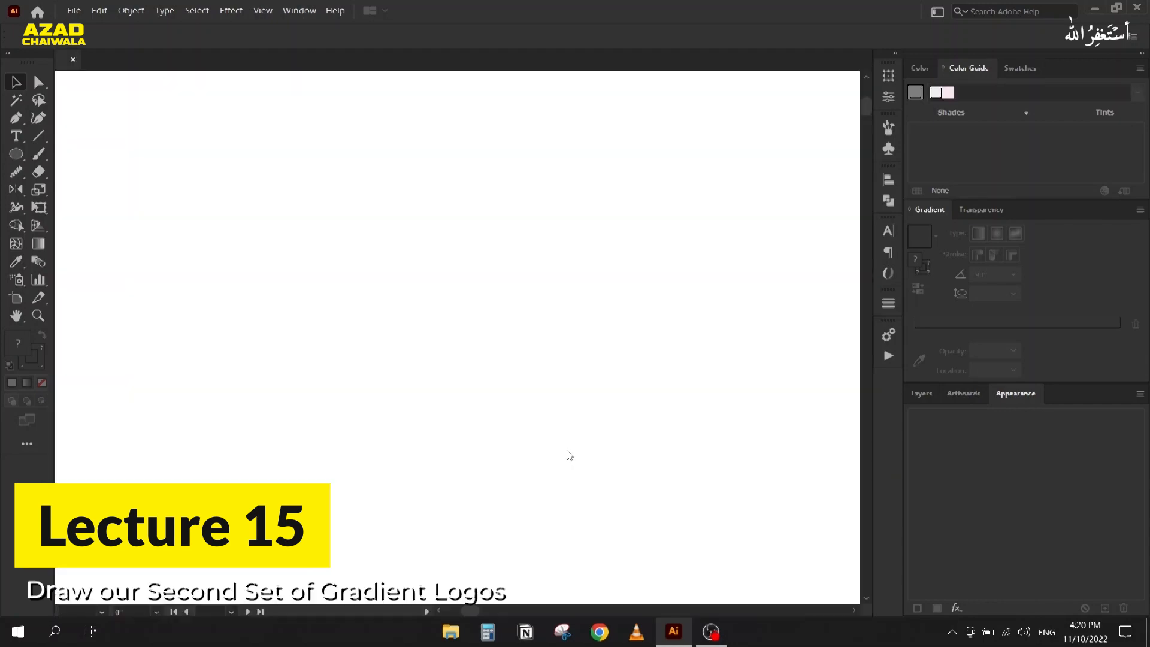
# Step: Create a new 1280x800 document and place the 'Second Gradient designs' image in it
pyautogui.press('super+d')
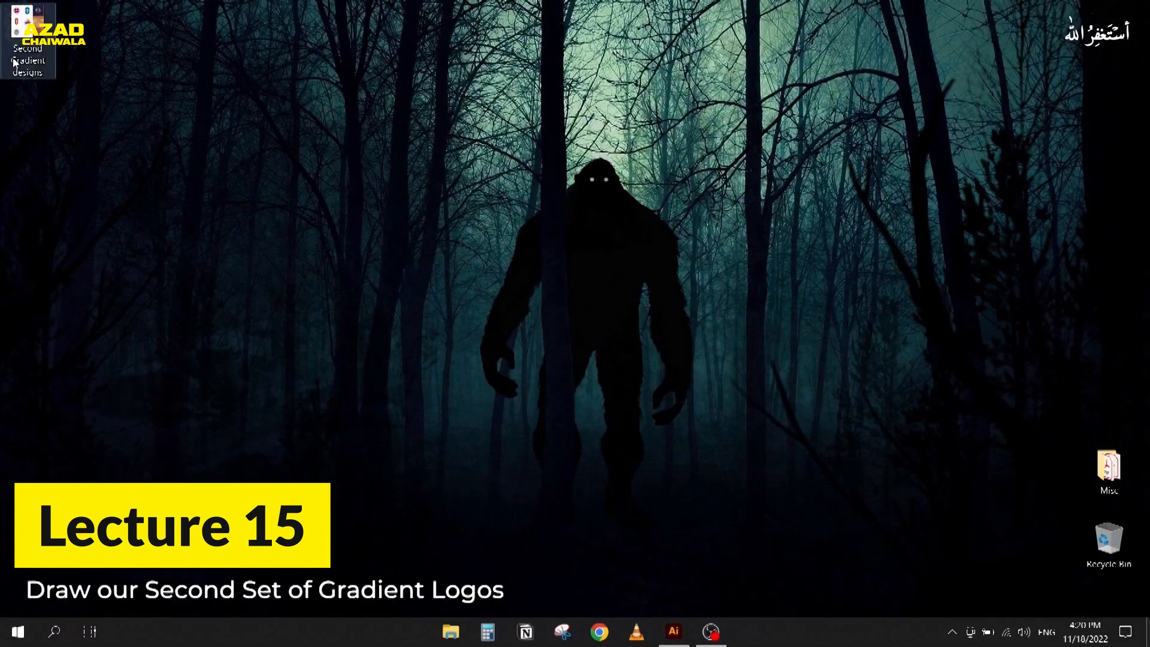
pyautogui.moveTo(27, 42); pyautogui.dragTo(574, 260)
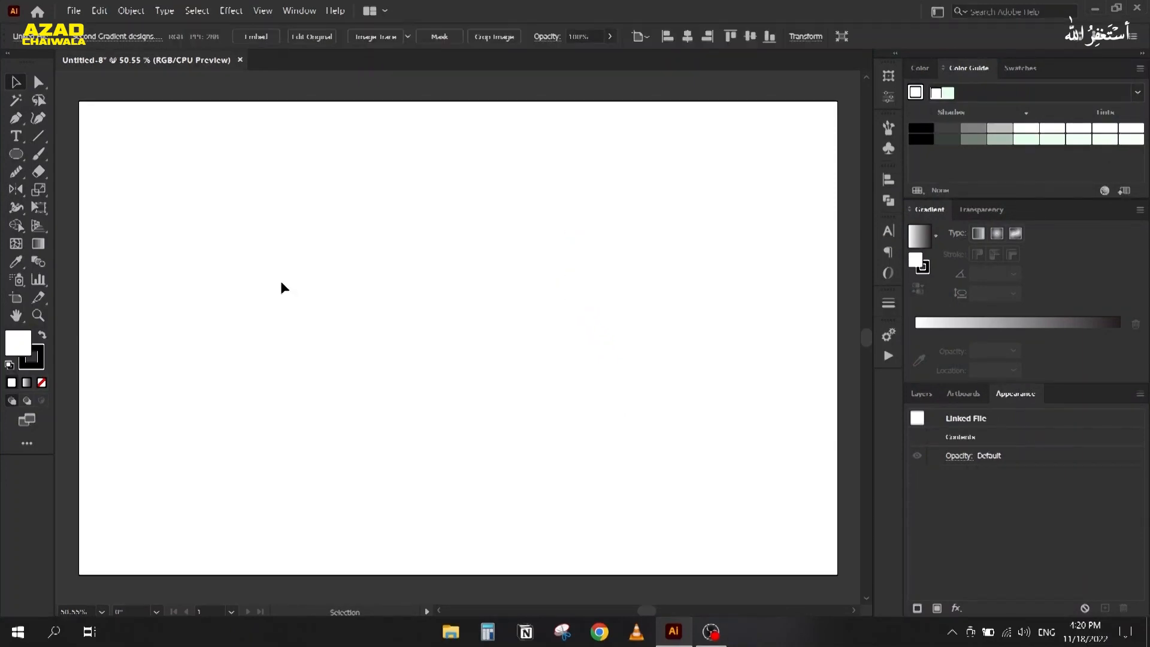
pyautogui.hotkey('ctrl', '-')
# Step: Enlarge the reference image beside the artboard and lock it in the Layers panel
pyautogui.moveTo(441, 282); pyautogui.dragTo(597, 252)
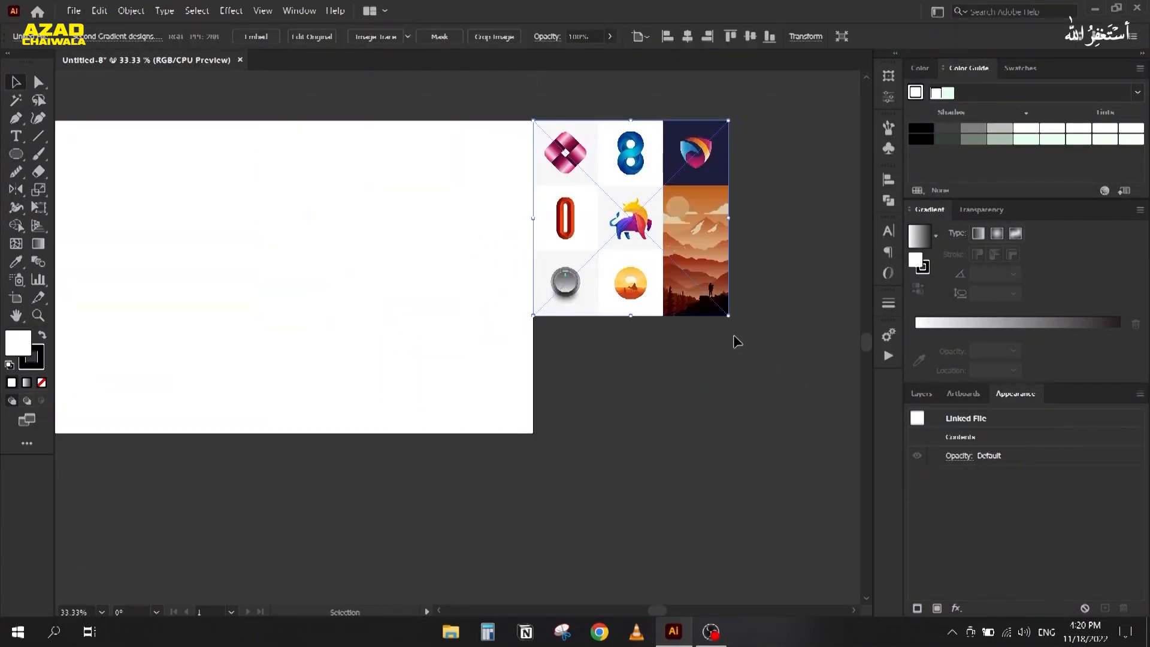
pyautogui.moveTo(729, 318); pyautogui.dragTo(846, 520)
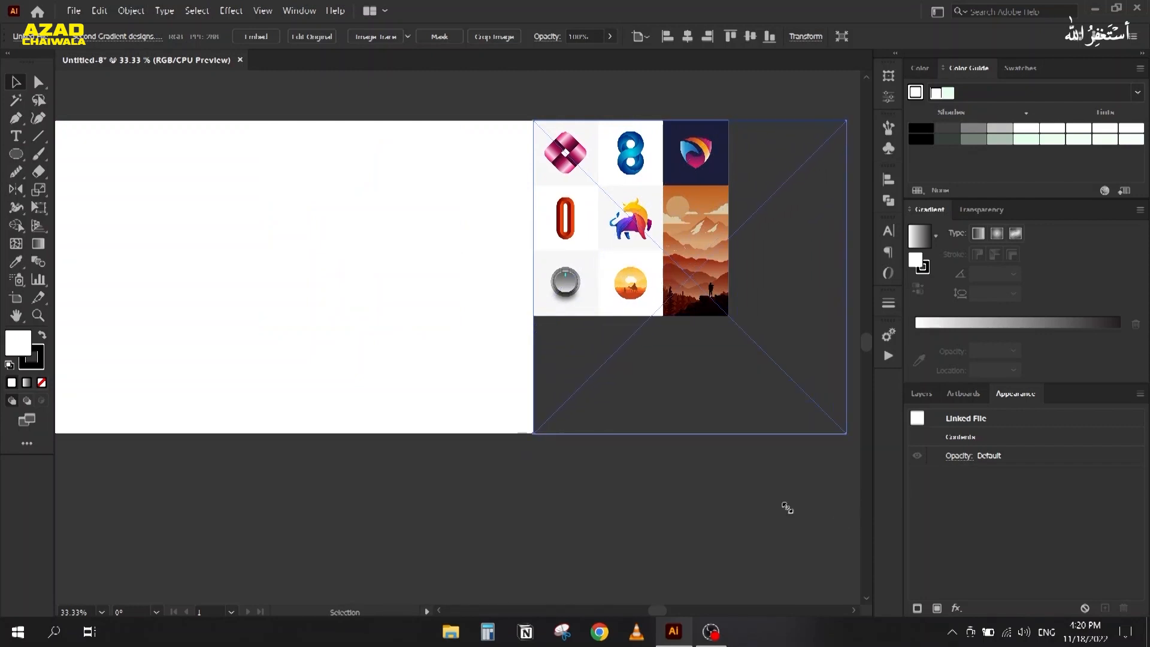
pyautogui.press('space')
pyautogui.moveTo(795, 378); pyautogui.dragTo(707, 365)
pyautogui.click(919, 391)
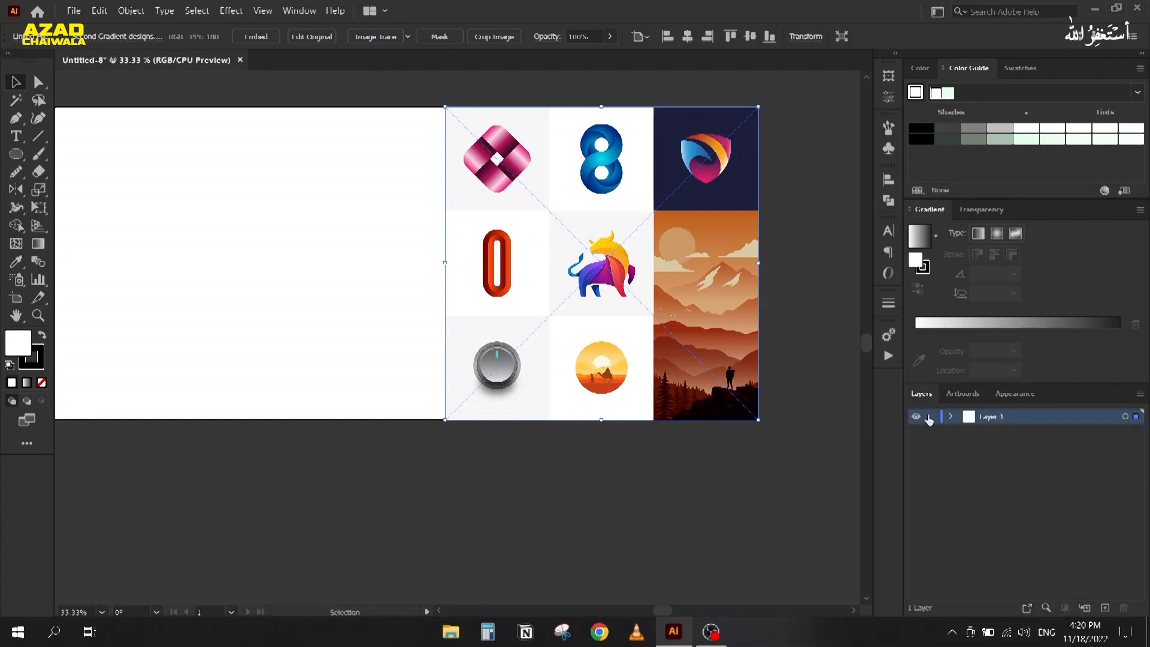
pyautogui.click(932, 432)
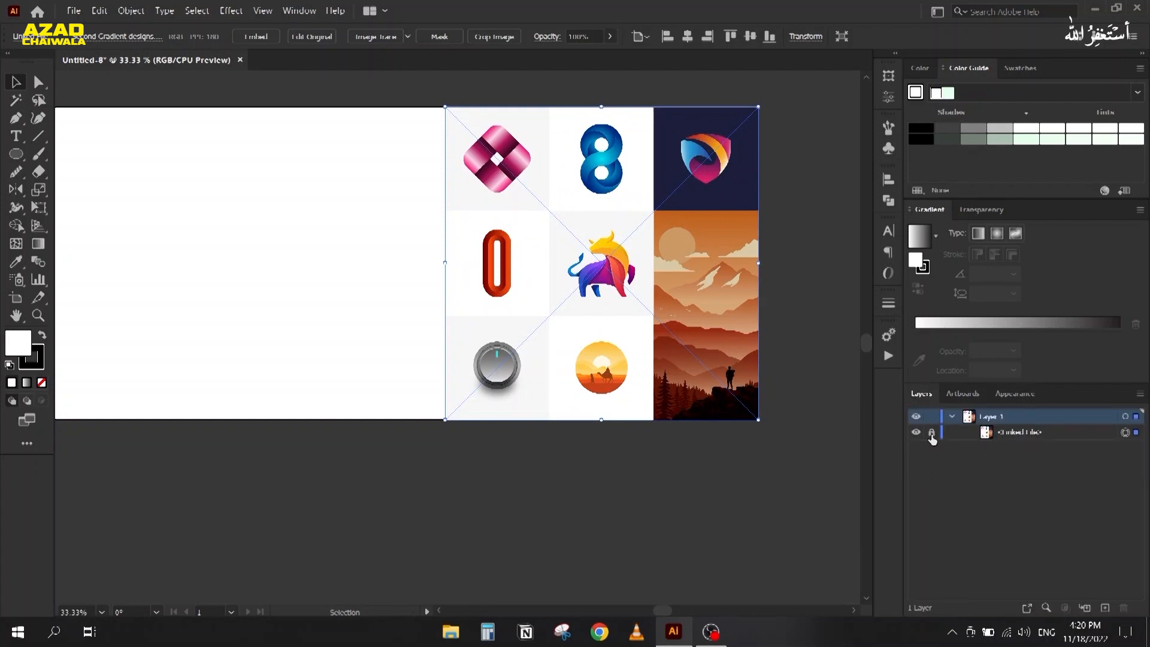
# Step: Draw a small square on the artboard with the Rectangle tool
pyautogui.scroll(2, 466, 144)
pyautogui.press('space')
pyautogui.moveTo(327, 293); pyautogui.dragTo(730, 278)
pyautogui.moveTo(330, 318); pyautogui.dragTo(510, 308)
pyautogui.scroll(-1, 455, 289)
pyautogui.press('space')
pyautogui.moveTo(267, 322); pyautogui.dragTo(207, 308)
pyautogui.moveTo(16, 154); pyautogui.dragTo(69, 154)
pyautogui.moveTo(431, 285)
pyautogui.mouseDown()
pyautogui.moveTo(526, 386)
pyautogui.moveTo(488, 357)
pyautogui.moveTo(506, 358)
pyautogui.mouseUp()
pyautogui.click(16, 84)
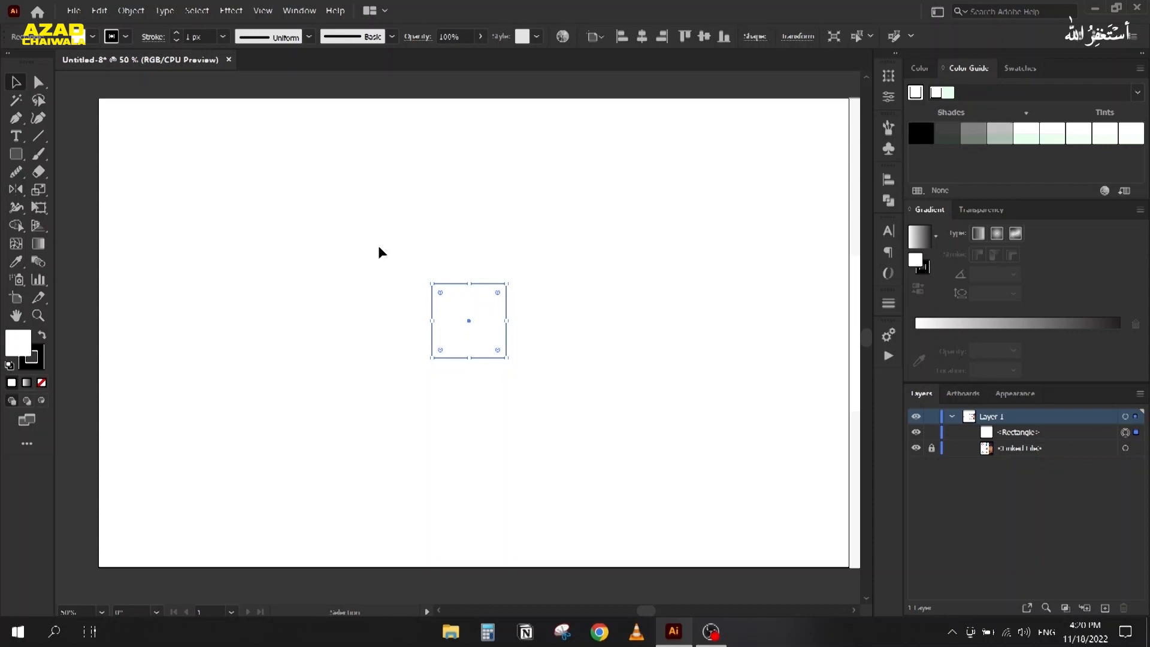
# Step: Draw a tall rectangle from the square's corner and round its top-right corner into a large arc
pyautogui.click(379, 247)
pyautogui.press('m')
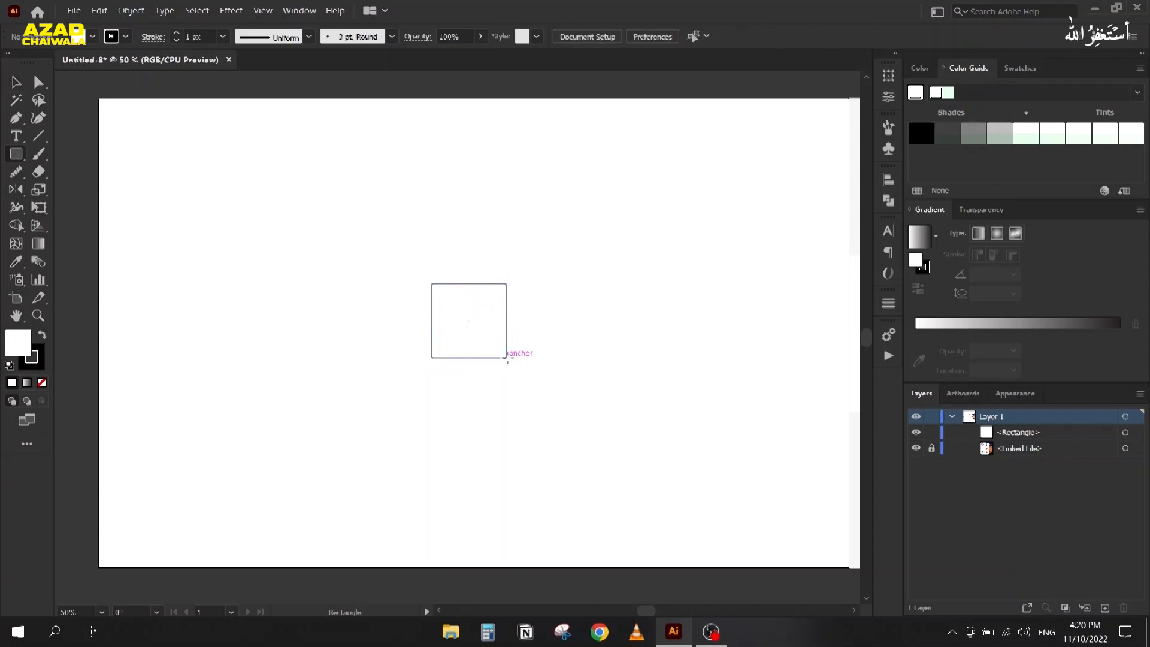
pyautogui.moveTo(507, 358); pyautogui.dragTo(647, 144)
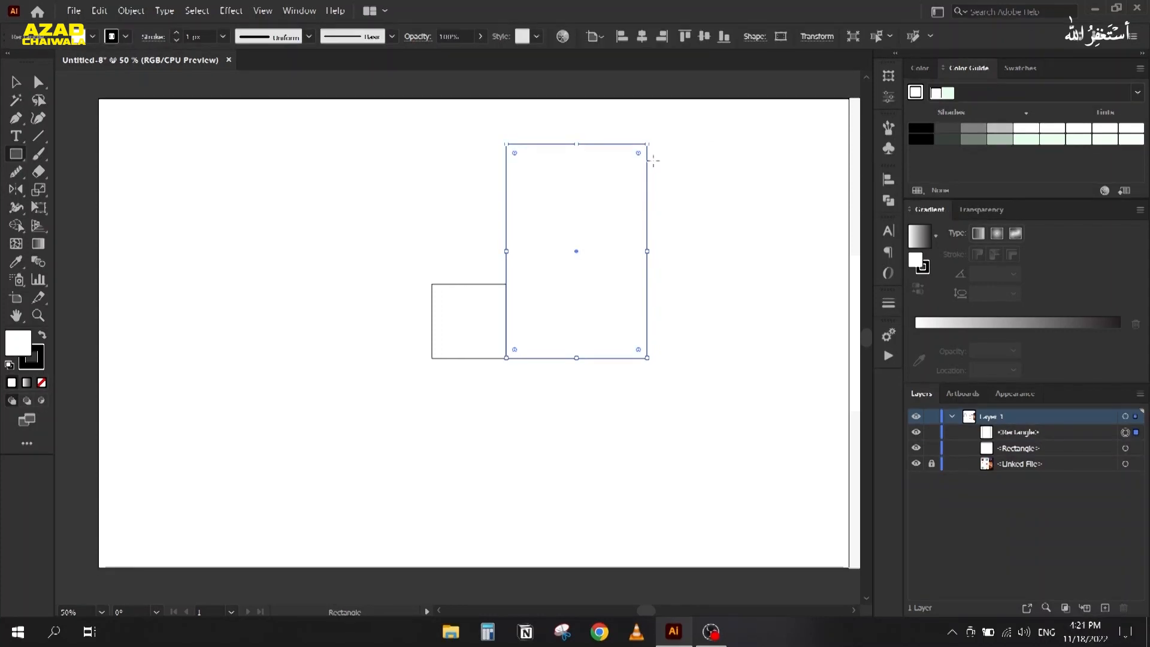
pyautogui.press('a')
pyautogui.click(647, 145)
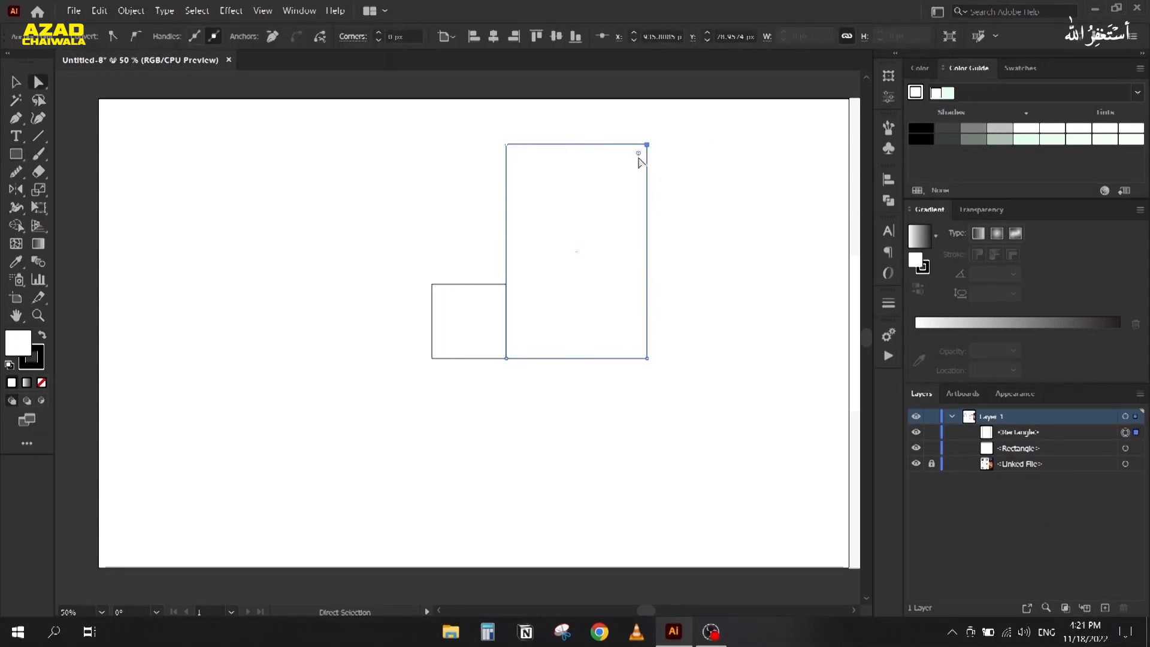
pyautogui.moveTo(638, 156); pyautogui.dragTo(559, 239)
# Step: Copy the rounded rectangle, rotate the copy 90°, and snap it above the square
pyautogui.press('v')
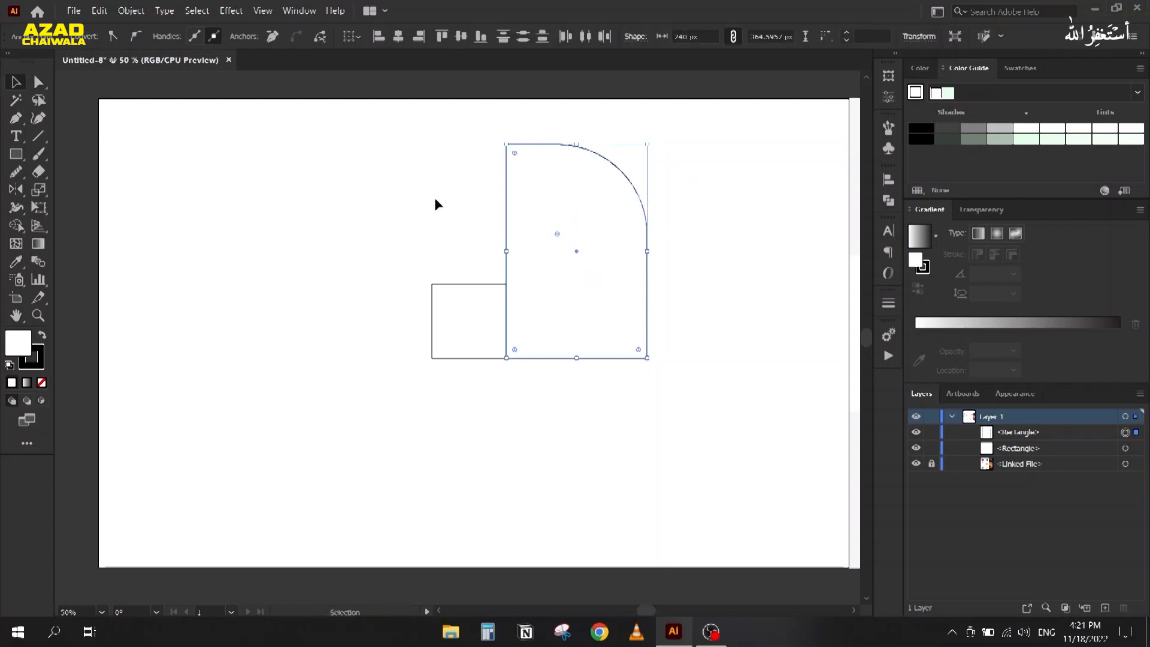
pyautogui.moveTo(508, 188); pyautogui.dragTo(248, 214)
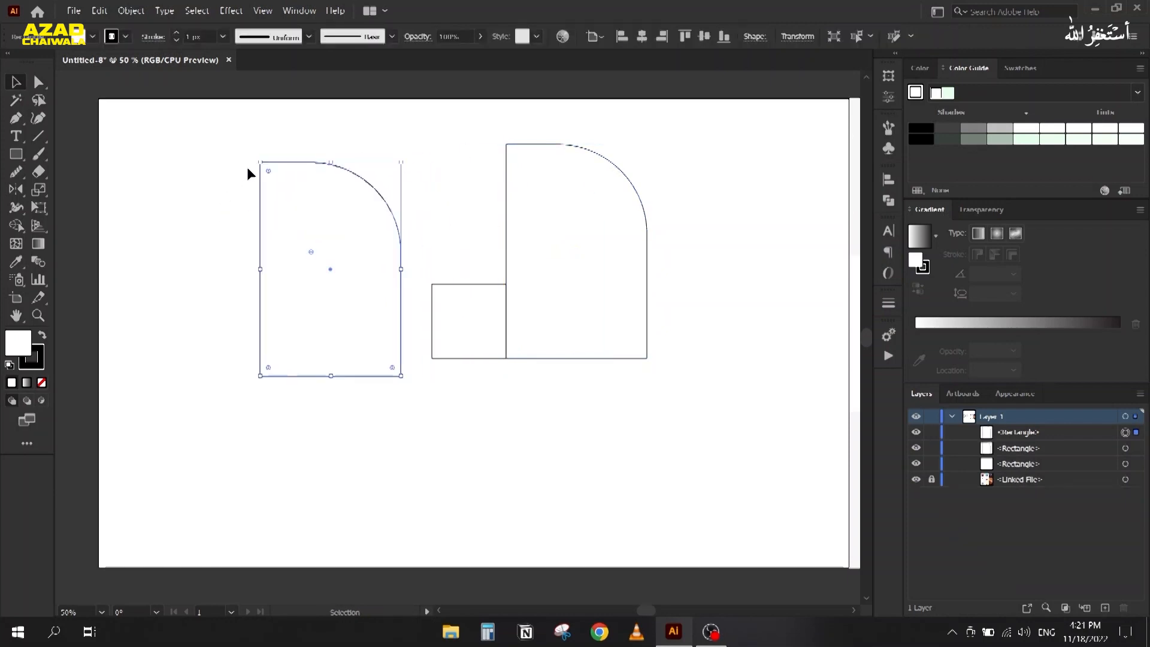
pyautogui.moveTo(257, 165); pyautogui.dragTo(176, 403)
pyautogui.moveTo(393, 199); pyautogui.dragTo(400, 128)
pyautogui.moveTo(444, 251); pyautogui.dragTo(505, 266)
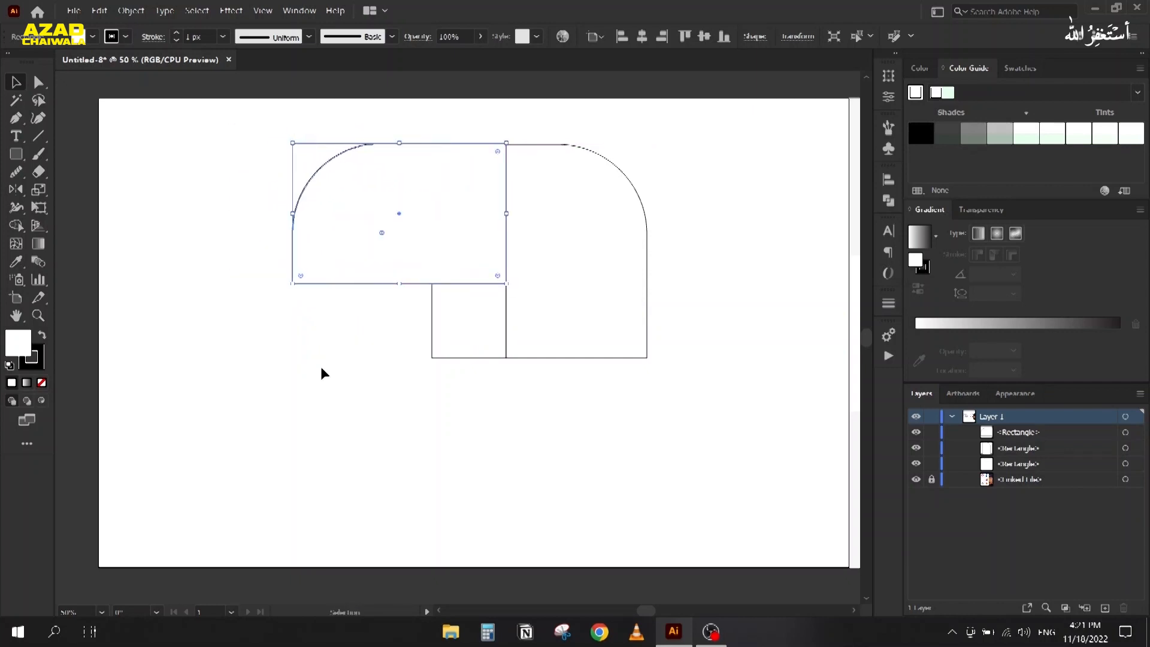
# Step: Align the tall rounded shape's top with its neighbour and fit the rotated piece into place
pyautogui.click(322, 374)
pyautogui.click(562, 146)
pyautogui.scroll(4, 570, 149)
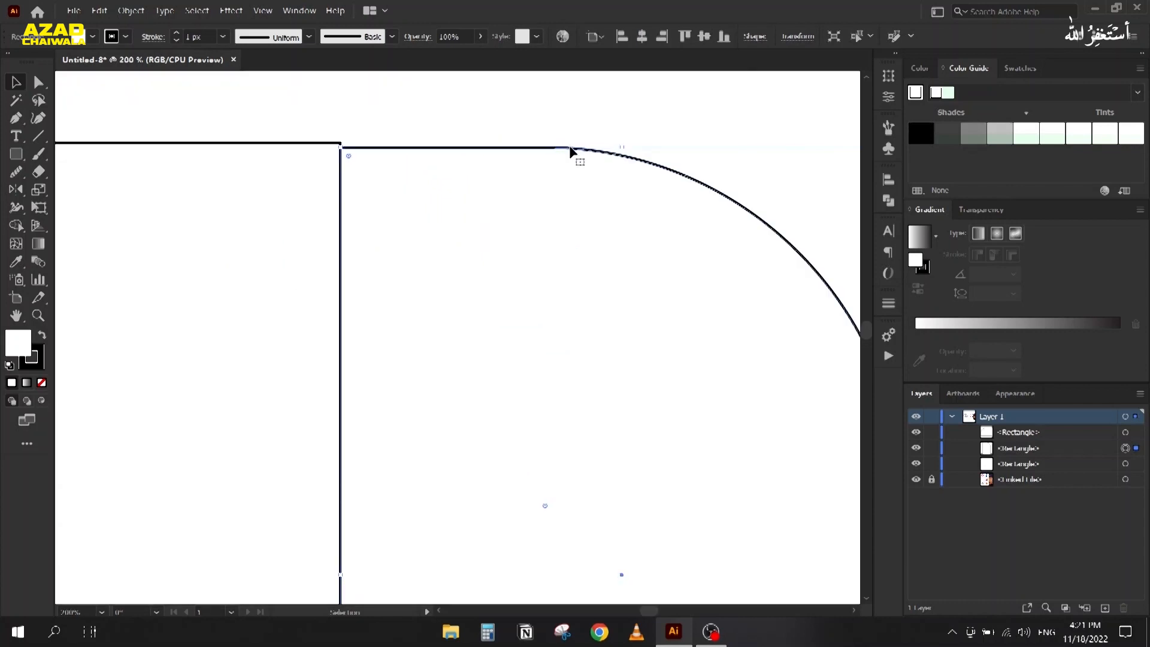
pyautogui.moveTo(622, 147); pyautogui.dragTo(620, 143)
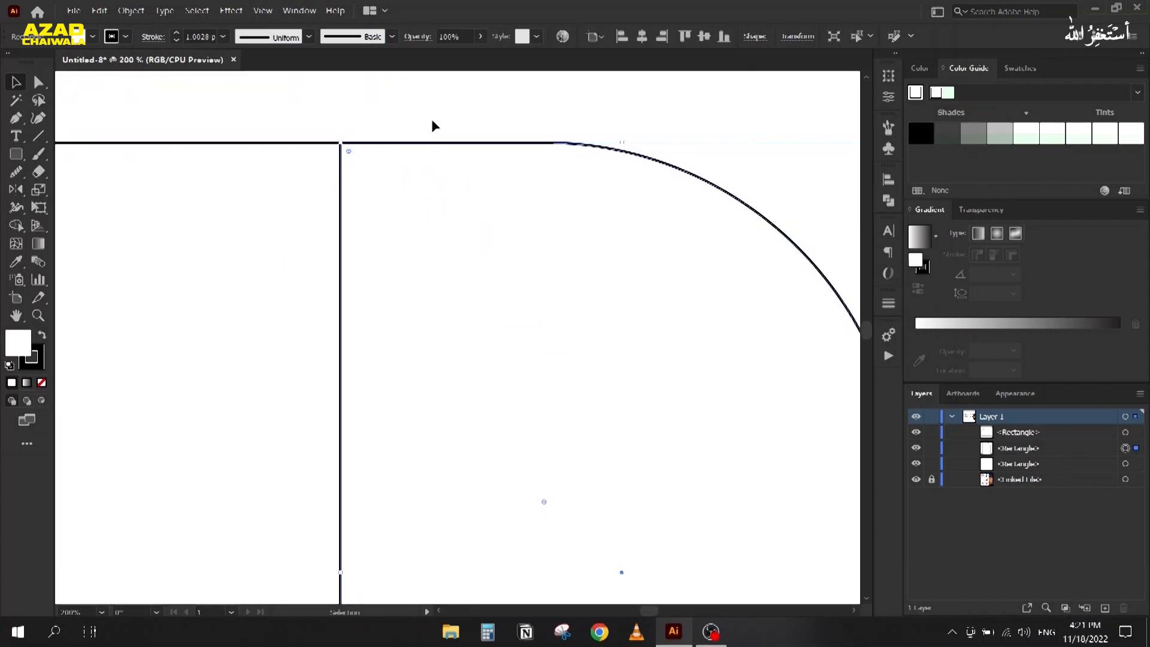
pyautogui.scroll(-5, 433, 126)
pyautogui.moveTo(221, 216); pyautogui.dragTo(239, 394)
pyautogui.moveTo(314, 276); pyautogui.dragTo(367, 254)
pyautogui.click(202, 295)
# Step: Delete the extra lower-left rounded rectangle, undoing an accidental move first
pyautogui.scroll(5, 264, 226)
pyautogui.scroll(-2, 351, 248)
pyautogui.moveTo(496, 265); pyautogui.dragTo(322, 246)
pyautogui.scroll(3, 442, 167)
pyautogui.scroll(-2, 446, 174)
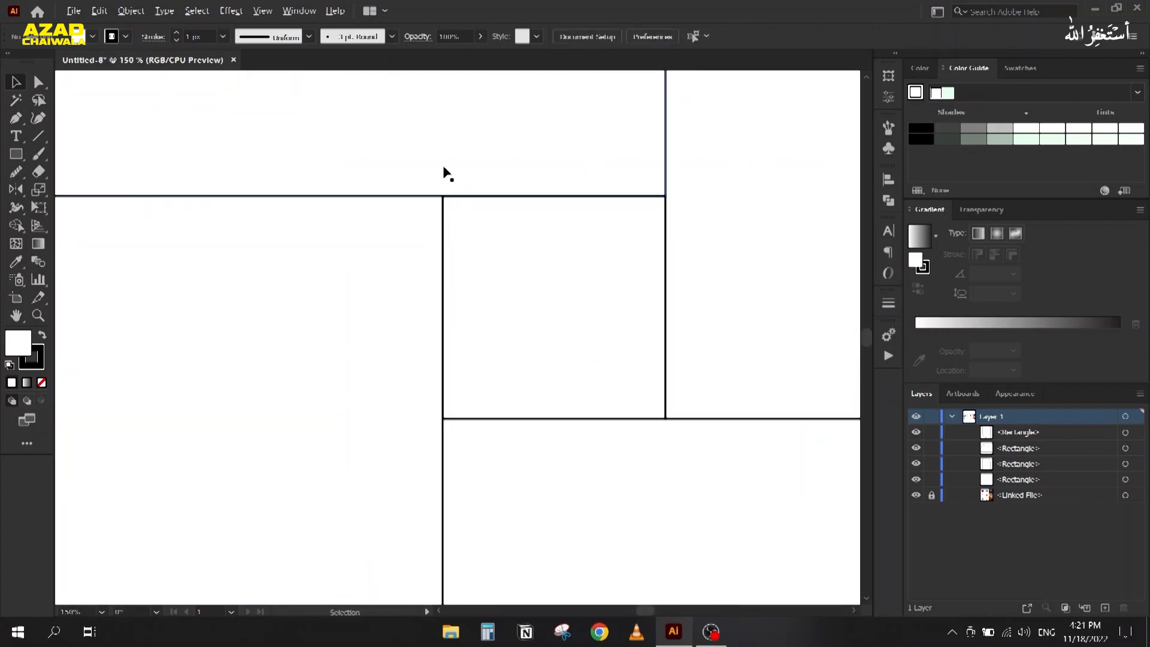
pyautogui.moveTo(341, 473); pyautogui.dragTo(413, 471)
pyautogui.hotkey('ctrl', 'z')
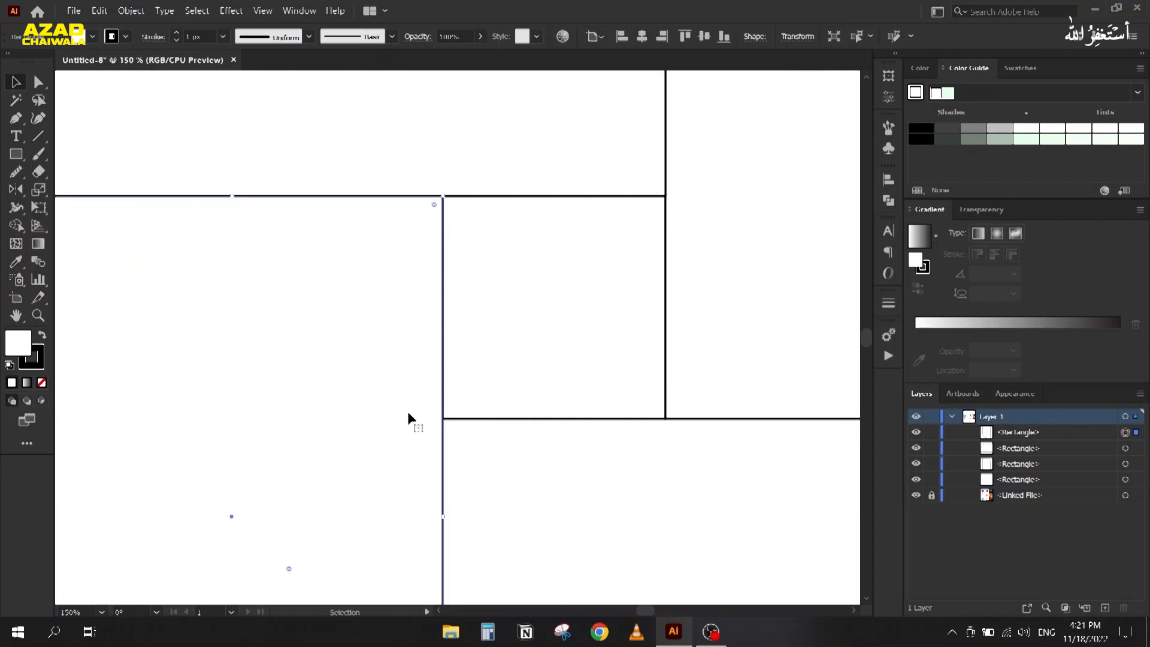
pyautogui.scroll(-2, 437, 392)
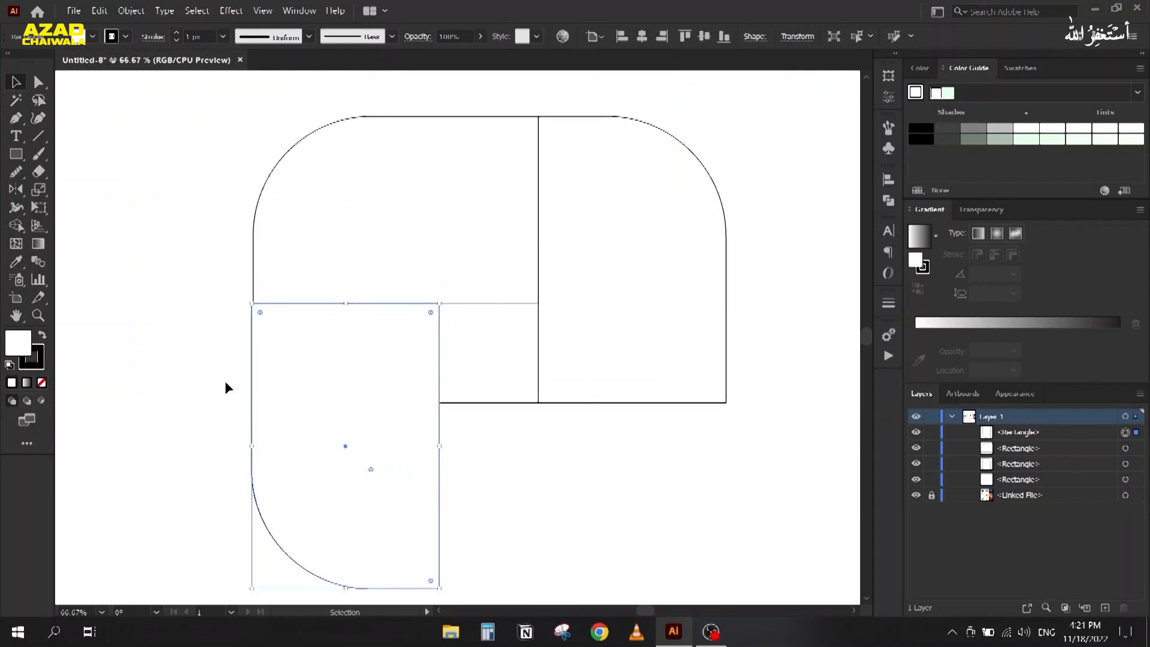
pyautogui.press('Delete')
# Step: Copy the top-left rounded piece, rotate it 90°, and place it below beside the square
pyautogui.click(282, 137)
pyautogui.moveTo(288, 150); pyautogui.dragTo(217, 316)
pyautogui.moveTo(161, 380); pyautogui.dragTo(217, 479)
pyautogui.moveTo(380, 235); pyautogui.dragTo(396, 305)
pyautogui.click(171, 347)
pyautogui.moveTo(192, 377); pyautogui.dragTo(256, 447)
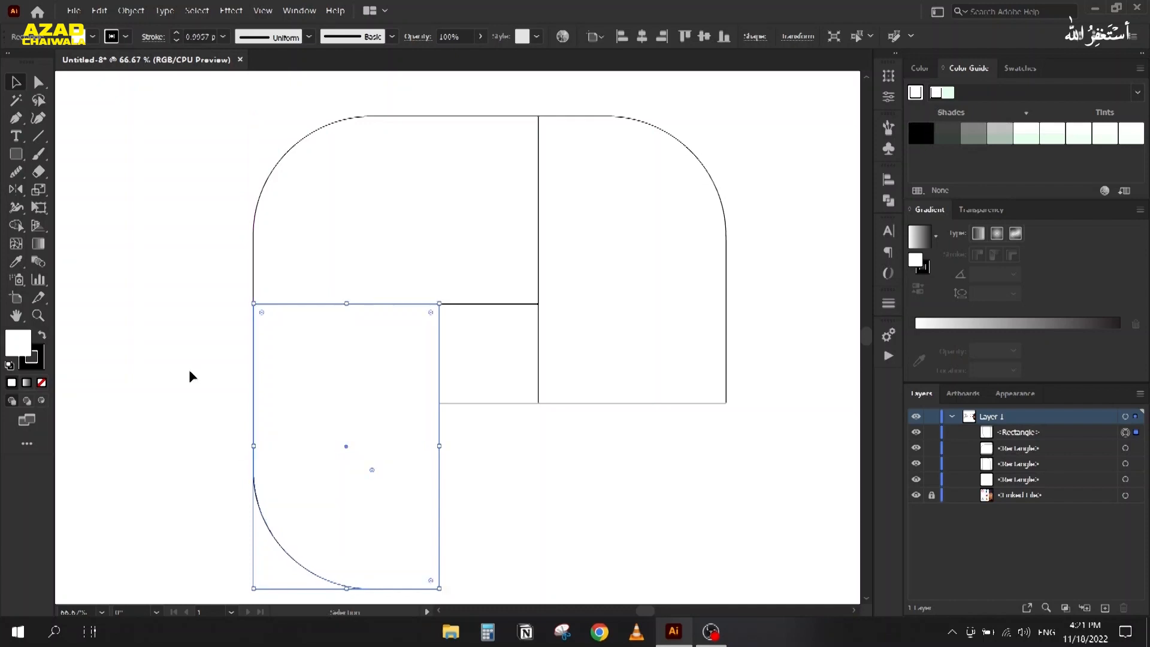
pyautogui.click(190, 369)
pyautogui.scroll(-2, 193, 362)
# Step: Copy the lower-left piece, rotate it so its curve is bottom-right, and fit it at the bottom right
pyautogui.scroll(-1, 193, 325)
pyautogui.click(223, 298)
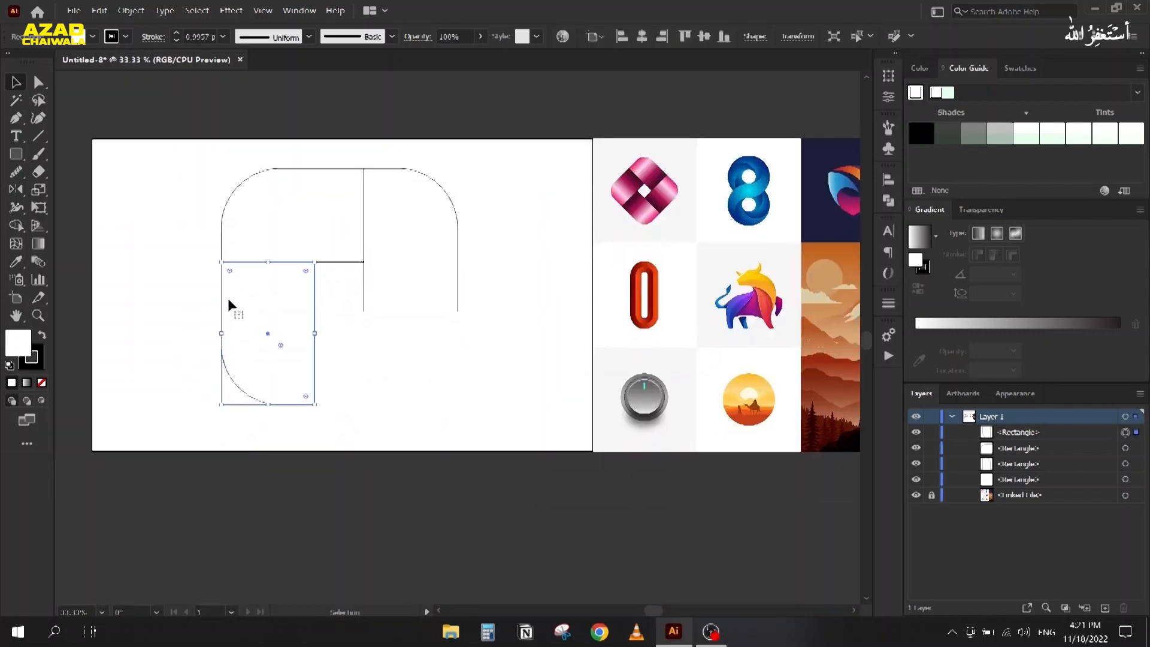
pyautogui.moveTo(223, 300); pyautogui.dragTo(351, 391)
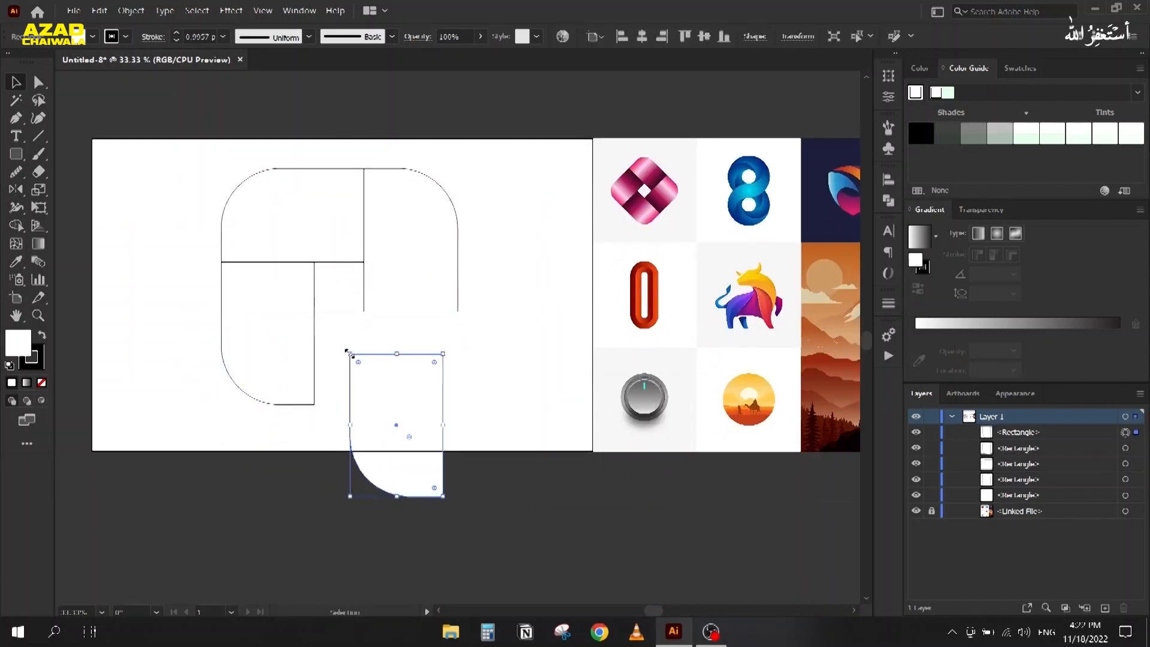
pyautogui.moveTo(339, 350); pyautogui.dragTo(347, 421)
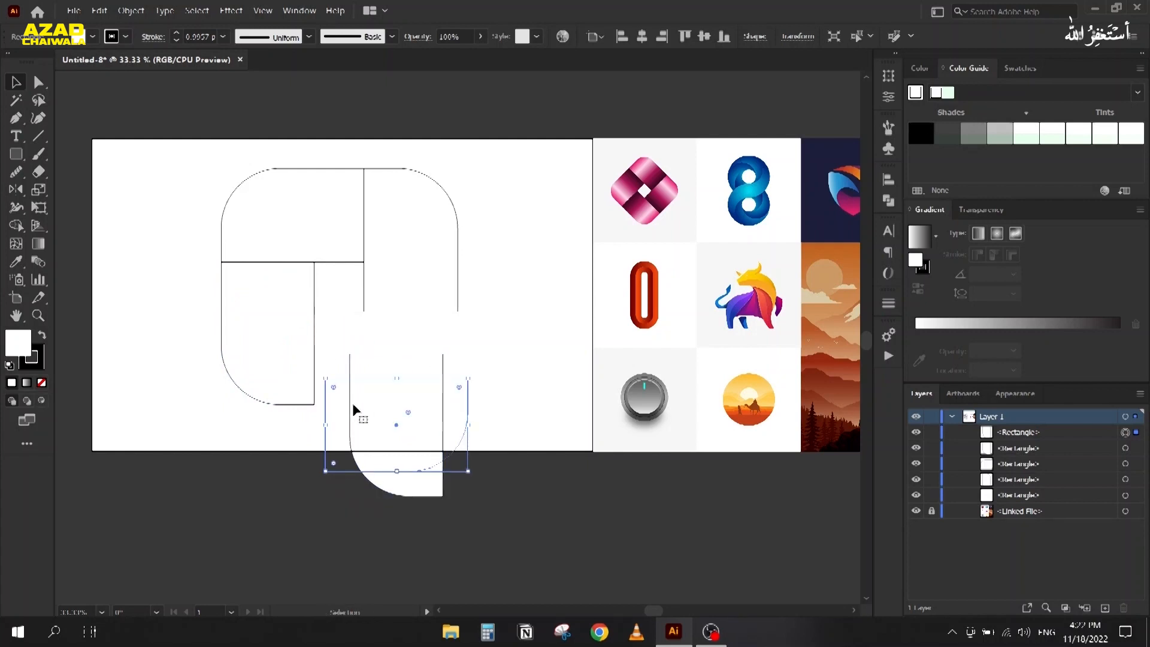
pyautogui.moveTo(357, 376); pyautogui.dragTo(346, 313)
pyautogui.click(347, 309)
pyautogui.moveTo(375, 414); pyautogui.dragTo(335, 335)
pyautogui.click(483, 281)
# Step: Widen the top-right rounded piece so it meets its neighbour
pyautogui.scroll(1, 473, 223)
pyautogui.moveTo(473, 210); pyautogui.dragTo(428, 304)
pyautogui.moveTo(448, 258); pyautogui.dragTo(447, 257)
pyautogui.click(498, 261)
pyautogui.scroll(-1, 511, 281)
pyautogui.moveTo(501, 283); pyautogui.dragTo(515, 282)
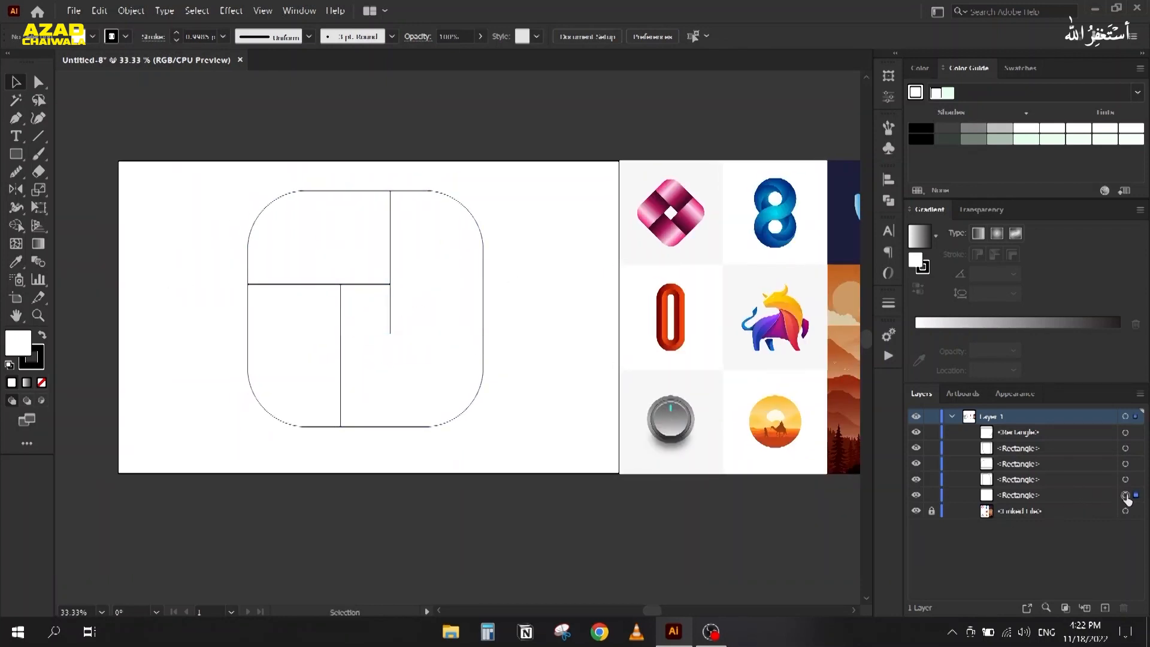
# Step: Delete the small centre square
pyautogui.click(1126, 496)
pyautogui.press('Delete')
pyautogui.click(199, 227)
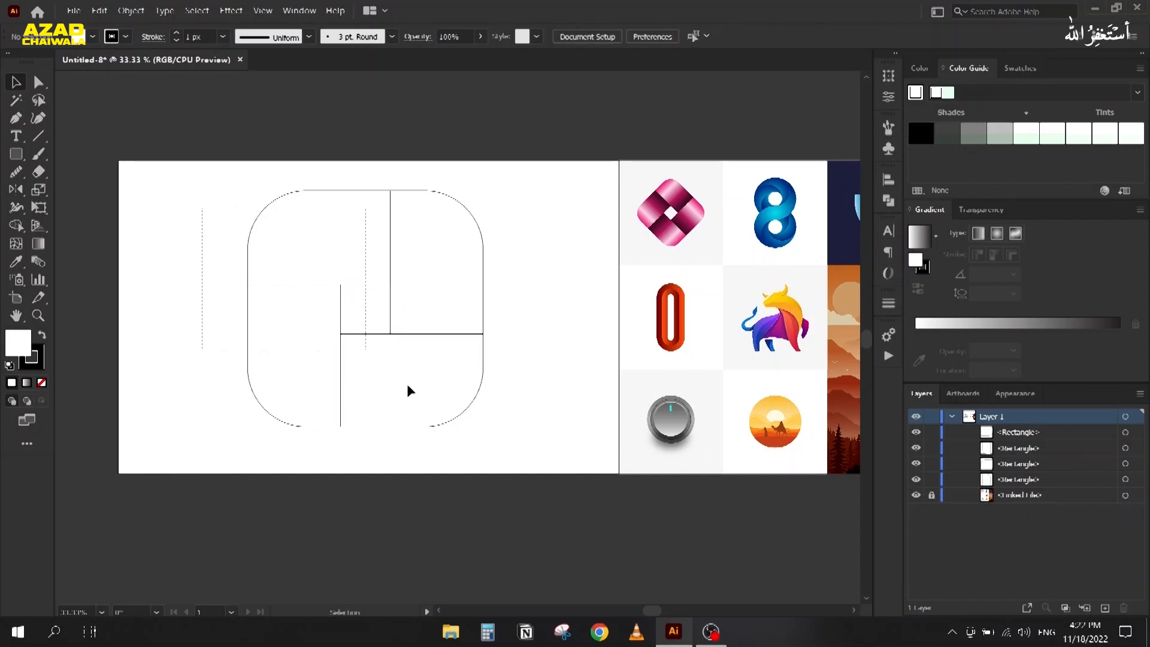
# Step: Rotate all four rounded pieces 45° into a diamond and scale them down to about 675 px
pyautogui.hotkey('ctrl', 'a')
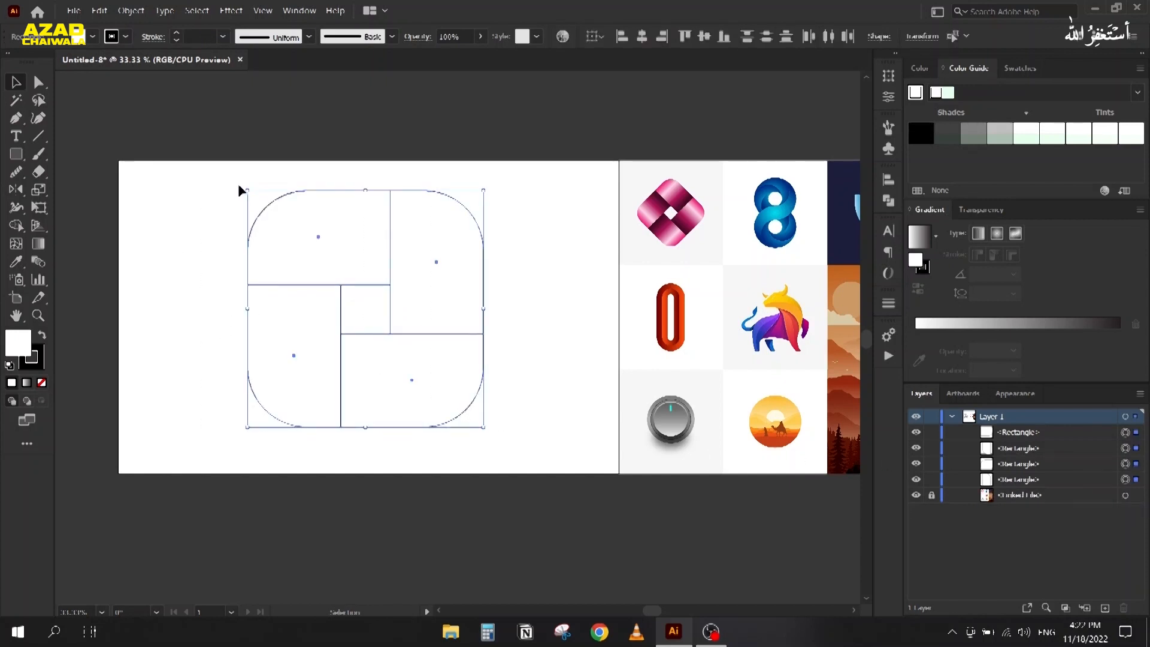
pyautogui.moveTo(243, 187); pyautogui.dragTo(143, 281)
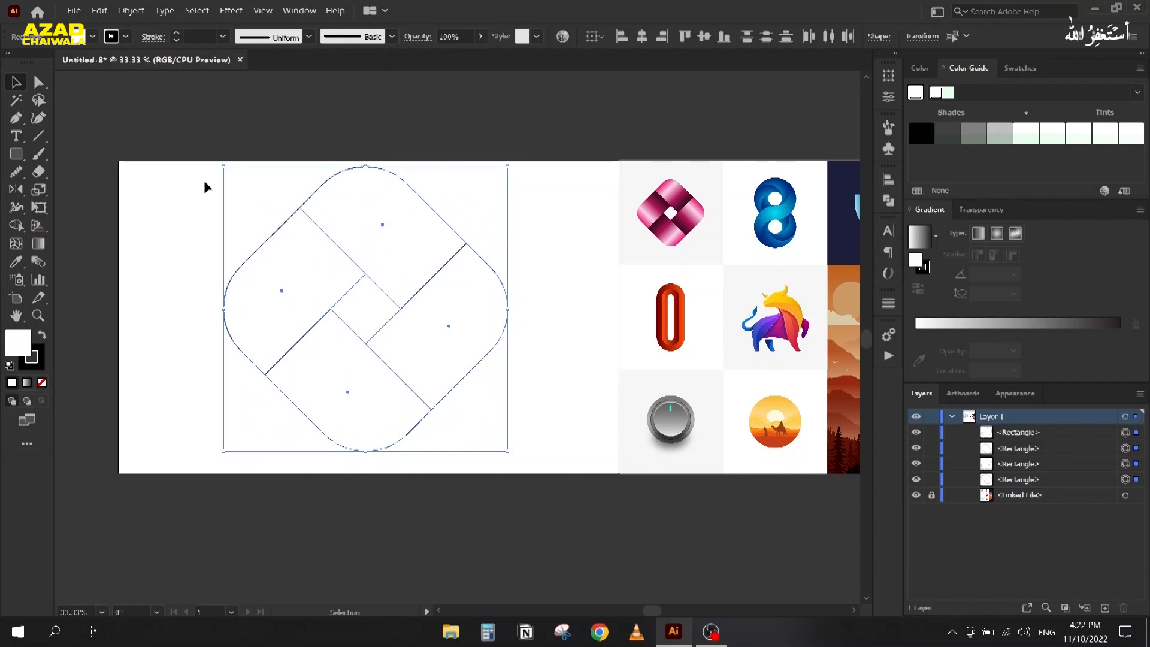
pyautogui.moveTo(221, 169); pyautogui.dragTo(86, 232)
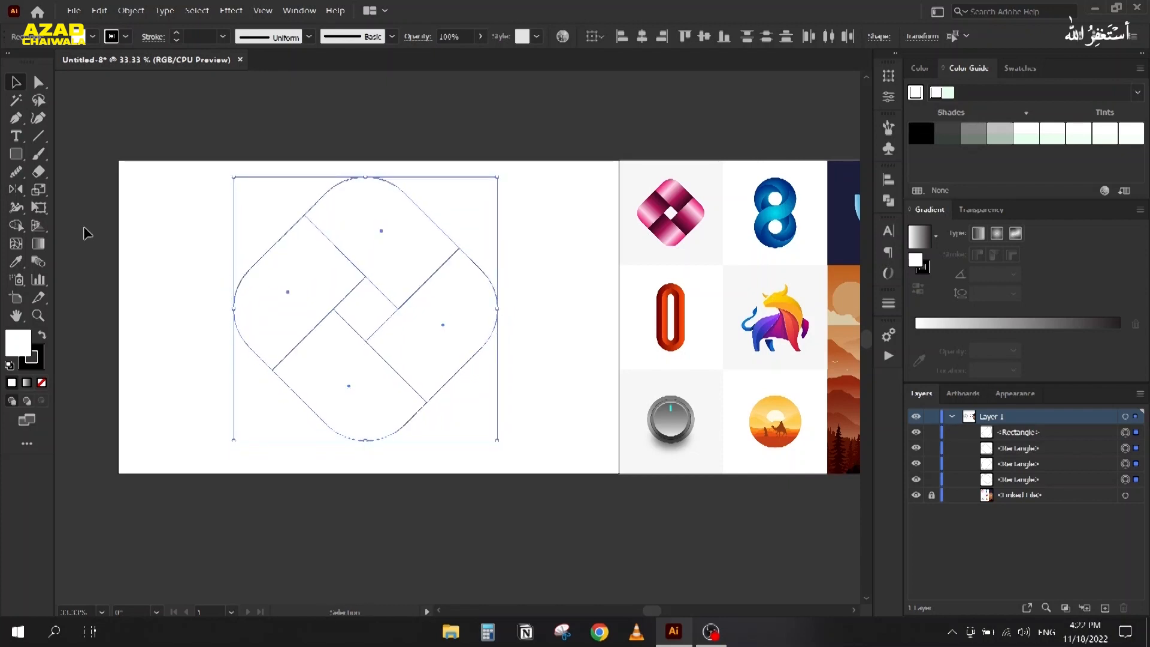
pyautogui.click(193, 258)
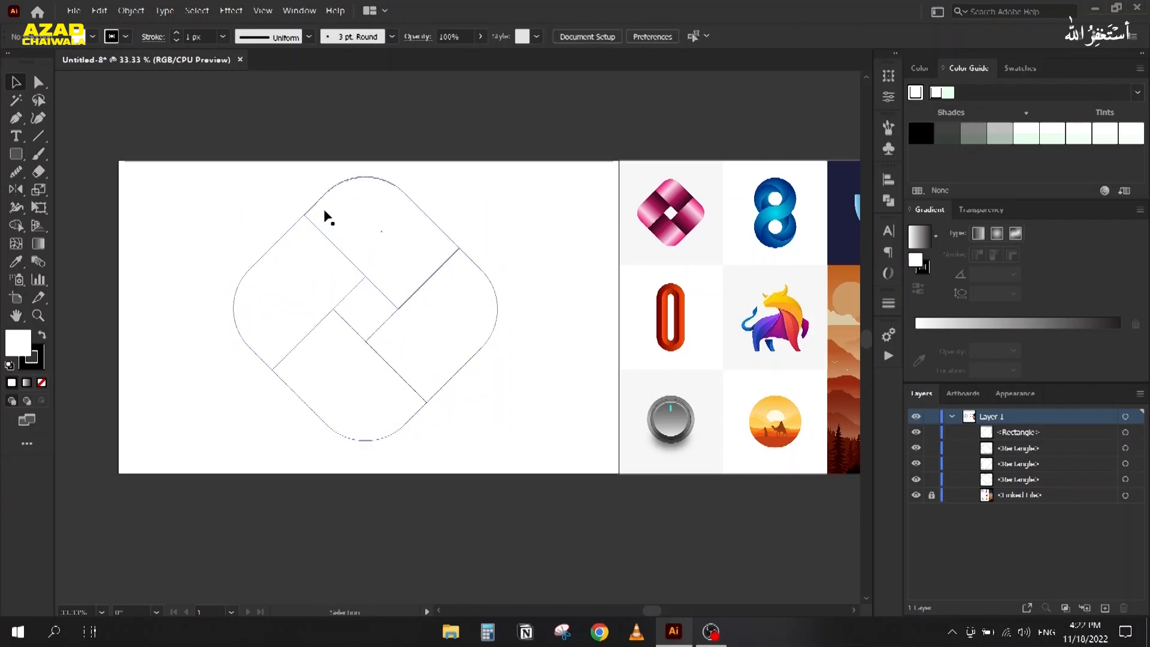
# Step: Give the top rounded piece no stroke and a diagonal white-to-black gradient fill
pyautogui.scroll(1, 328, 217)
pyautogui.moveTo(177, 303); pyautogui.dragTo(203, 262)
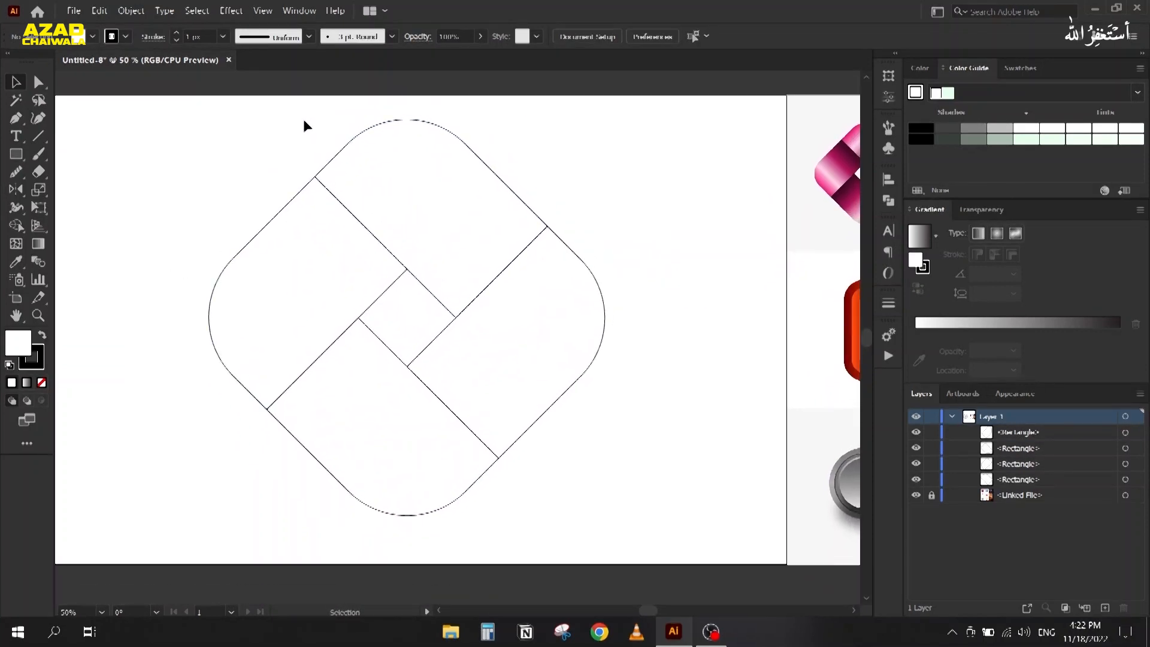
pyautogui.moveTo(343, 162); pyautogui.dragTo(345, 163)
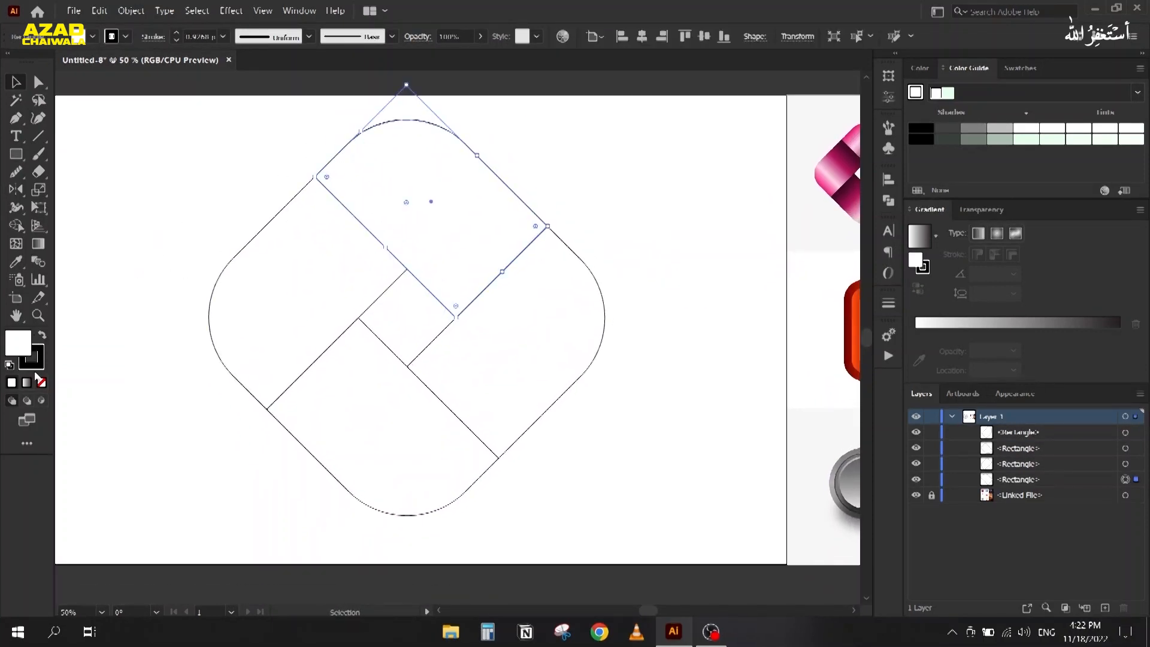
pyautogui.click(41, 382)
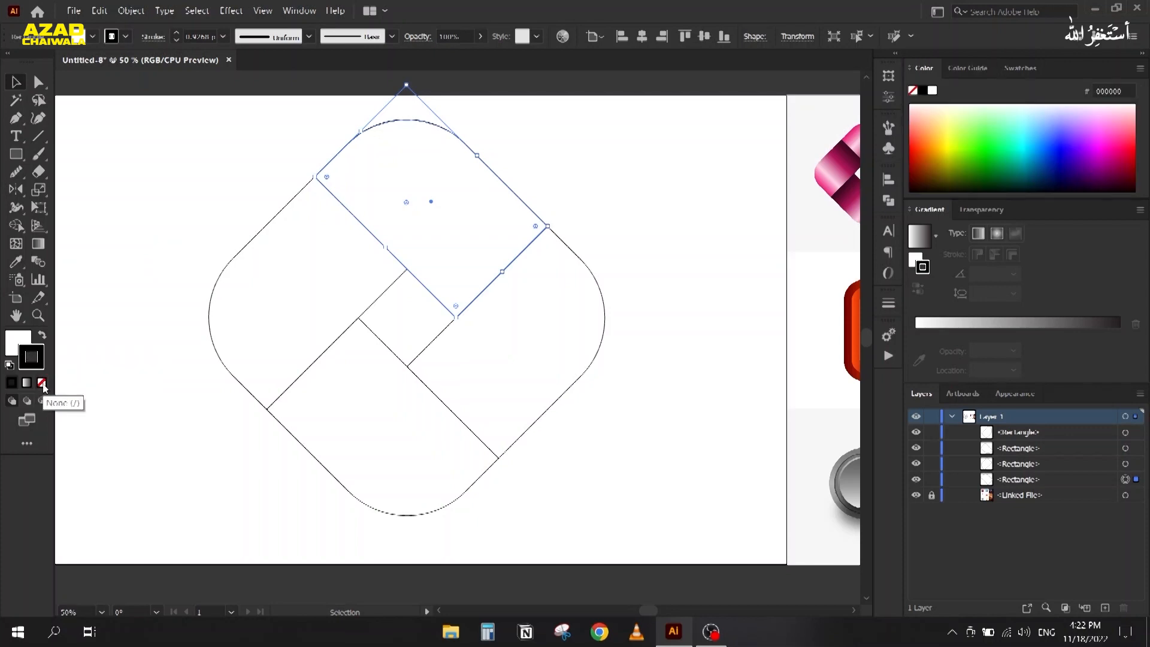
pyautogui.click(12, 351)
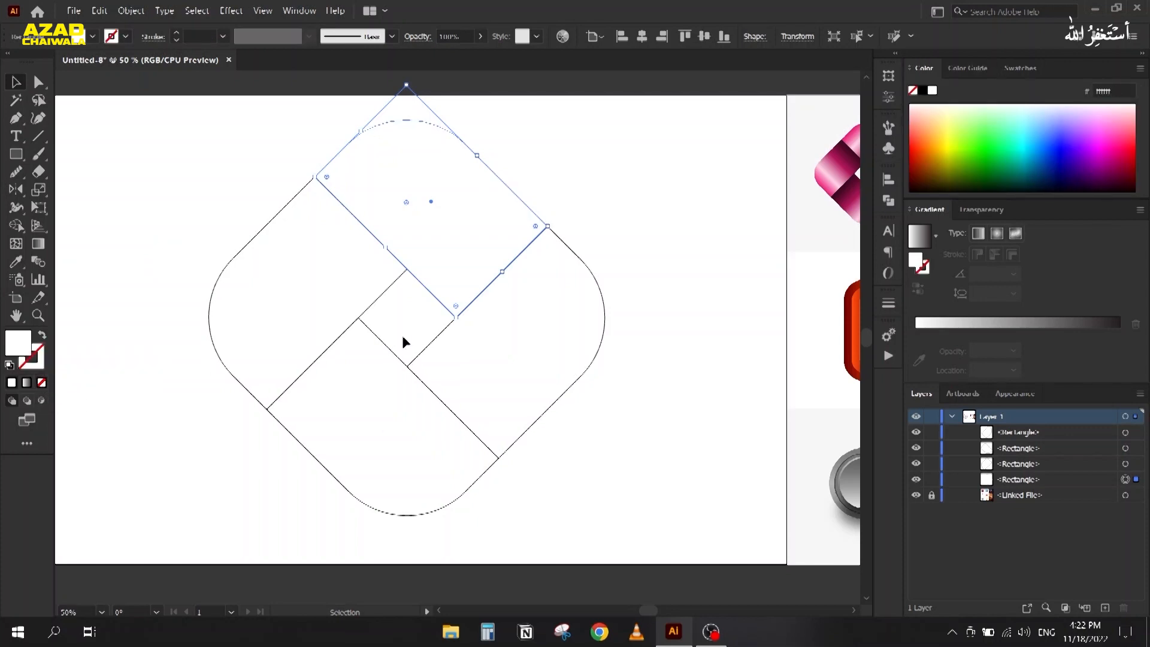
pyautogui.click(923, 245)
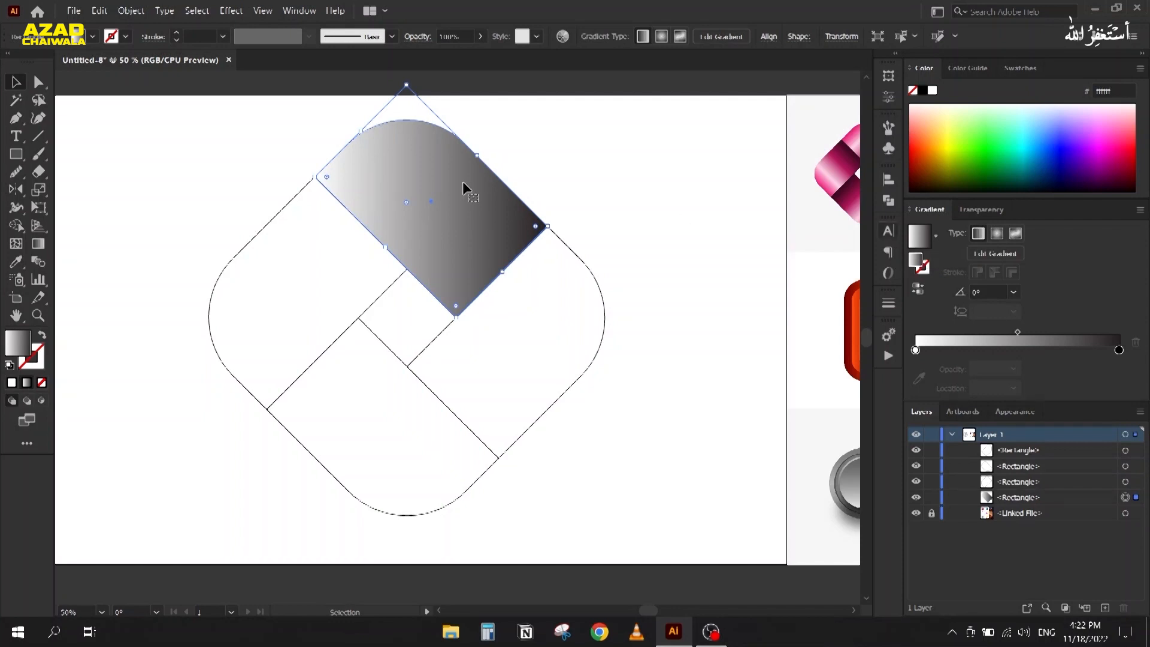
pyautogui.press('g')
pyautogui.moveTo(352, 141); pyautogui.dragTo(494, 283)
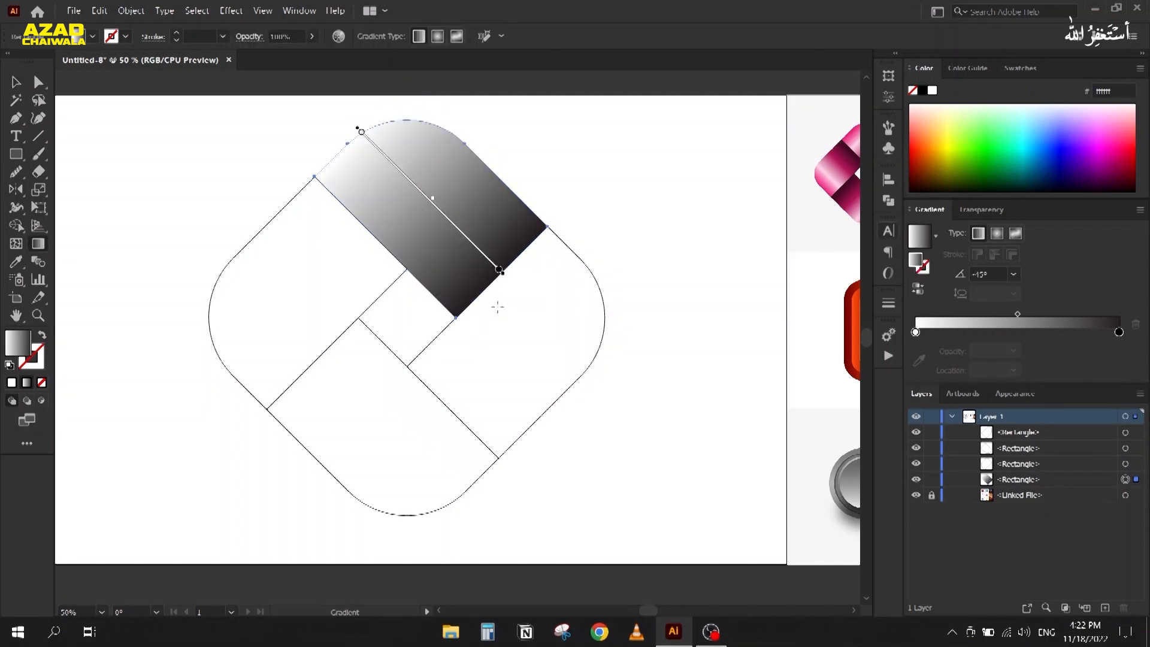
# Step: Pan over to compare with the reference logos, then re-centre the diamond logo
pyautogui.click(1021, 68)
pyautogui.press('v')
pyautogui.moveTo(701, 264); pyautogui.dragTo(621, 251)
pyautogui.scroll(2, 813, 154)
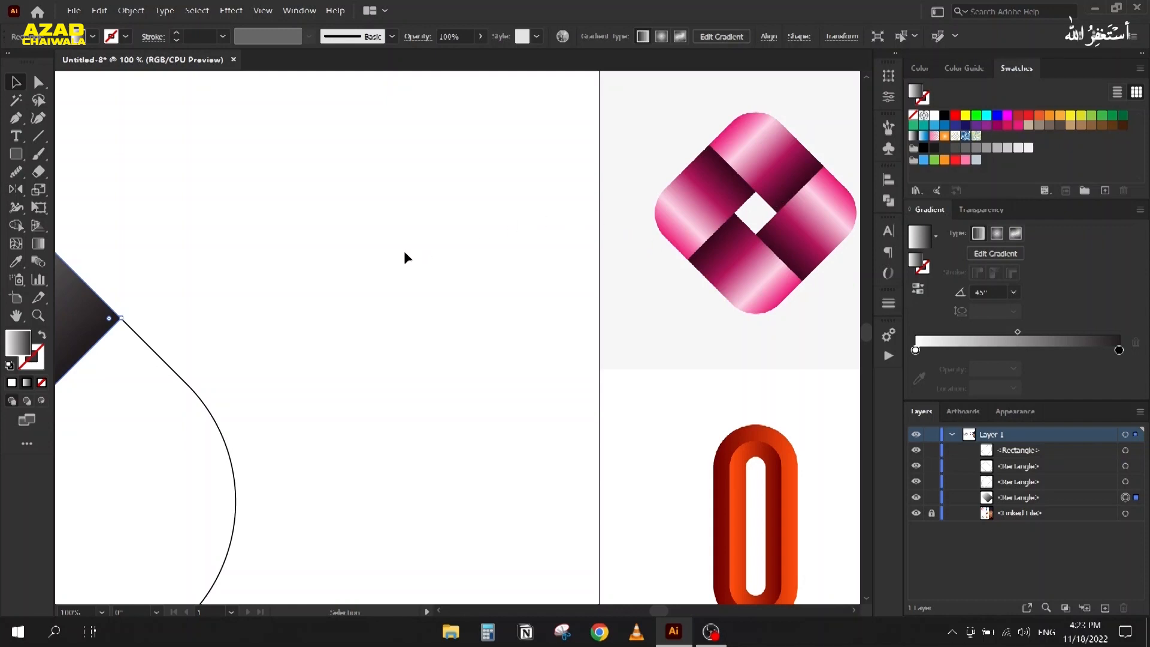
pyautogui.moveTo(308, 236); pyautogui.dragTo(747, 236)
pyautogui.scroll(-1, 652, 205)
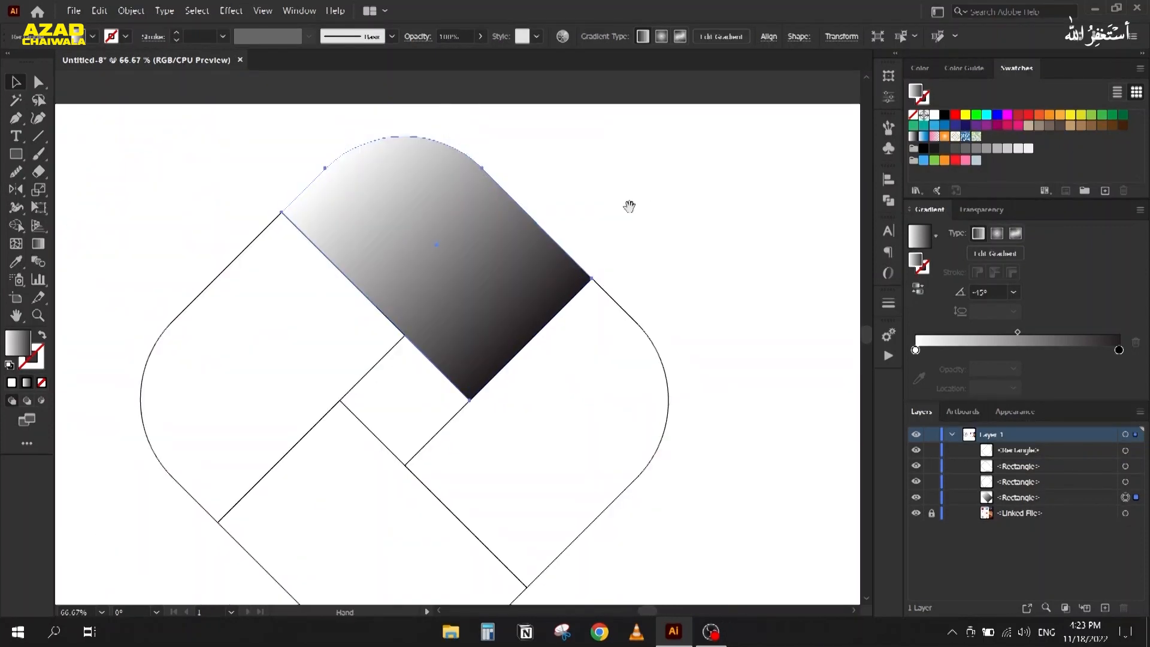
pyautogui.moveTo(629, 205); pyautogui.dragTo(664, 208)
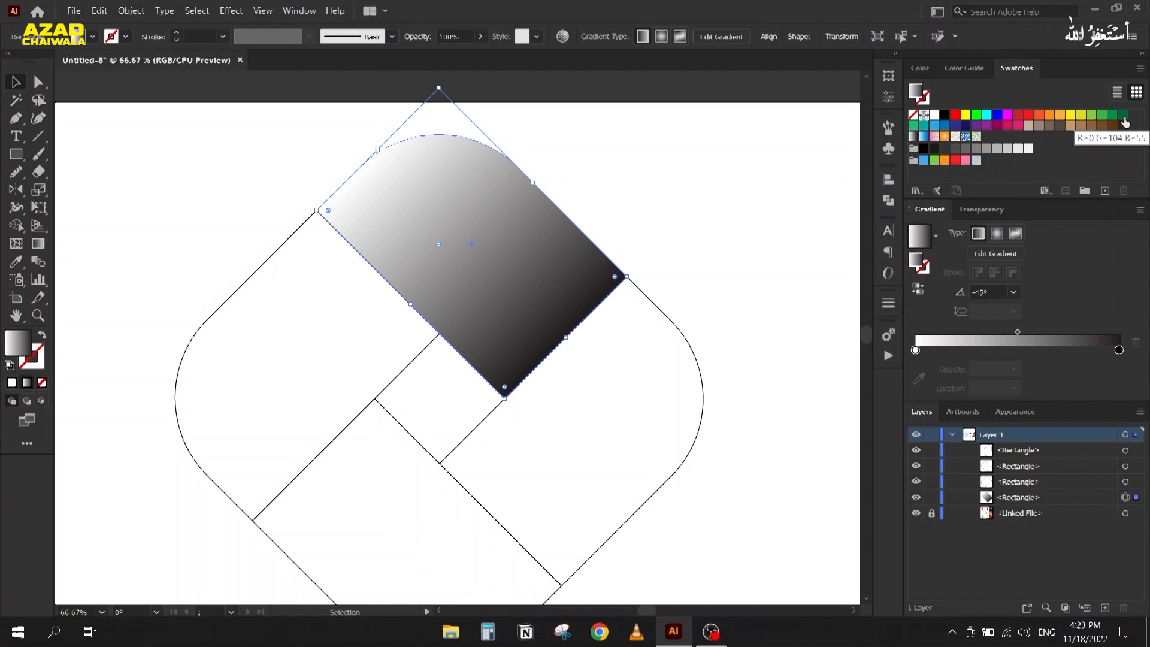
# Step: Set the gradient's starting stop to dark green and add a light highlight stop
pyautogui.click(1124, 119)
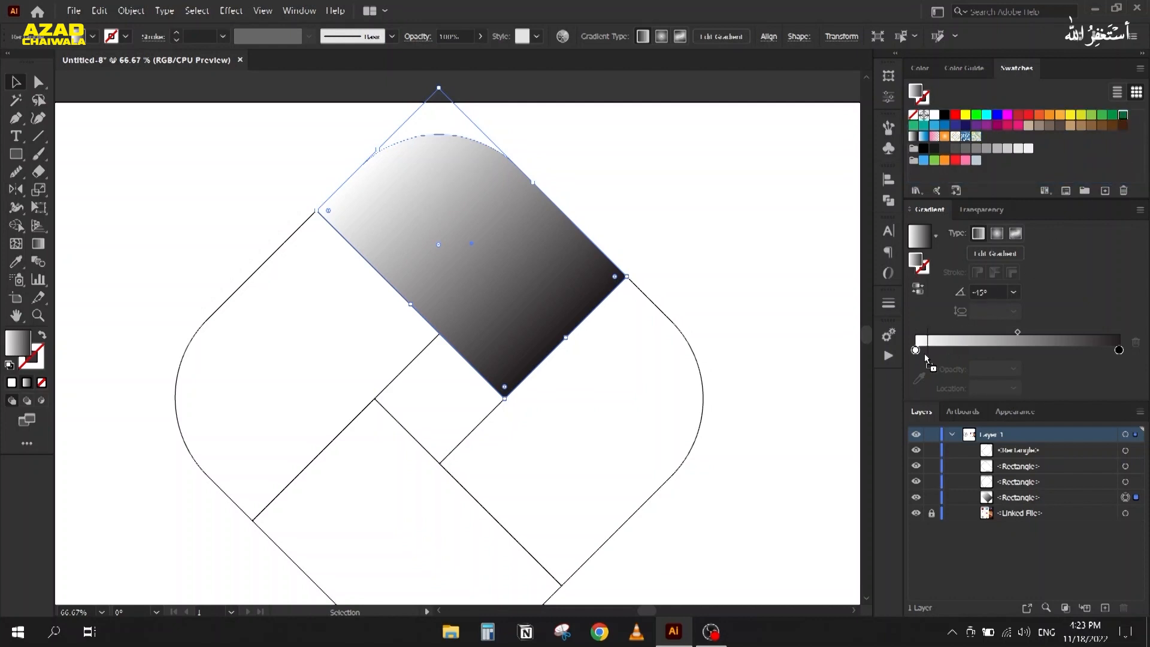
pyautogui.moveTo(915, 355); pyautogui.dragTo(916, 351)
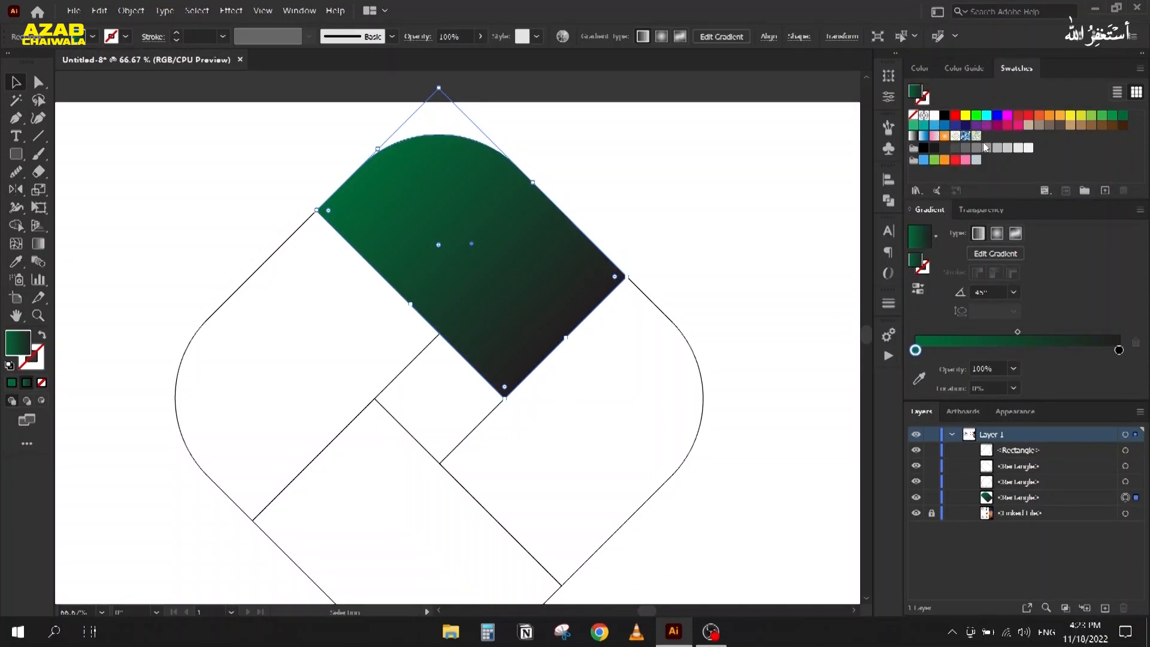
pyautogui.click(966, 69)
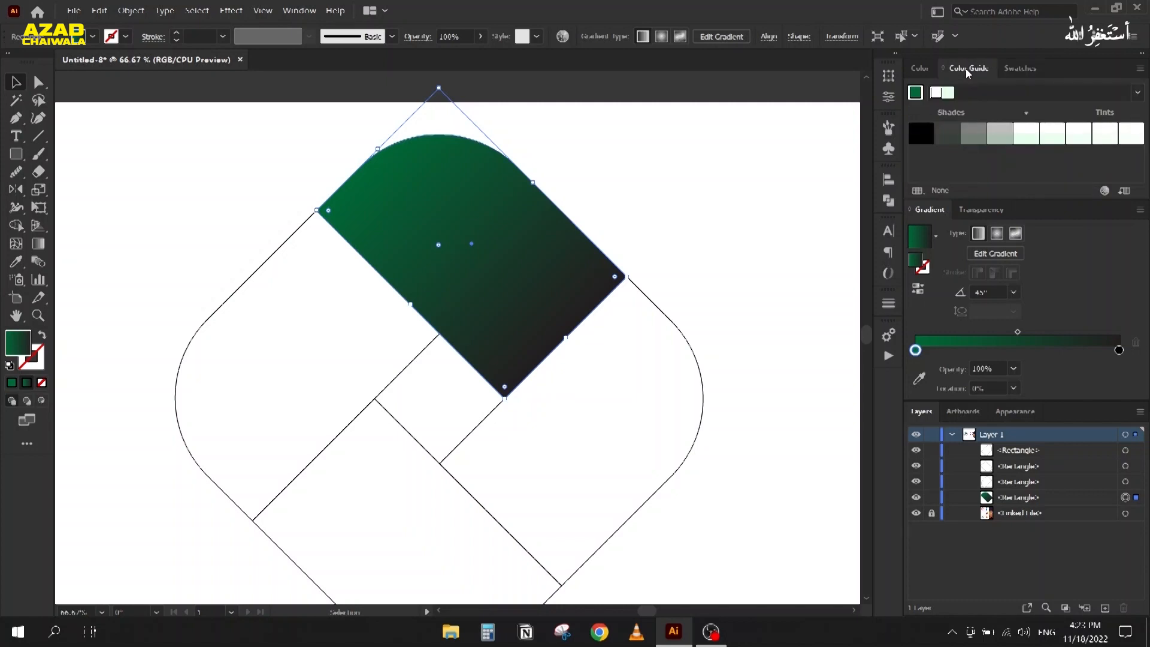
pyautogui.click(917, 95)
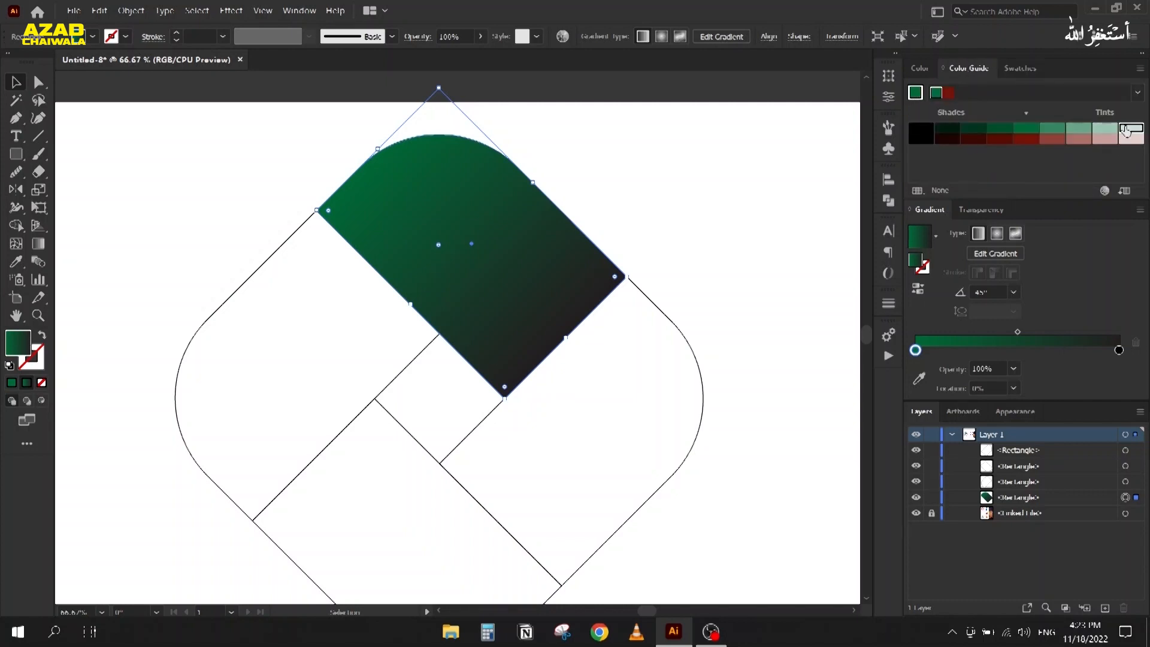
pyautogui.click(962, 351)
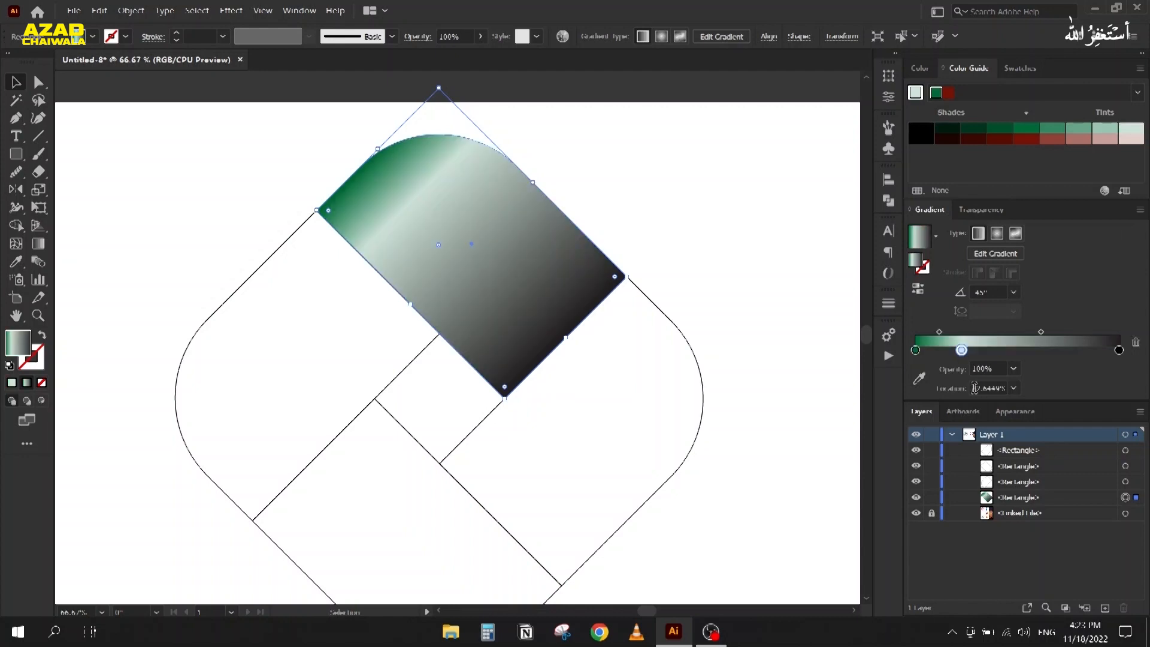
pyautogui.moveTo(961, 350); pyautogui.dragTo(970, 350)
# Step: Apply darker green shades to the other stops and fine-tune the highlight and blend midpoints
pyautogui.moveTo(980, 133); pyautogui.dragTo(1044, 358)
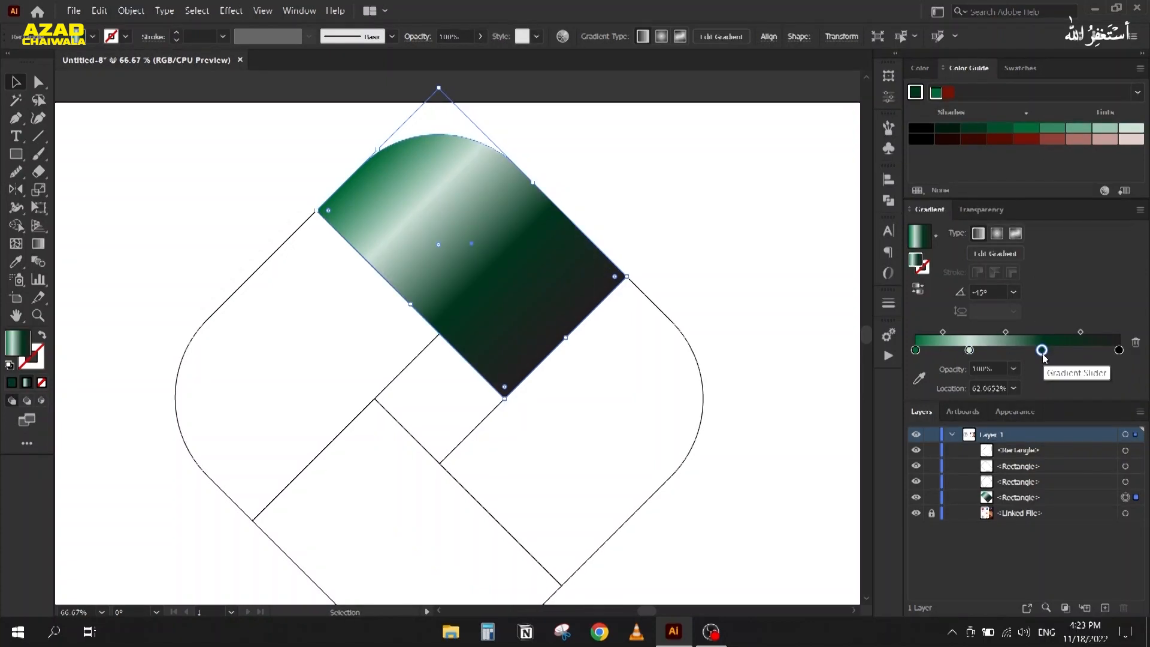
pyautogui.moveTo(947, 130); pyautogui.dragTo(1121, 354)
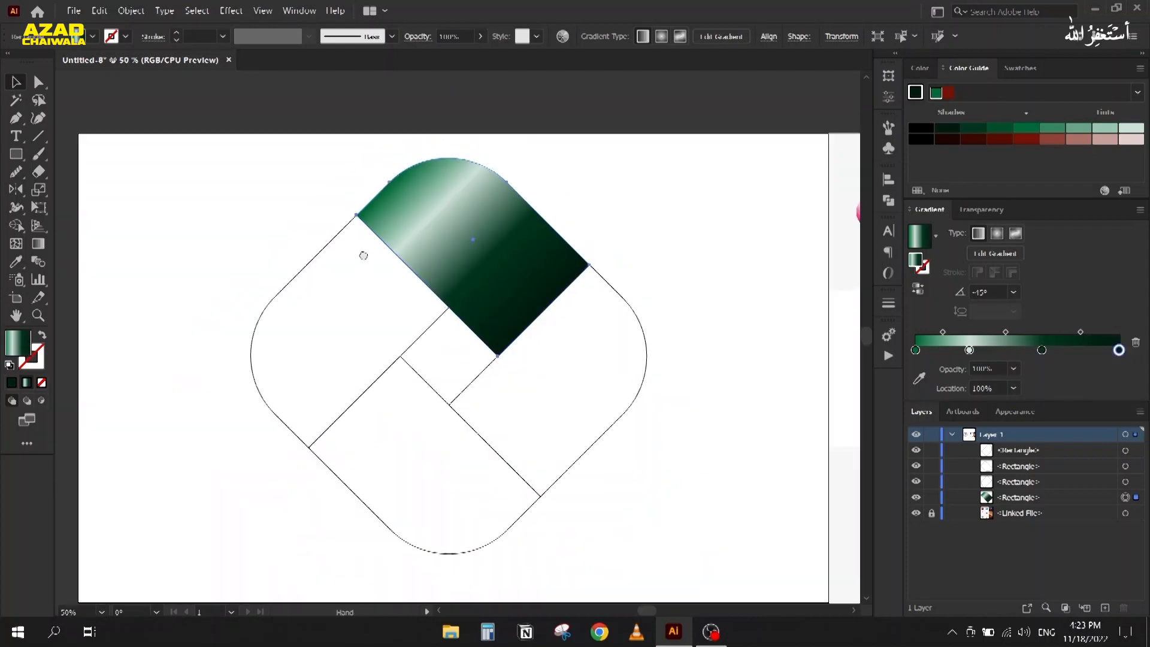
pyautogui.hotkey('ctrl', '-')
pyautogui.hotkey('ctrl', '+')
pyautogui.hotkey('ctrl', '+')
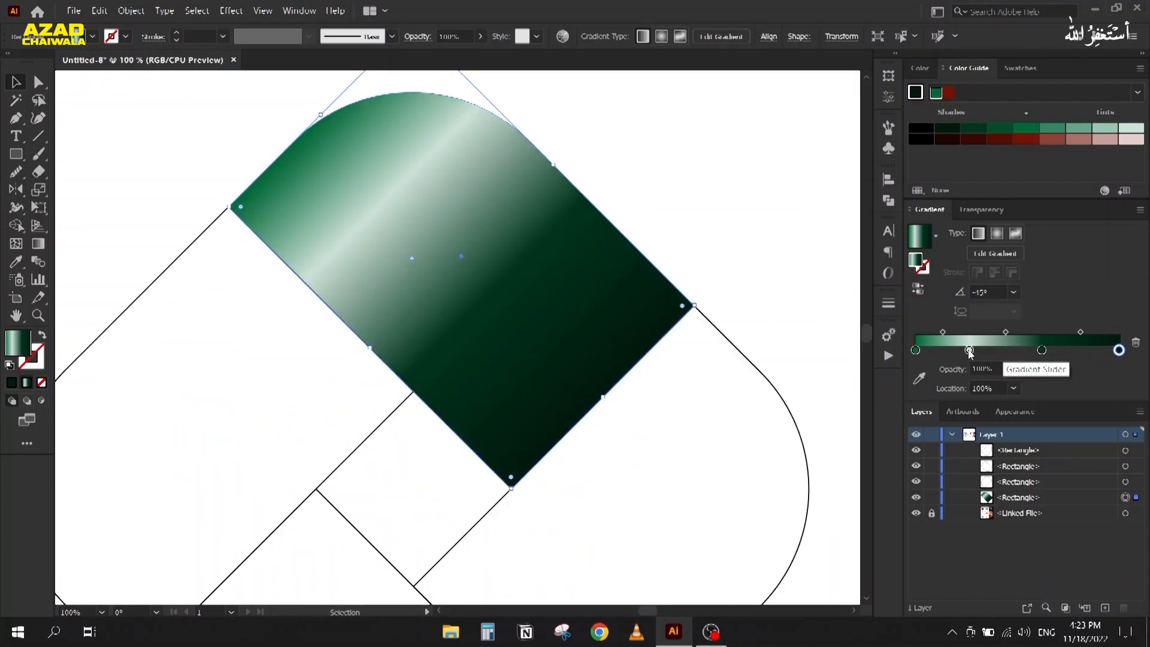
pyautogui.moveTo(970, 352); pyautogui.dragTo(958, 351)
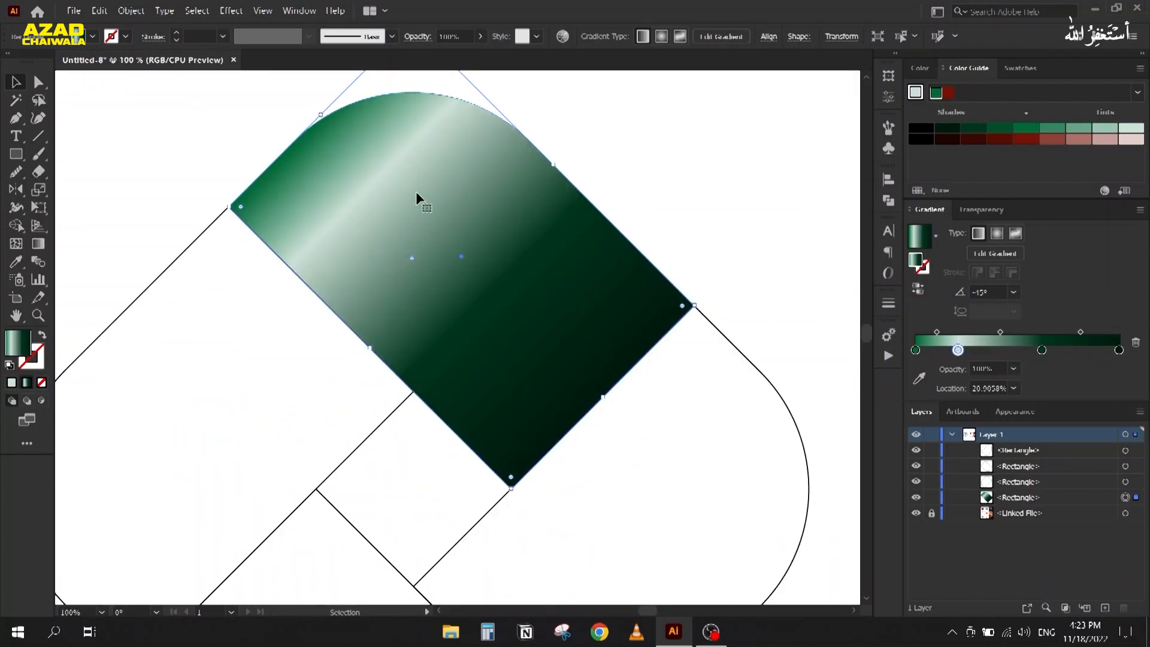
pyautogui.moveTo(1000, 332); pyautogui.dragTo(942, 334)
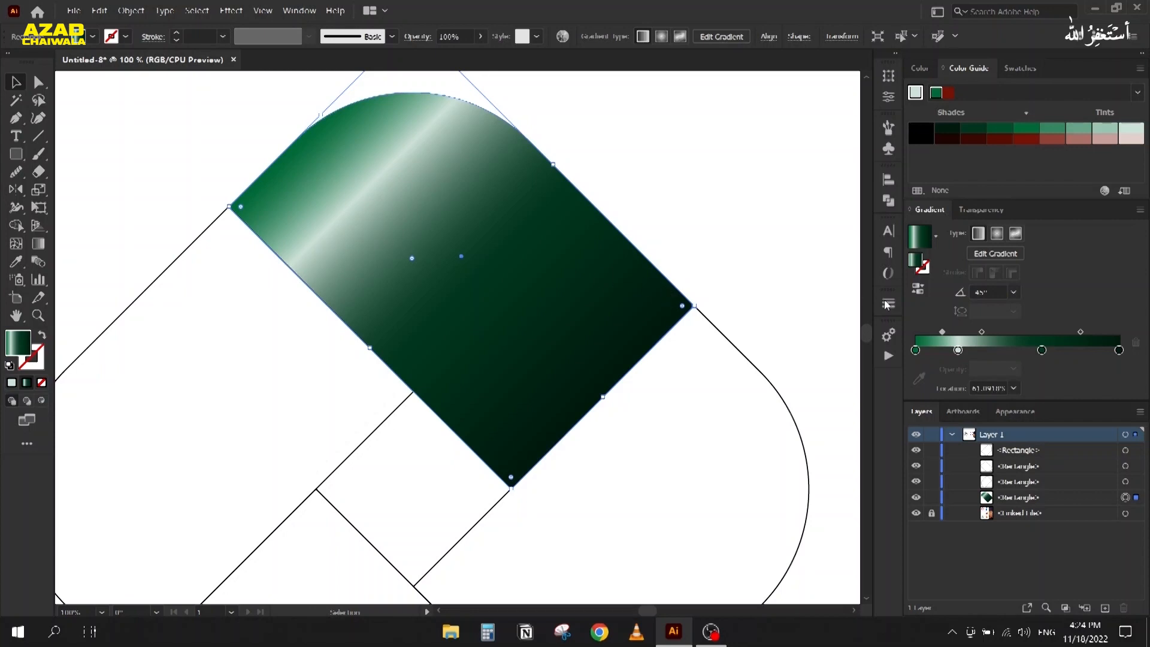
pyautogui.moveTo(948, 334); pyautogui.dragTo(945, 334)
pyautogui.click(983, 333)
pyautogui.scroll(-3, 626, 230)
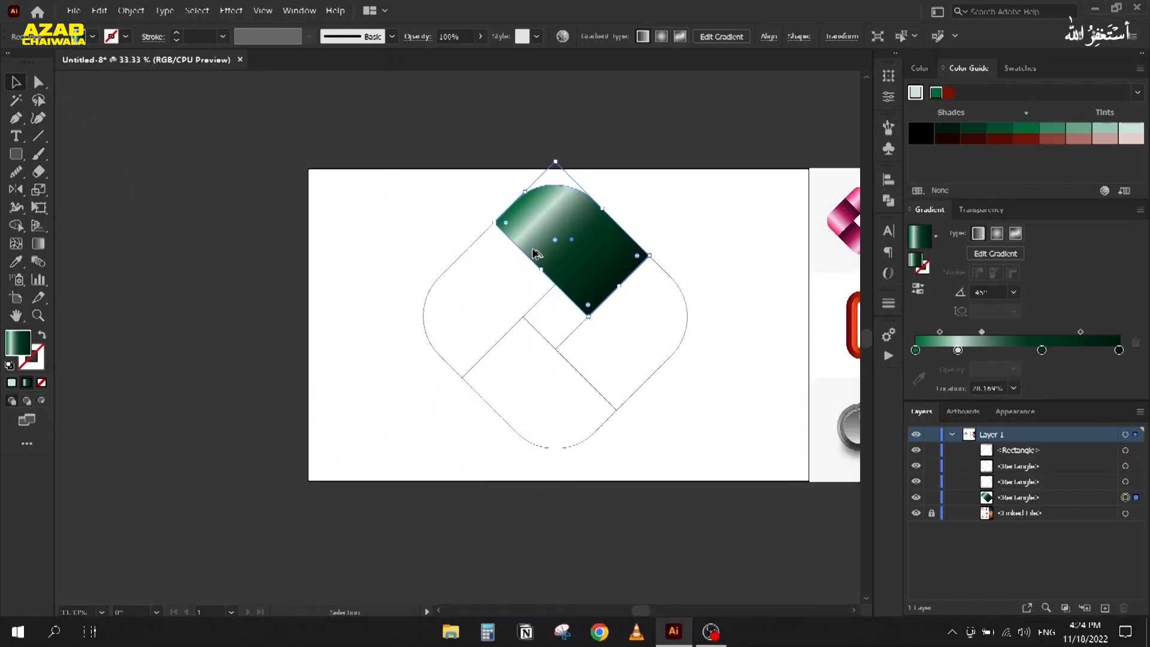
pyautogui.scroll(1, 538, 253)
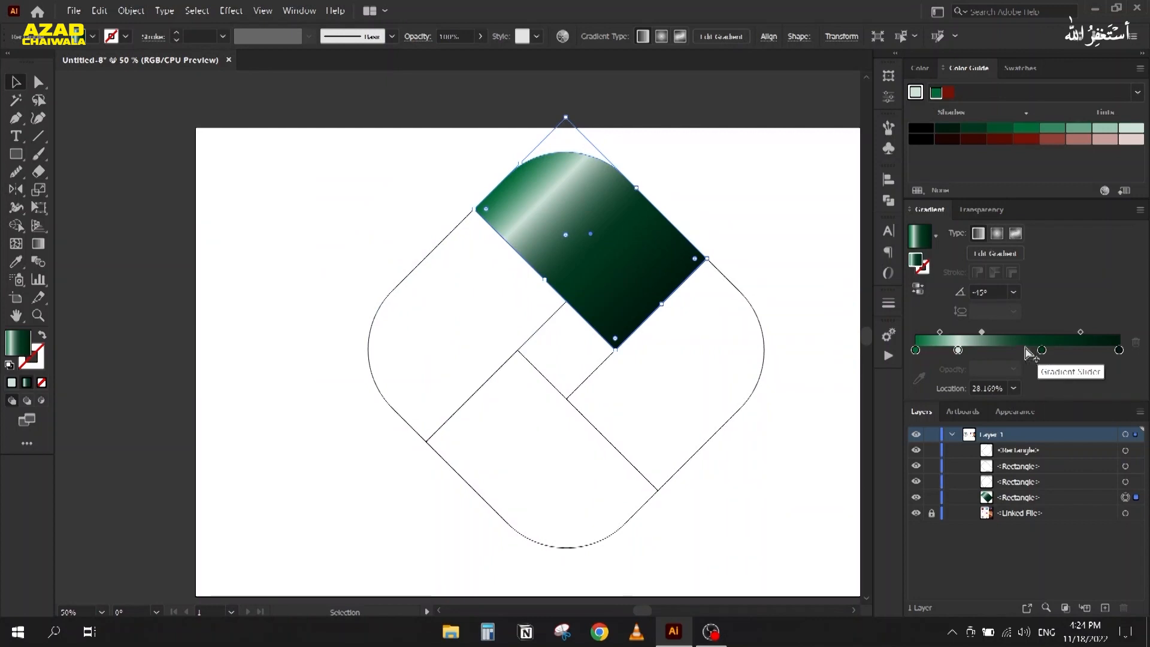
pyautogui.click(384, 243)
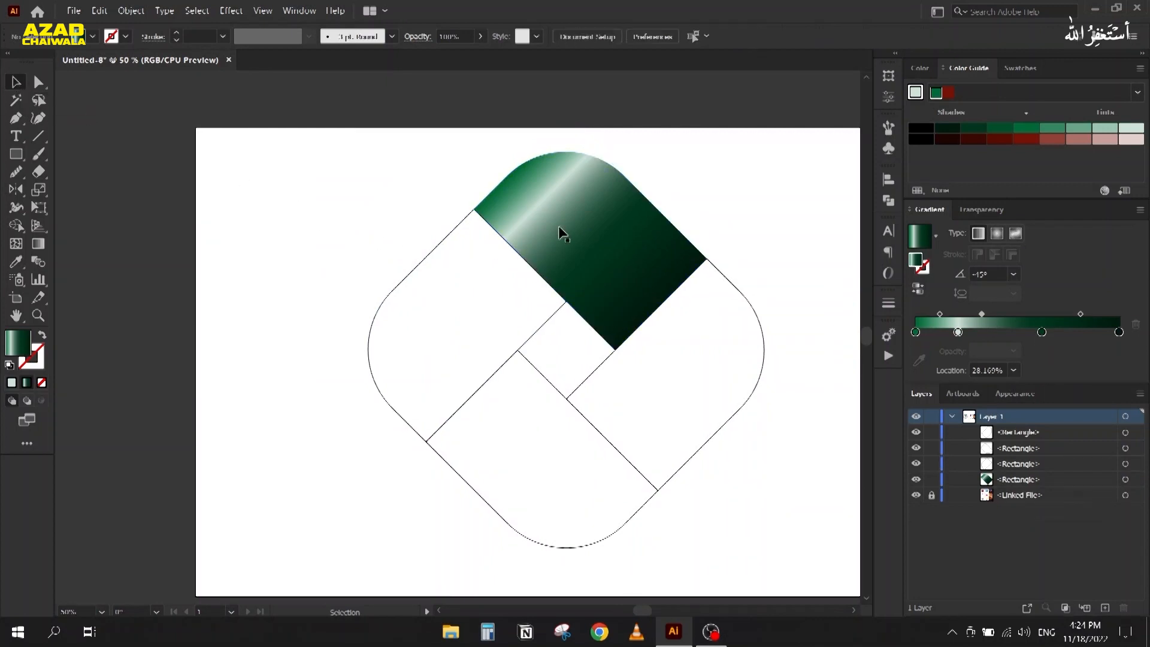
# Step: Copy the green gradient onto the left piece with the Eyedropper and angle it toward upper right
pyautogui.click(419, 327)
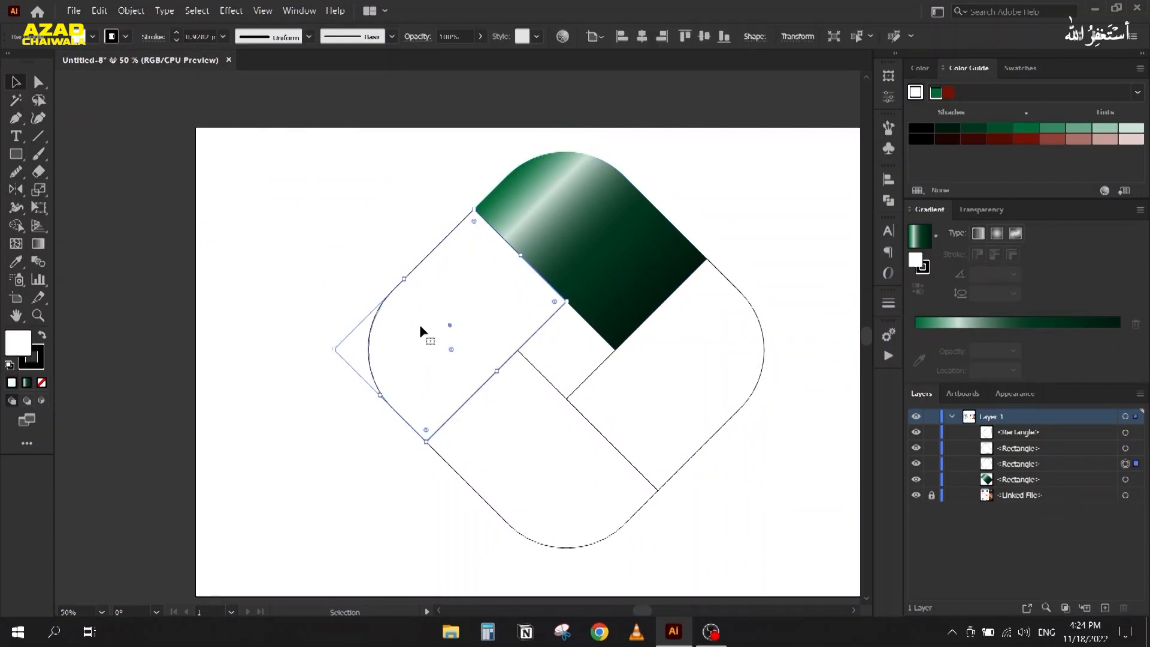
pyautogui.press('i')
pyautogui.click(597, 221)
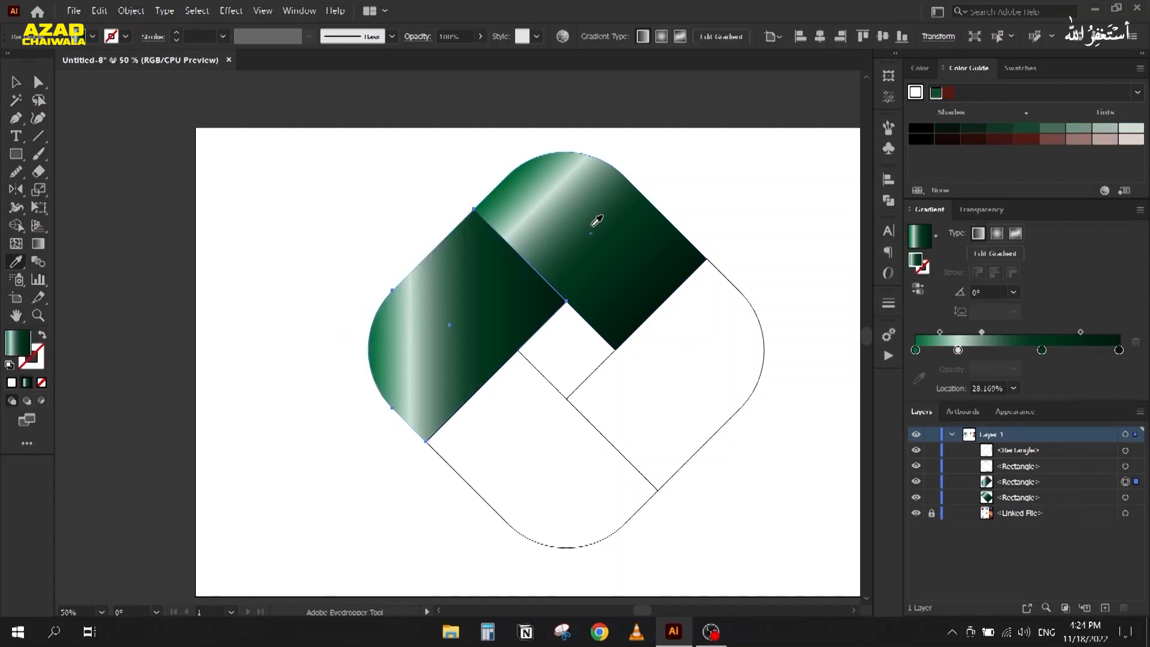
pyautogui.press('g')
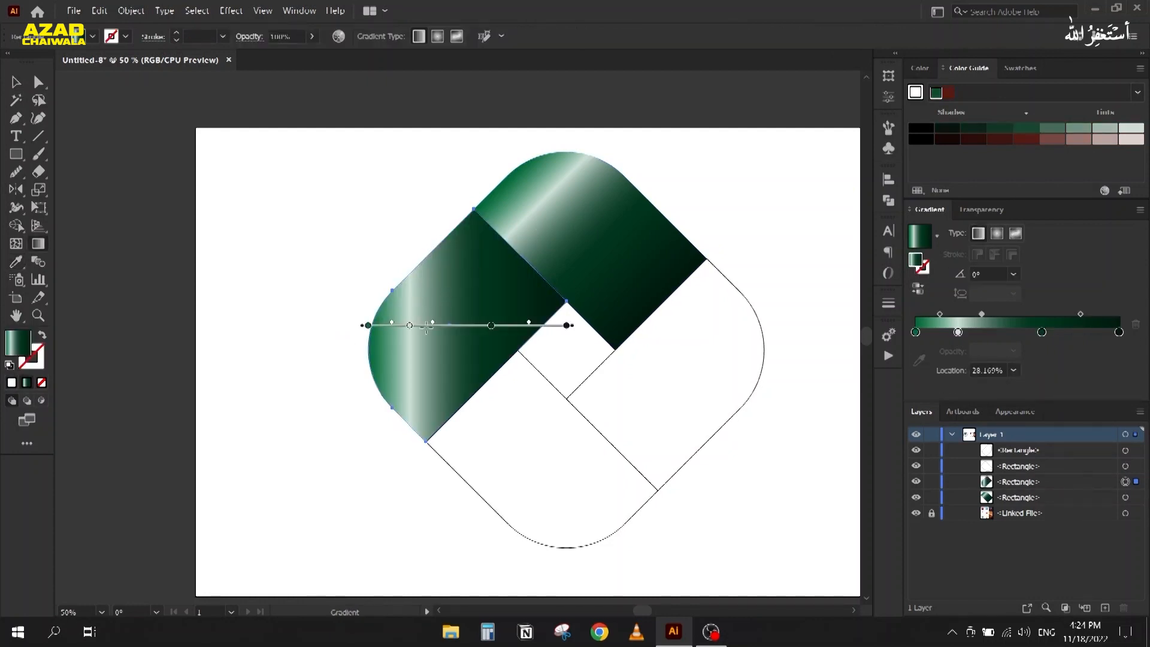
pyautogui.moveTo(384, 393); pyautogui.dragTo(519, 257)
pyautogui.press('v')
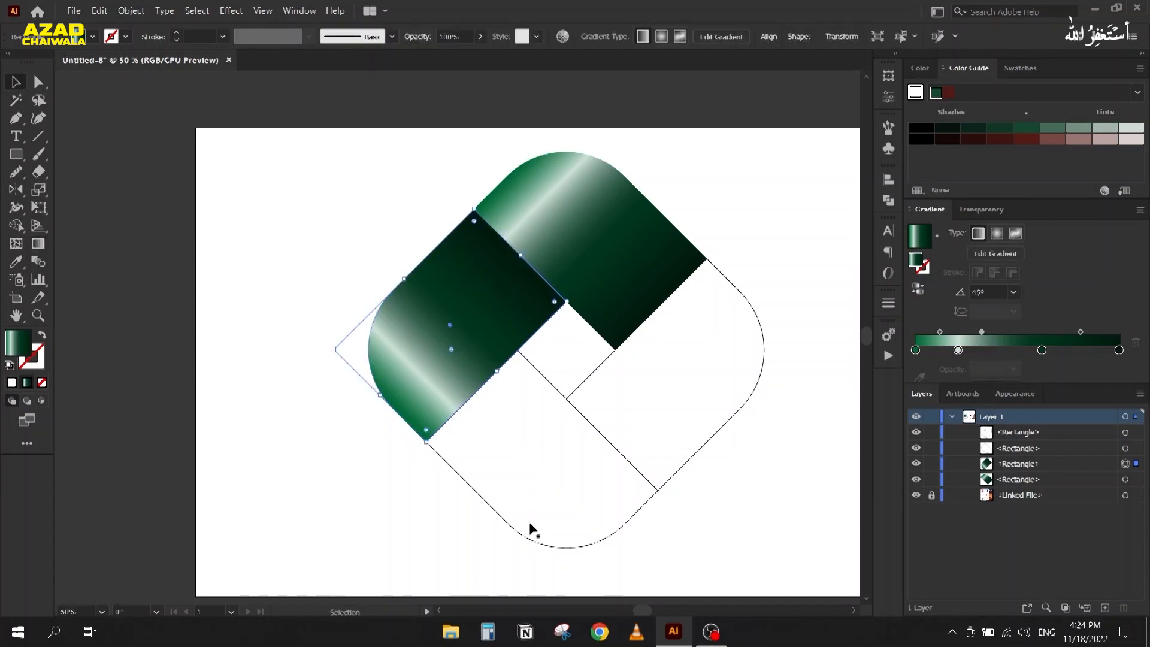
# Step: Copy the green gradient onto the bottom piece, running from lower right to upper left
pyautogui.click(542, 482)
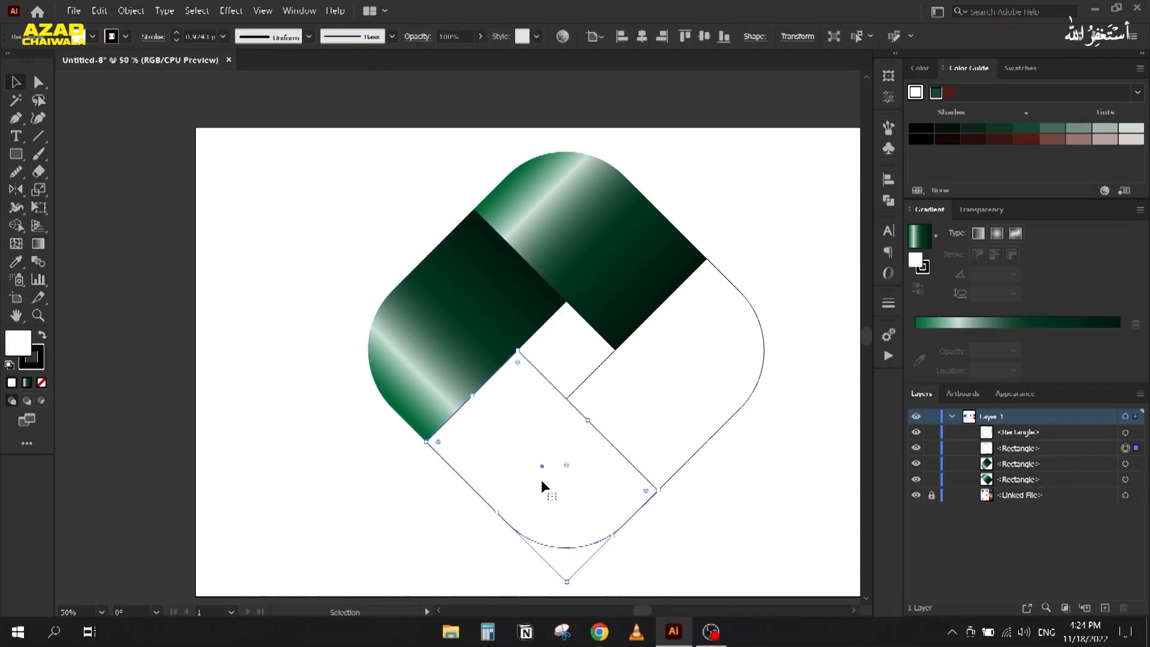
pyautogui.press('i')
pyautogui.click(439, 358)
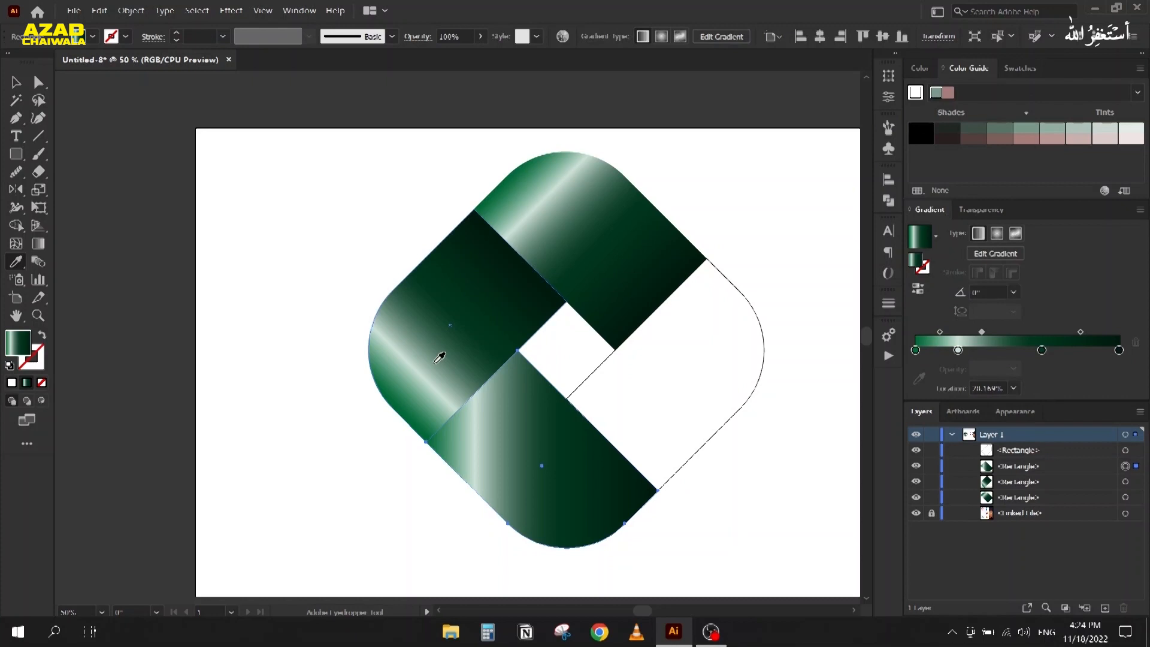
pyautogui.press('g')
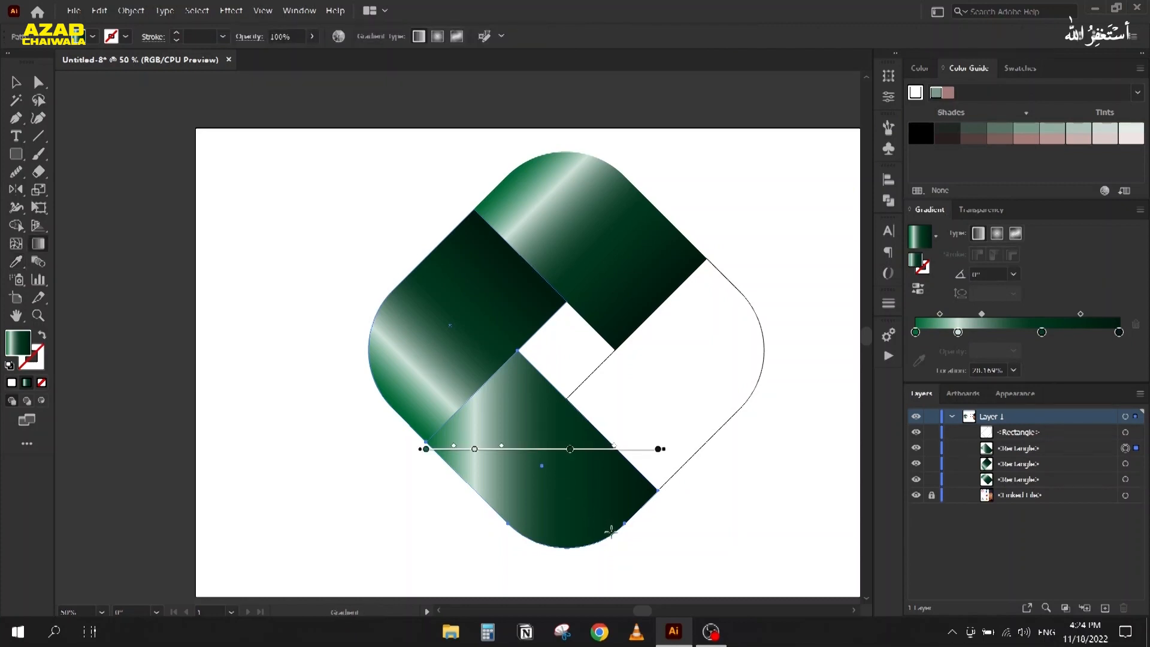
pyautogui.moveTo(614, 535); pyautogui.dragTo(474, 399)
pyautogui.press('v')
# Step: Copy the green gradient onto the right white piece and angle it diagonally across
pyautogui.click(716, 374)
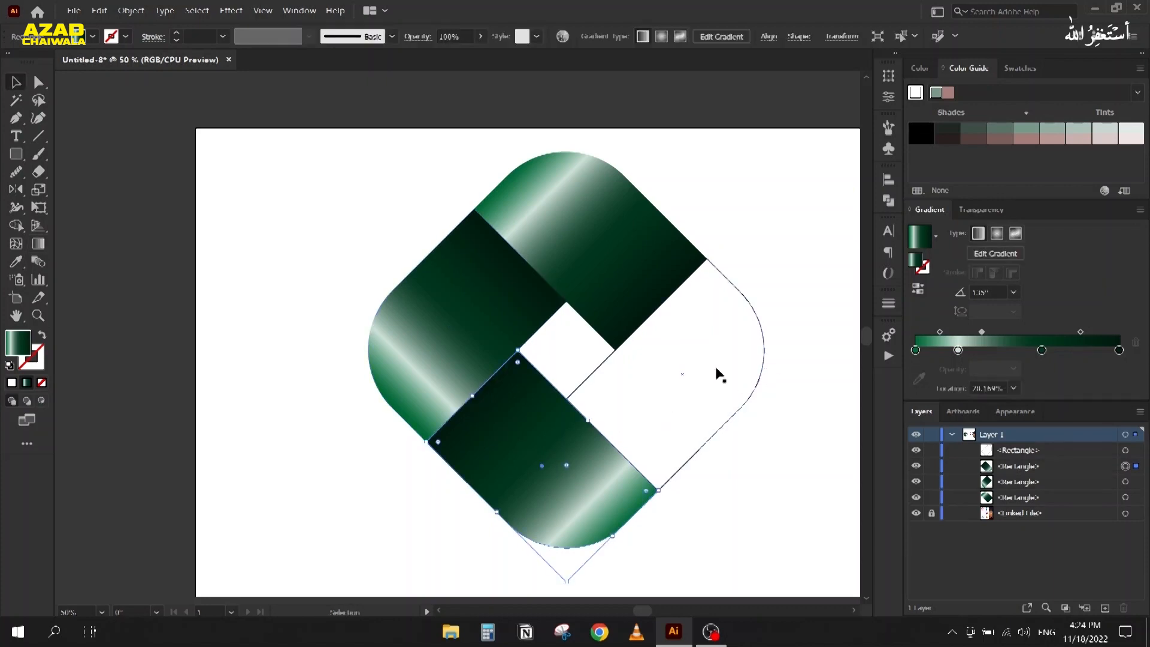
pyautogui.press('i')
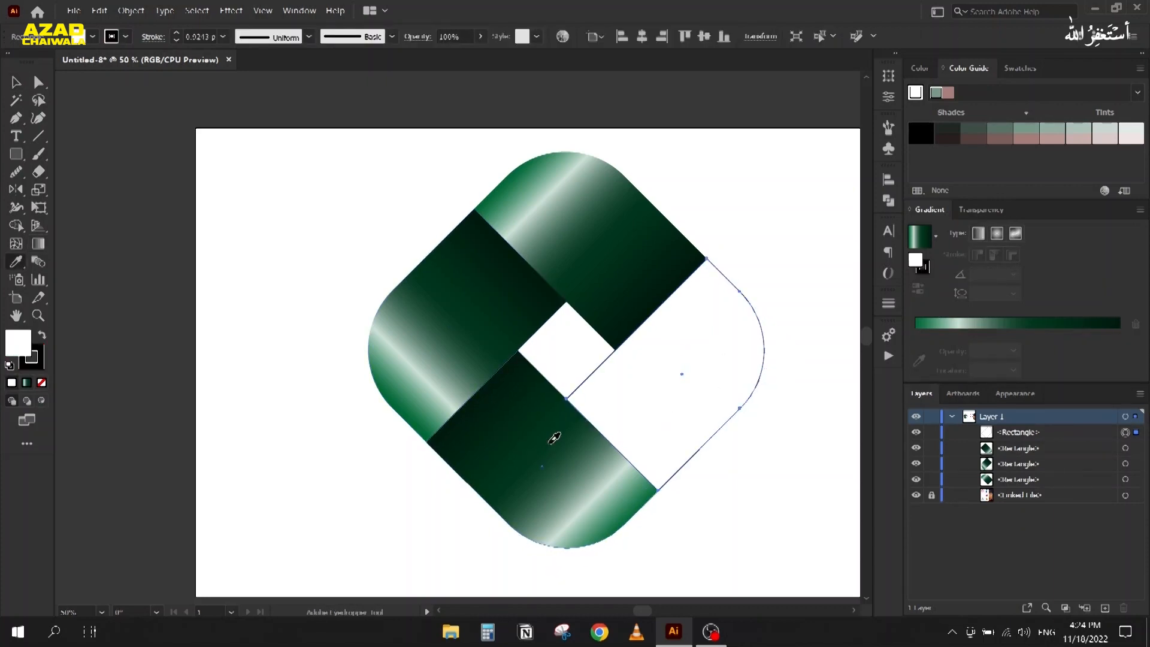
pyautogui.click(551, 442)
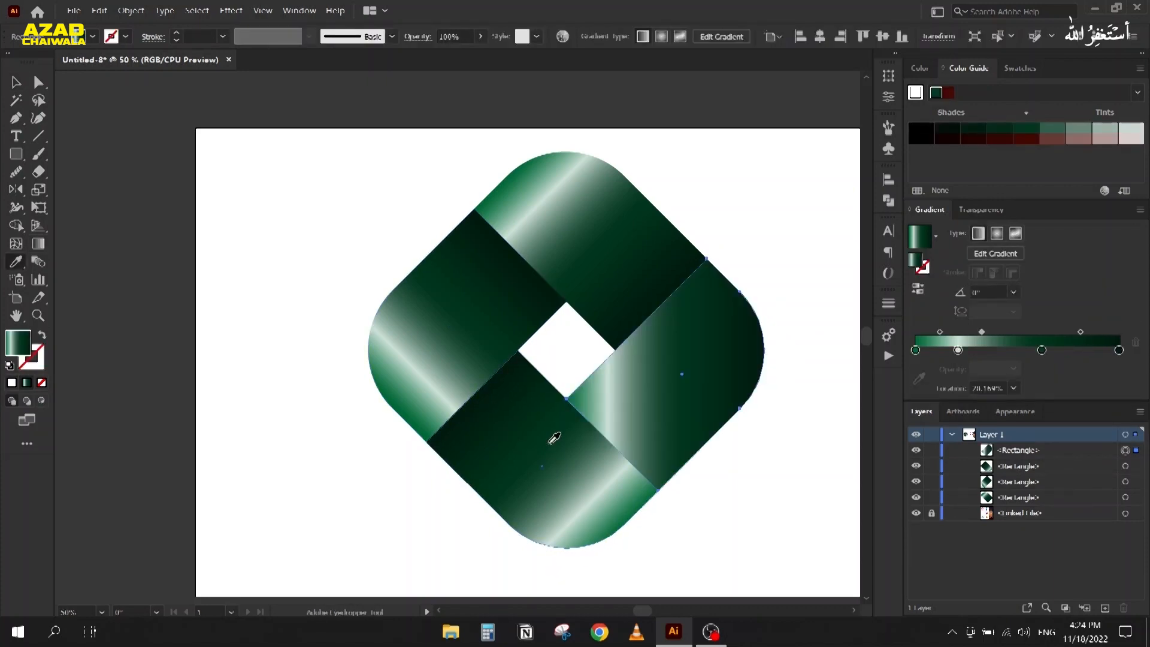
pyautogui.press('g')
pyautogui.moveTo(745, 294)
pyautogui.mouseDown()
pyautogui.moveTo(606, 433)
pyautogui.moveTo(613, 444)
pyautogui.mouseUp()
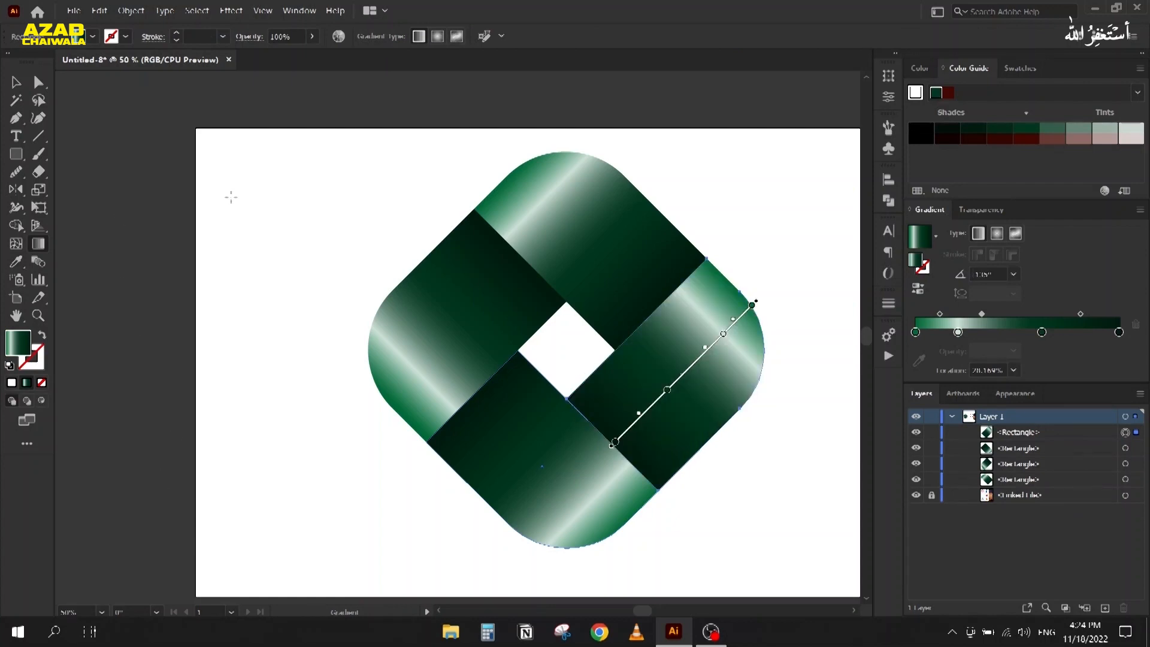
pyautogui.click(13, 82)
pyautogui.click(296, 244)
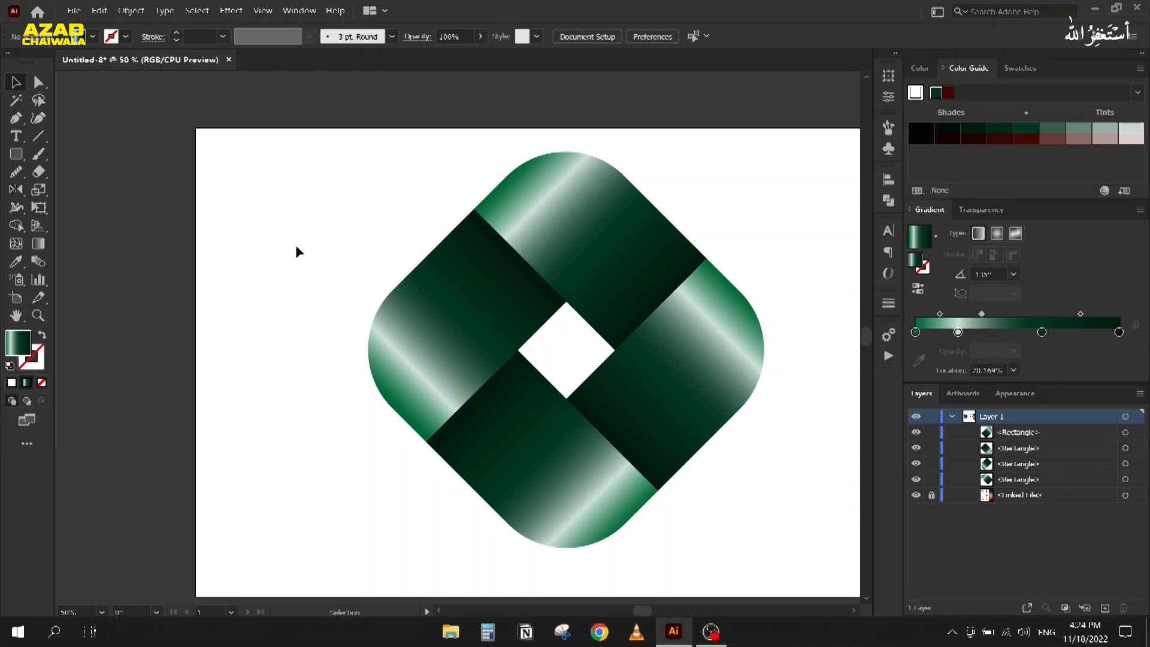
pyautogui.scroll(-1, 311, 257)
# Step: Delete all four green logo pieces
pyautogui.moveTo(312, 258); pyautogui.dragTo(249, 233)
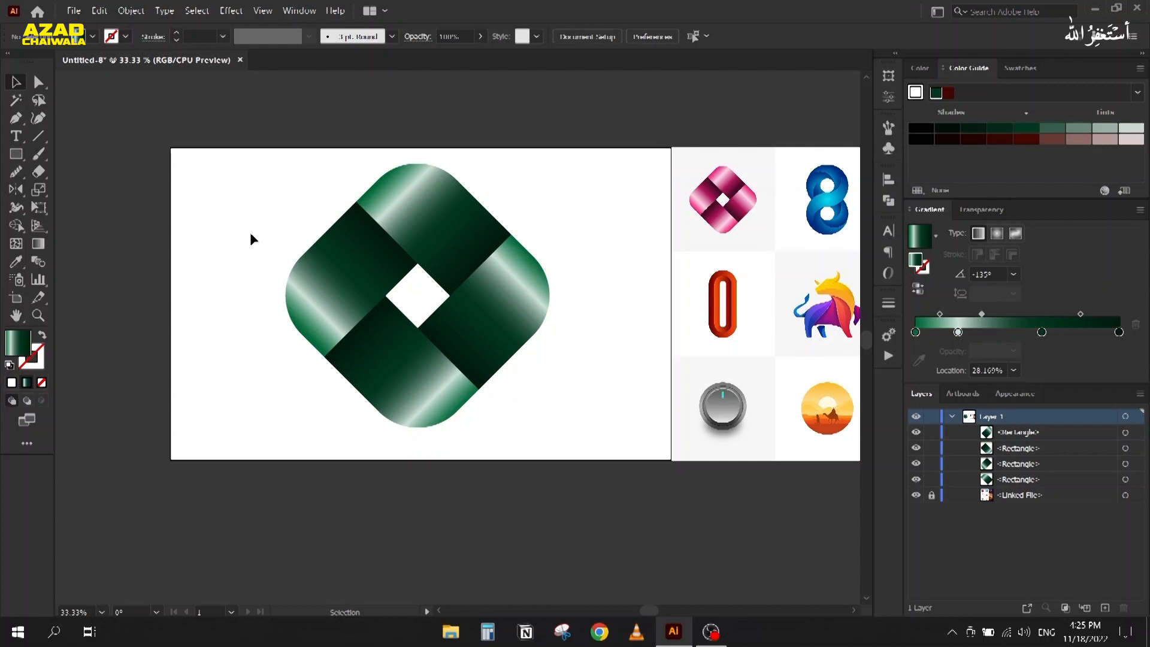
pyautogui.scroll(1, 253, 236)
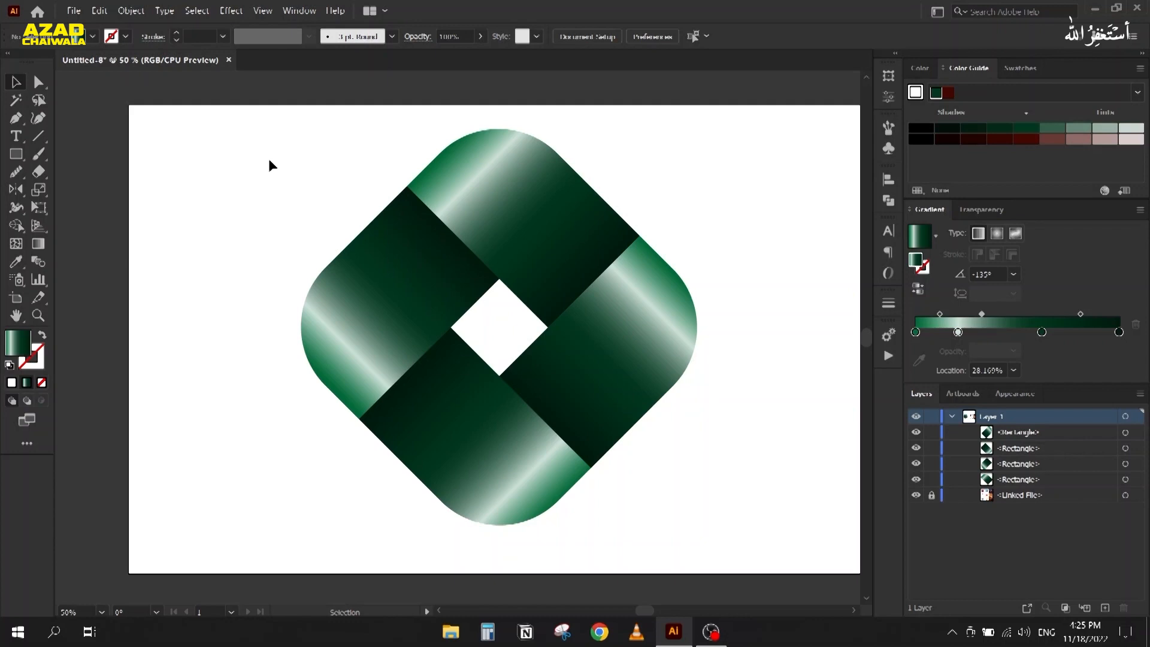
pyautogui.scroll(-1, 271, 157)
pyautogui.moveTo(270, 157); pyautogui.dragTo(537, 413)
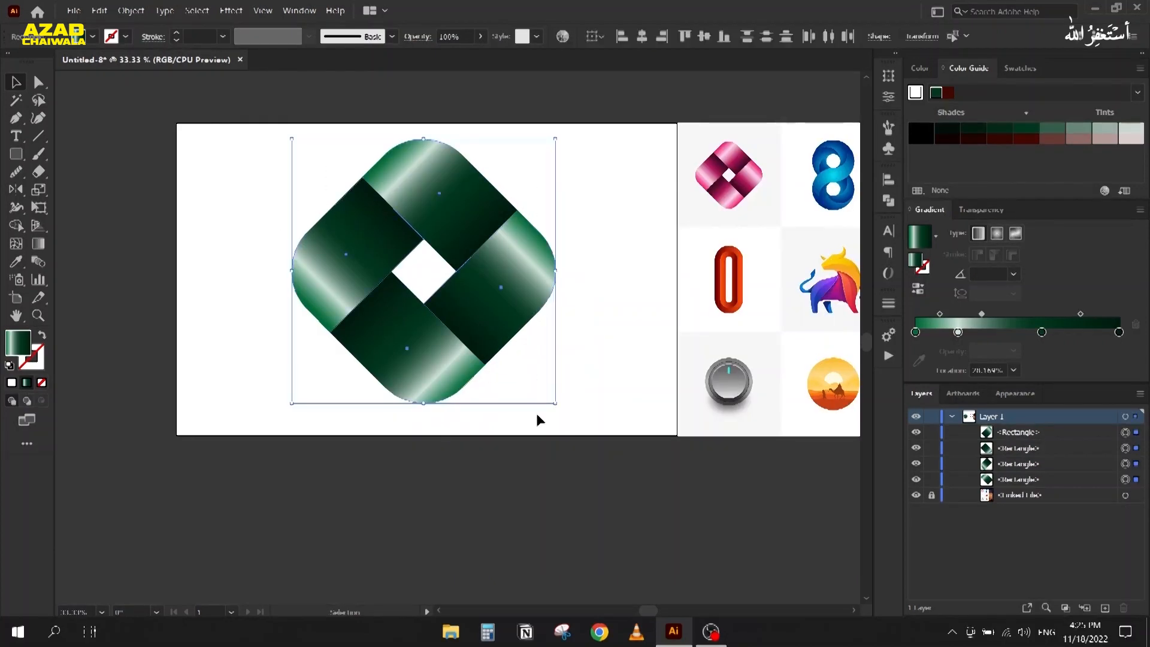
pyautogui.press('Delete')
# Step: Draw a large circle, about 435 px across, on the blank artboard with the Ellipse tool
pyautogui.hscroll(5, 256, 277)
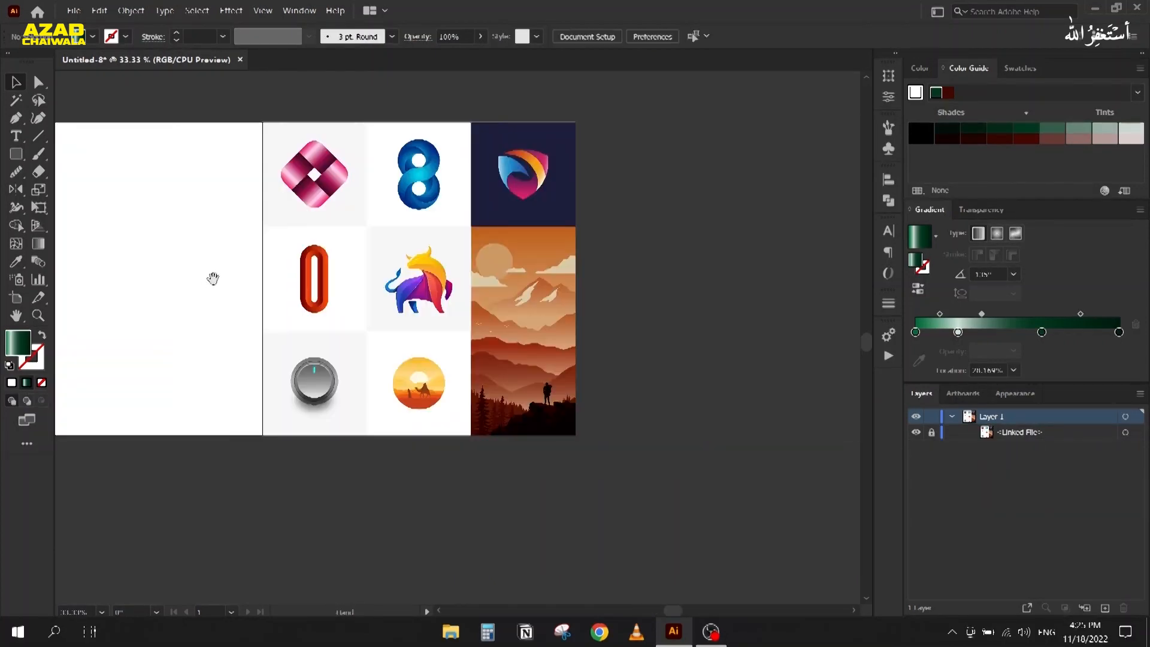
pyautogui.scroll(1, 406, 170)
pyautogui.moveTo(184, 272); pyautogui.dragTo(712, 282)
pyautogui.moveTo(269, 325); pyautogui.dragTo(377, 276)
pyautogui.scroll(1, 275, 125)
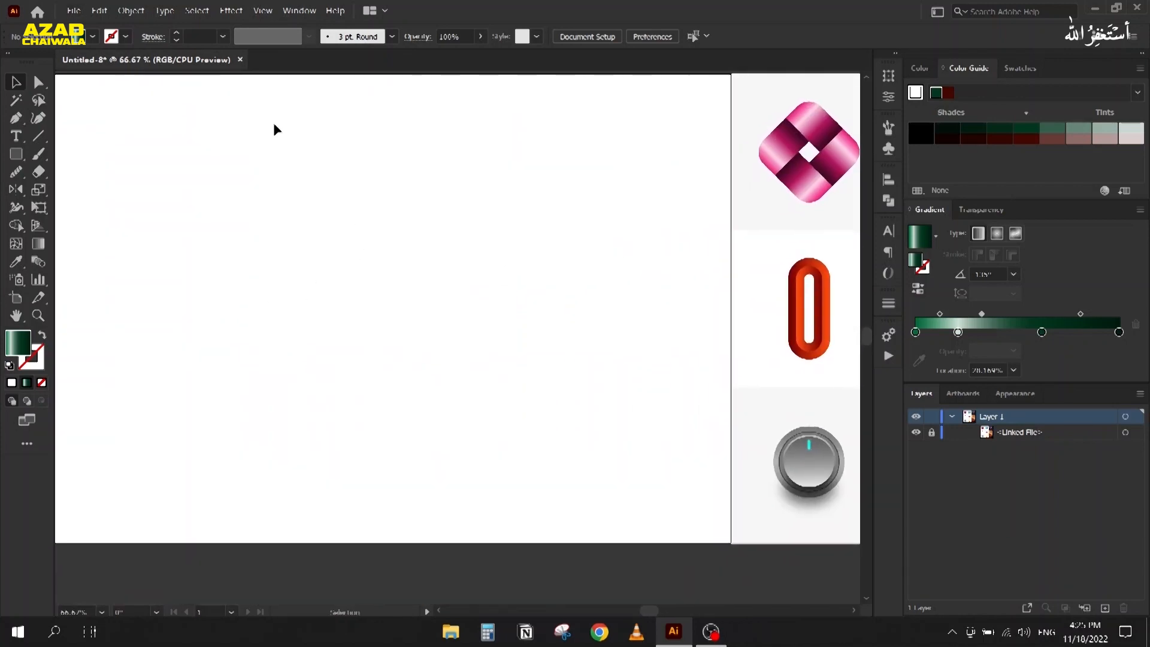
pyautogui.moveTo(16, 154); pyautogui.dragTo(73, 190)
pyautogui.moveTo(303, 100)
pyautogui.mouseDown()
pyautogui.moveTo(492, 386)
pyautogui.moveTo(431, 323)
pyautogui.moveTo(477, 394)
pyautogui.mouseUp()
# Step: Swap the circle's fill and stroke so it has no fill and a solid black outline
pyautogui.click(43, 336)
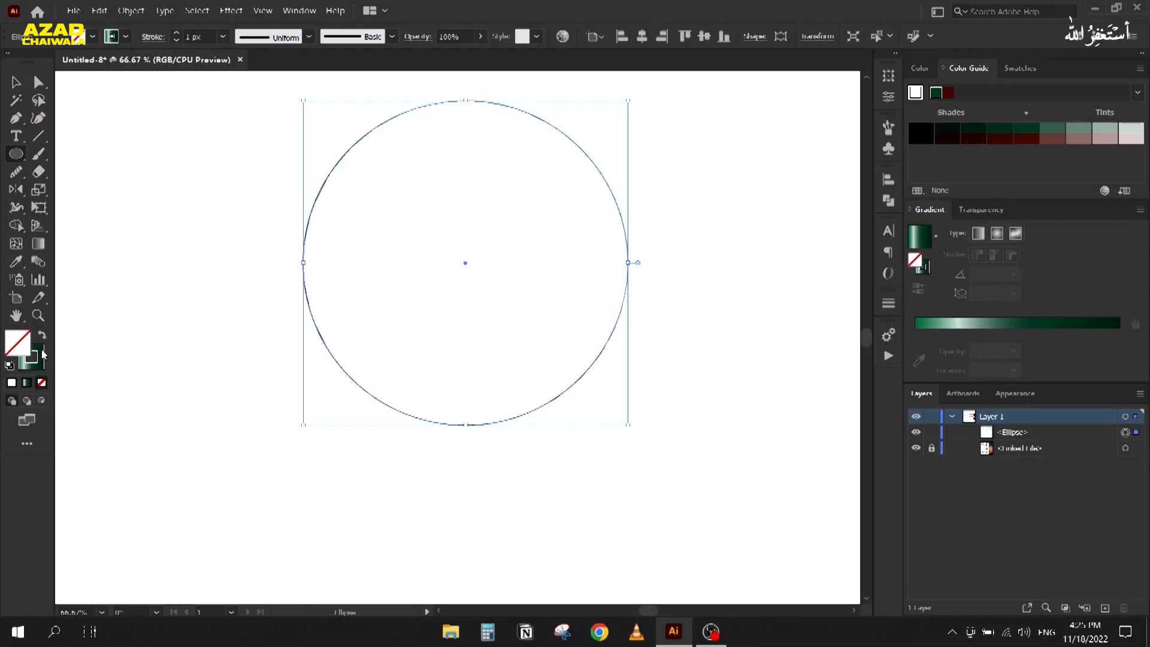
pyautogui.click(39, 362)
pyautogui.click(11, 383)
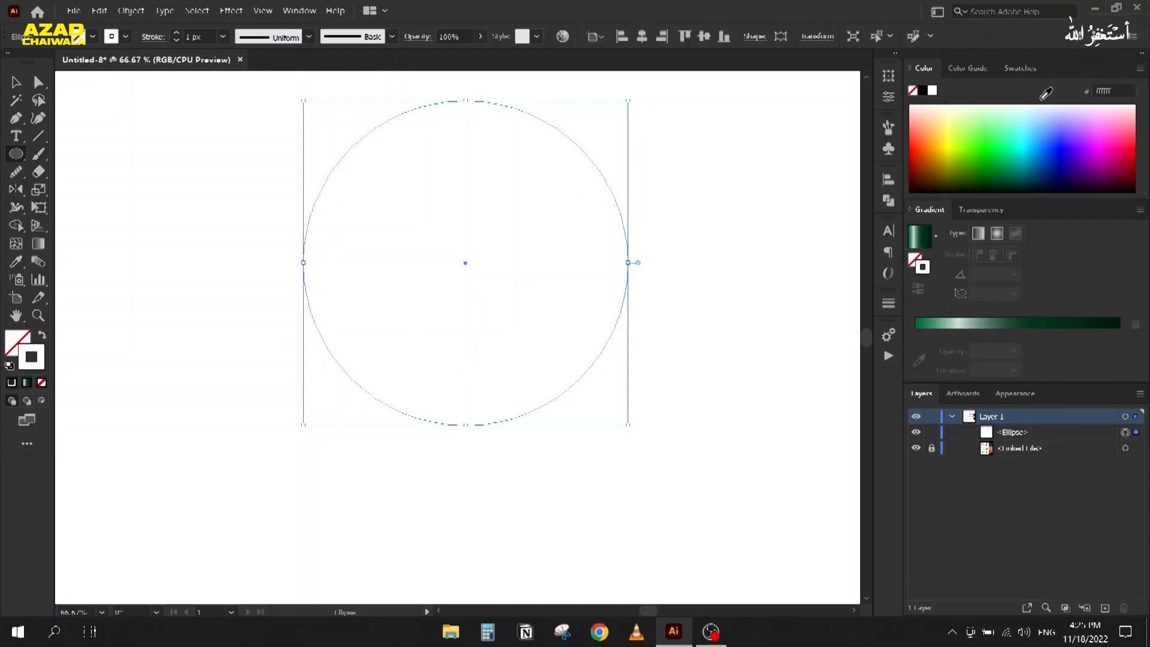
pyautogui.click(924, 94)
pyautogui.press('v')
pyautogui.click(990, 211)
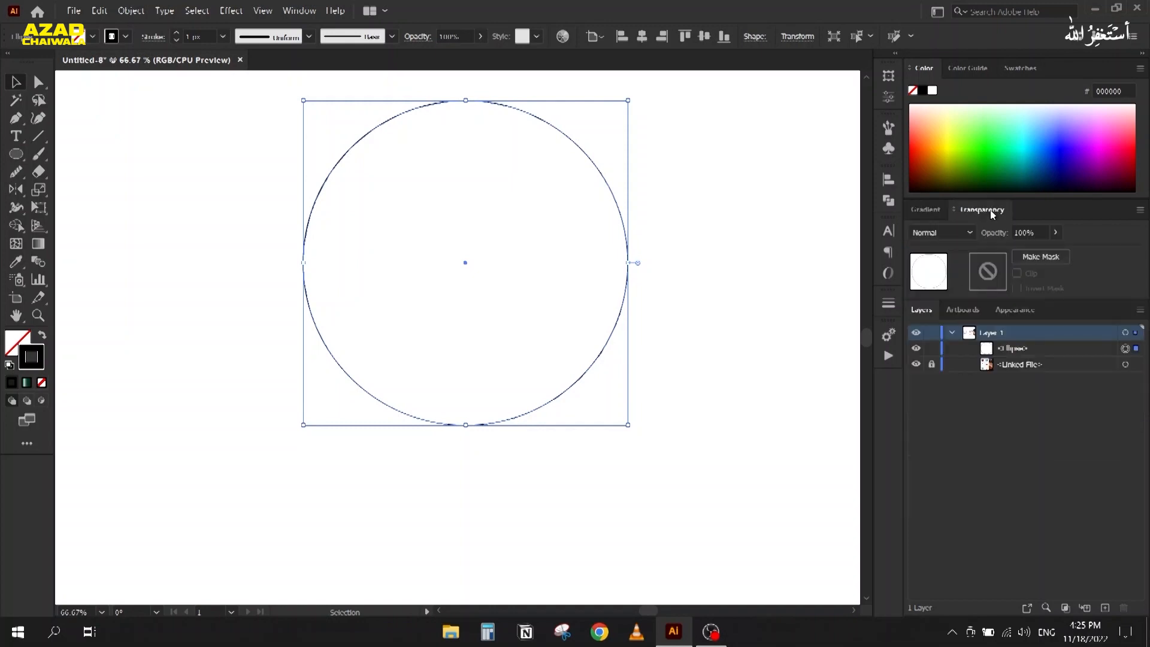
pyautogui.click(77, 173)
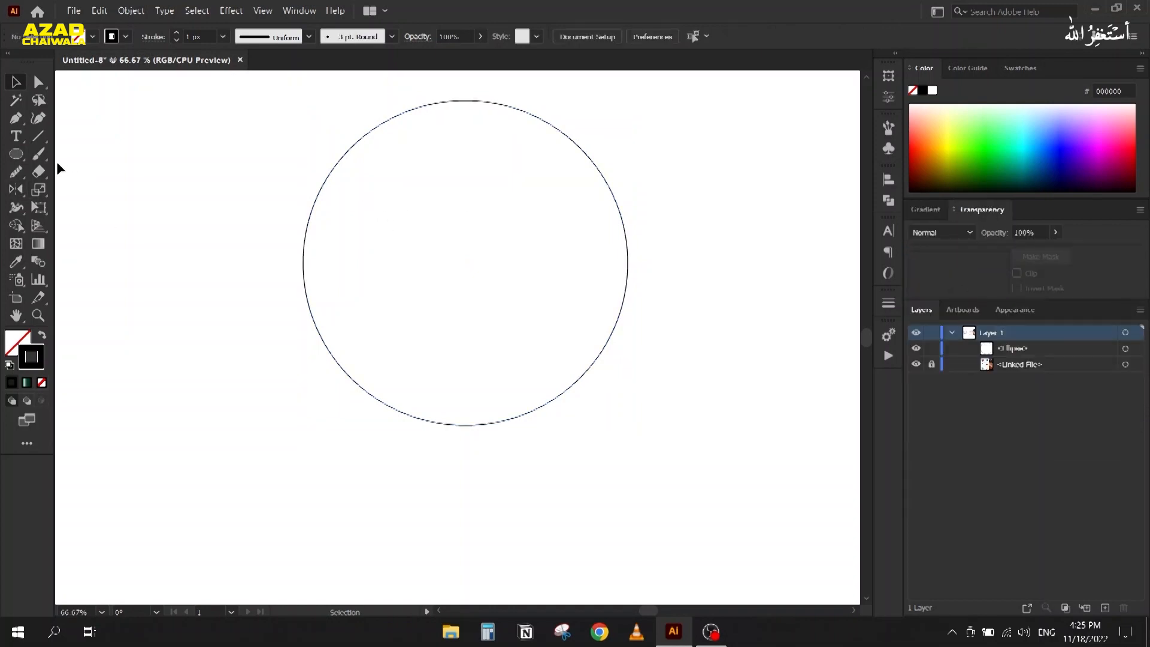
# Step: Paste a copy of the large circle in front and scale it down toward the centre
pyautogui.click(319, 193)
pyautogui.hotkey('ctrl', 'c')
pyautogui.hotkey('ctrl', 'f')
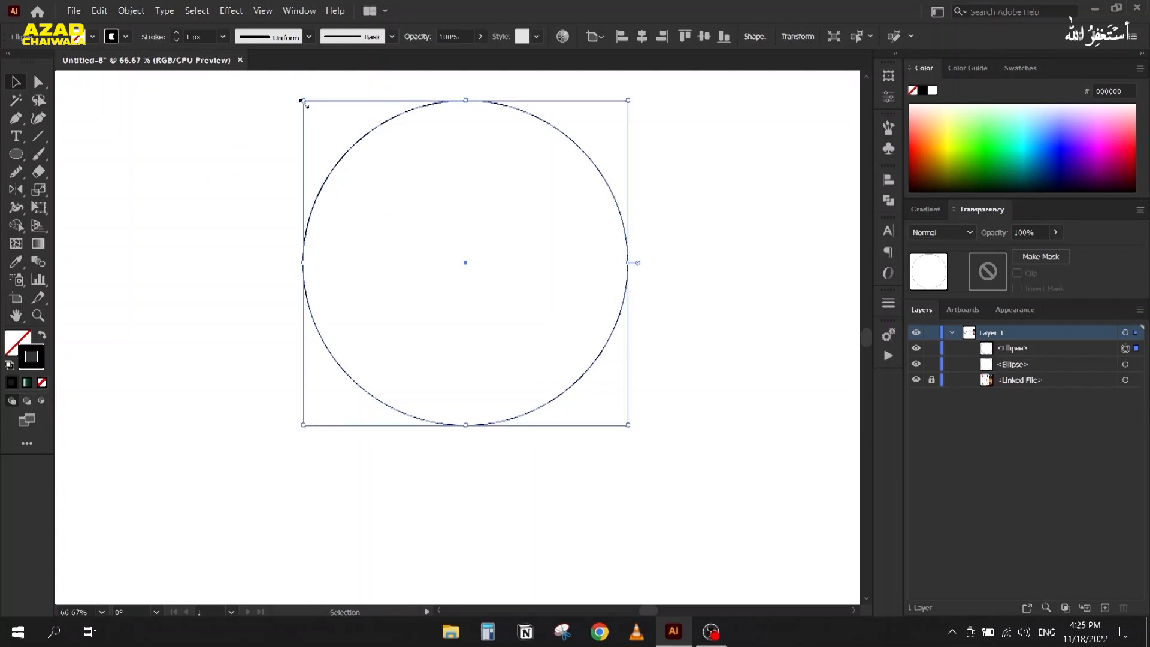
pyautogui.moveTo(303, 100); pyautogui.dragTo(386, 199)
# Step: Check the inner circle's size and position, about 167 px across
pyautogui.click(390, 227)
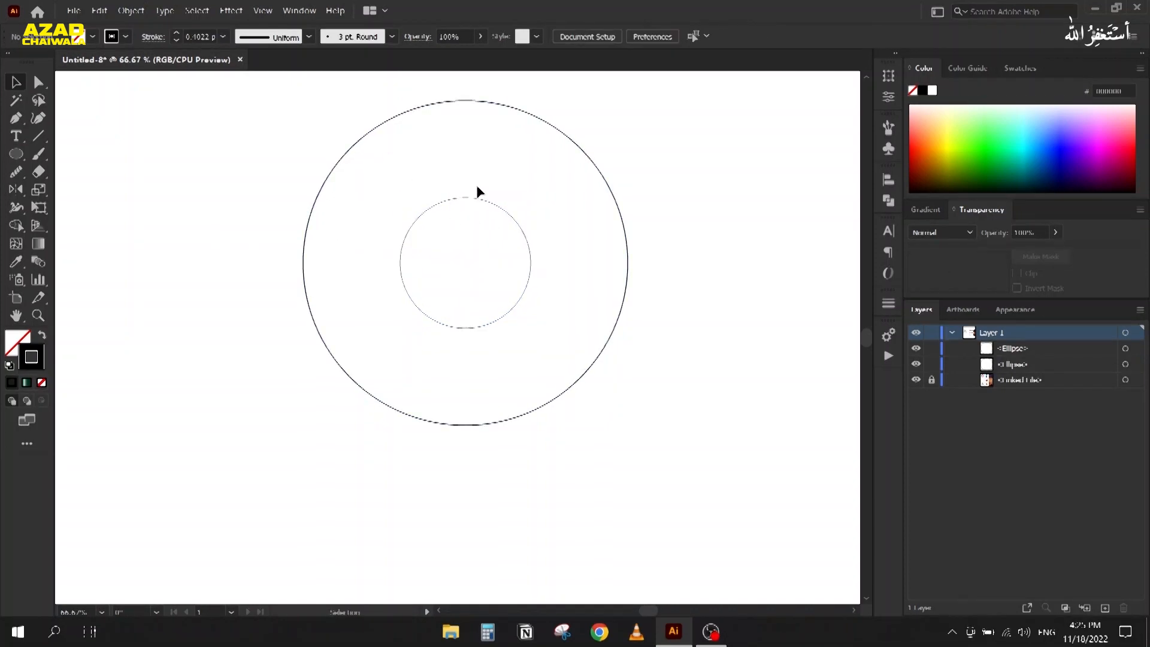
pyautogui.click(419, 217)
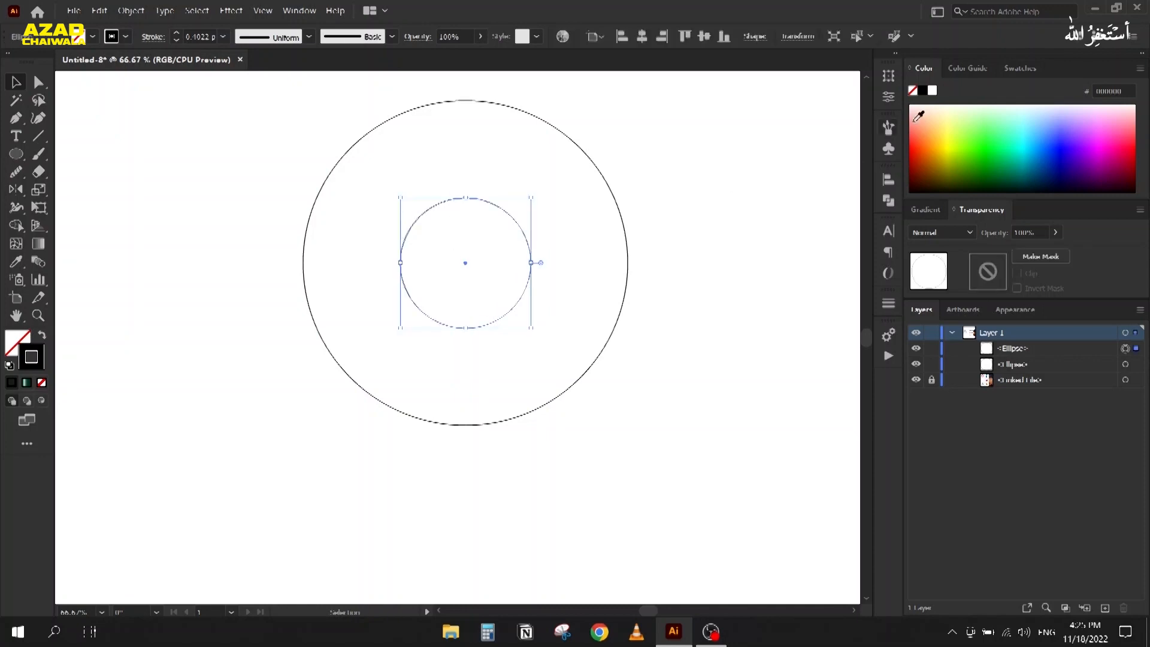
pyautogui.click(889, 77)
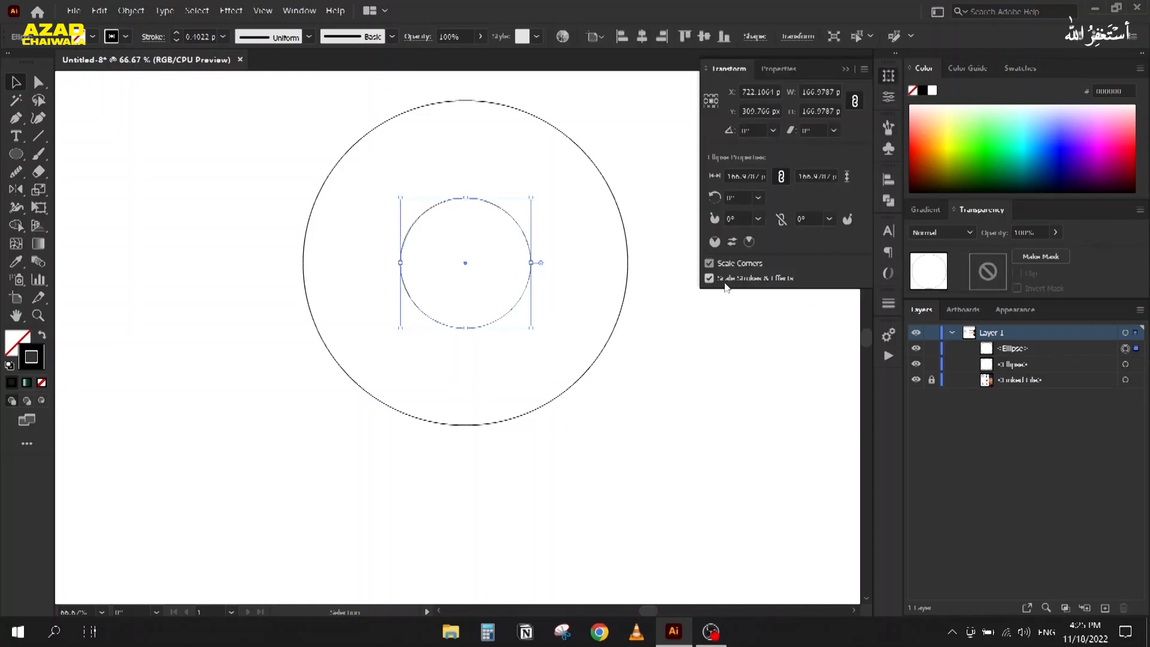
pyautogui.click(843, 70)
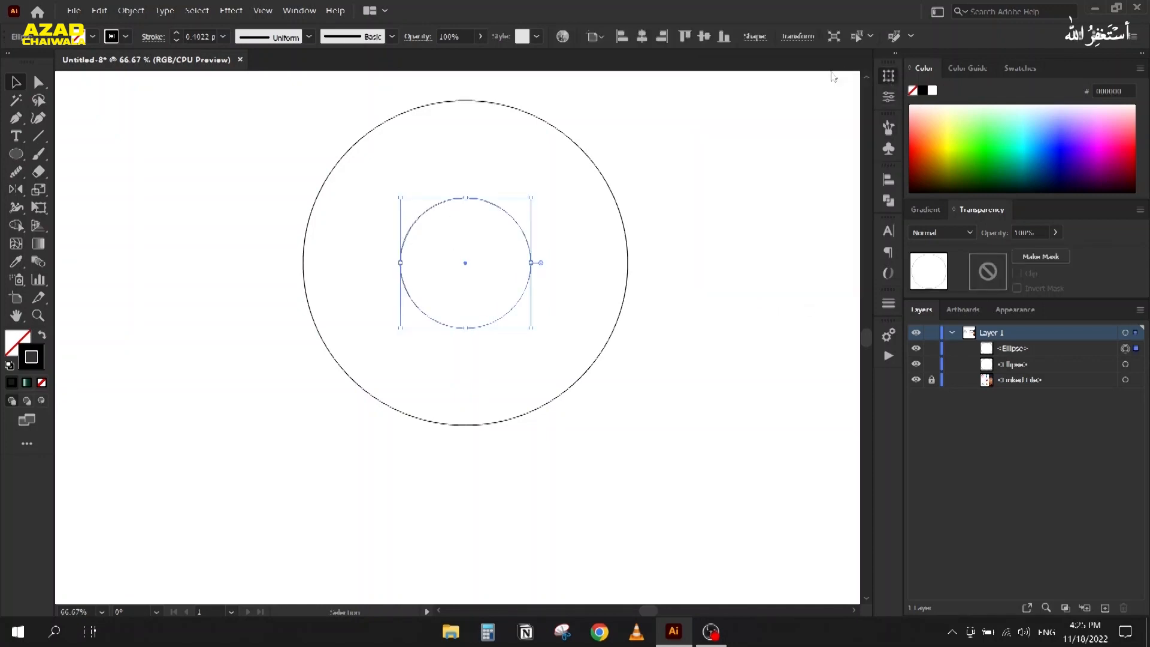
pyautogui.click(247, 183)
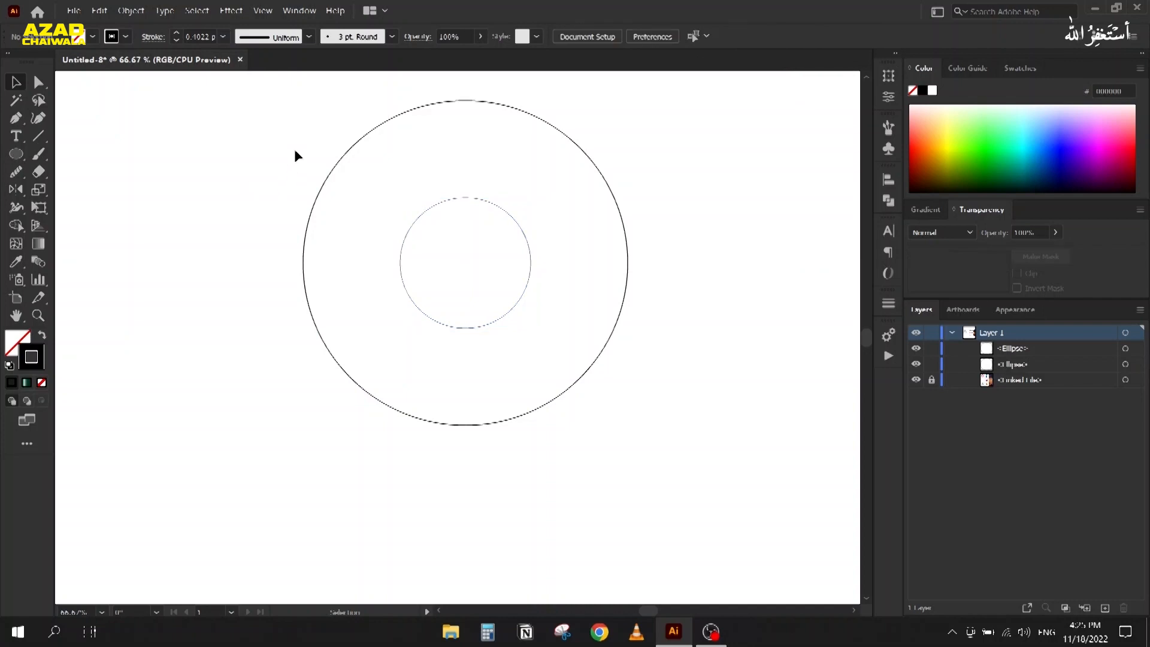
pyautogui.click(16, 154)
# Step: Draw a circle from the outer circle's top and centre it on the same vertical line
pyautogui.moveTo(467, 101); pyautogui.dragTo(238, 328)
pyautogui.click(16, 82)
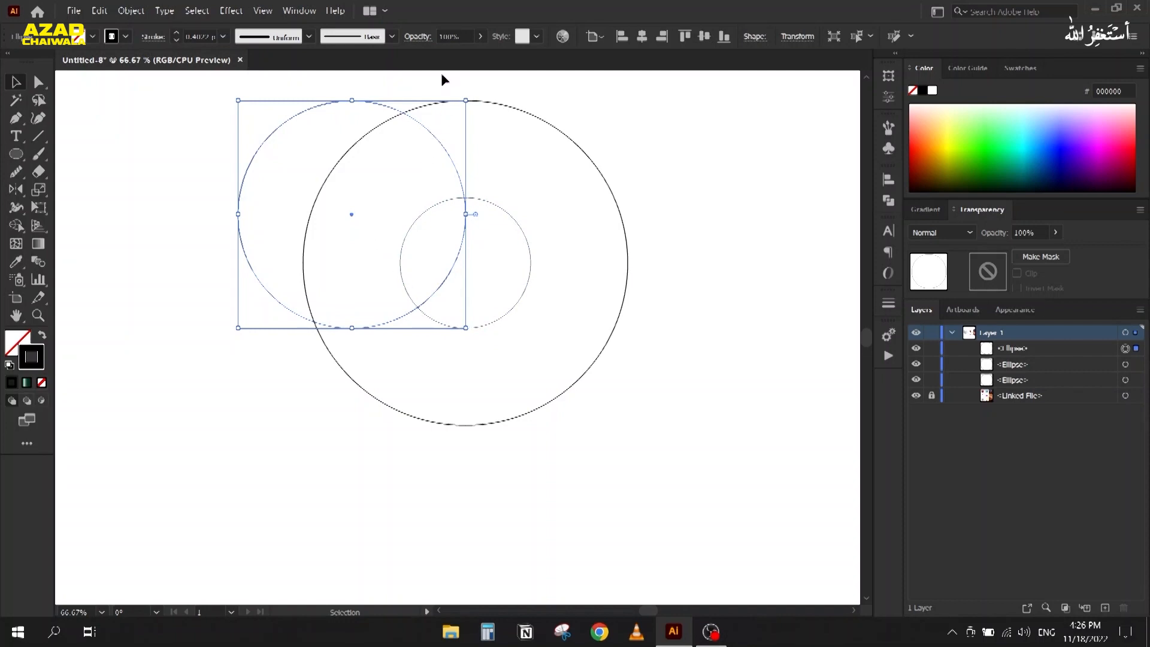
pyautogui.keyDown('shift'); pyautogui.click(414, 112); pyautogui.keyUp('shift')
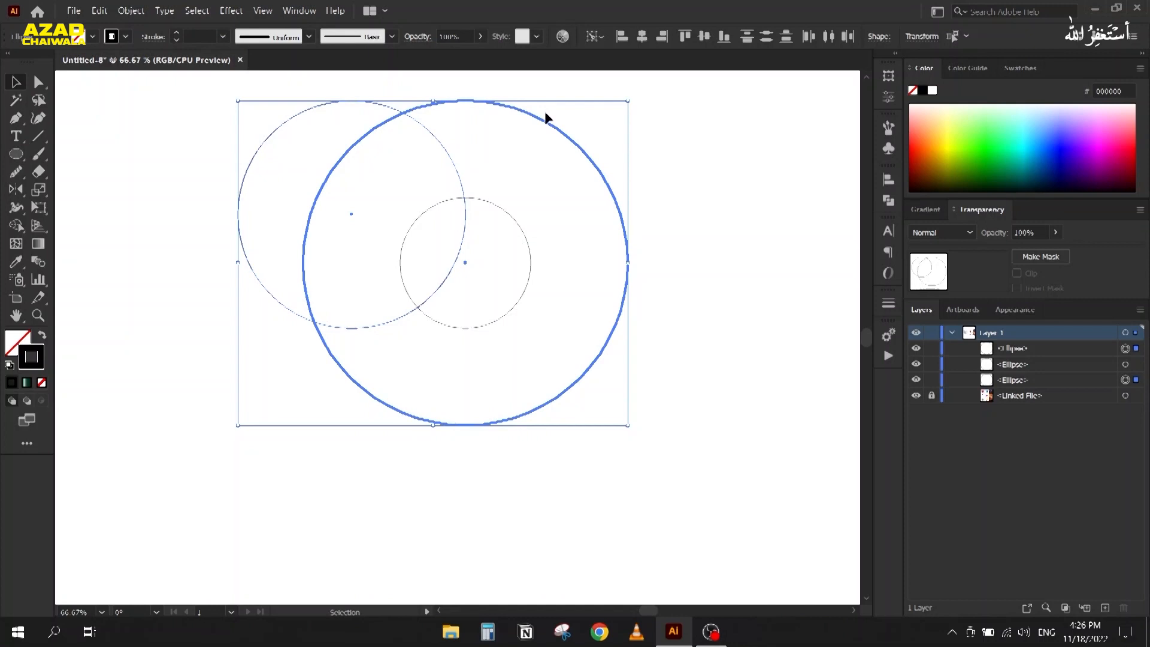
pyautogui.click(889, 180)
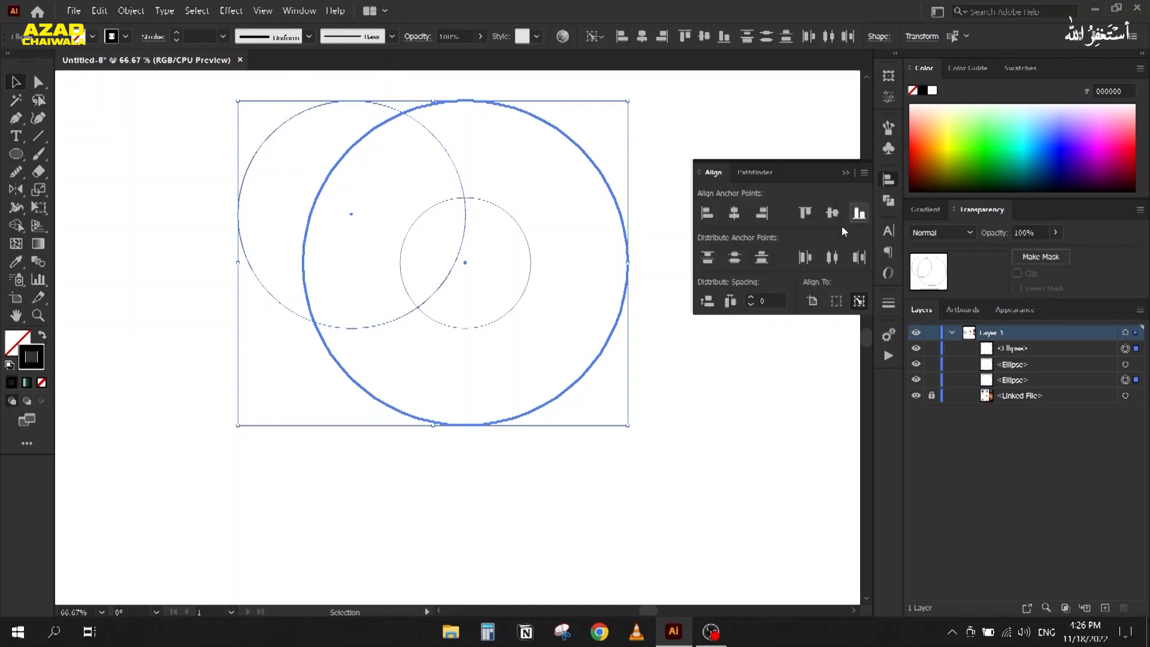
pyautogui.click(739, 217)
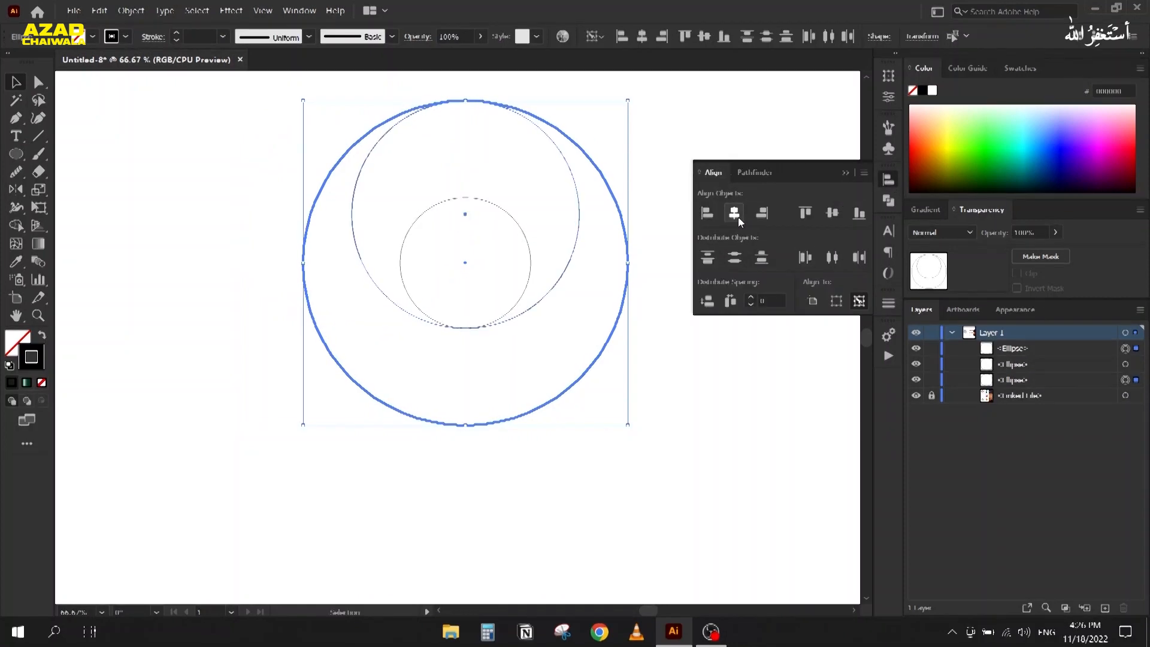
# Step: Duplicate the middle circle straight downward
pyautogui.click(231, 170)
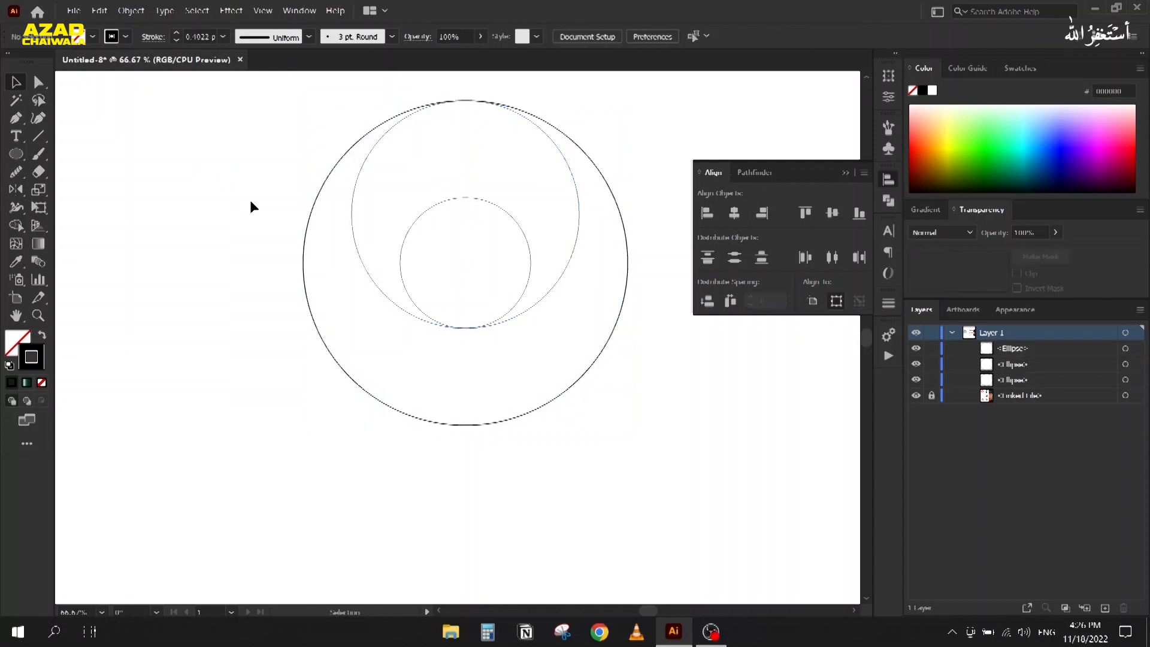
pyautogui.moveTo(253, 156); pyautogui.dragTo(435, 318)
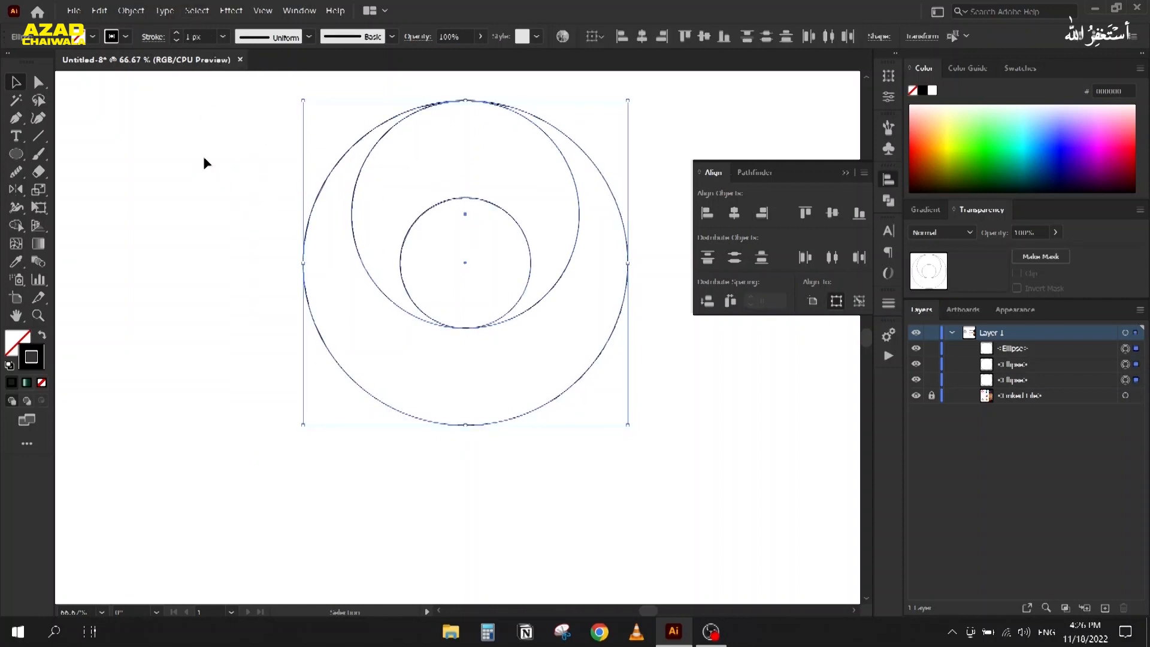
pyautogui.click(218, 191)
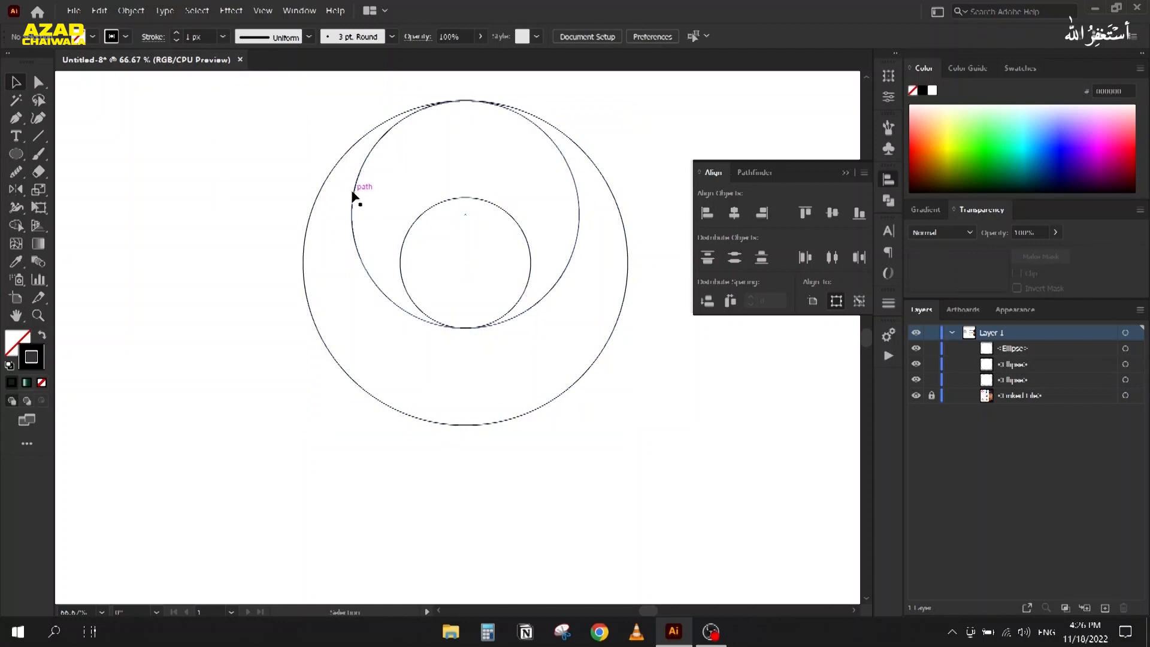
pyautogui.click(354, 197)
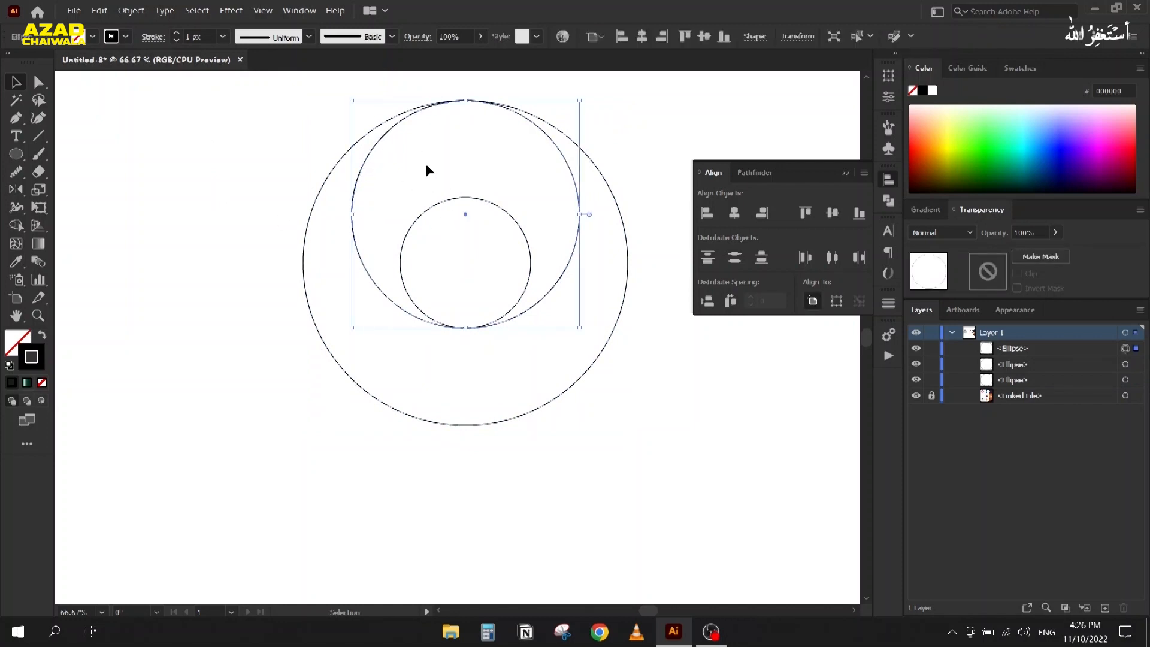
pyautogui.moveTo(394, 124); pyautogui.dragTo(394, 221)
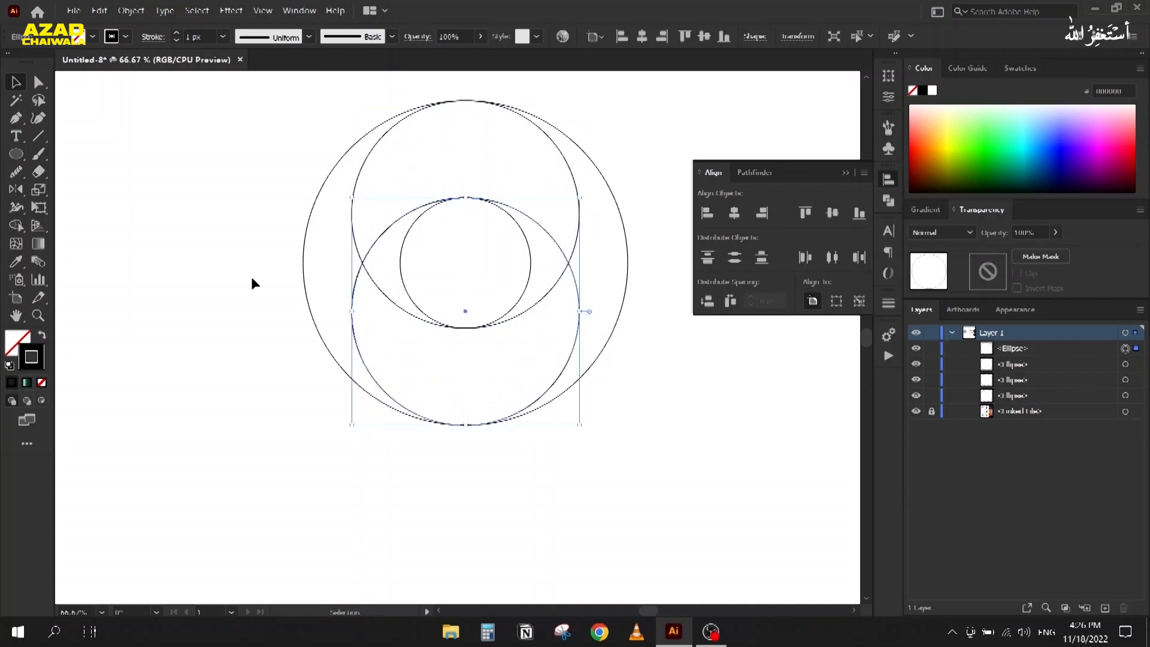
pyautogui.click(252, 278)
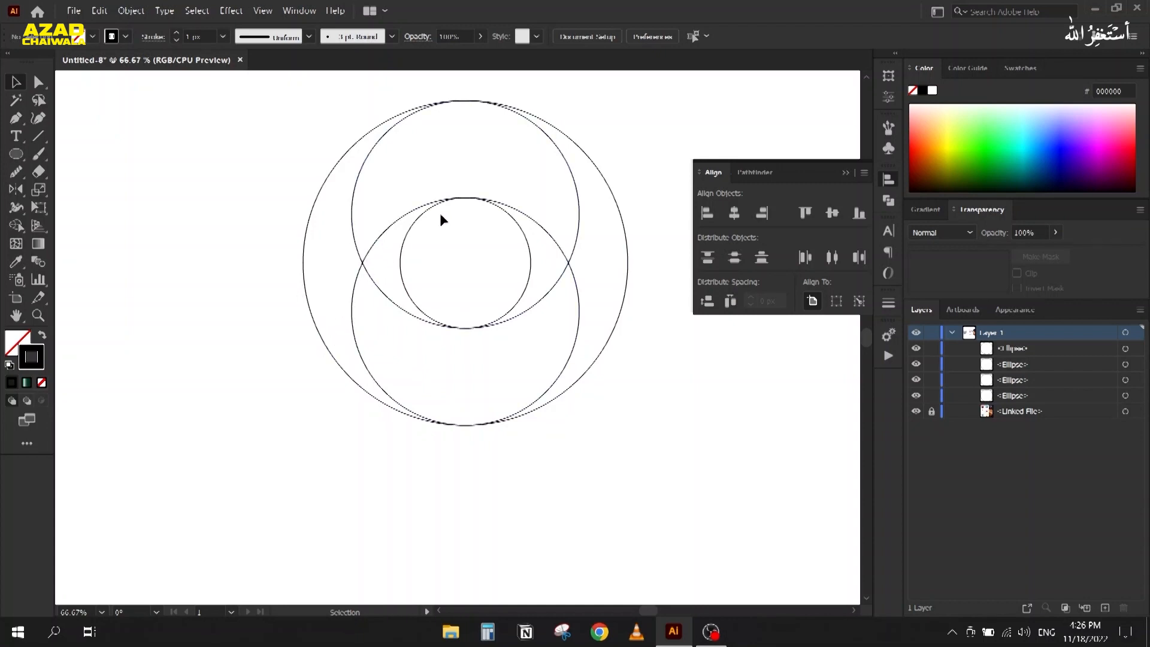
# Step: Delete the lower circle and paste a copy of the top circle in place
pyautogui.click(365, 256)
pyautogui.press('Delete')
pyautogui.click(354, 211)
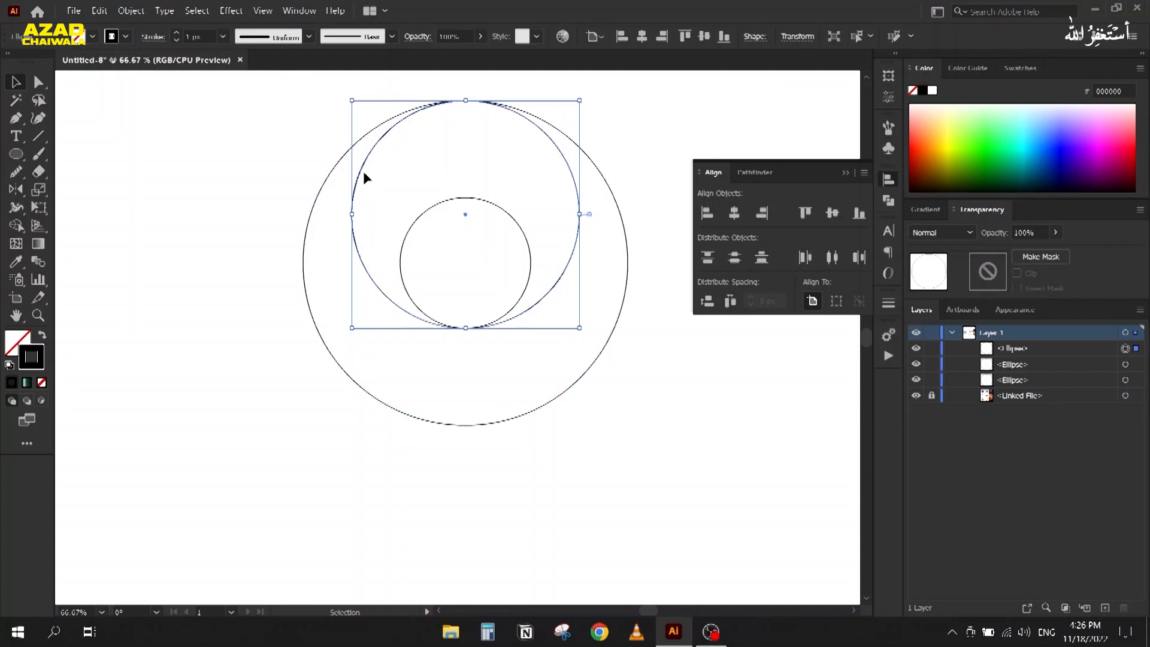
pyautogui.press('a')
pyautogui.press('v')
pyautogui.hotkey('ctrl', 'c')
pyautogui.hotkey('ctrl', 'f')
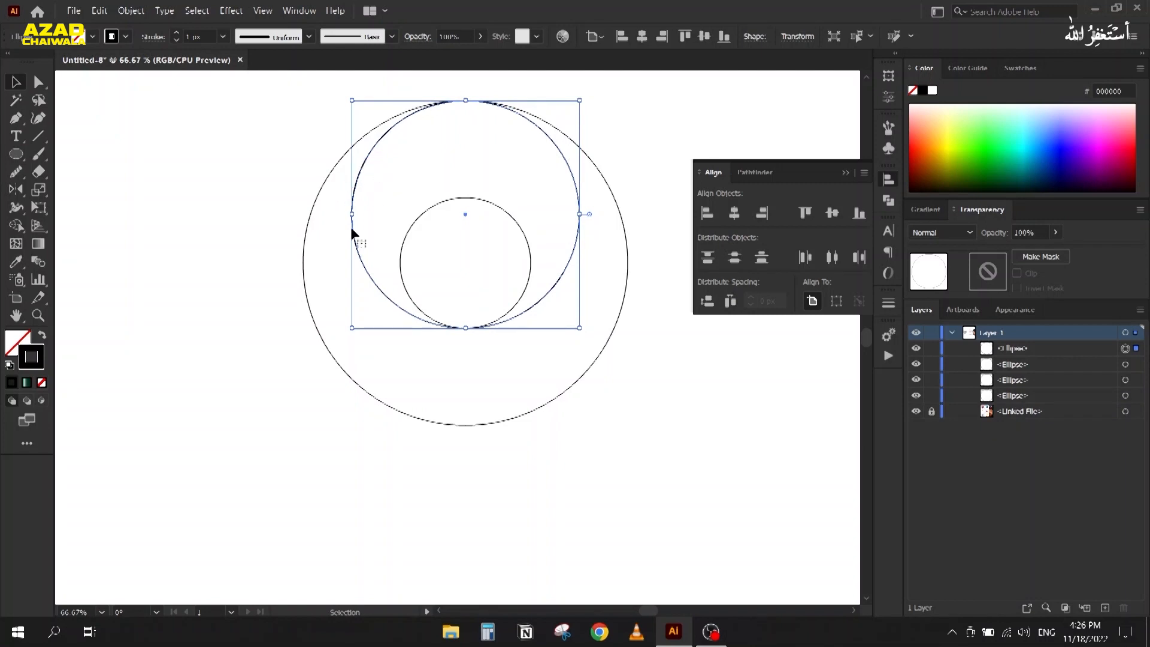
# Step: Bottom-align the copied circle to the outer circle as the key object
pyautogui.keyDown('shift'); pyautogui.click(312, 212); pyautogui.keyUp('shift')
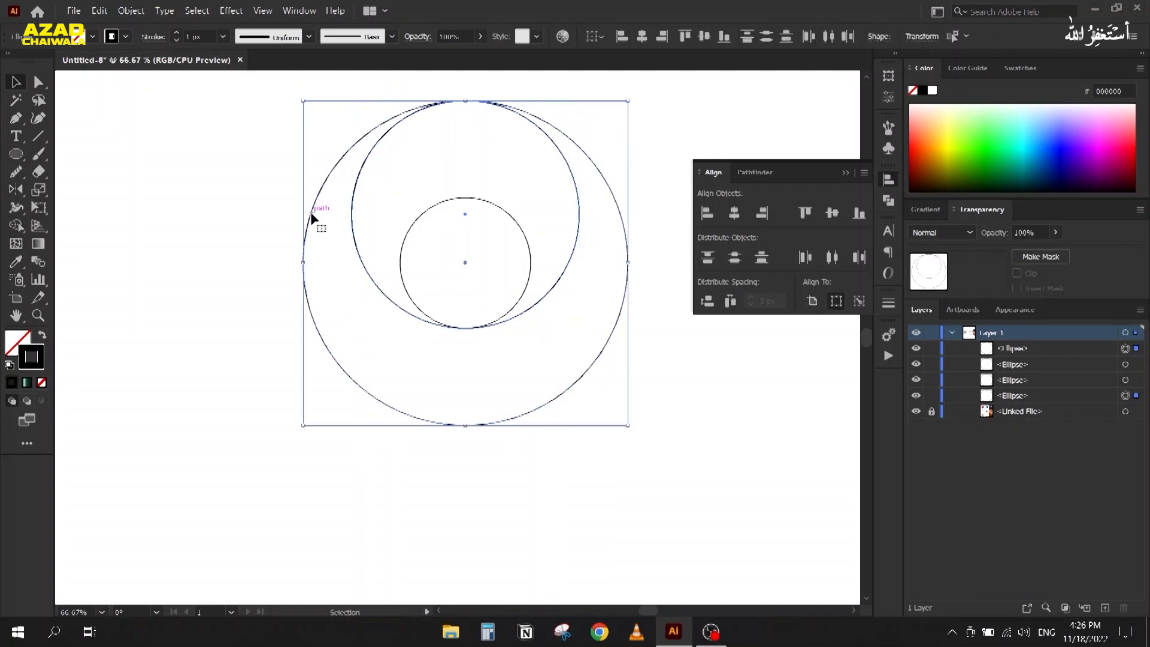
pyautogui.click(301, 244)
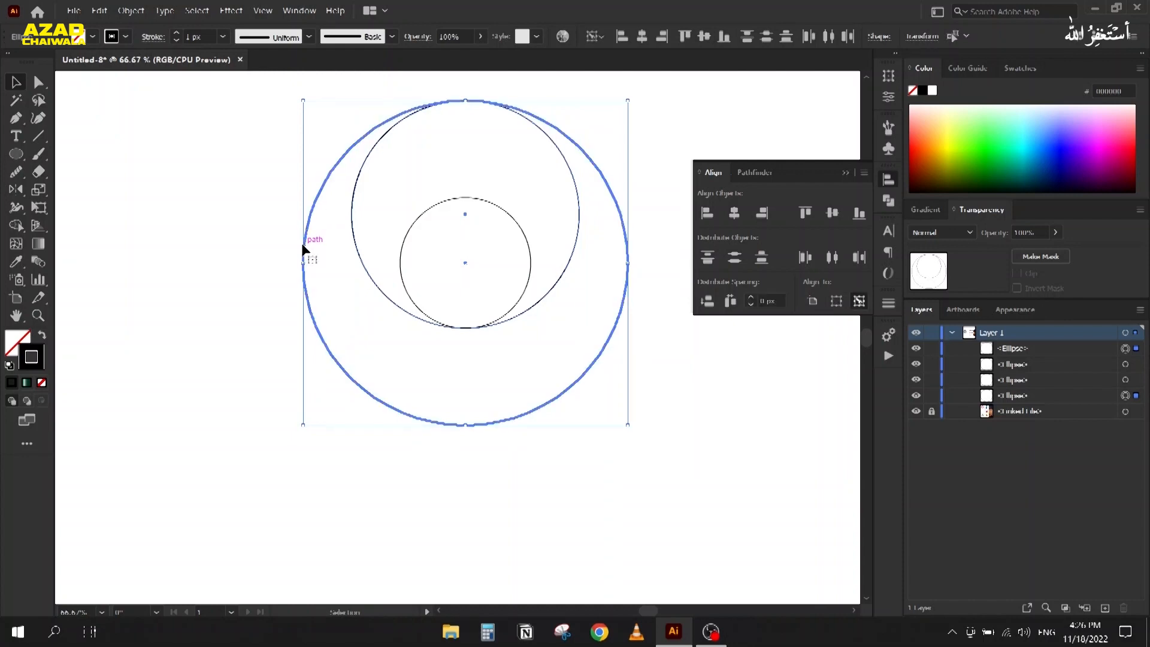
pyautogui.click(859, 217)
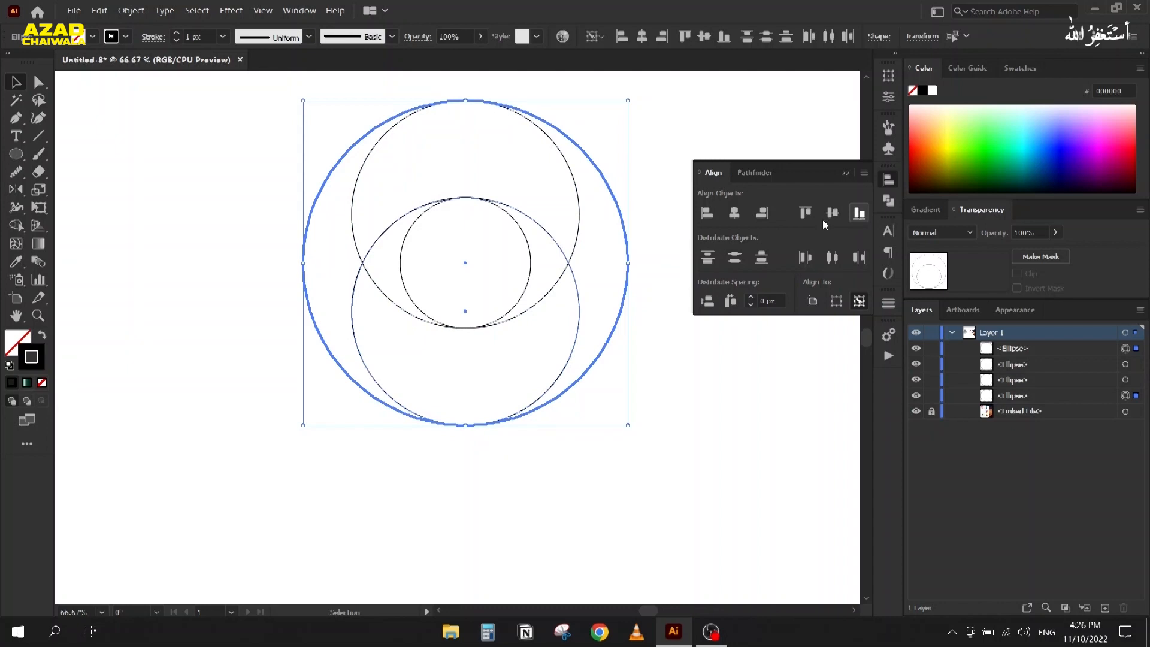
pyautogui.click(211, 254)
# Step: Duplicate the lower circle and align it vertically centred and left-edged to the outer circle
pyautogui.click(353, 292)
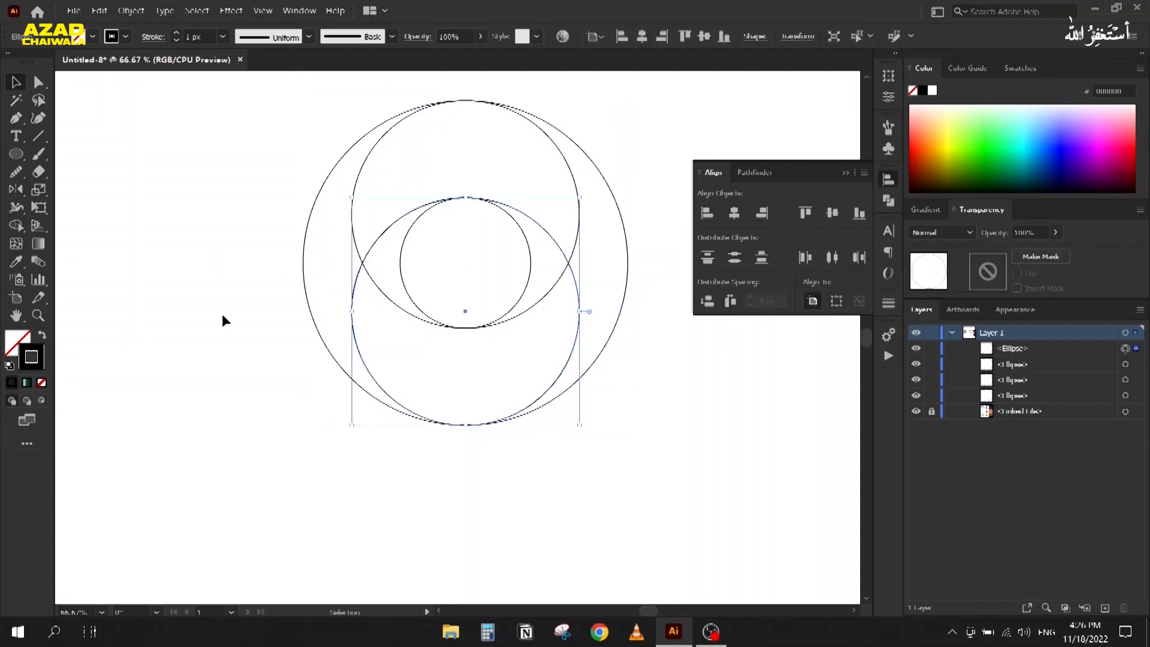
pyautogui.hotkey('ctrl', 'f')
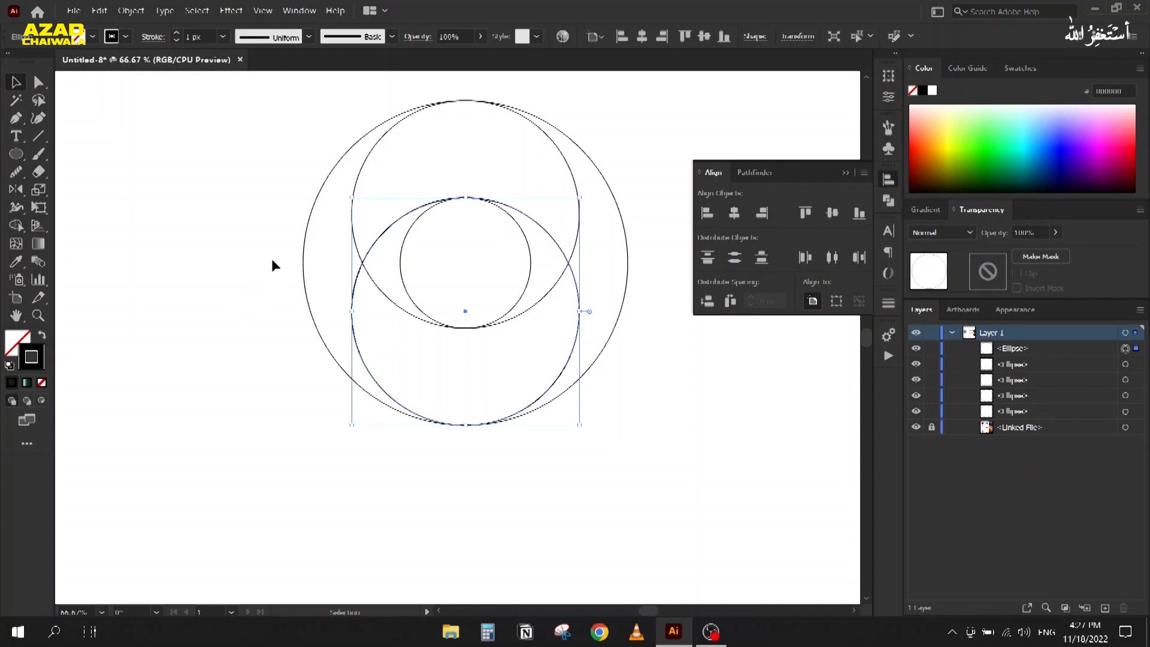
pyautogui.keyDown('shift'); pyautogui.click(303, 245); pyautogui.keyUp('shift')
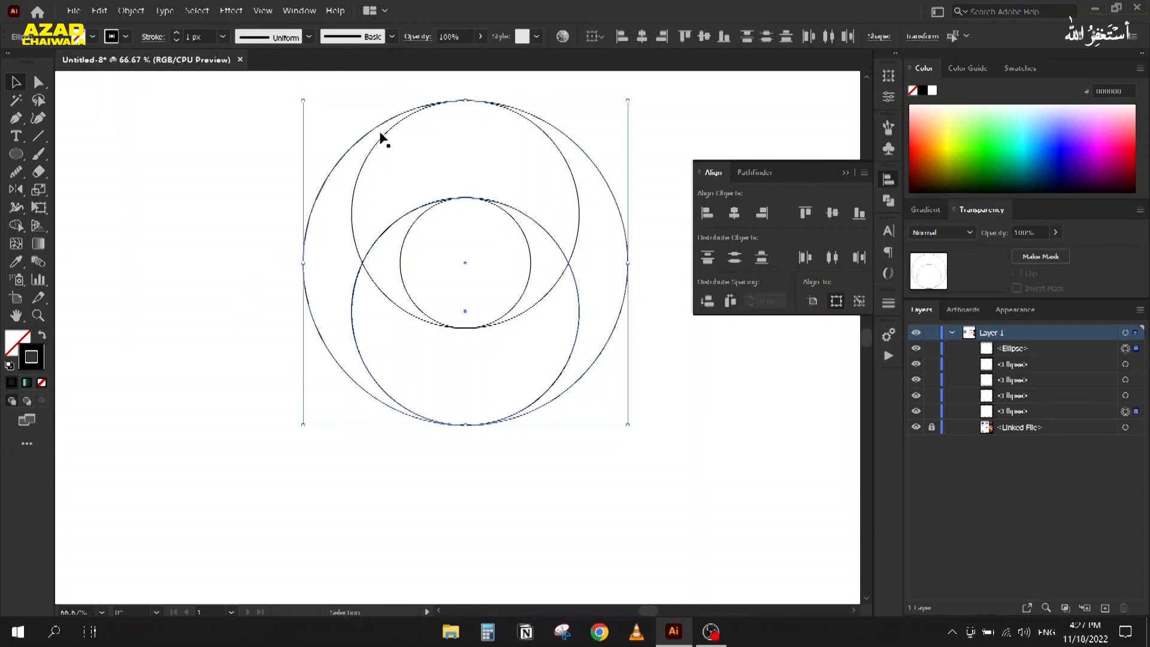
pyautogui.click(302, 266)
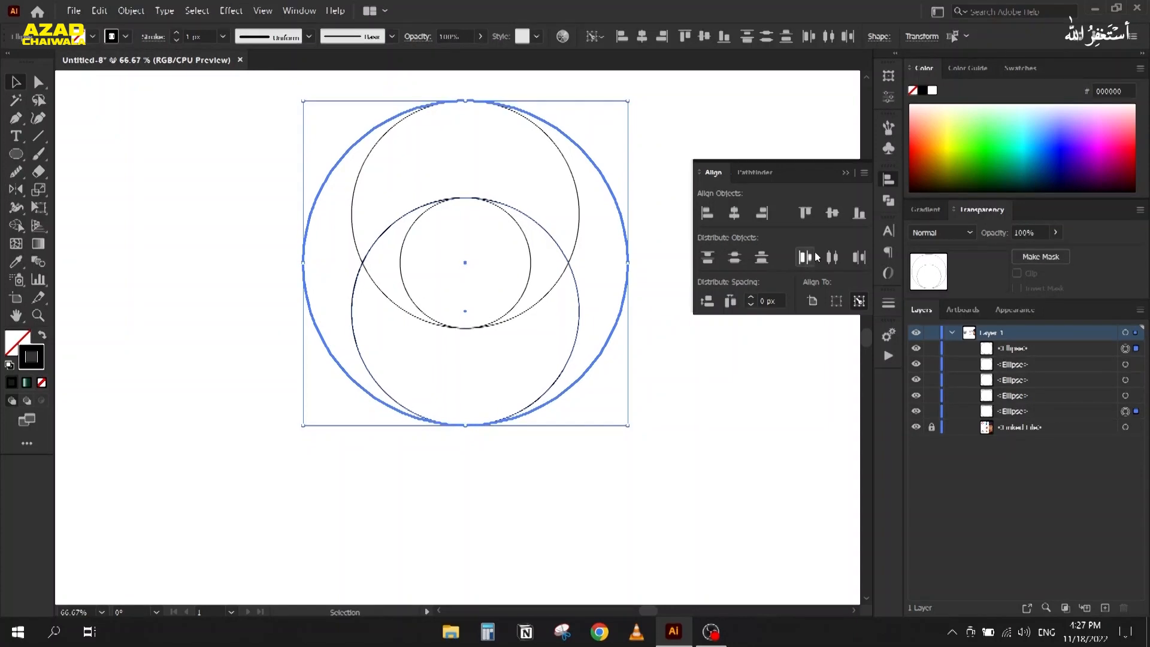
pyautogui.click(828, 217)
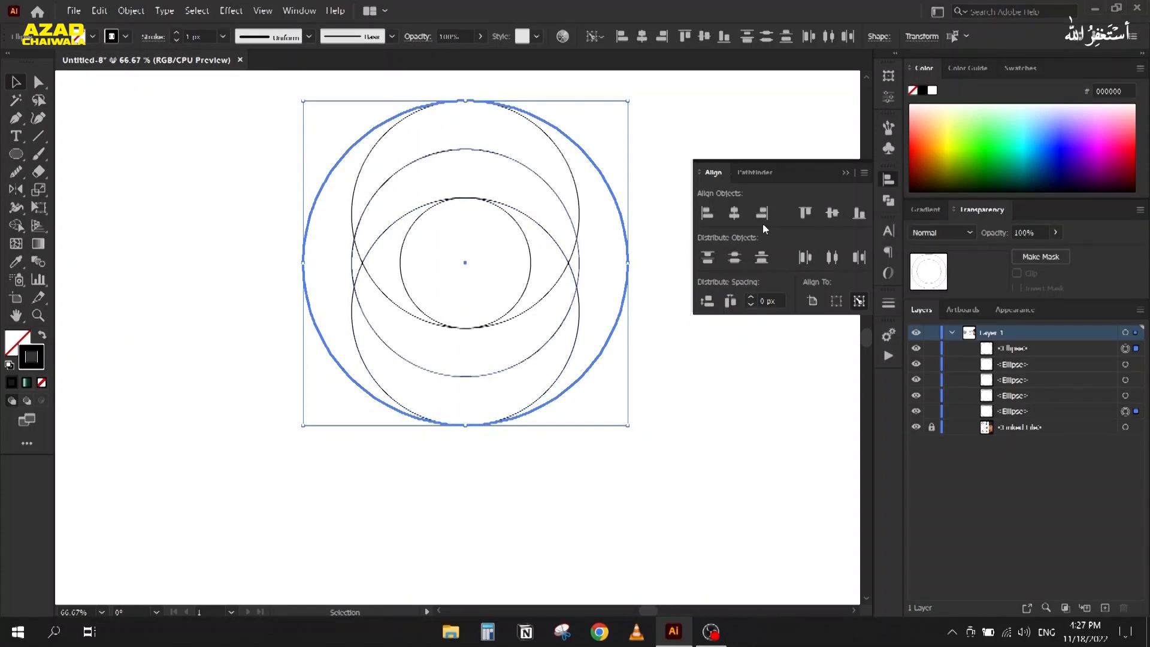
pyautogui.click(707, 213)
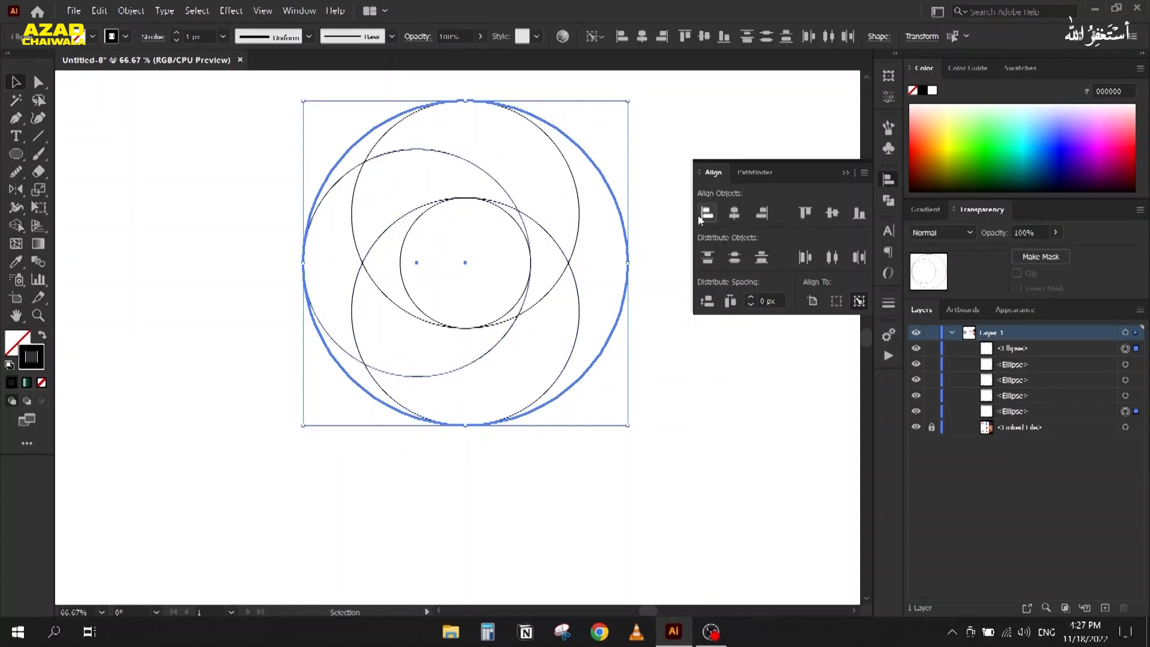
pyautogui.click(234, 239)
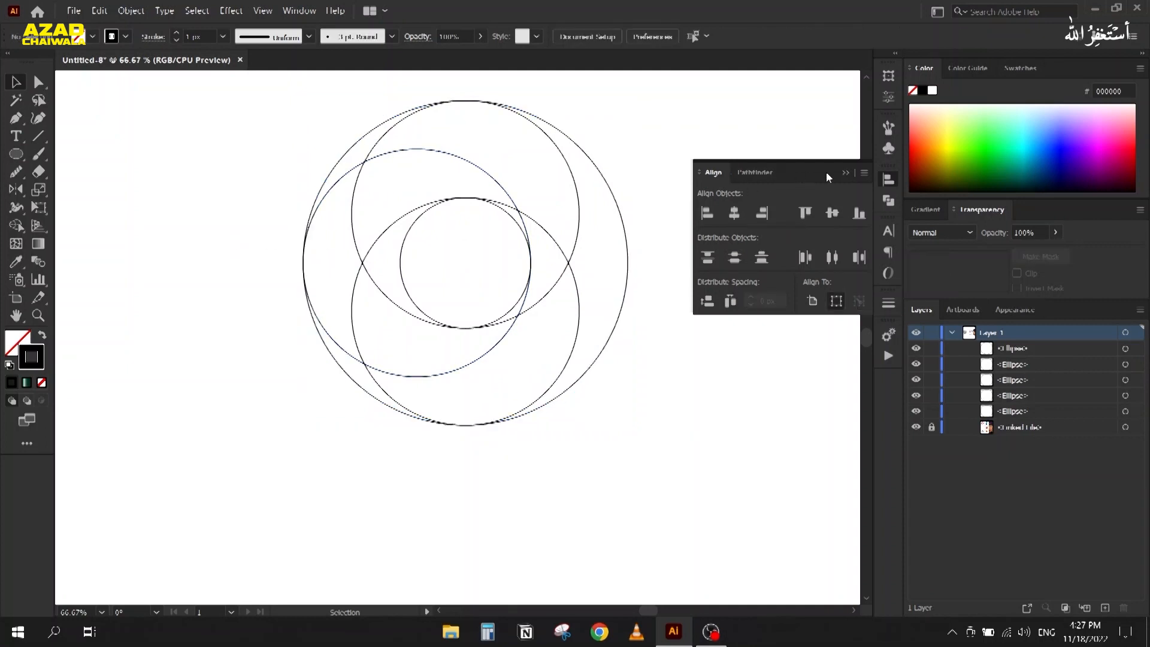
pyautogui.click(846, 173)
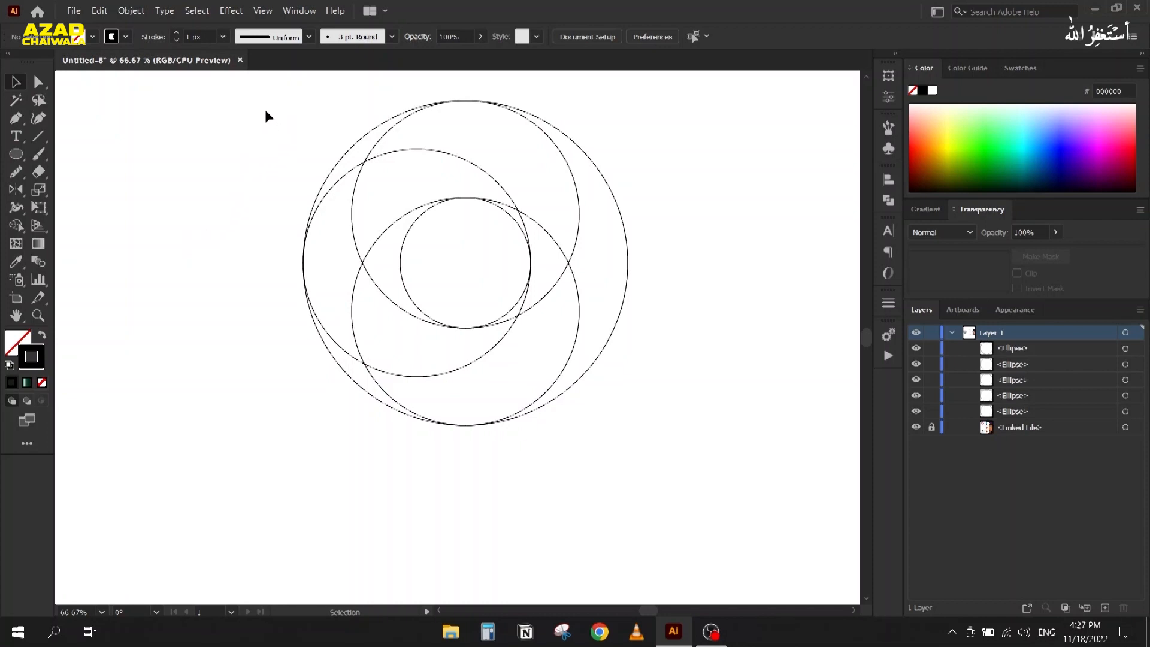
# Step: Select all five circles with Shape Builder, then return to the Selection tool
pyautogui.moveTo(259, 115); pyautogui.dragTo(620, 483)
pyautogui.hotkey('shift', 'm')
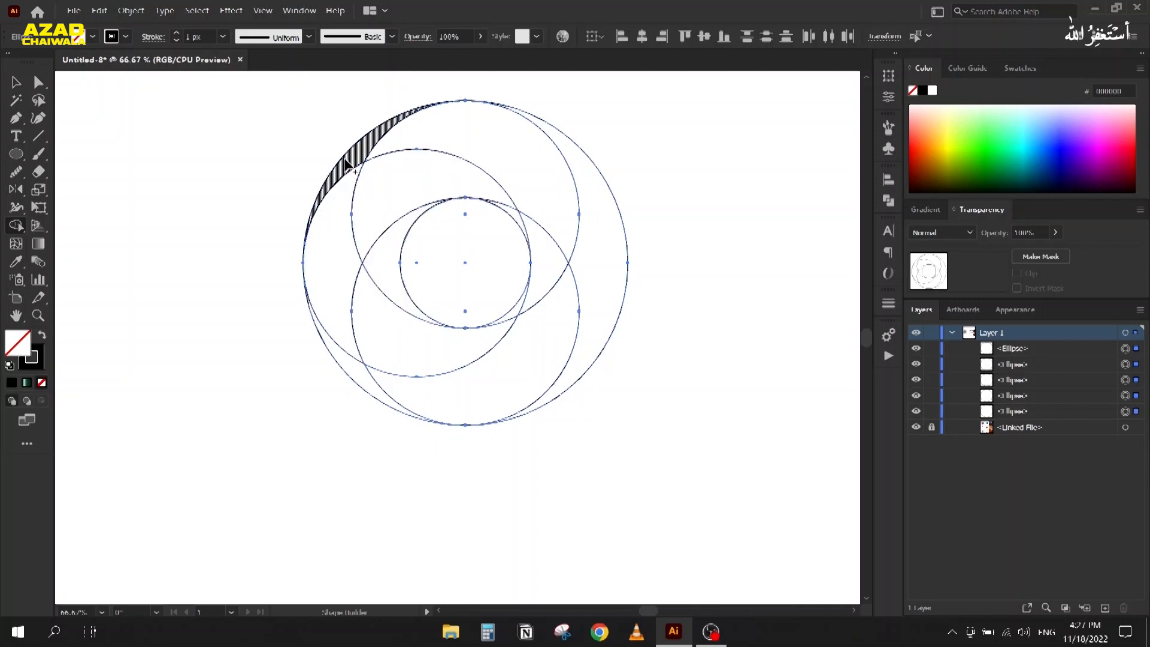
pyautogui.press('v')
pyautogui.click(198, 141)
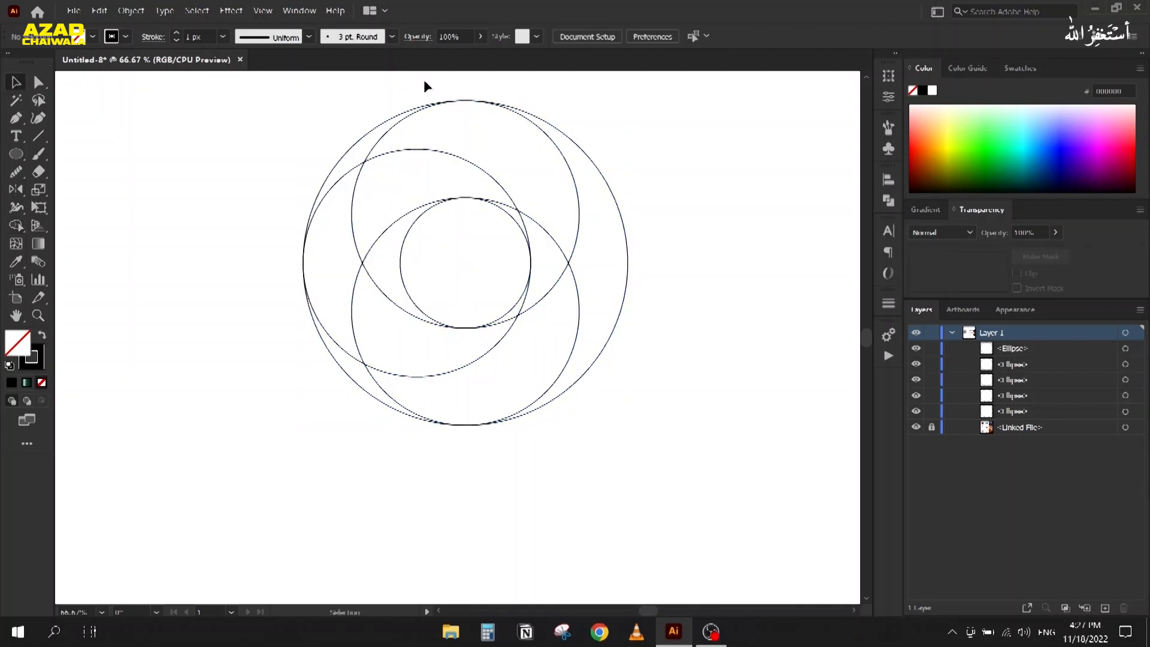
# Step: Nudge the large outer circle's top edge slightly down
pyautogui.scroll(3, 478, 101)
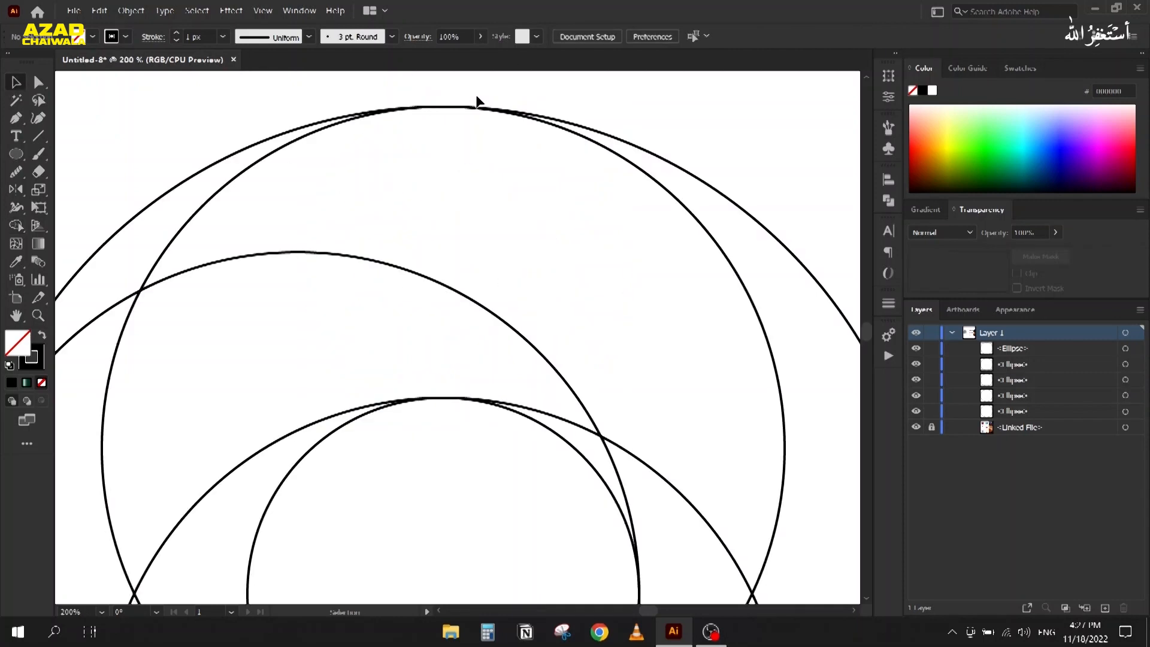
pyautogui.click(341, 121)
pyautogui.scroll(4, 418, 118)
pyautogui.moveTo(516, 94); pyautogui.dragTo(516, 101)
pyautogui.scroll(-3, 550, 185)
pyautogui.click(342, 103)
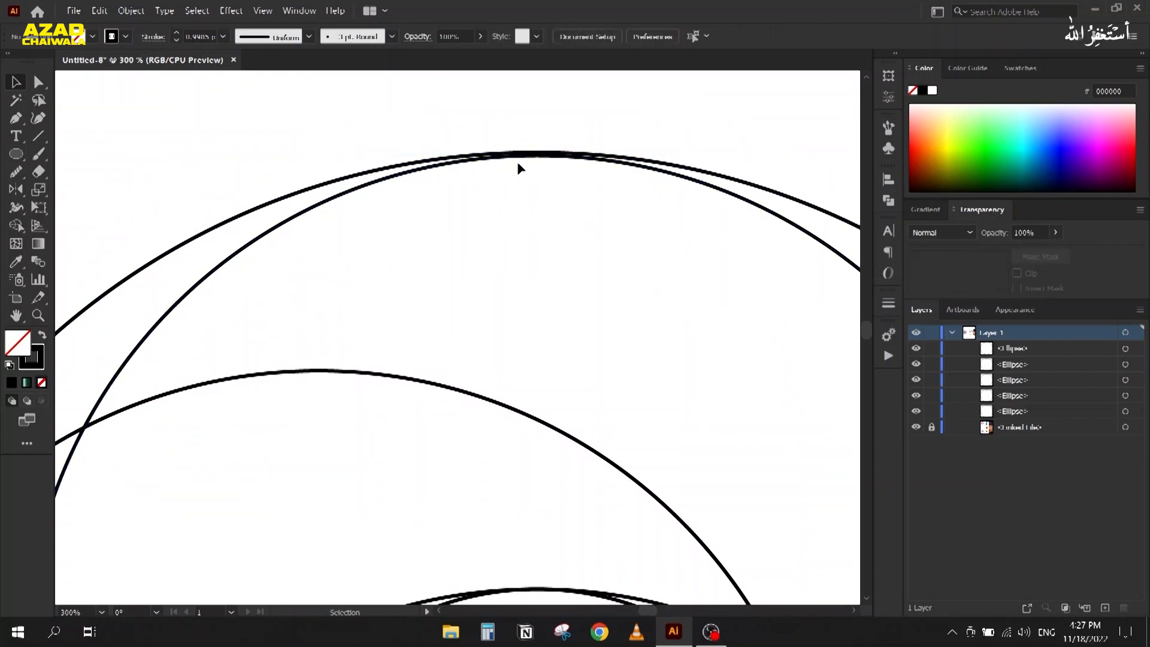
pyautogui.scroll(-4, 516, 161)
# Step: Reselect all five circles with Shape Builder, then zoom in on the meeting top arcs
pyautogui.moveTo(292, 122); pyautogui.dragTo(700, 509)
pyautogui.hotkey('shift', 'm')
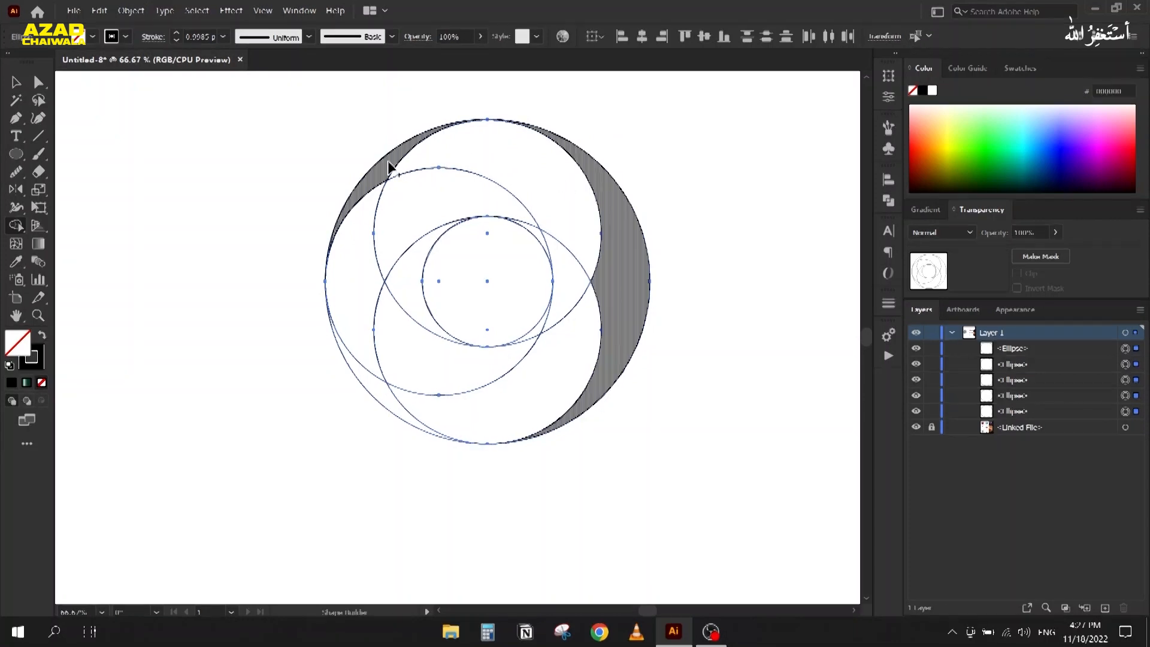
pyautogui.click(16, 82)
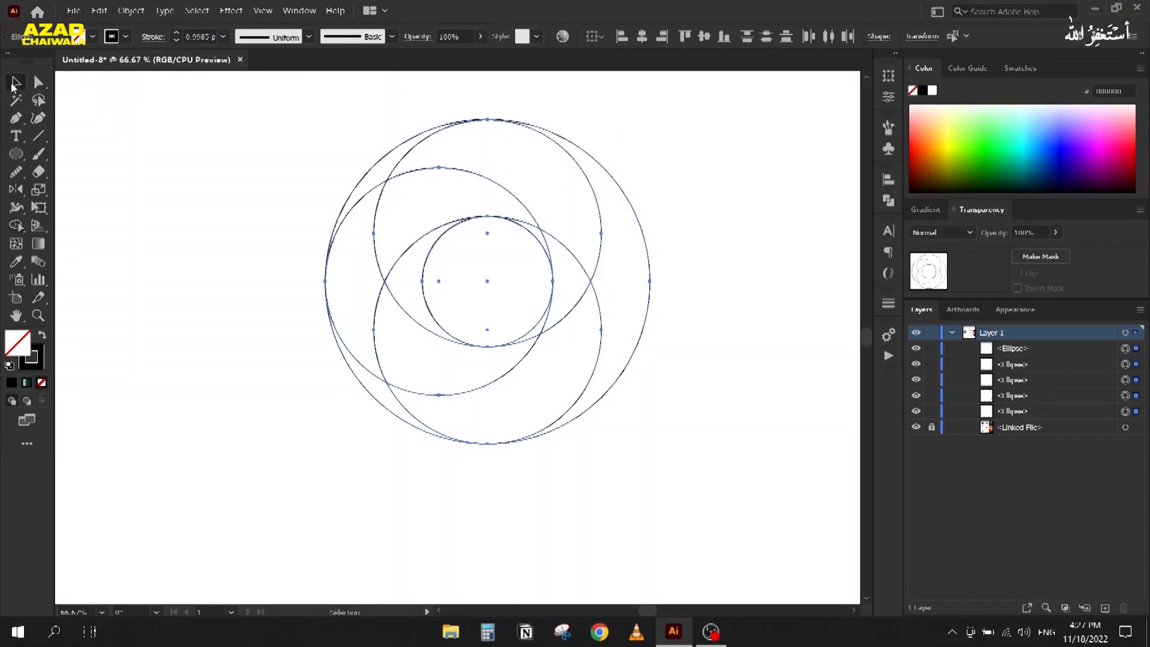
pyautogui.click(259, 136)
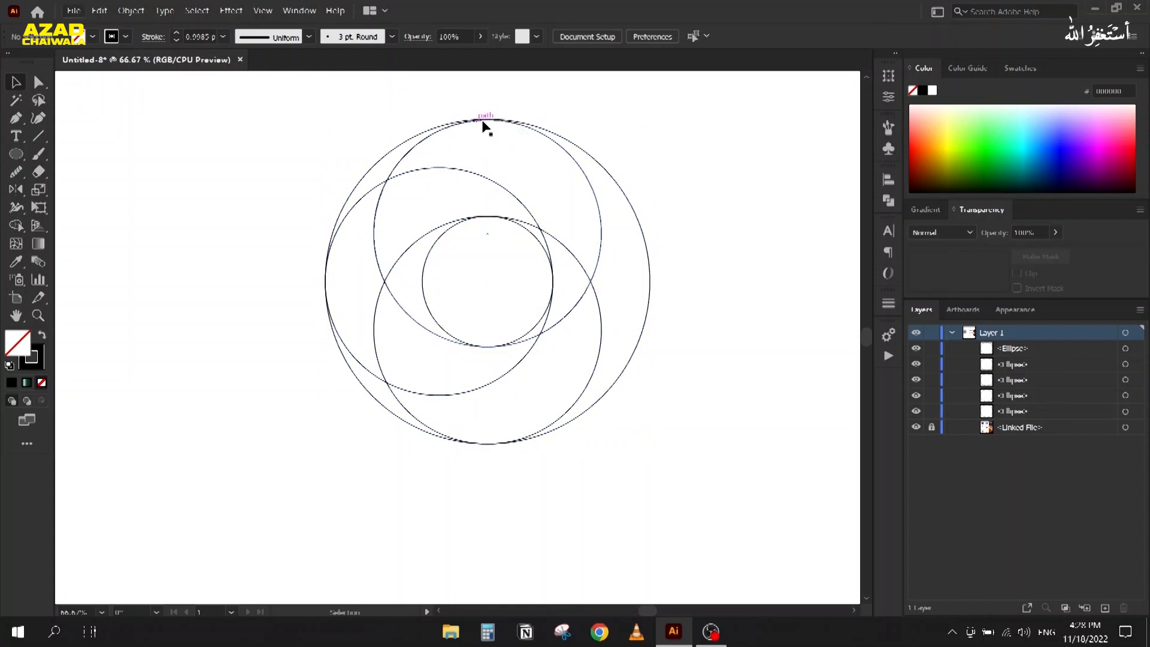
pyautogui.scroll(6, 482, 121)
pyautogui.moveTo(443, 90); pyautogui.dragTo(436, 171)
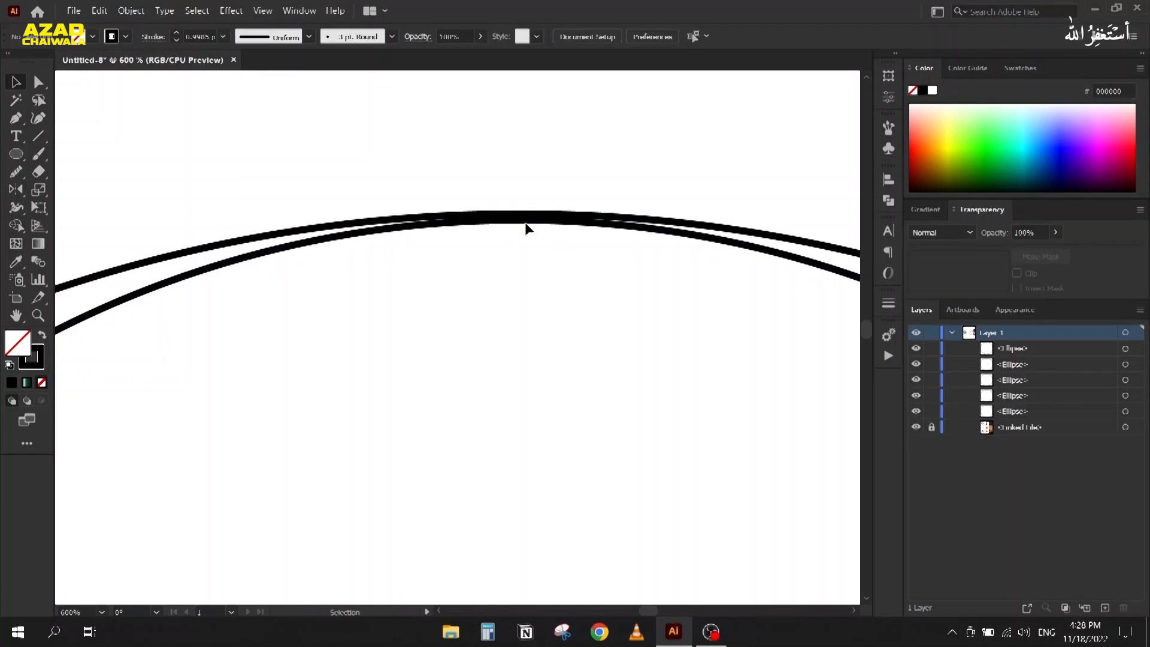
# Step: In Outline view, raise the ellipse's top edge onto the other top arcs
pyautogui.click(264, 11)
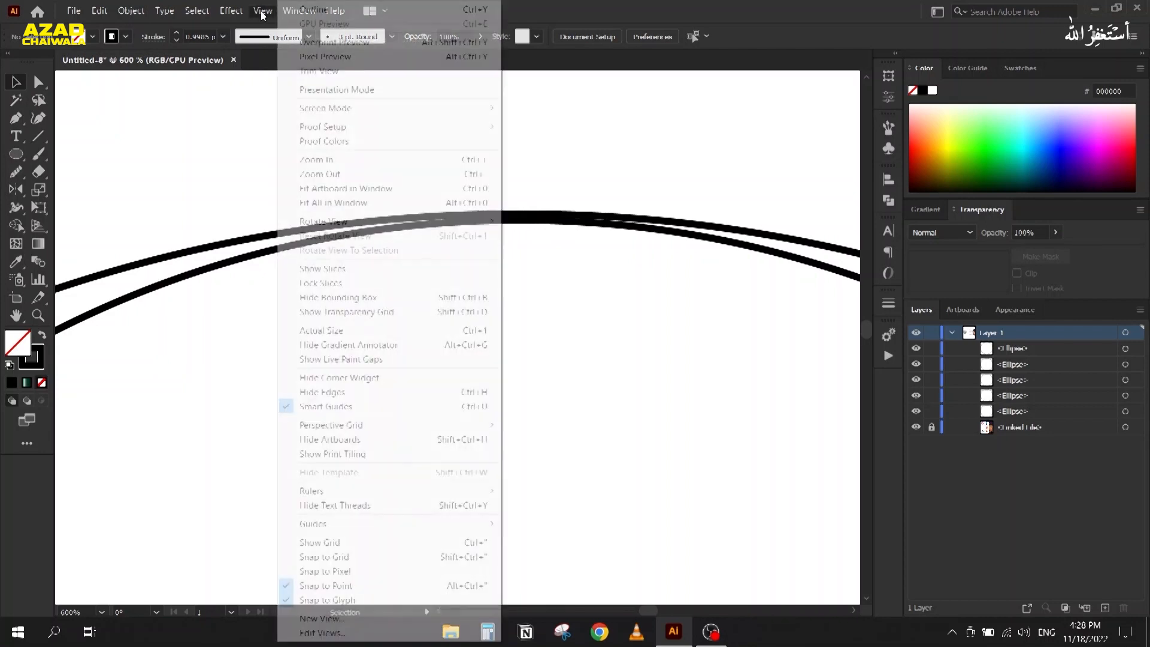
pyautogui.click(306, 9)
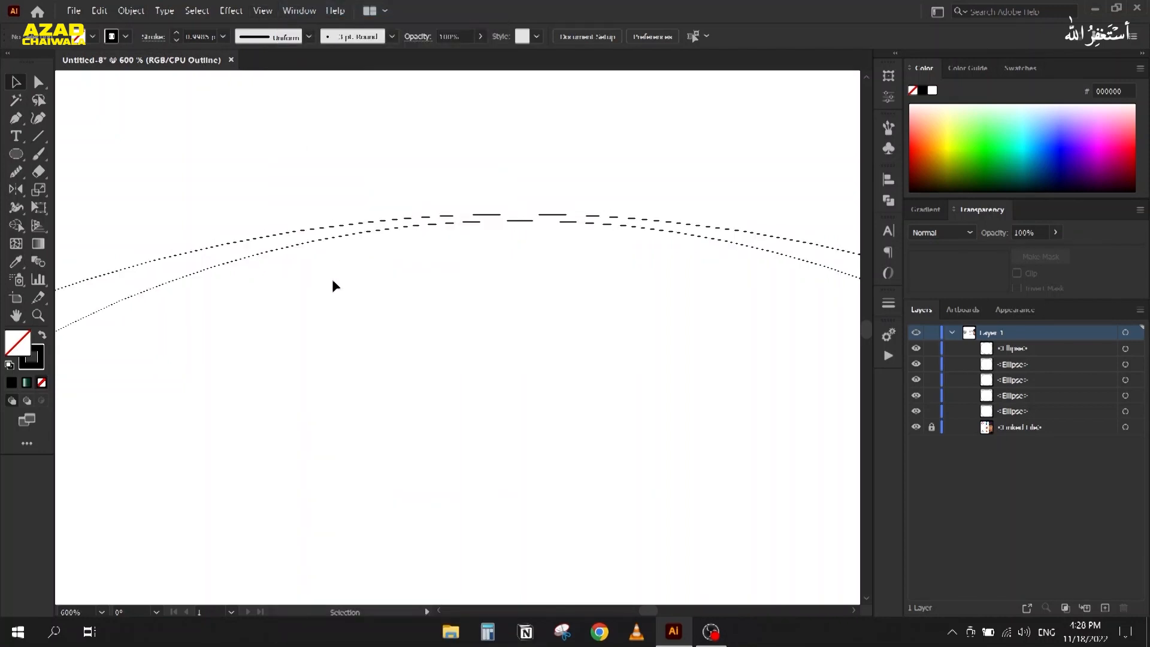
pyautogui.scroll(-7, 326, 275)
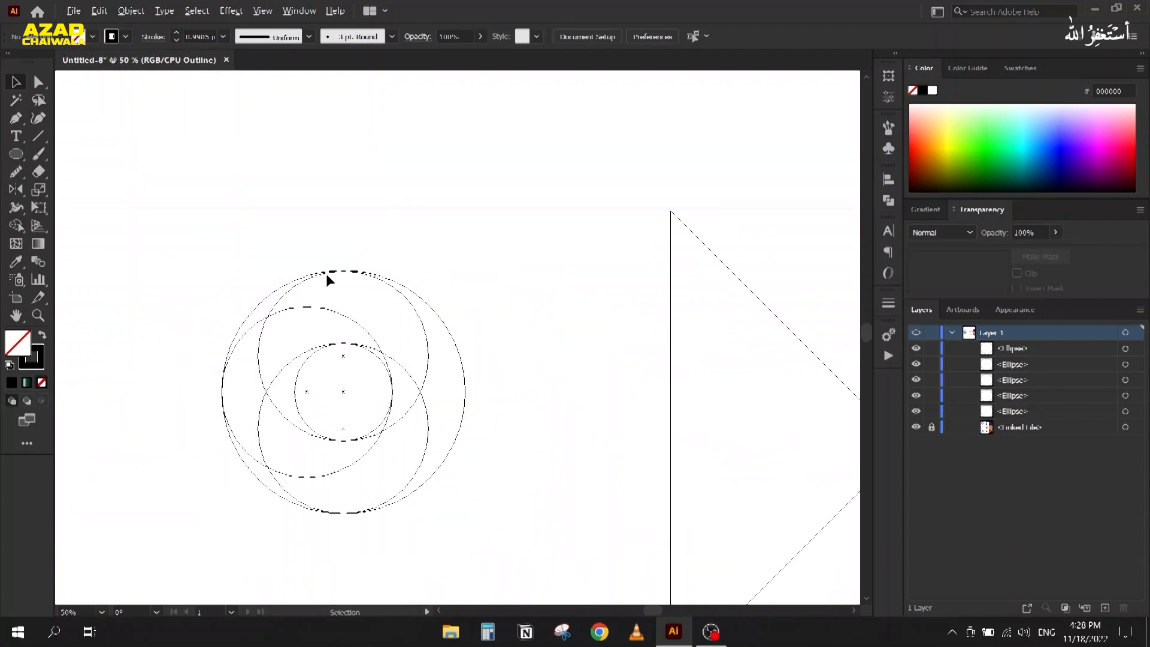
pyautogui.scroll(8, 326, 272)
pyautogui.scroll(1, 443, 257)
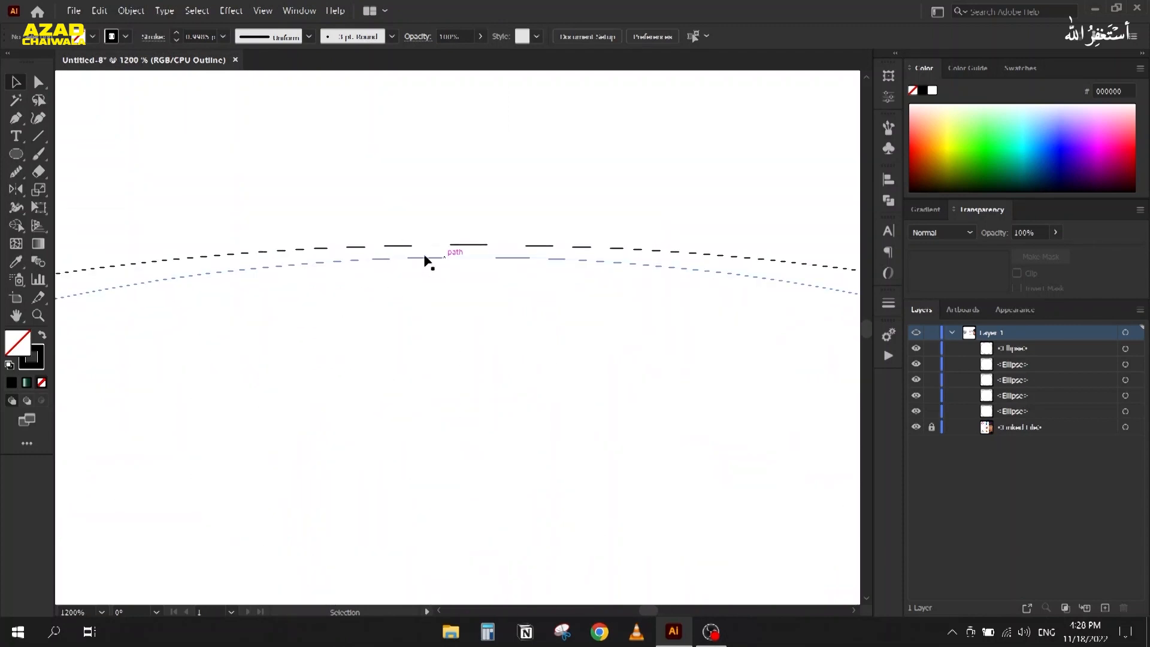
pyautogui.click(426, 257)
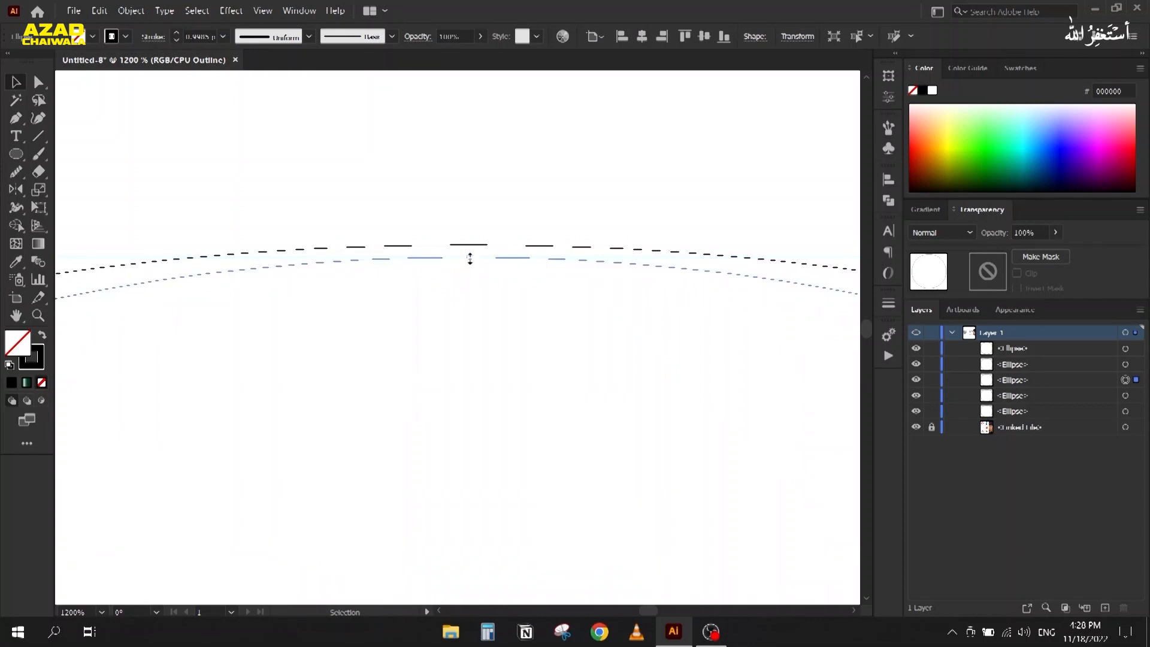
pyautogui.moveTo(470, 259); pyautogui.dragTo(472, 246)
pyautogui.click(468, 262)
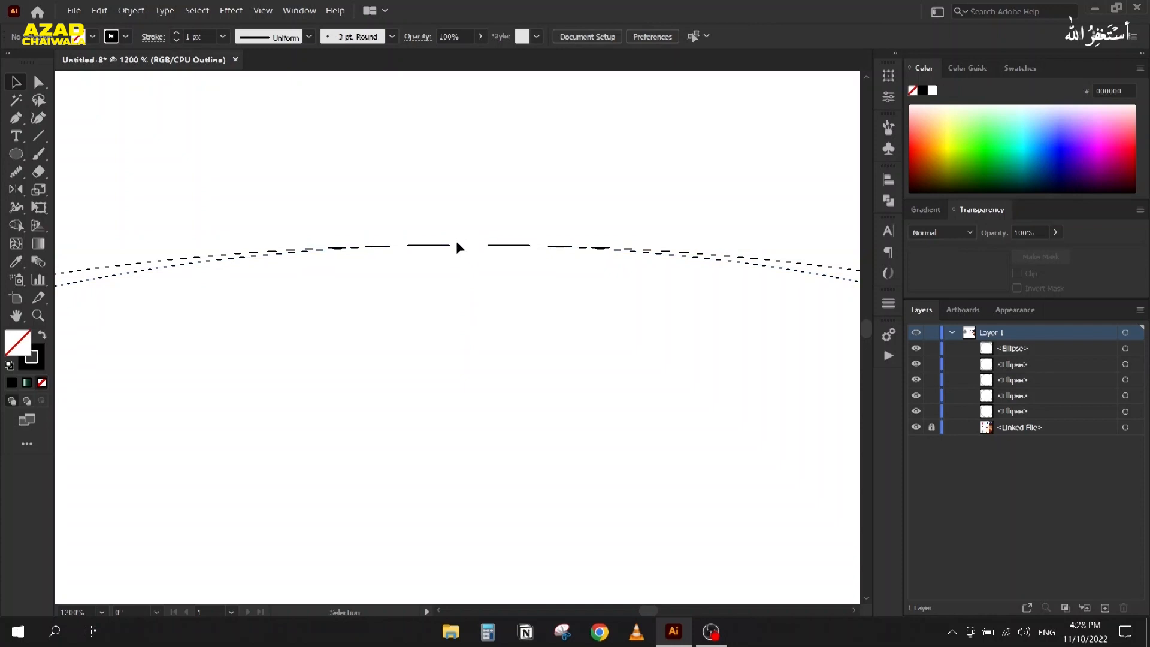
# Step: Return to Preview with Ctrl+Y, then select the five ellipses and group them
pyautogui.click(261, 11)
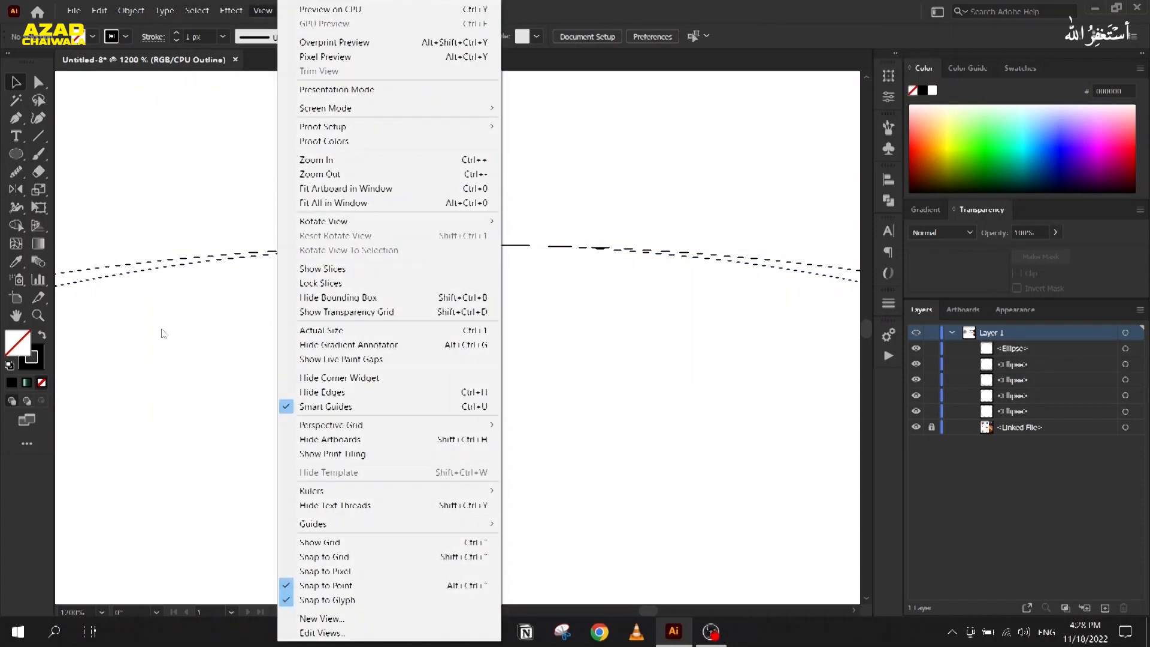
pyautogui.click(542, 368)
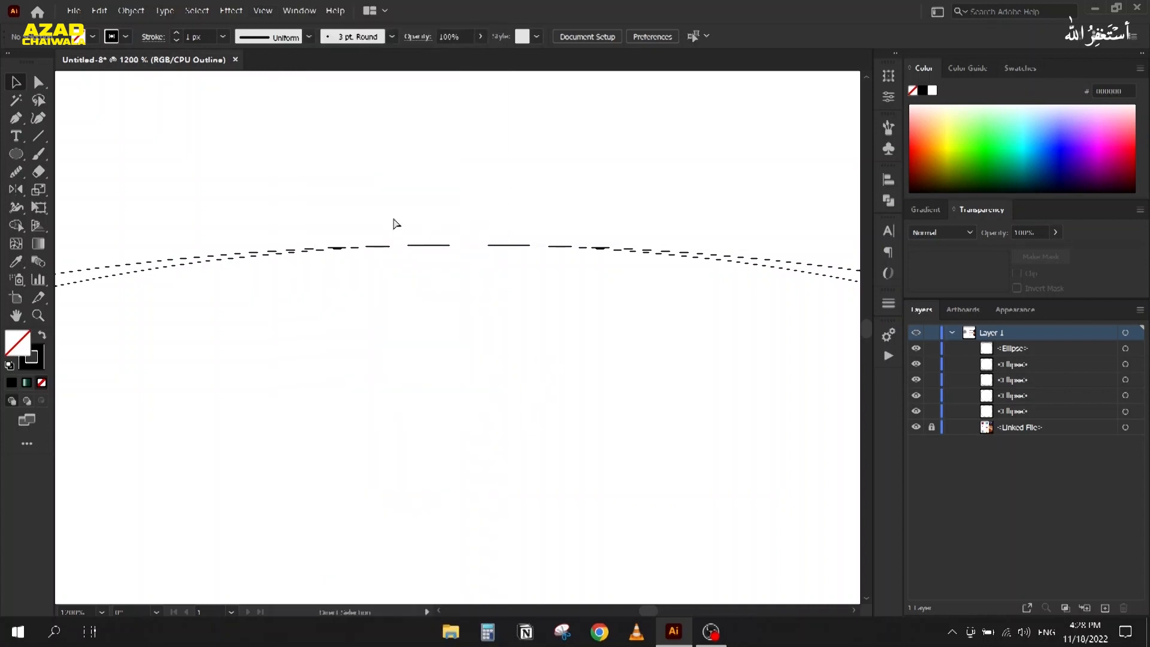
pyautogui.hotkey('ctrl', 'y')
pyautogui.scroll(-8, 436, 187)
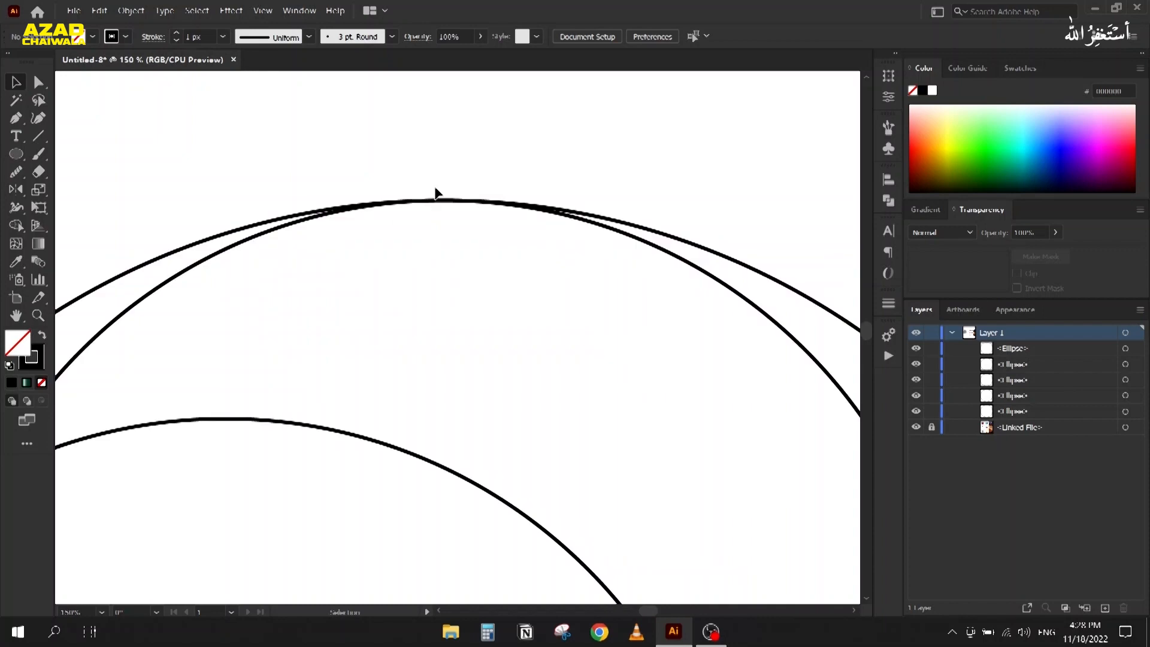
pyautogui.moveTo(305, 317); pyautogui.dragTo(308, 235)
pyautogui.moveTo(253, 128); pyautogui.dragTo(554, 384)
pyautogui.hotkey('ctrl', 'g')
# Step: Scale the five-circle group down proportionally
pyautogui.scroll(-1, 408, 243)
pyautogui.moveTo(411, 251); pyautogui.dragTo(510, 310)
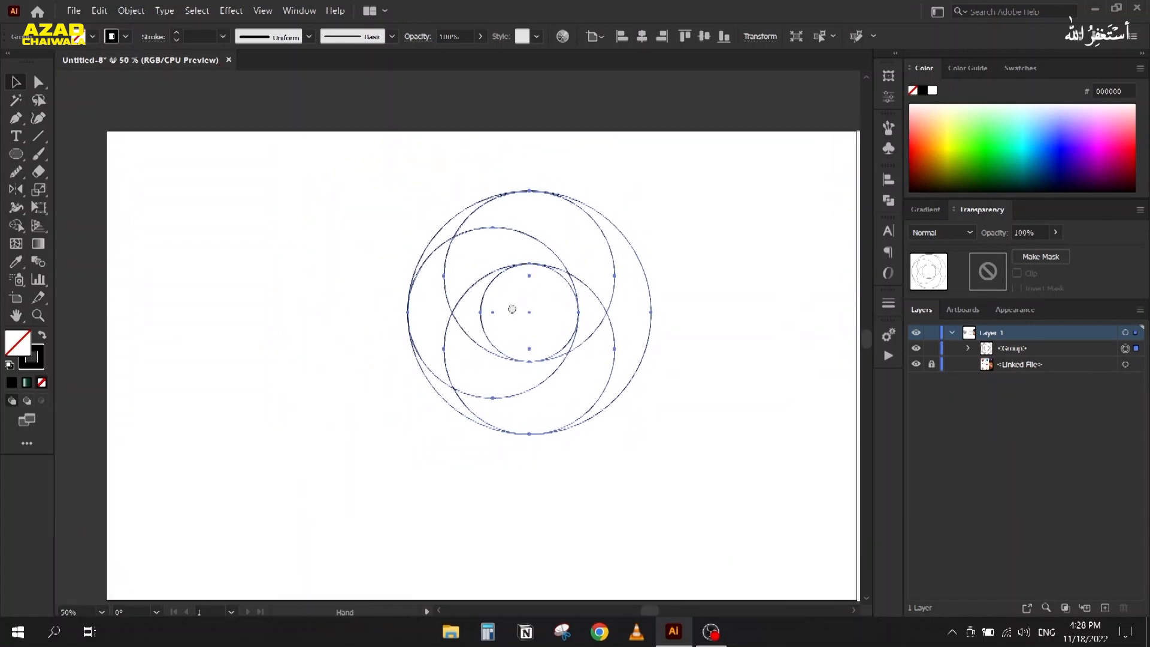
pyautogui.moveTo(651, 435); pyautogui.dragTo(576, 377)
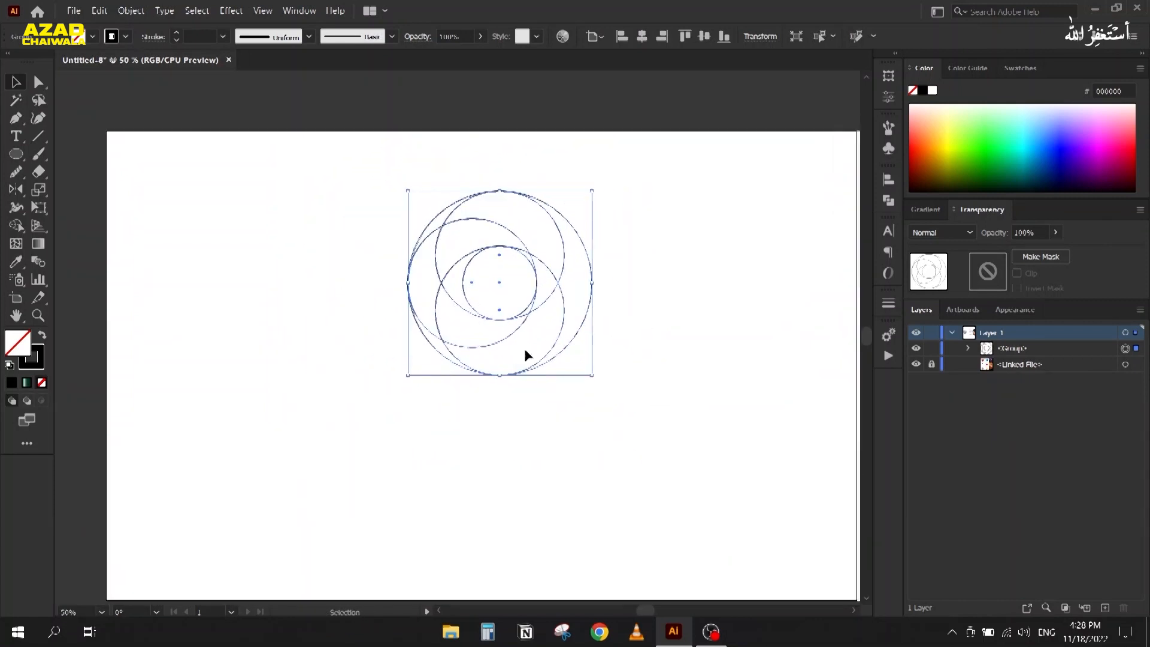
pyautogui.click(491, 315)
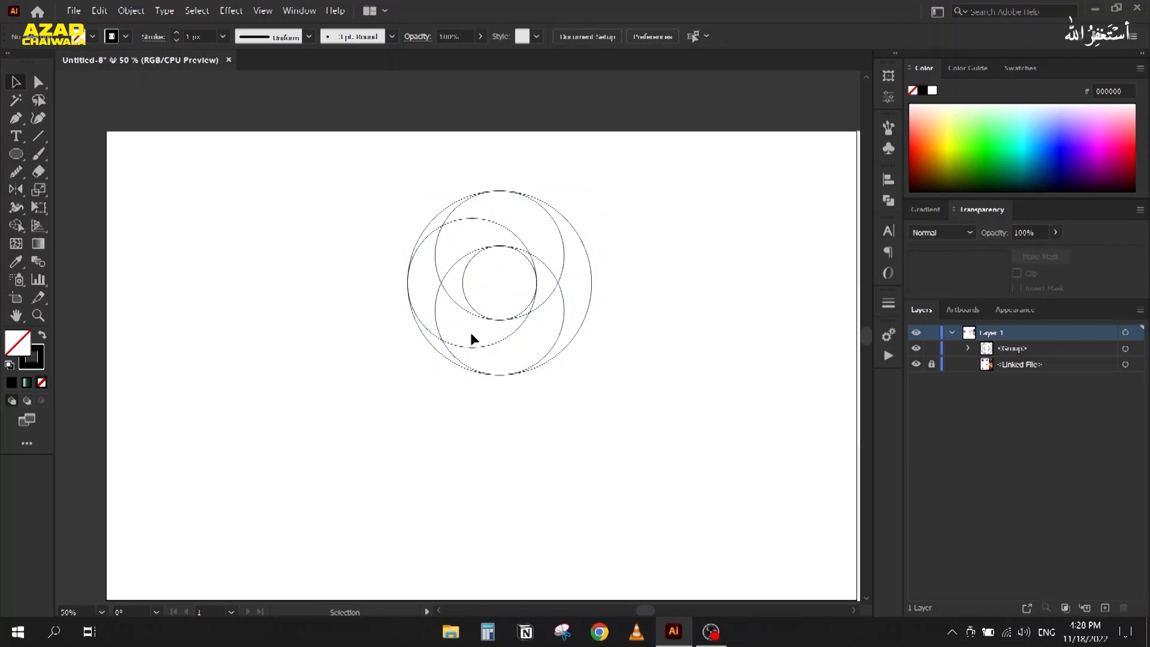
# Step: Drag out a duplicate of the circle group stacked vertically with the original
pyautogui.moveTo(483, 316); pyautogui.dragTo(485, 478)
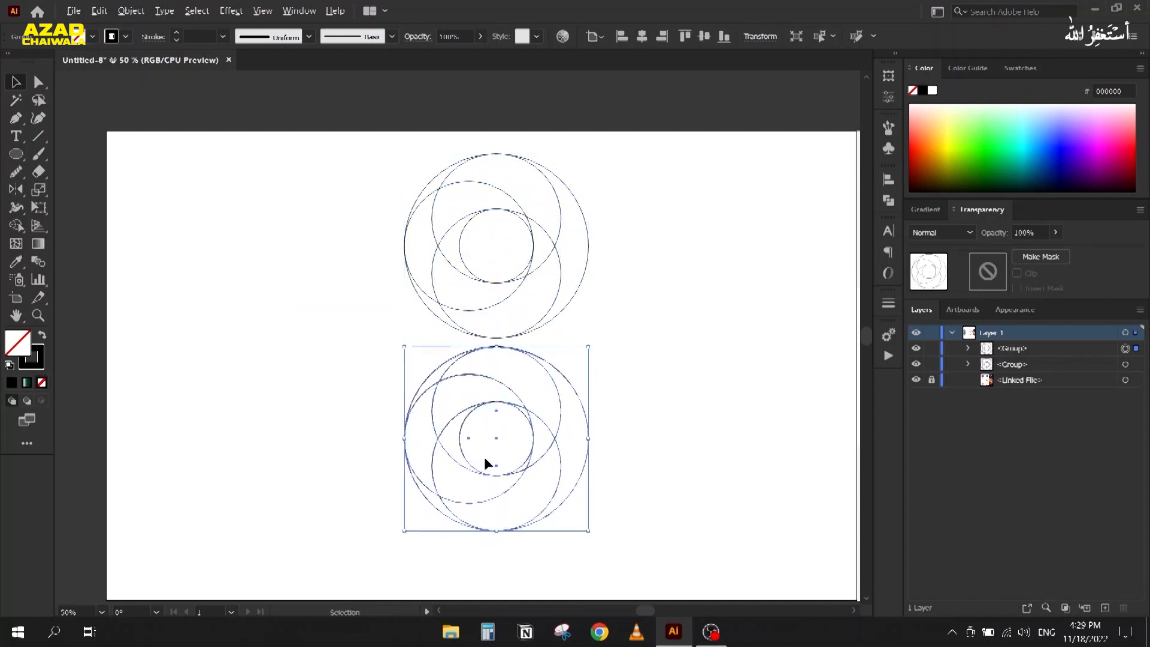
pyautogui.scroll(2, 484, 458)
pyautogui.moveTo(482, 465); pyautogui.dragTo(435, 373)
# Step: Reflect the selected circle group across the vertical axis
pyautogui.rightClick(524, 348)
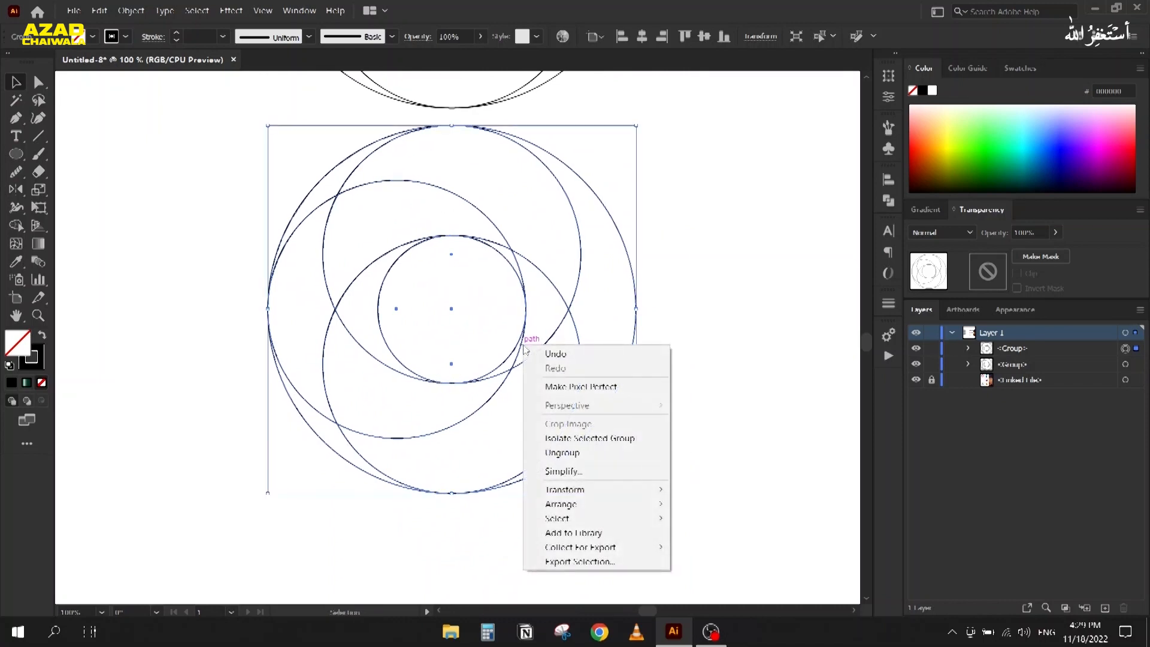
pyautogui.moveTo(599, 490)
pyautogui.click(705, 537)
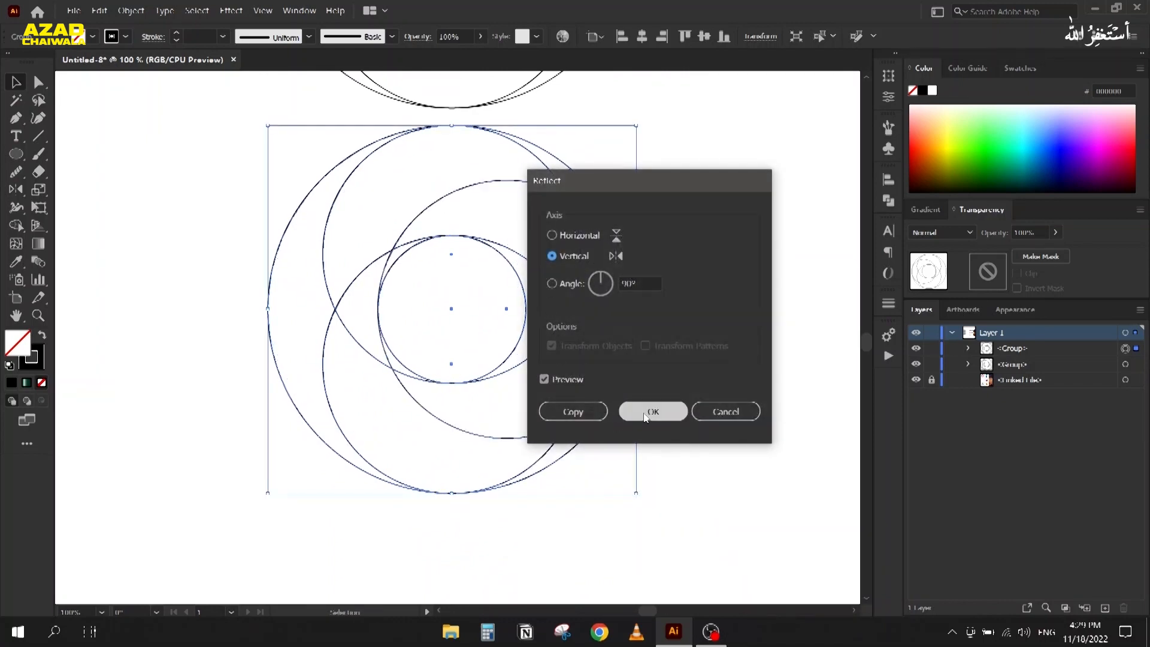
pyautogui.click(573, 412)
# Step: Move the upper circle group so the two groups touch, then select both
pyautogui.moveTo(357, 243); pyautogui.dragTo(388, 497)
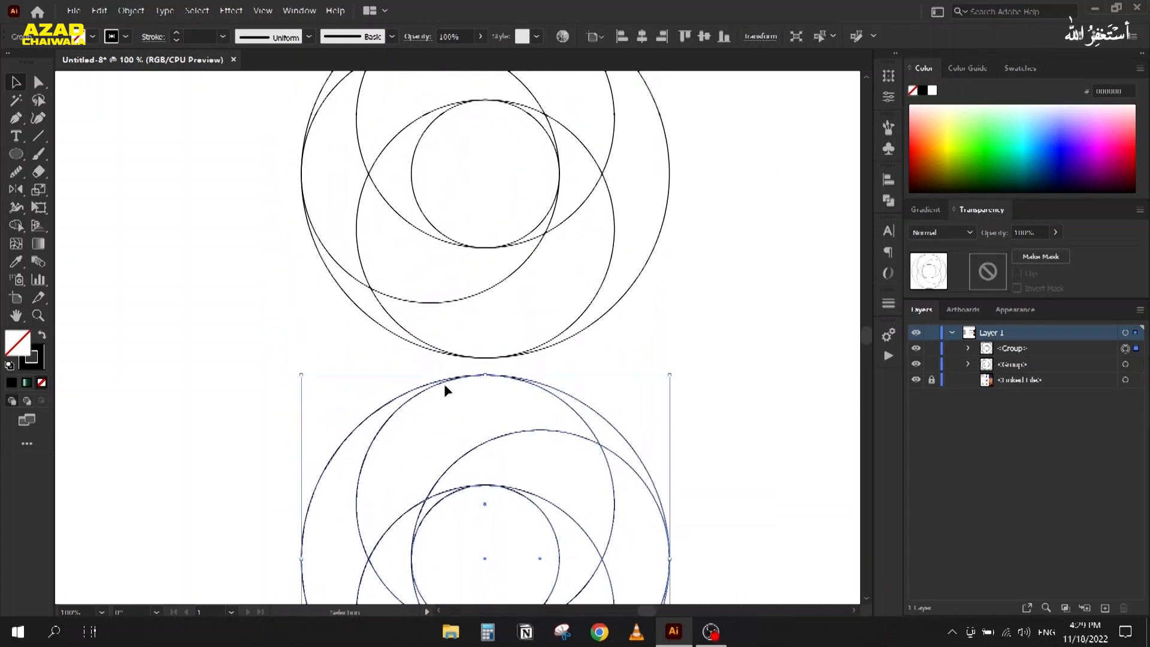
pyautogui.moveTo(462, 375); pyautogui.dragTo(464, 304)
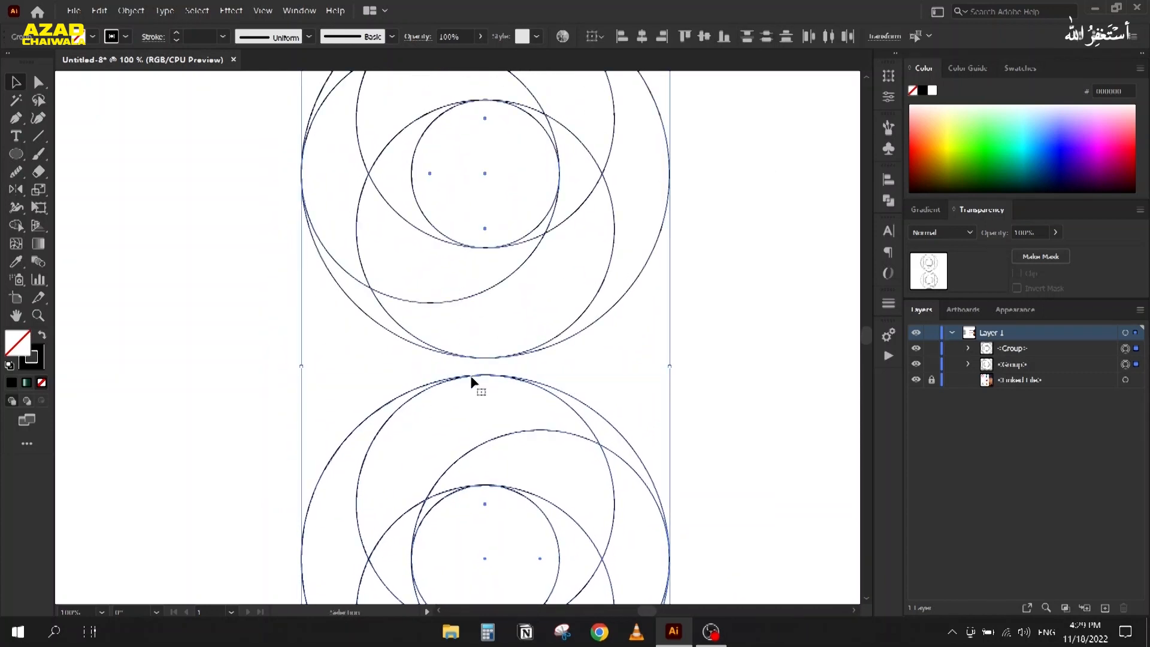
pyautogui.click(459, 392)
pyautogui.click(486, 359)
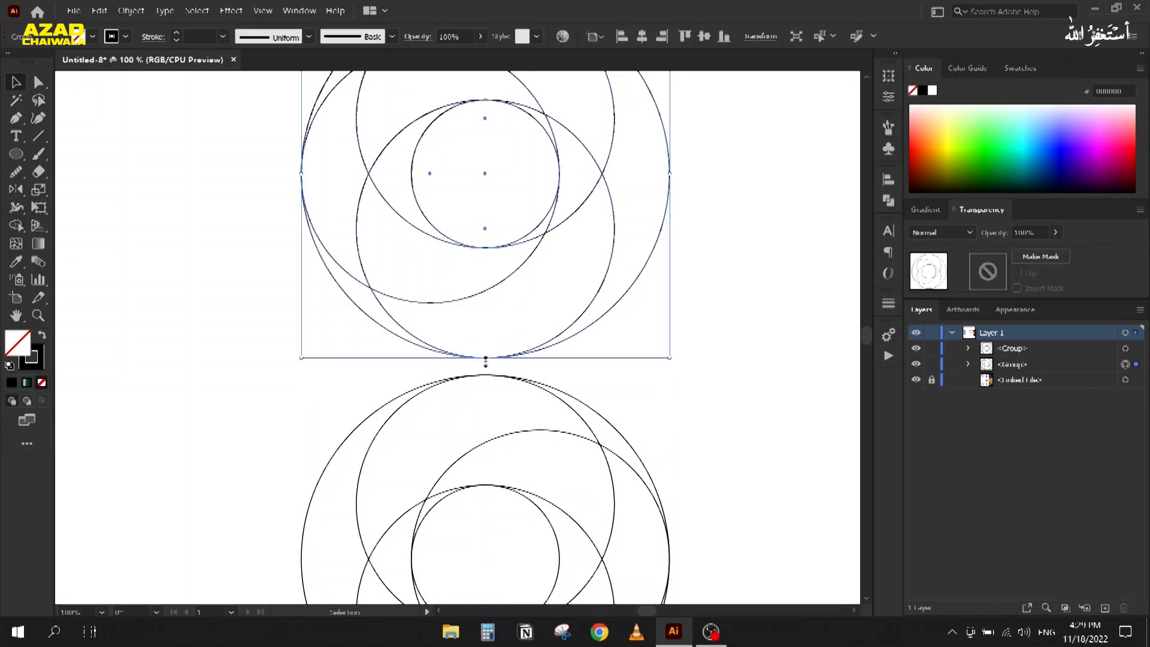
pyautogui.moveTo(486, 375); pyautogui.dragTo(481, 247)
pyautogui.moveTo(230, 188); pyautogui.dragTo(562, 426)
pyautogui.hotkey('ctrl', '-')
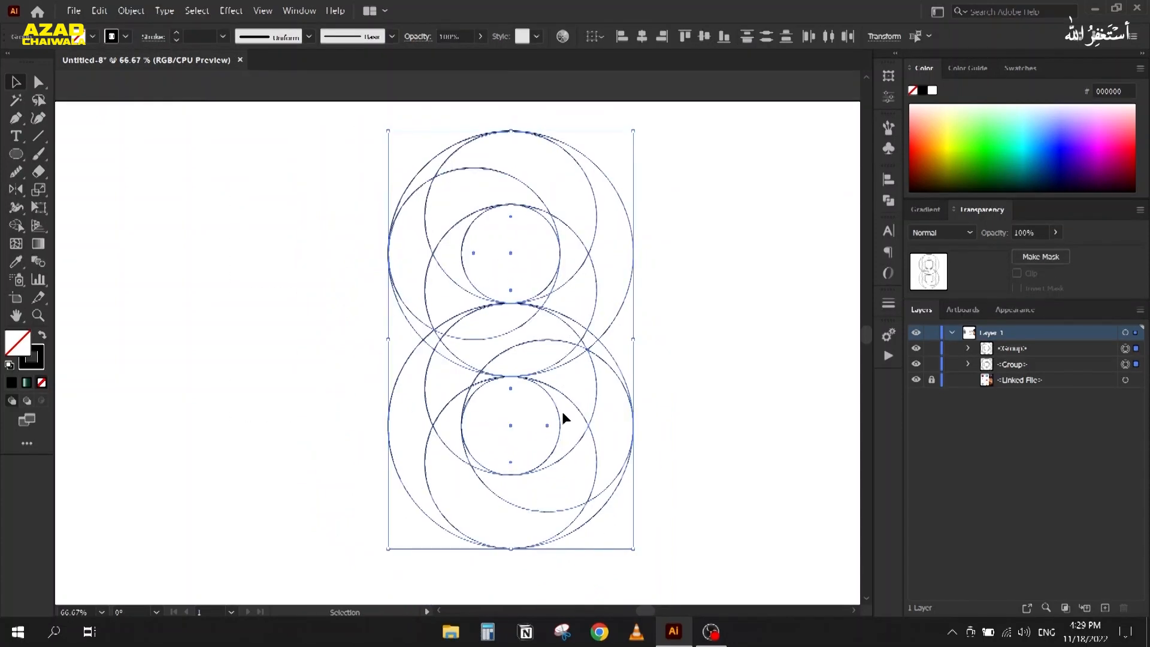
# Step: Check the alignment options for both groups and inspect the join, ending at 66.67% zoom
pyautogui.click(888, 179)
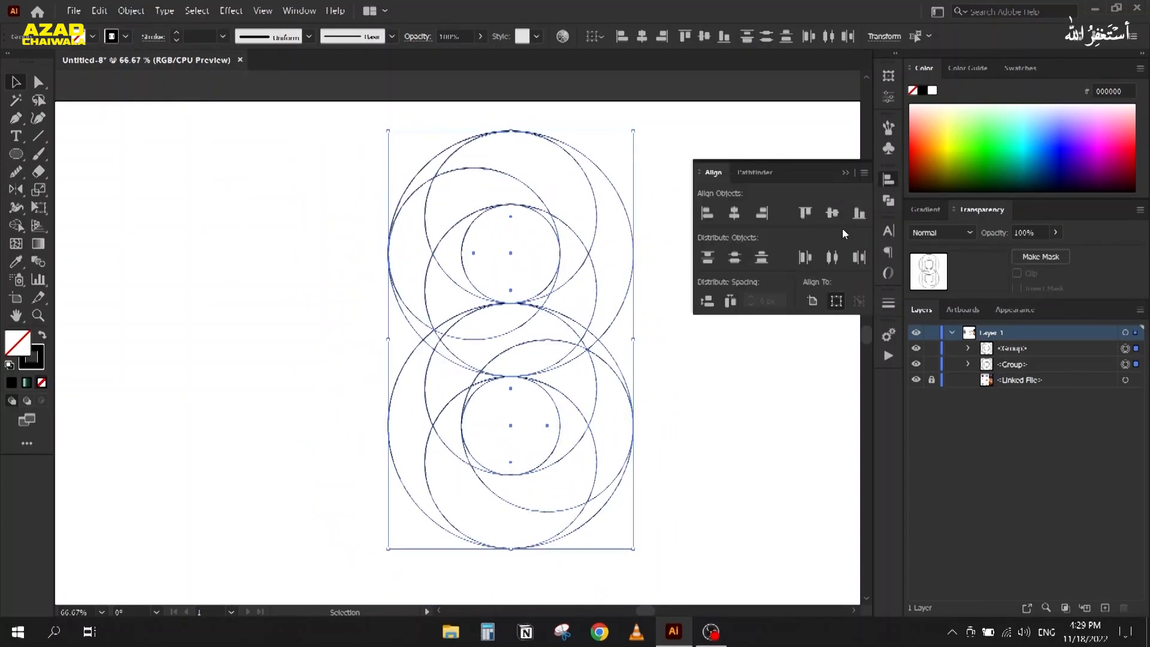
pyautogui.click(847, 172)
pyautogui.click(277, 330)
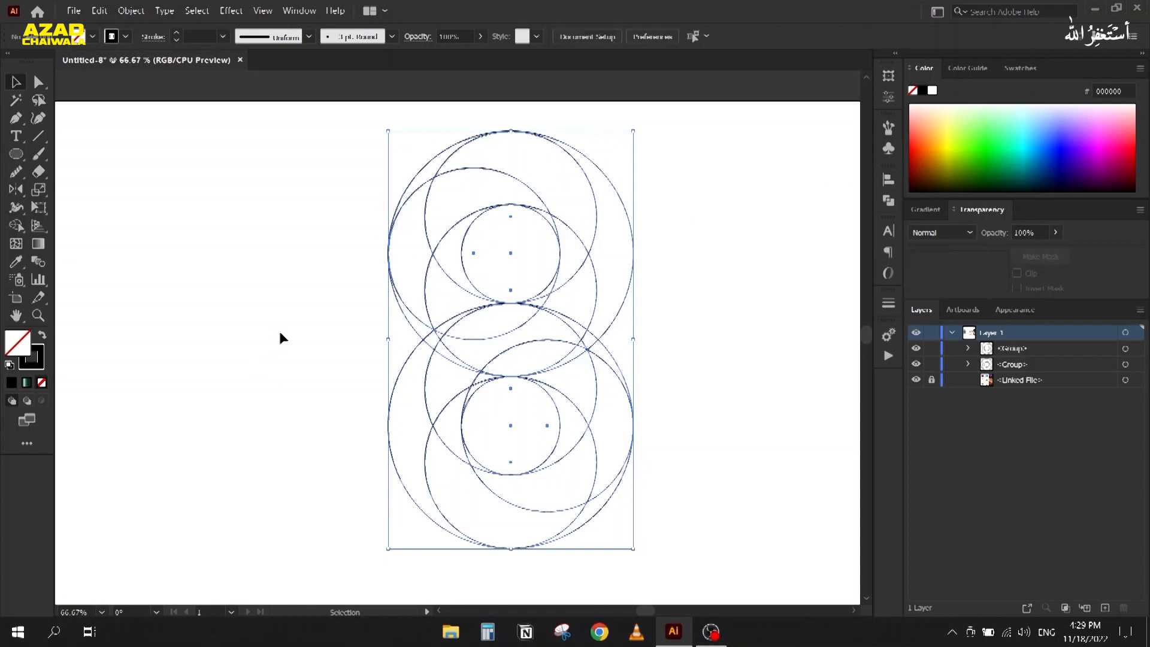
pyautogui.hotkey('ctrl', '+')
pyautogui.hotkey('ctrl', '-')
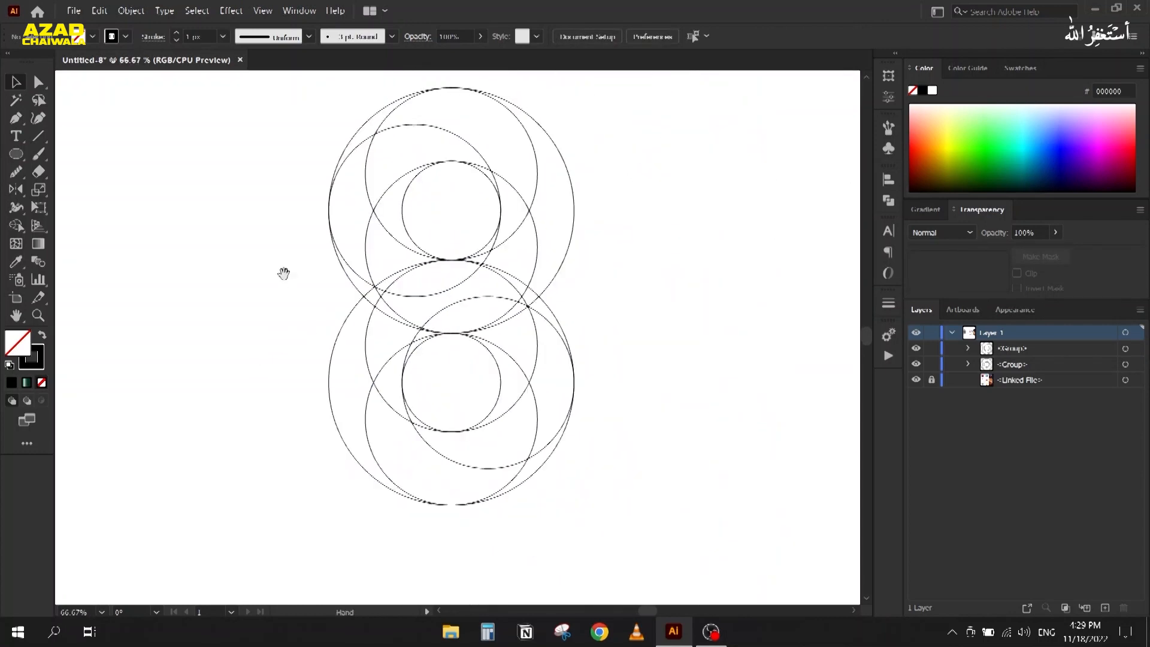
# Step: Merge the crescent regions with Shape Builder into one S-shaped band joining both groups
pyautogui.moveTo(280, 146); pyautogui.dragTo(616, 485)
pyautogui.hotkey('shift', 'm')
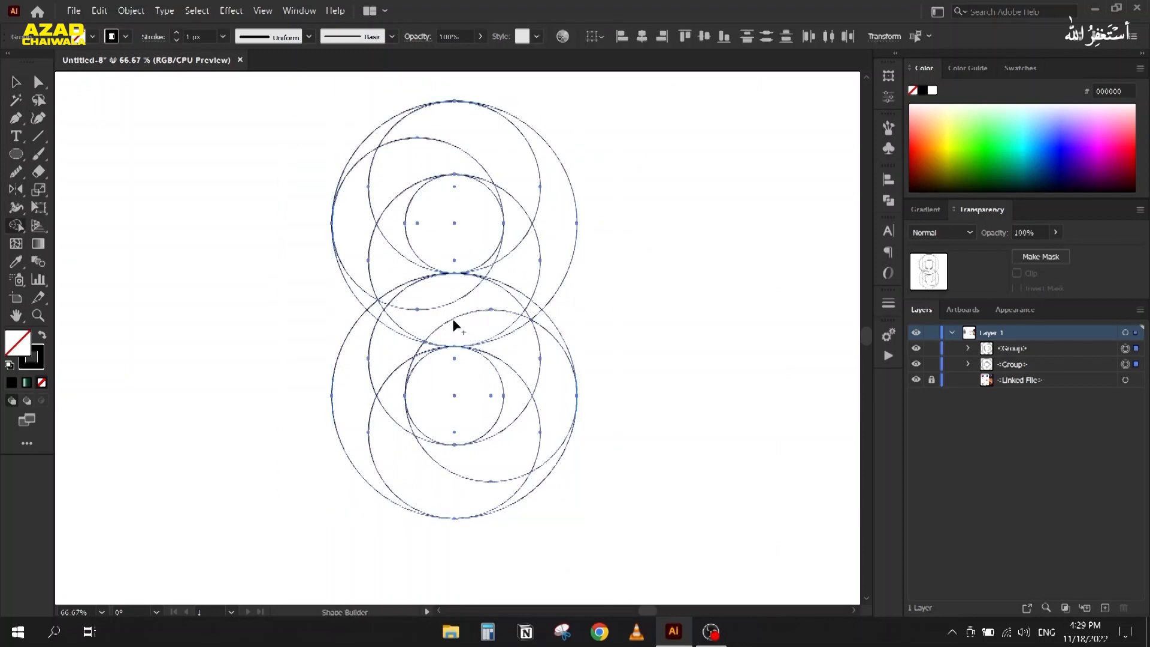
pyautogui.moveTo(386, 261)
pyautogui.mouseDown()
pyautogui.moveTo(390, 223)
pyautogui.moveTo(357, 239)
pyautogui.moveTo(374, 187)
pyautogui.moveTo(416, 162)
pyautogui.moveTo(486, 182)
pyautogui.mouseUp()
pyautogui.moveTo(384, 131)
pyautogui.mouseDown()
pyautogui.moveTo(428, 124)
pyautogui.moveTo(490, 136)
pyautogui.moveTo(517, 182)
pyautogui.moveTo(512, 248)
pyautogui.mouseUp()
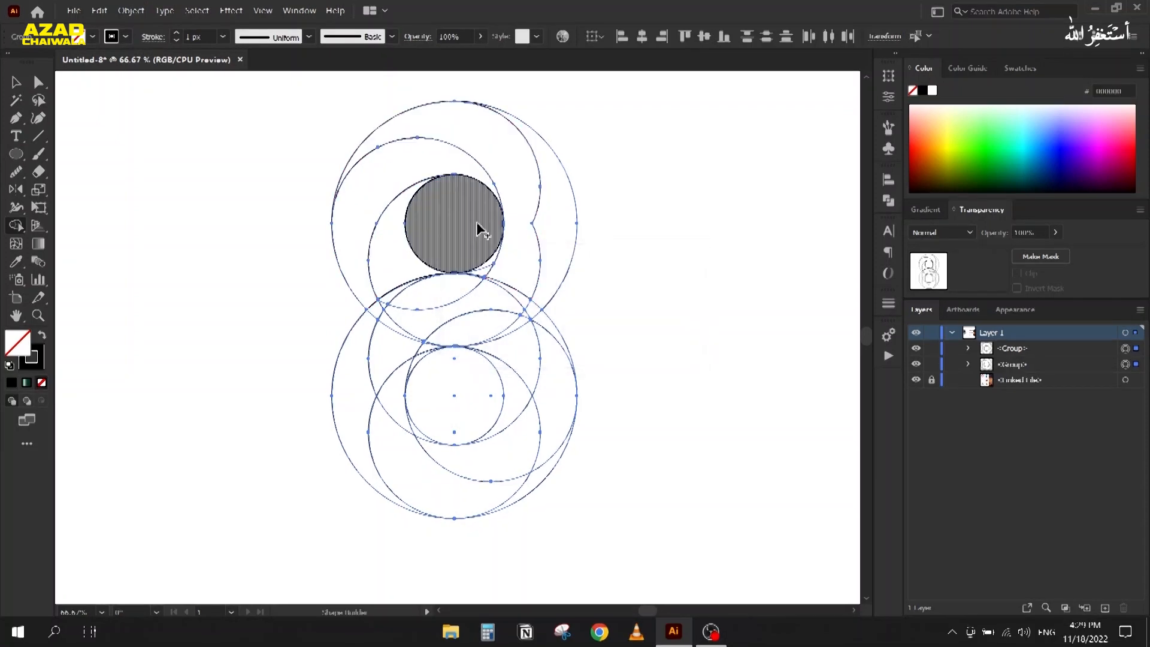
pyautogui.moveTo(377, 146)
pyautogui.mouseDown()
pyautogui.moveTo(435, 122)
pyautogui.moveTo(492, 141)
pyautogui.moveTo(515, 198)
pyautogui.moveTo(492, 262)
pyautogui.mouseUp()
pyautogui.moveTo(506, 356); pyautogui.dragTo(520, 387)
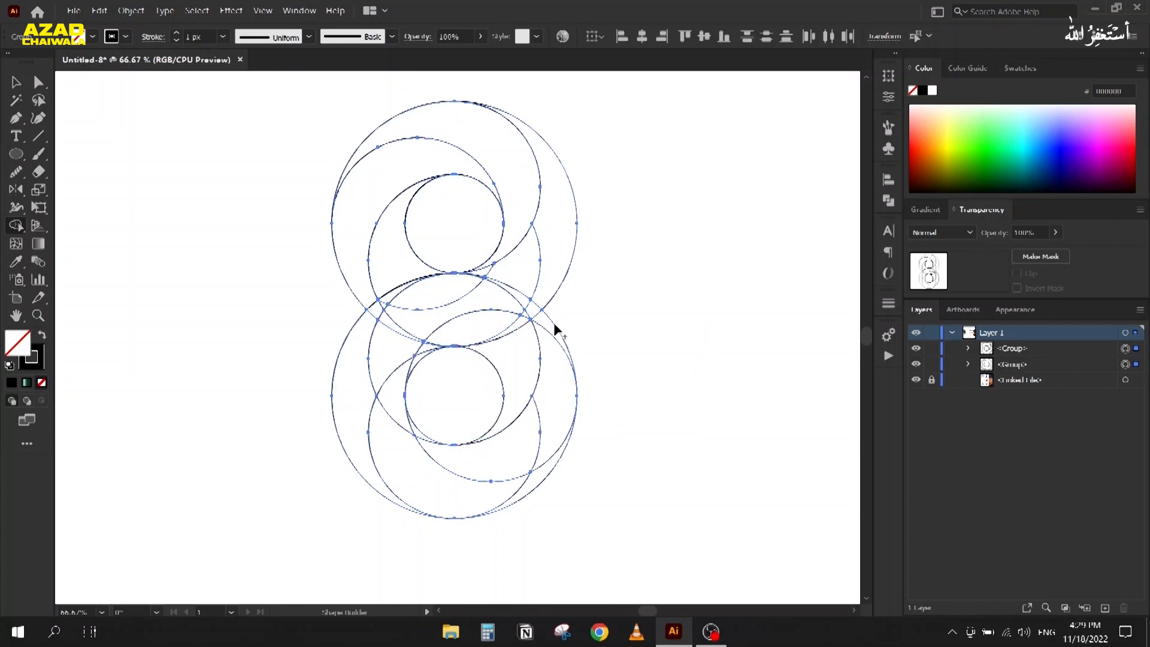
pyautogui.moveTo(552, 325)
pyautogui.mouseDown()
pyautogui.moveTo(538, 419)
pyautogui.moveTo(520, 446)
pyautogui.moveTo(464, 460)
pyautogui.moveTo(415, 429)
pyautogui.mouseUp()
pyautogui.moveTo(526, 487)
pyautogui.mouseDown()
pyautogui.moveTo(407, 471)
pyautogui.moveTo(390, 406)
pyautogui.moveTo(414, 360)
pyautogui.moveTo(379, 400)
pyautogui.moveTo(359, 383)
pyautogui.moveTo(384, 301)
pyautogui.moveTo(483, 284)
pyautogui.moveTo(549, 246)
pyautogui.mouseUp()
pyautogui.moveTo(528, 288); pyautogui.dragTo(529, 313)
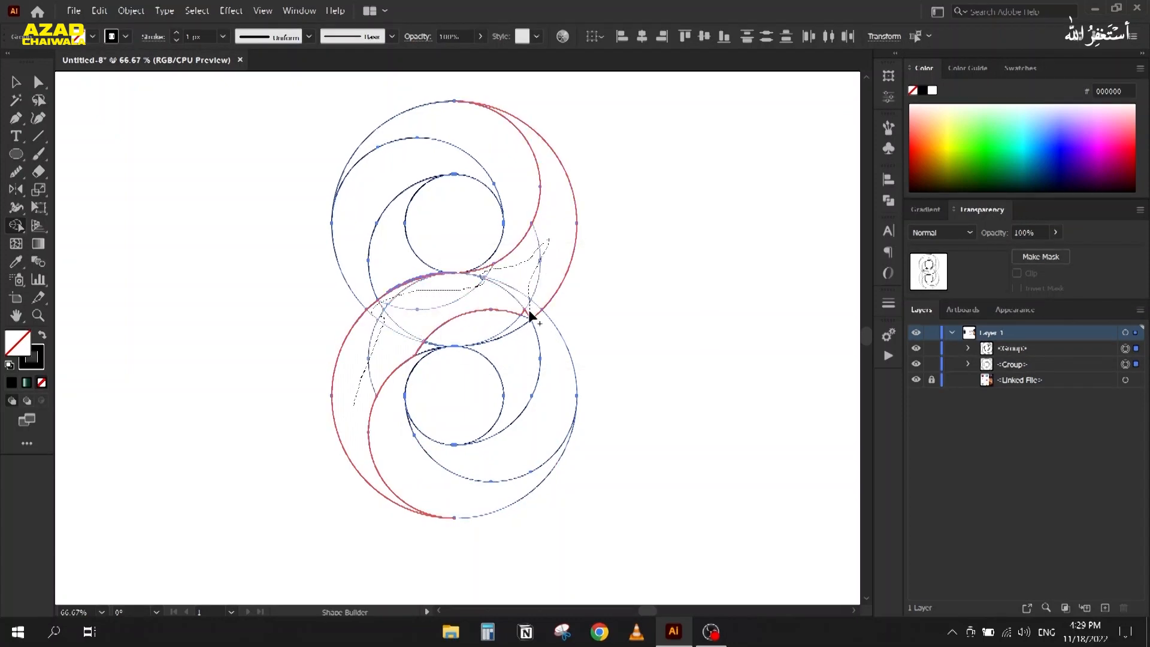
pyautogui.moveTo(440, 347); pyautogui.dragTo(314, 359)
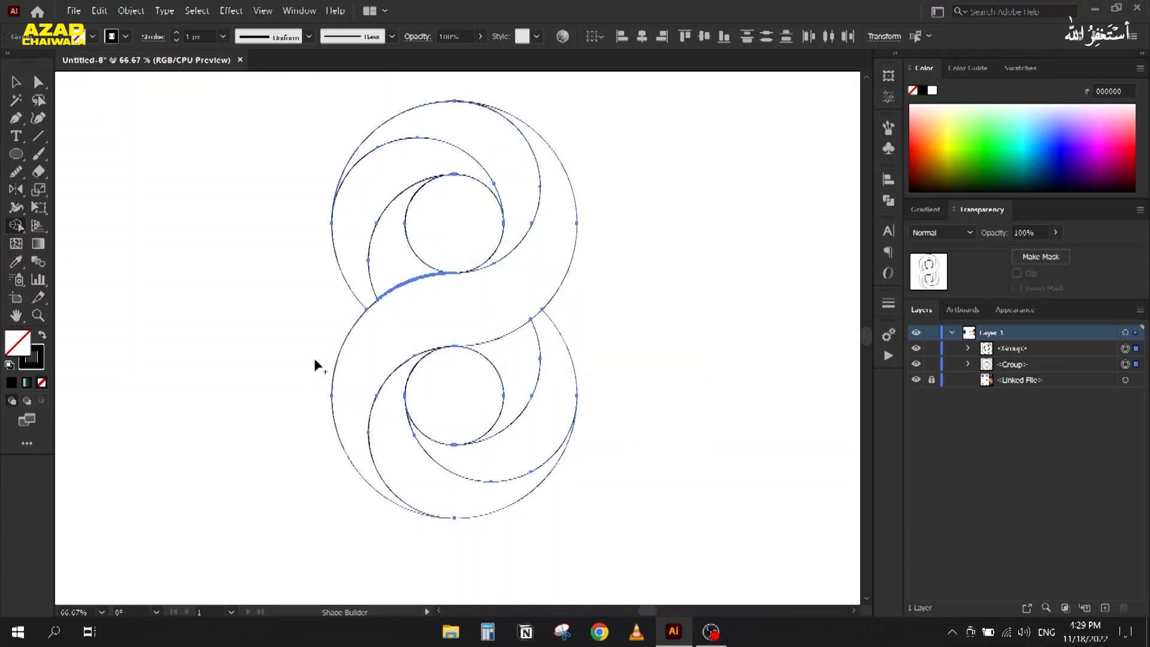
# Step: Zoom and pan to inspect the curve junction of the merged band
pyautogui.scroll(5, 402, 347)
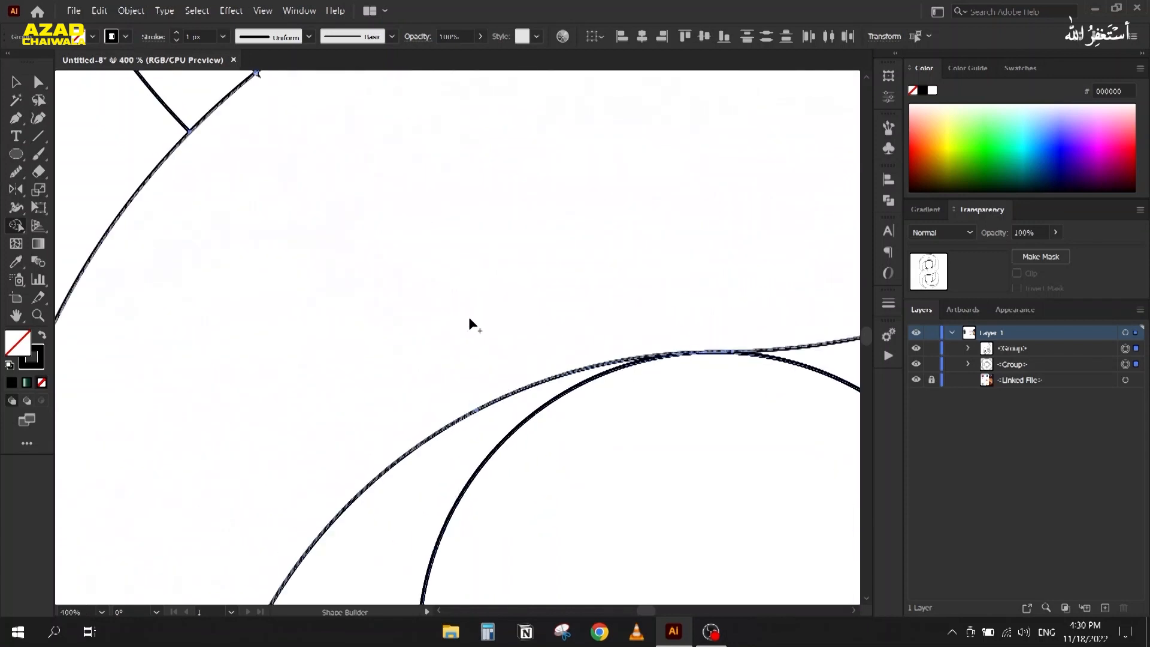
pyautogui.scroll(5, 354, 214)
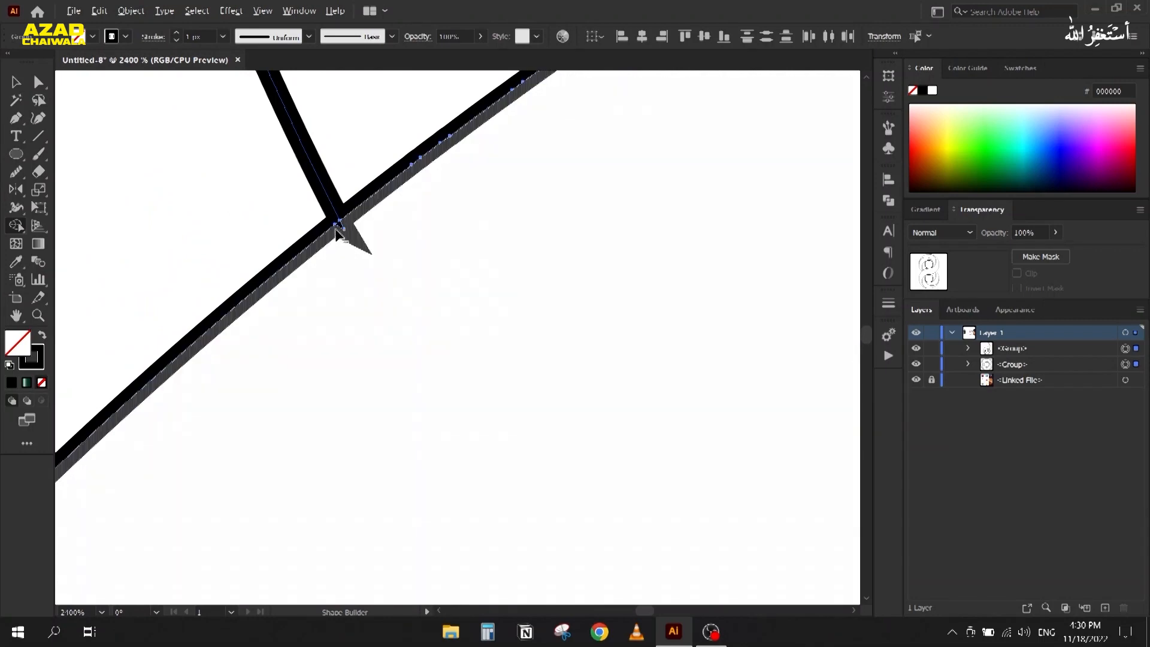
pyautogui.scroll(5, 339, 226)
pyautogui.scroll(-6, 621, 329)
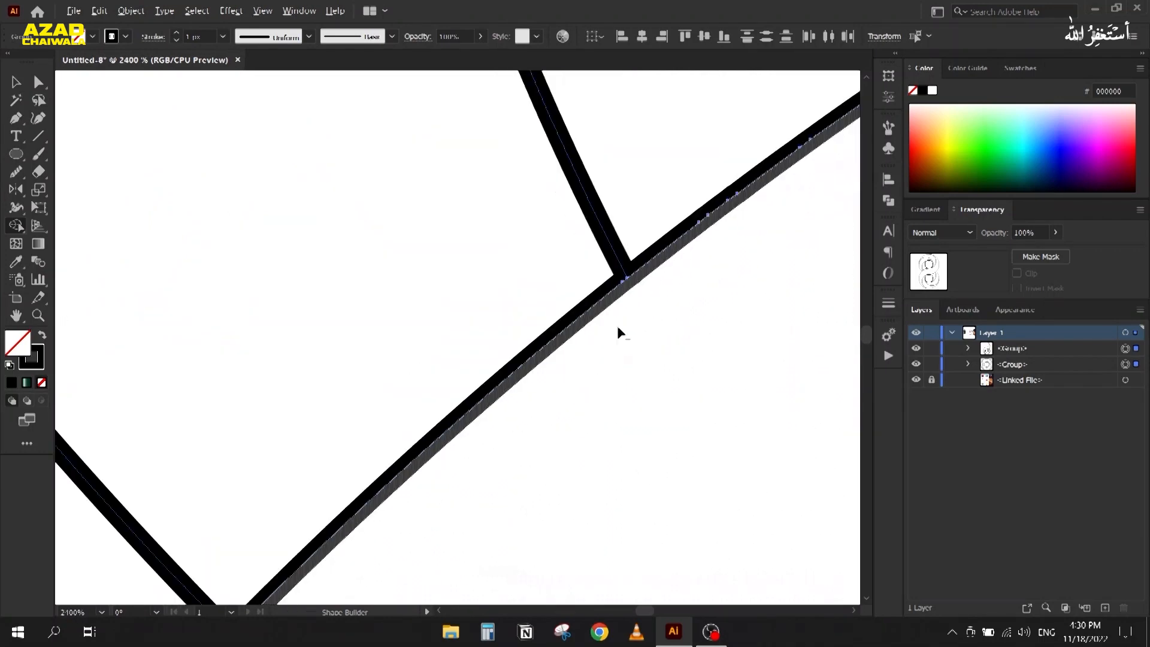
pyautogui.moveTo(624, 329); pyautogui.dragTo(334, 225)
pyautogui.scroll(7, 845, 169)
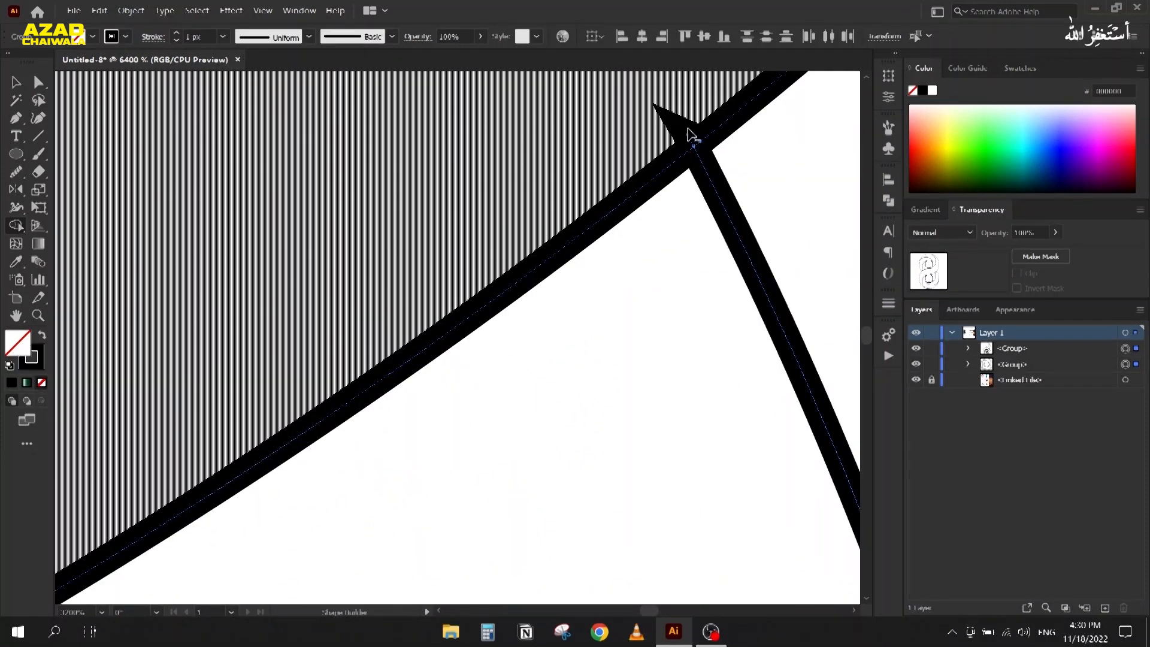
pyautogui.scroll(-5, 547, 218)
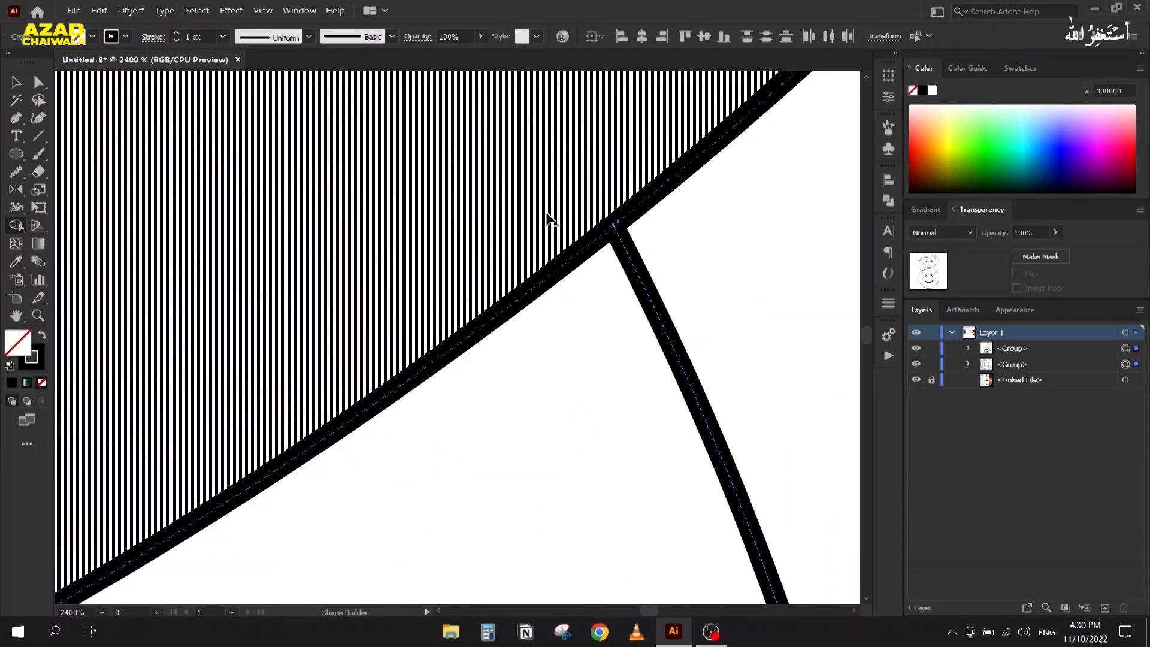
pyautogui.scroll(-3, 547, 220)
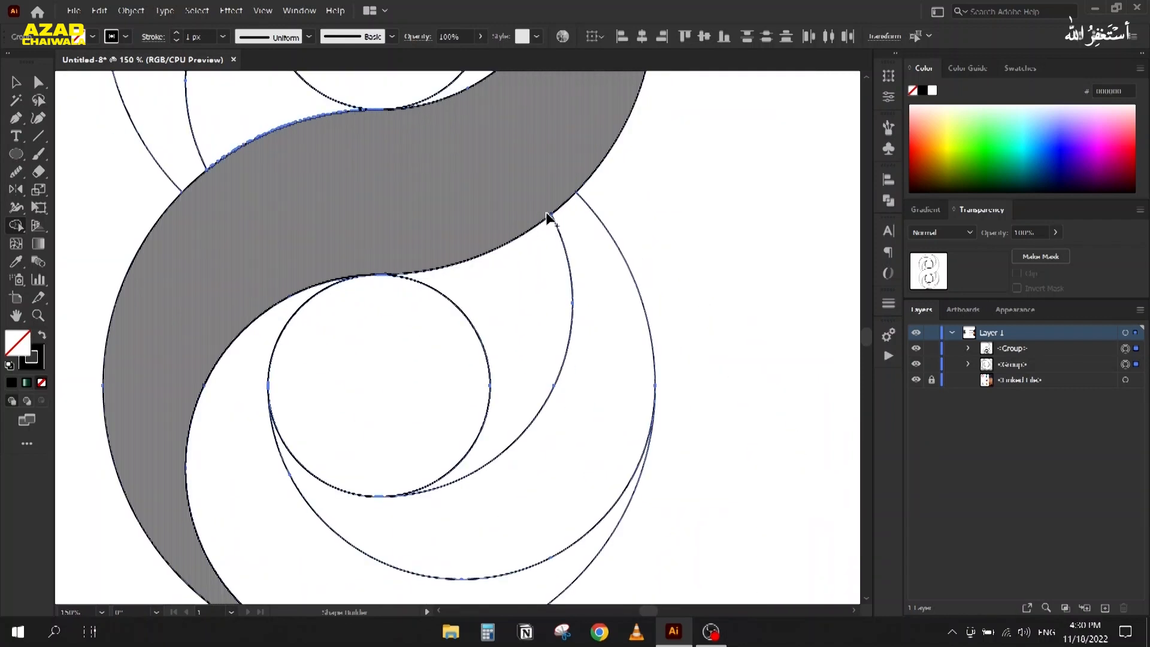
pyautogui.scroll(6, 422, 268)
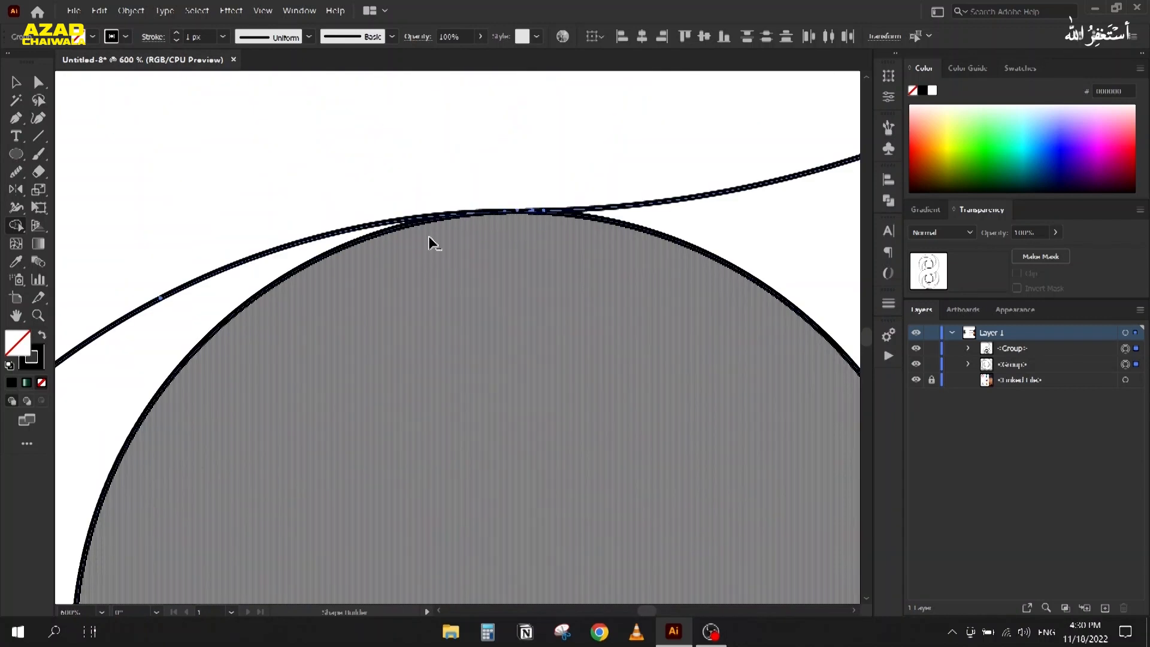
pyautogui.scroll(-4, 430, 241)
pyautogui.scroll(-2, 428, 306)
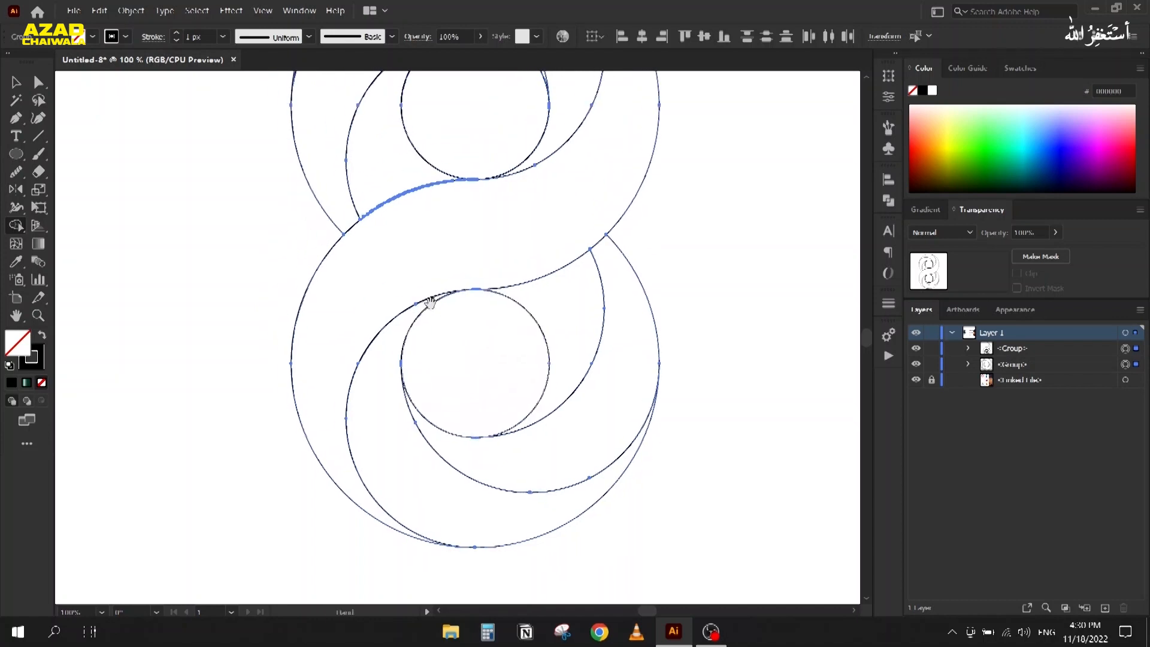
# Step: Select the whole figure-8 outline with the Selection tool
pyautogui.click(18, 90)
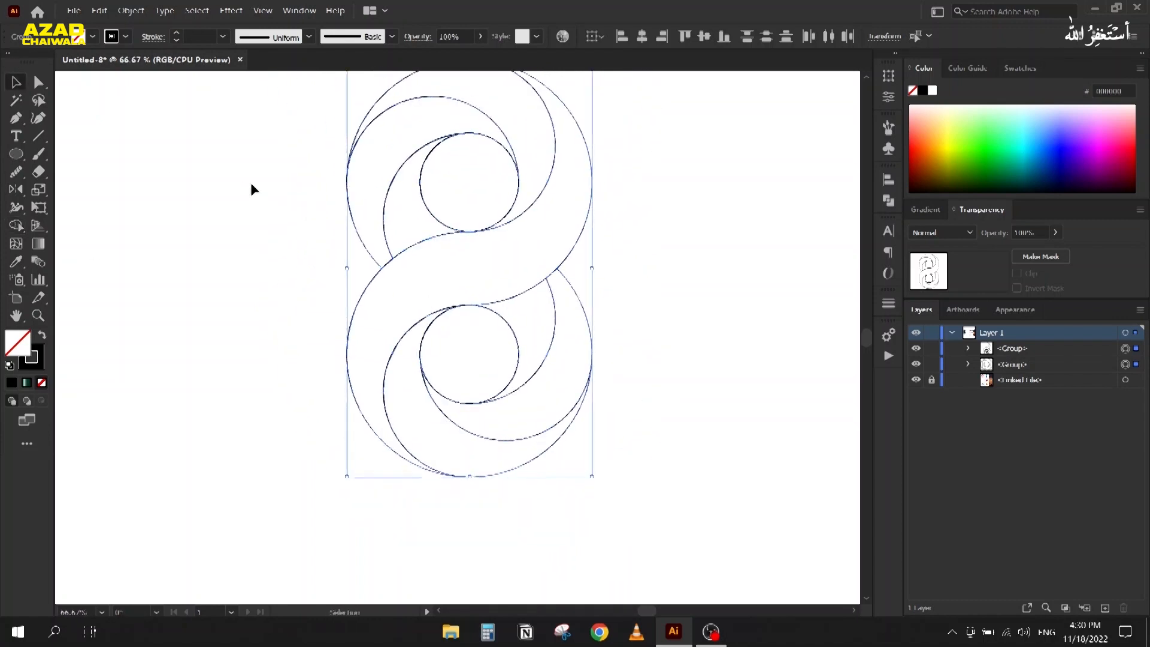
pyautogui.click(251, 182)
pyautogui.moveTo(245, 170)
pyautogui.mouseDown()
pyautogui.moveTo(250, 195)
pyautogui.moveTo(237, 189)
pyautogui.mouseUp()
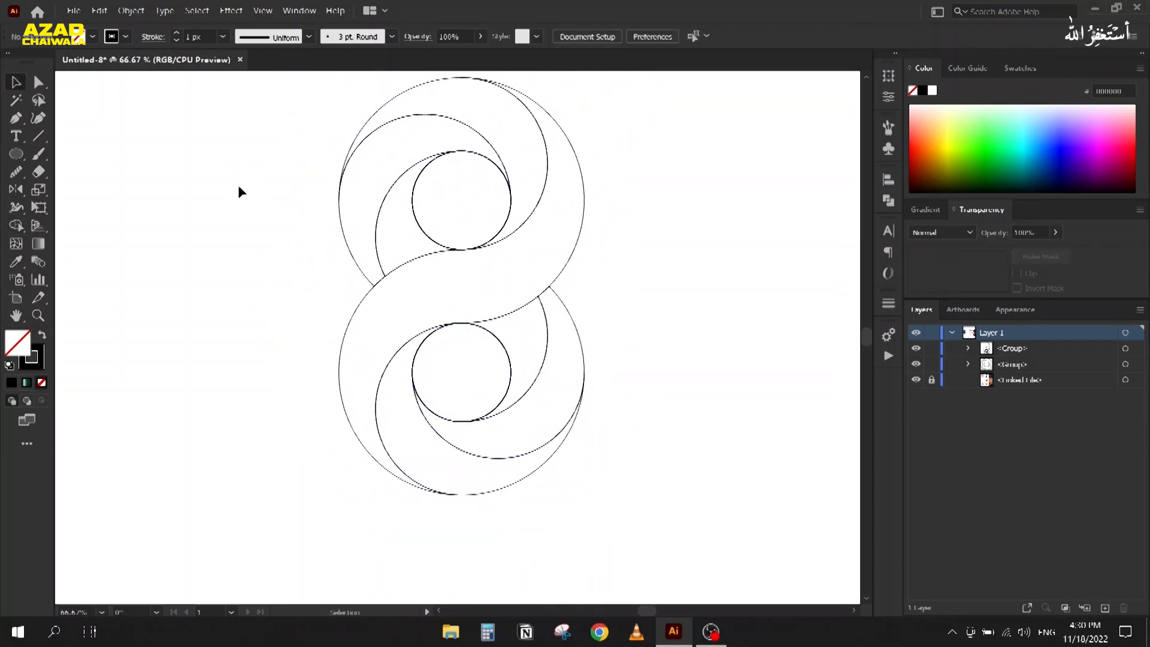
pyautogui.moveTo(270, 103); pyautogui.dragTo(593, 453)
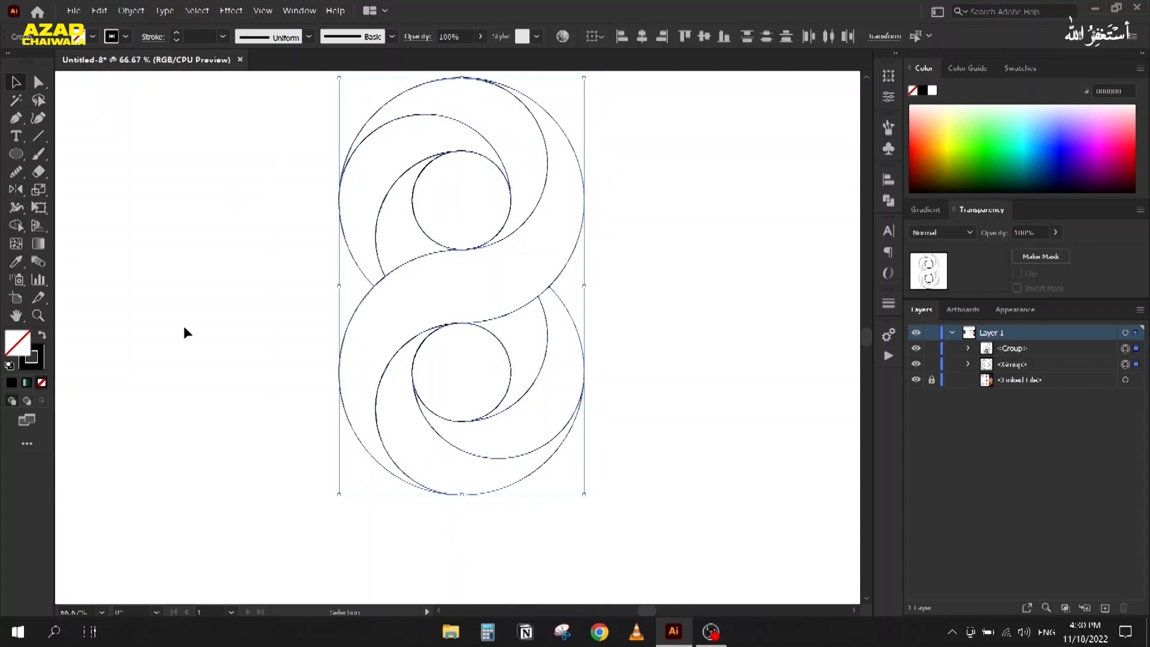
# Step: With Live Paint Bucket, fill the upper regions red, yellow and green
pyautogui.press('k')
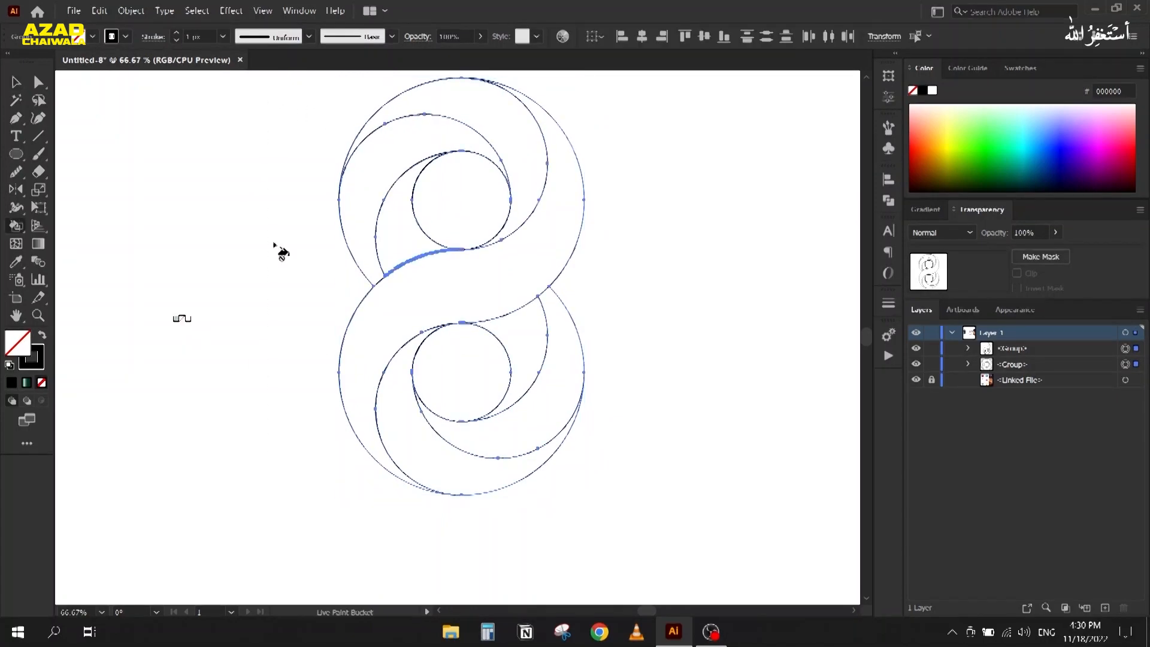
pyautogui.press('d')
pyautogui.press('Right')
pyautogui.press('Right')
pyautogui.click(392, 201)
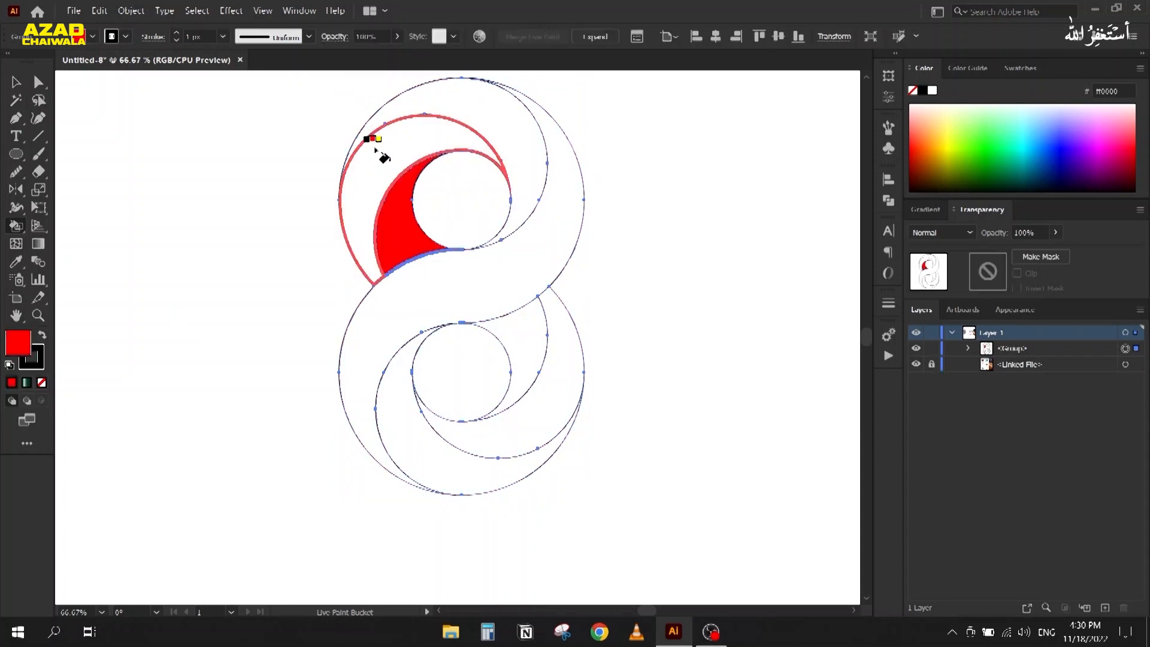
pyautogui.press('Right')
pyautogui.click(451, 145)
pyautogui.press('Right')
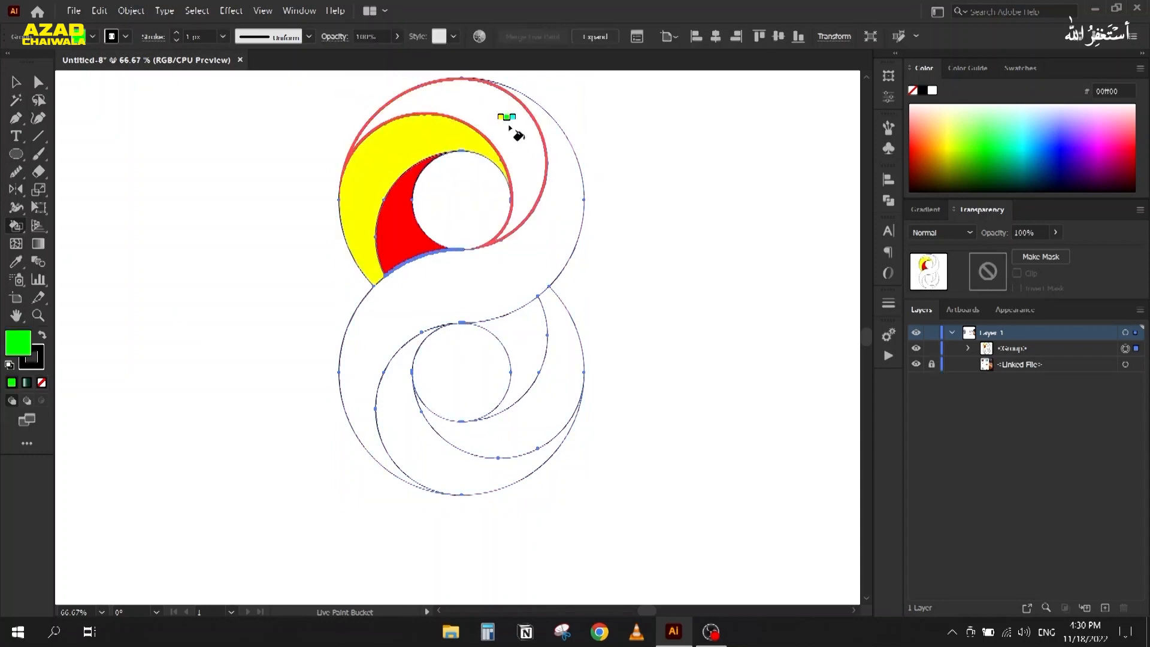
pyautogui.click(498, 114)
# Step: Fill the S-band cyan and the lower regions blue, magenta and dark red
pyautogui.press('Right')
pyautogui.click(466, 264)
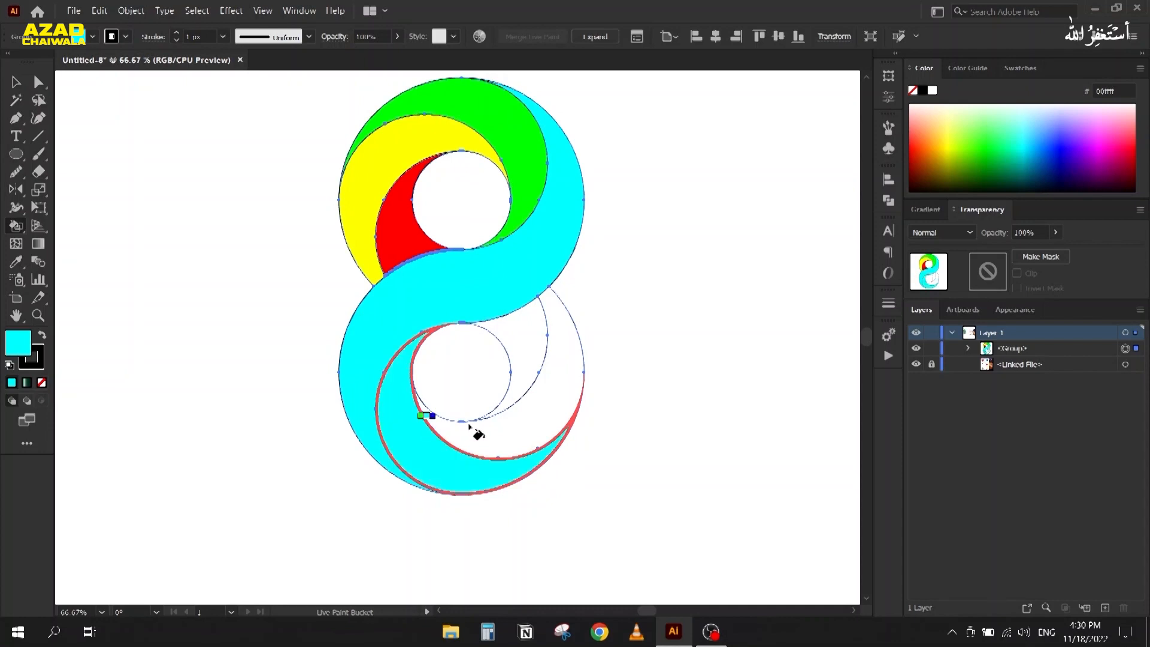
pyautogui.press('Right')
pyautogui.click(422, 455)
pyautogui.press('Right')
pyautogui.click(540, 422)
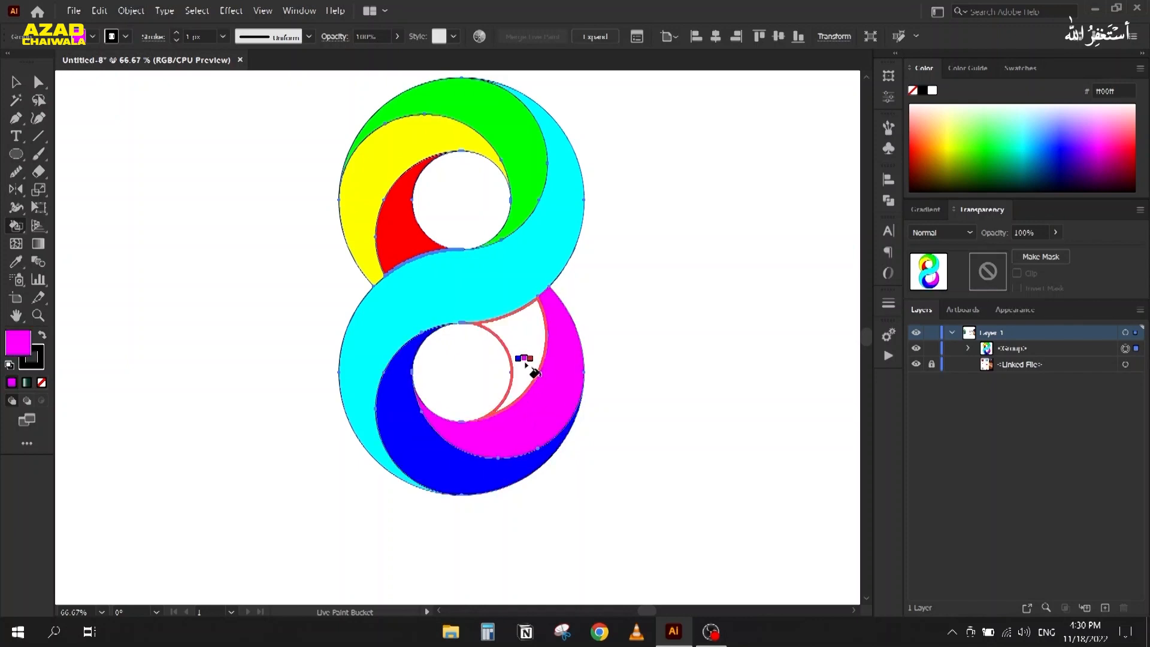
pyautogui.press('Right')
pyautogui.click(529, 368)
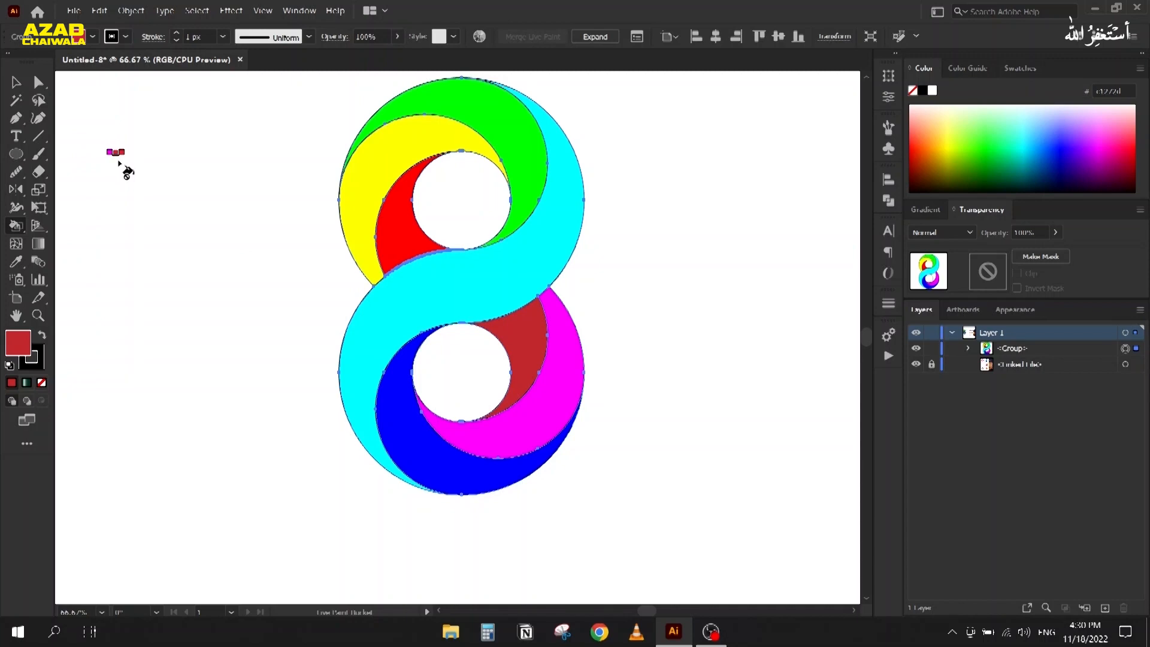
# Step: Select the coloured figure-8 group and move it to the left
pyautogui.click(16, 82)
pyautogui.click(399, 249)
pyautogui.moveTo(374, 171); pyautogui.dragTo(257, 190)
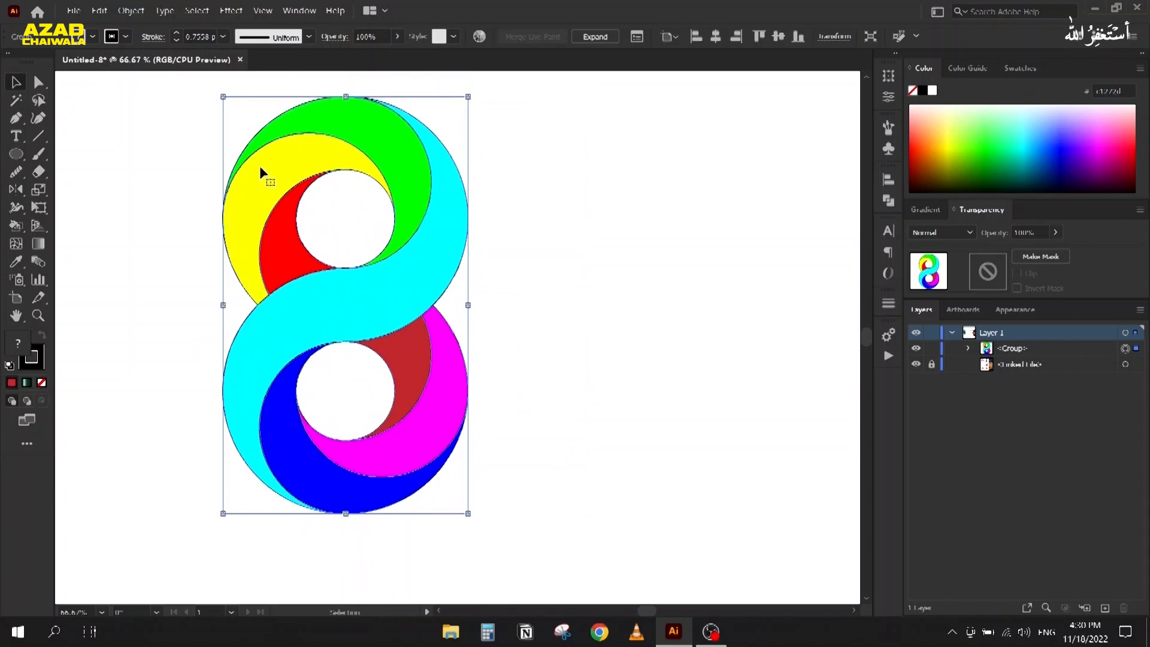
# Step: Expand the live paint figure-8 and ungroup it twice
pyautogui.click(132, 11)
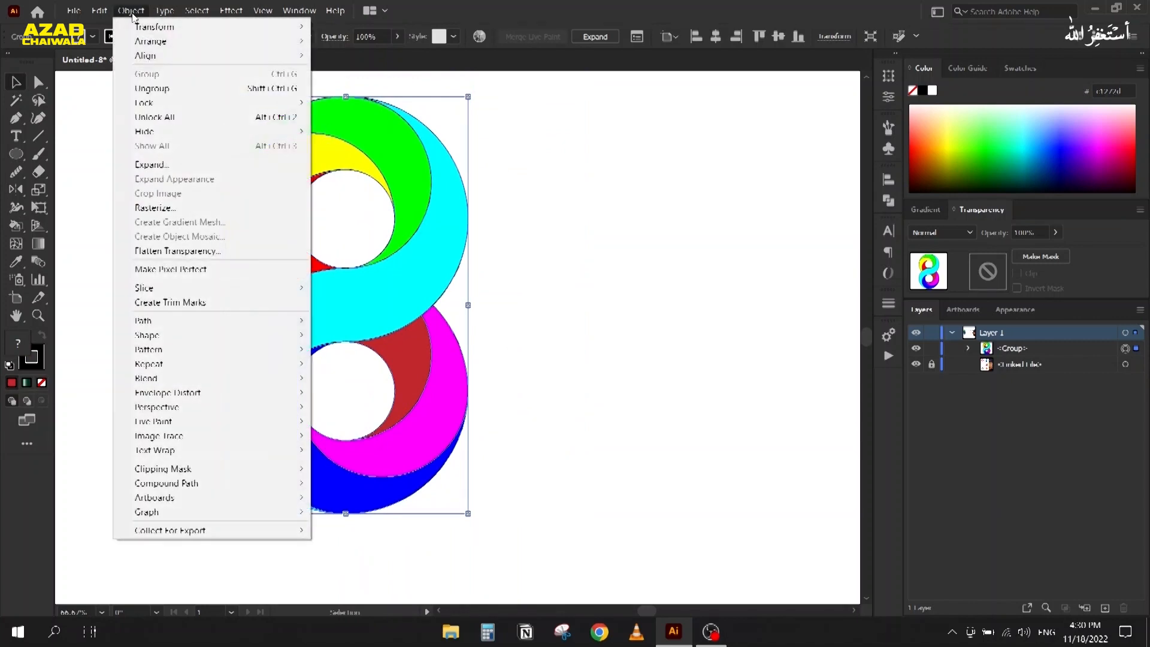
pyautogui.click(152, 164)
pyautogui.click(539, 350)
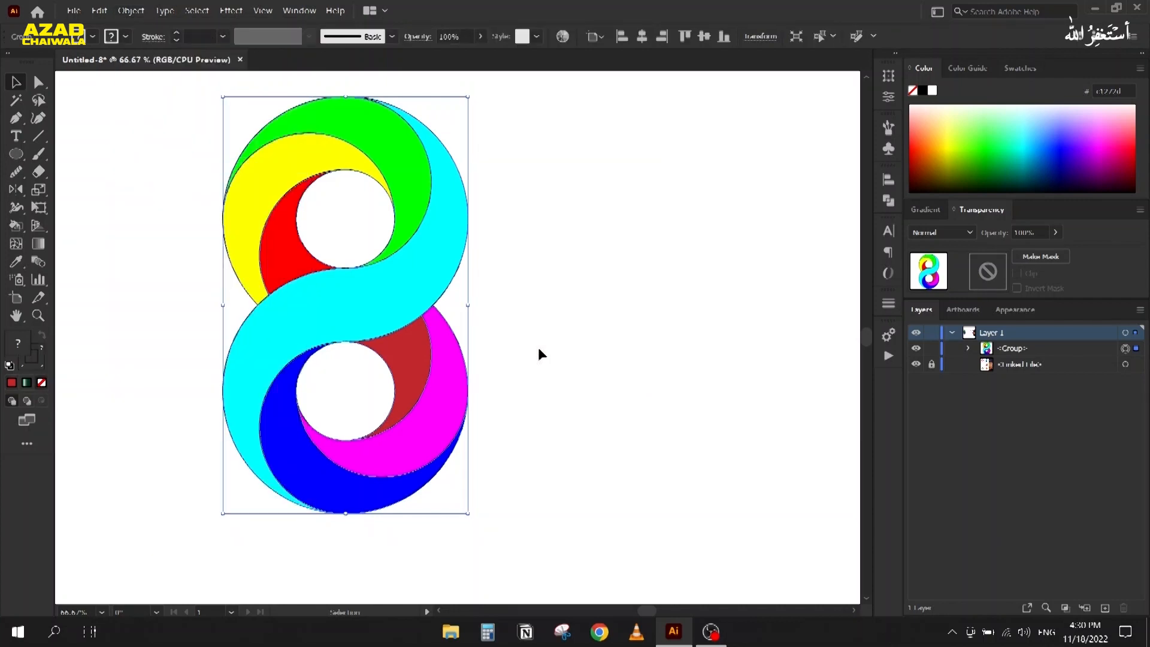
pyautogui.rightClick(435, 270)
pyautogui.click(473, 378)
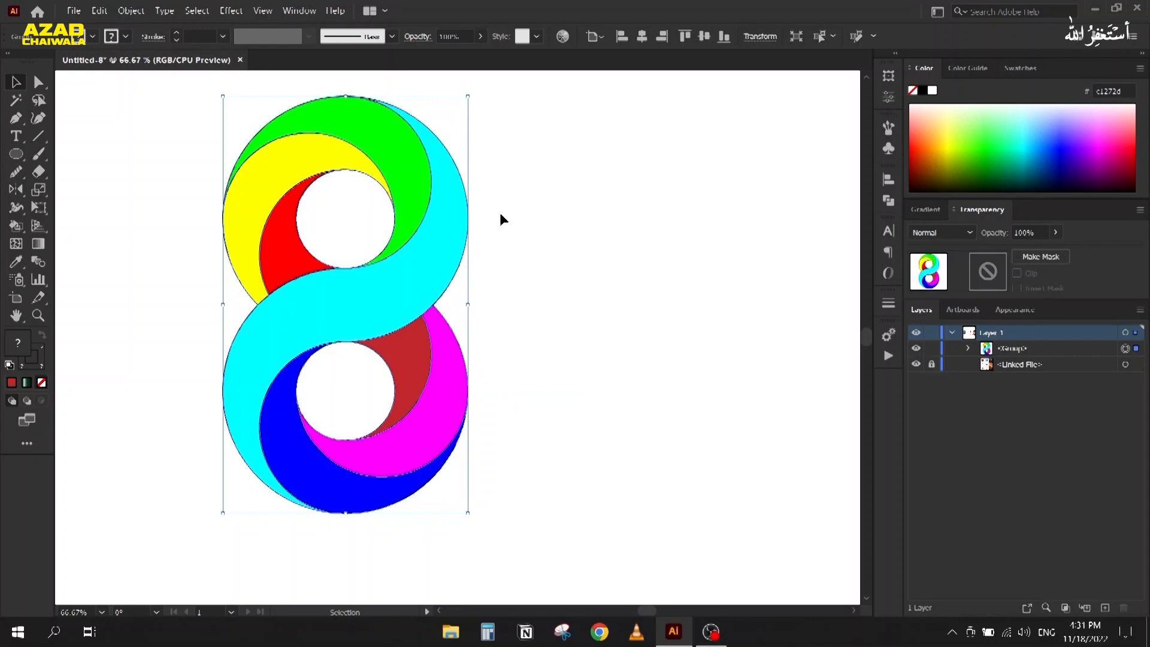
pyautogui.rightClick(456, 212)
pyautogui.click(491, 318)
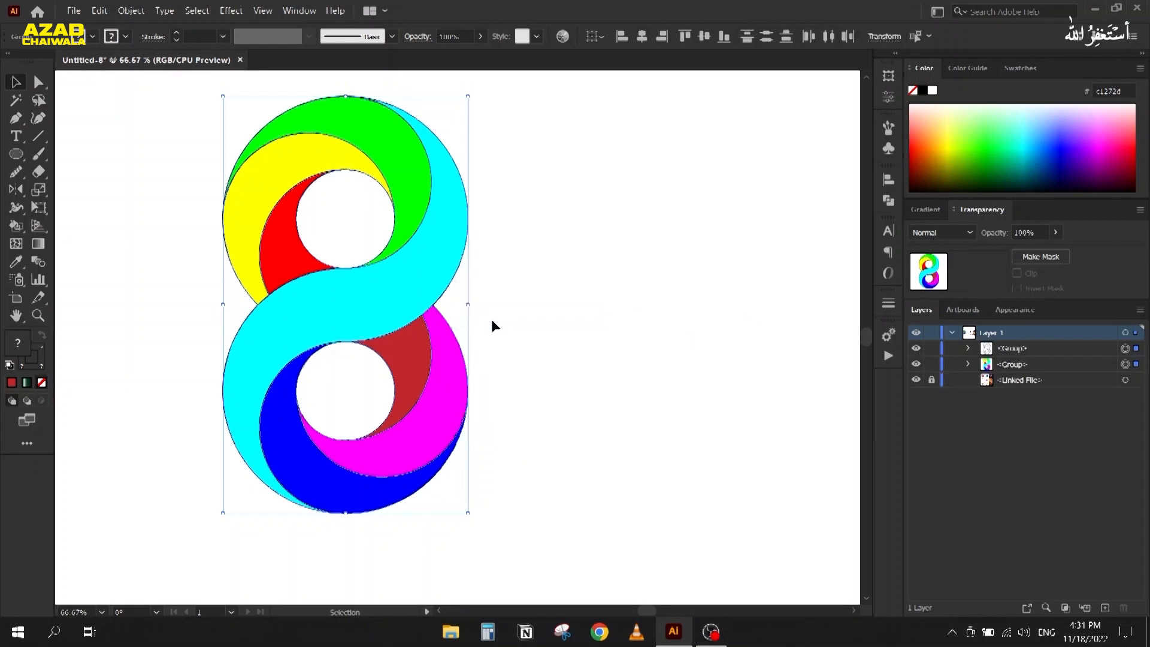
pyautogui.click(567, 333)
# Step: Move the coloured figure-8 aside and delete the leftover outline group
pyautogui.click(1126, 347)
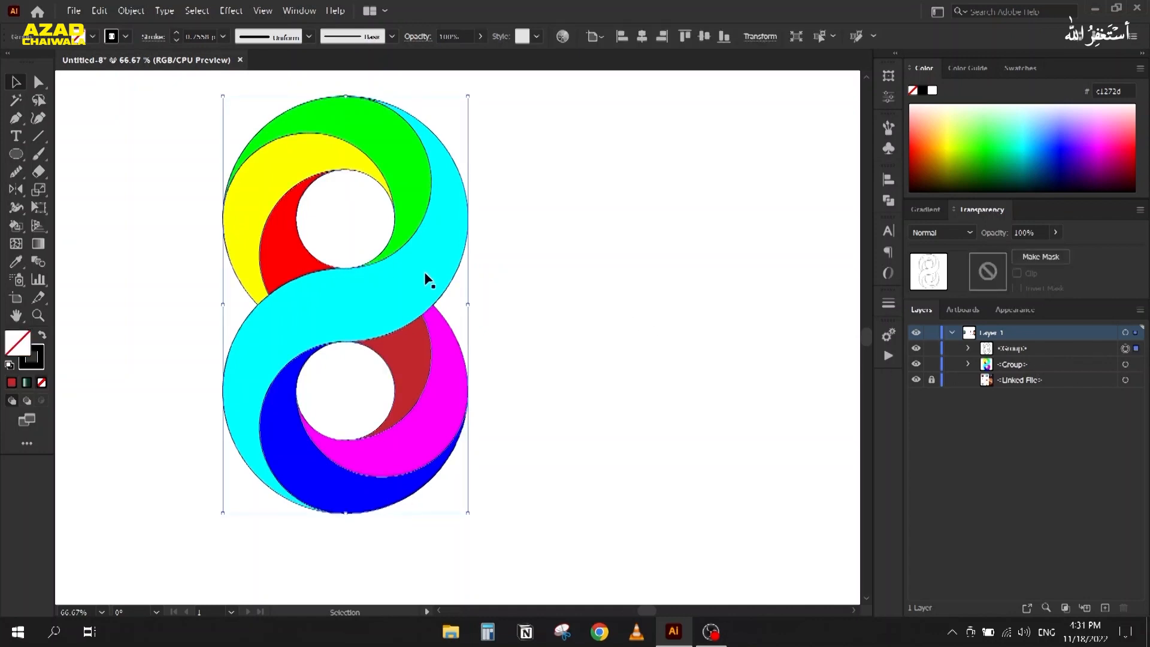
pyautogui.moveTo(442, 282); pyautogui.dragTo(490, 298)
pyautogui.moveTo(173, 132); pyautogui.dragTo(308, 397)
pyautogui.press('Delete')
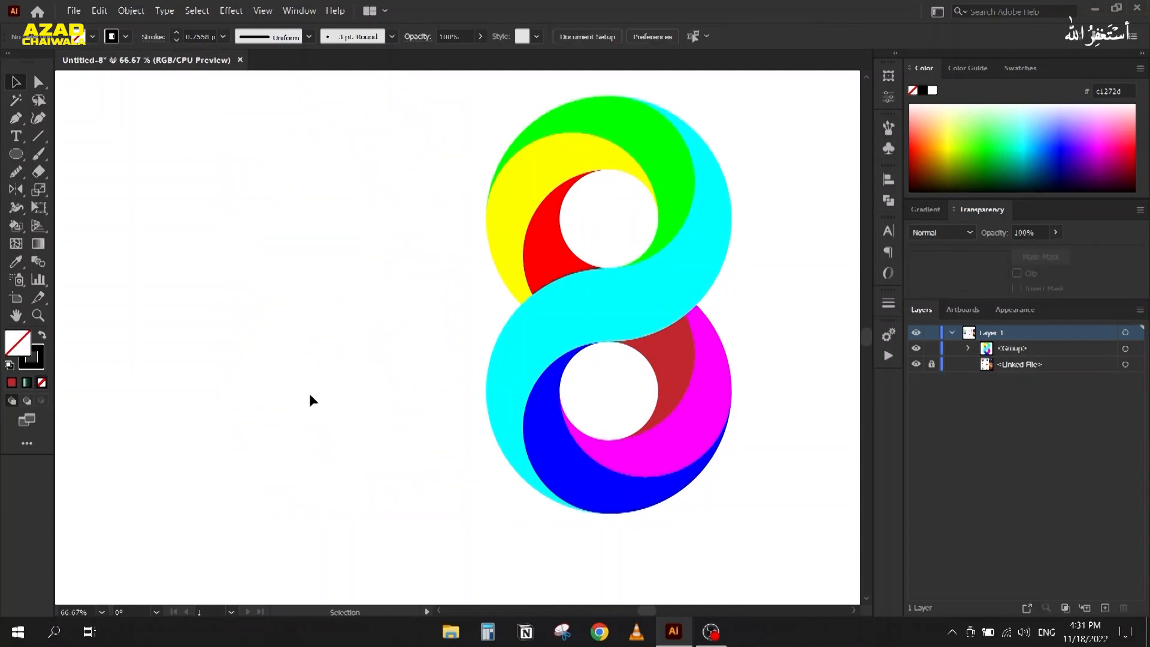
# Step: Move the coloured figure-8 back into place and ungroup it into individual paths
pyautogui.moveTo(632, 309); pyautogui.dragTo(487, 310)
pyautogui.rightClick(487, 310)
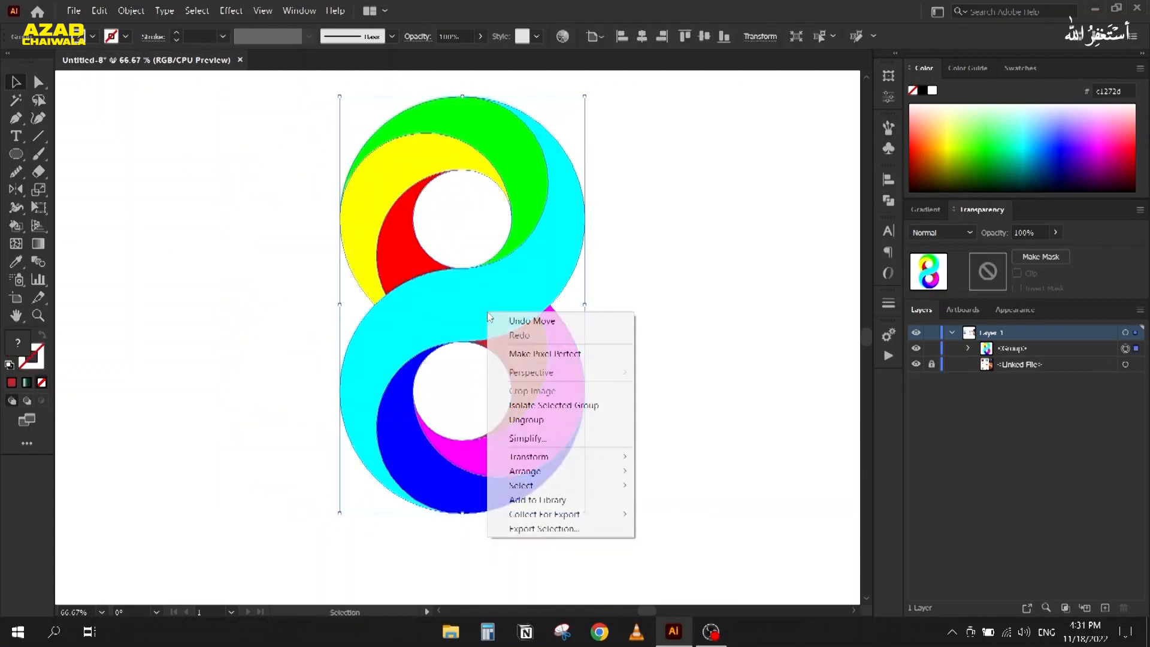
pyautogui.click(527, 418)
pyautogui.click(276, 309)
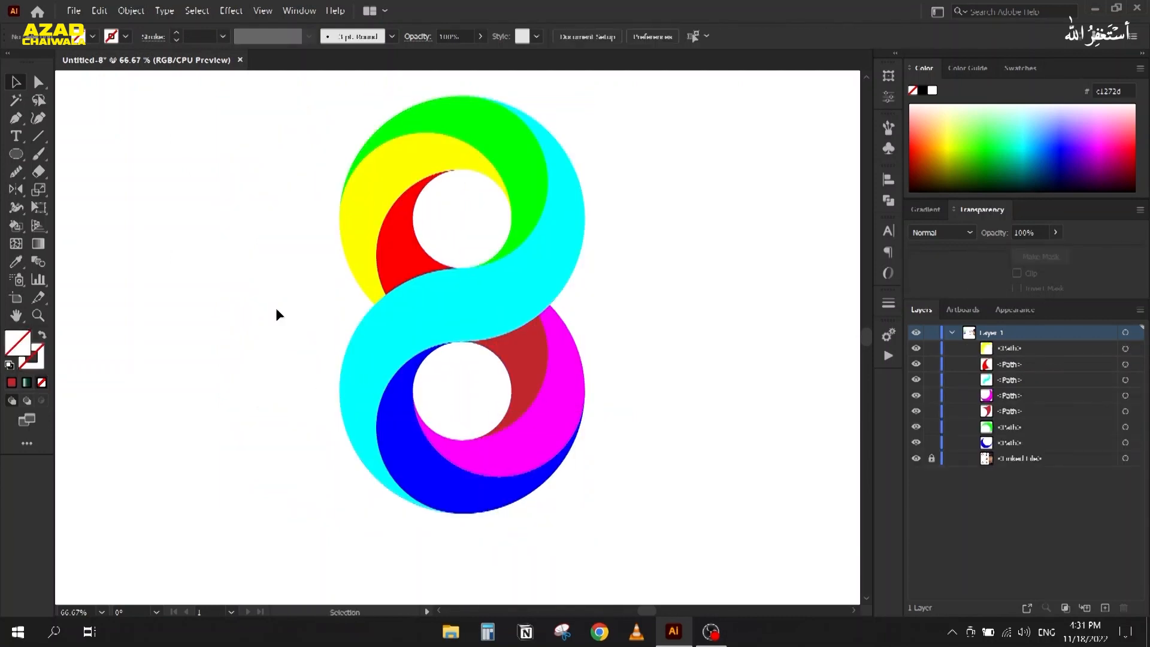
pyautogui.click(406, 238)
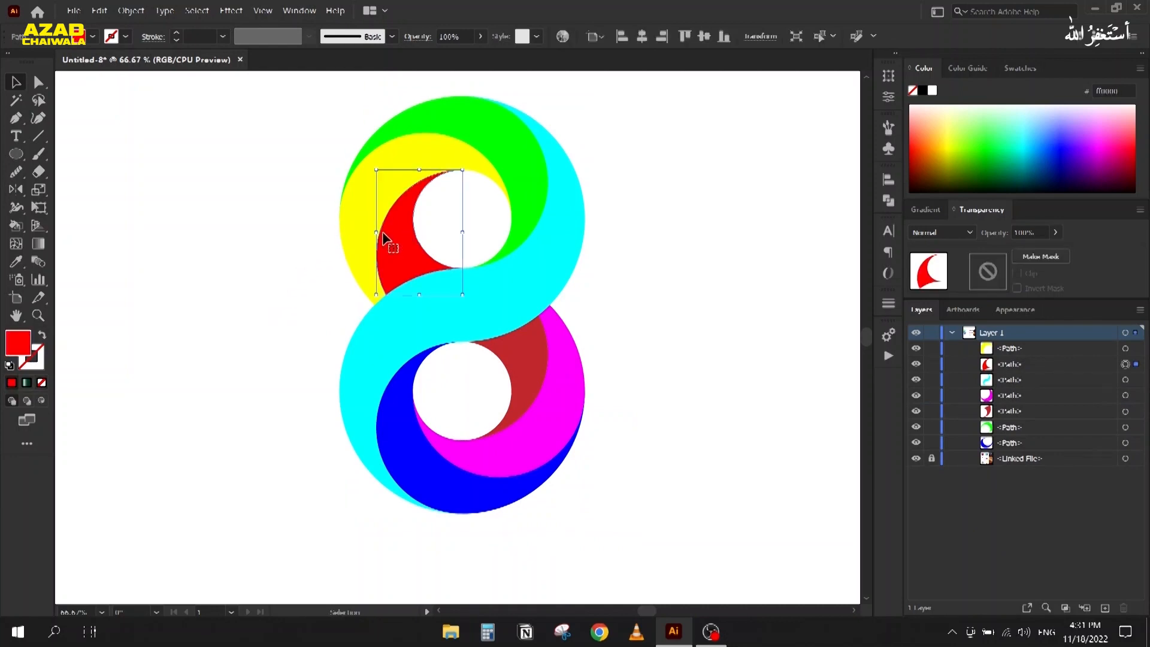
# Step: Apply the White, Black gradient preset to the red crescent
pyautogui.click(1014, 71)
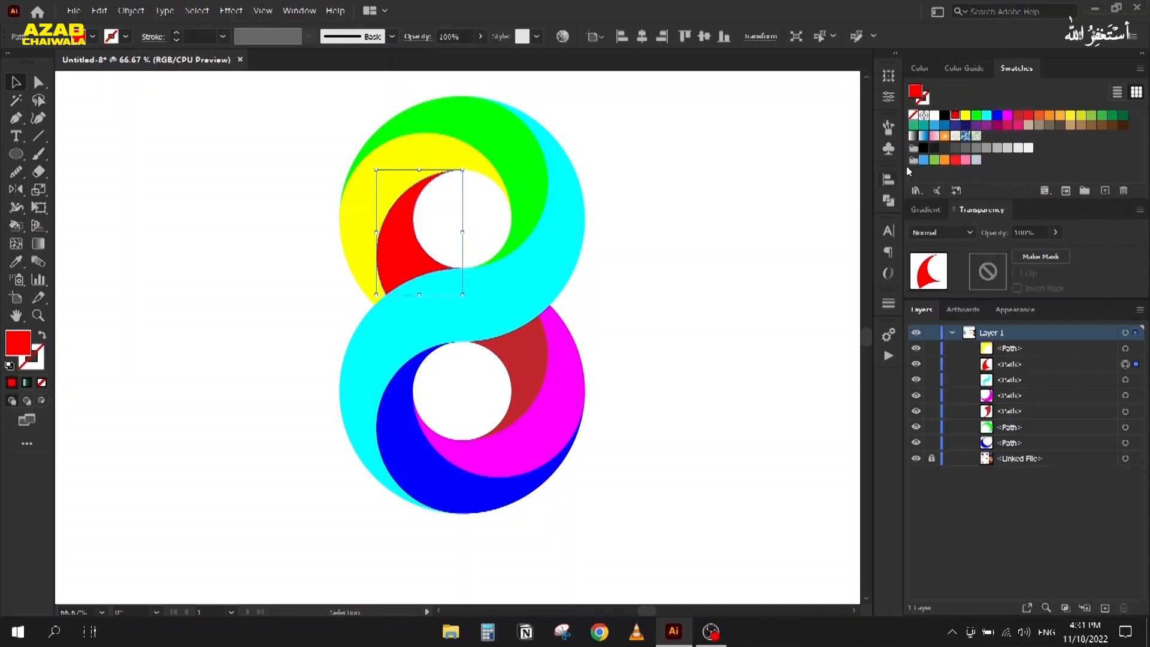
pyautogui.click(917, 211)
pyautogui.click(937, 235)
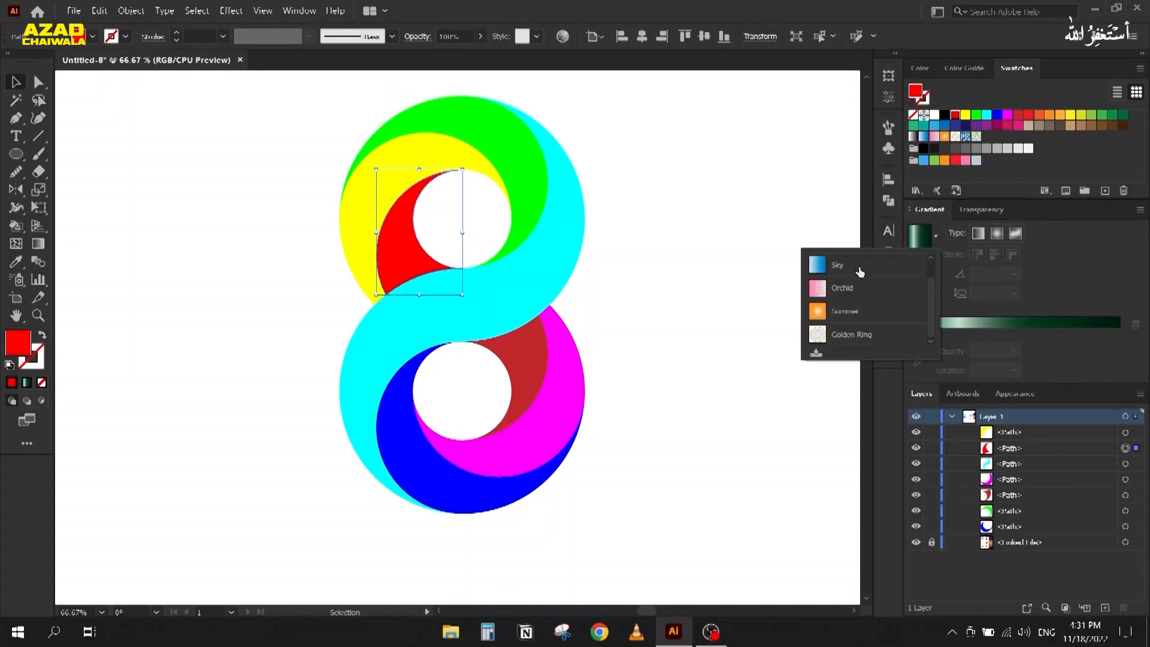
pyautogui.click(818, 269)
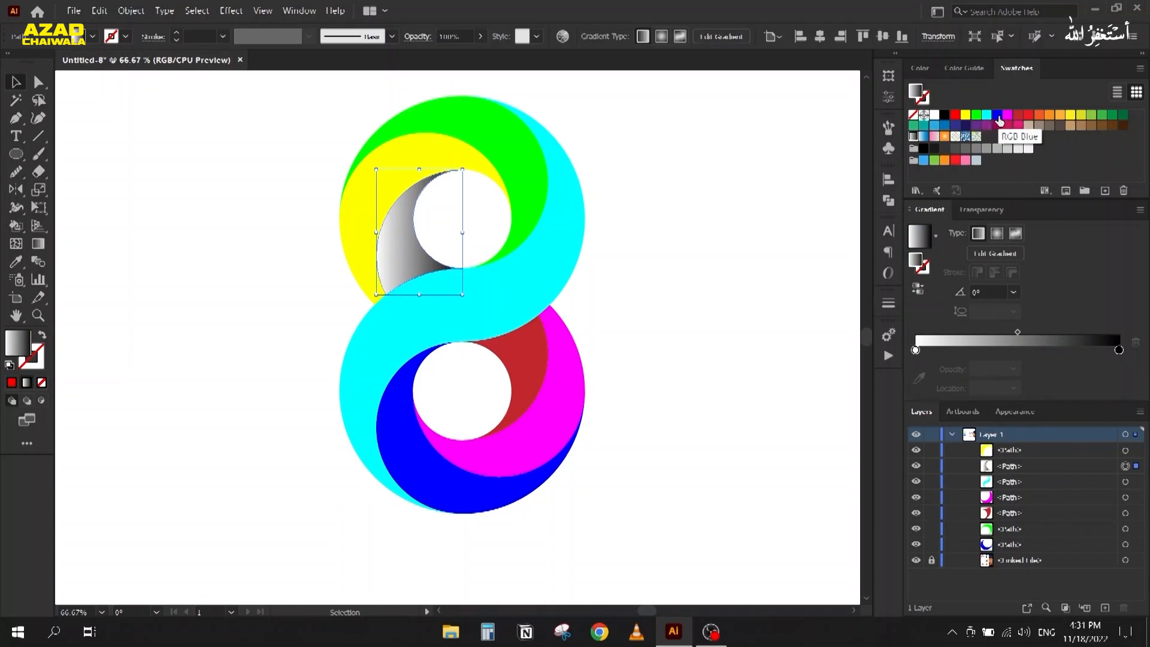
# Step: Set the gradient stops to magenta at the start and dark magenta at the end
pyautogui.moveTo(1115, 115)
pyautogui.mouseDown()
pyautogui.moveTo(917, 353)
pyautogui.moveTo(1048, 171)
pyautogui.moveTo(1113, 119)
pyautogui.mouseUp()
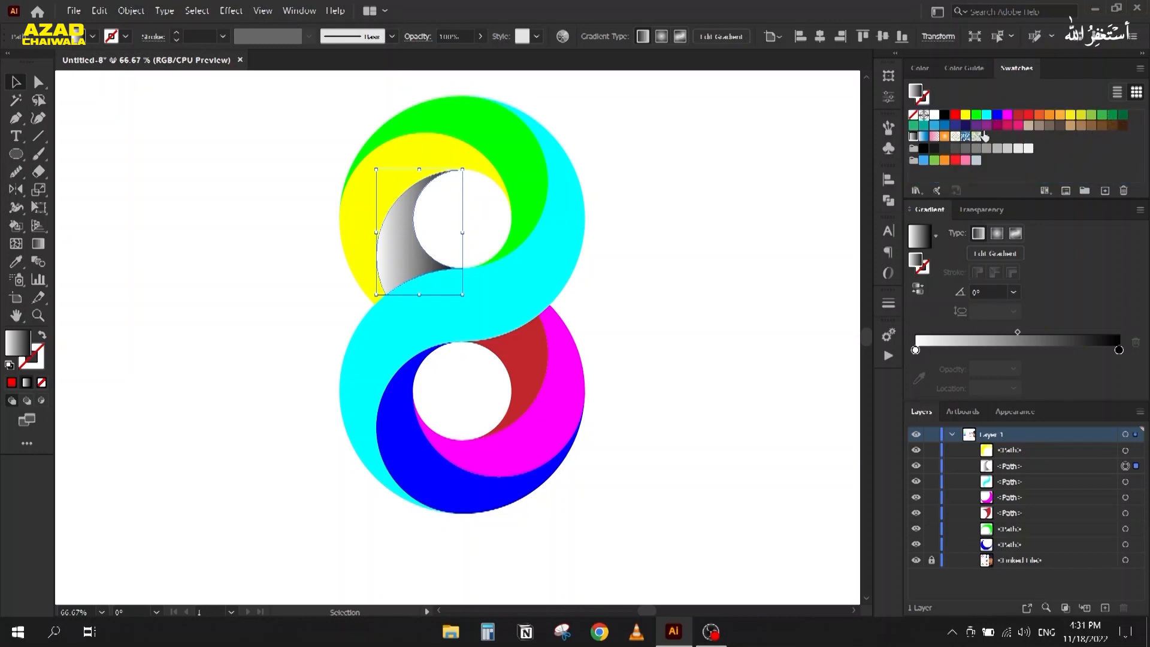
pyautogui.moveTo(1010, 122); pyautogui.dragTo(917, 351)
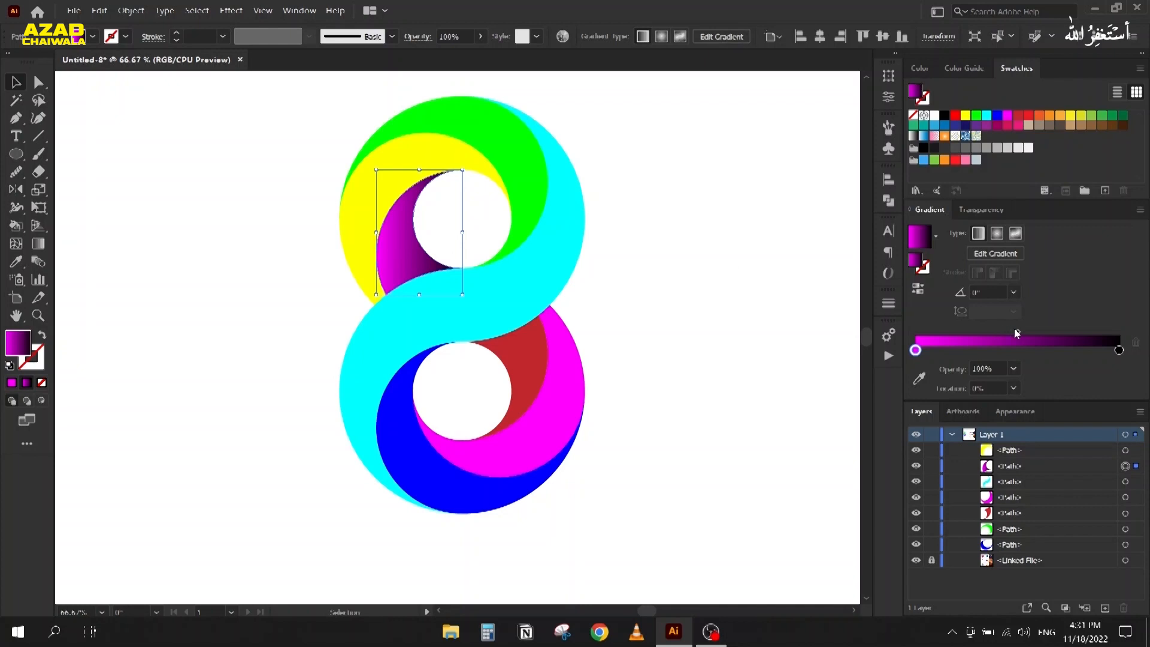
pyautogui.moveTo(997, 133); pyautogui.dragTo(1120, 354)
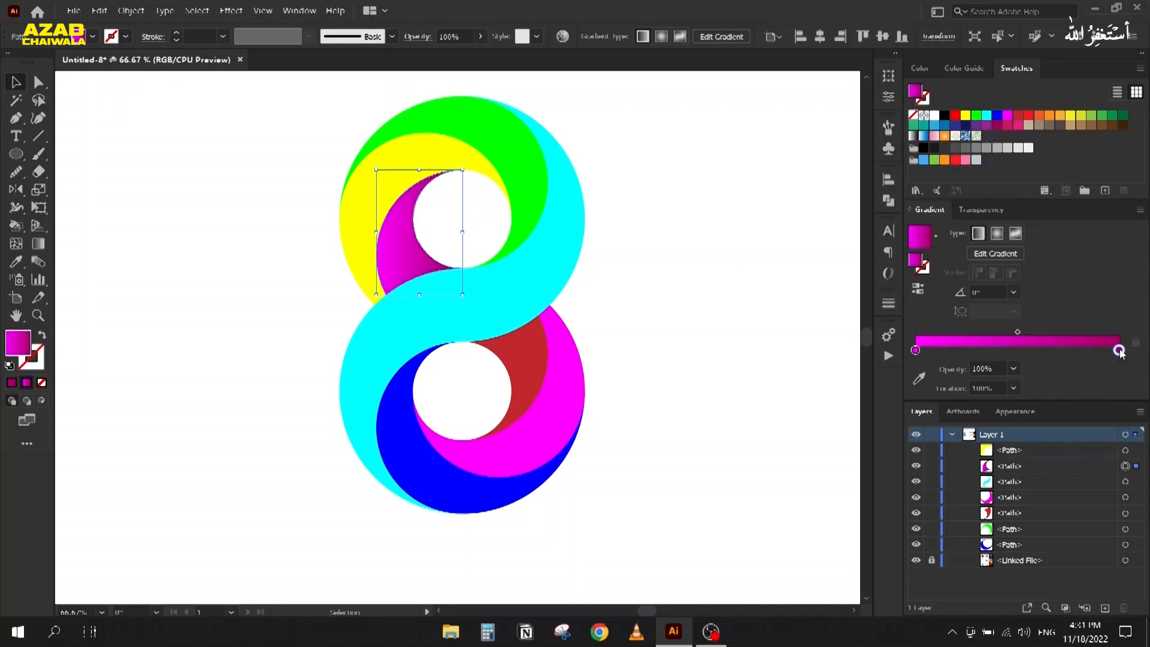
pyautogui.click(954, 69)
pyautogui.click(914, 93)
pyautogui.moveTo(948, 134); pyautogui.dragTo(1121, 358)
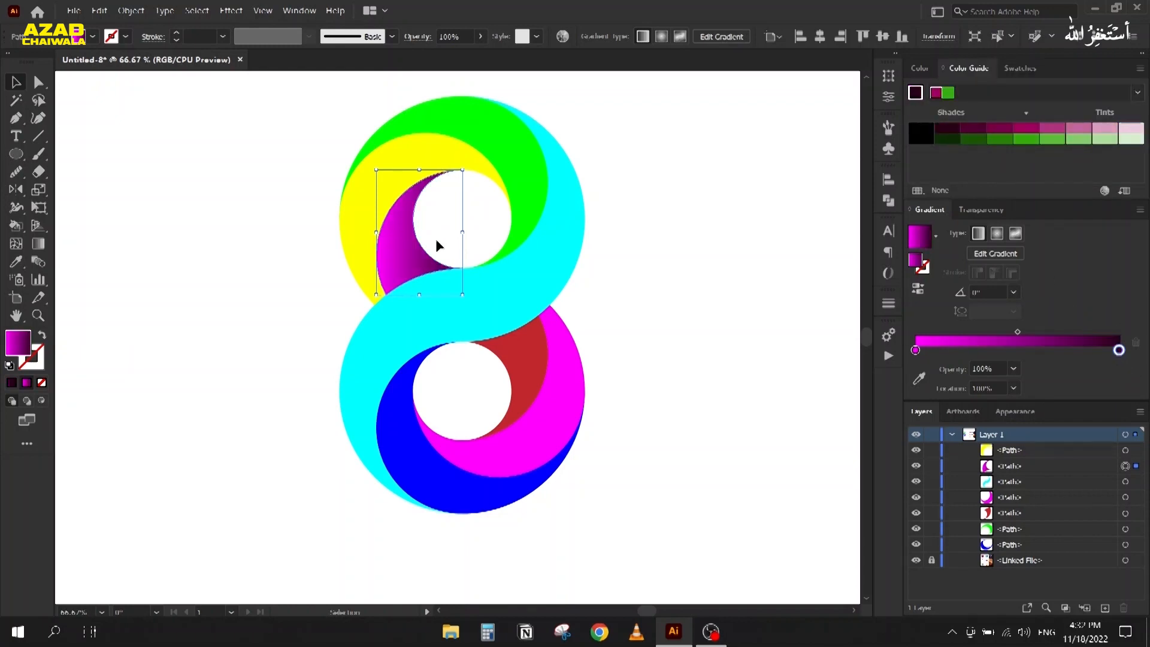
# Step: Run the crescent's gradient vertically upward with the Gradient tool
pyautogui.press('g')
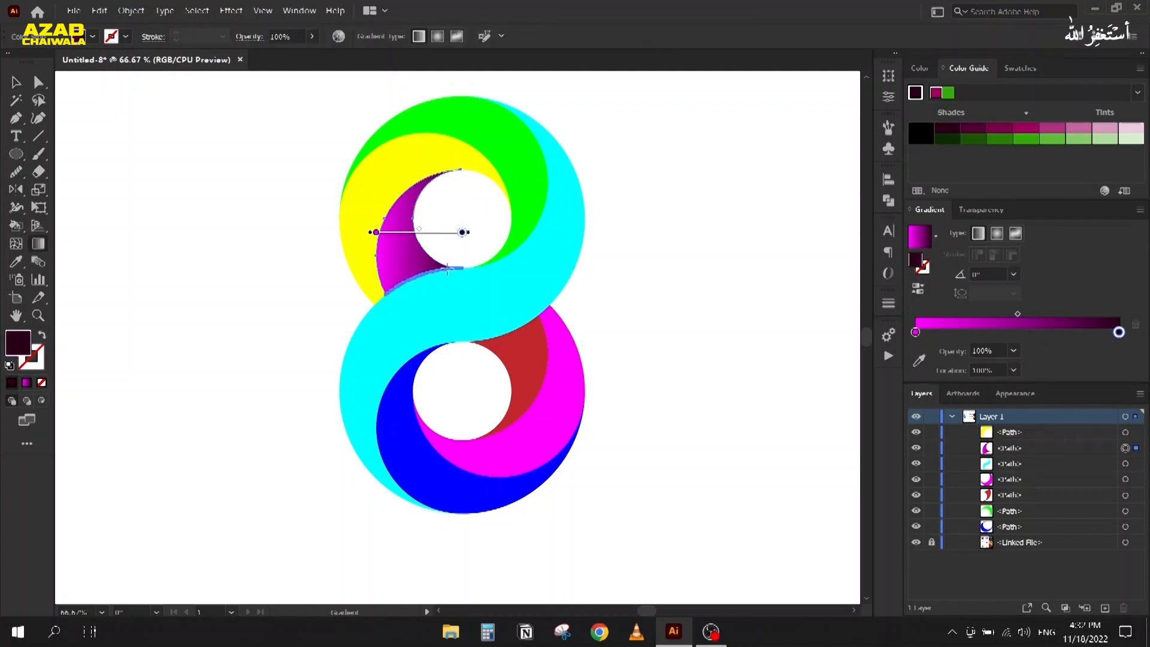
pyautogui.moveTo(459, 273); pyautogui.dragTo(462, 176)
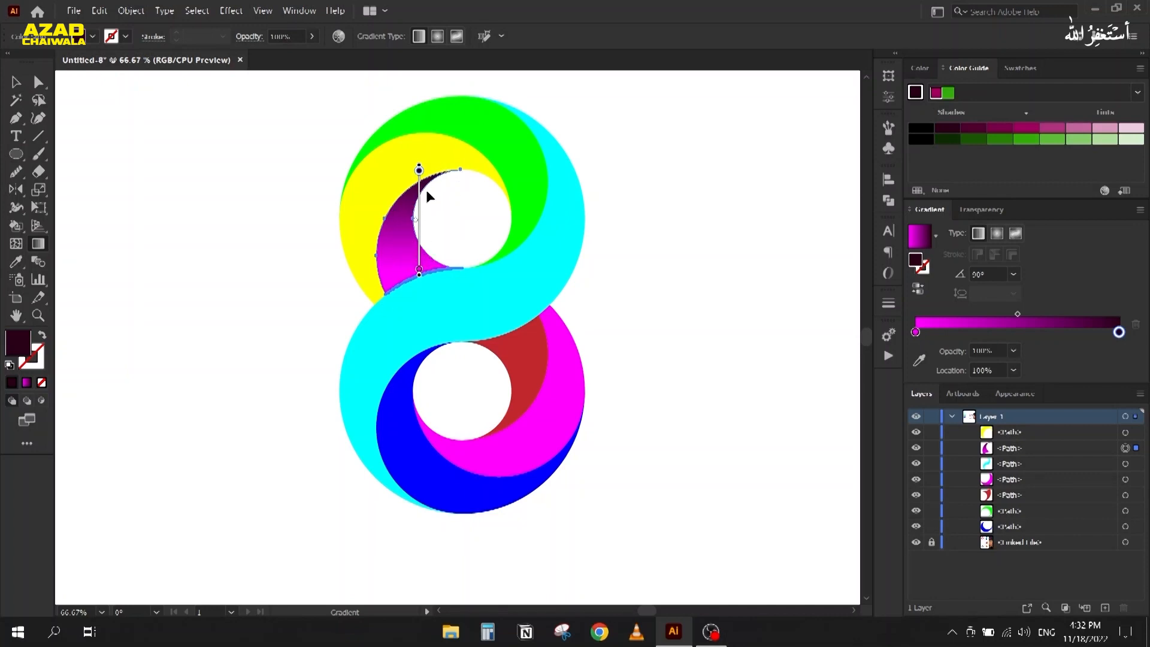
pyautogui.press('v')
pyautogui.click(371, 177)
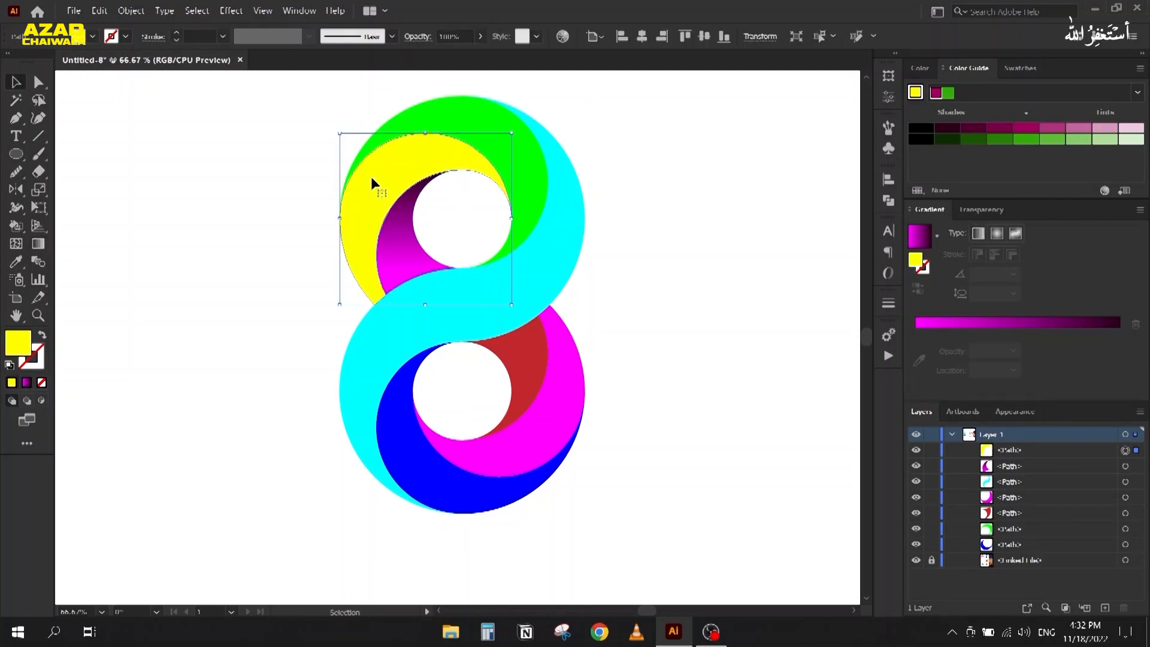
# Step: Copy the magenta gradient onto the yellow crescent and angle it lower-left to upper-right
pyautogui.press('i')
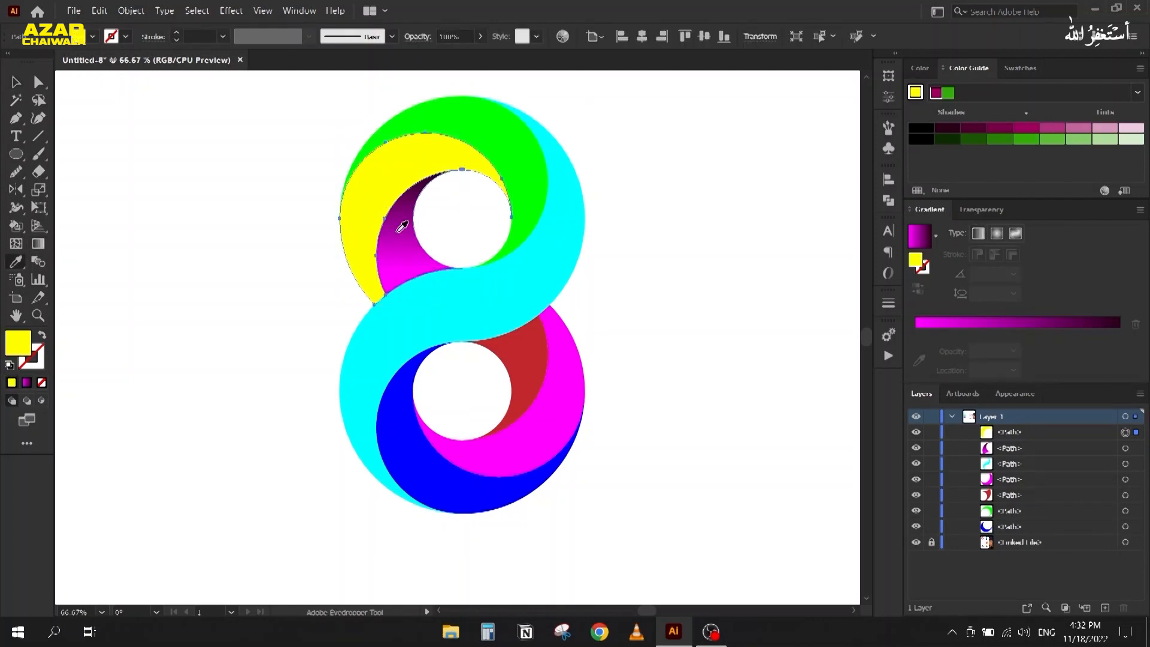
pyautogui.click(403, 226)
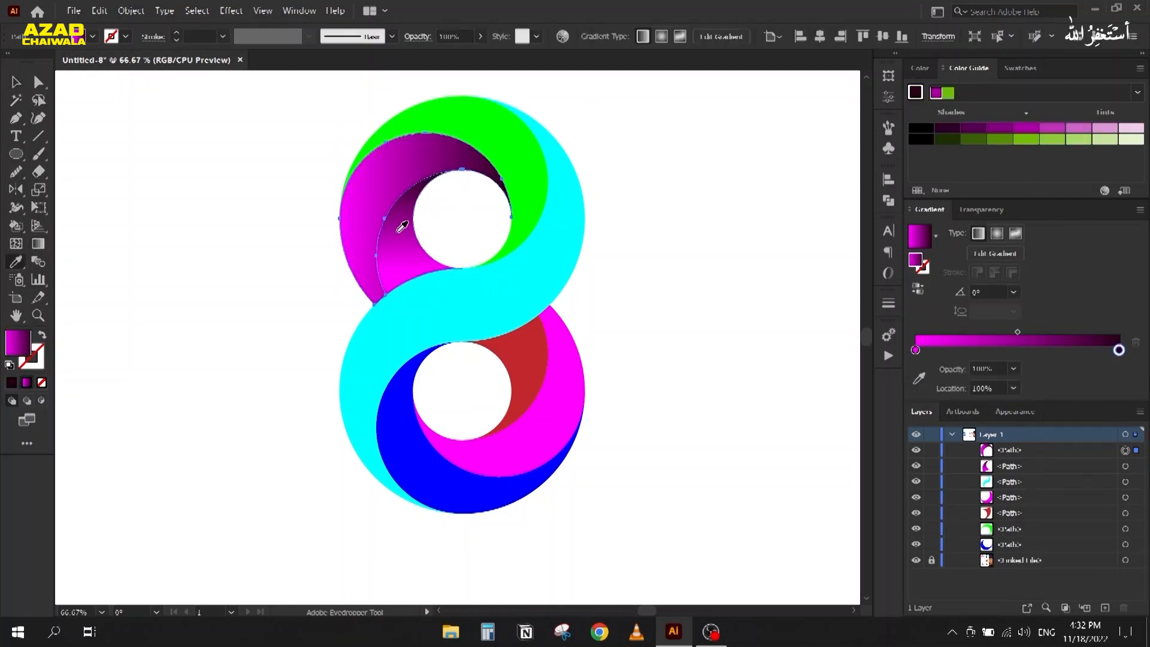
pyautogui.press('g')
pyautogui.moveTo(384, 296); pyautogui.dragTo(510, 213)
pyautogui.moveTo(443, 253); pyautogui.dragTo(441, 256)
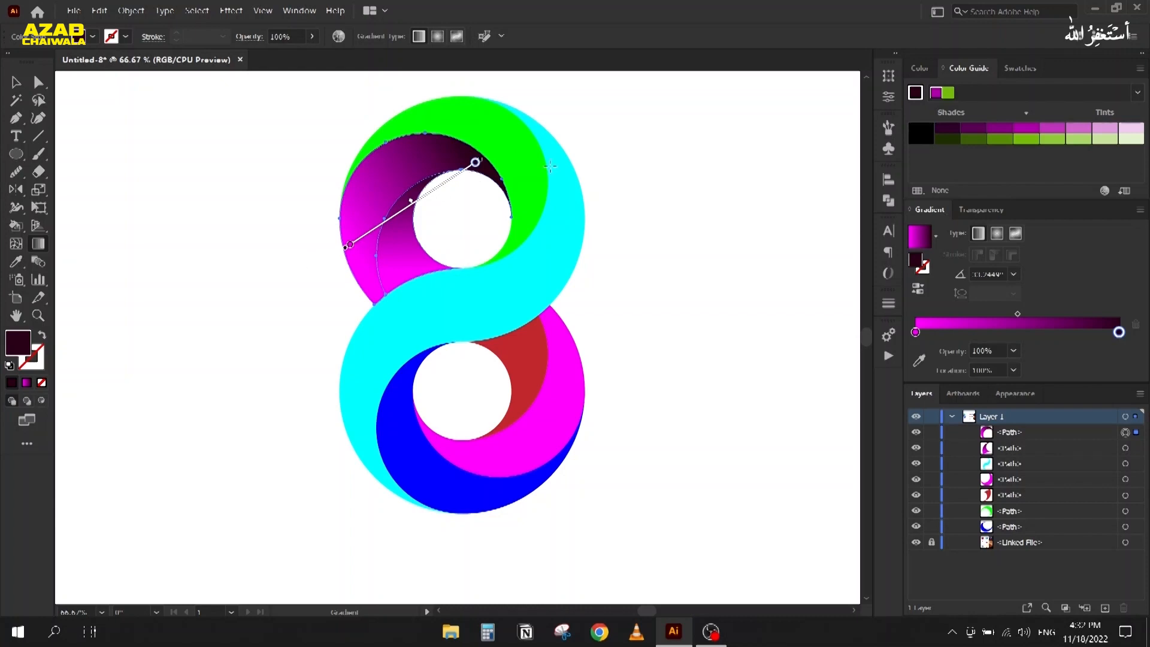
pyautogui.press('v')
# Step: Give the green top shape the magenta gradient, angled diagonally
pyautogui.click(450, 113)
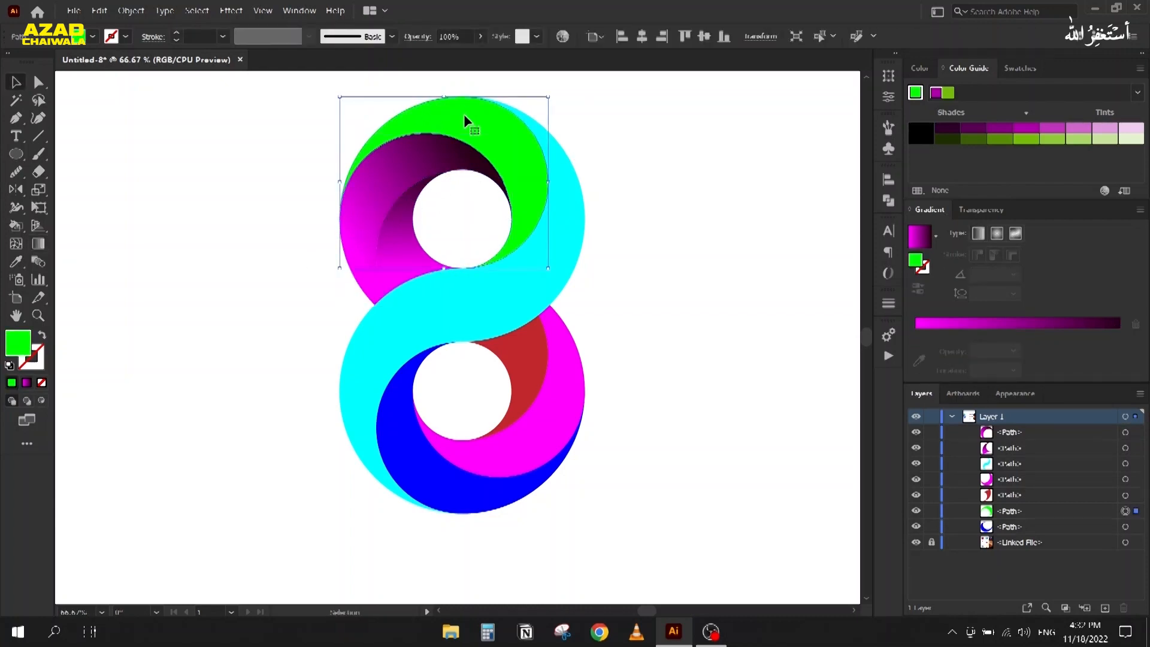
pyautogui.press('i')
pyautogui.click(397, 168)
pyautogui.press('v')
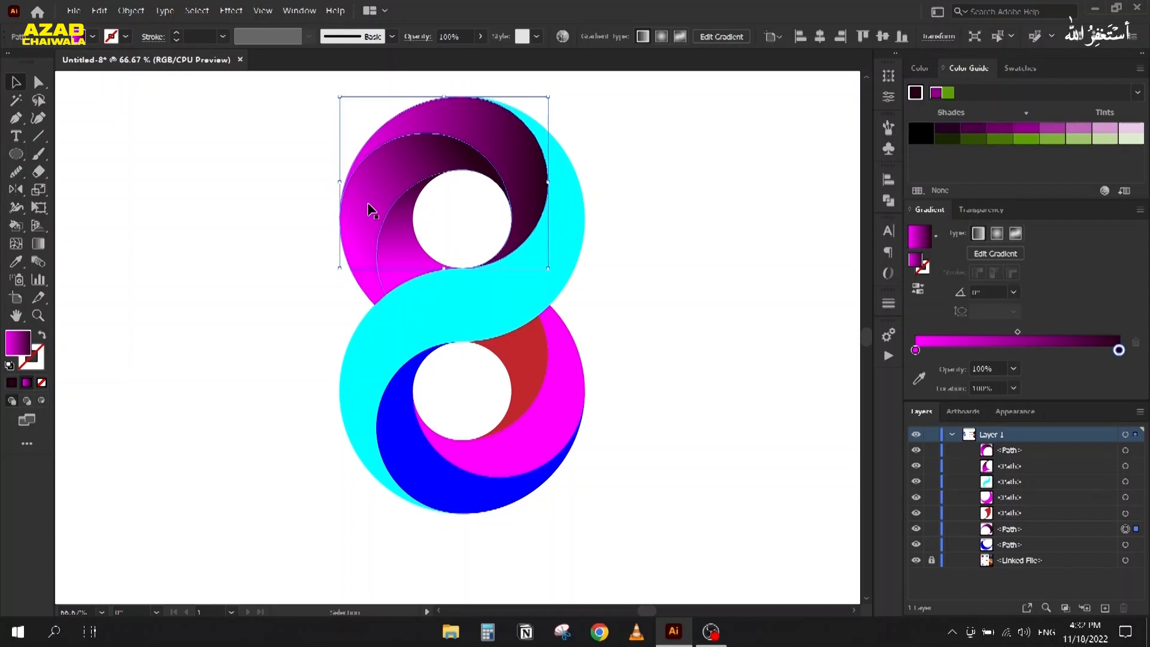
pyautogui.press('g')
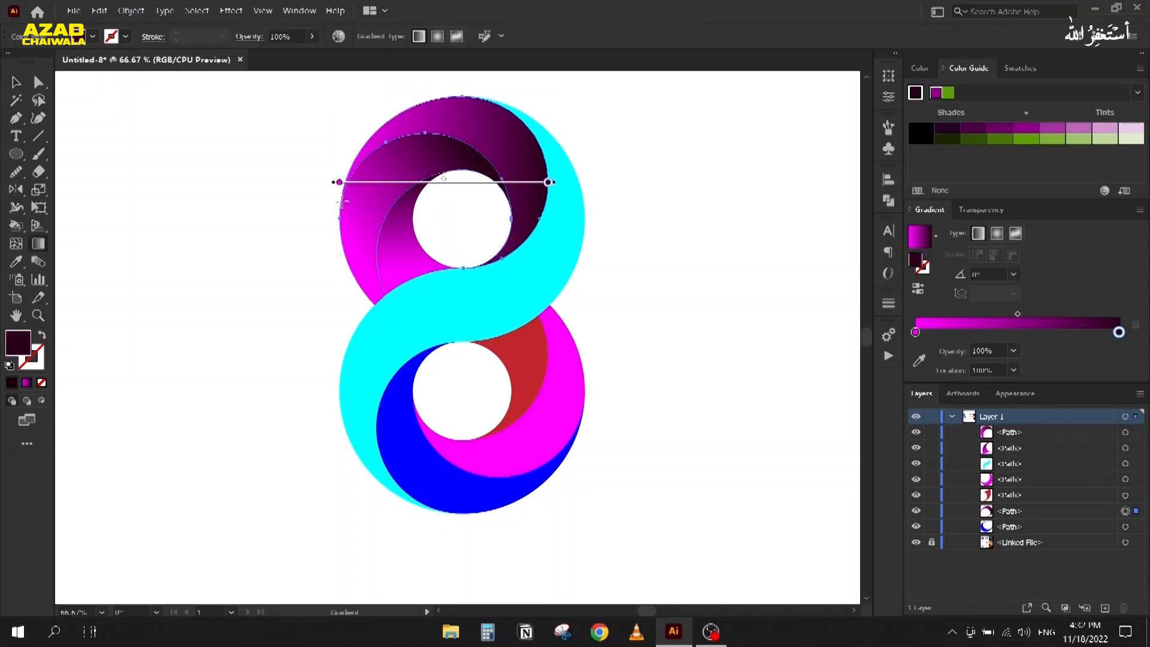
pyautogui.moveTo(352, 162); pyautogui.dragTo(489, 265)
pyautogui.press('v')
pyautogui.click(194, 216)
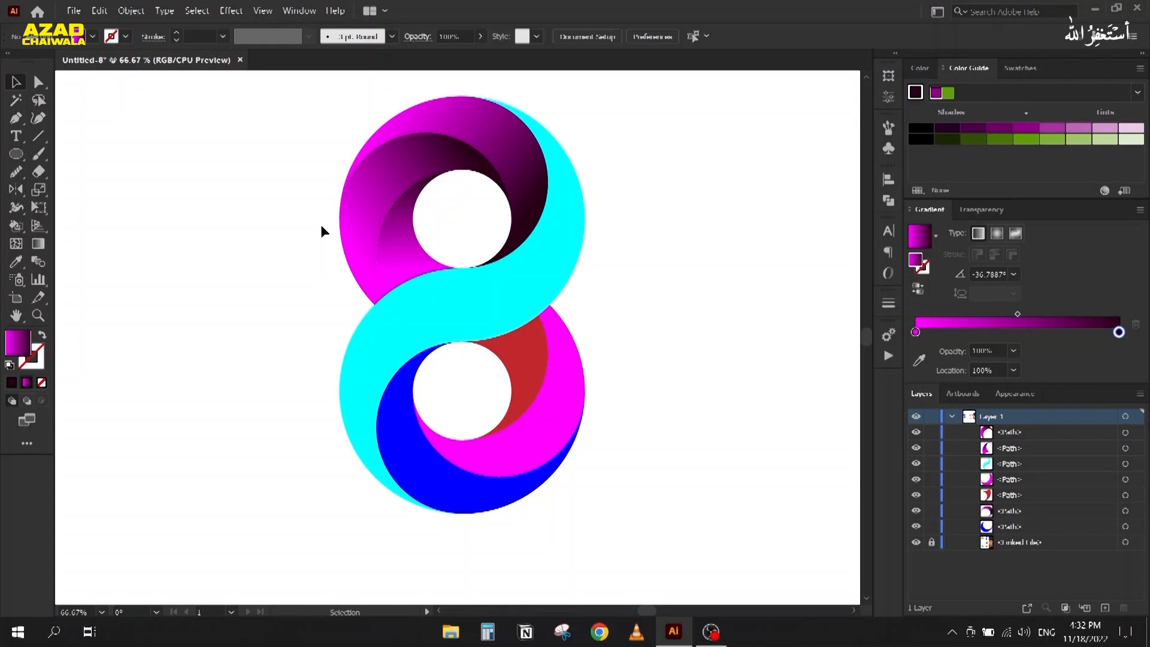
# Step: Give the red lower-loop piece the gradient, running vertically downward
pyautogui.click(510, 367)
pyautogui.press('i')
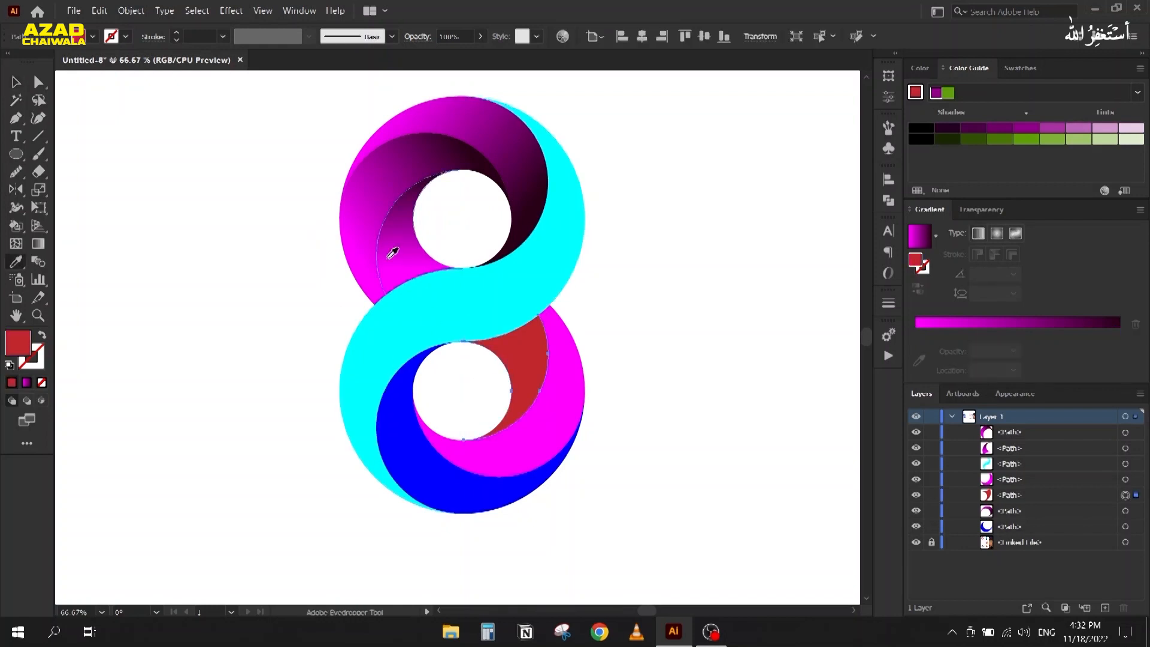
pyautogui.click(389, 256)
pyautogui.press('g')
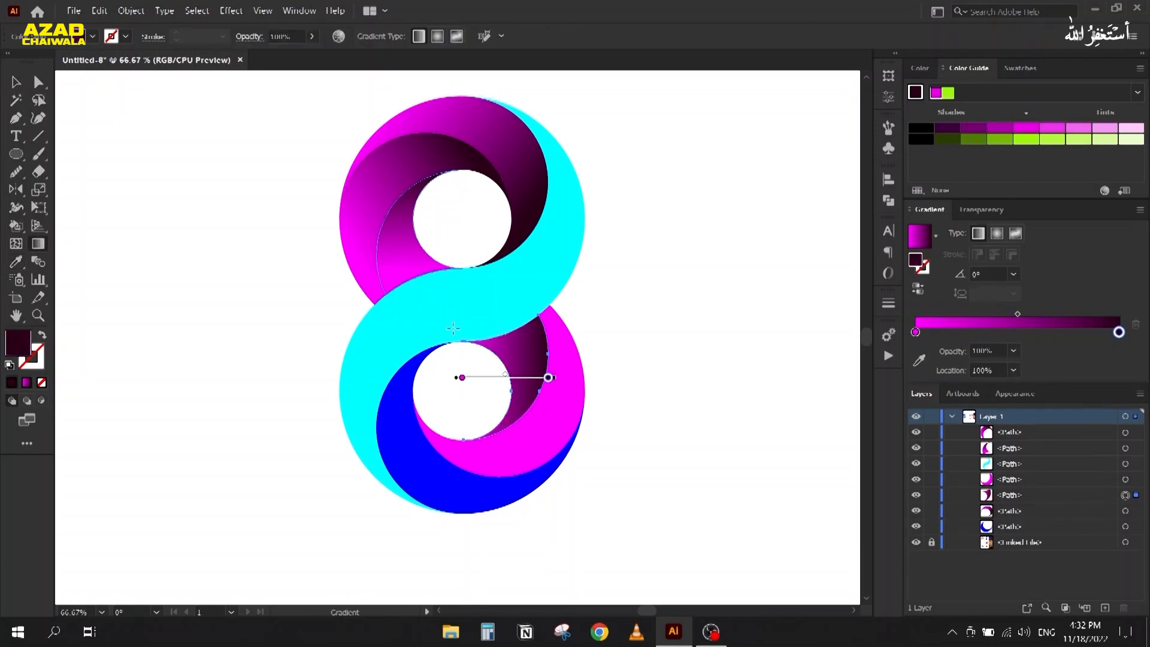
pyautogui.moveTo(465, 340); pyautogui.dragTo(465, 437)
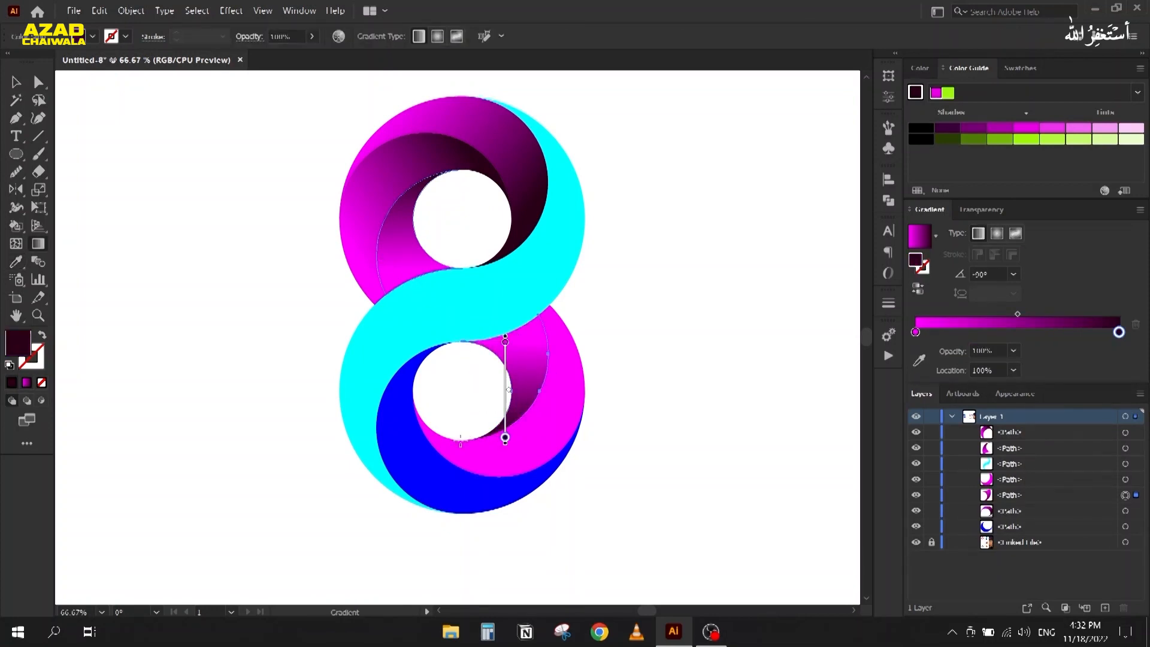
pyautogui.press('v')
# Step: Give the magenta lower piece the gradient, angled upper right to lower left
pyautogui.click(556, 404)
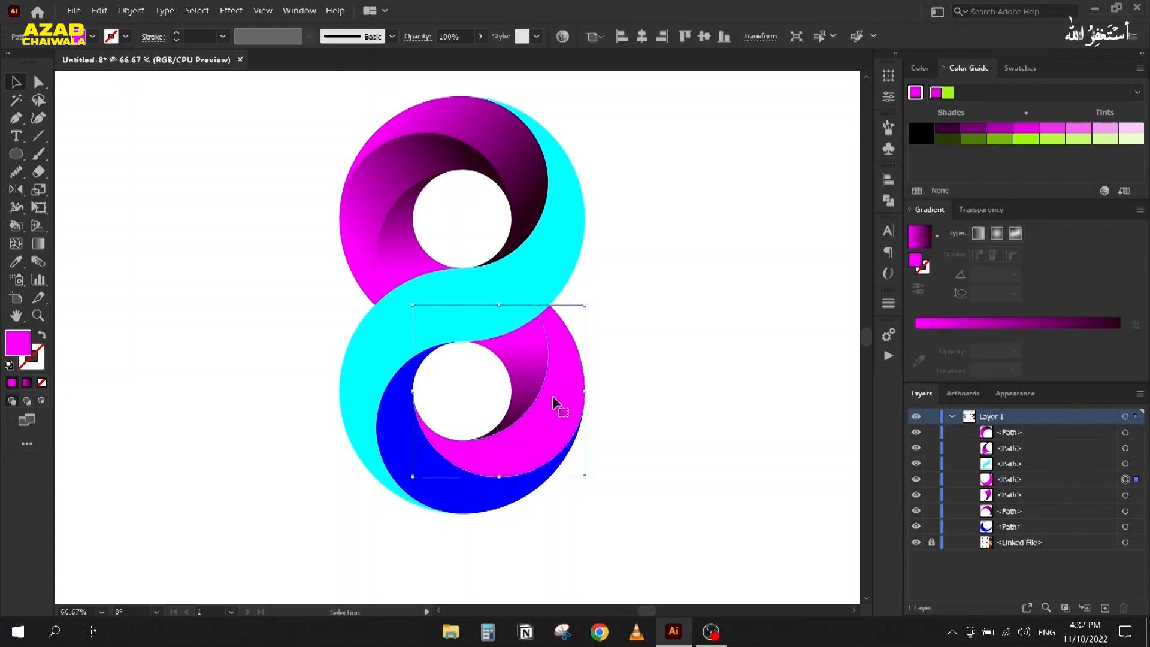
pyautogui.press('i')
pyautogui.click(532, 358)
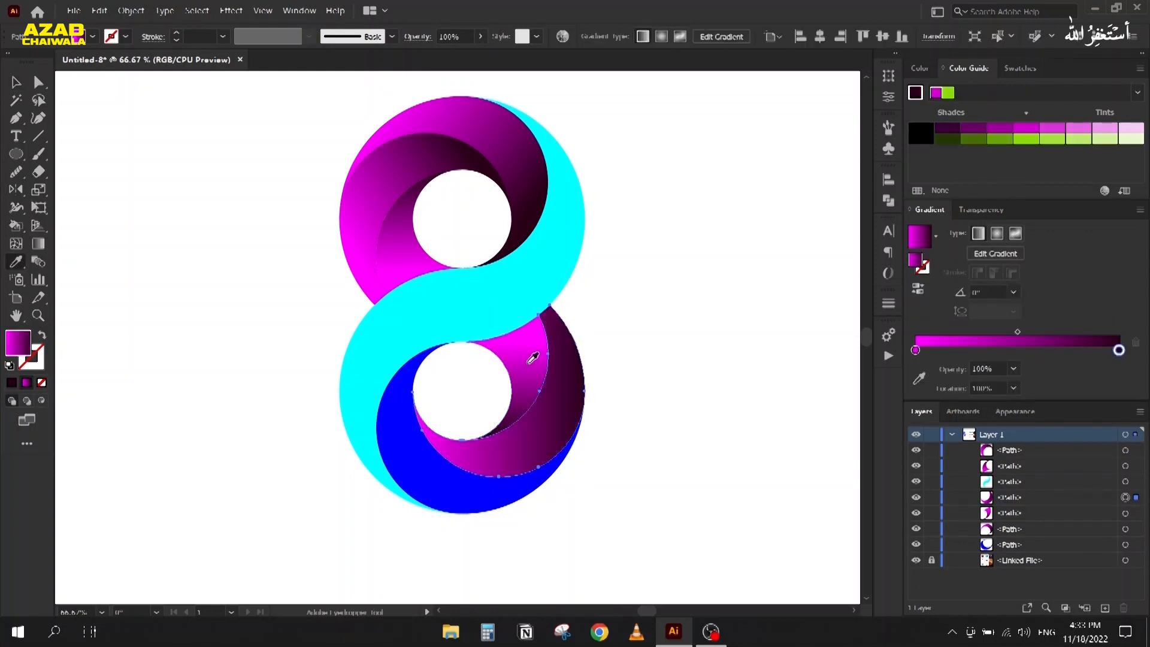
pyautogui.press('g')
pyautogui.moveTo(541, 312); pyautogui.dragTo(381, 477)
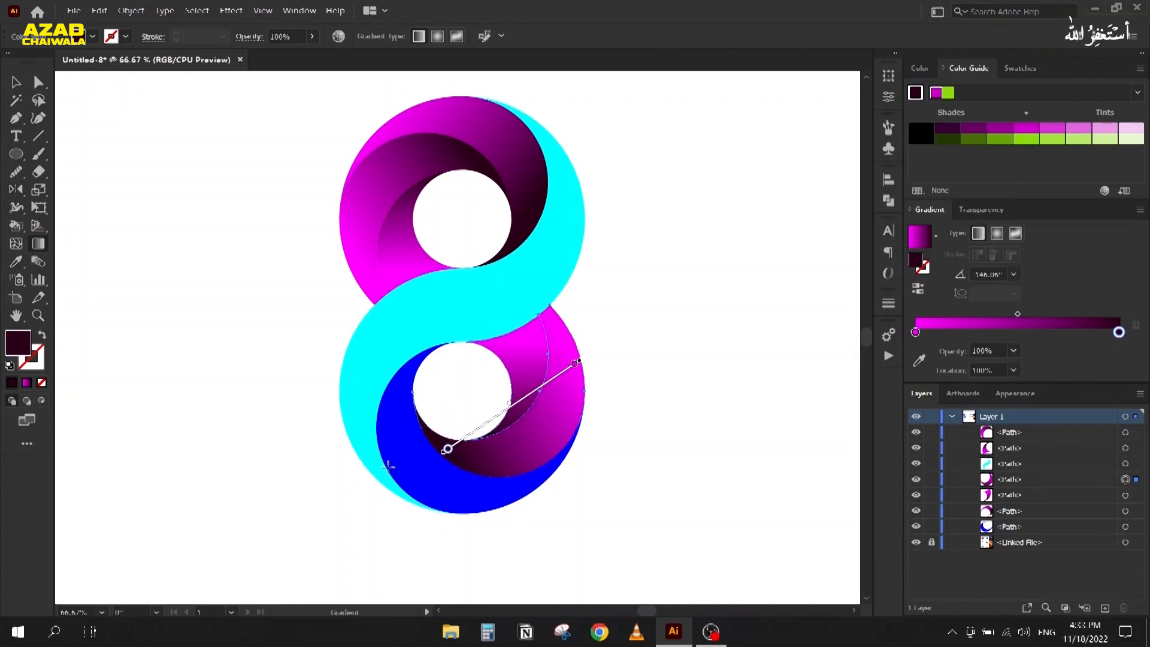
pyautogui.press('v')
# Step: Give the blue piece the gradient, shading magenta on the right to dark on the left
pyautogui.click(412, 474)
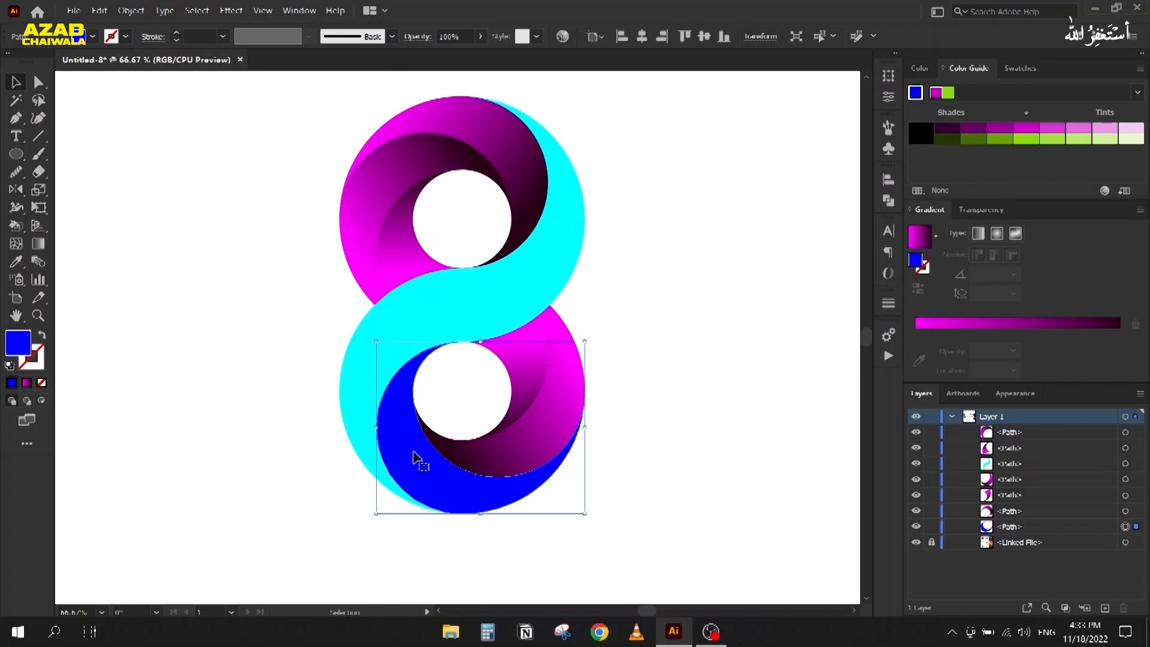
pyautogui.press('i')
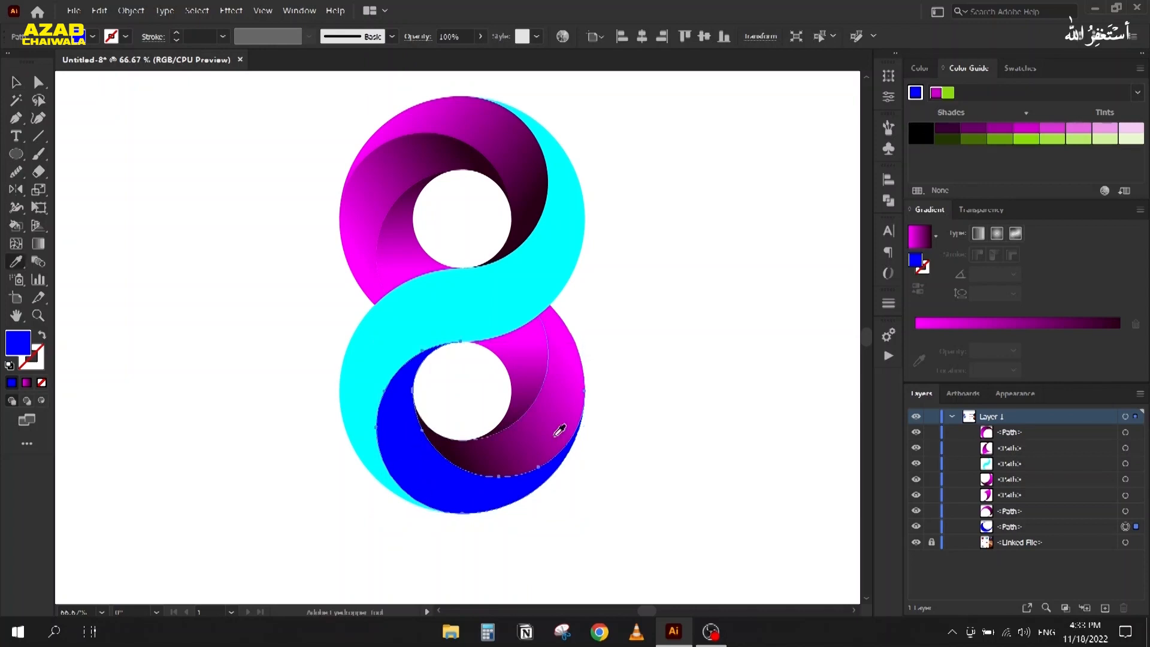
pyautogui.click(557, 432)
pyautogui.press('g')
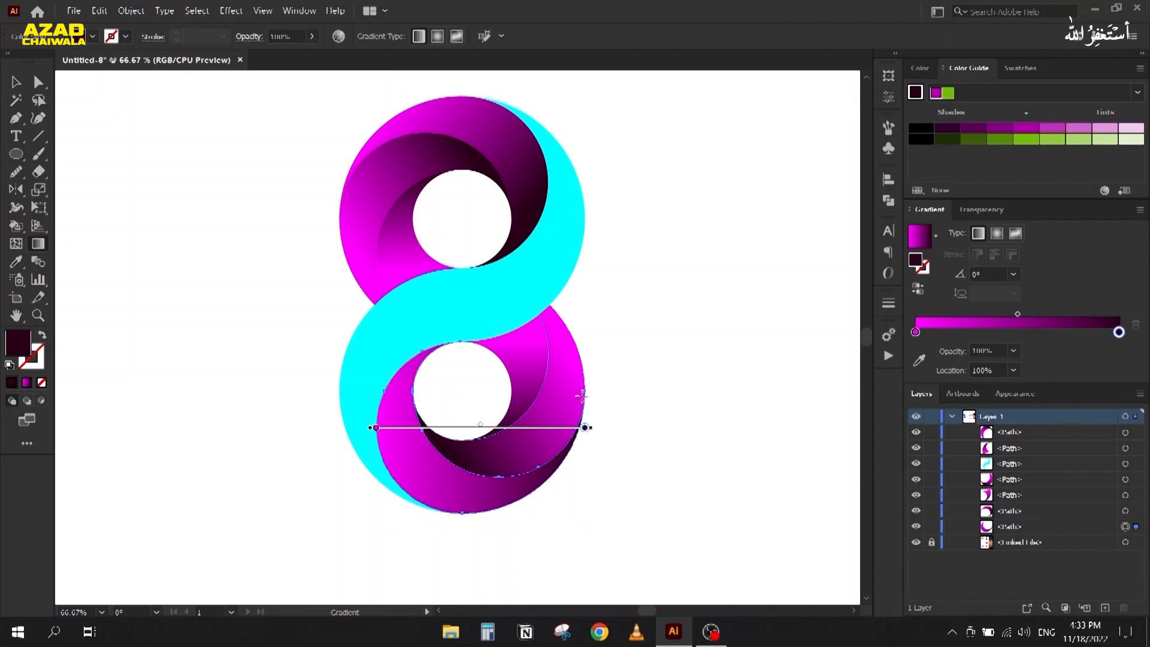
pyautogui.moveTo(582, 414); pyautogui.dragTo(458, 348)
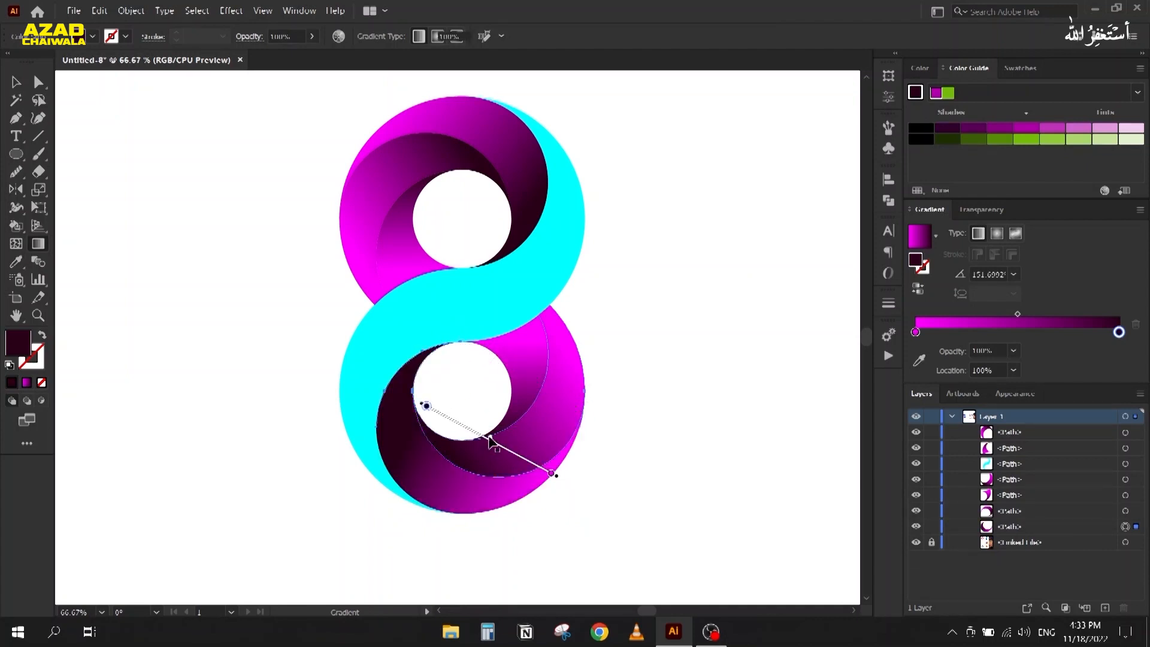
pyautogui.press('v')
# Step: Copy the neighbouring magenta gradient onto the cyan crossing band
pyautogui.click(483, 309)
pyautogui.press('i')
pyautogui.click(535, 357)
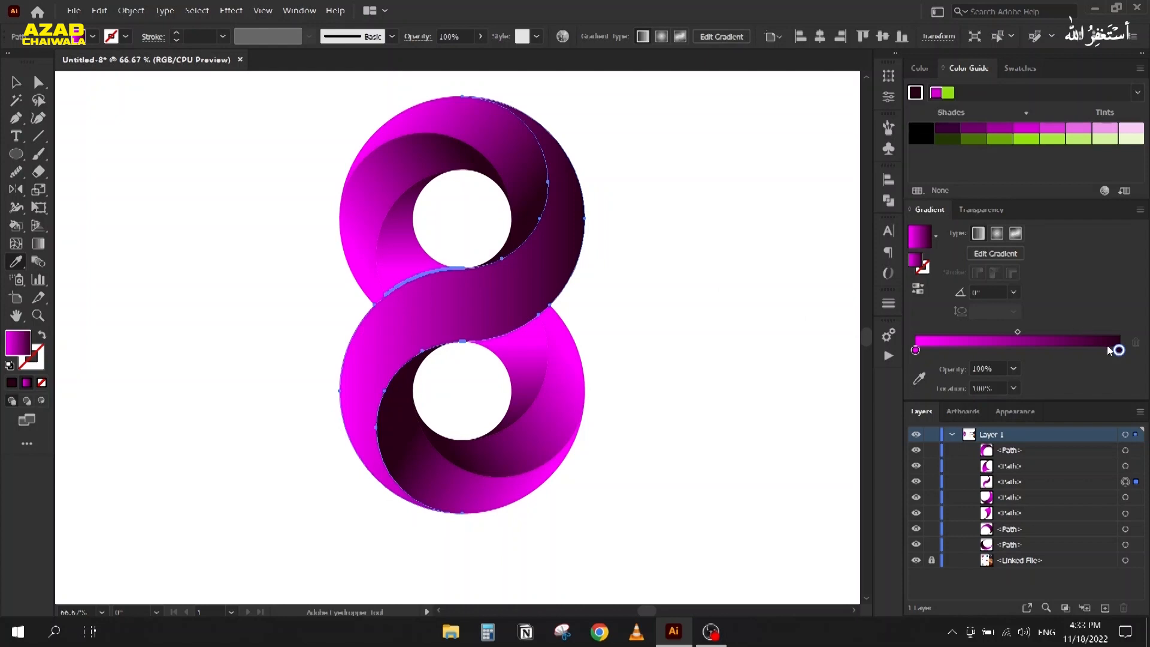
# Step: Move the band's magenta stop to 50%, add a dark stop at 0%, and run it vertically top to bottom
pyautogui.click(915, 350)
pyautogui.click(941, 389)
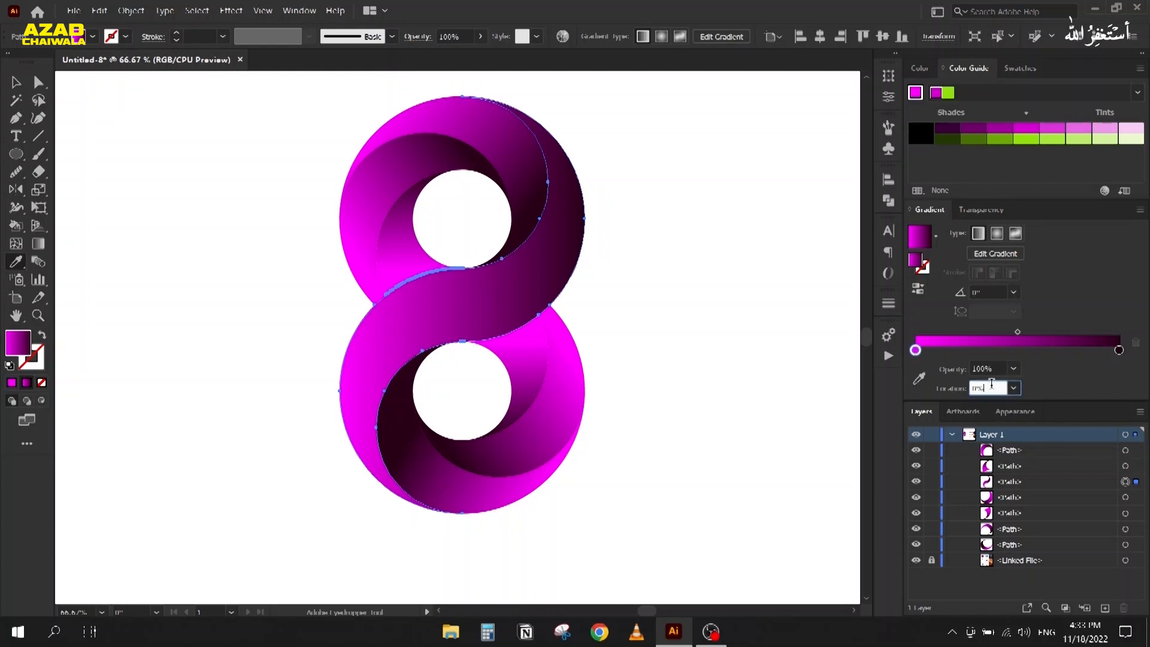
pyautogui.write('50')
pyautogui.press('Return')
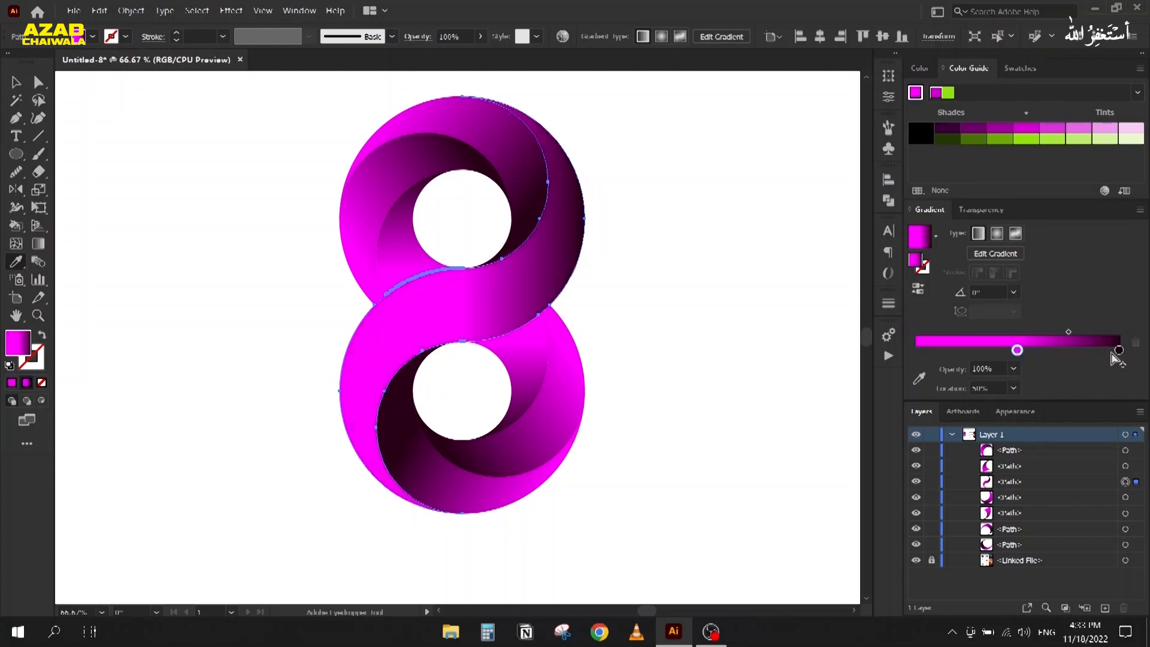
pyautogui.moveTo(1120, 350); pyautogui.dragTo(916, 349)
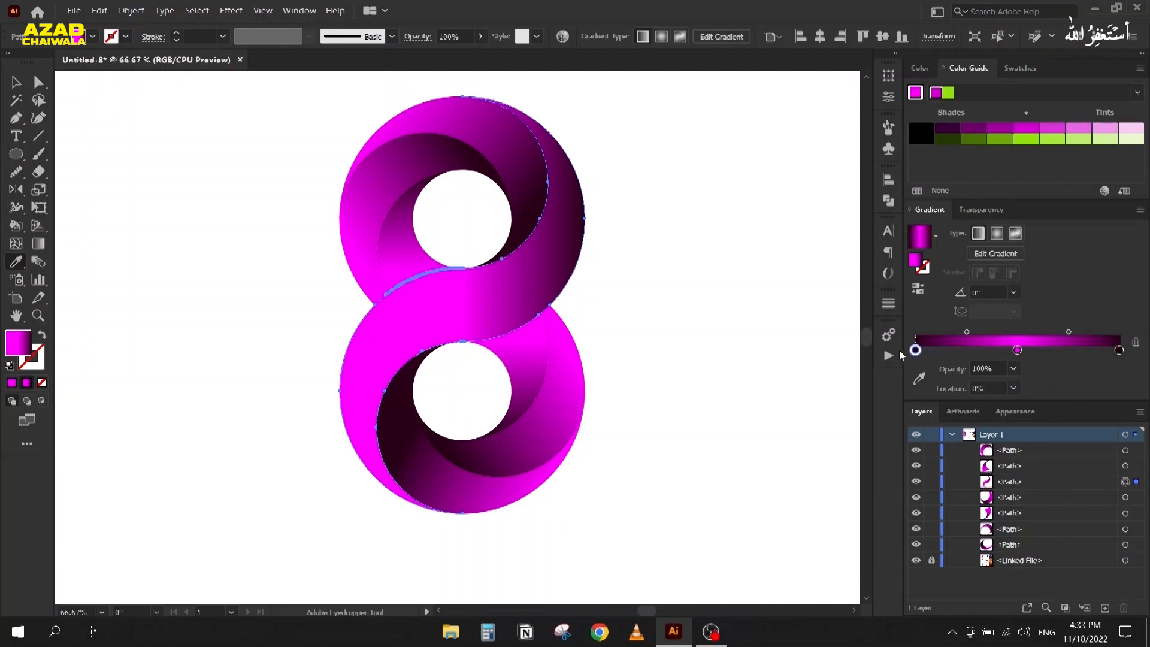
pyautogui.press('g')
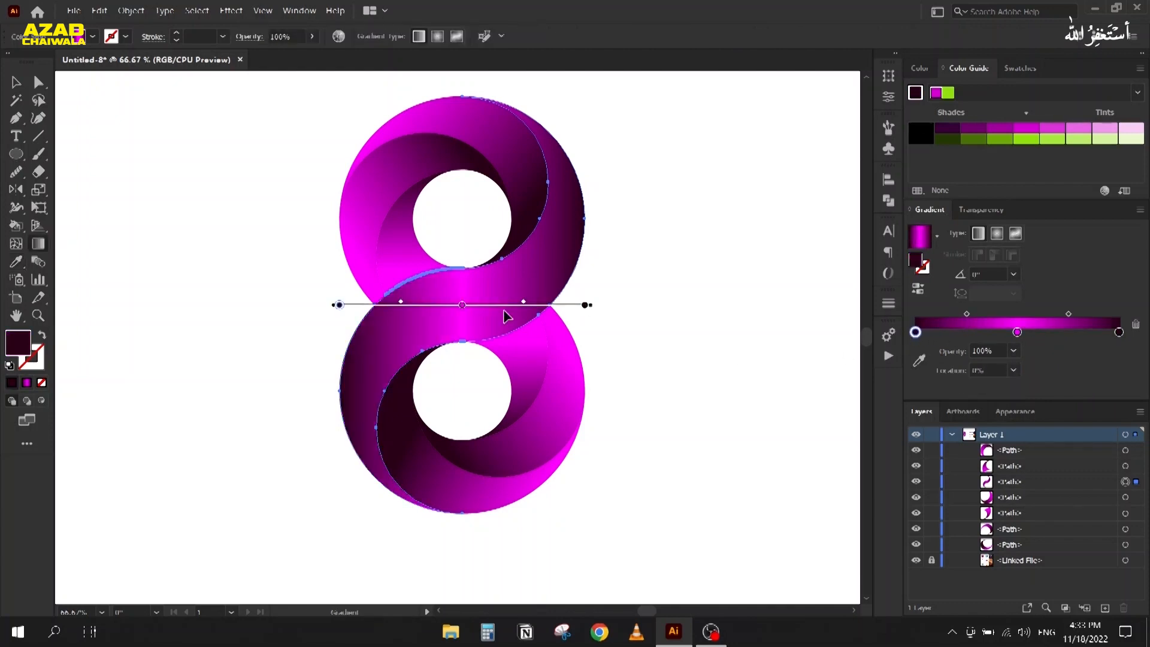
pyautogui.moveTo(462, 97); pyautogui.dragTo(473, 513)
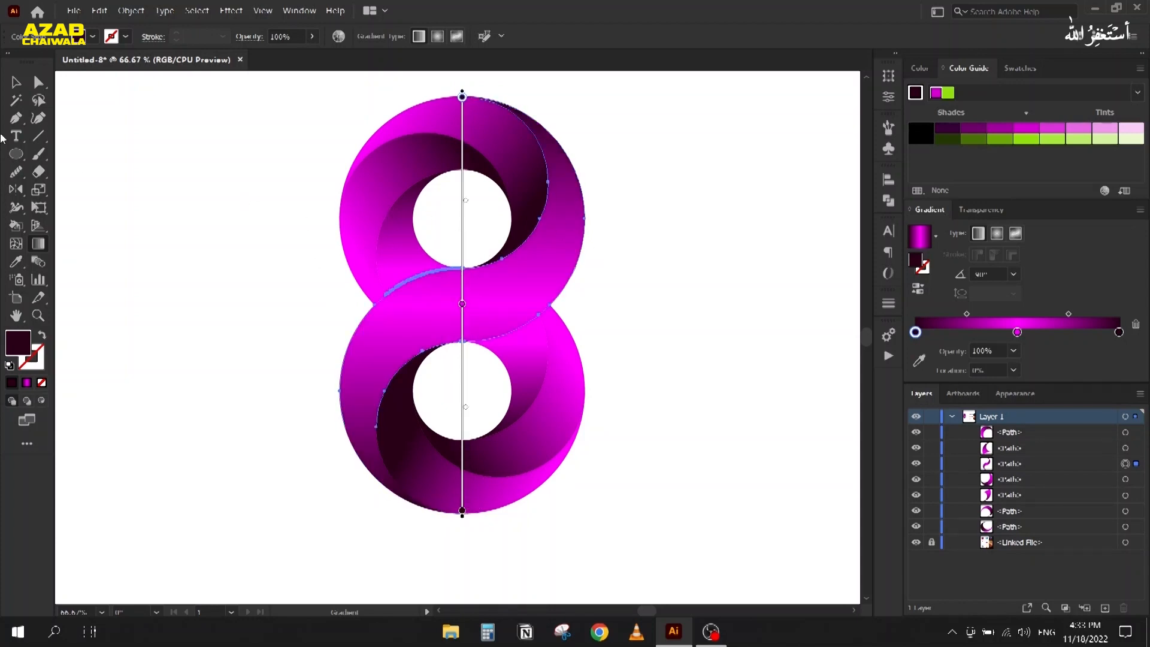
pyautogui.click(15, 82)
pyautogui.click(211, 345)
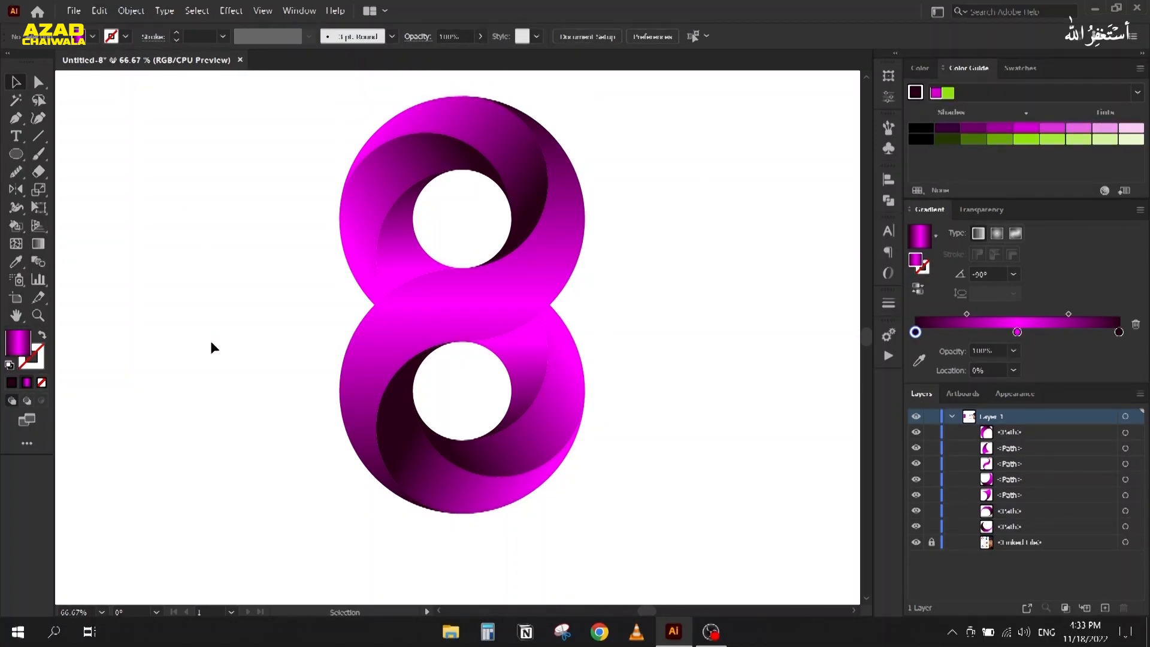
# Step: Marquee-select every piece of the figure-8, delete it, and pan toward the reference images
pyautogui.scroll(1, 290, 247)
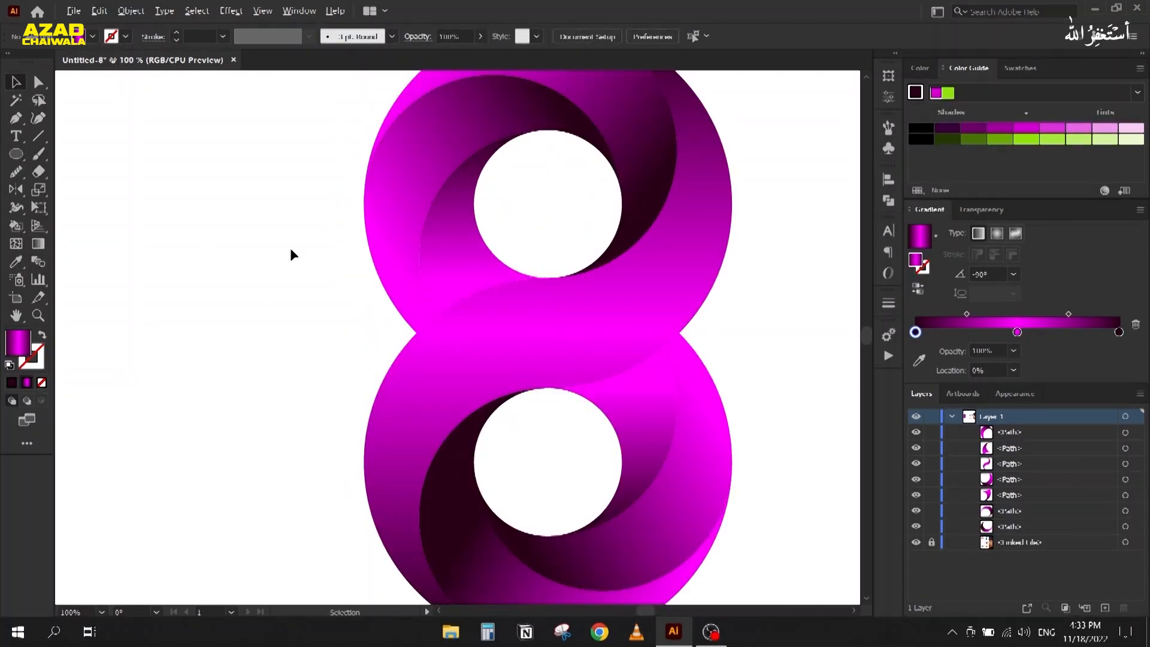
pyautogui.scroll(-2, 290, 247)
pyautogui.scroll(-1, 291, 249)
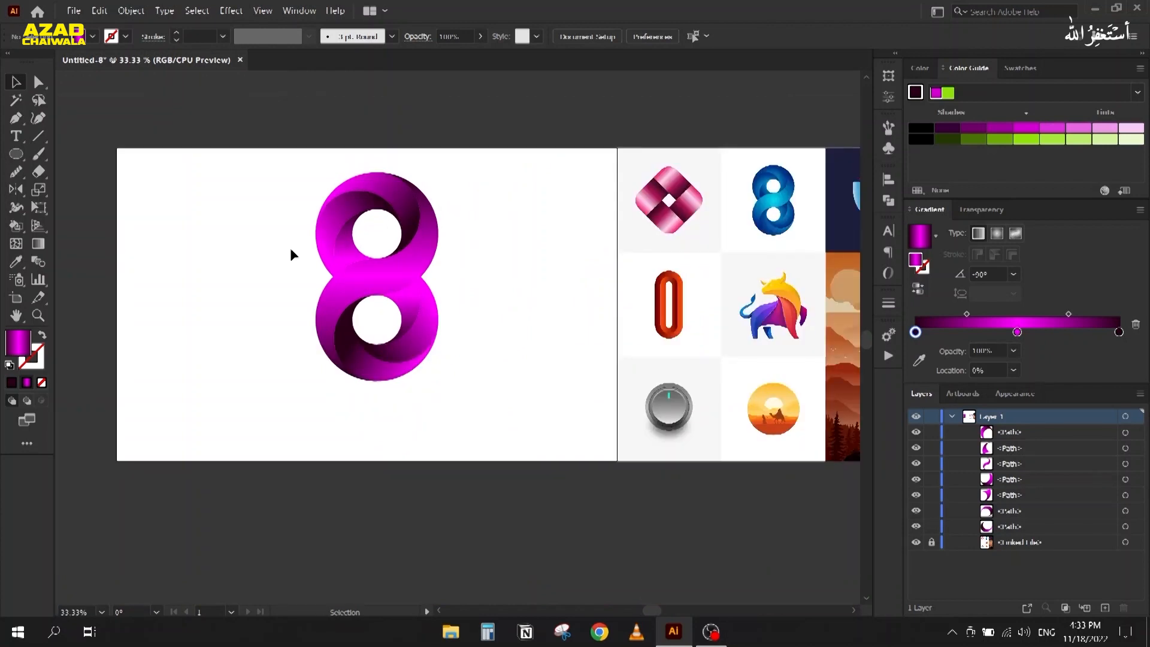
pyautogui.click(349, 354)
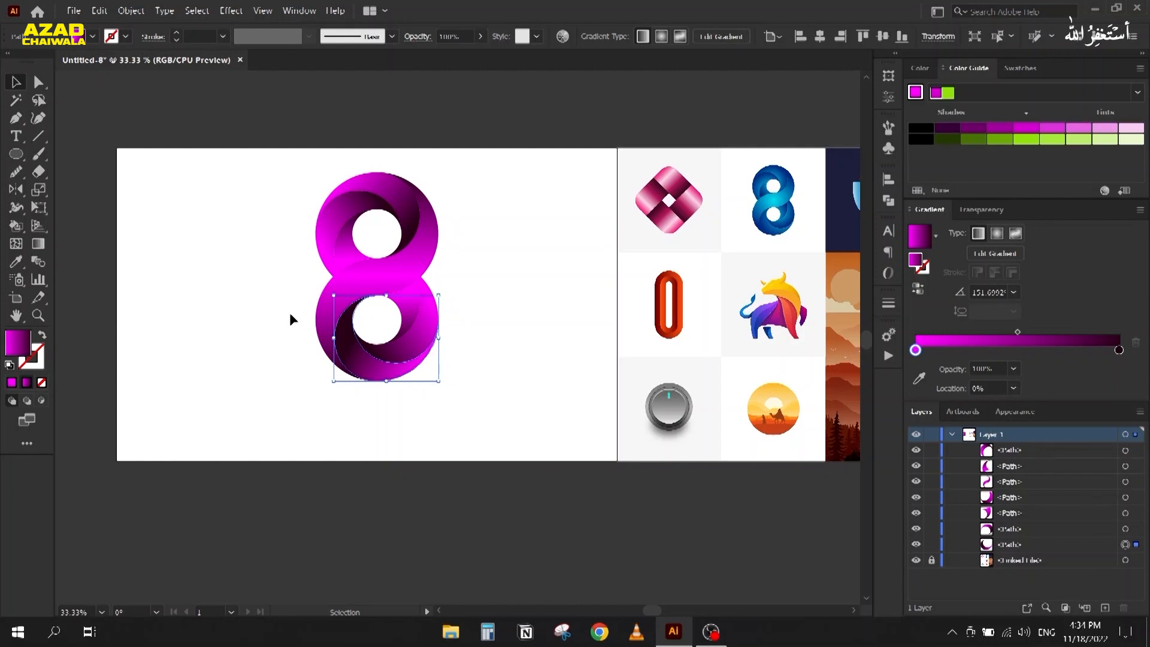
pyautogui.scroll(1, 318, 254)
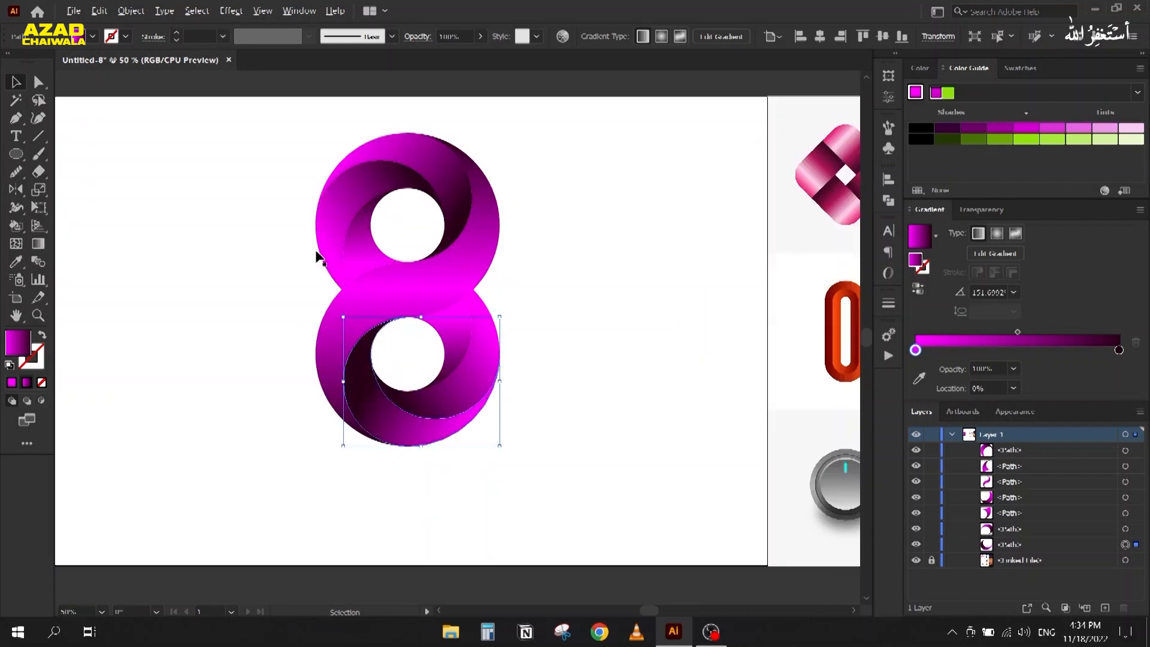
pyautogui.moveTo(265, 135); pyautogui.dragTo(516, 471)
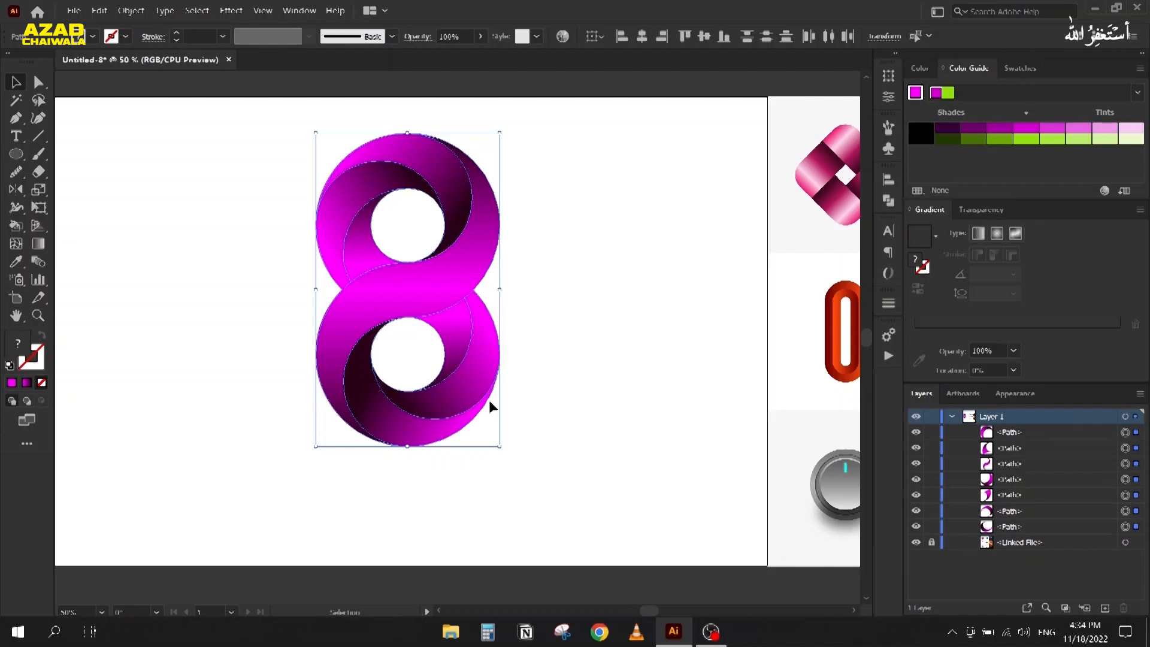
pyautogui.press('Delete')
pyautogui.moveTo(625, 295); pyautogui.dragTo(179, 346)
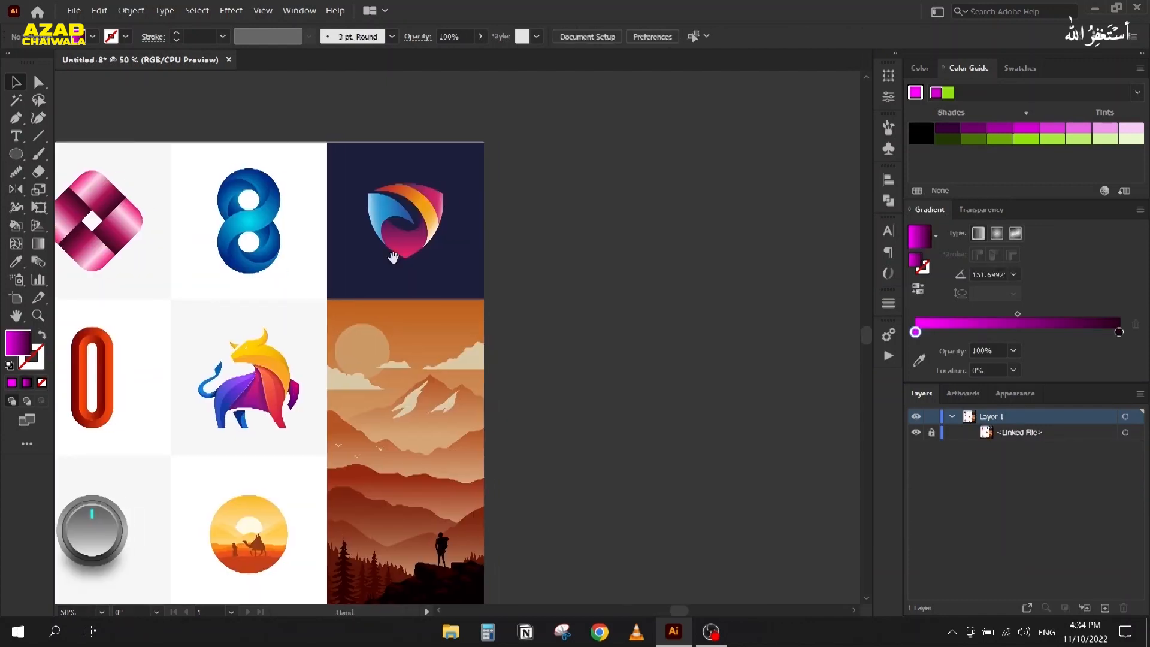
# Step: Draw a hexagon with the Polygon tool over the shield logo reference
pyautogui.scroll(4, 388, 179)
pyautogui.moveTo(384, 333); pyautogui.dragTo(371, 280)
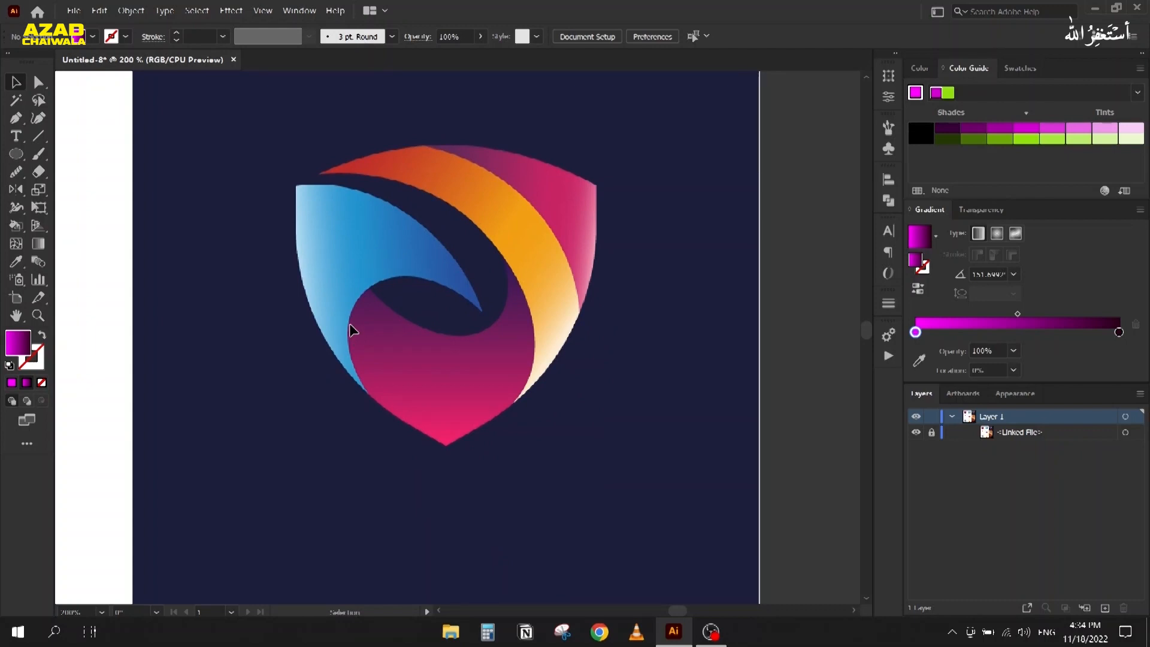
pyautogui.rightClick(16, 156)
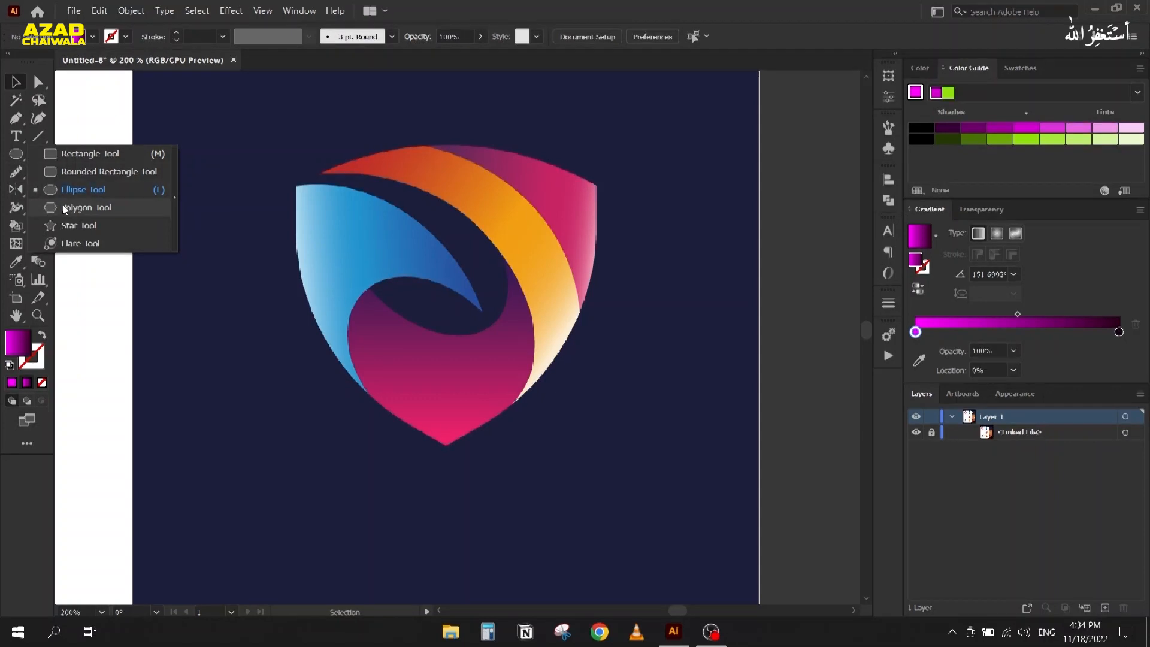
pyautogui.click(84, 208)
pyautogui.moveTo(295, 187); pyautogui.dragTo(440, 230)
# Step: Make the hexagon unfilled with a solid black outline
pyautogui.click(12, 80)
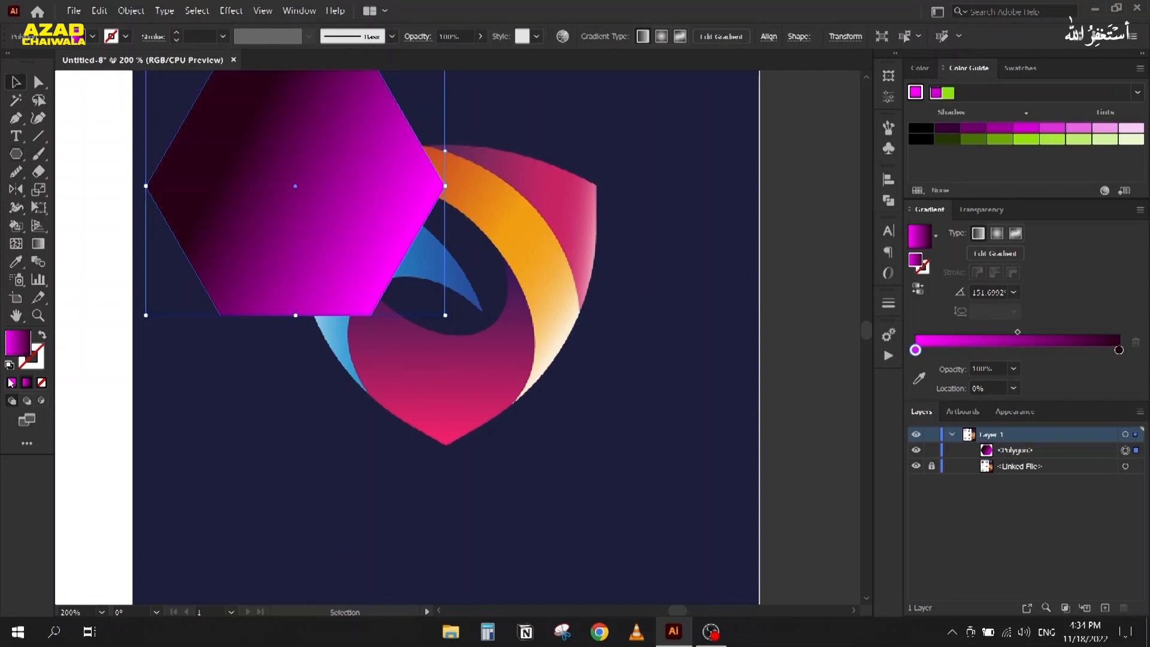
pyautogui.click(41, 336)
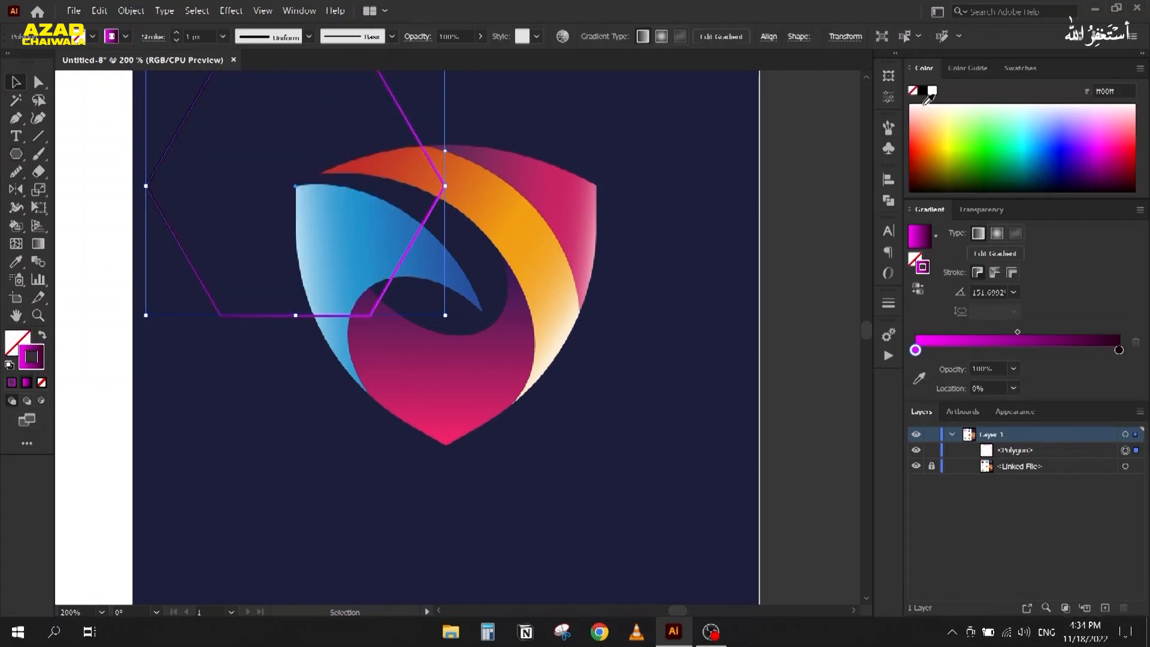
pyautogui.click(923, 92)
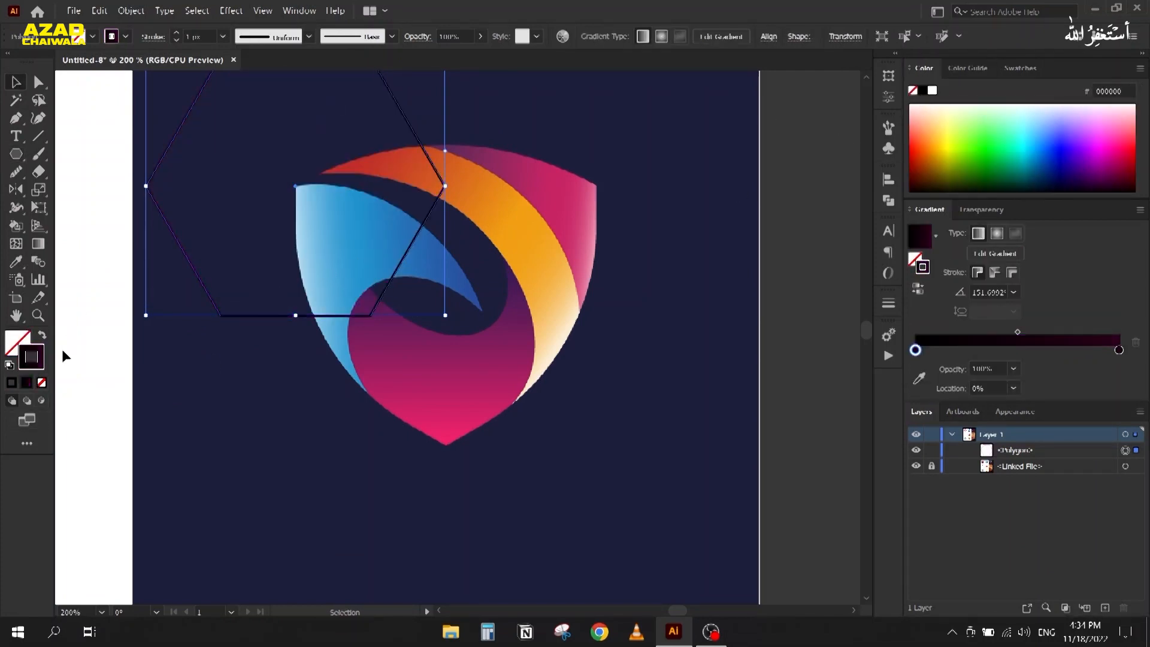
pyautogui.click(11, 382)
# Step: Rotate the hexagon point-up and stretch it to about 123 × 146 px over the shield
pyautogui.moveTo(143, 318)
pyautogui.mouseDown()
pyautogui.moveTo(367, 324)
pyautogui.moveTo(359, 310)
pyautogui.moveTo(580, 375)
pyautogui.moveTo(541, 353)
pyautogui.moveTo(516, 361)
pyautogui.mouseUp()
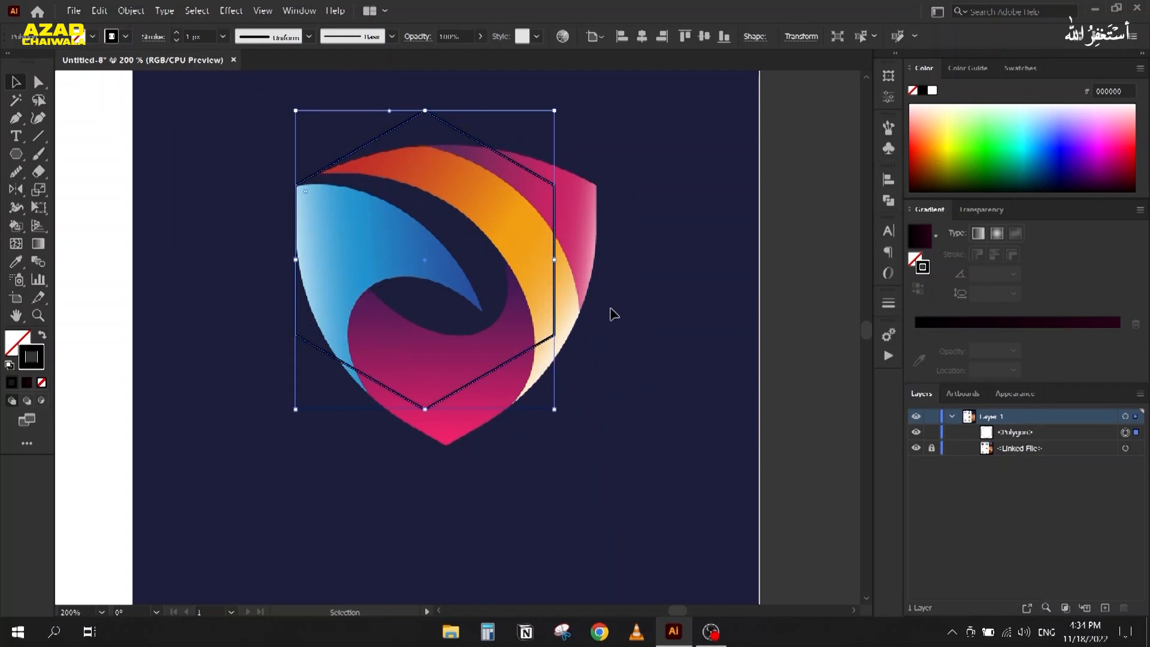
pyautogui.moveTo(554, 259); pyautogui.dragTo(597, 259)
pyautogui.moveTo(447, 413); pyautogui.dragTo(446, 444)
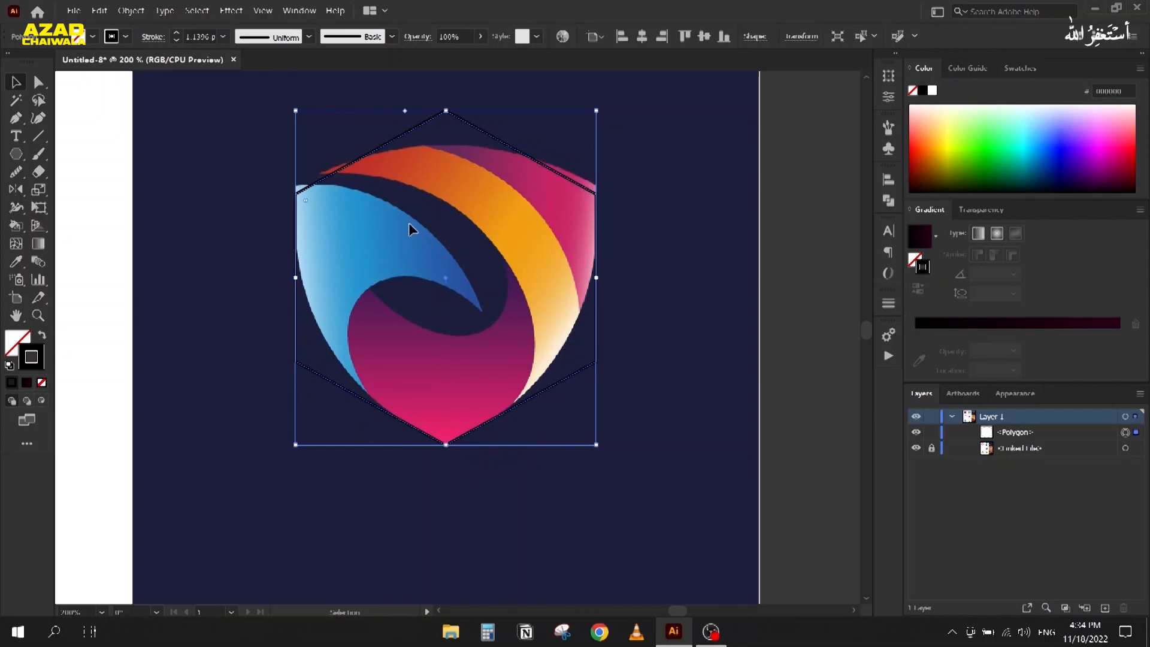
# Step: Select the hexagon's top and upper corner anchors with Direct Selection to curve the top
pyautogui.click(38, 82)
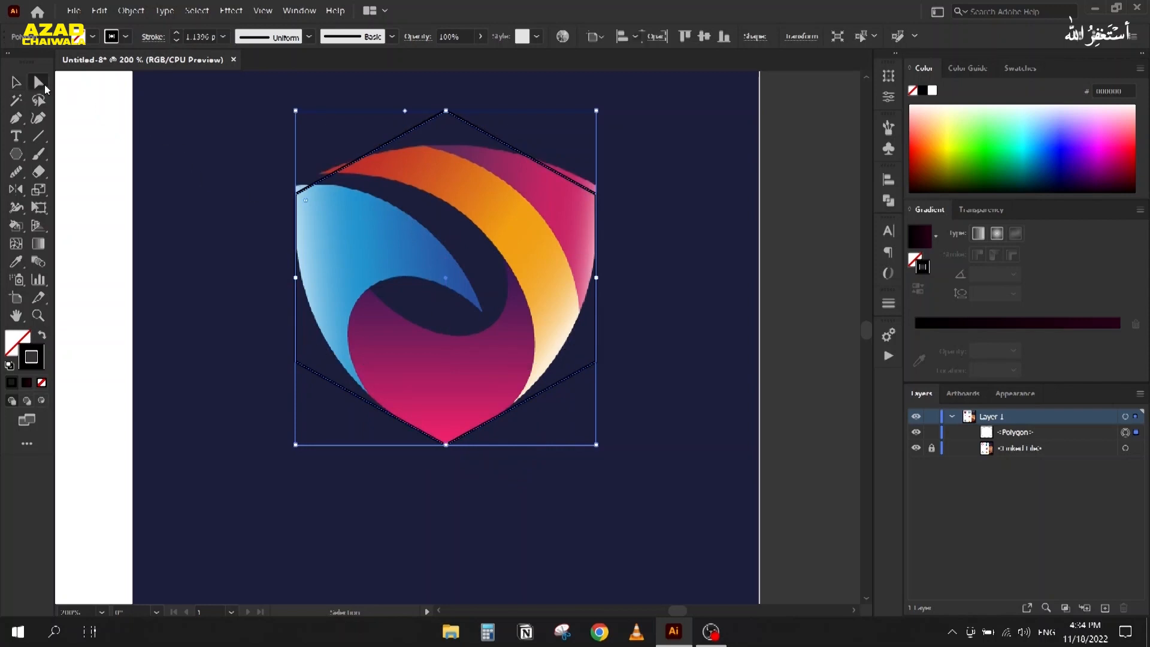
pyautogui.moveTo(410, 92); pyautogui.dragTo(450, 463)
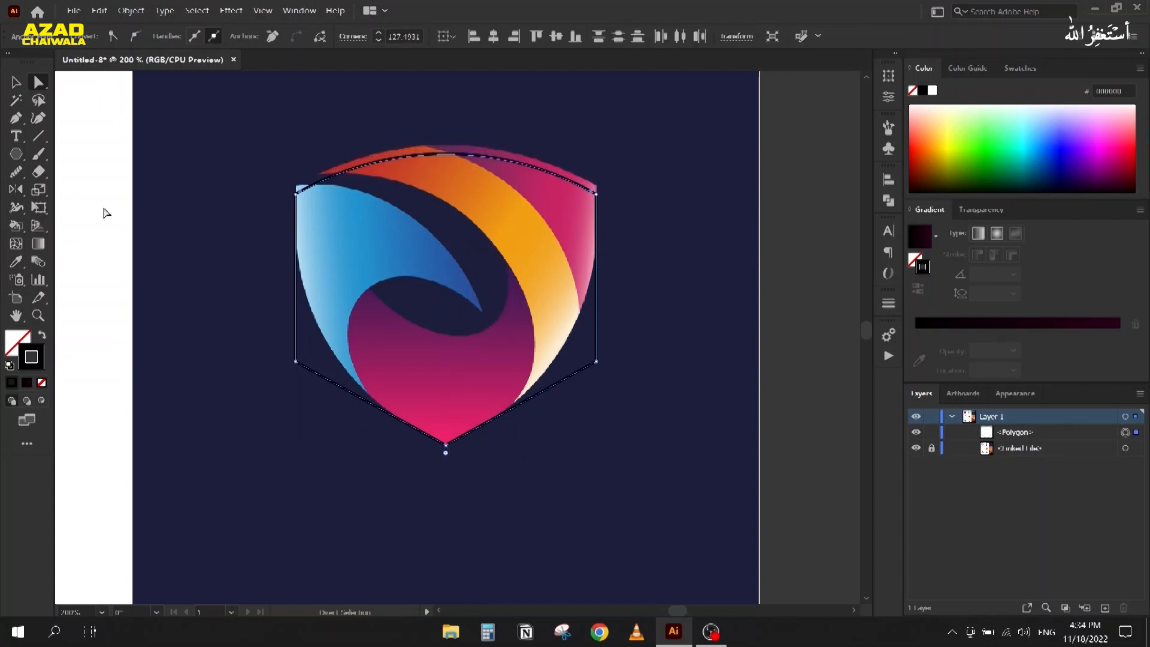
pyautogui.moveTo(246, 137); pyautogui.dragTo(664, 212)
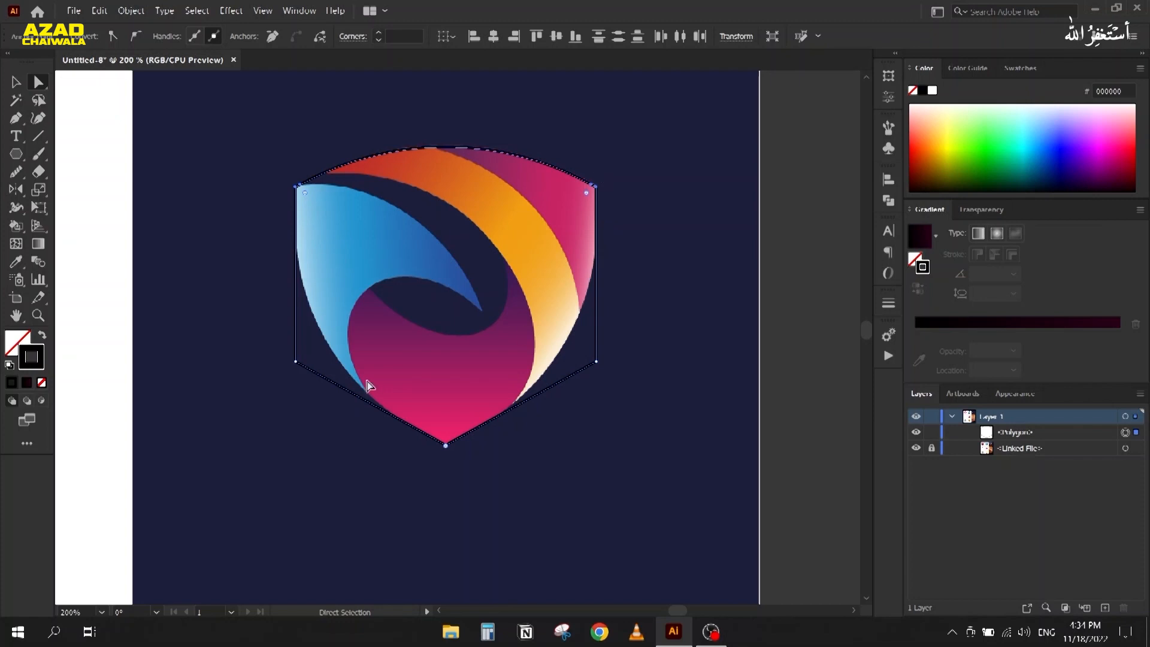
pyautogui.moveTo(257, 318); pyautogui.dragTo(390, 197)
pyautogui.click(227, 394)
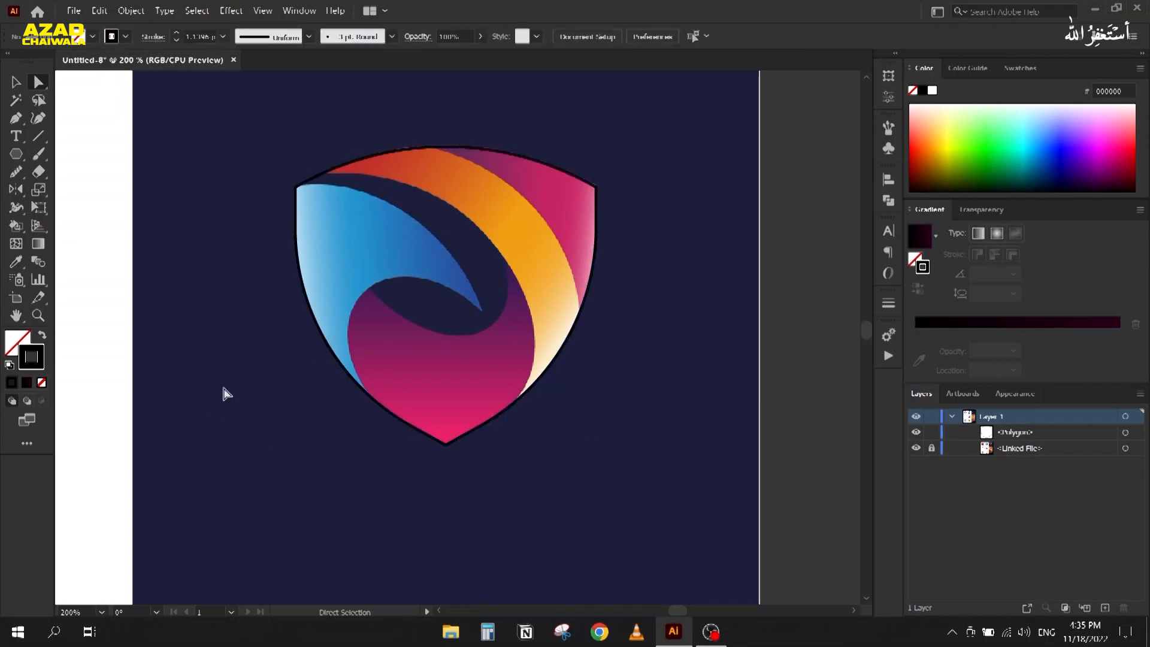
pyautogui.click(14, 82)
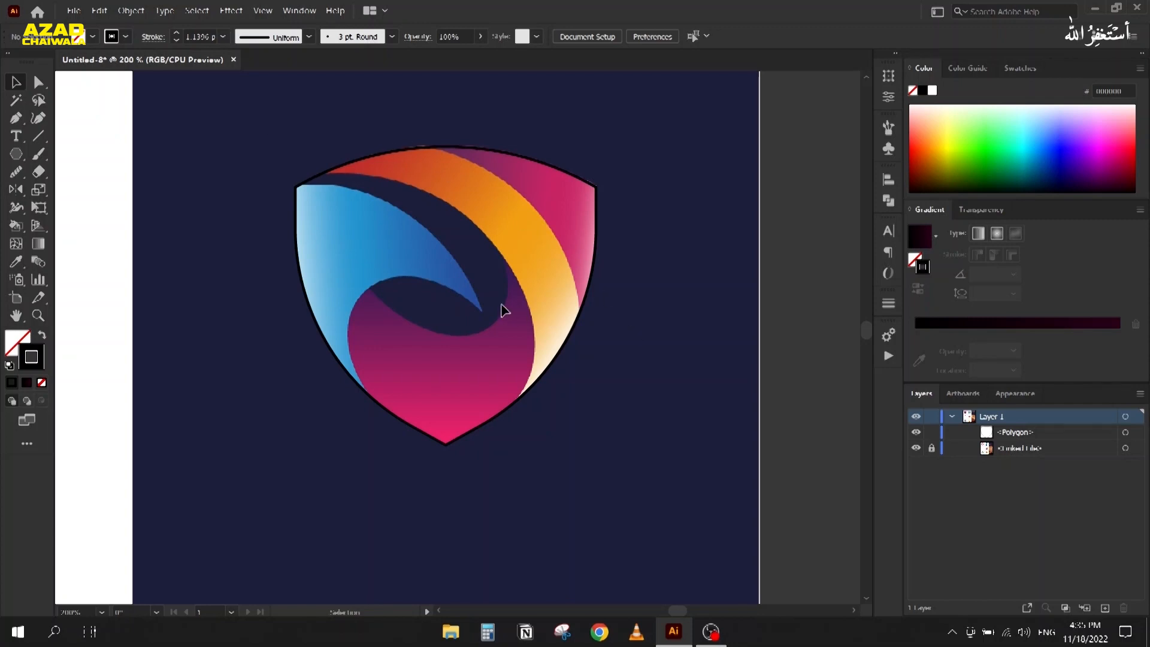
# Step: Open and close the Align panel
pyautogui.click(881, 179)
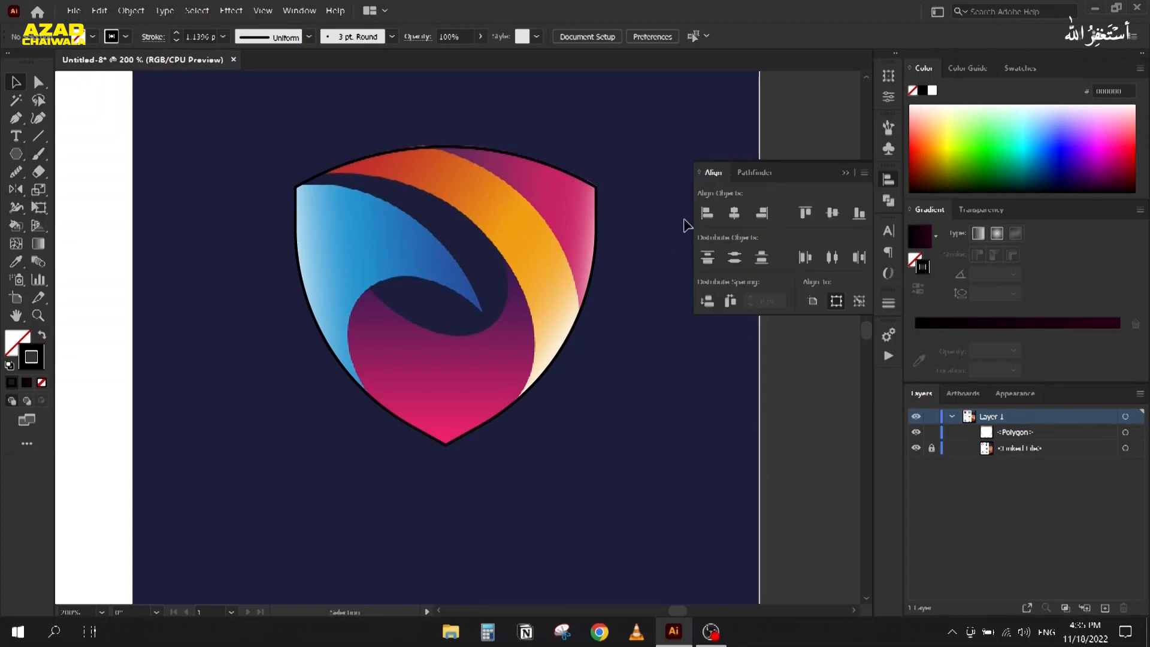
pyautogui.click(845, 173)
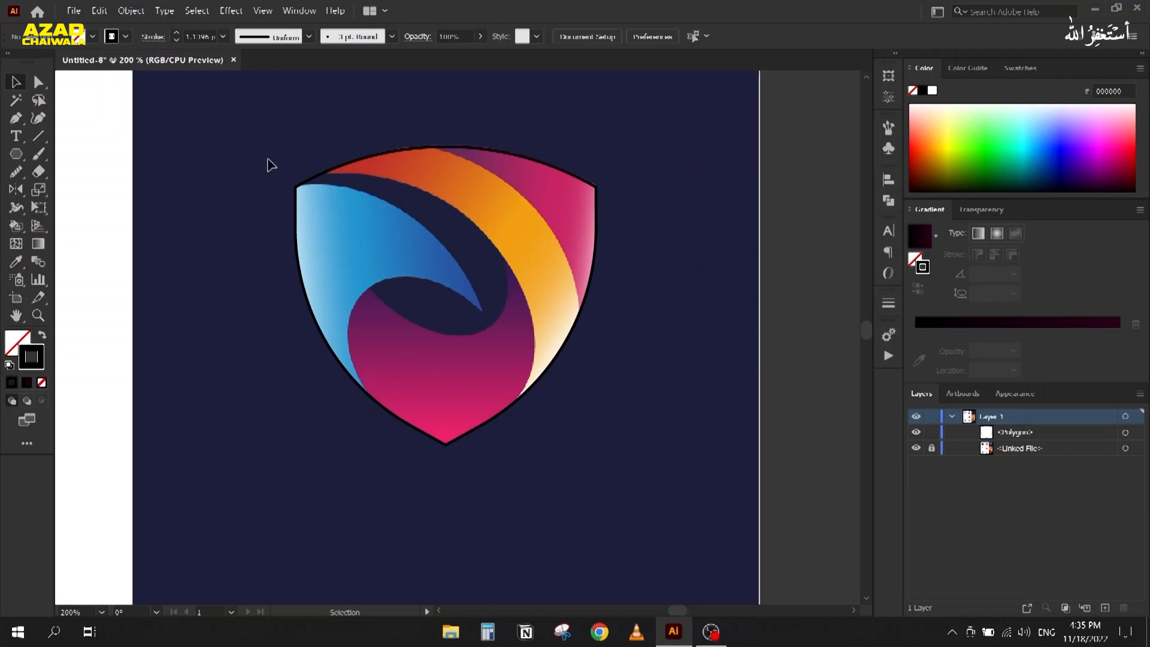
pyautogui.scroll(-3, 327, 179)
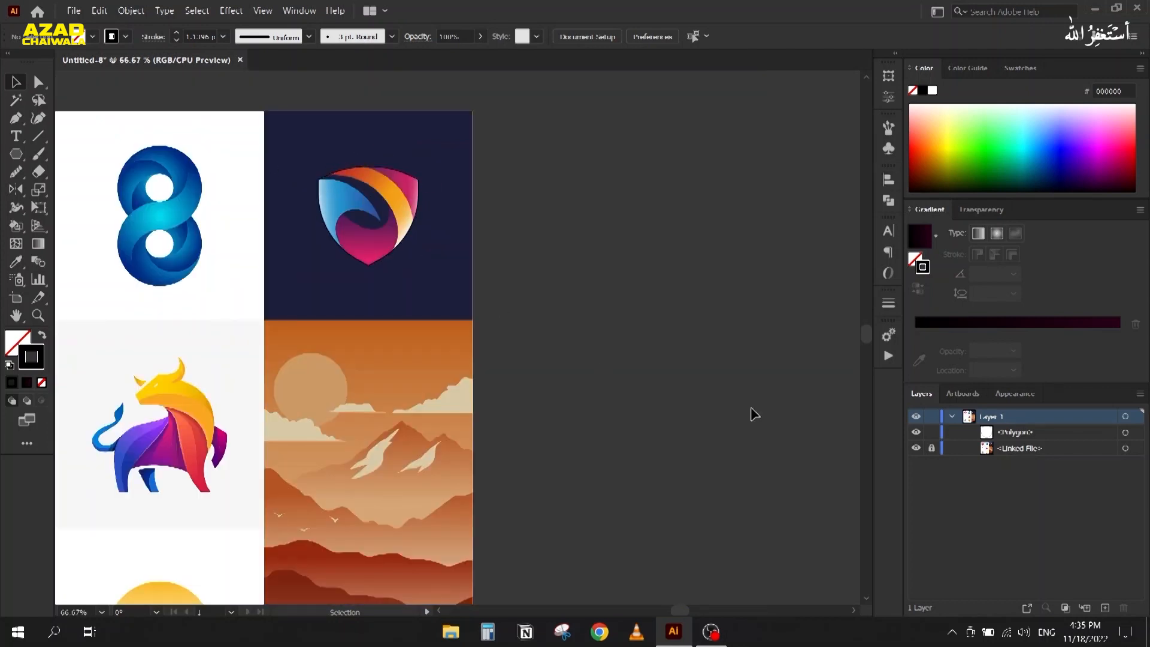
# Step: Unlock the reference, rotate it with the shield outline 90°, then relock it
pyautogui.click(932, 449)
pyautogui.scroll(-1, 577, 218)
pyautogui.moveTo(601, 148); pyautogui.dragTo(463, 293)
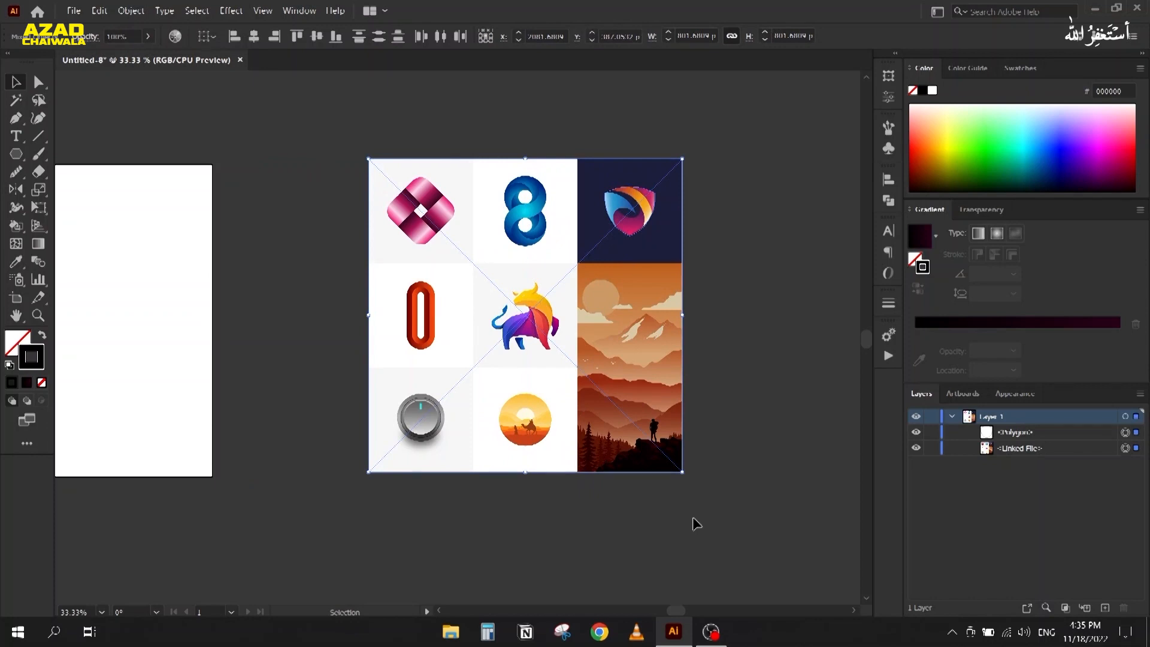
pyautogui.moveTo(683, 476); pyautogui.dragTo(560, 556)
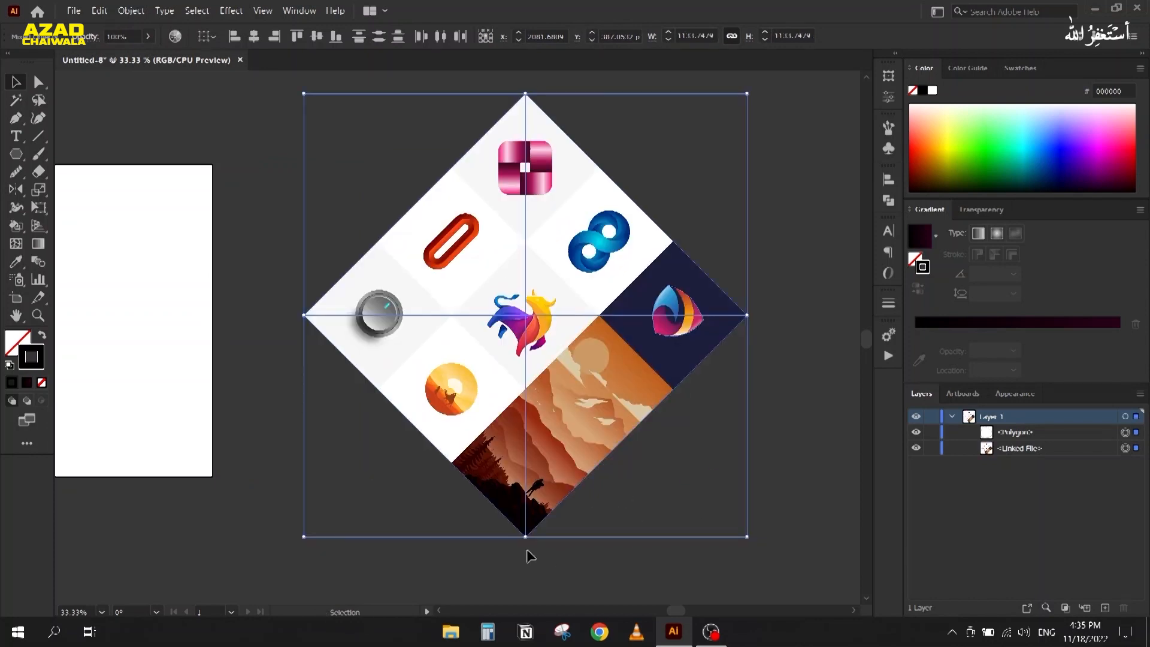
pyautogui.moveTo(524, 552); pyautogui.dragTo(723, 318)
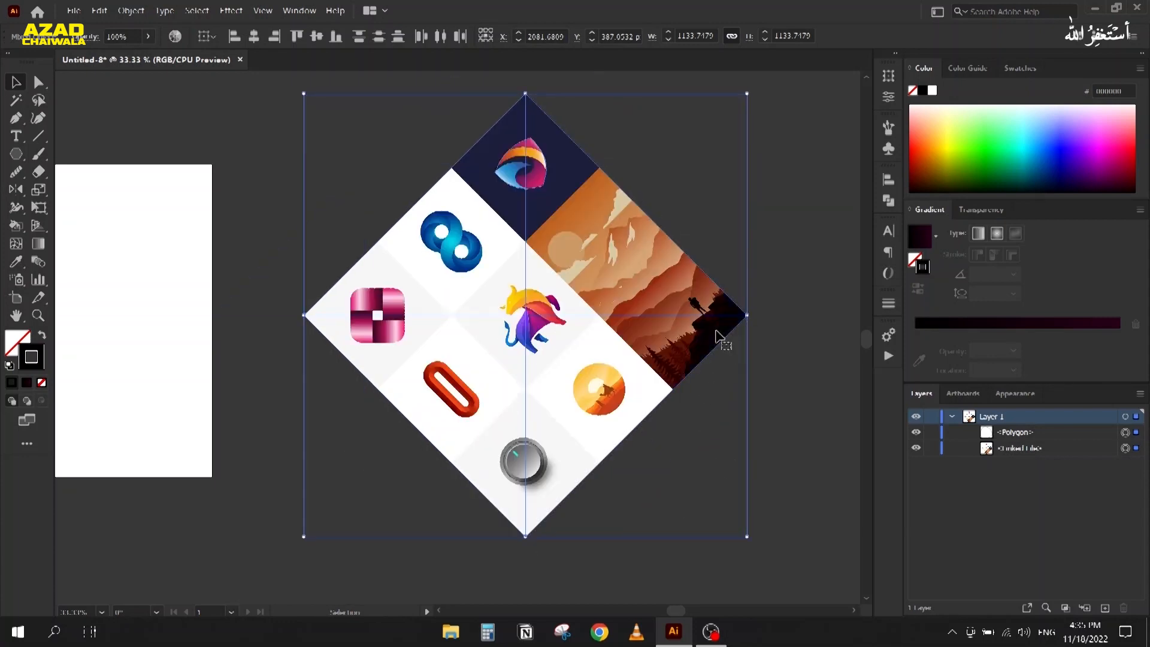
pyautogui.click(933, 449)
pyautogui.scroll(3, 504, 130)
pyautogui.scroll(2, 589, 186)
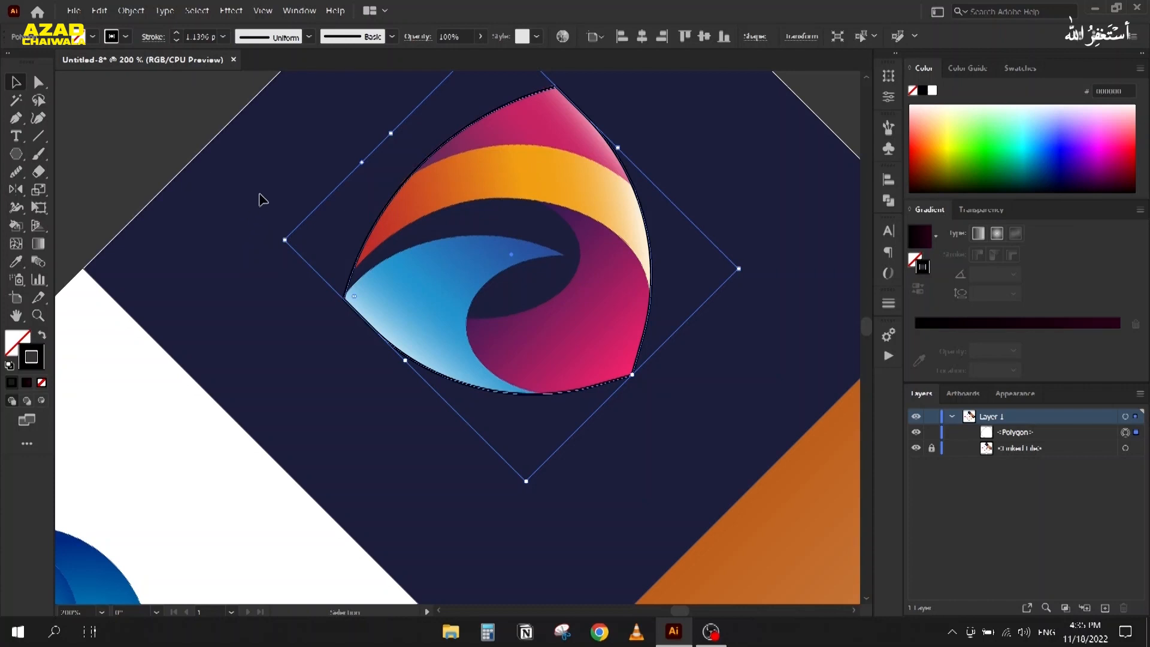
# Step: Draw a curved Pen path along the orange band's upper edge in the rotated shield
pyautogui.click(262, 200)
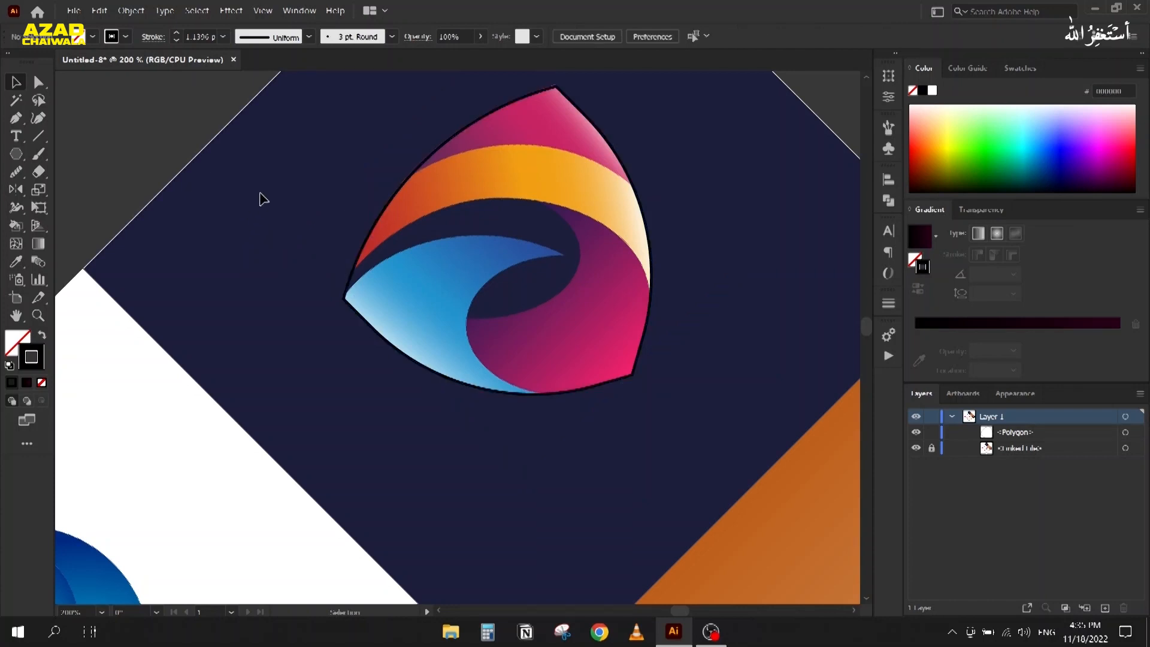
pyautogui.press('p')
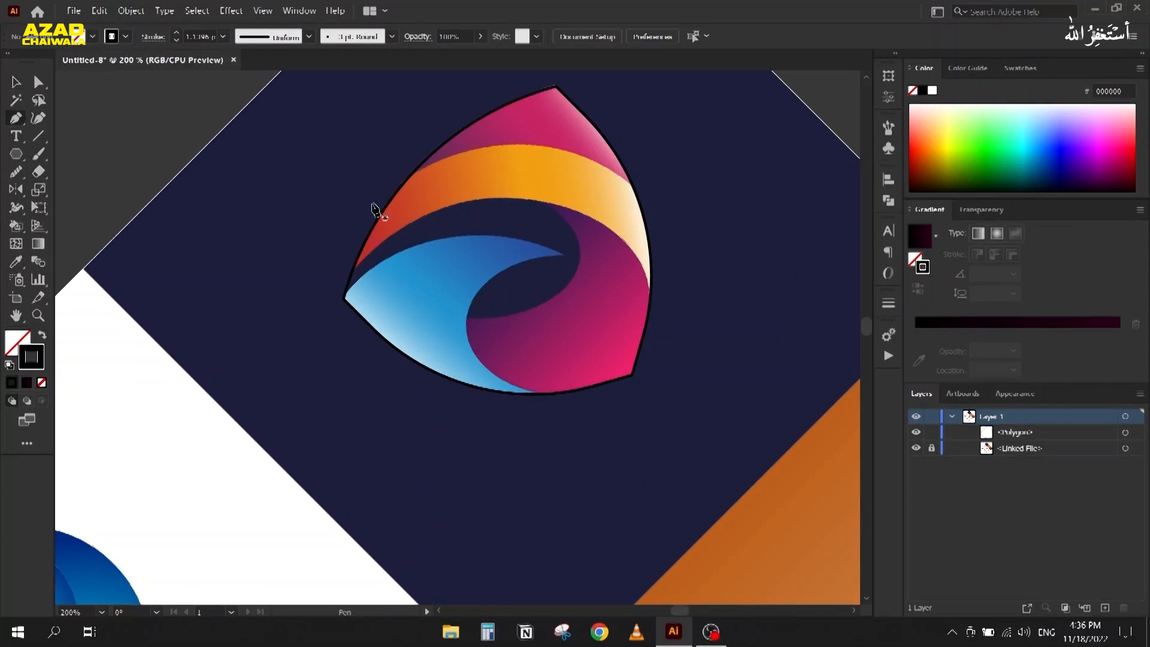
pyautogui.click(372, 203)
pyautogui.moveTo(664, 222); pyautogui.dragTo(777, 381)
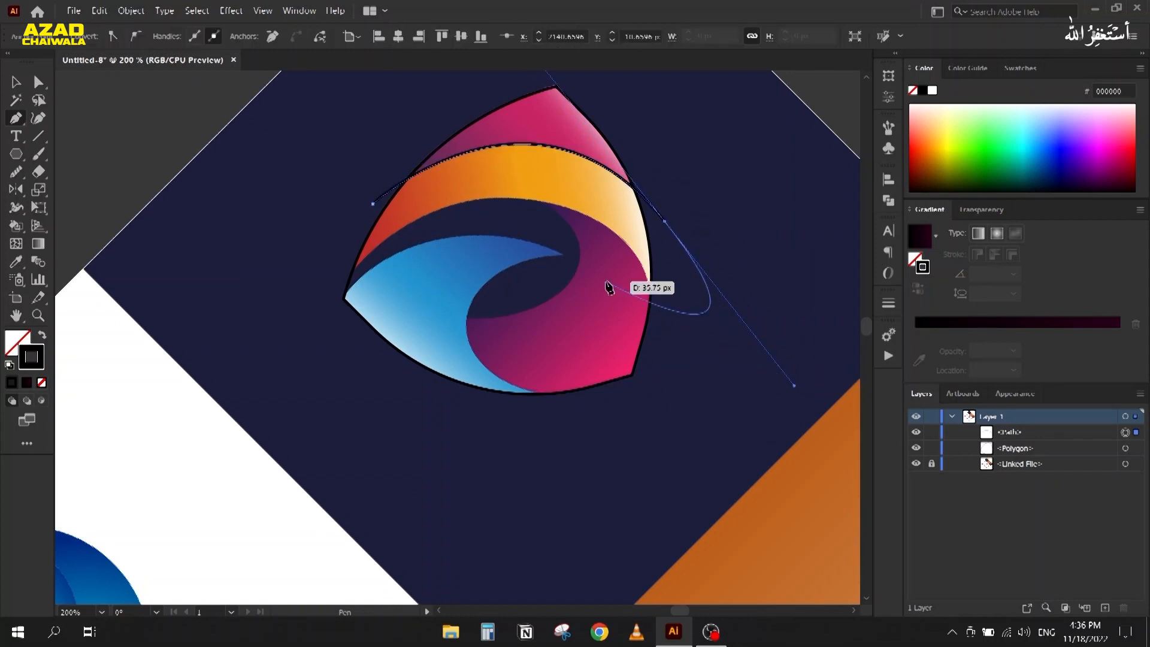
pyautogui.press('v')
pyautogui.click(346, 291)
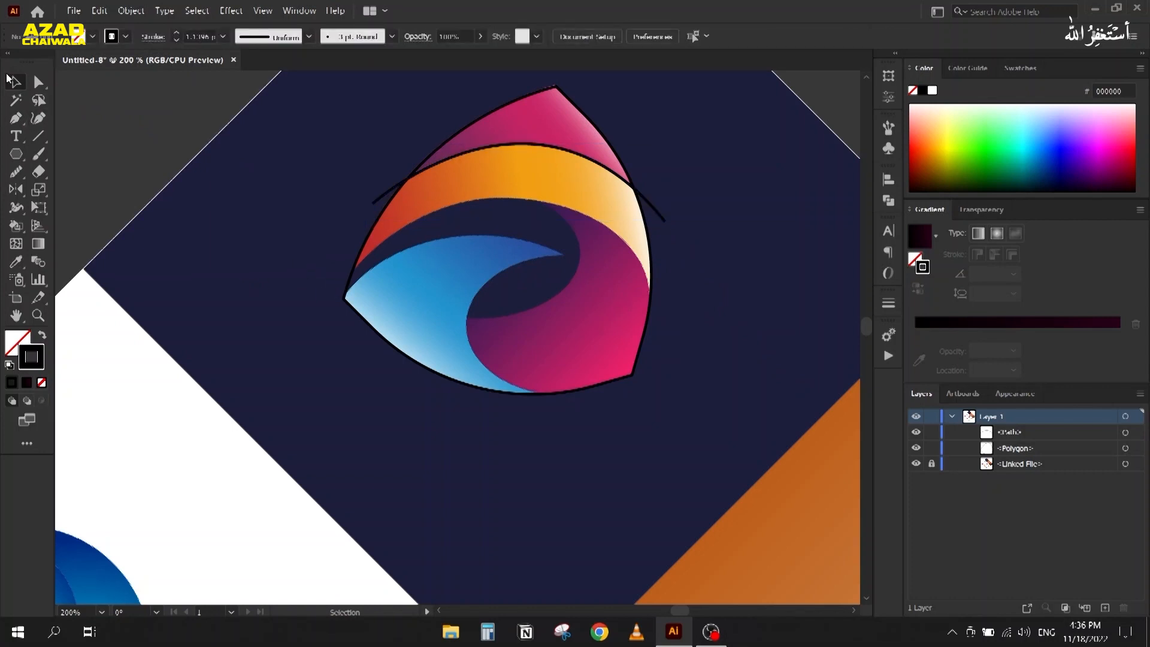
# Step: Draw a second curve from the shield's left tip along the band's lower edge, then select its left anchor
pyautogui.press('p')
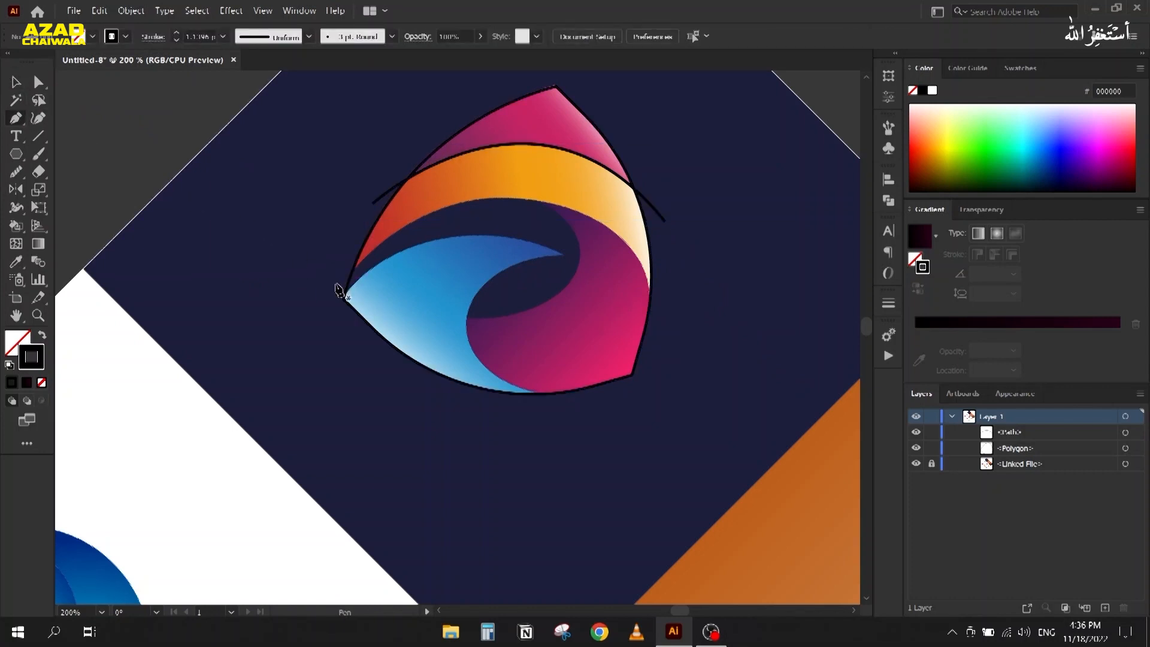
pyautogui.click(335, 293)
pyautogui.moveTo(669, 312); pyautogui.dragTo(706, 560)
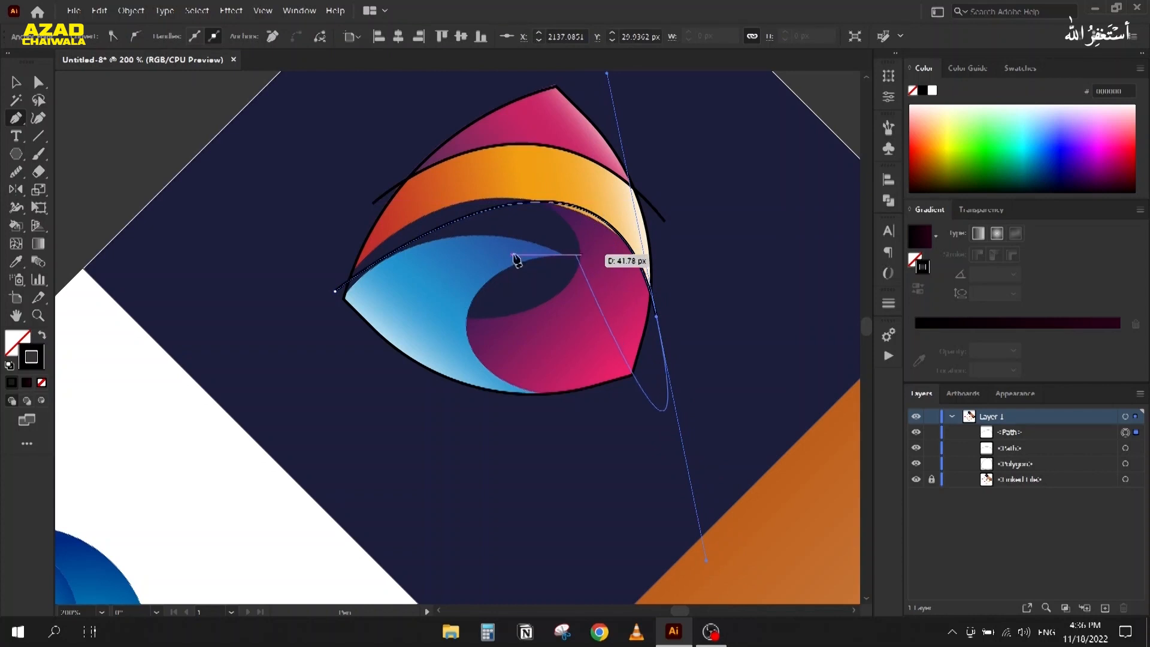
pyautogui.press('a')
pyautogui.click(334, 291)
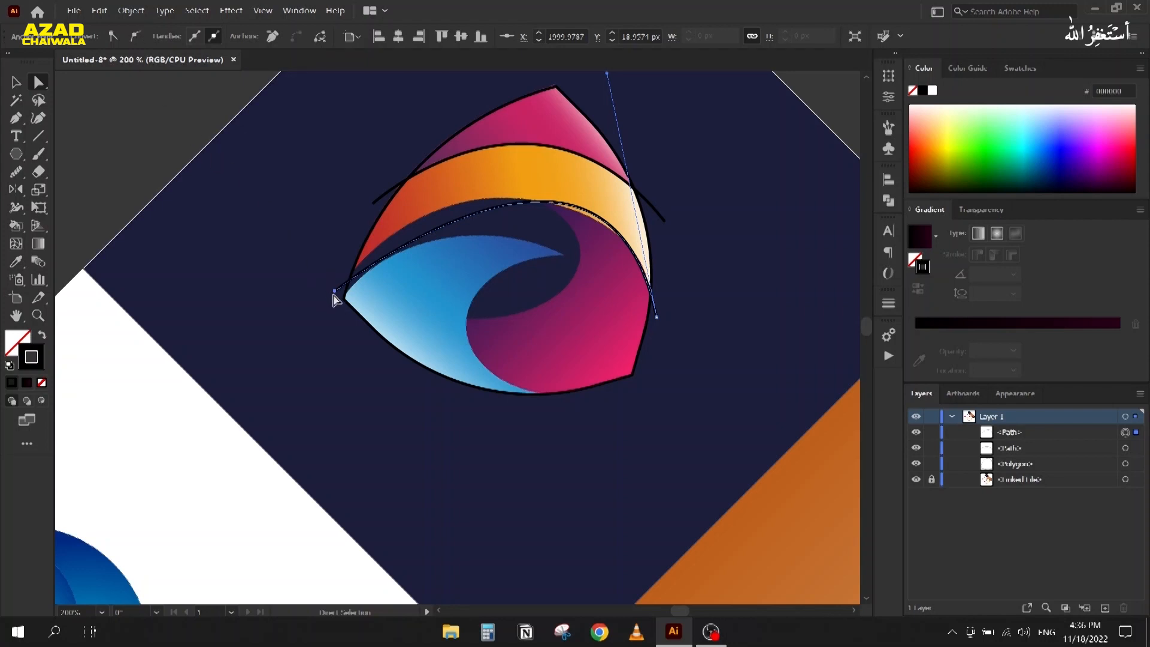
# Step: Convert the curve's left anchor to smooth and lower it toward the logo's left tip
pyautogui.click(138, 37)
pyautogui.moveTo(334, 291); pyautogui.dragTo(335, 316)
pyautogui.moveTo(335, 318); pyautogui.dragTo(335, 318)
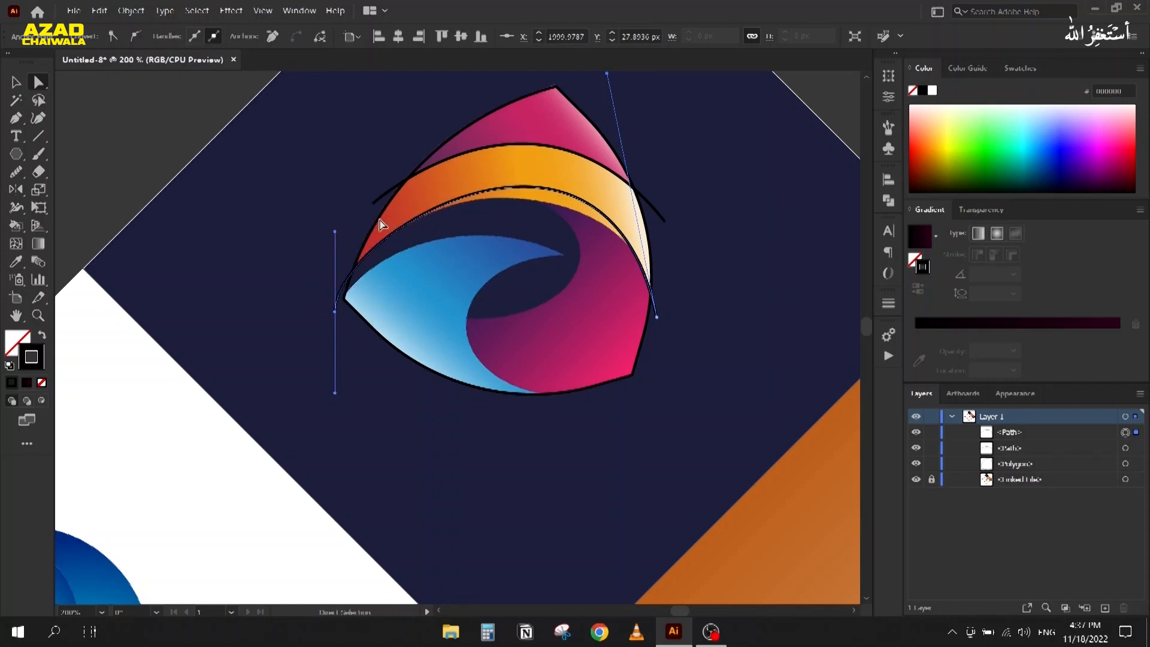
pyautogui.scroll(1, 603, 144)
pyautogui.moveTo(583, 144); pyautogui.dragTo(569, 199)
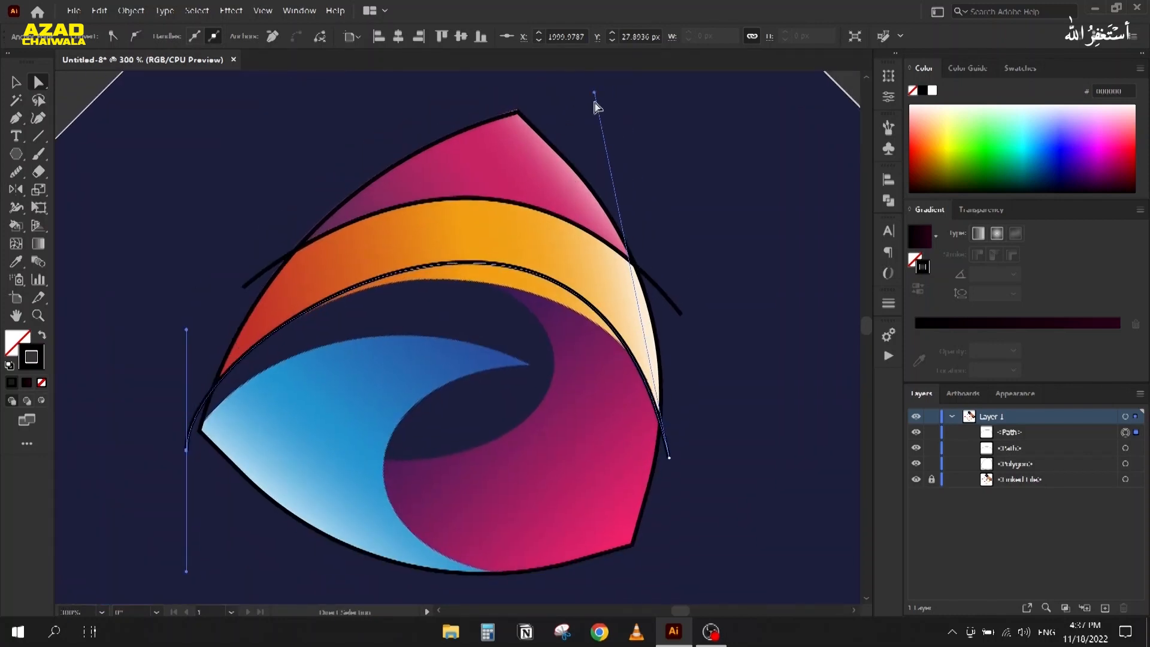
pyautogui.moveTo(579, 153); pyautogui.dragTo(580, 155)
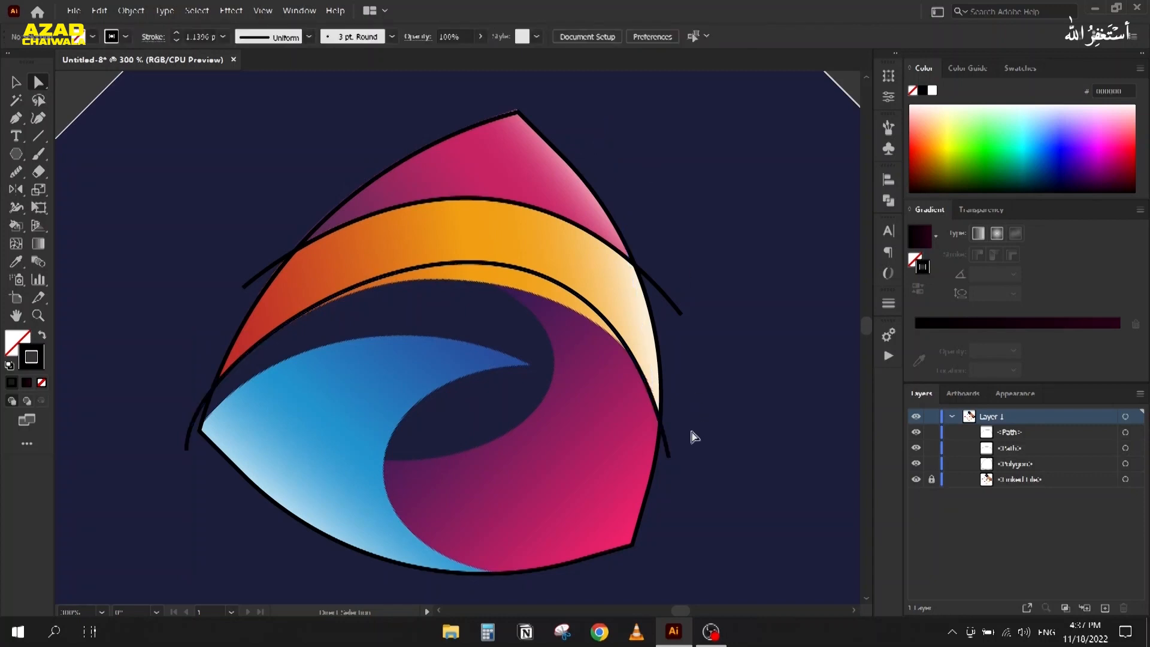
# Step: Adjust the curve's left and right direction handles until it follows the orange band's inner edge
pyautogui.click(670, 460)
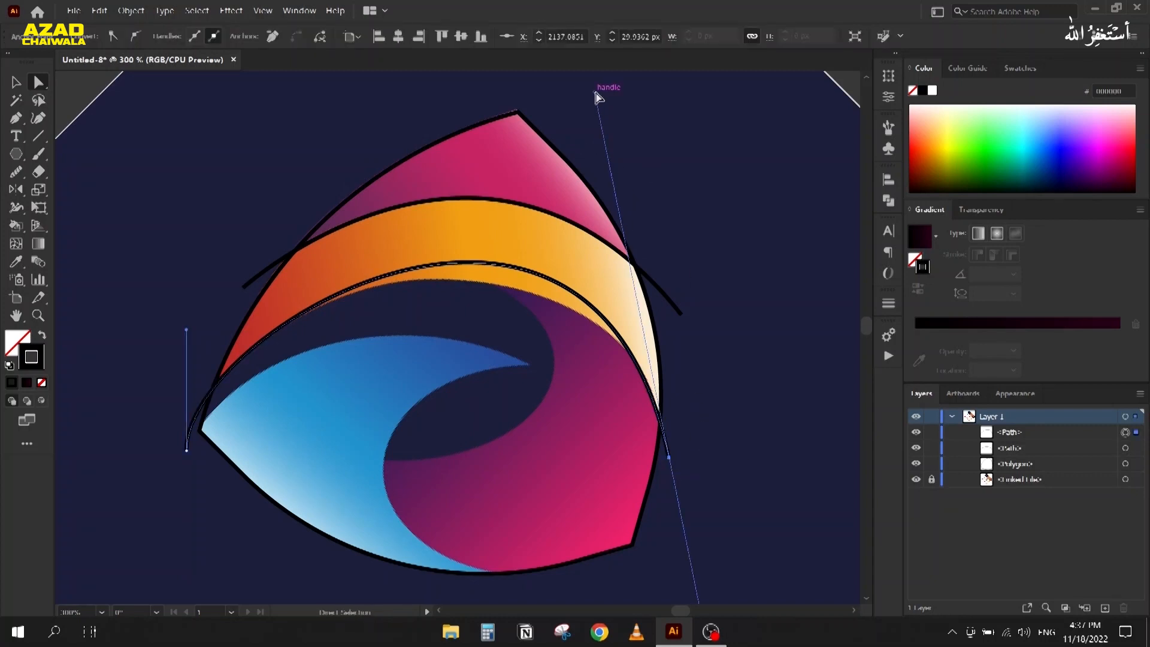
pyautogui.moveTo(598, 93); pyautogui.dragTo(619, 155)
pyautogui.moveTo(187, 331); pyautogui.dragTo(199, 291)
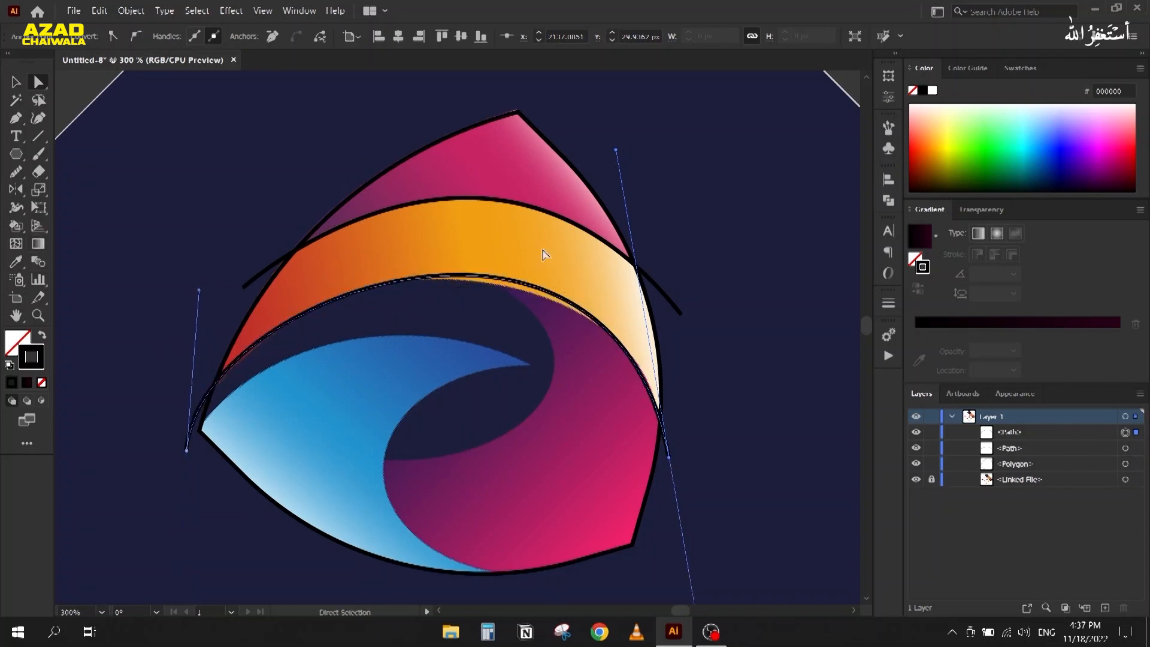
pyautogui.moveTo(616, 150); pyautogui.dragTo(611, 168)
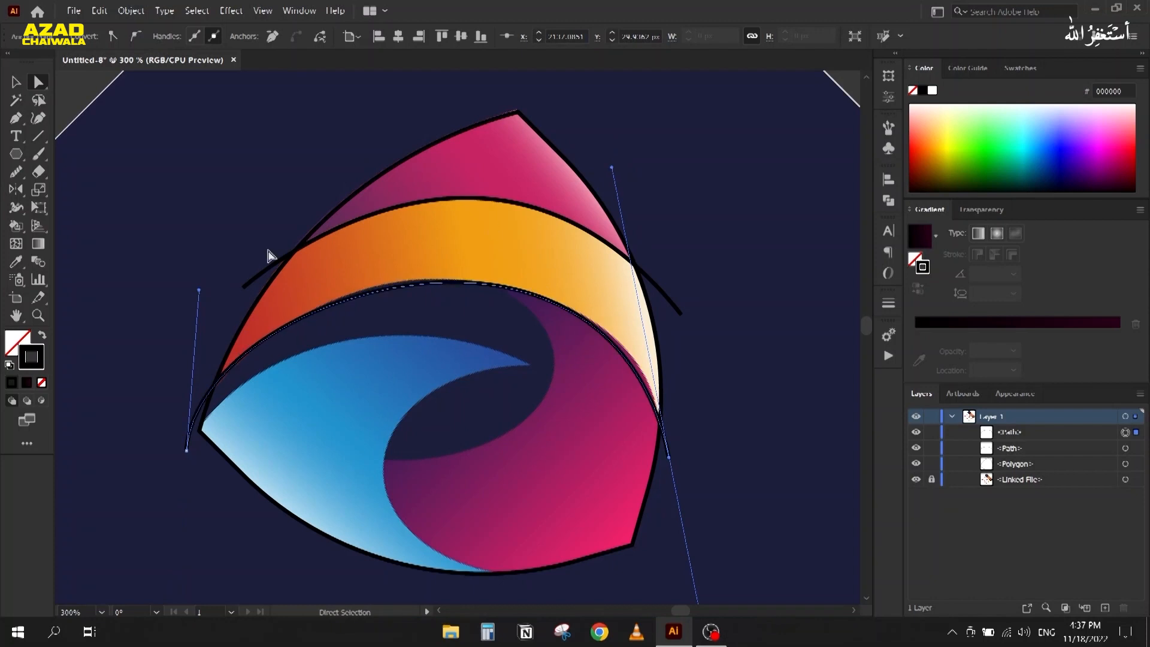
pyautogui.moveTo(200, 292); pyautogui.dragTo(199, 286)
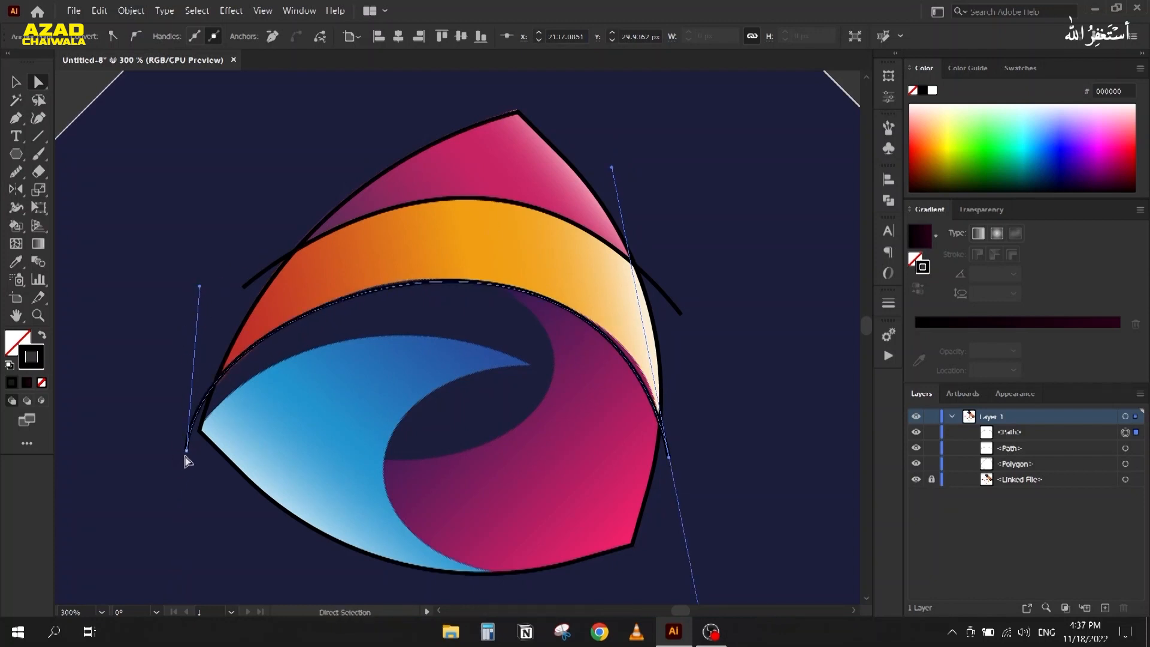
pyautogui.moveTo(187, 456); pyautogui.dragTo(187, 458)
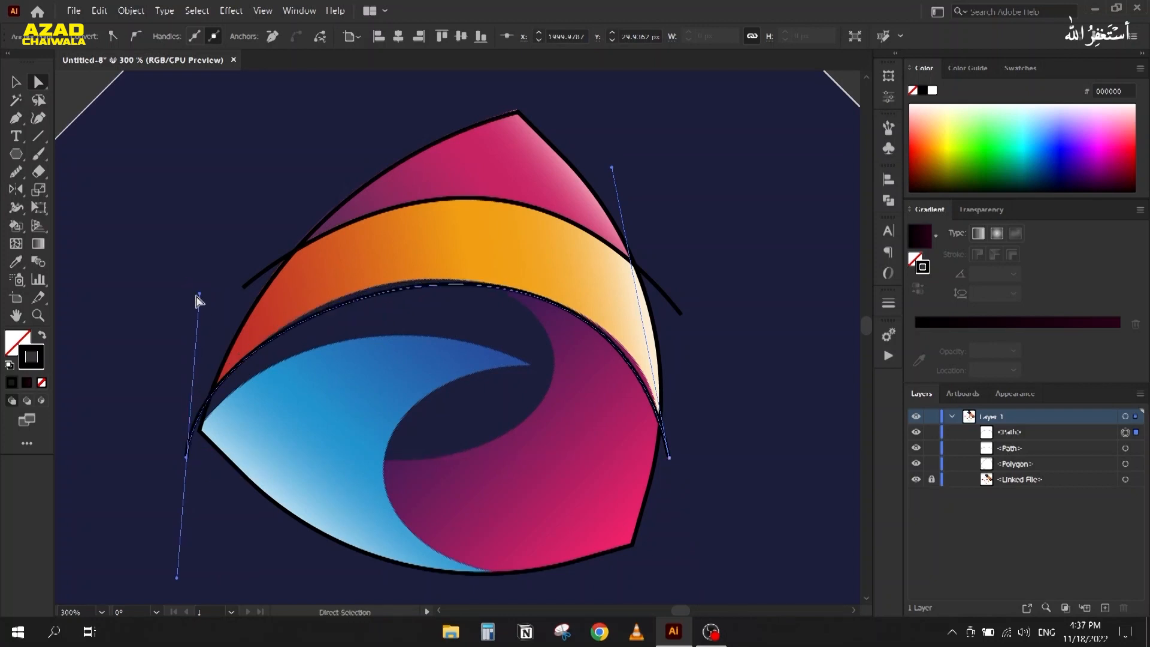
pyautogui.moveTo(198, 294); pyautogui.dragTo(207, 280)
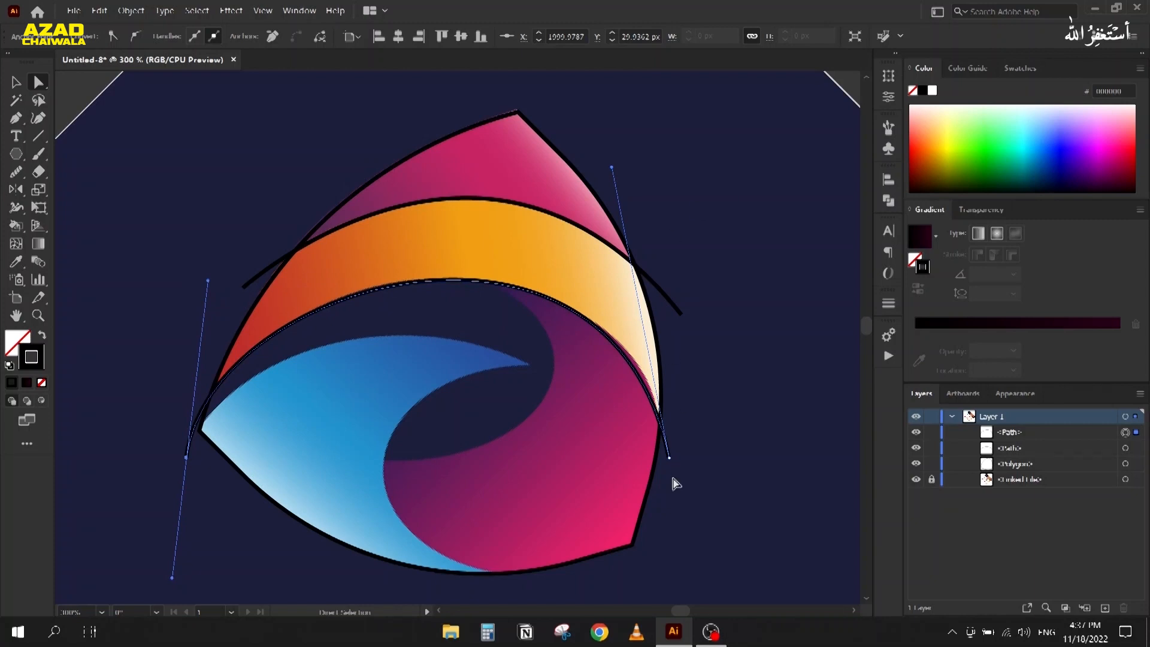
pyautogui.moveTo(612, 168); pyautogui.dragTo(623, 175)
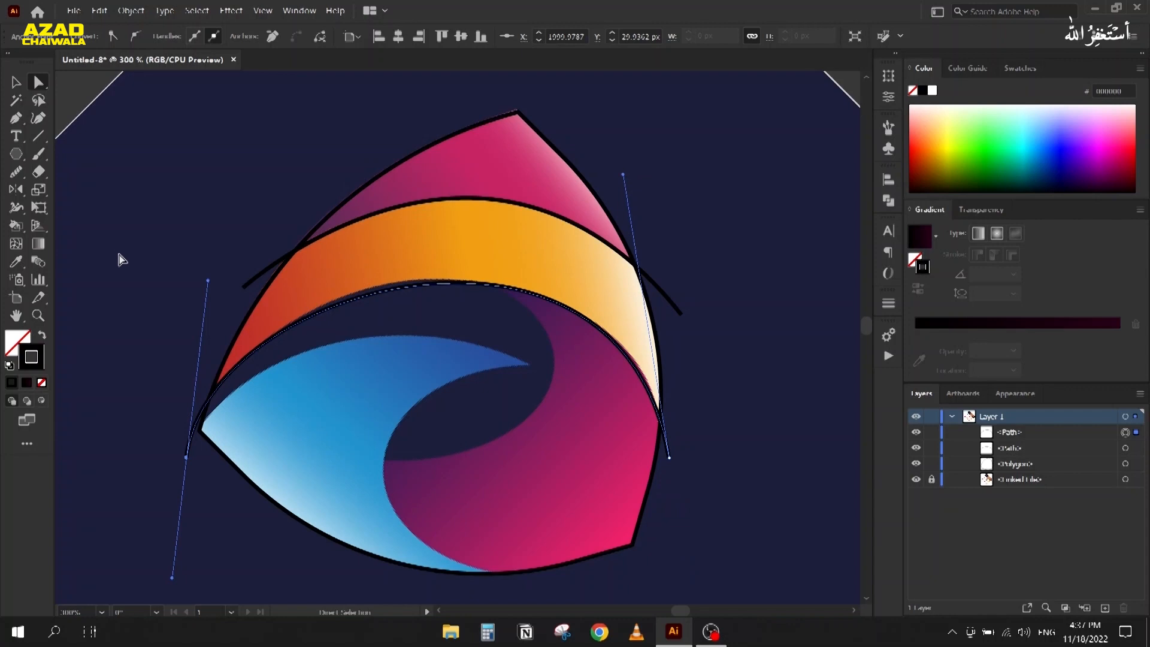
pyautogui.moveTo(207, 281); pyautogui.dragTo(209, 273)
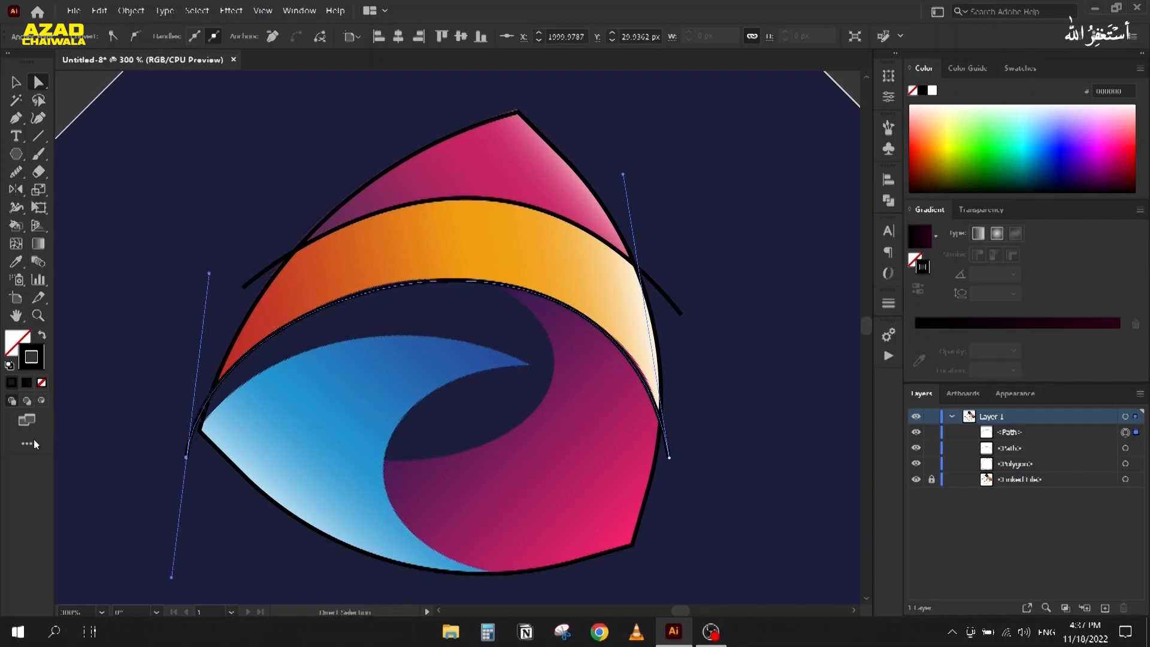
# Step: Deselect the finished curve and recenter the logo in the view
pyautogui.click(185, 170)
pyautogui.scroll(-2, 220, 160)
pyautogui.moveTo(219, 160); pyautogui.dragTo(283, 107)
pyautogui.scroll(1, 367, 206)
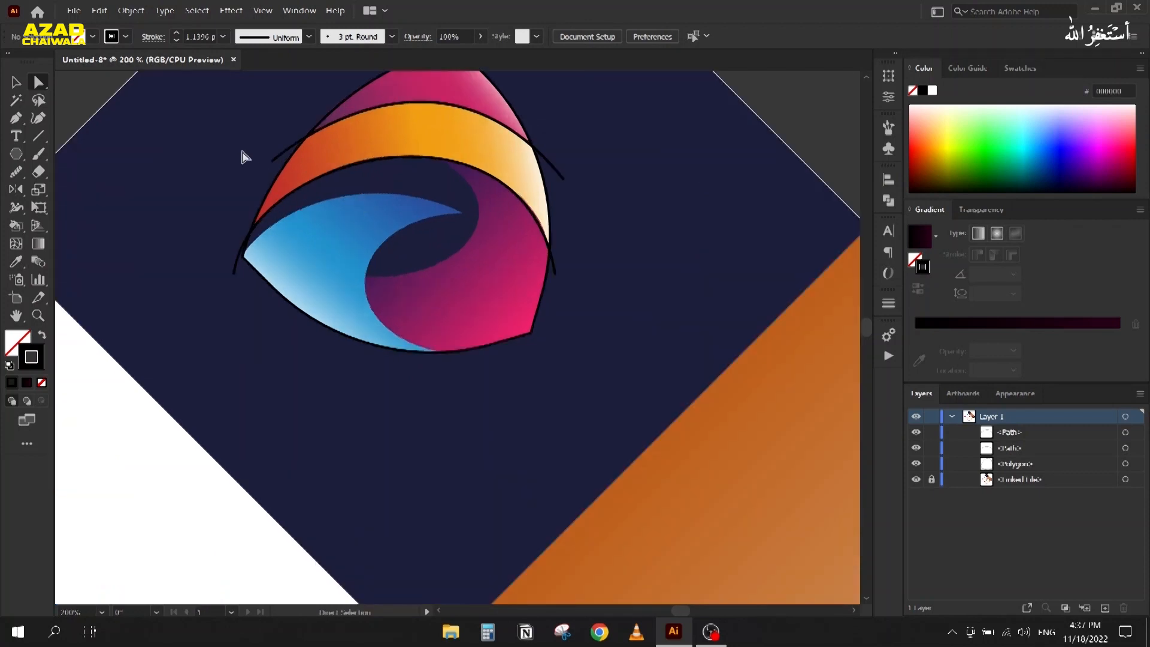
pyautogui.moveTo(202, 212); pyautogui.dragTo(237, 246)
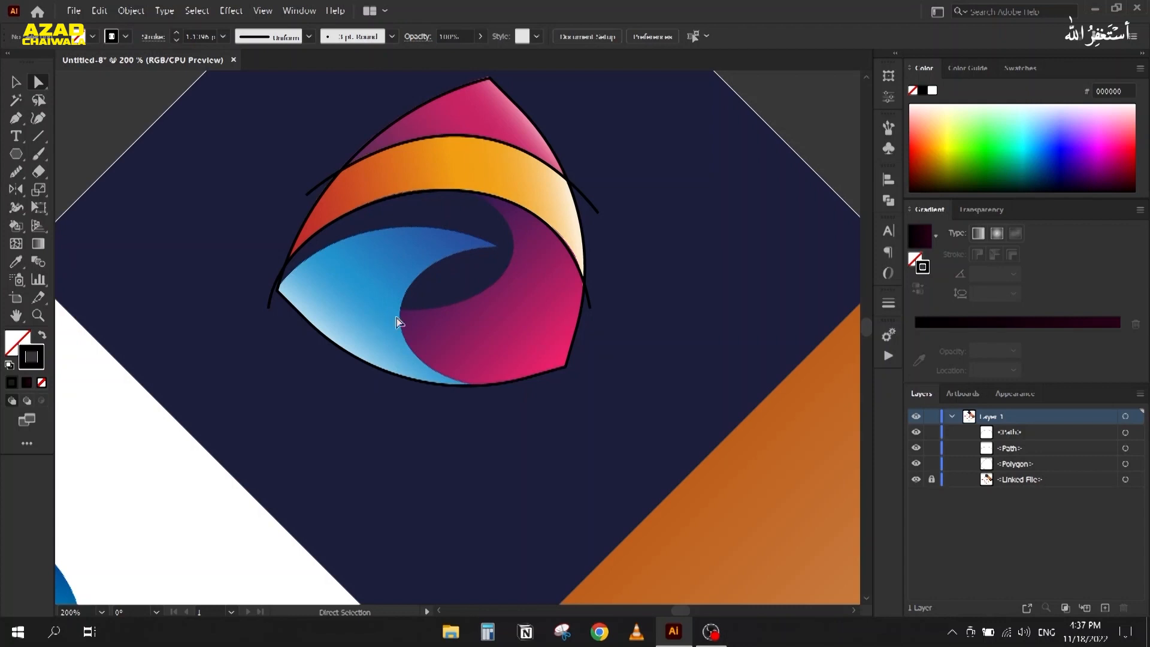
# Step: Draw an ellipse across the logo's upper opening and make it slightly shorter
pyautogui.click(16, 154)
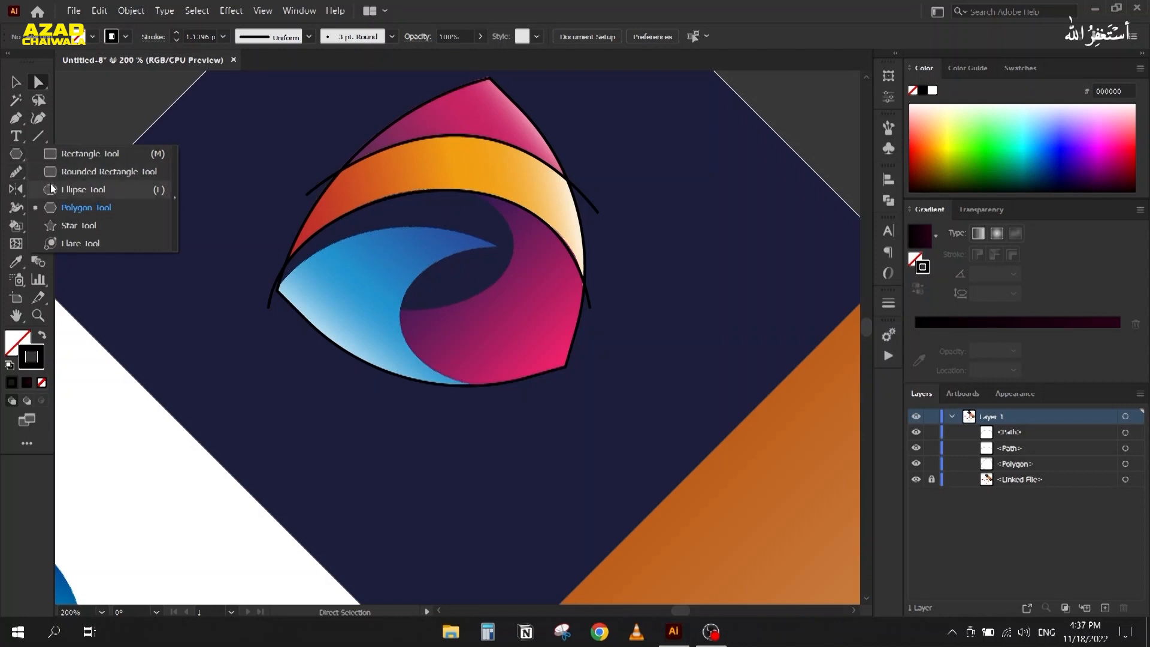
pyautogui.click(53, 189)
pyautogui.moveTo(227, 189); pyautogui.dragTo(514, 317)
pyautogui.click(16, 82)
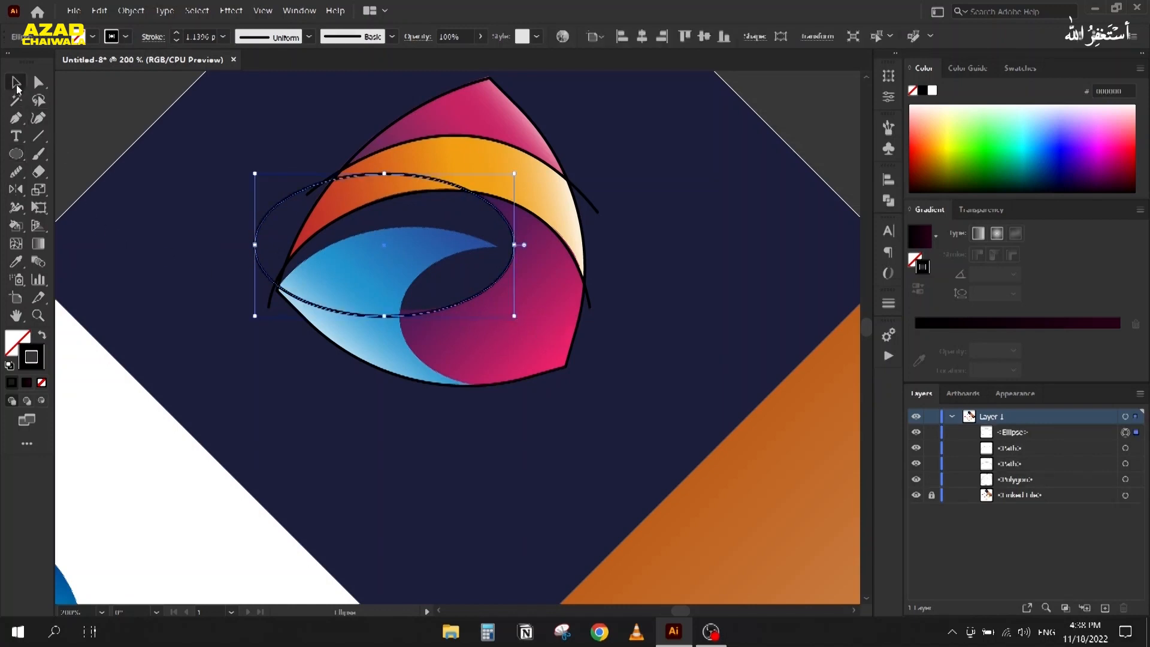
pyautogui.moveTo(384, 317); pyautogui.dragTo(387, 313)
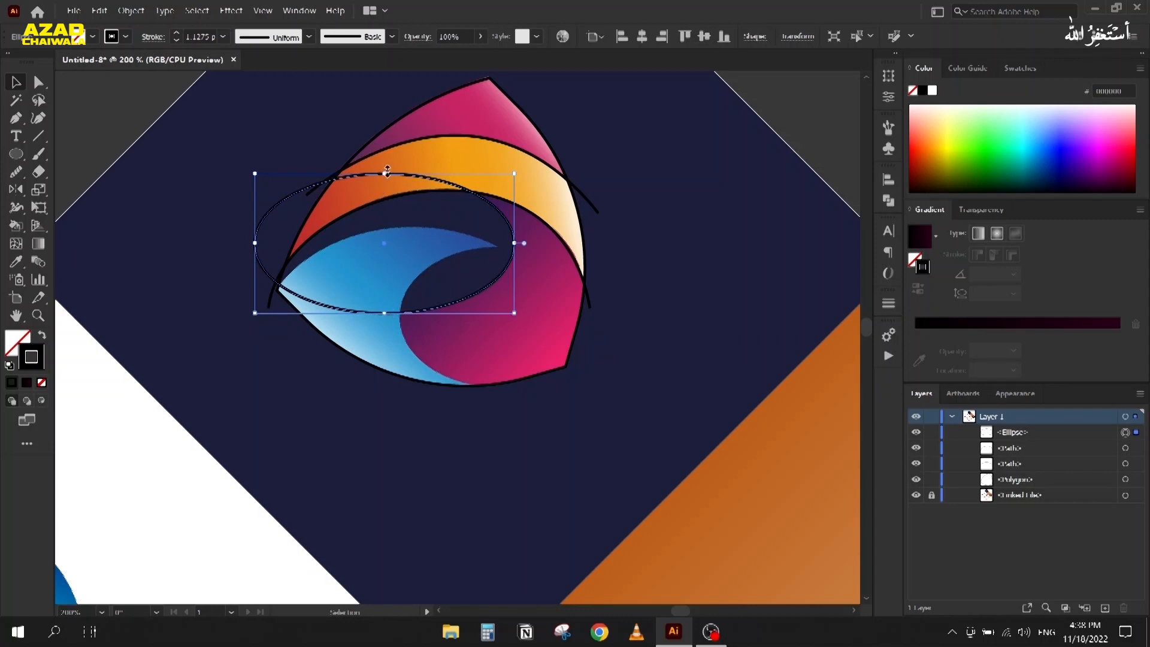
pyautogui.click(302, 417)
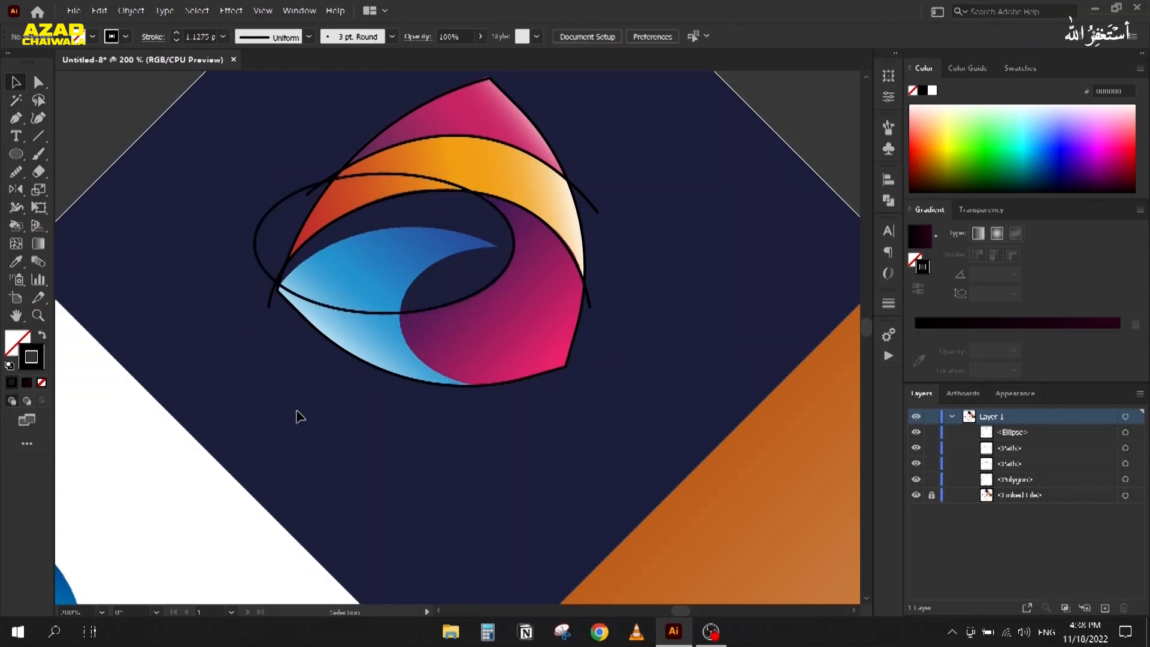
# Step: Draw a larger ellipse around the blue lower curve, lowering its top and widening it left
pyautogui.click(12, 155)
pyautogui.moveTo(289, 240); pyautogui.dragTo(554, 433)
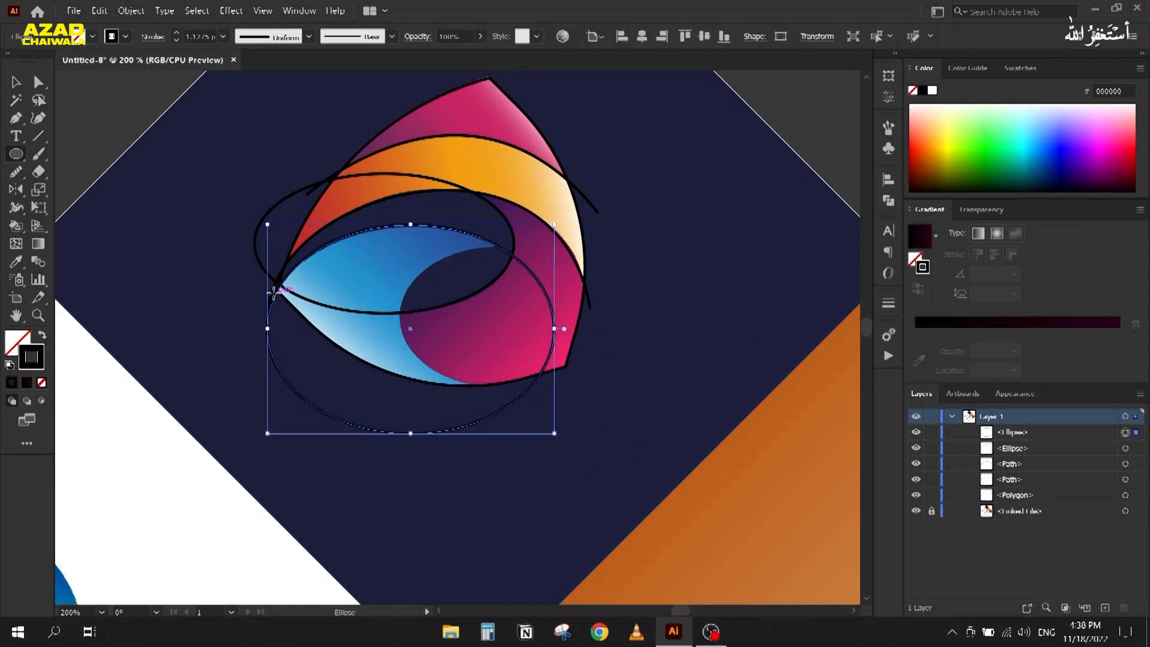
pyautogui.click(15, 83)
pyautogui.scroll(2, 408, 221)
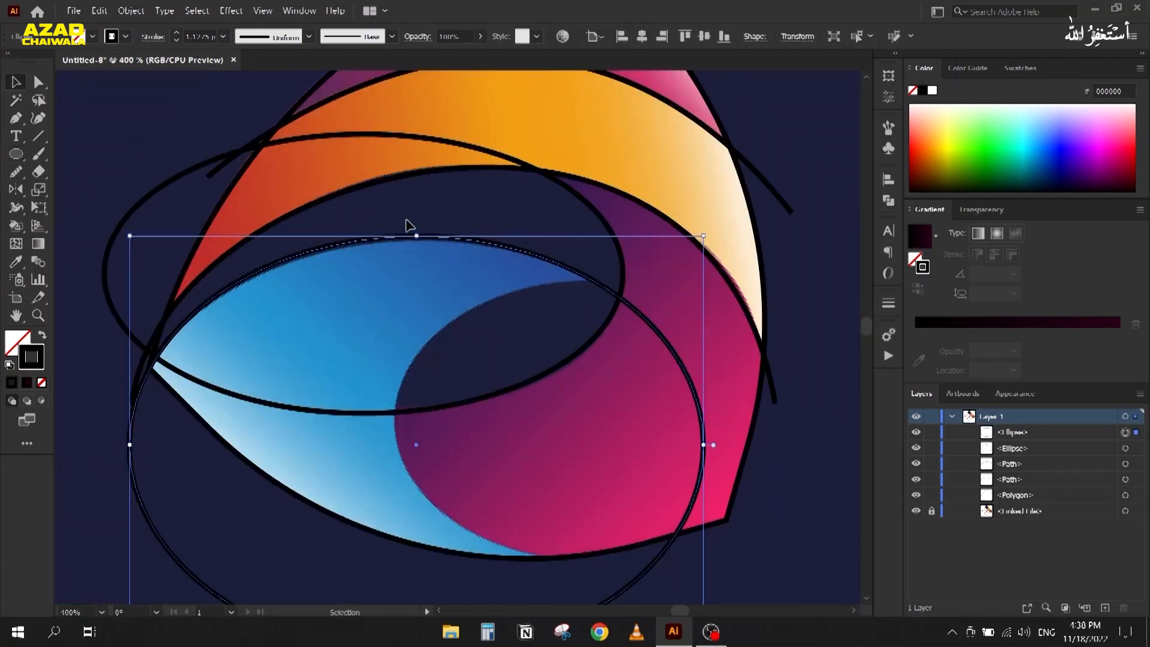
pyautogui.moveTo(419, 236); pyautogui.dragTo(421, 244)
pyautogui.scroll(-1, 258, 265)
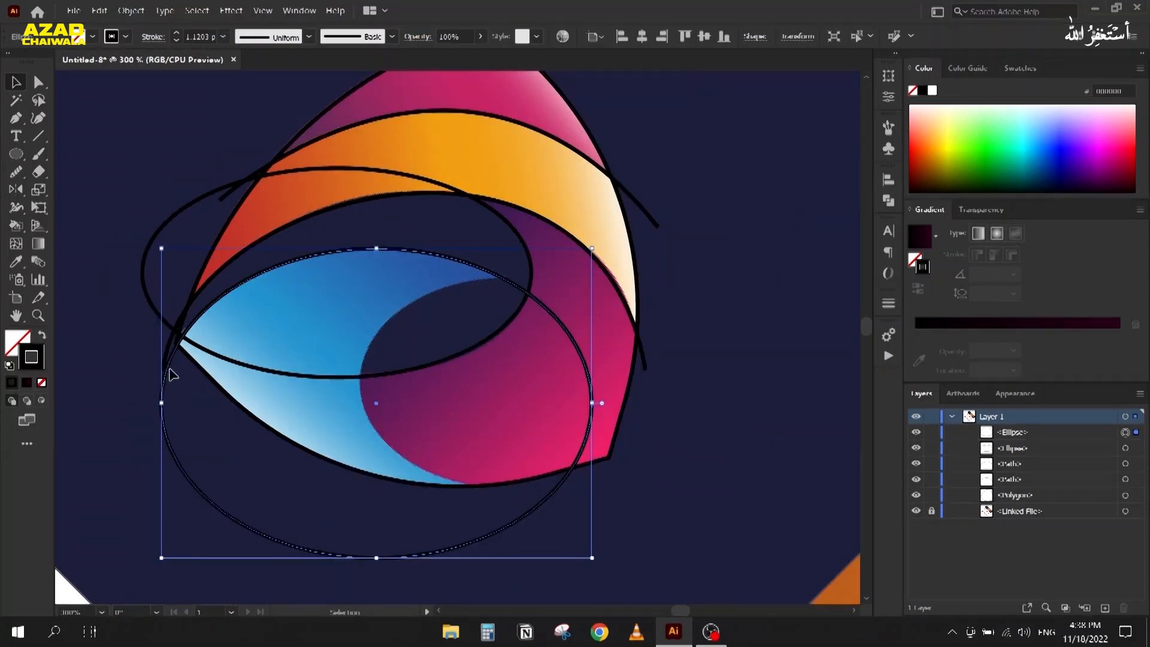
pyautogui.moveTo(161, 400); pyautogui.dragTo(159, 401)
pyautogui.click(163, 202)
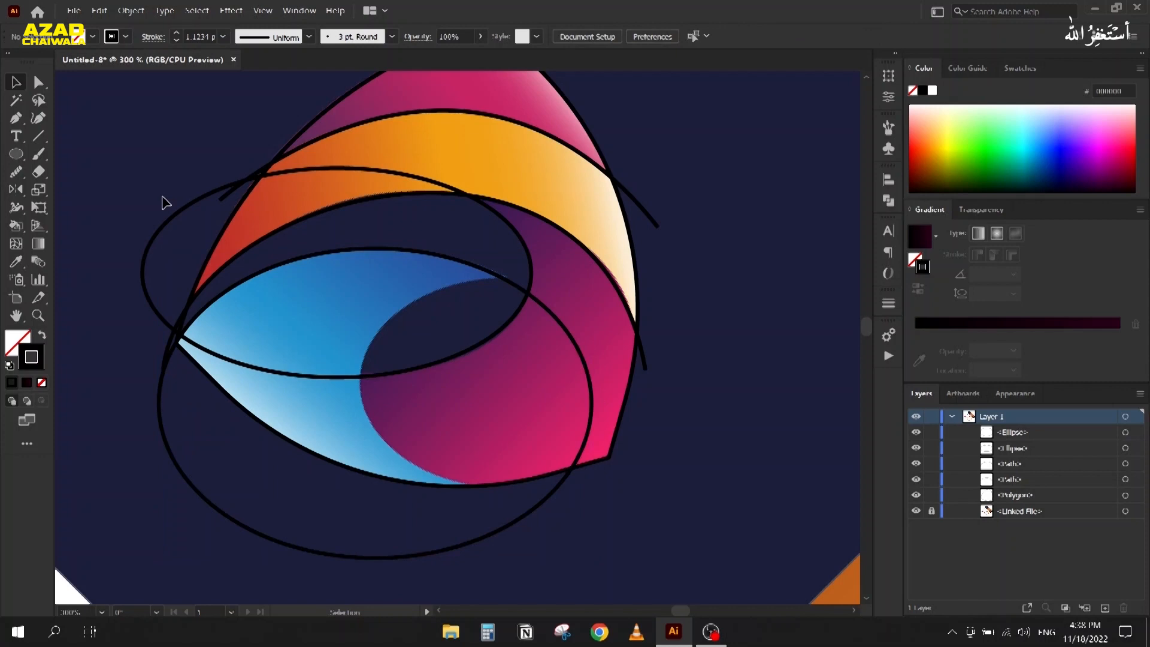
pyautogui.scroll(-1, 239, 365)
# Step: Draw a small ellipse around the dark inner hole and raise its top edge to about 81 × 59 px
pyautogui.click(24, 154)
pyautogui.moveTo(312, 276)
pyautogui.mouseDown()
pyautogui.moveTo(484, 385)
pyautogui.moveTo(473, 356)
pyautogui.moveTo(478, 381)
pyautogui.moveTo(489, 380)
pyautogui.mouseUp()
pyautogui.click(16, 85)
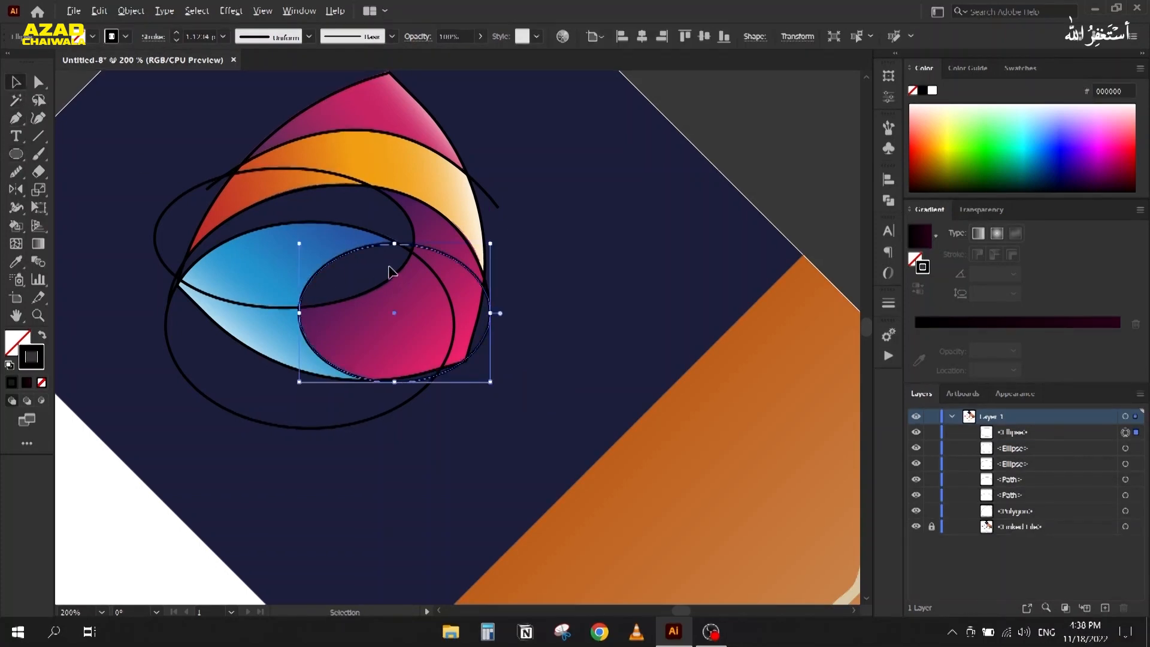
pyautogui.scroll(3, 390, 243)
pyautogui.moveTo(409, 269); pyautogui.dragTo(409, 263)
pyautogui.scroll(-4, 409, 264)
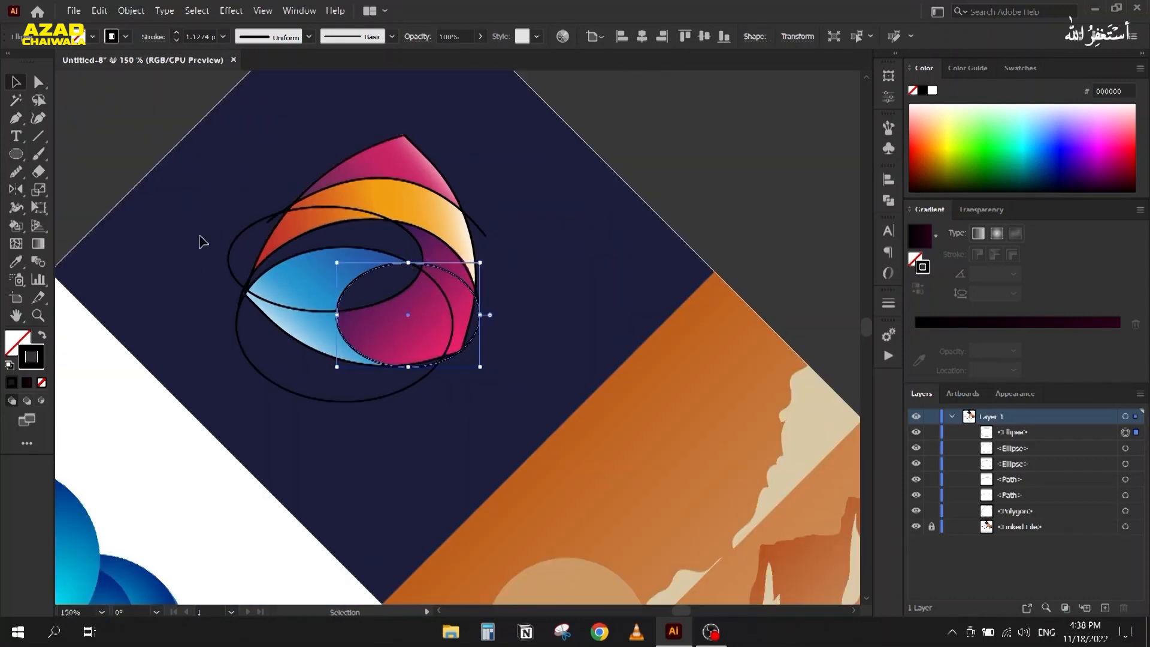
pyautogui.scroll(-2, 264, 192)
pyautogui.scroll(1, 282, 265)
pyautogui.scroll(-2, 281, 265)
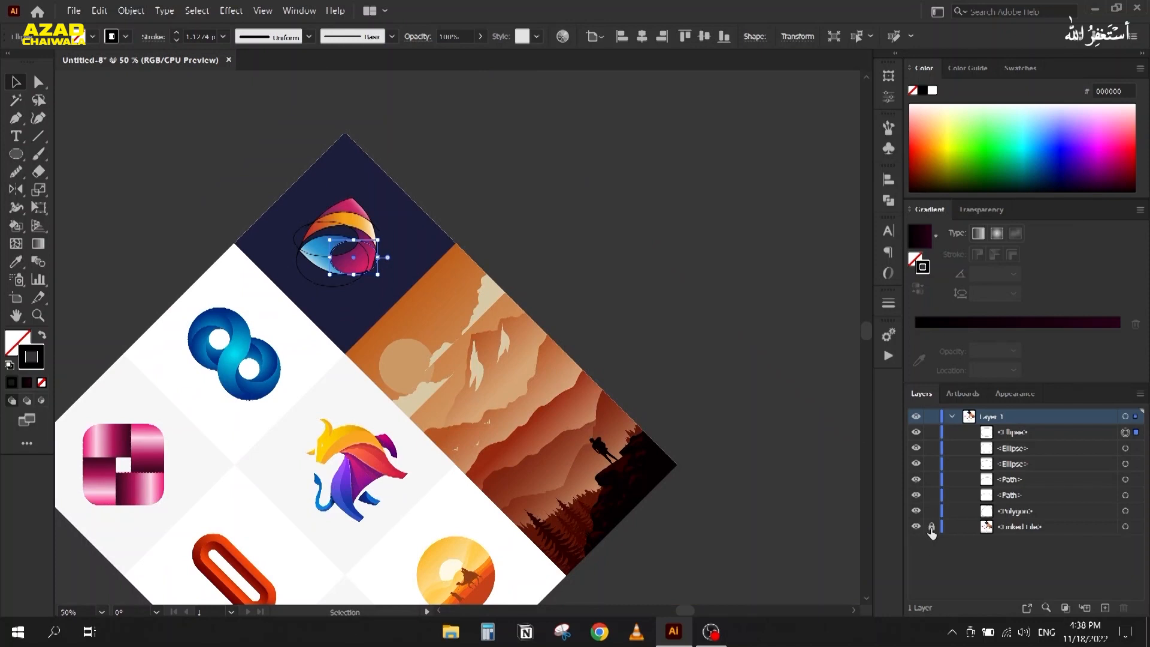
# Step: Unlock the reference layer and rotate all the artwork 45° so the sheet stands upright
pyautogui.click(932, 527)
pyautogui.scroll(-1, 603, 276)
pyautogui.moveTo(613, 318); pyautogui.dragTo(605, 238)
pyautogui.moveTo(236, 85); pyautogui.dragTo(607, 438)
pyautogui.moveTo(652, 552); pyautogui.dragTo(473, 553)
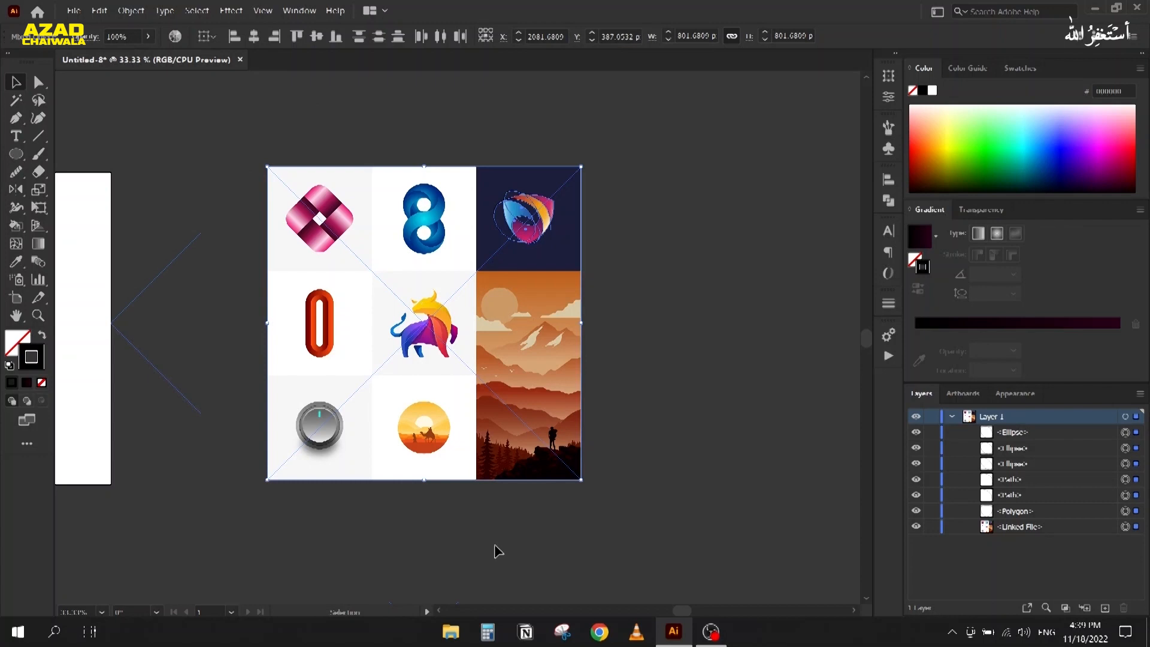
pyautogui.click(625, 251)
# Step: Select the traced outline shapes and shift-drag them onto the empty canvas right of the logo
pyautogui.scroll(4, 556, 232)
pyautogui.moveTo(503, 197); pyautogui.dragTo(564, 306)
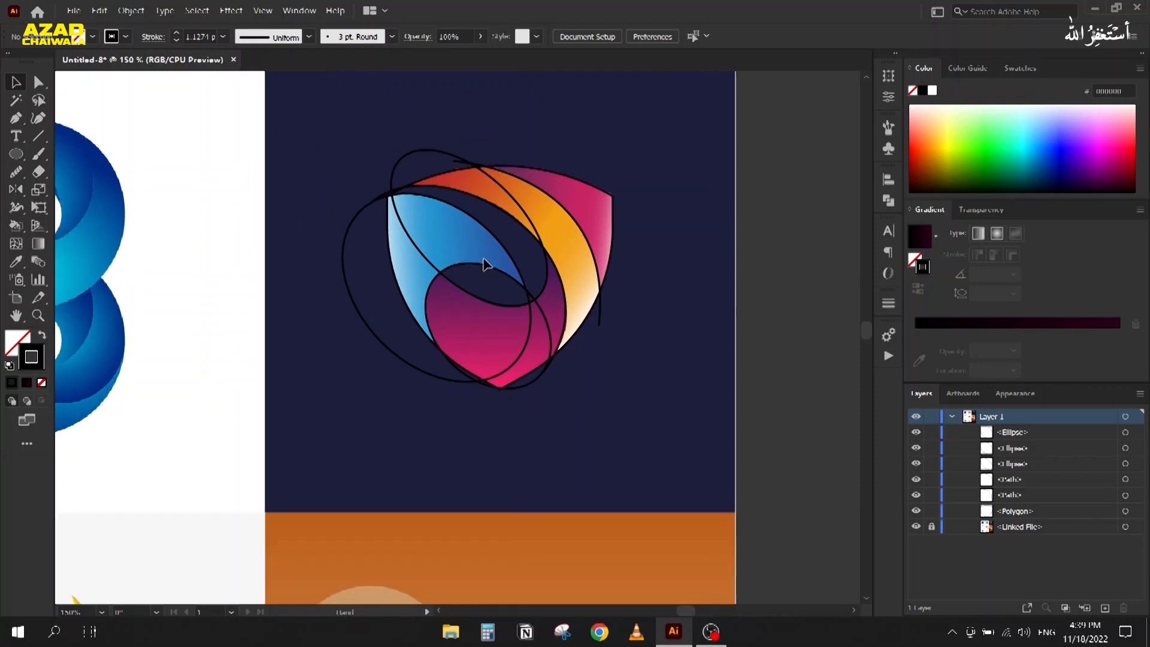
pyautogui.moveTo(347, 136); pyautogui.dragTo(628, 442)
pyautogui.moveTo(534, 267); pyautogui.dragTo(258, 236)
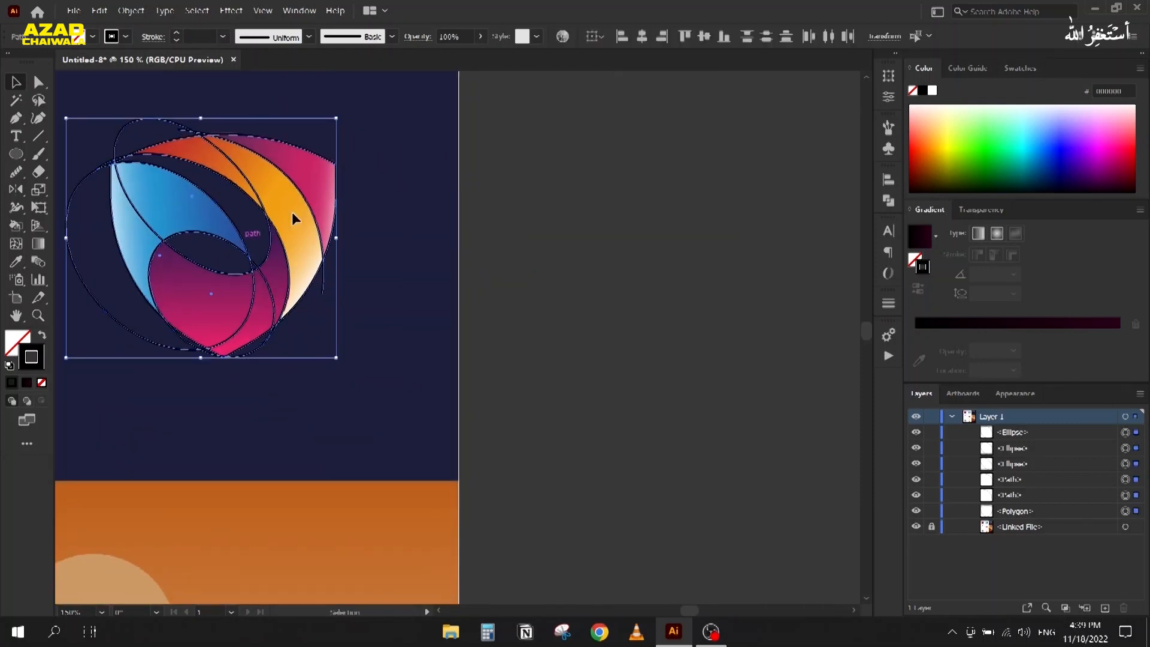
pyautogui.moveTo(336, 216); pyautogui.dragTo(782, 221)
pyautogui.hotkey('shift', 'm')
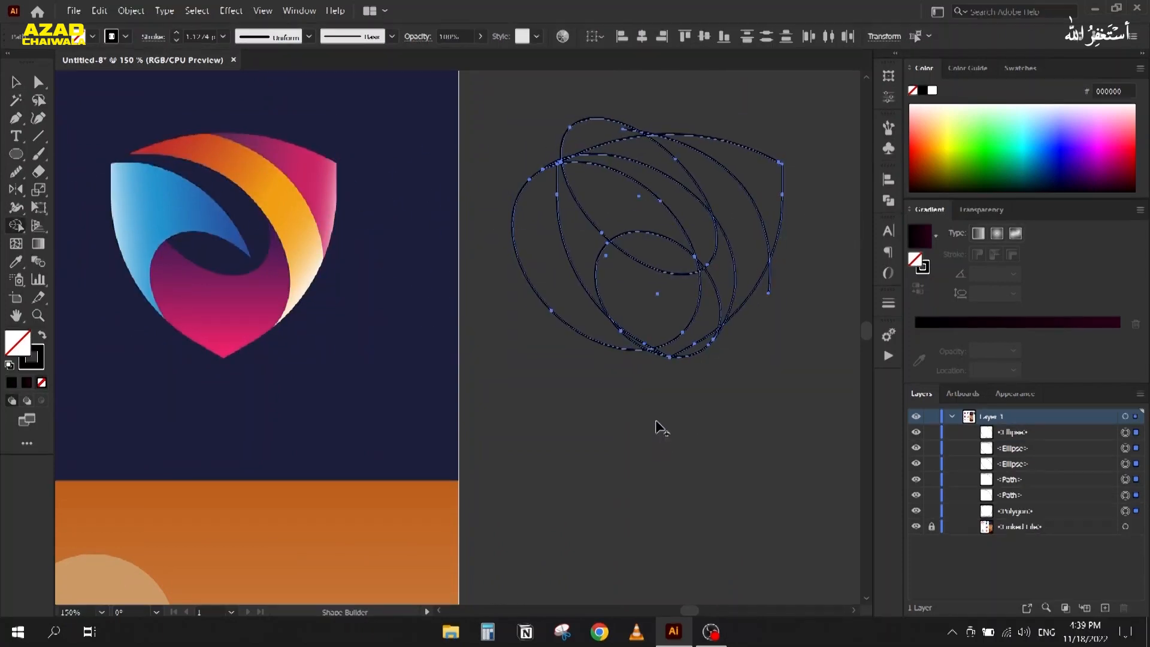
# Step: Build the bottom and left regions and delete the inner curve segment and bottom-tip sliver
pyautogui.scroll(2, 758, 175)
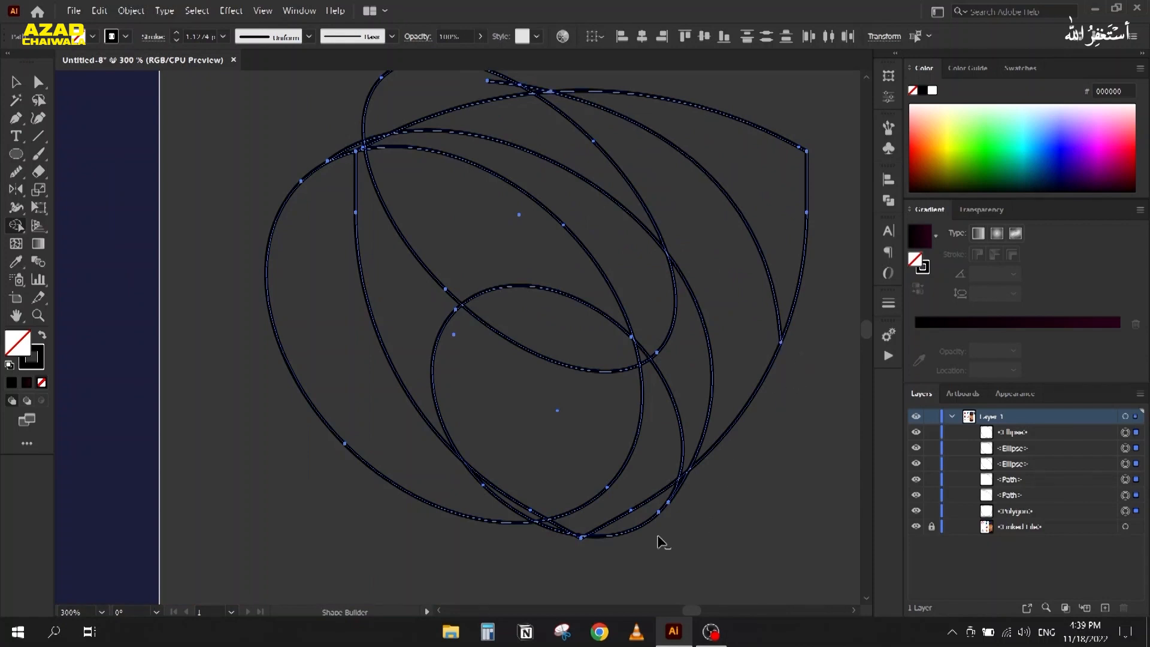
pyautogui.click(665, 515)
pyautogui.scroll(2, 669, 494)
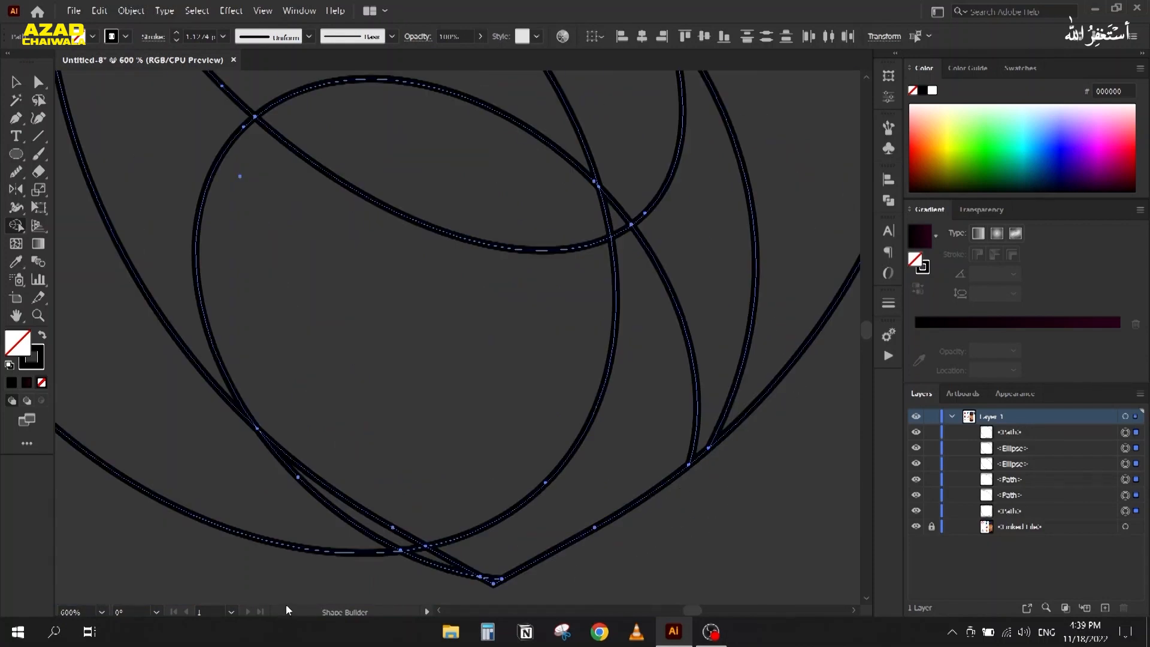
pyautogui.click(282, 530)
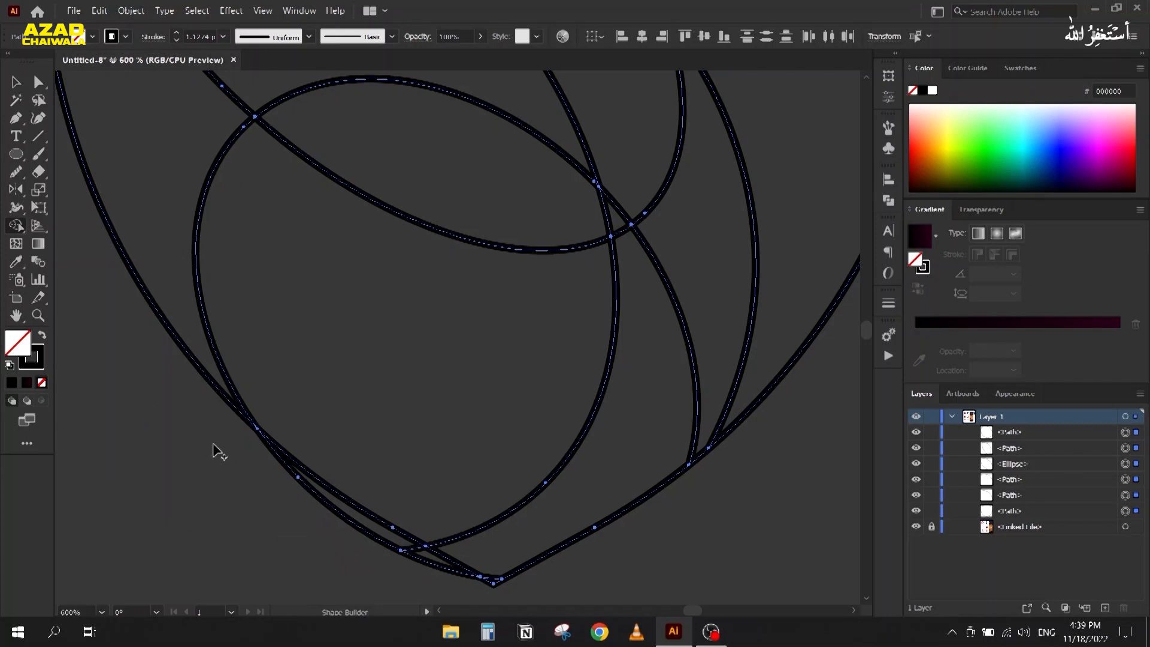
pyautogui.keyDown('alt'); pyautogui.click(330, 510); pyautogui.keyUp('alt')
pyautogui.keyDown('alt'); pyautogui.click(419, 561); pyautogui.keyUp('alt')
pyautogui.moveTo(184, 405); pyautogui.dragTo(334, 596)
pyautogui.scroll(-2, 259, 335)
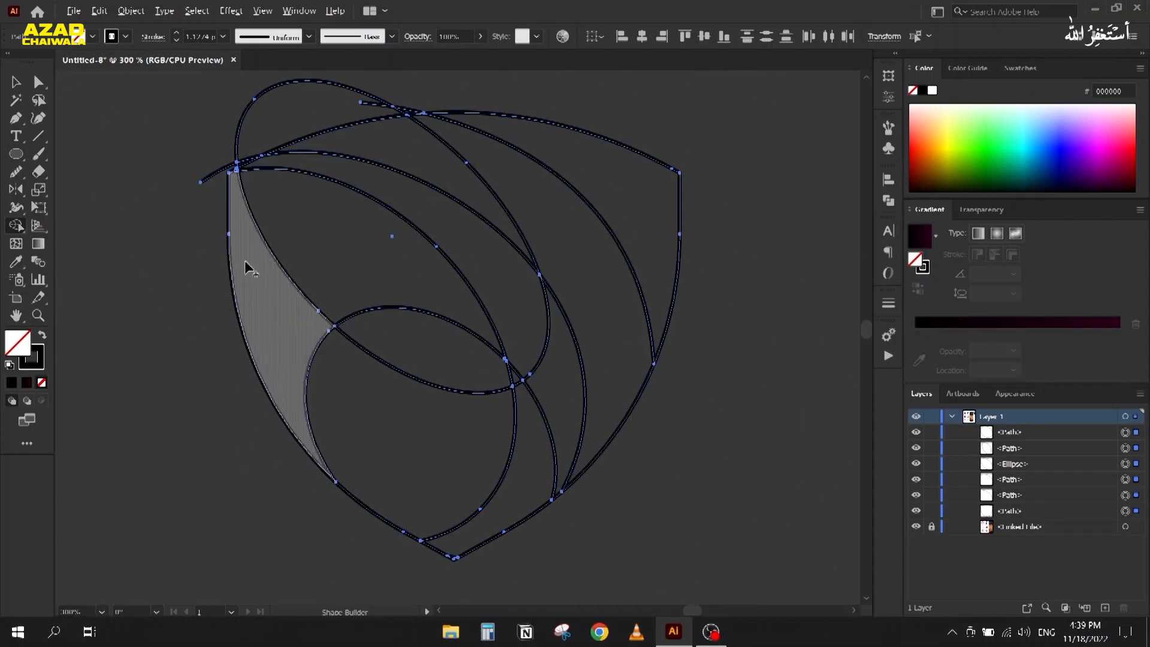
pyautogui.moveTo(230, 196); pyautogui.dragTo(248, 300)
pyautogui.moveTo(286, 191)
pyautogui.mouseDown()
pyautogui.moveTo(416, 256)
pyautogui.moveTo(458, 309)
pyautogui.mouseUp()
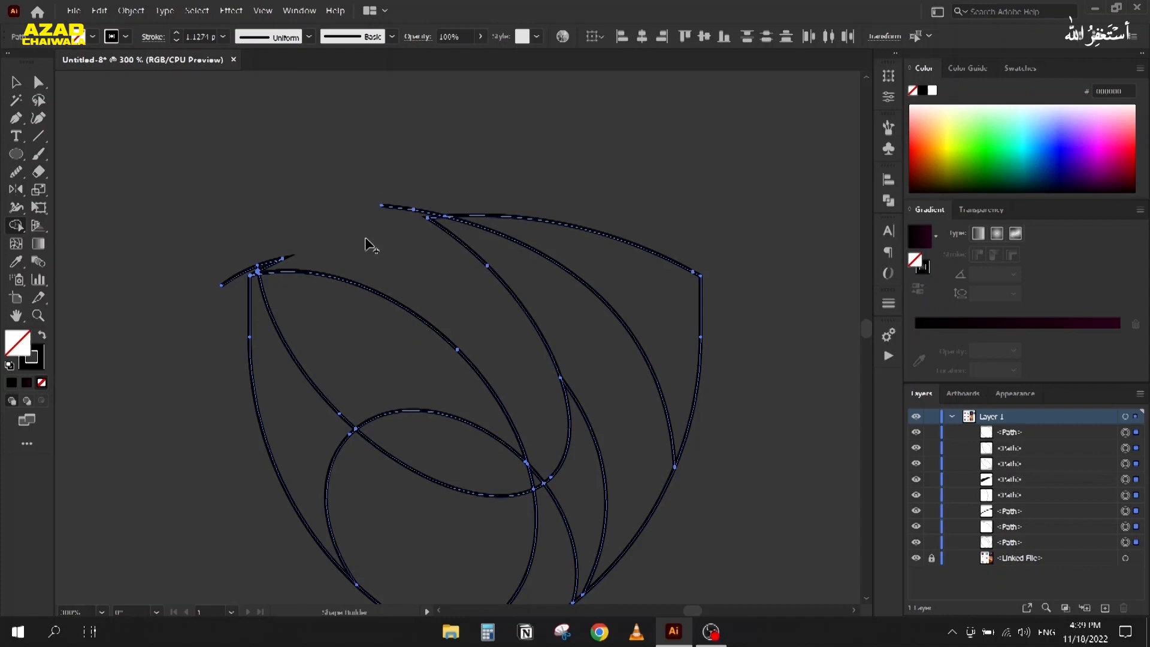
pyautogui.hotkey('ctrl', 'z')
# Step: Delete the stray top-crossing region, small crossing segments, top-left spike and short stray segment
pyautogui.scroll(3, 237, 259)
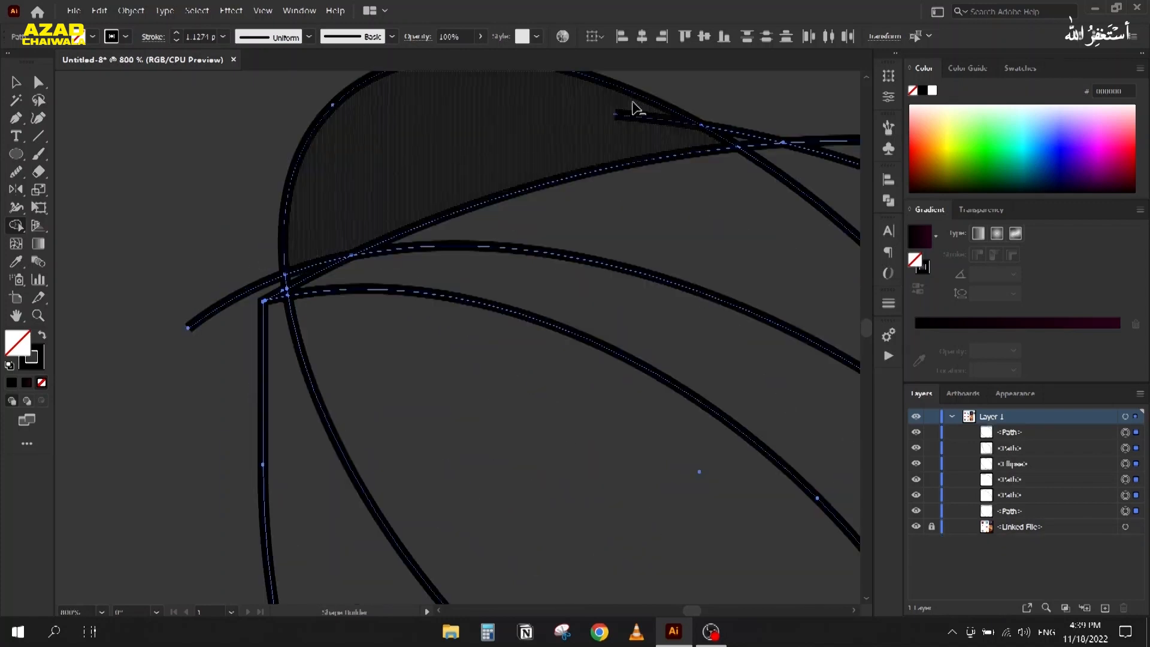
pyautogui.moveTo(751, 105)
pyautogui.mouseDown()
pyautogui.moveTo(745, 142)
pyautogui.moveTo(682, 142)
pyautogui.mouseUp()
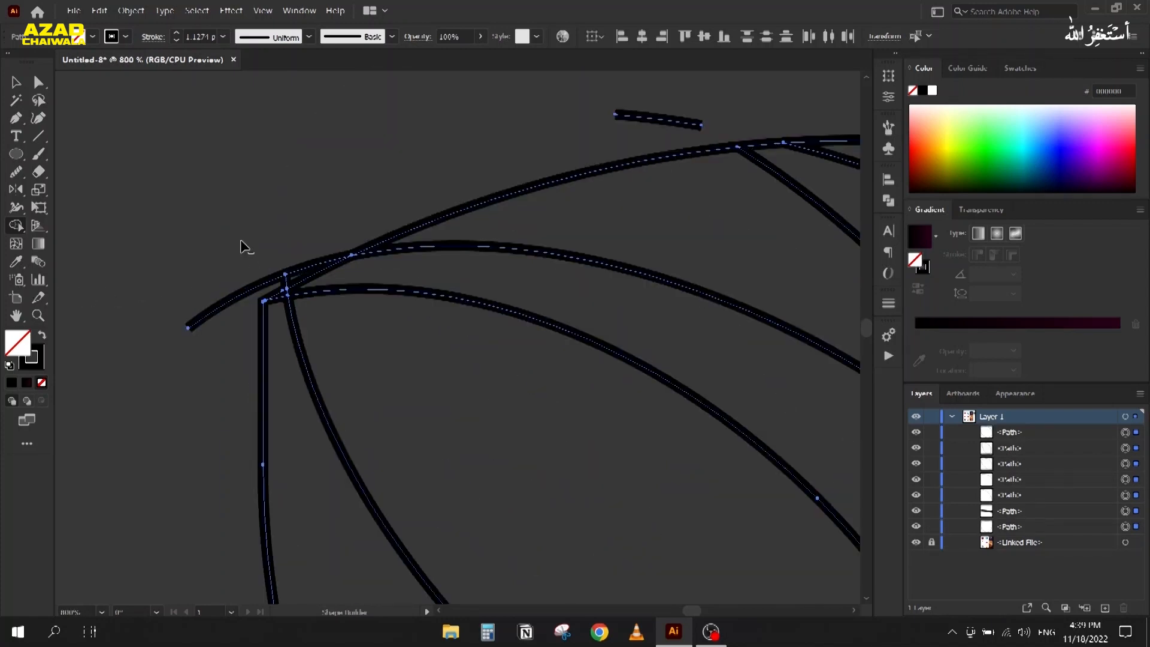
pyautogui.moveTo(313, 281)
pyautogui.mouseDown()
pyautogui.moveTo(273, 271)
pyautogui.moveTo(215, 347)
pyautogui.mouseUp()
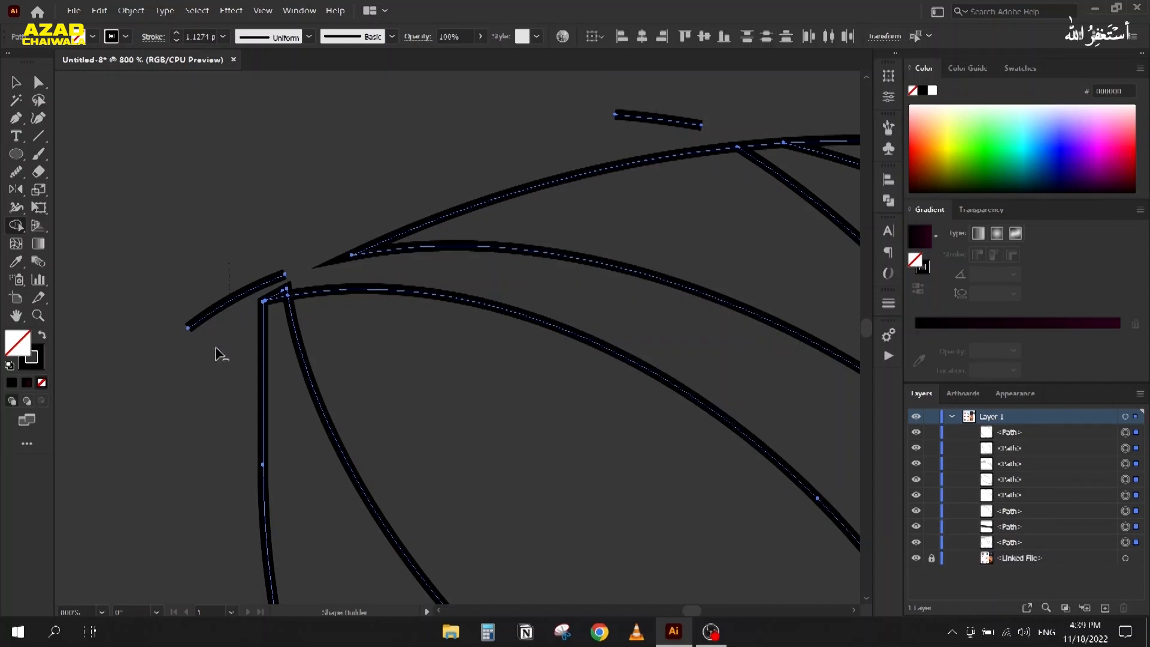
pyautogui.moveTo(278, 286); pyautogui.dragTo(281, 306)
pyautogui.hotkey('ctrl', 'z')
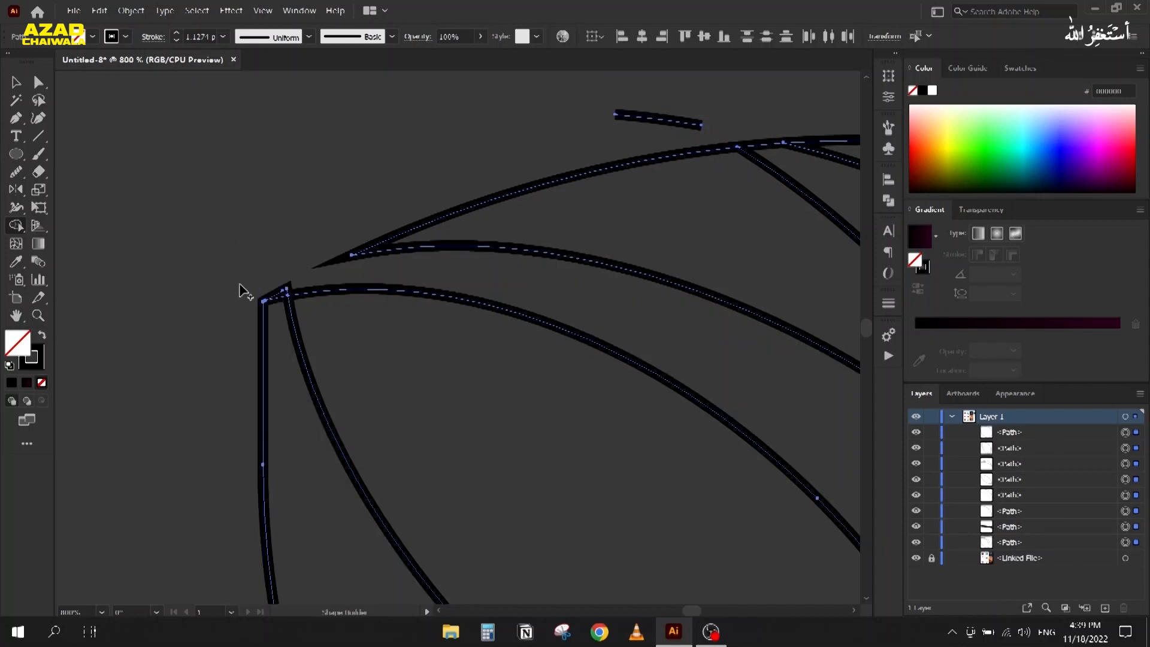
pyautogui.scroll(3, 282, 295)
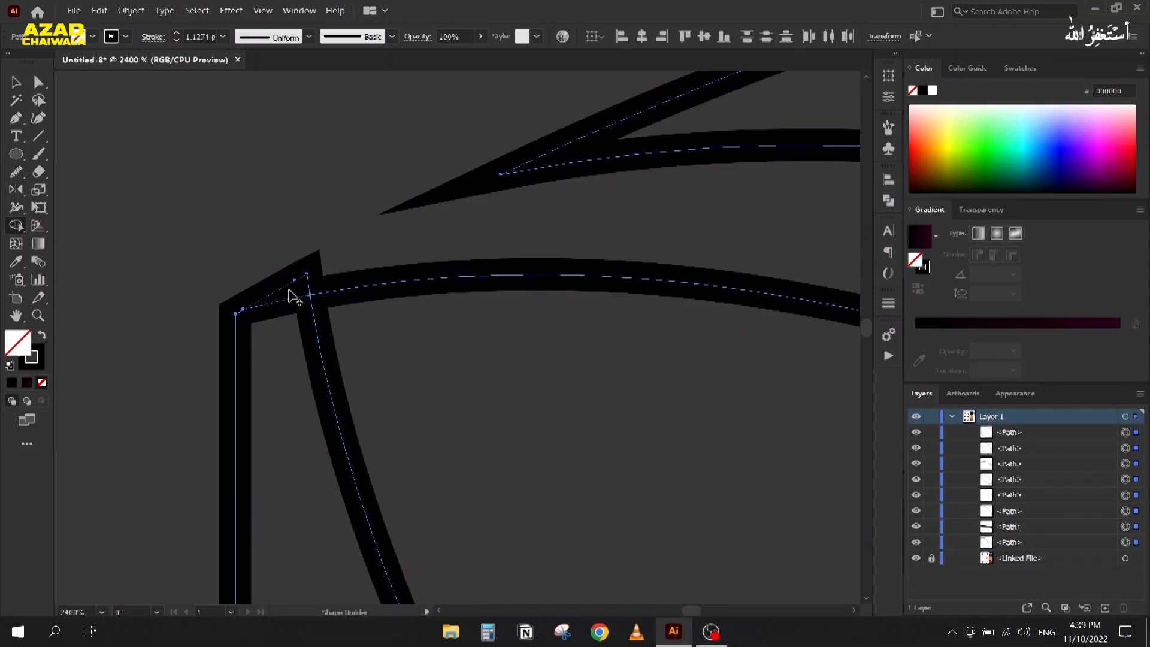
pyautogui.keyDown('alt'); pyautogui.click(307, 293); pyautogui.keyUp('alt')
pyautogui.scroll(-3, 230, 258)
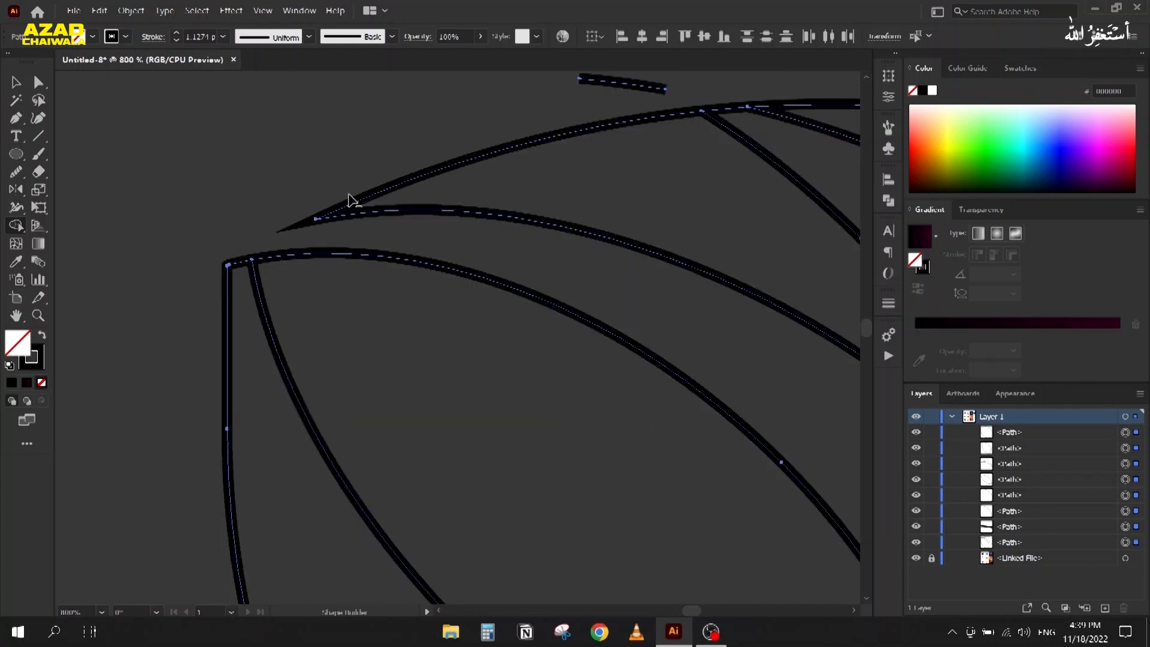
pyautogui.keyDown('alt'); pyautogui.click(623, 85); pyautogui.keyUp('alt')
pyautogui.scroll(2, 424, 277)
pyautogui.scroll(-3, 442, 300)
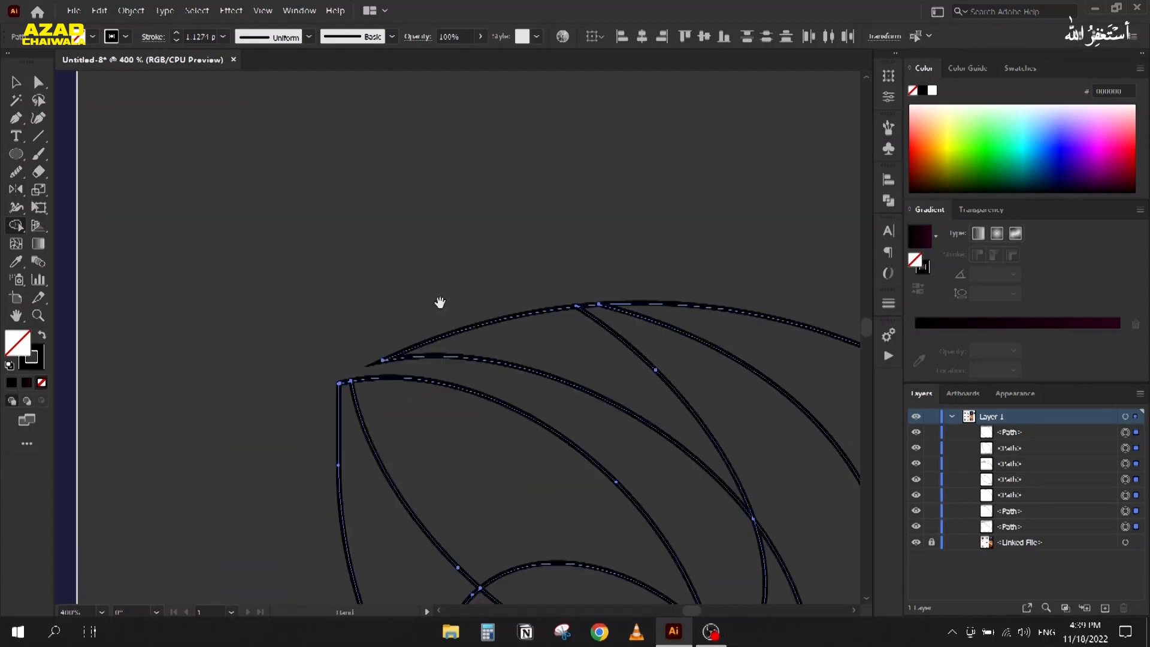
# Step: Merge the top crescent, lower heart-shaped, top-left crescent and lens regions into single shapes
pyautogui.moveTo(412, 222); pyautogui.dragTo(585, 312)
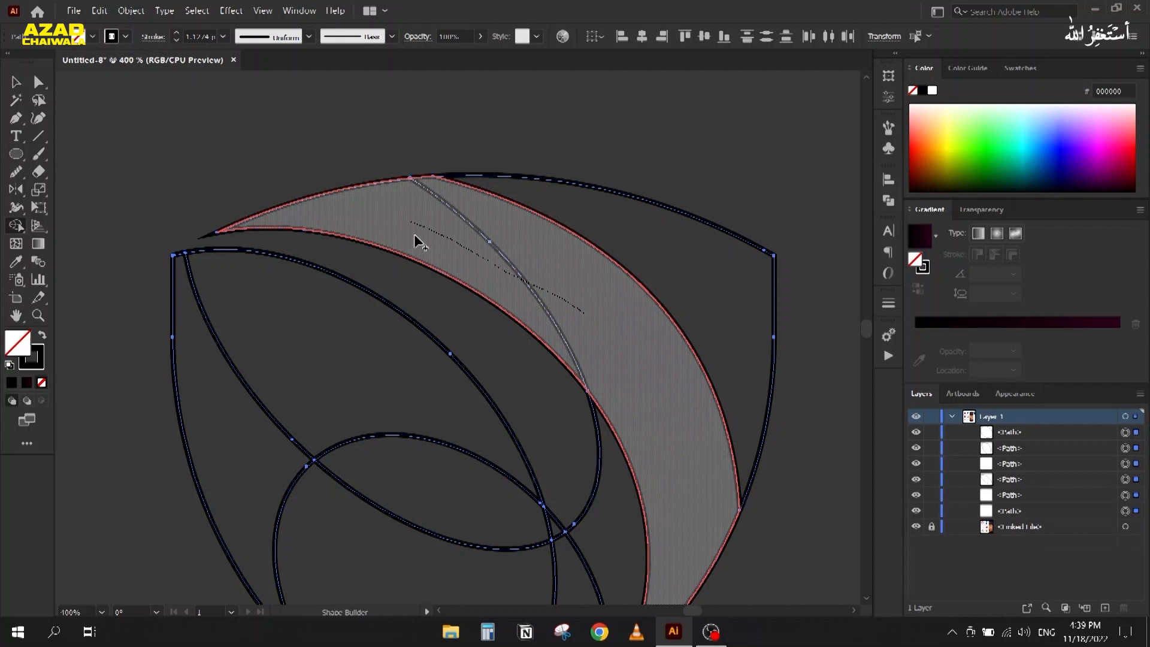
pyautogui.scroll(-2, 416, 242)
pyautogui.moveTo(424, 271); pyautogui.dragTo(424, 146)
pyautogui.scroll(1, 477, 253)
pyautogui.moveTo(504, 264)
pyautogui.mouseDown()
pyautogui.moveTo(514, 296)
pyautogui.moveTo(473, 348)
pyautogui.moveTo(416, 360)
pyautogui.mouseUp()
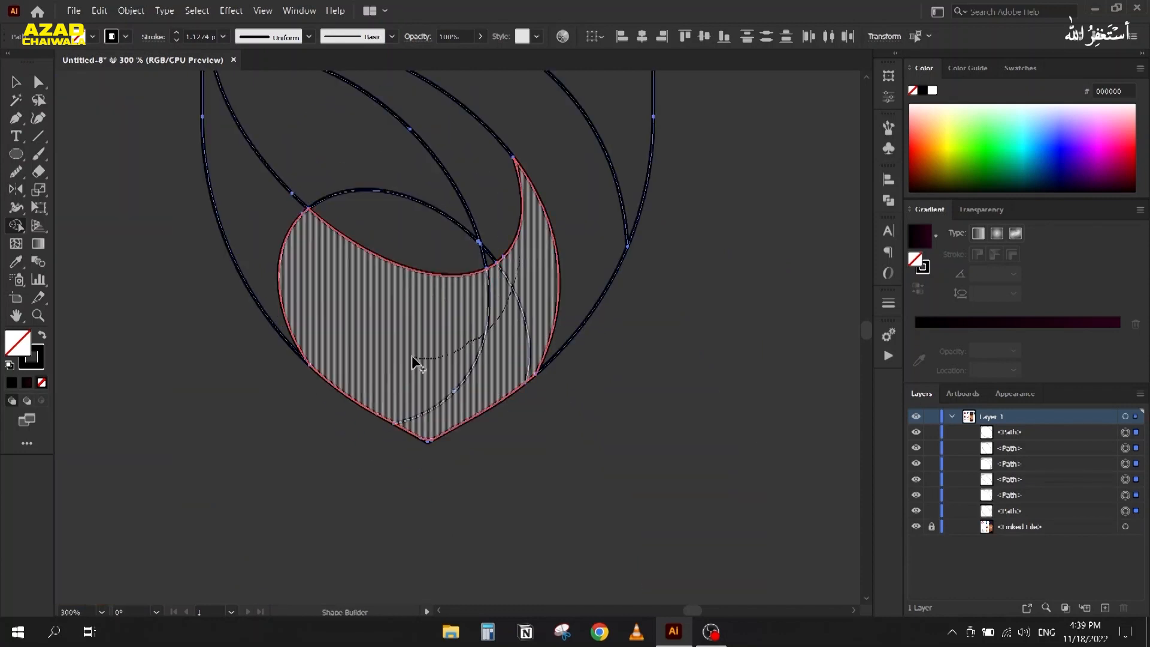
pyautogui.moveTo(254, 206)
pyautogui.mouseDown()
pyautogui.moveTo(295, 156)
pyautogui.moveTo(327, 157)
pyautogui.mouseUp()
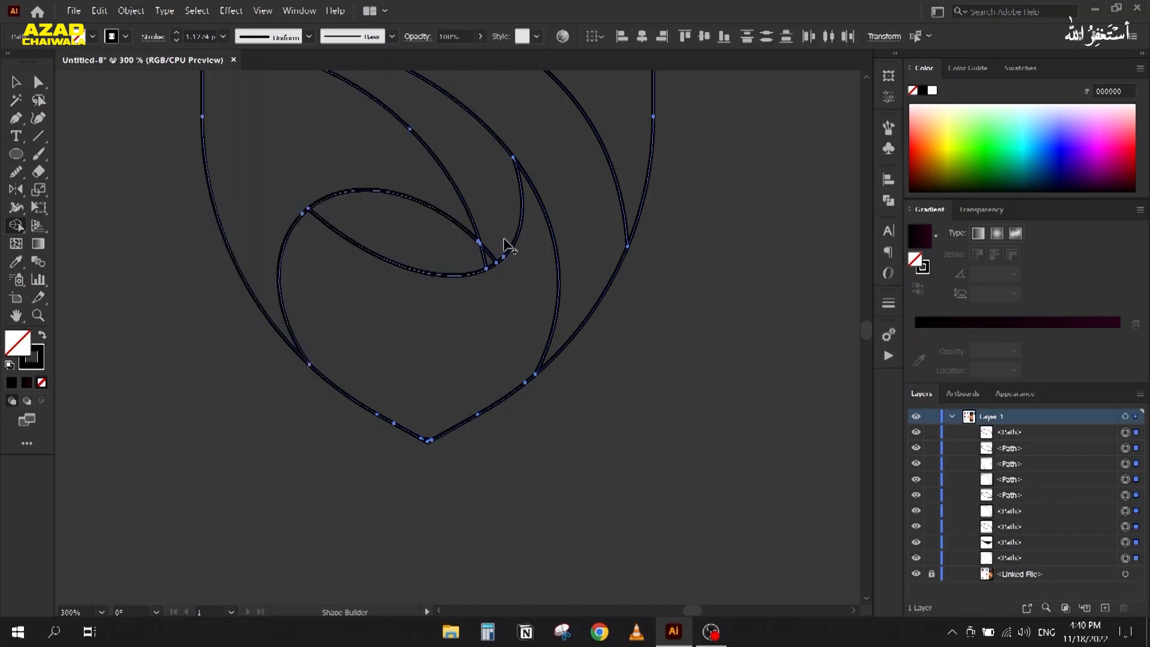
pyautogui.click(435, 258)
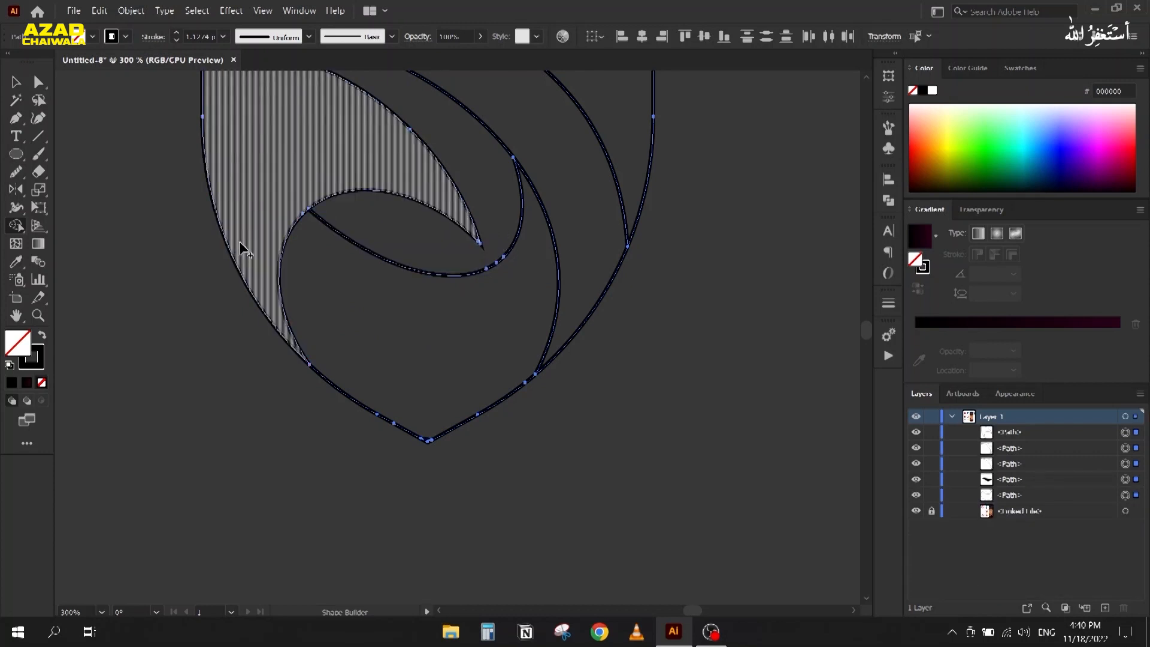
# Step: Marquee-select all five shield paths with the Selection tool
pyautogui.scroll(4, 278, 386)
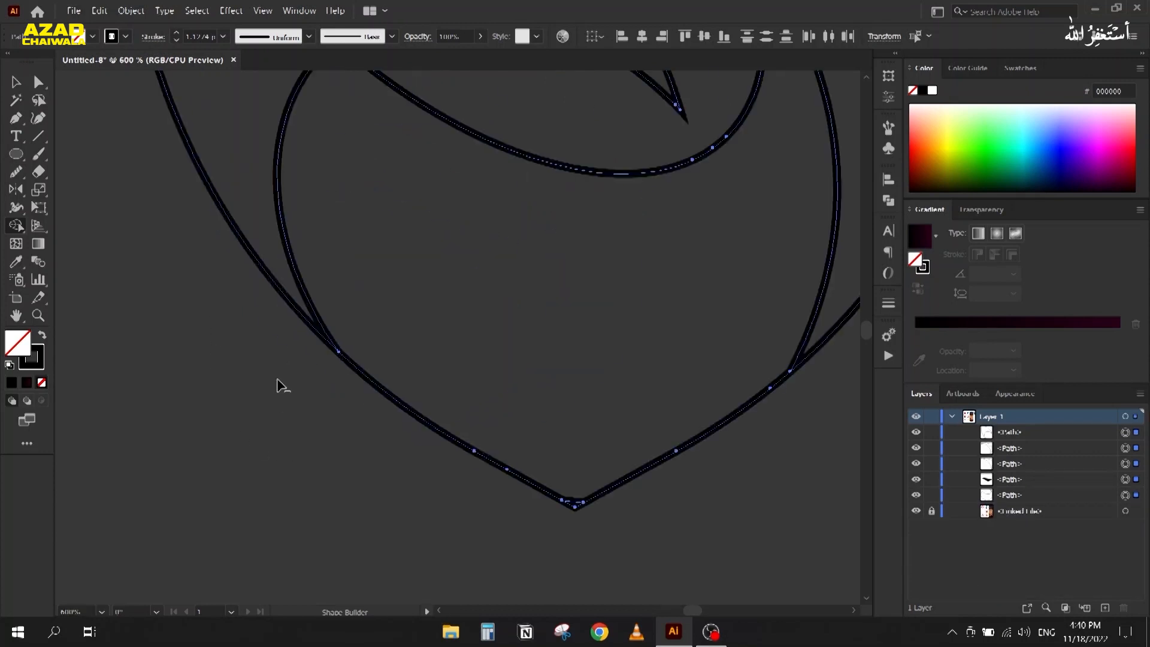
pyautogui.scroll(-6, 569, 287)
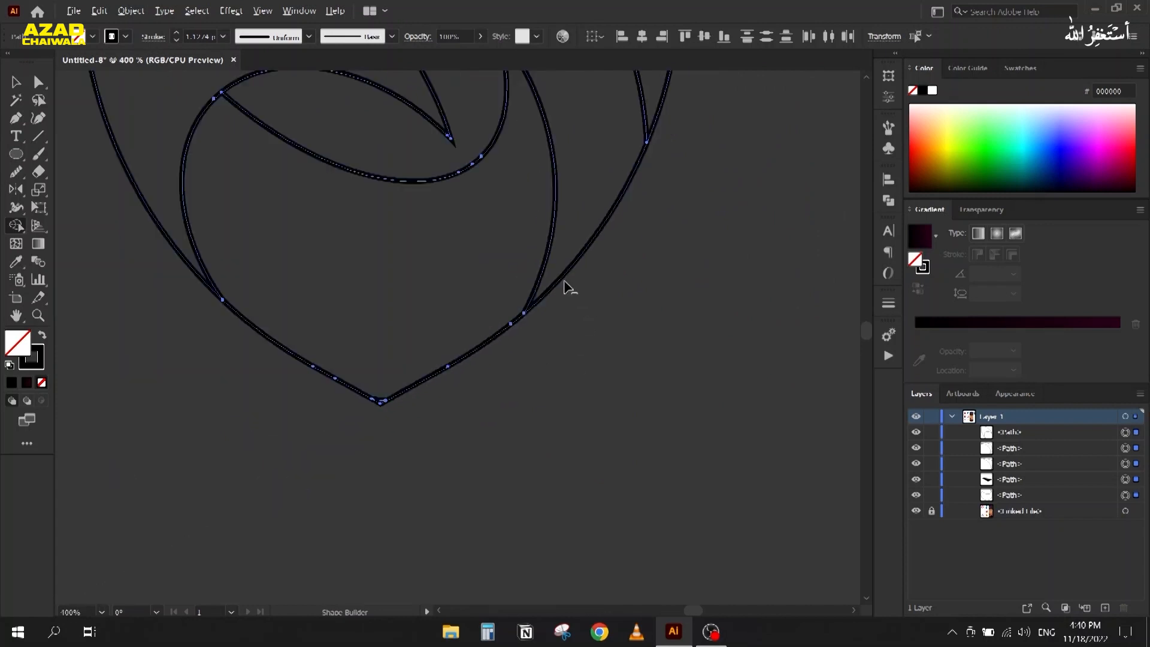
pyautogui.scroll(-1, 568, 288)
pyautogui.moveTo(504, 329); pyautogui.dragTo(661, 372)
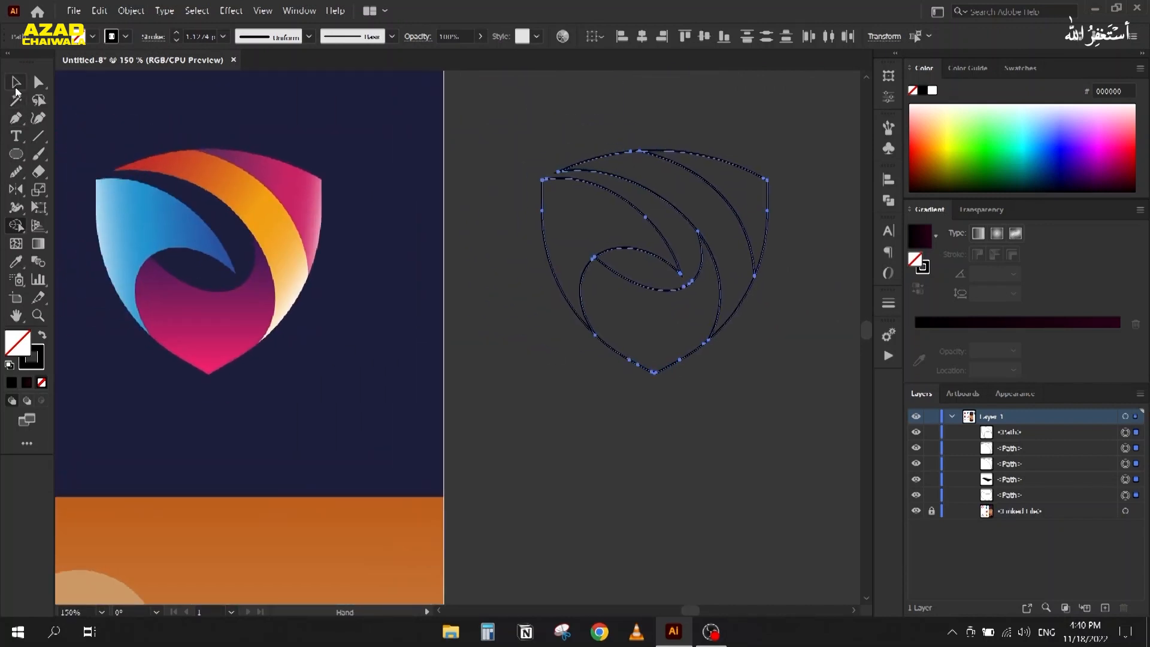
pyautogui.click(16, 89)
pyautogui.click(519, 172)
pyautogui.moveTo(612, 256); pyautogui.dragTo(623, 335)
# Step: Drag the leaf, heart and upper curve pieces apart as a trial, then undo the moves
pyautogui.click(505, 258)
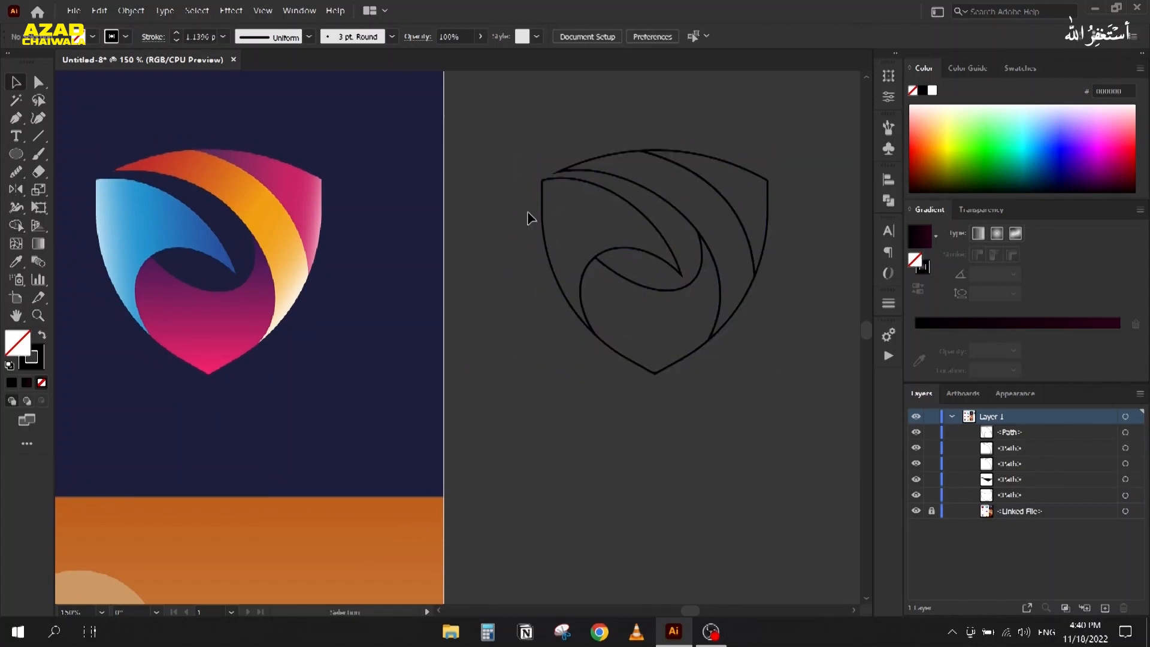
pyautogui.moveTo(547, 196); pyautogui.dragTo(485, 192)
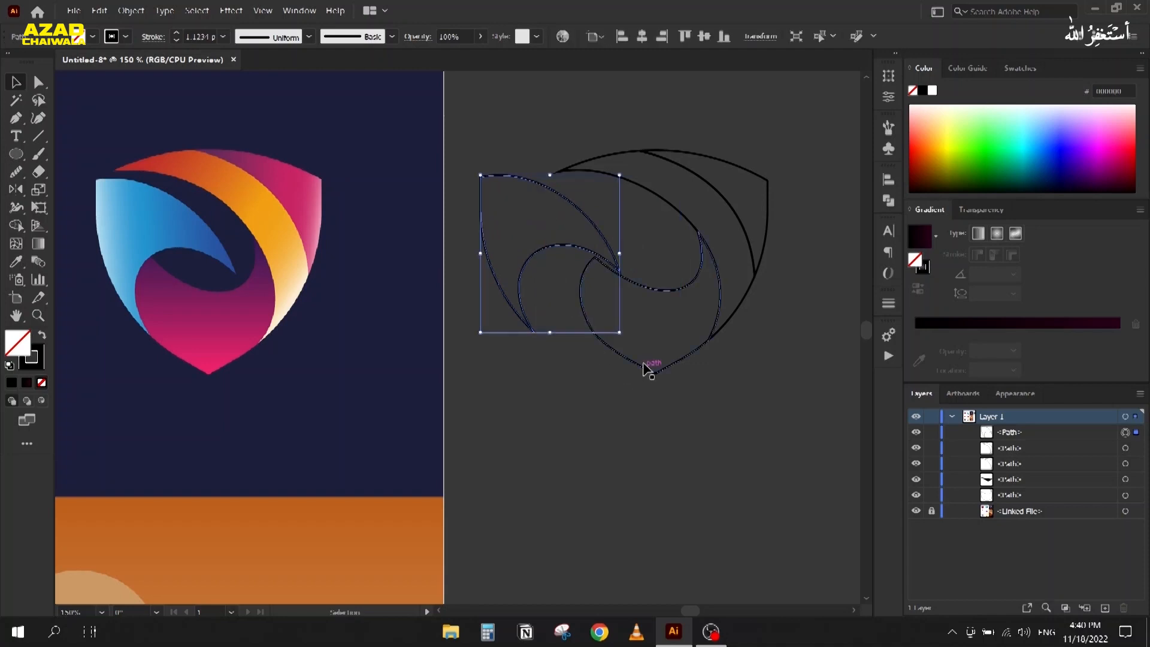
pyautogui.moveTo(643, 368); pyautogui.dragTo(598, 412)
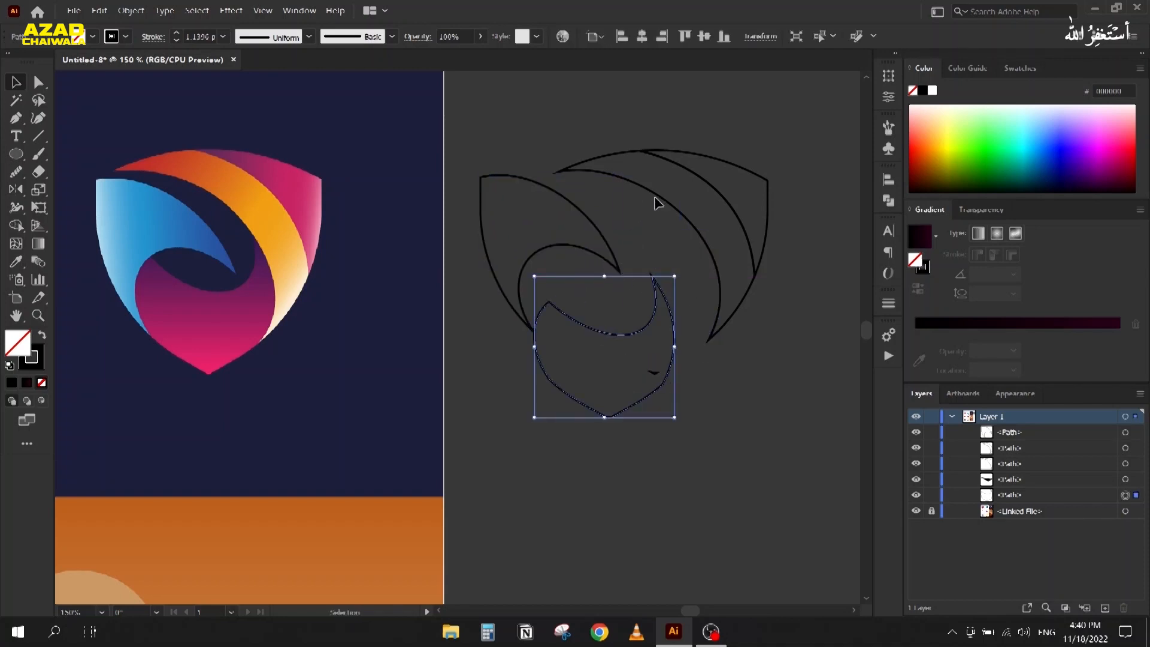
pyautogui.moveTo(663, 195); pyautogui.dragTo(624, 228)
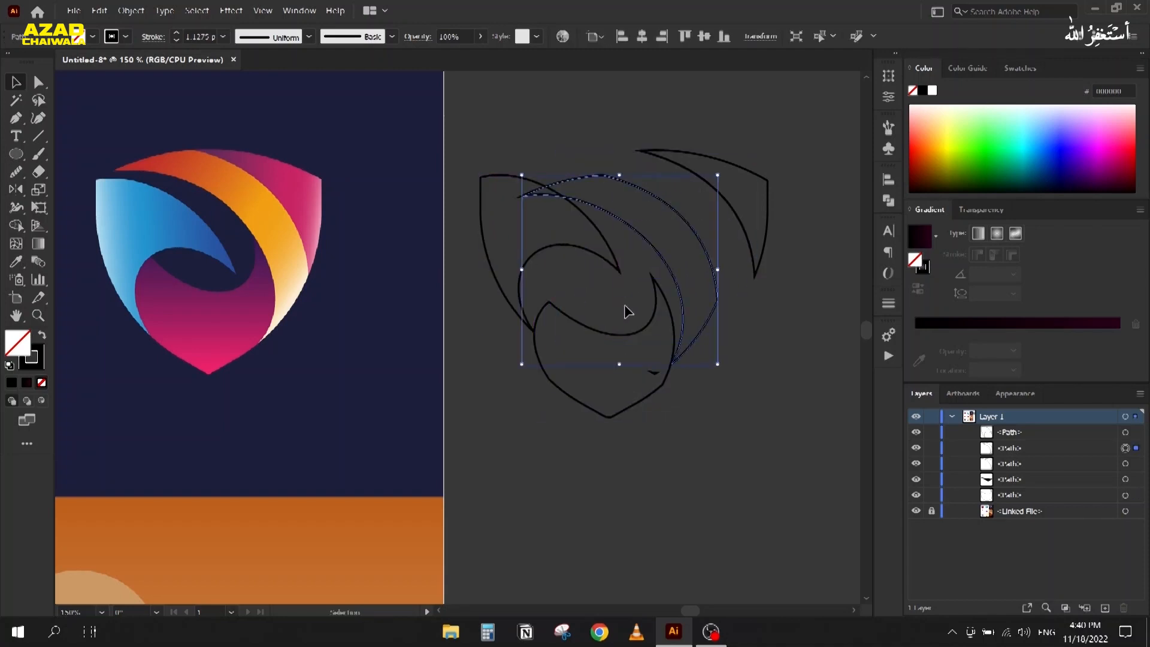
pyautogui.hotkey('ctrl', 'z')
pyautogui.hotkey('ctrl', 'z')
pyautogui.hotkey('ctrl', 'shift', 'z')
pyautogui.press('v')
# Step: Merge the small piece at the shield's bottom point into its neighbouring path with Shape Builder
pyautogui.moveTo(512, 117); pyautogui.dragTo(794, 419)
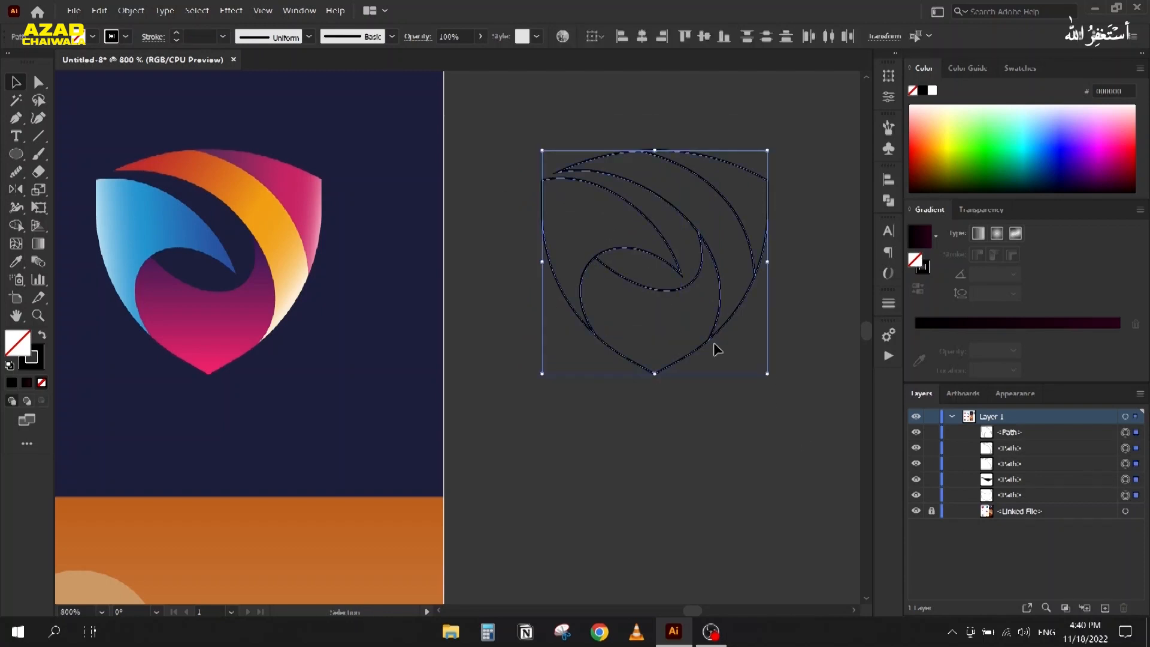
pyautogui.scroll(5, 714, 347)
pyautogui.click(1134, 482)
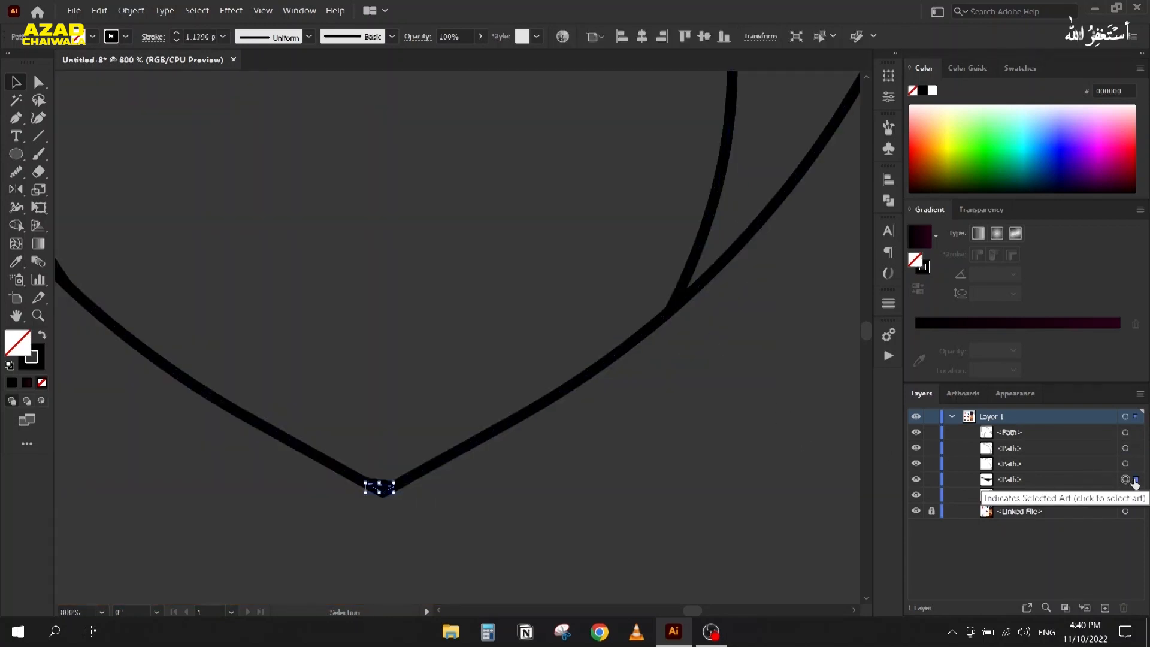
pyautogui.press('Delete')
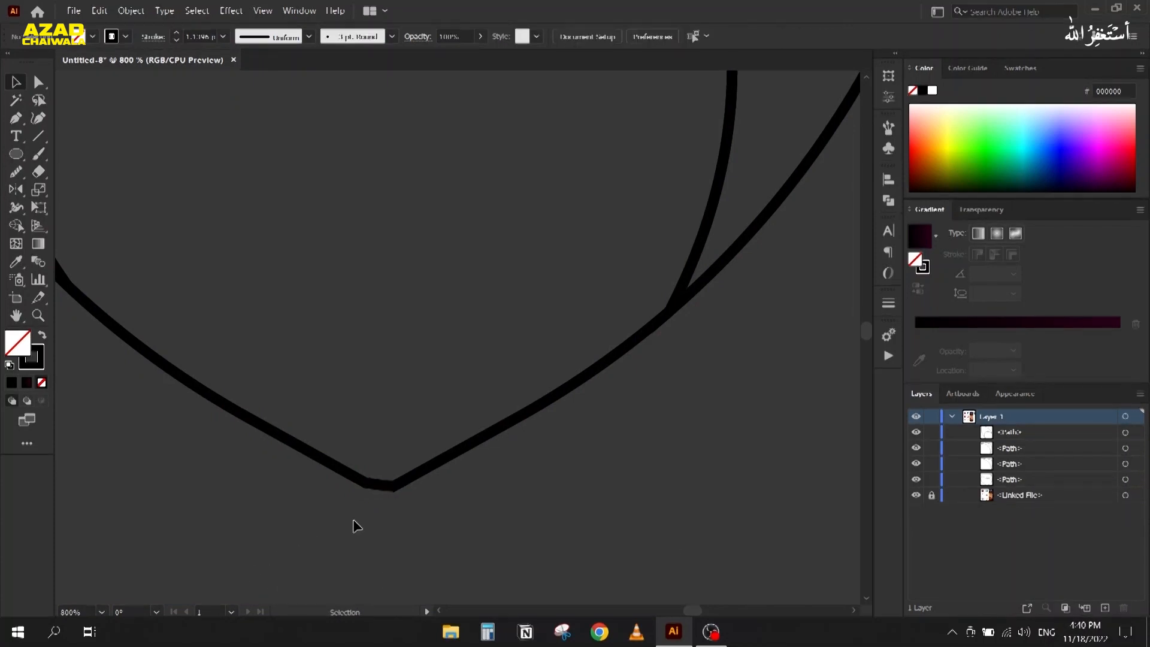
pyautogui.hotkey('ctrl', 'z')
pyautogui.moveTo(427, 539); pyautogui.dragTo(323, 414)
pyautogui.hotkey('shift', 'm')
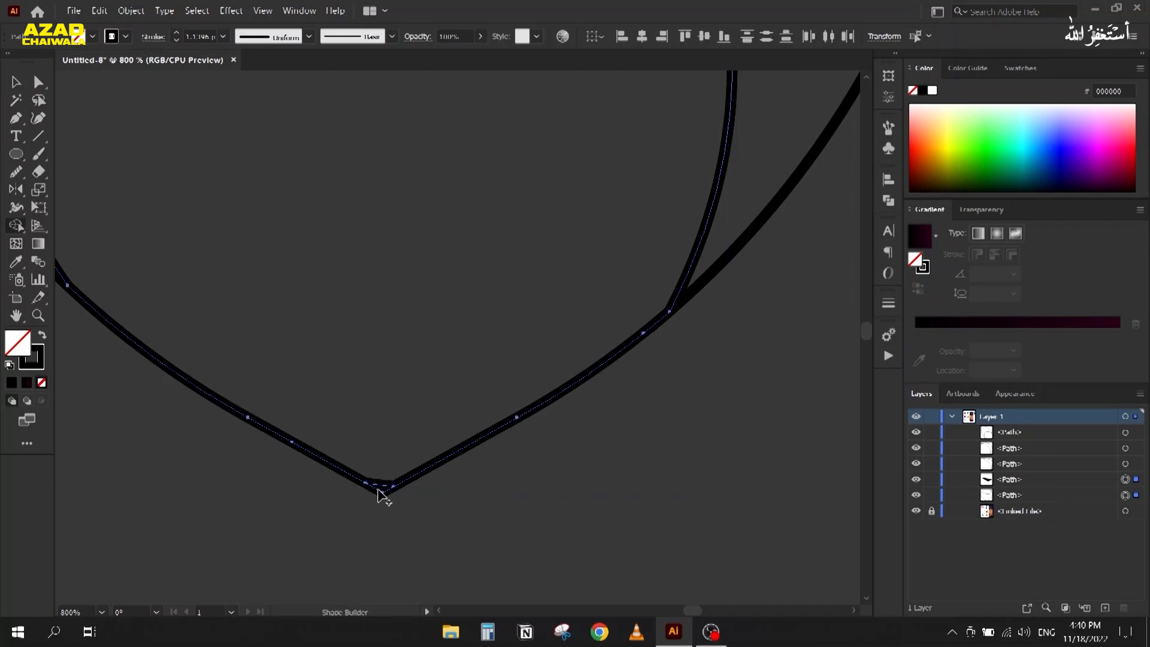
pyautogui.scroll(3, 381, 503)
pyautogui.click(382, 502)
pyautogui.scroll(-5, 290, 483)
pyautogui.scroll(-1, 262, 480)
pyautogui.moveTo(238, 463); pyautogui.dragTo(533, 445)
# Step: Test-move the left leaf, bottom curl and upper leaf apart, undo, and select the top-right curve
pyautogui.click(16, 82)
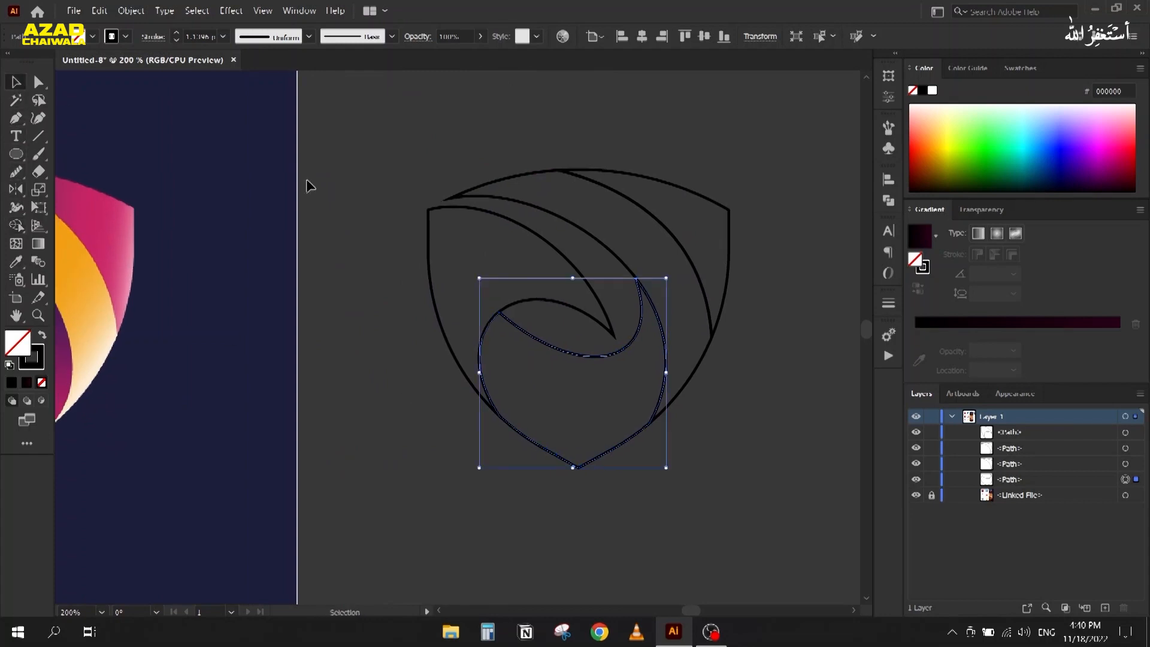
pyautogui.click(385, 206)
pyautogui.scroll(-1, 368, 257)
pyautogui.moveTo(460, 290); pyautogui.dragTo(417, 275)
pyautogui.moveTo(584, 360); pyautogui.dragTo(556, 392)
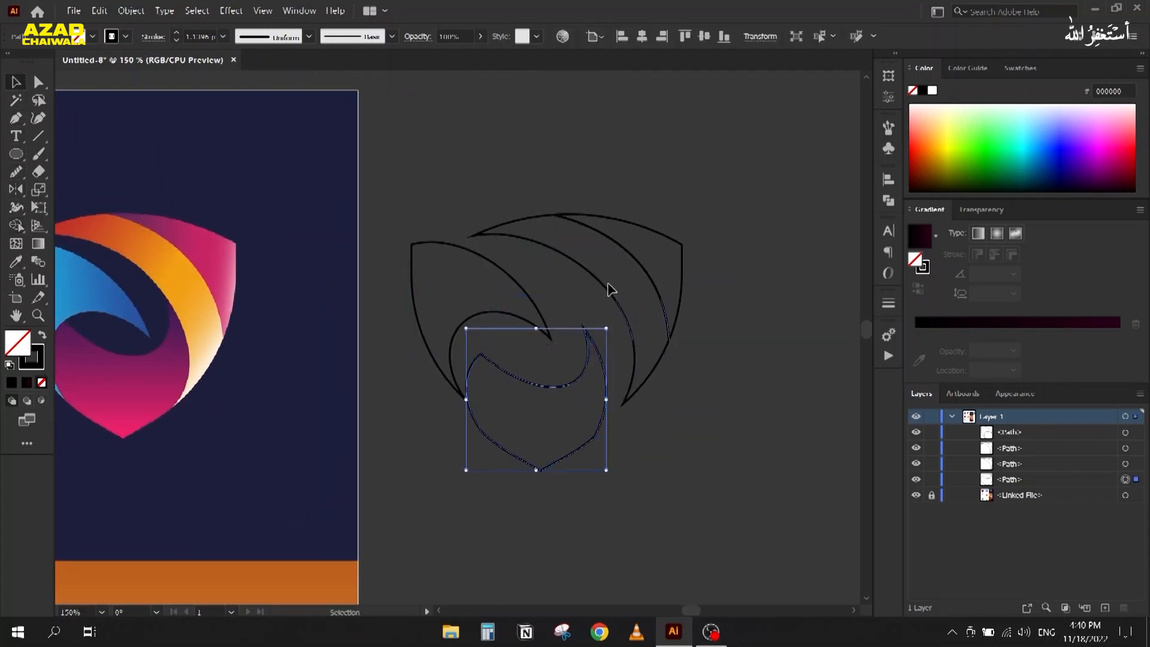
pyautogui.moveTo(602, 284); pyautogui.dragTo(590, 293)
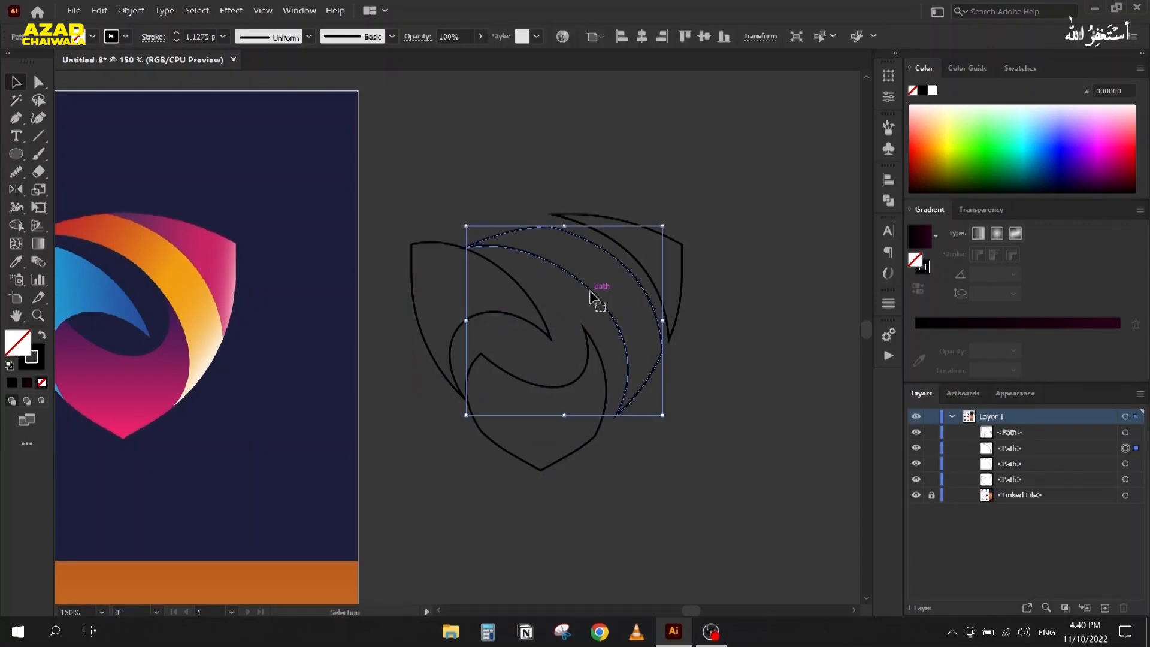
pyautogui.hotkey('ctrl', 'z')
pyautogui.hotkey('ctrl', 'z')
pyautogui.hotkey('ctrl', 'z')
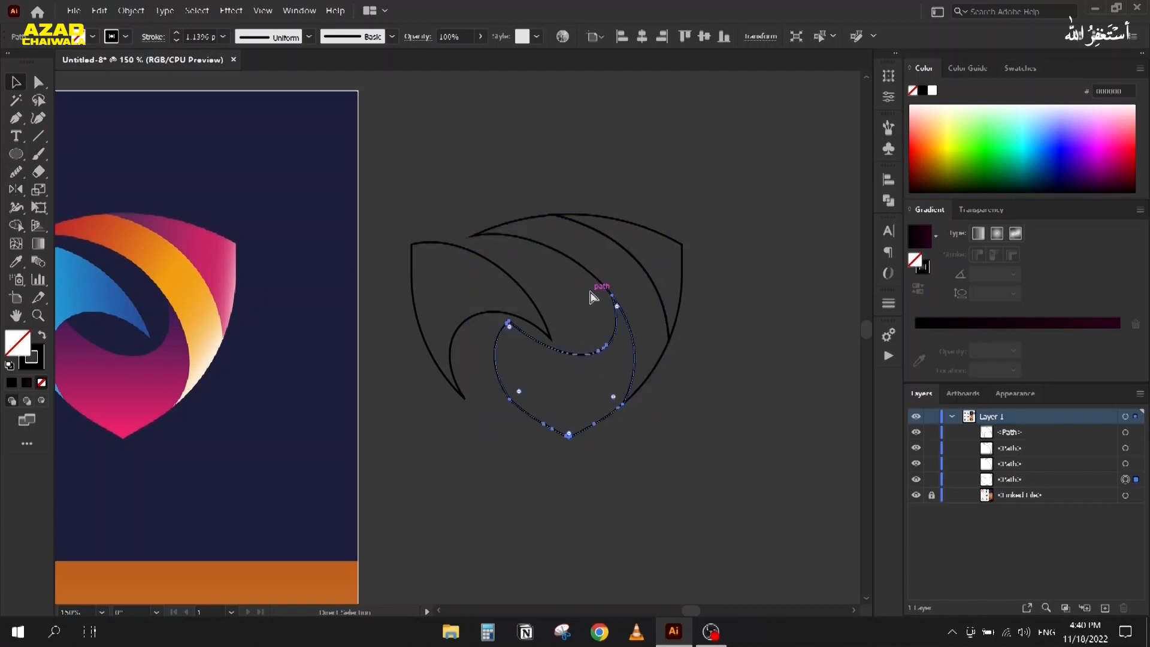
pyautogui.click(468, 223)
pyautogui.moveTo(427, 220); pyautogui.dragTo(517, 173)
pyautogui.click(781, 204)
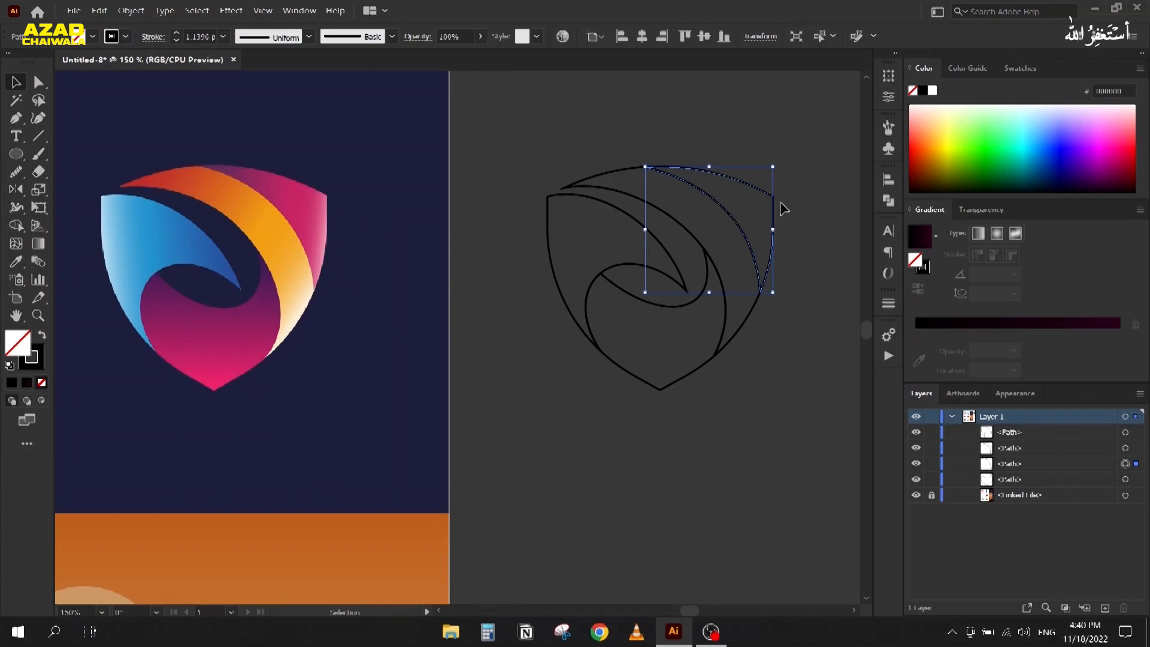
# Step: Swap the corner piece's stroke to fill and apply a diagonal white-to-black gradient
pyautogui.hotkey('shift', 'x')
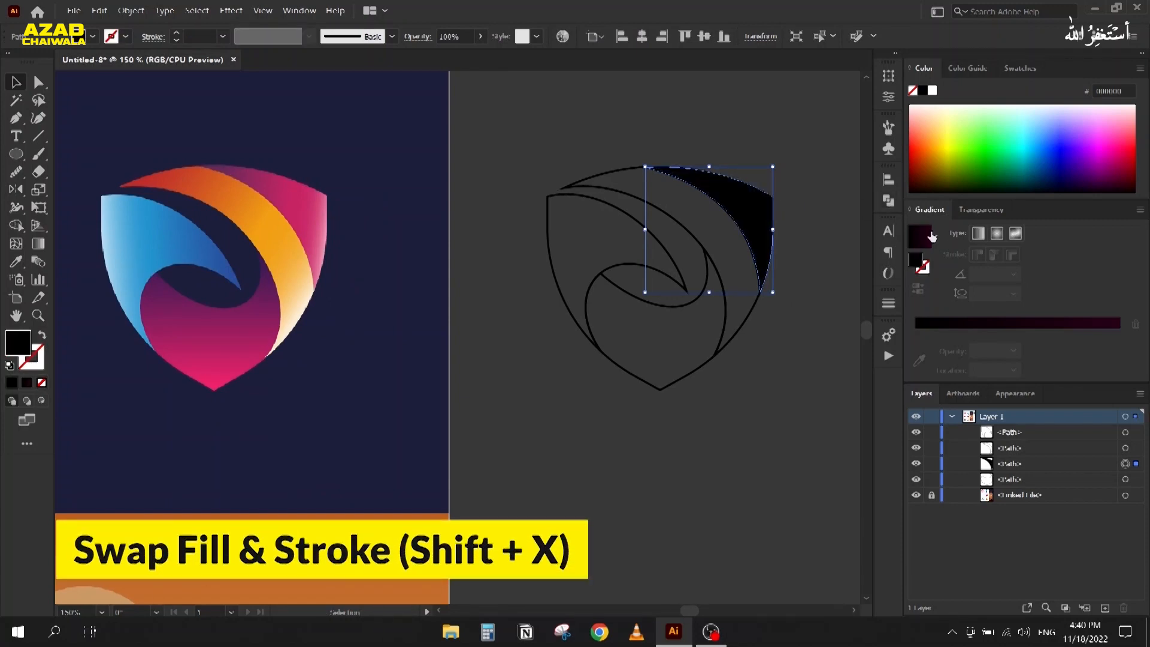
pyautogui.click(936, 236)
pyautogui.click(818, 265)
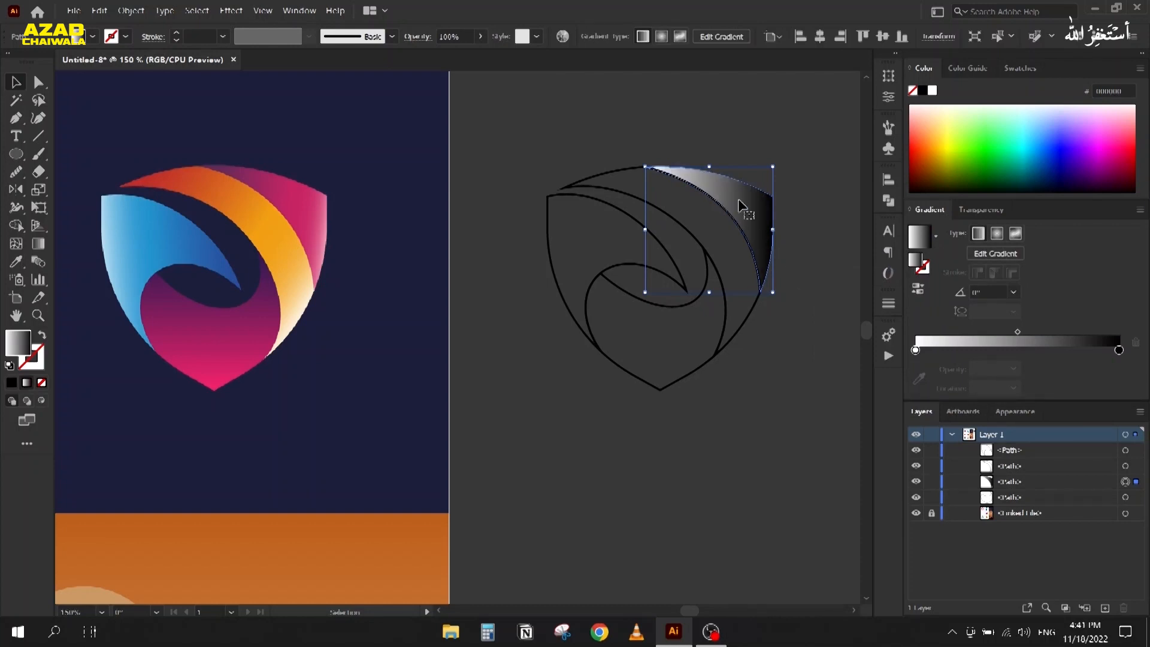
pyautogui.press('g')
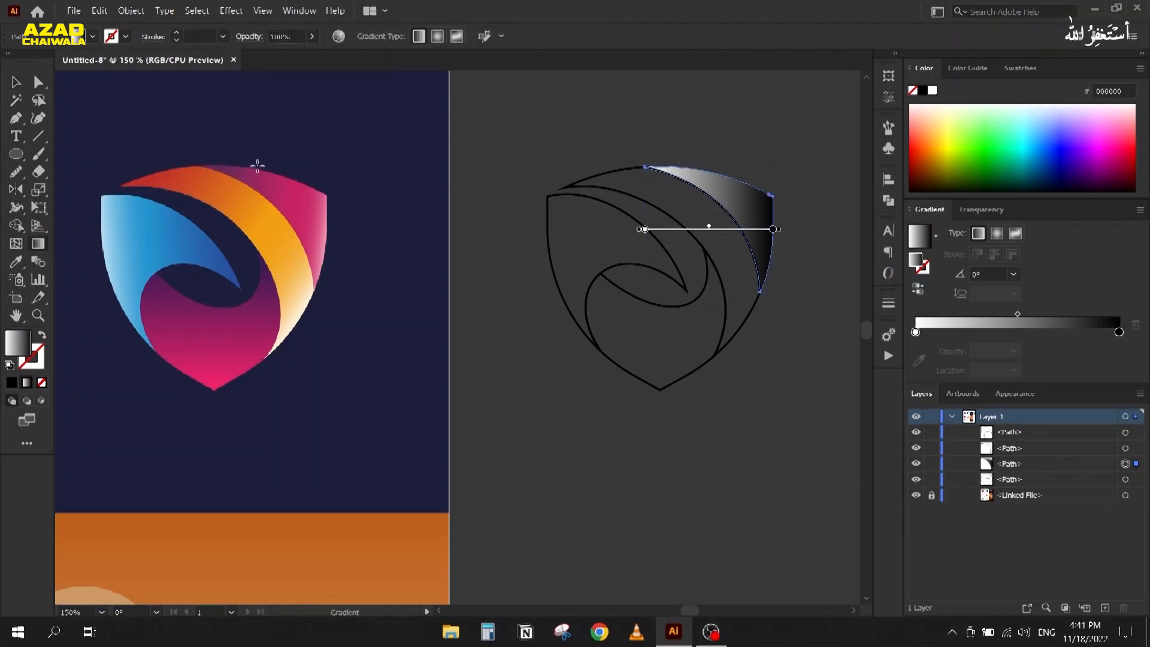
pyautogui.moveTo(676, 177)
pyautogui.mouseDown()
pyautogui.moveTo(770, 231)
pyautogui.moveTo(768, 245)
pyautogui.mouseUp()
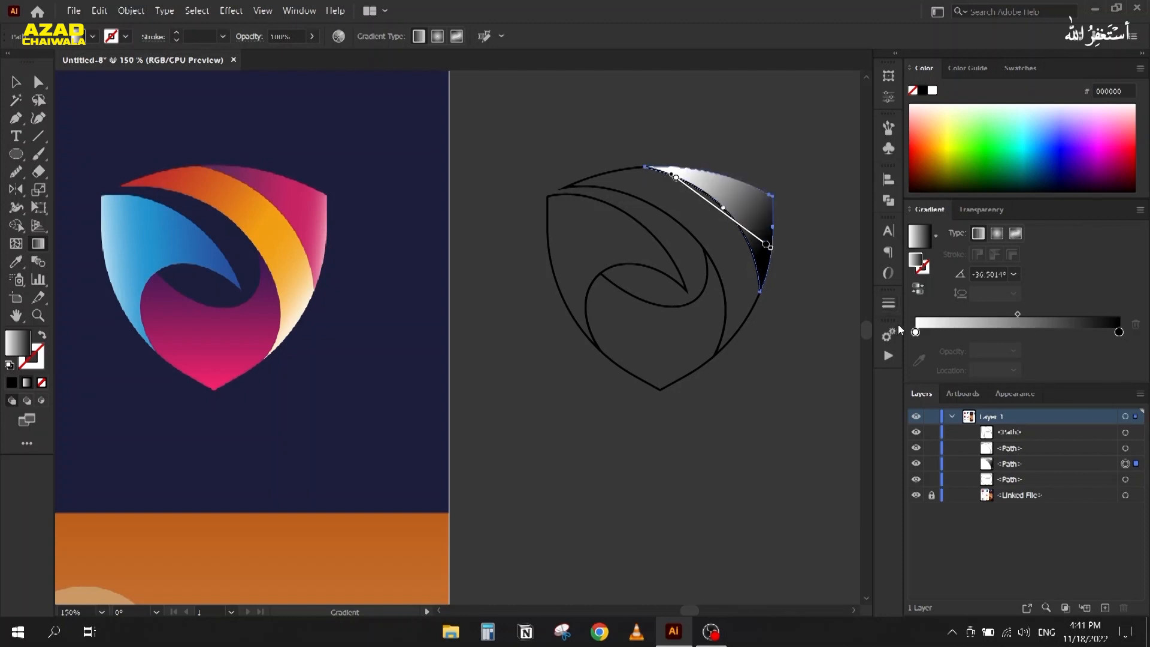
# Step: Sample purple, pink and light pink from the reference into three gradient stops and shift the midpoint
pyautogui.click(915, 333)
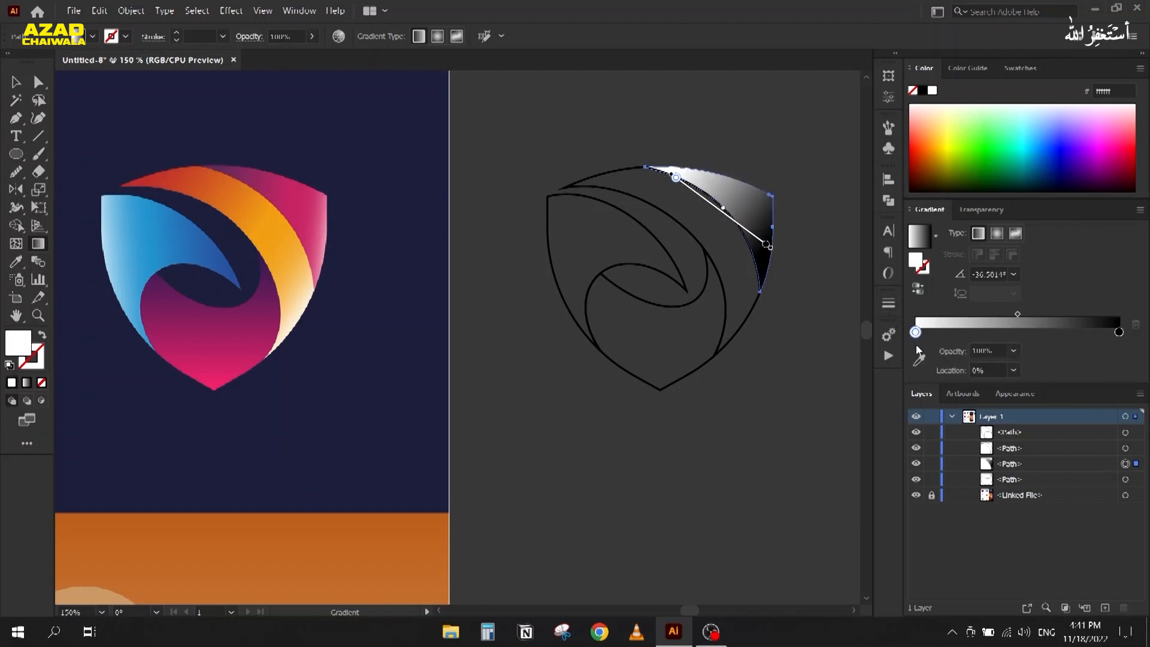
pyautogui.click(919, 360)
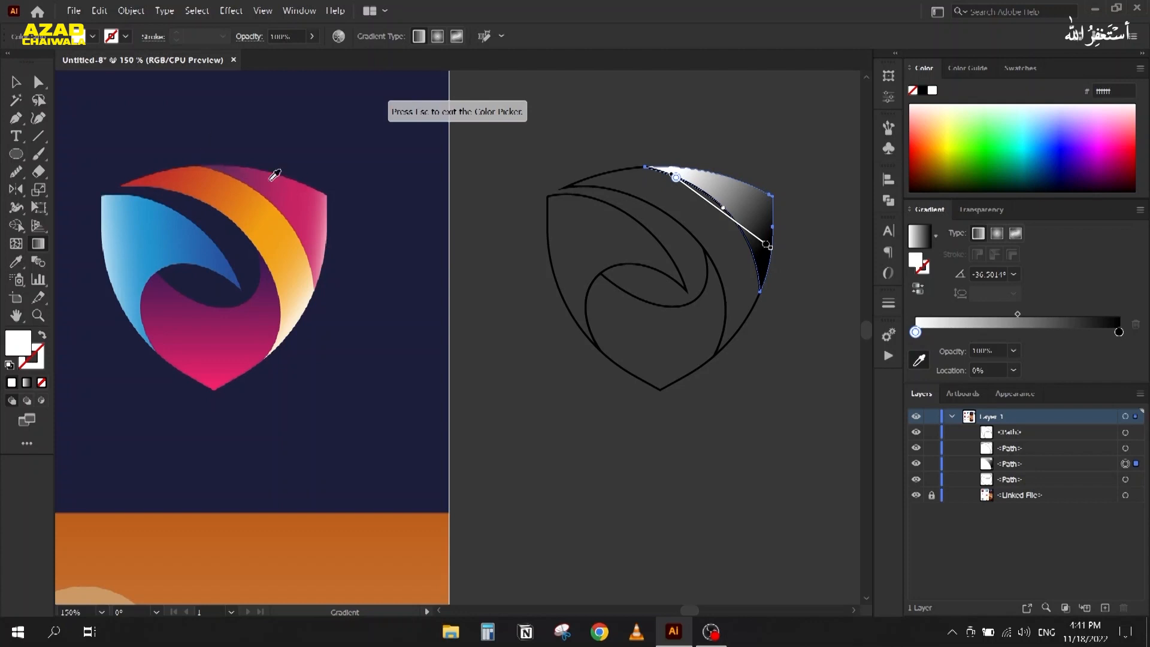
pyautogui.click(218, 167)
pyautogui.click(1014, 334)
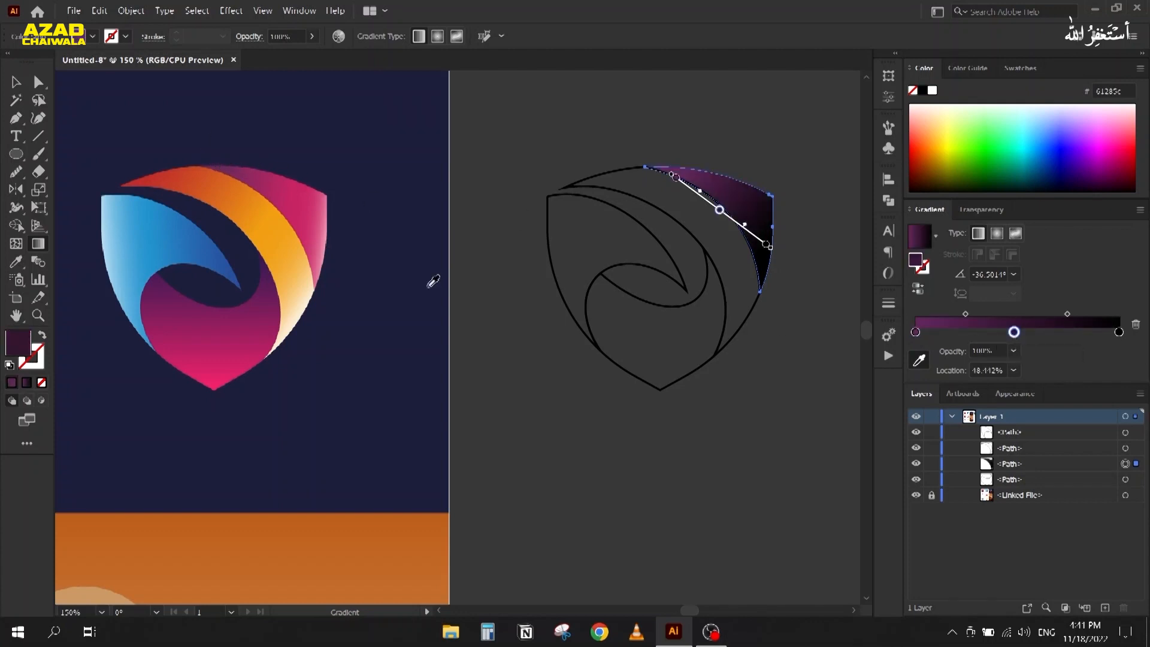
pyautogui.click(301, 200)
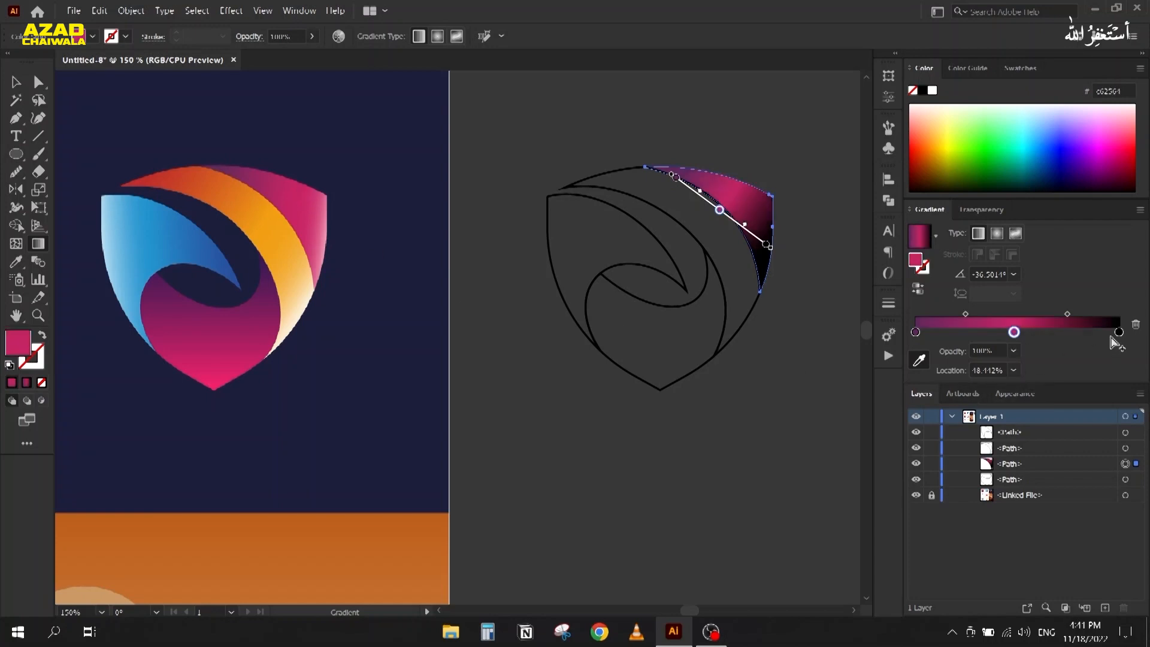
pyautogui.click(1119, 334)
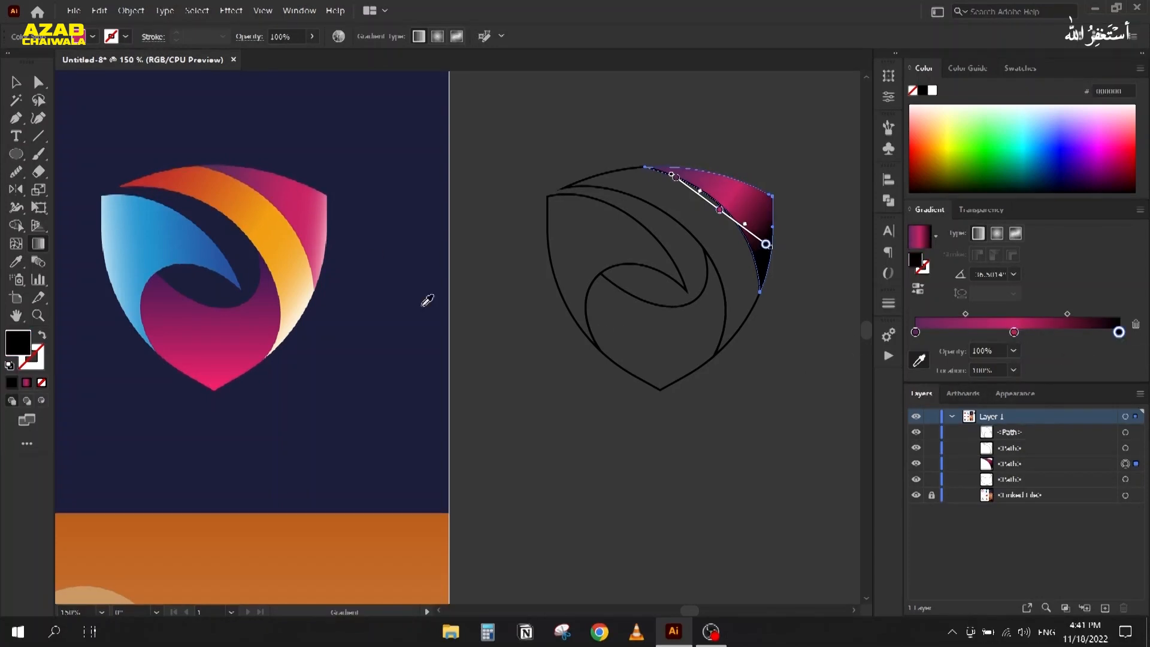
pyautogui.click(330, 231)
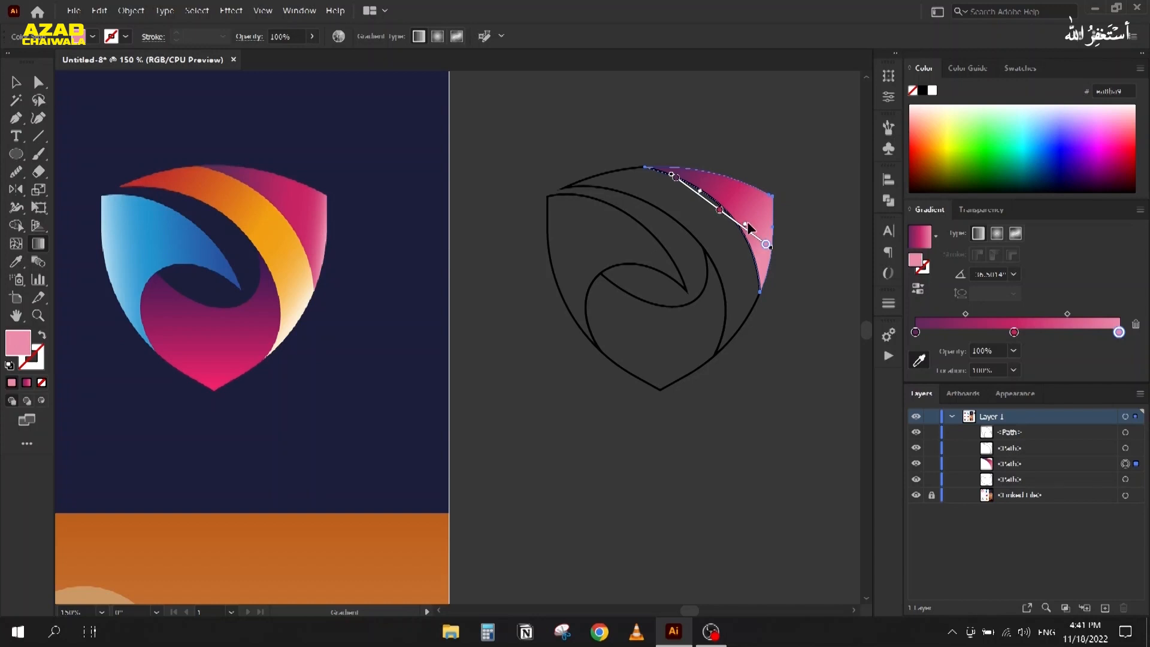
pyautogui.moveTo(748, 233); pyautogui.dragTo(761, 236)
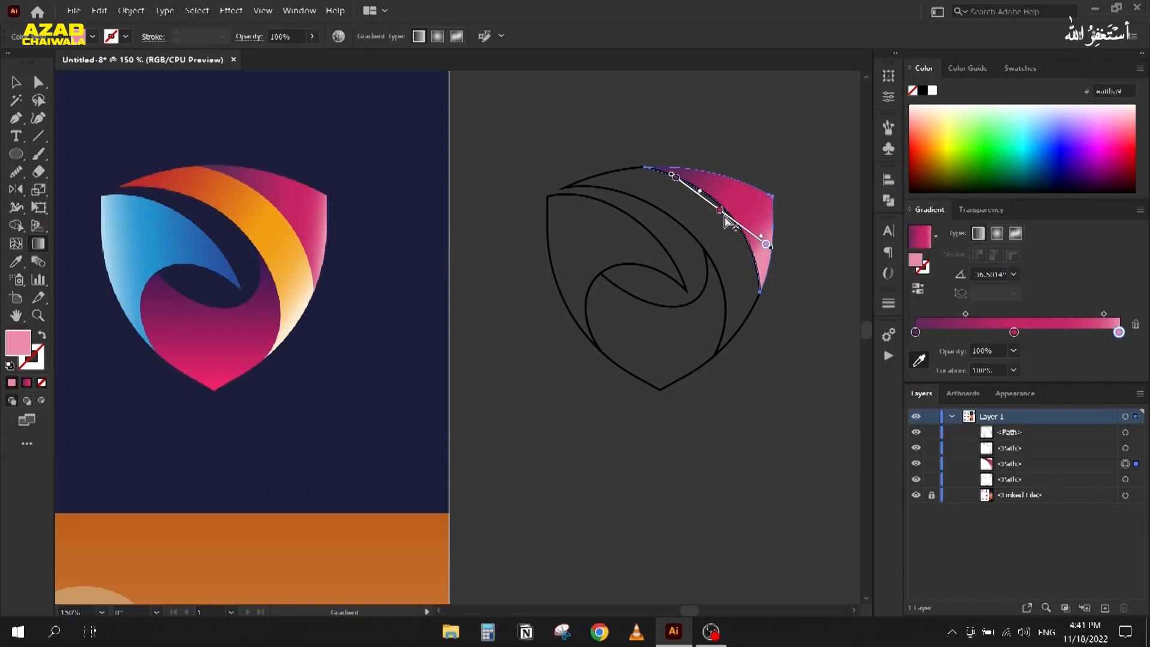
pyautogui.click(27, 83)
pyautogui.click(611, 185)
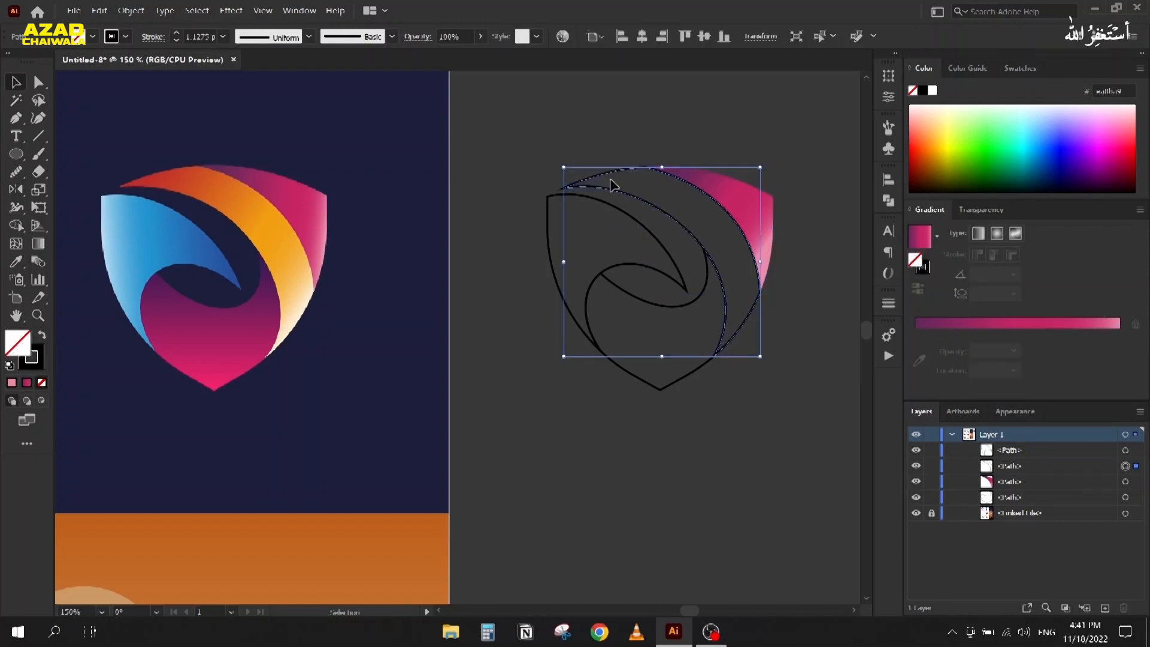
# Step: Fill the band with the White, Black gradient preset running diagonally across it
pyautogui.hotkey('shift', 'x')
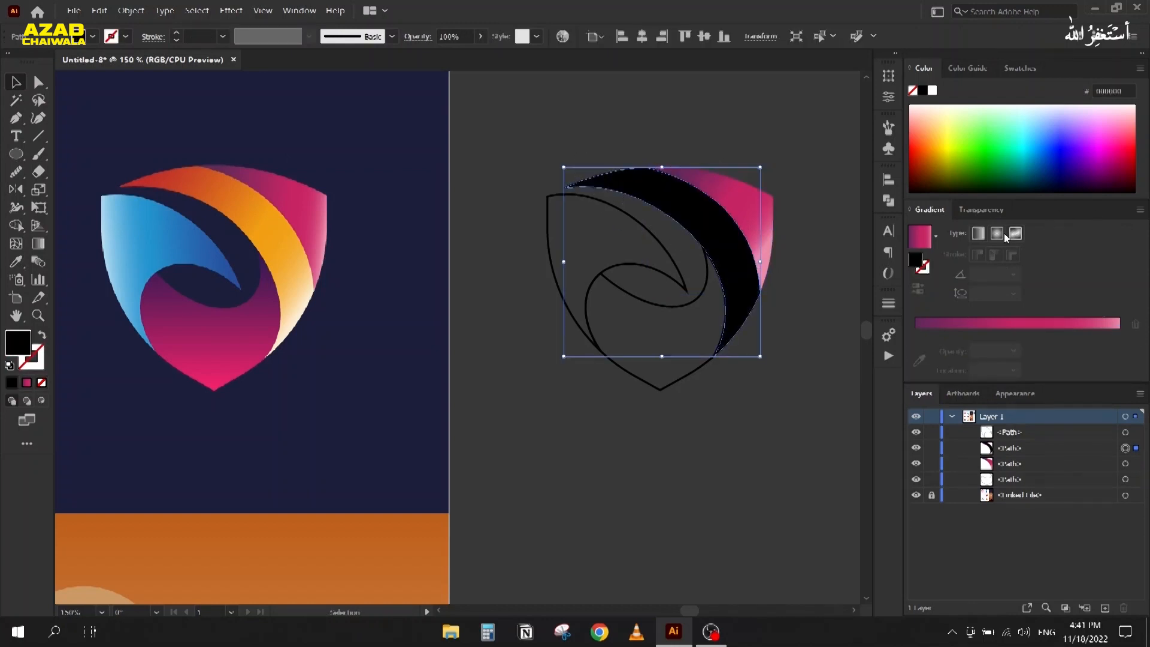
pyautogui.click(937, 238)
pyautogui.scroll(1, 851, 277)
pyautogui.click(818, 269)
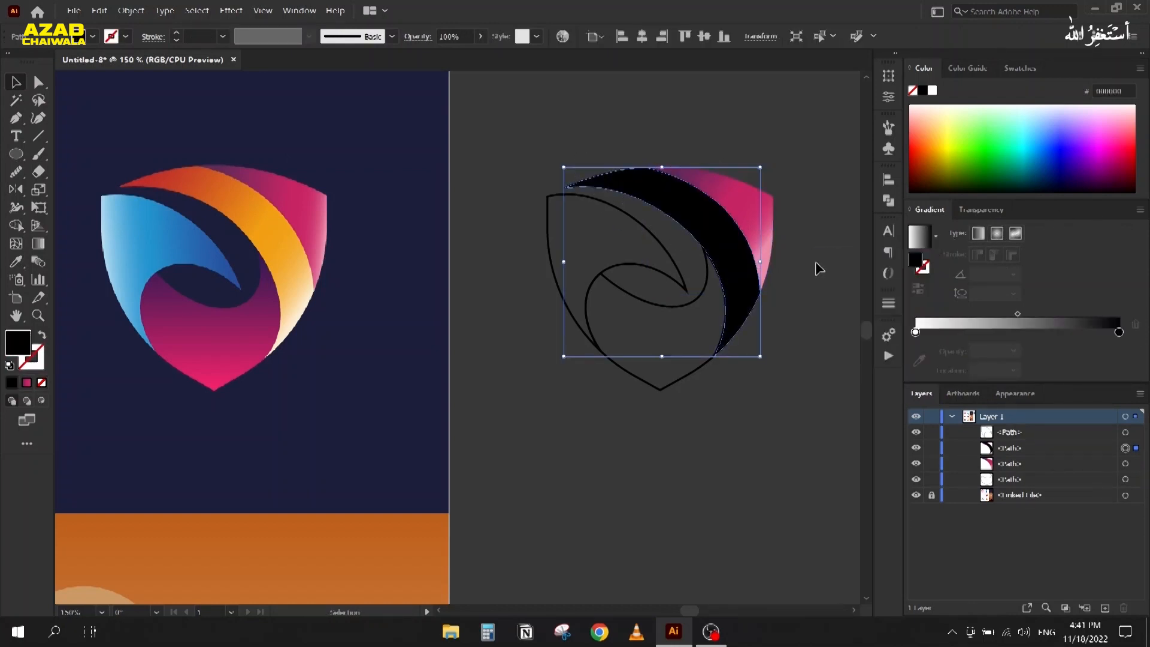
pyautogui.press('g')
pyautogui.moveTo(617, 171); pyautogui.dragTo(759, 299)
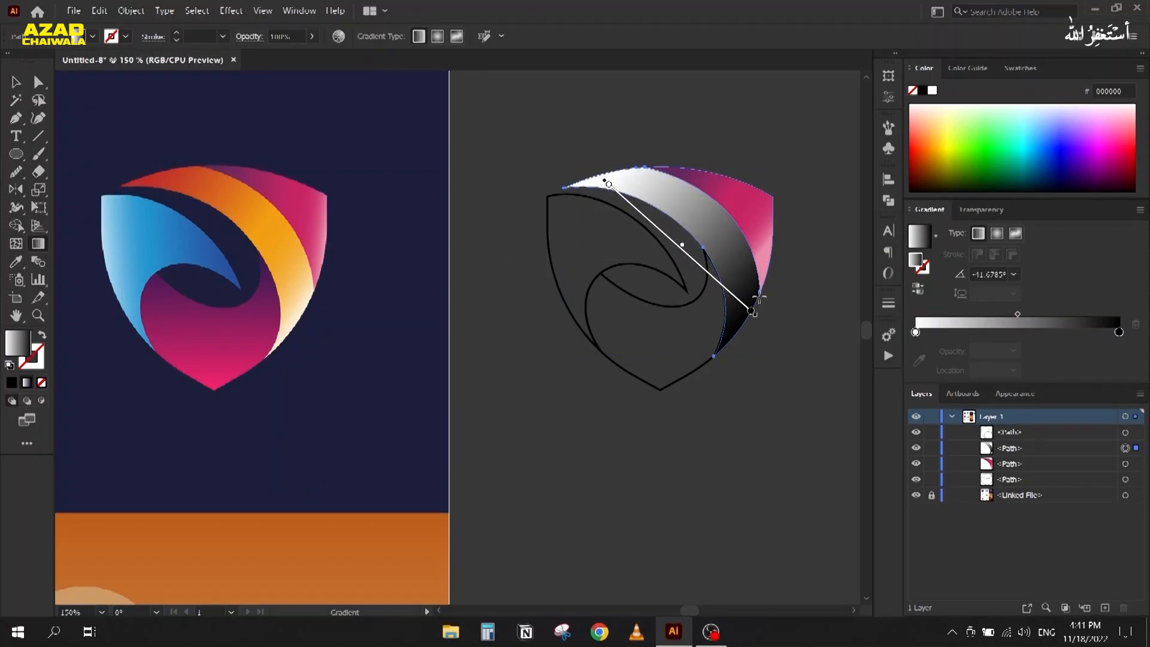
# Step: Recolour the gradient with red, orange and cream from the reference, easing the orange-cream blend toward the end
pyautogui.click(916, 332)
pyautogui.click(919, 360)
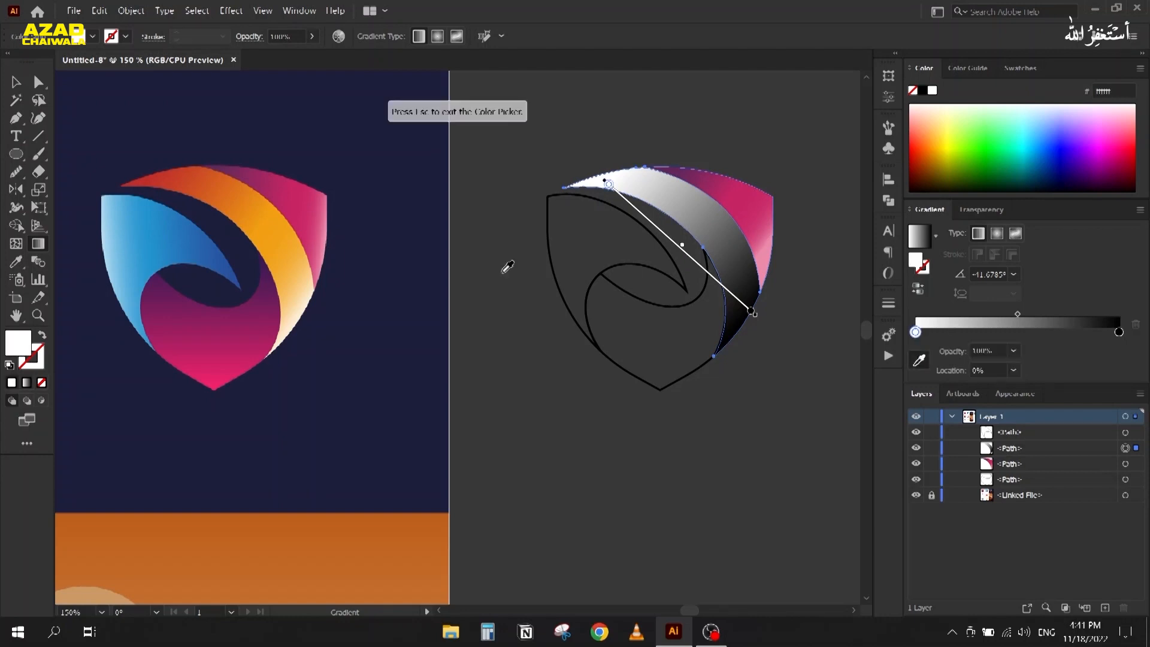
pyautogui.click(141, 177)
pyautogui.click(1017, 333)
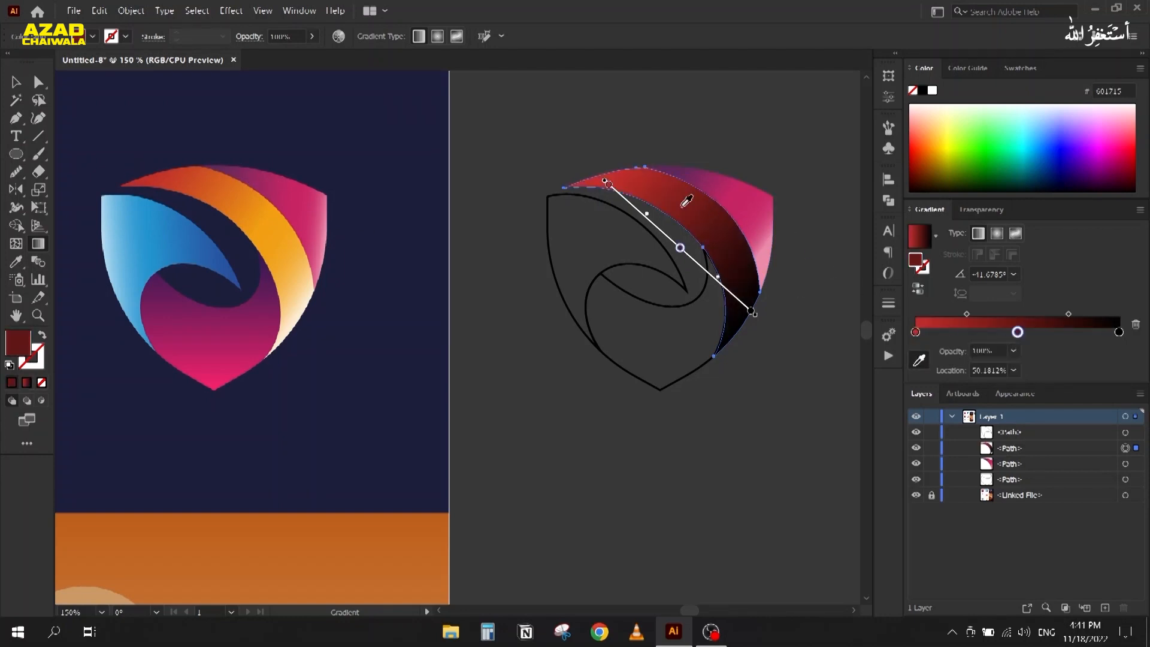
pyautogui.click(273, 225)
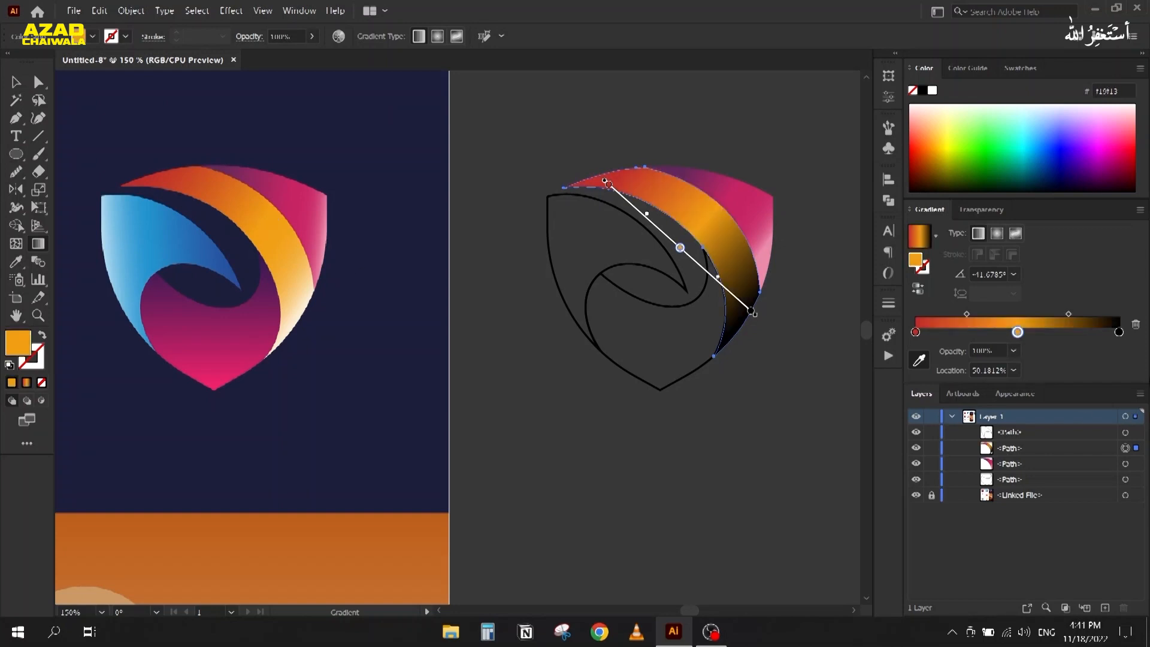
pyautogui.click(1119, 332)
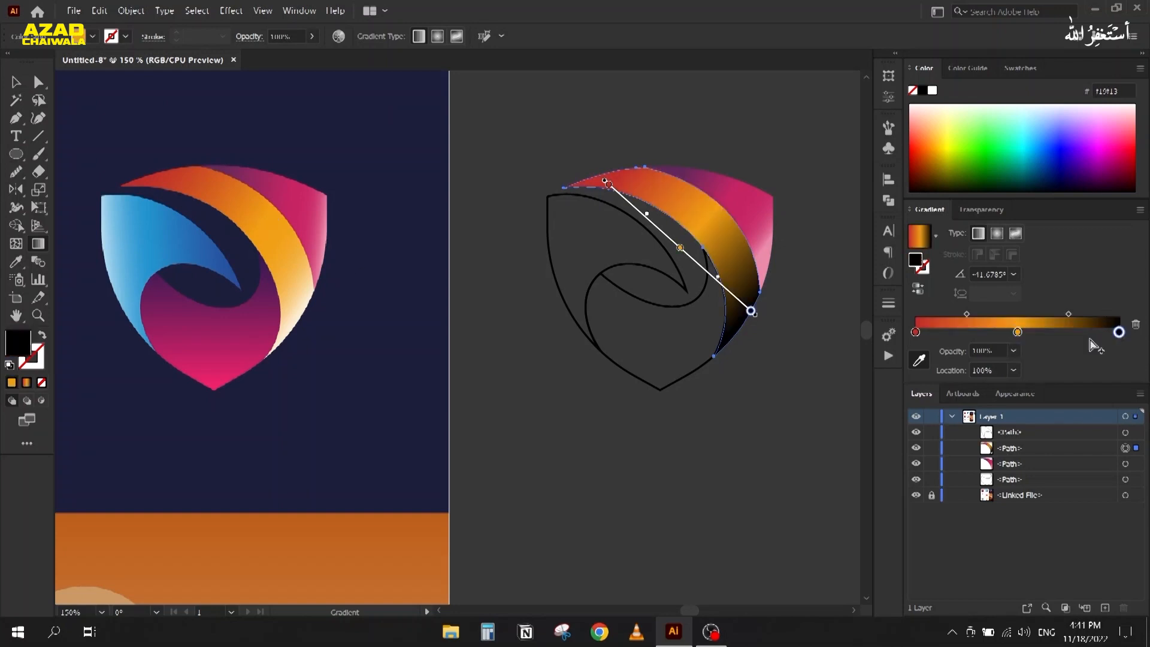
pyautogui.click(298, 309)
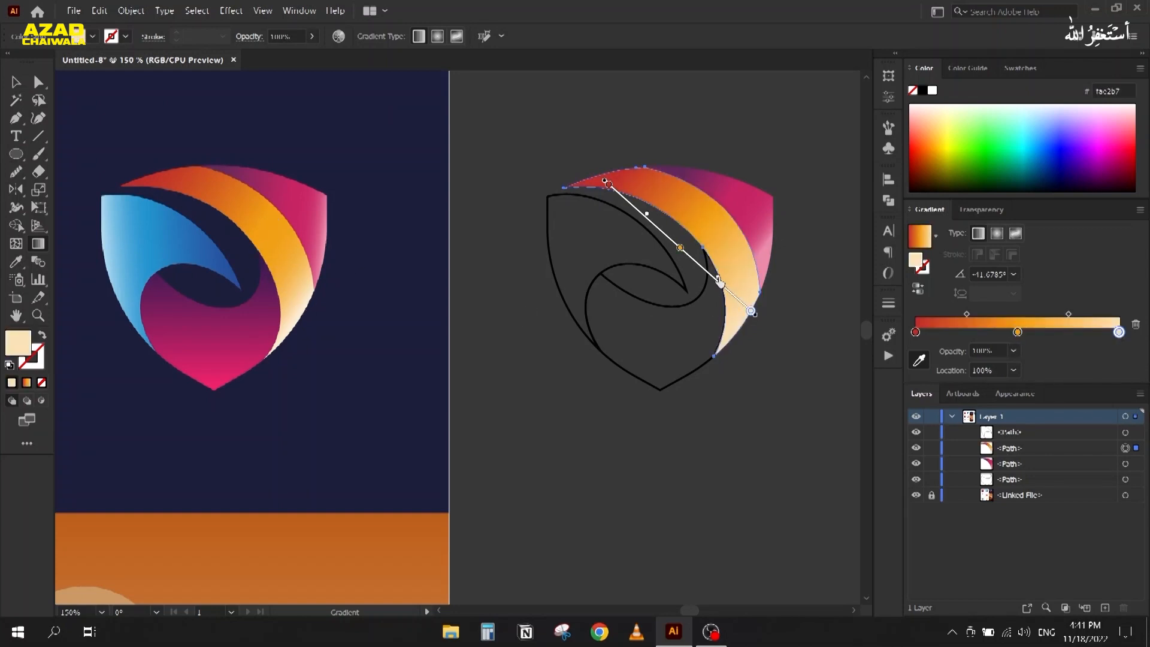
pyautogui.moveTo(735, 293); pyautogui.dragTo(734, 293)
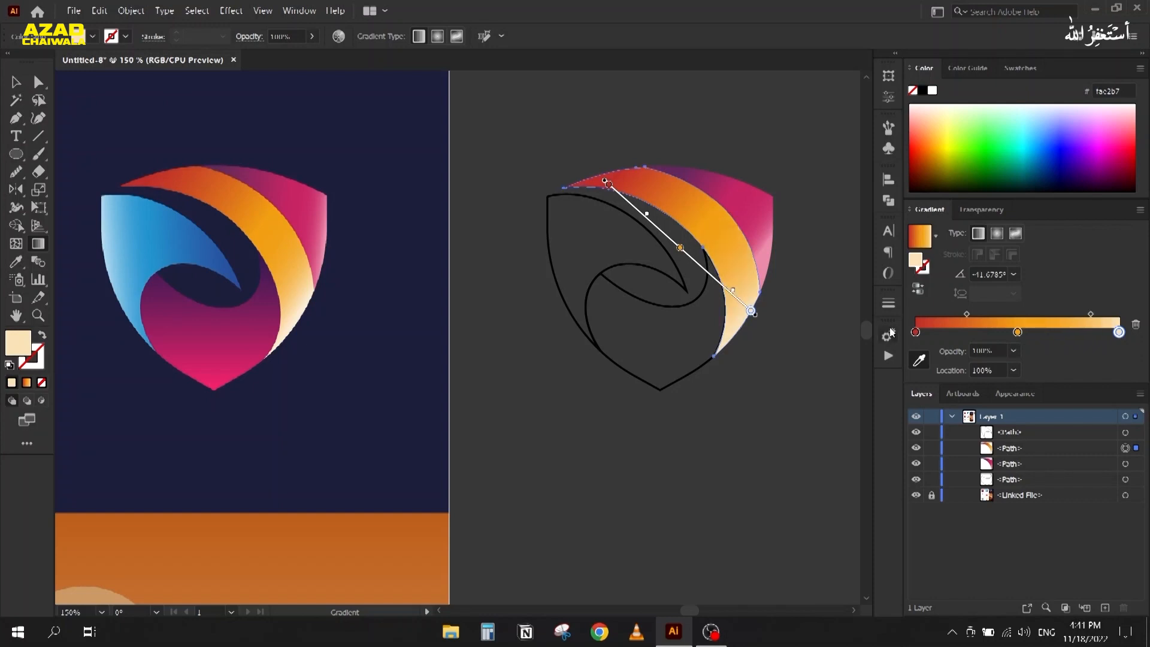
pyautogui.click(14, 82)
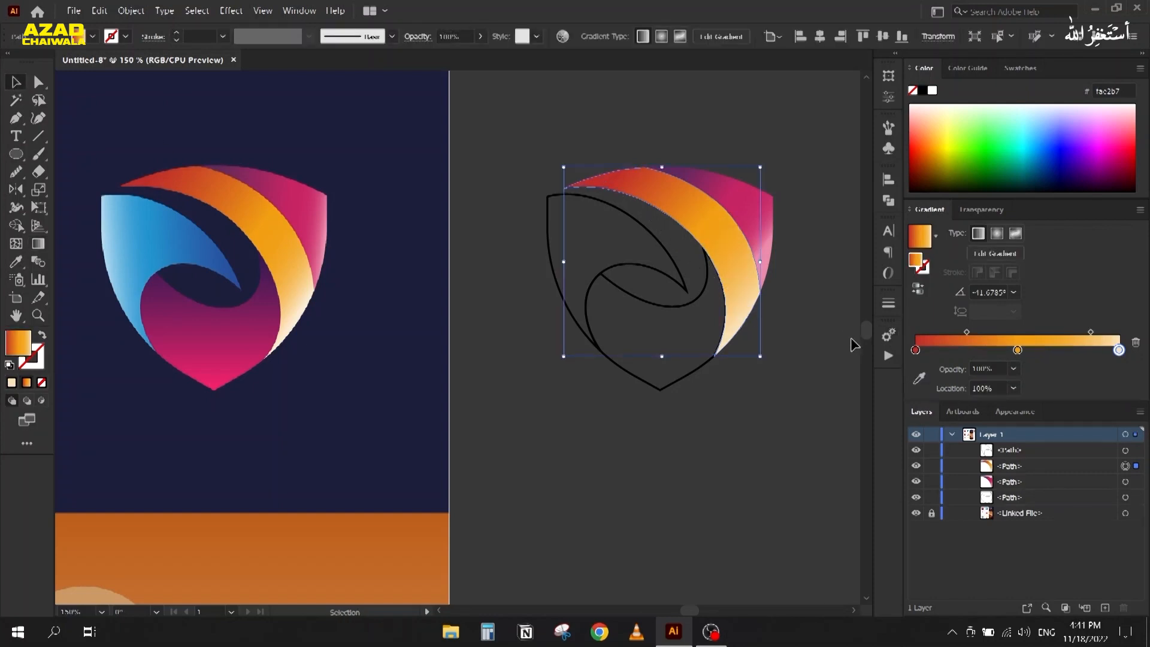
pyautogui.click(641, 302)
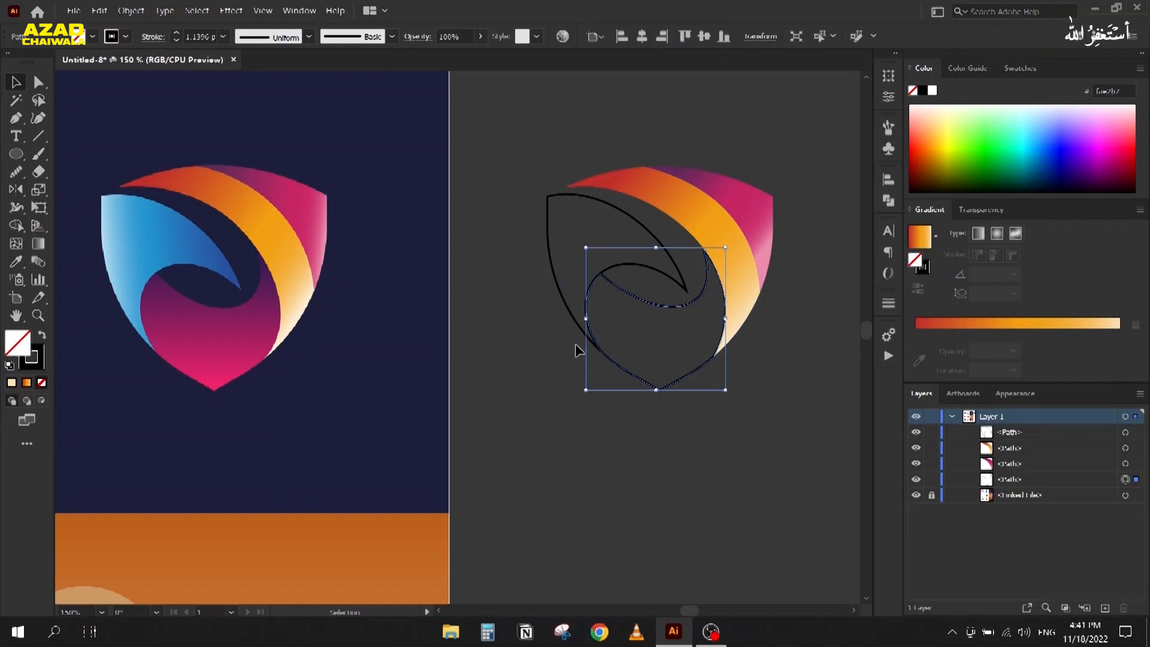
# Step: Give the cup shape a White, Black gradient running top to bottom, with no outline
pyautogui.click(935, 236)
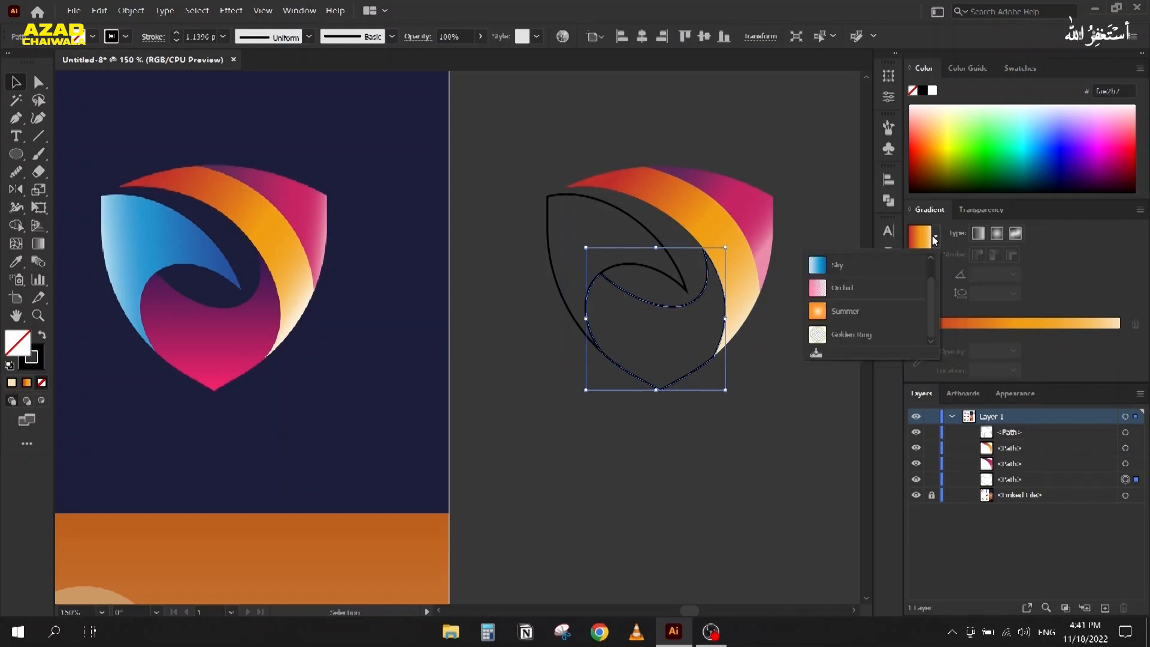
pyautogui.scroll(1, 854, 267)
pyautogui.click(826, 264)
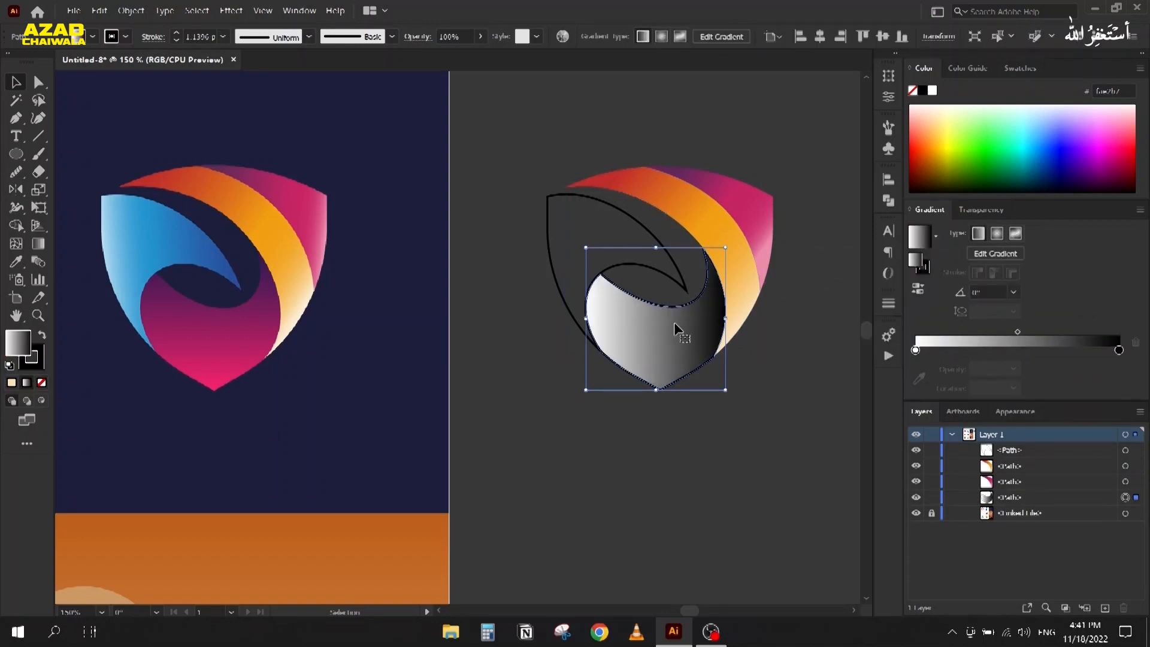
pyautogui.click(30, 364)
pyautogui.click(41, 383)
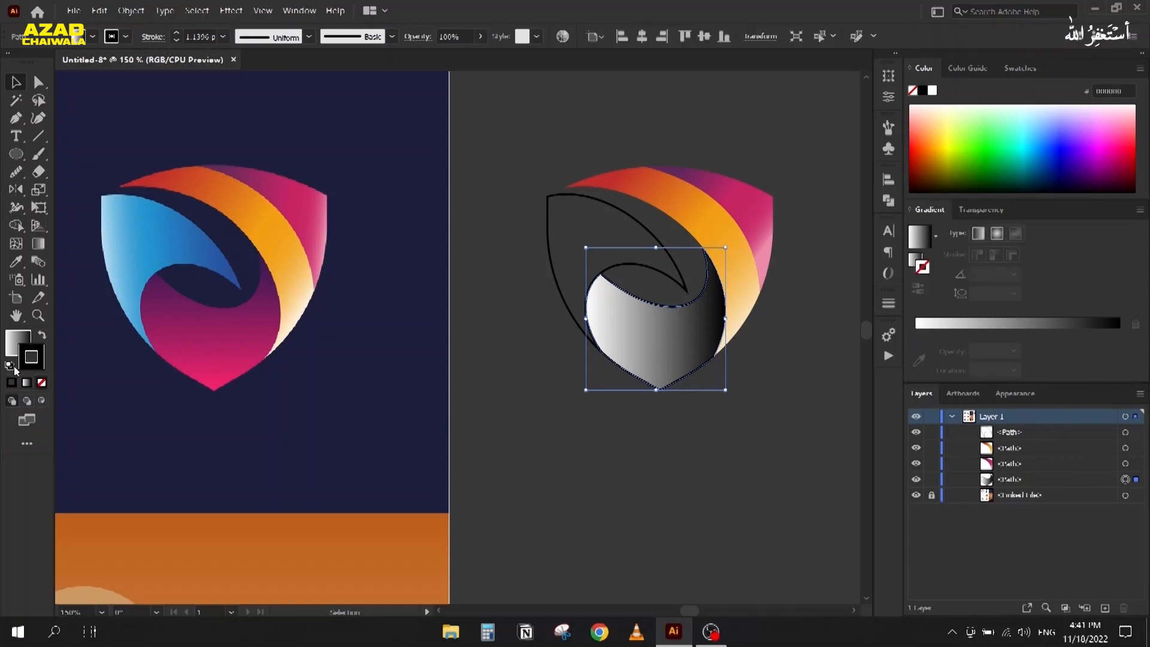
pyautogui.click(13, 348)
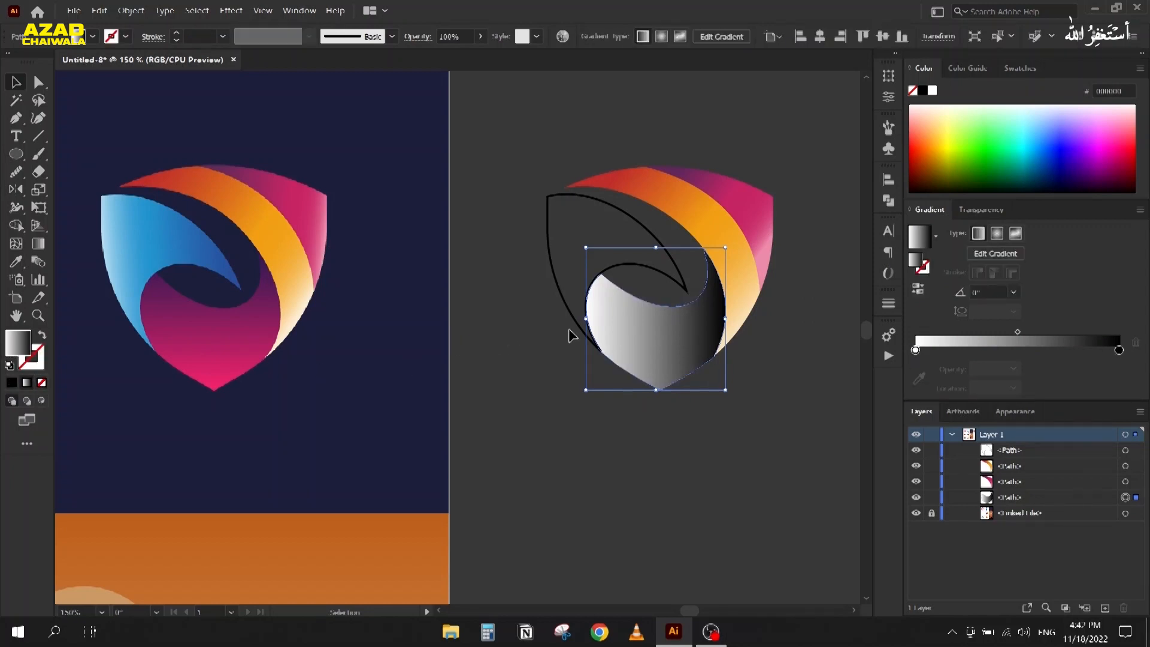
pyautogui.press('g')
pyautogui.moveTo(656, 252); pyautogui.dragTo(655, 399)
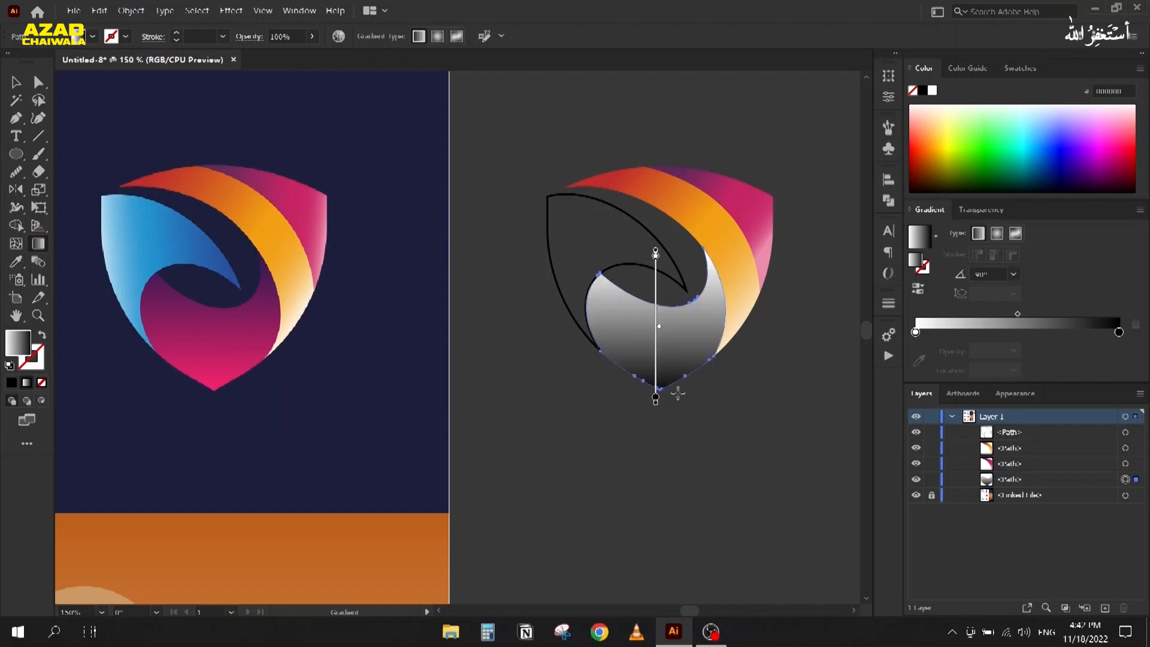
# Step: Set the top stop to dark purple and the bottom stop to pink, sampled from the reference
pyautogui.click(915, 332)
pyautogui.click(919, 360)
pyautogui.click(159, 276)
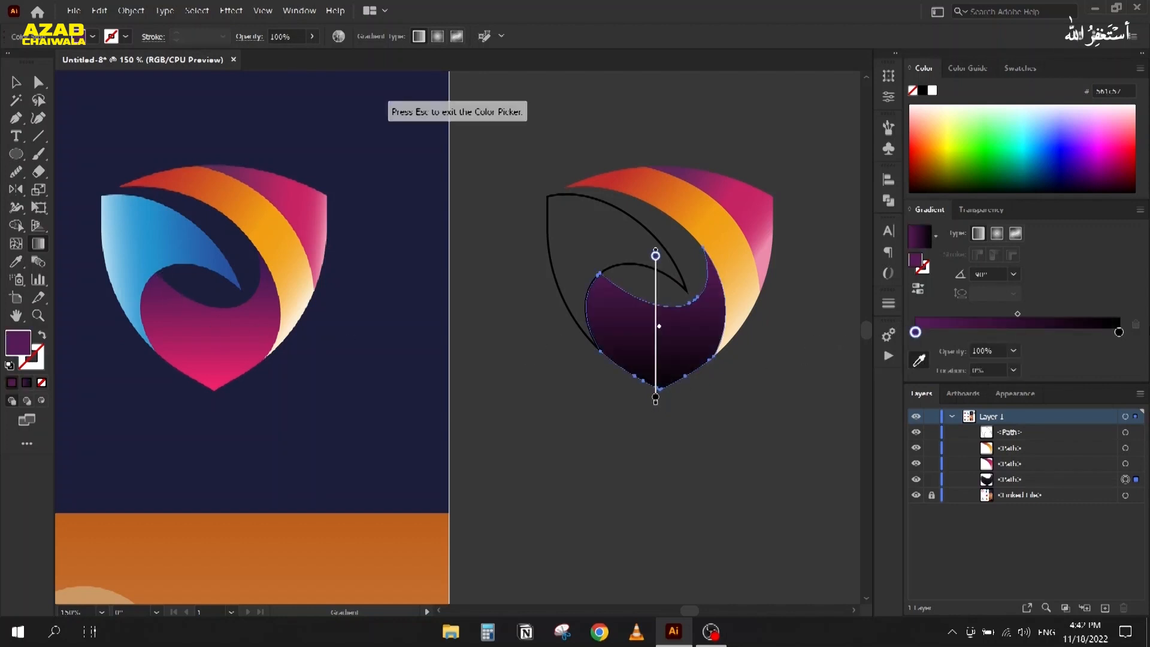
pyautogui.click(1118, 333)
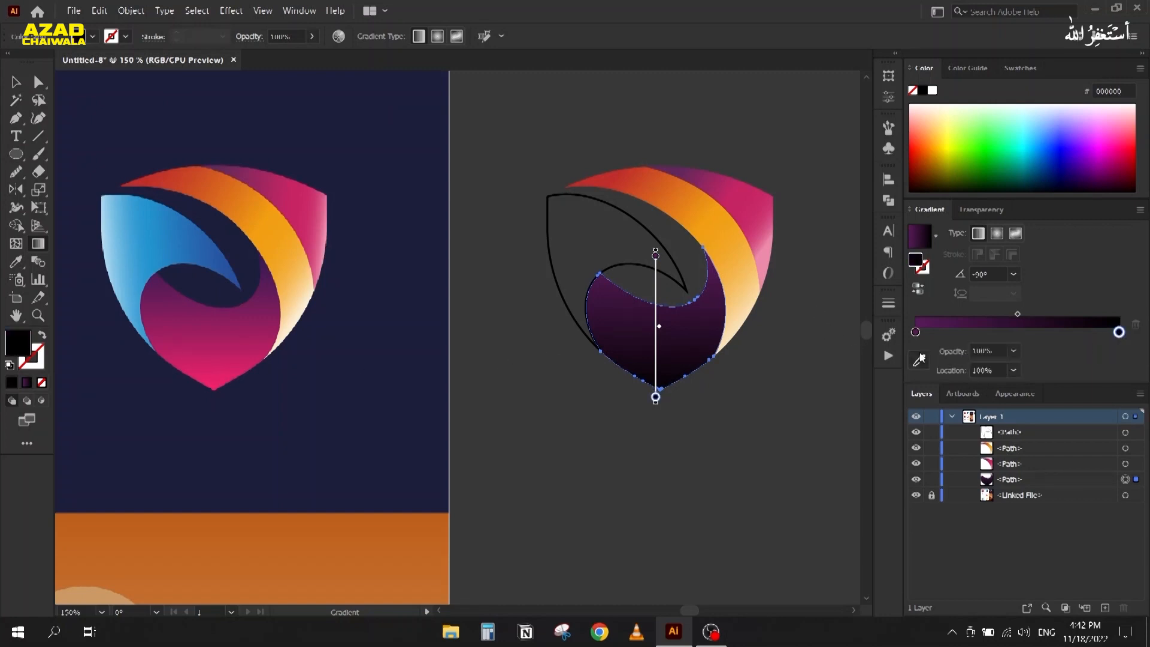
pyautogui.click(920, 359)
pyautogui.click(228, 375)
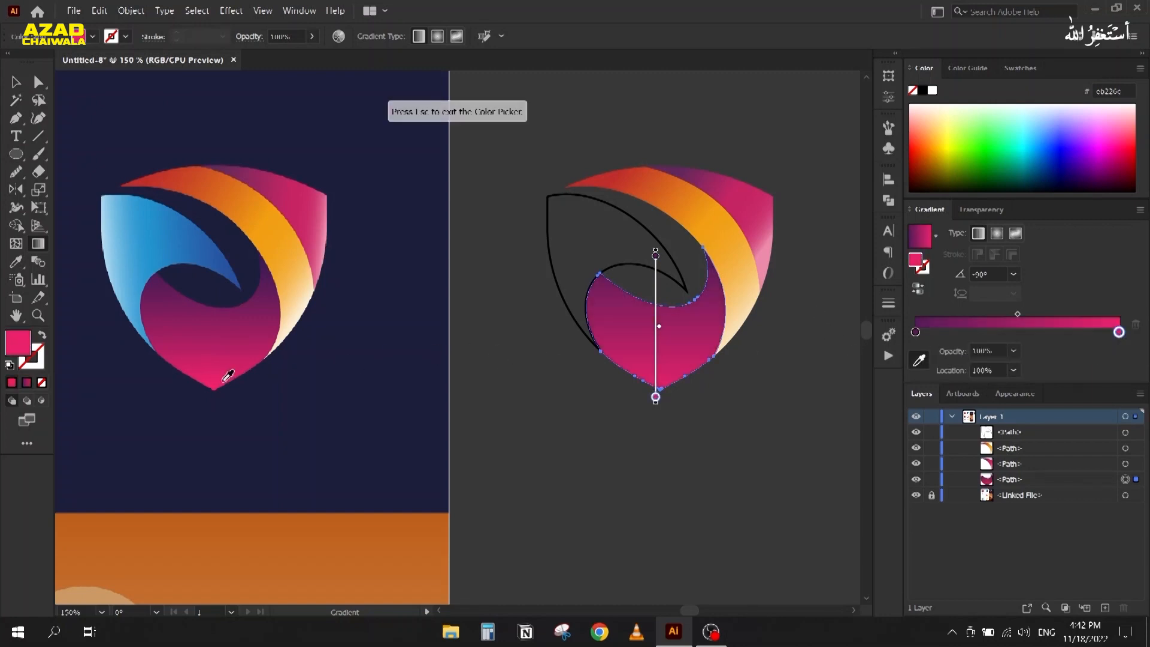
pyautogui.press('Escape')
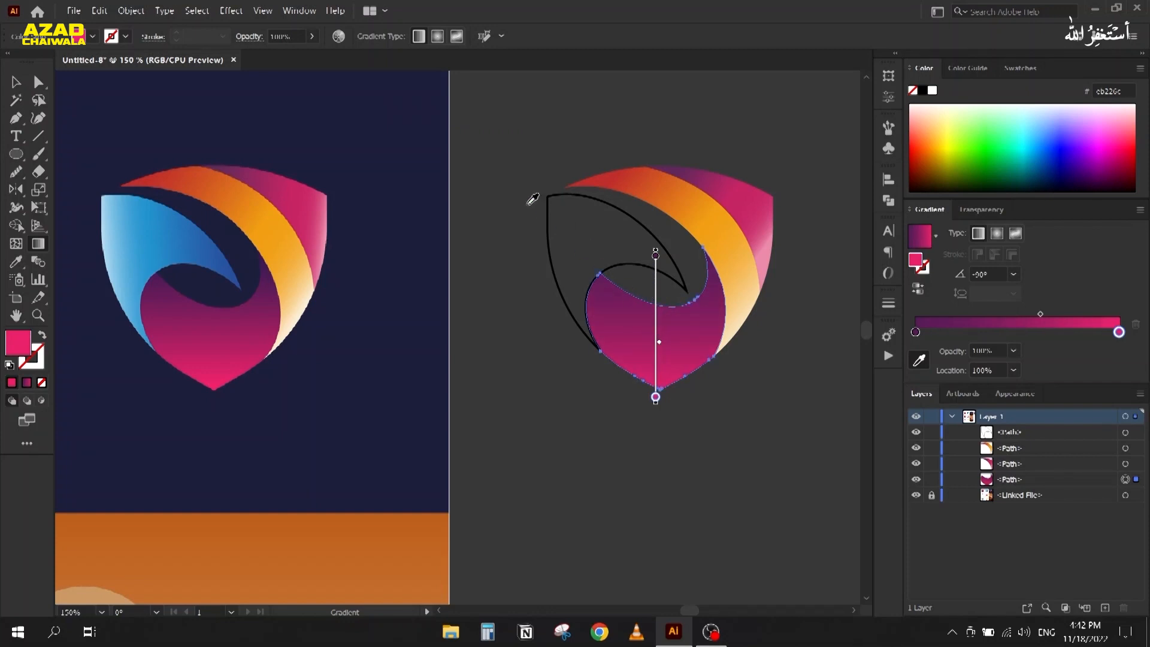
pyautogui.click(16, 82)
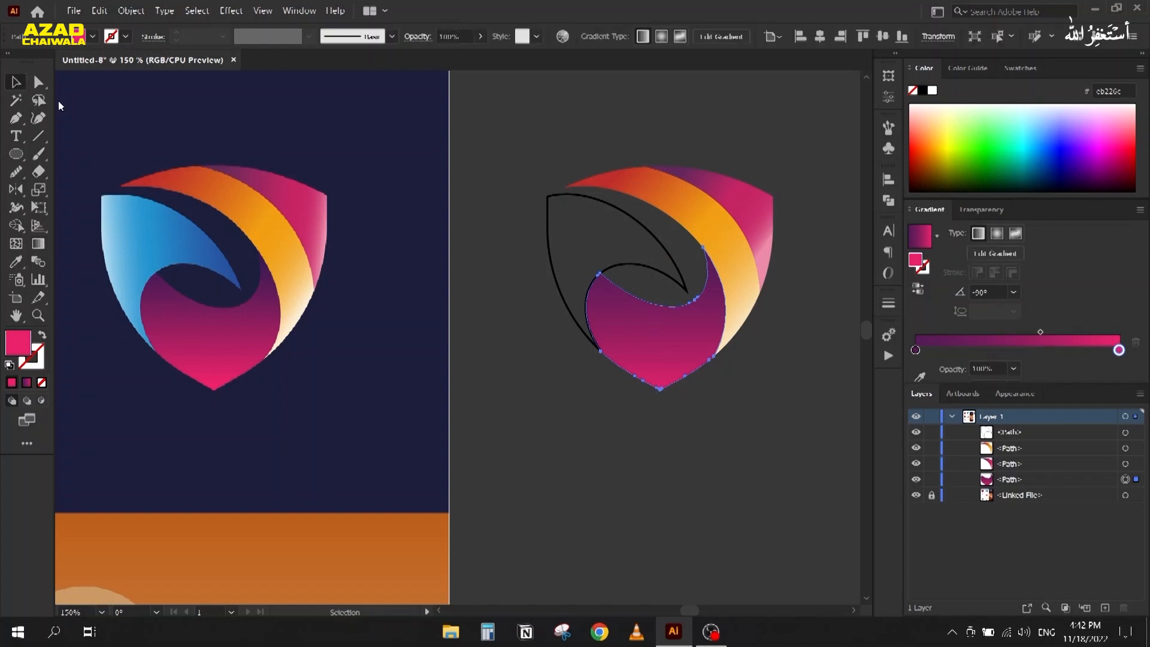
# Step: Fill the left leaf shape with a White, Black gradient running diagonally across it
pyautogui.click(551, 254)
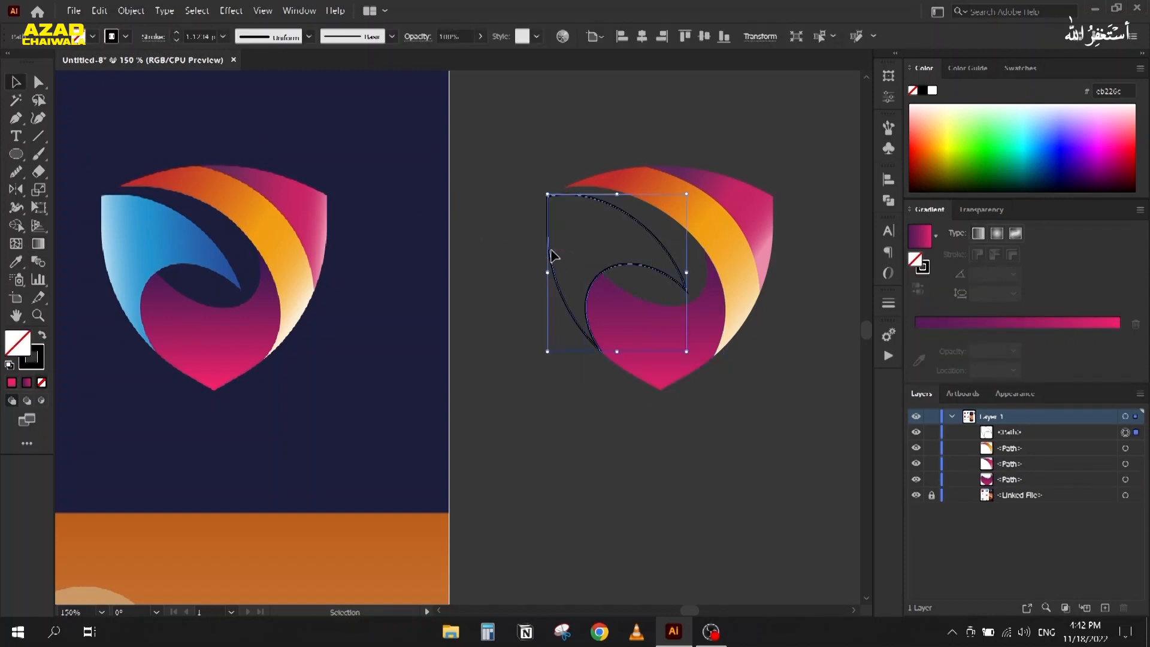
pyautogui.hotkey('shift', 'x')
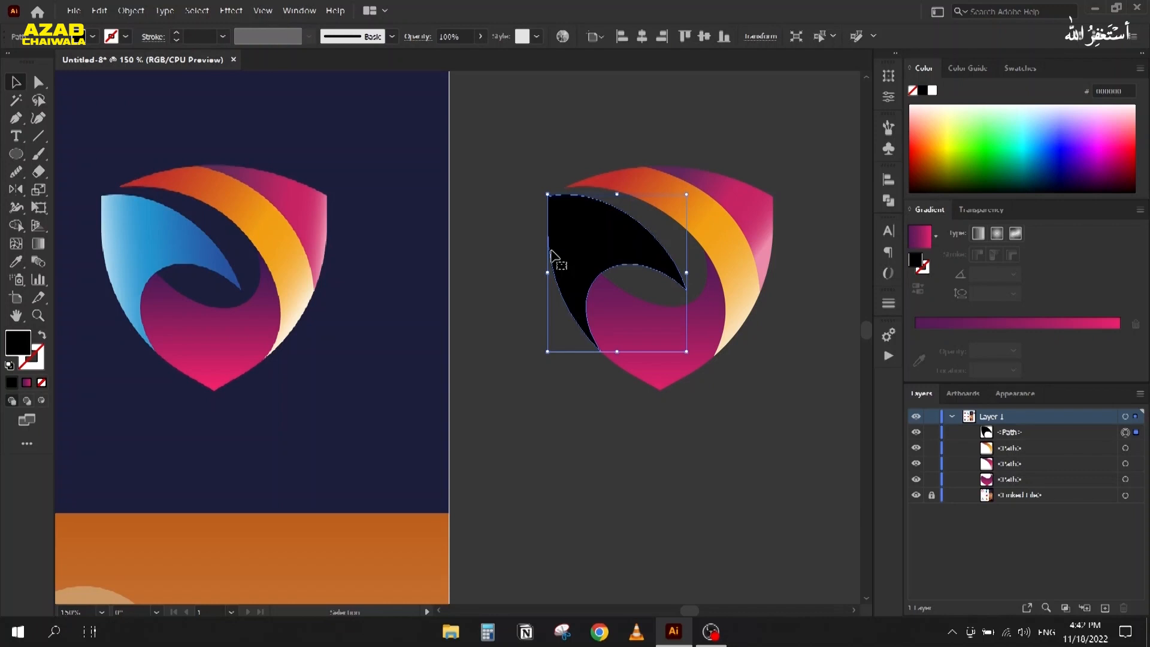
pyautogui.click(937, 240)
pyautogui.click(825, 264)
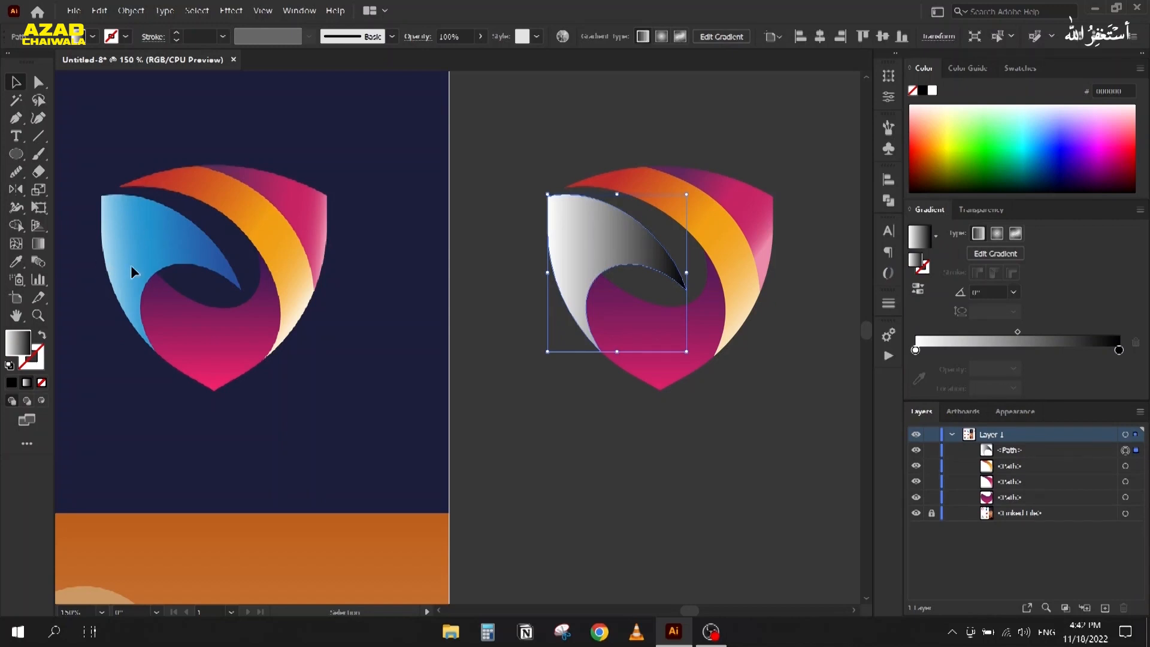
pyautogui.press('g')
pyautogui.press('g')
pyautogui.moveTo(636, 214); pyautogui.dragTo(575, 306)
# Step: Recolour the stops with the reference's blue and light blue, shifting the midpoint toward the light end
pyautogui.click(916, 333)
pyautogui.click(919, 360)
pyautogui.click(209, 249)
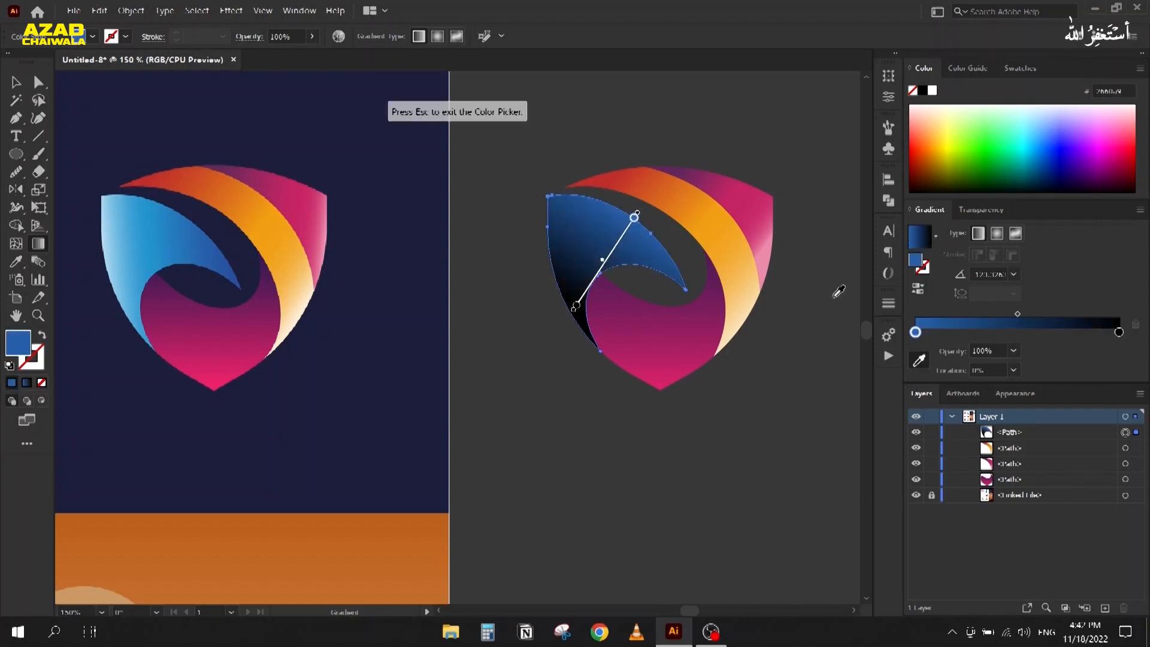
pyautogui.click(1120, 333)
pyautogui.click(919, 360)
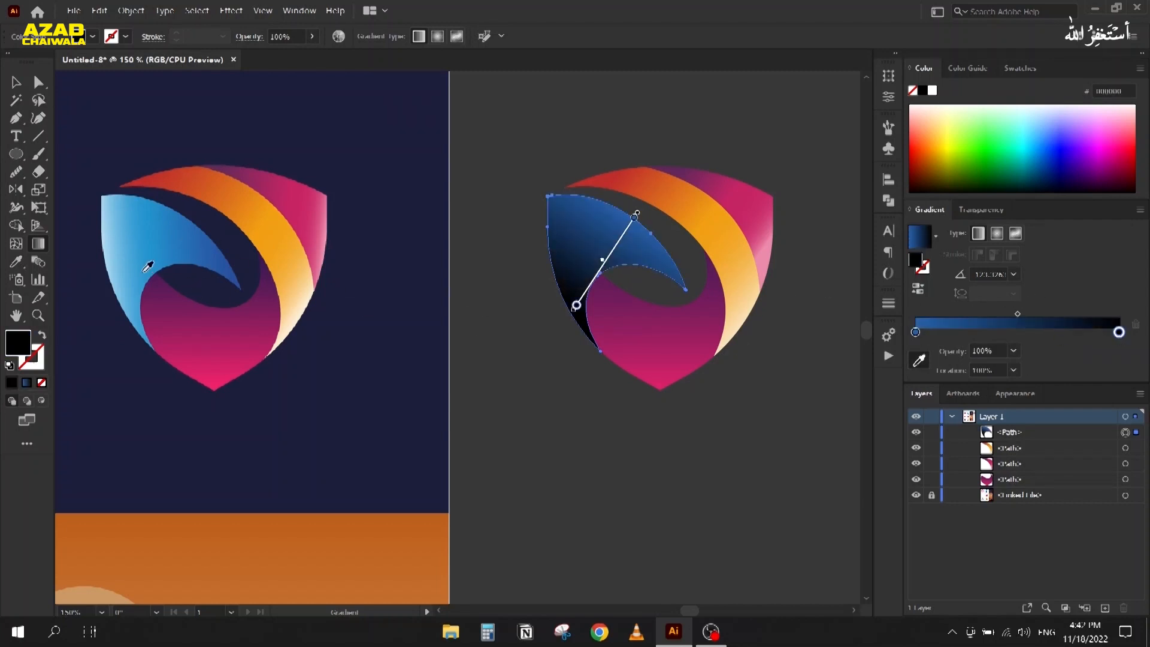
pyautogui.click(111, 241)
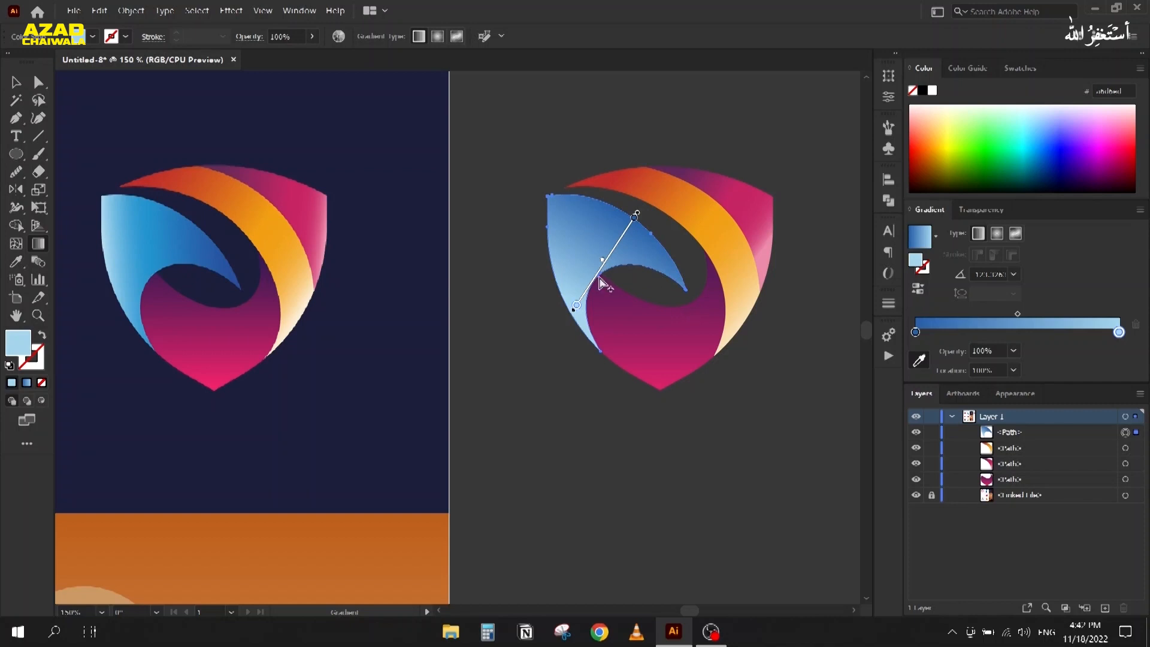
pyautogui.moveTo(596, 269); pyautogui.dragTo(597, 271)
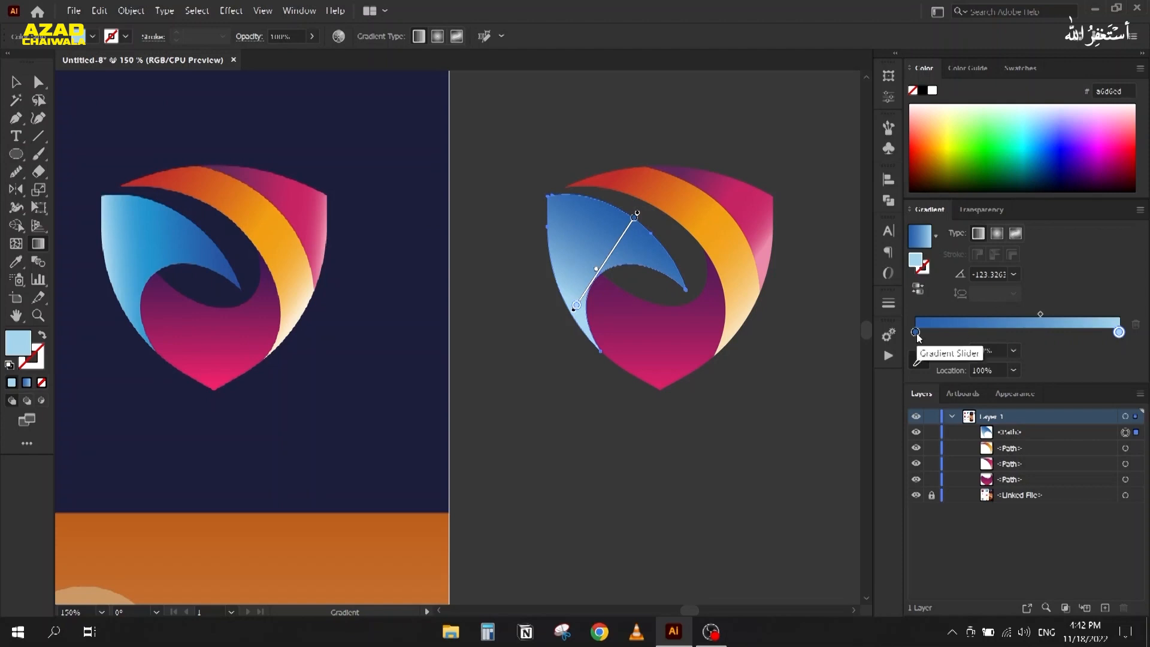
# Step: Add a mid-blue middle stop and a dark-blue start stop from the reference, then redraw the gradient
pyautogui.click(1014, 333)
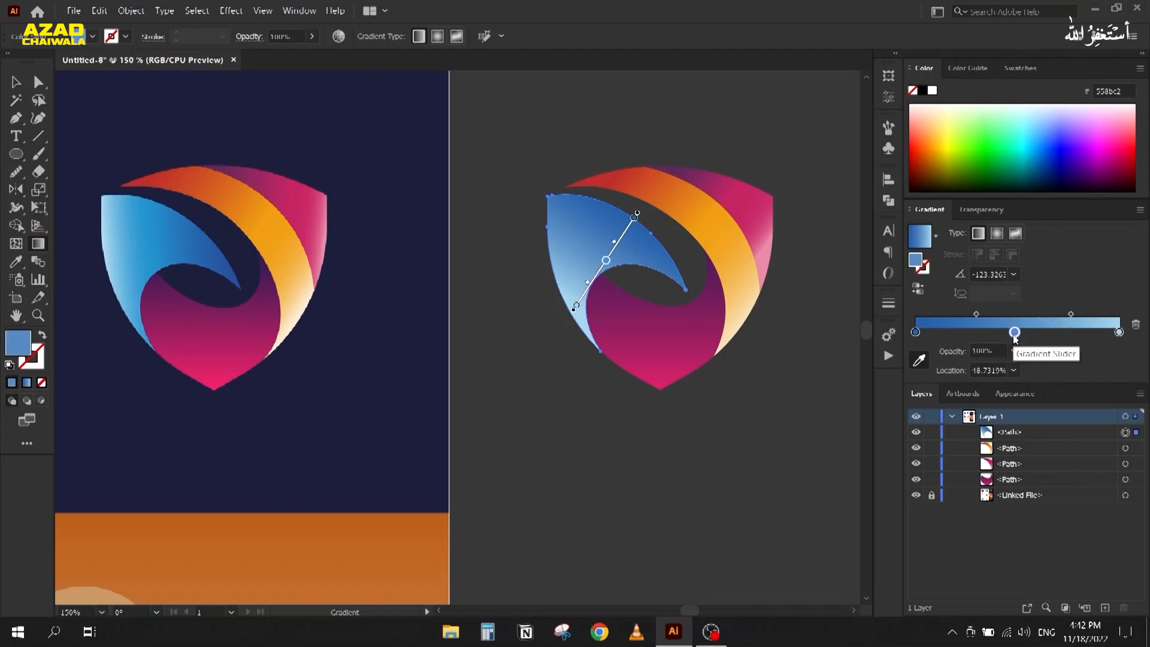
pyautogui.click(147, 241)
pyautogui.click(913, 332)
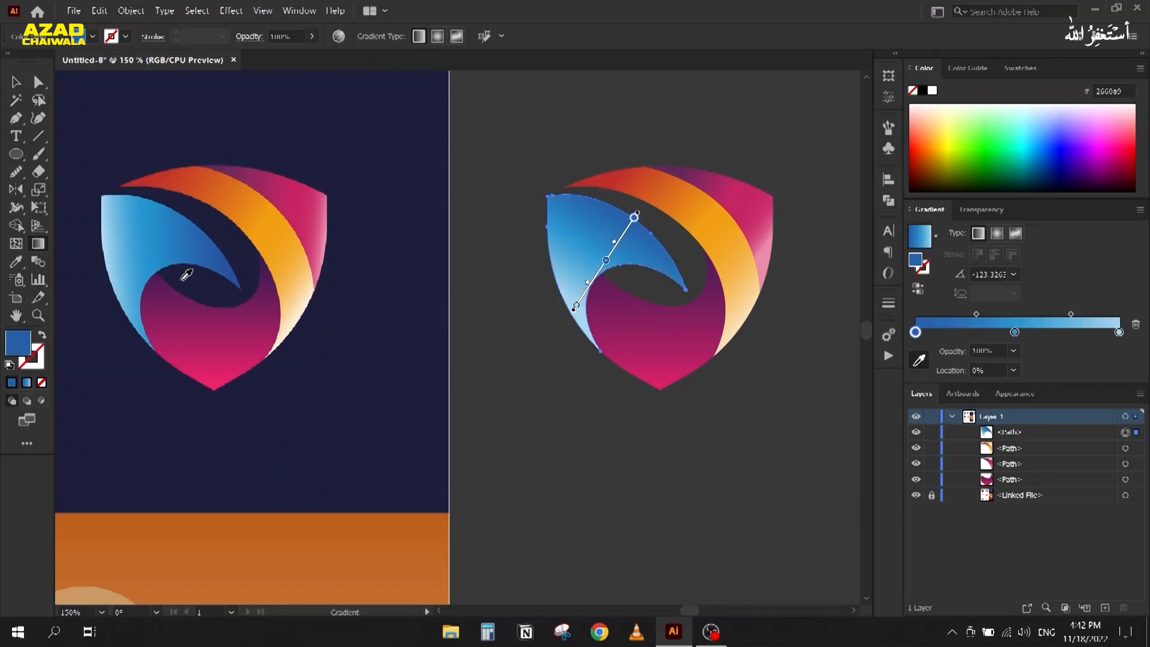
pyautogui.click(235, 270)
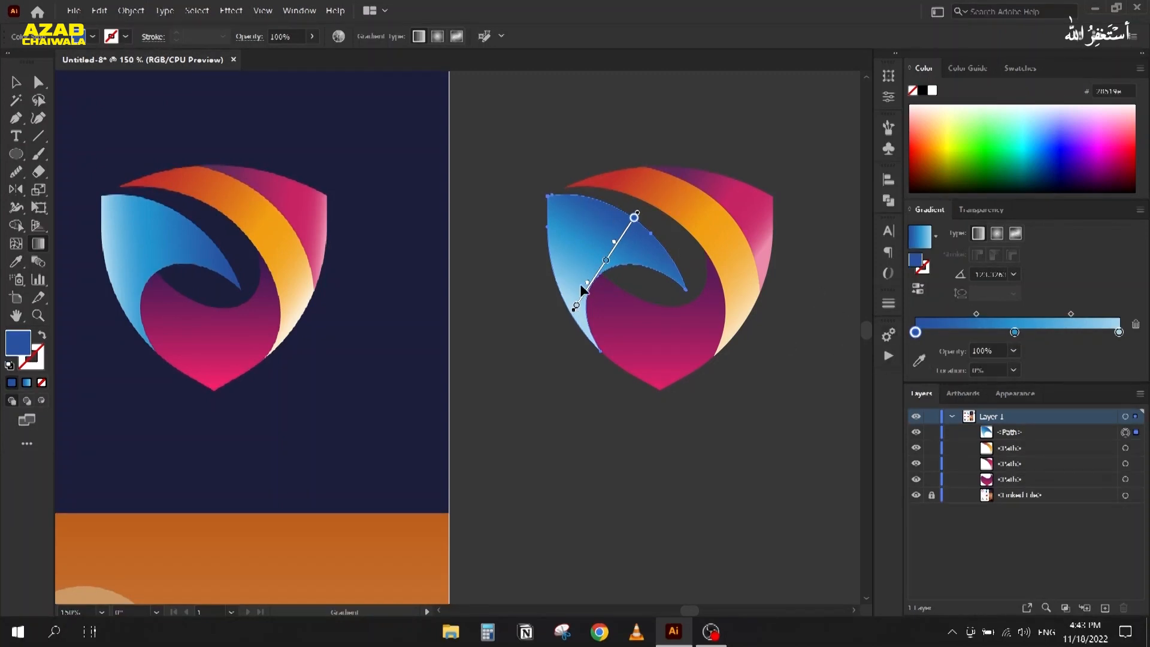
pyautogui.moveTo(618, 211)
pyautogui.mouseDown()
pyautogui.moveTo(562, 316)
pyautogui.moveTo(544, 269)
pyautogui.mouseUp()
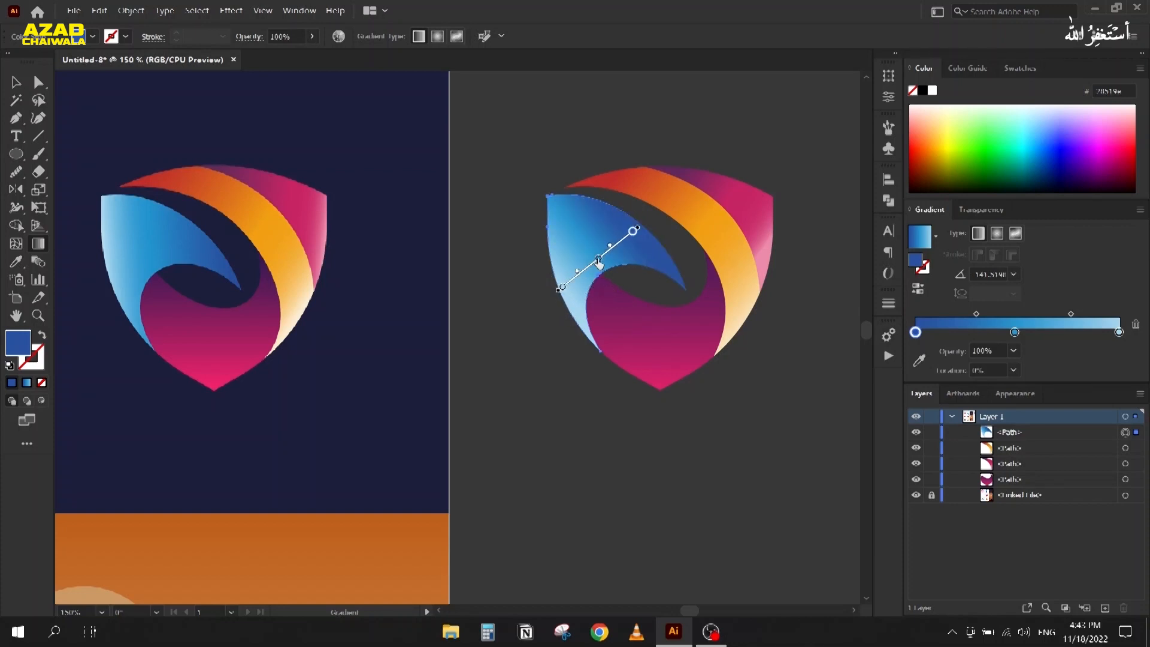
pyautogui.moveTo(599, 265); pyautogui.dragTo(597, 266)
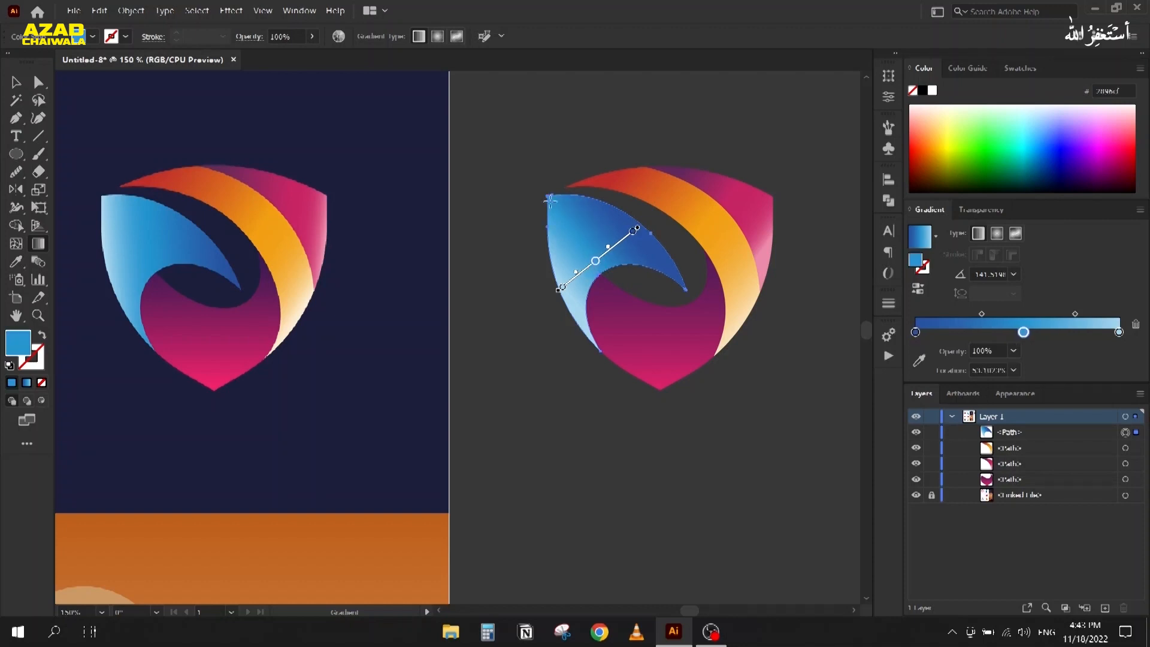
# Step: Set the gradient angle to -154° and fine-tune the middle stop and blend midpoint
pyautogui.click(982, 271)
pyautogui.press('Down')
pyautogui.press('Down')
pyautogui.press('Down')
pyautogui.press('Down')
pyautogui.press('Down')
pyautogui.press('Down')
pyautogui.press('Down')
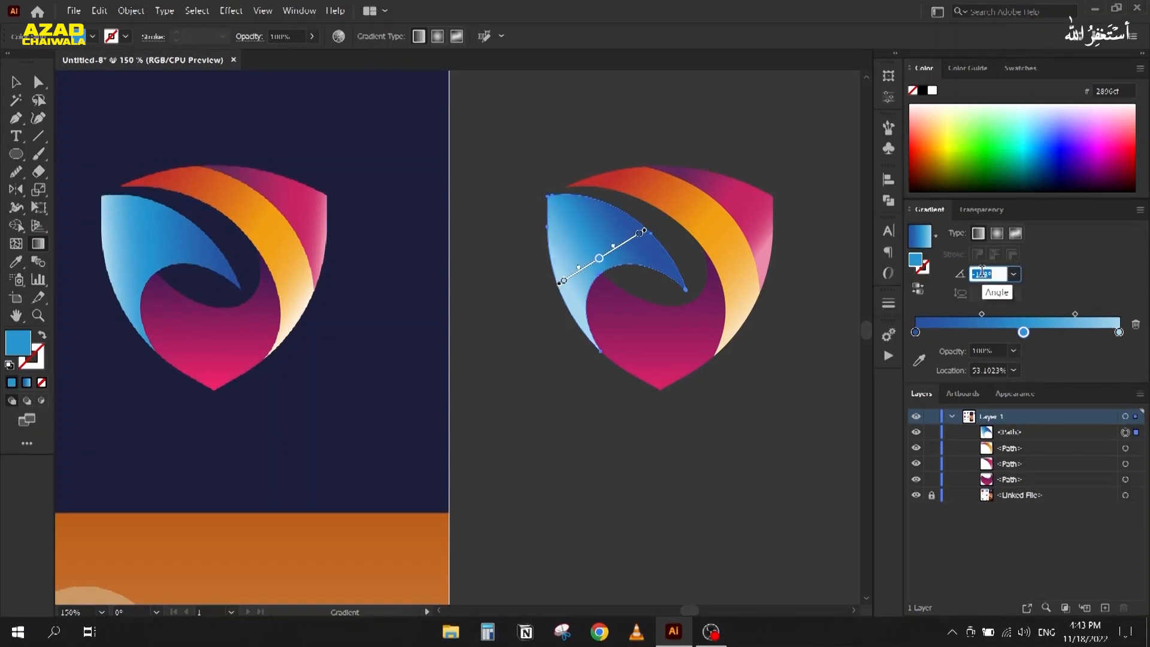
pyautogui.moveTo(1076, 314); pyautogui.dragTo(1084, 314)
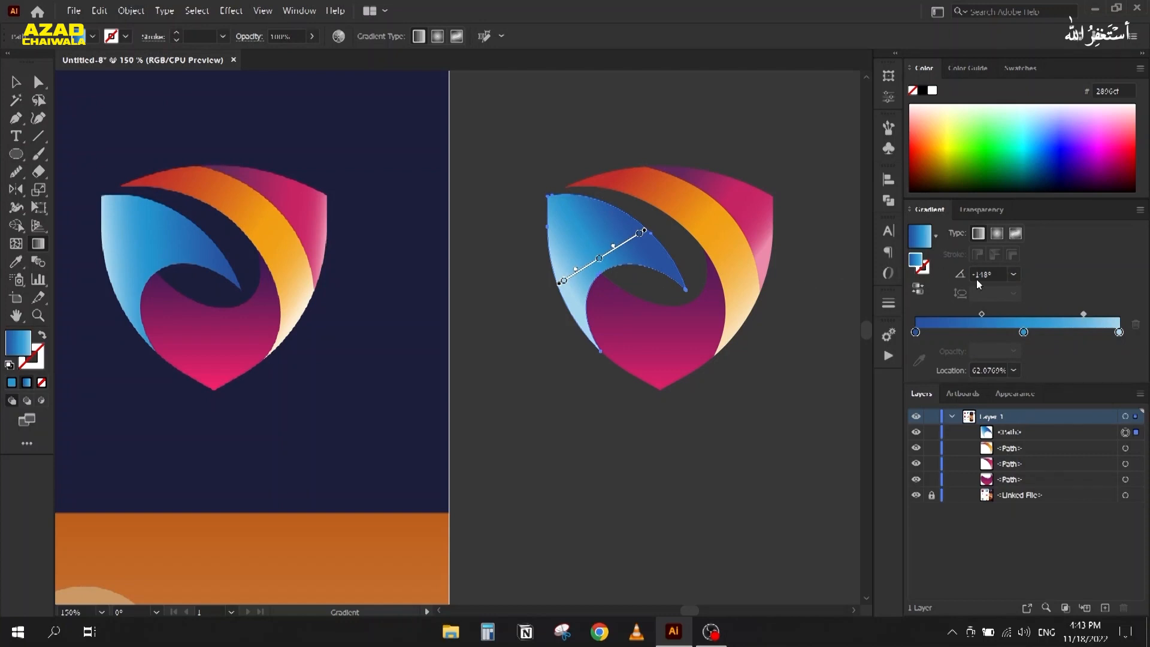
pyautogui.press('Down')
pyautogui.press('Down')
pyautogui.press('Down')
pyautogui.press('Down')
pyautogui.press('Down')
pyautogui.press('Down')
pyautogui.press('Down')
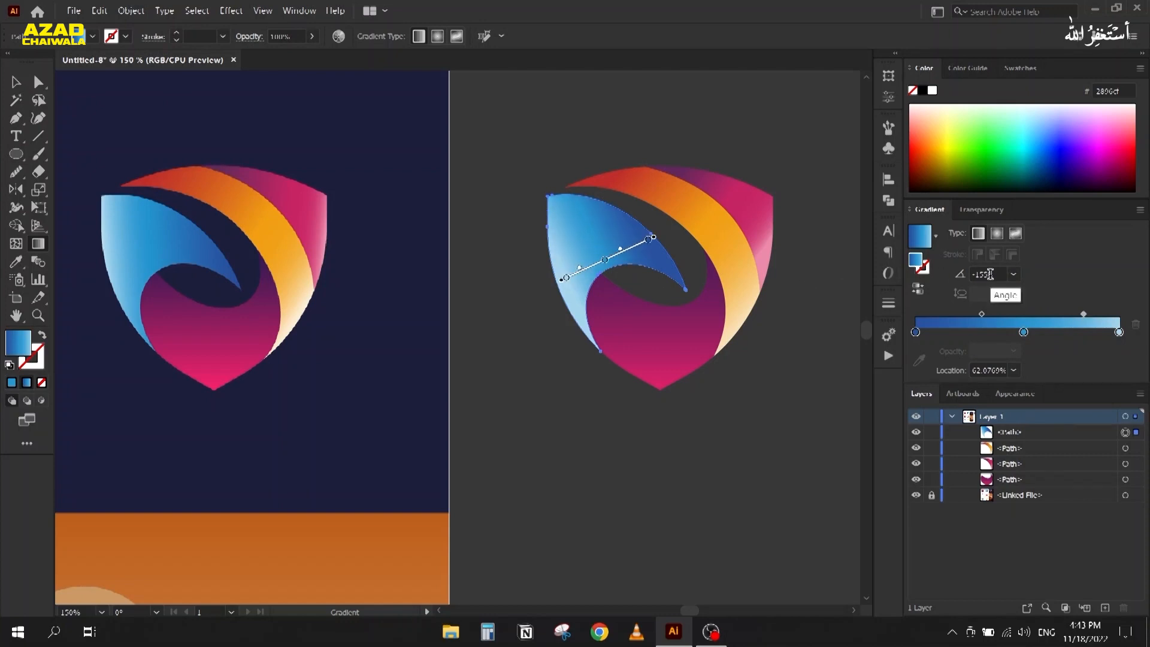
pyautogui.press('Up')
pyautogui.moveTo(1024, 332); pyautogui.dragTo(1035, 333)
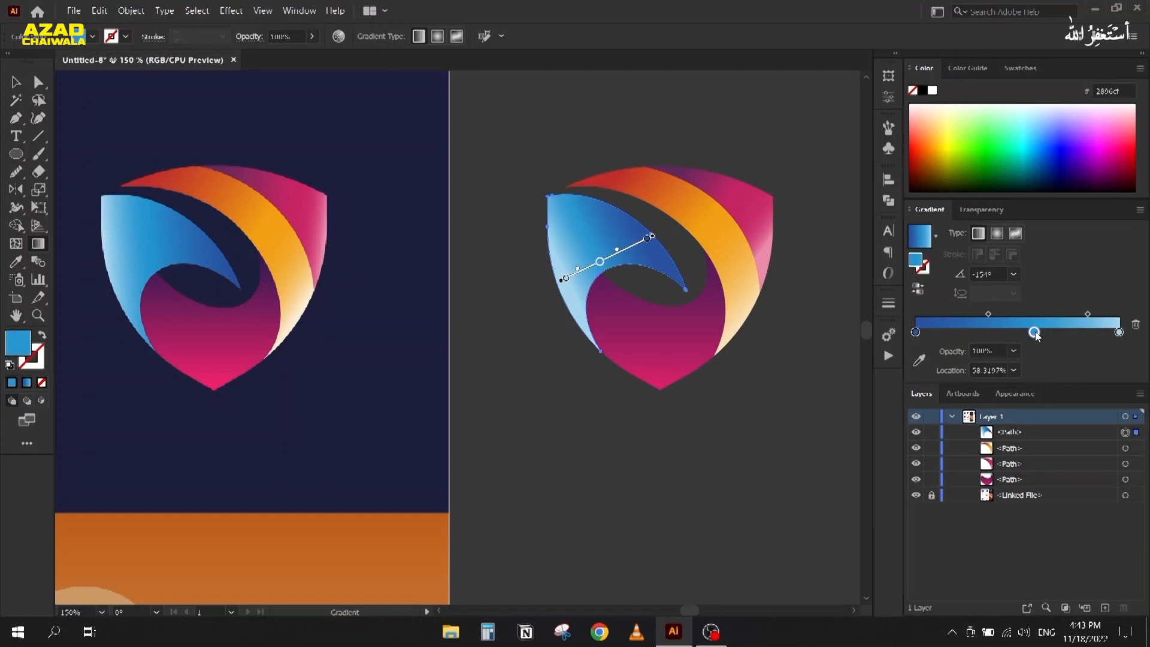
pyautogui.moveTo(1088, 315); pyautogui.dragTo(1081, 315)
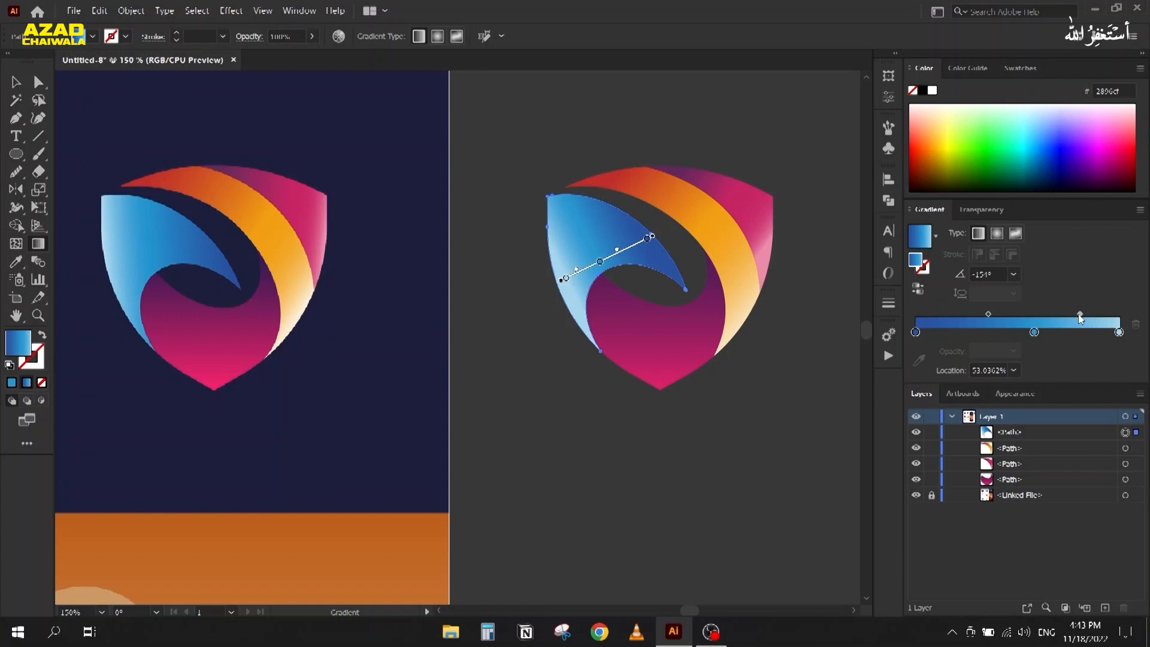
pyautogui.click(1020, 332)
pyautogui.moveTo(1020, 332); pyautogui.dragTo(1081, 314)
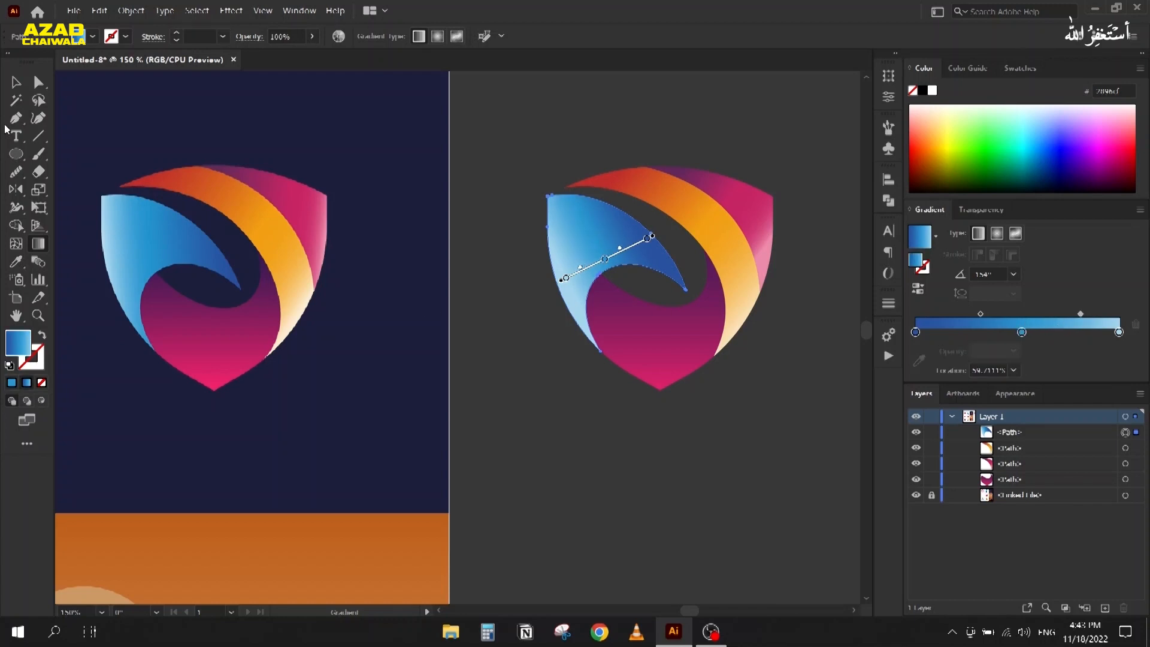
pyautogui.click(16, 82)
# Step: Select the pink band and zoom in on its gradient for editing
pyautogui.click(532, 149)
pyautogui.scroll(-1, 532, 149)
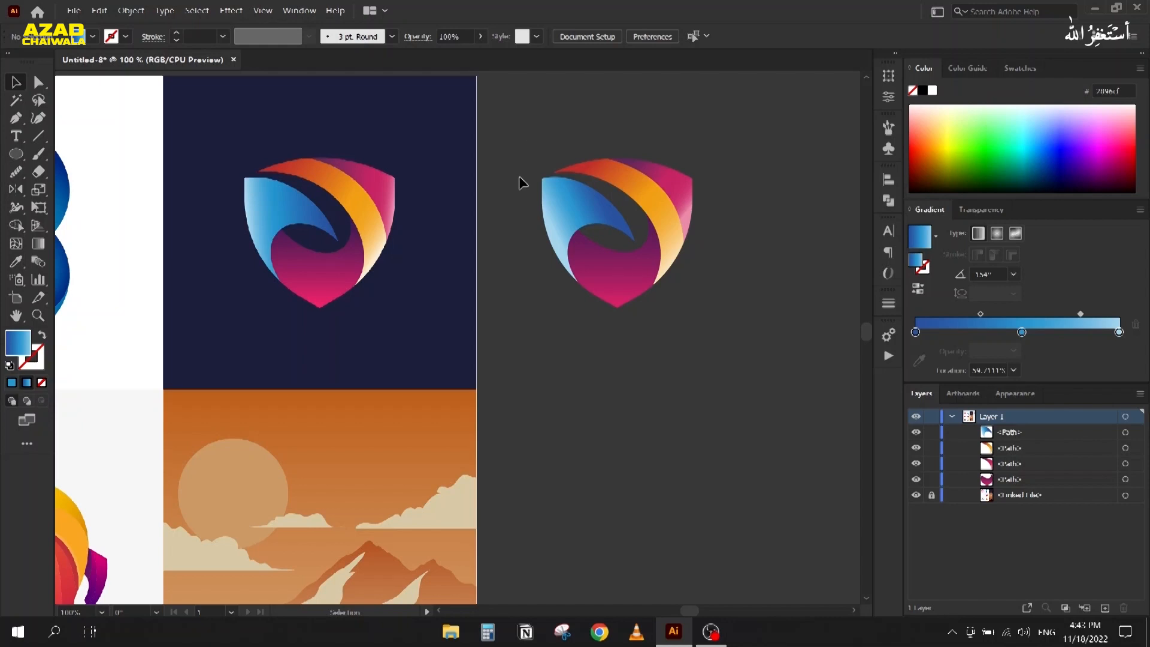
pyautogui.scroll(2, 696, 208)
pyautogui.moveTo(452, 276); pyautogui.dragTo(560, 333)
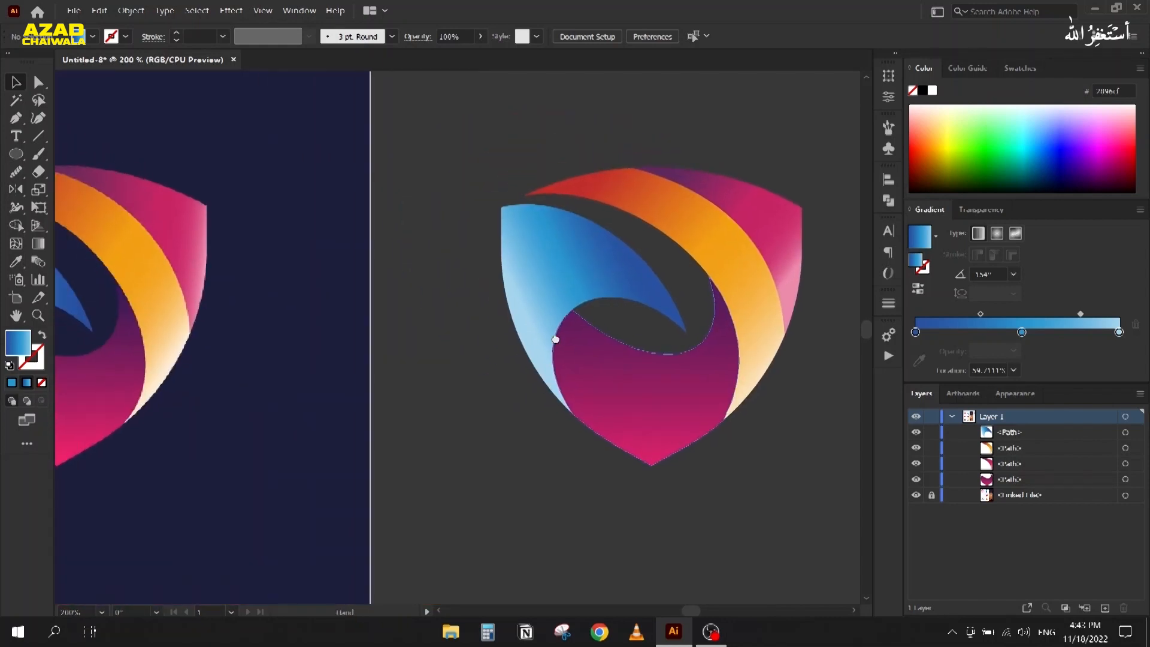
pyautogui.scroll(-1, 559, 333)
pyautogui.click(721, 244)
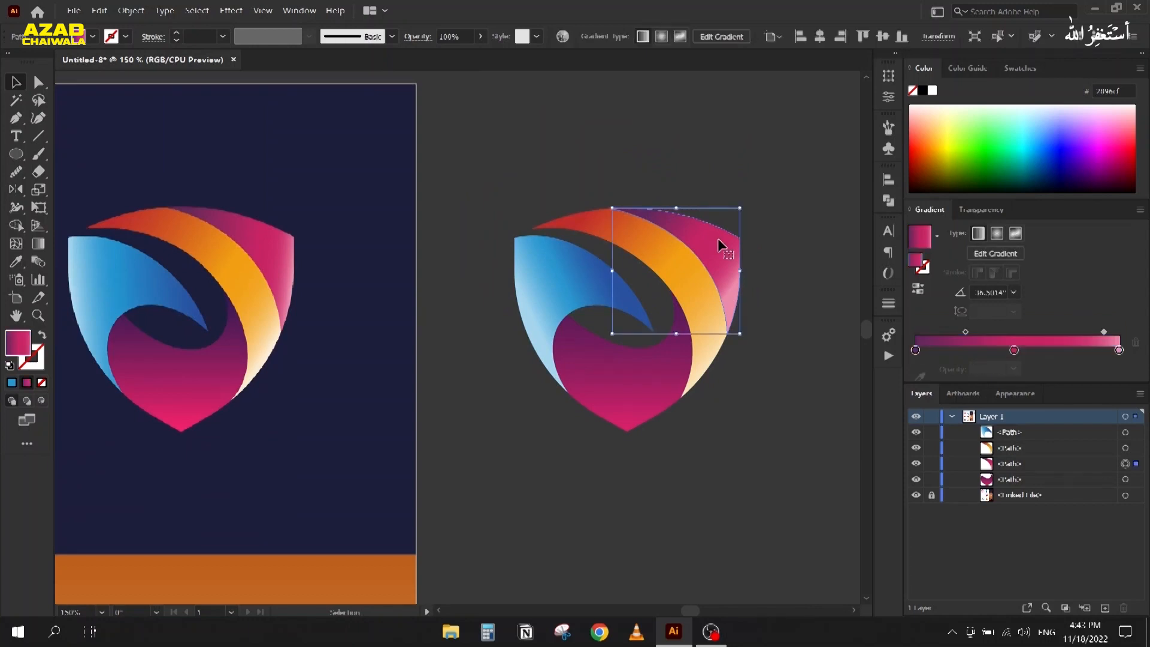
pyautogui.press('g')
pyautogui.scroll(1, 726, 260)
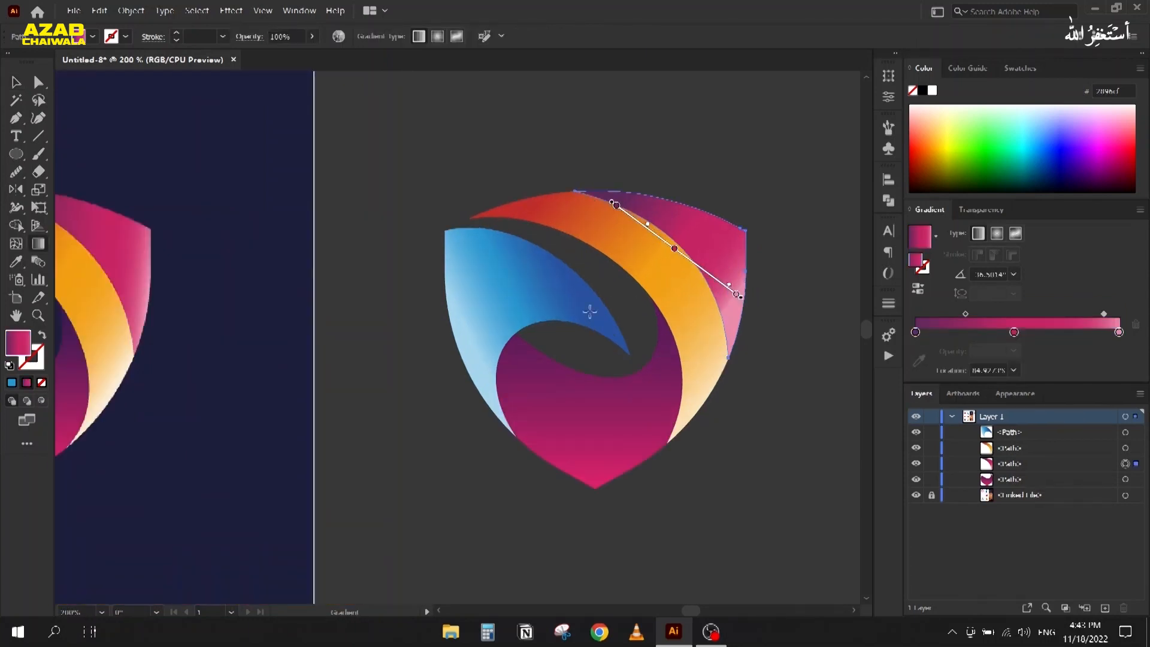
pyautogui.moveTo(611, 304); pyautogui.dragTo(639, 347)
# Step: Re-angle the pink gradient to about -17° and reposition its blend midpoint and middle stop
pyautogui.click(982, 273)
pyautogui.press('Up')
pyautogui.press('Up')
pyautogui.press('Up')
pyautogui.press('Up')
pyautogui.press('Up')
pyautogui.press('Up')
pyautogui.press('Up')
pyautogui.press('Up')
pyautogui.press('Up')
pyautogui.press('Up')
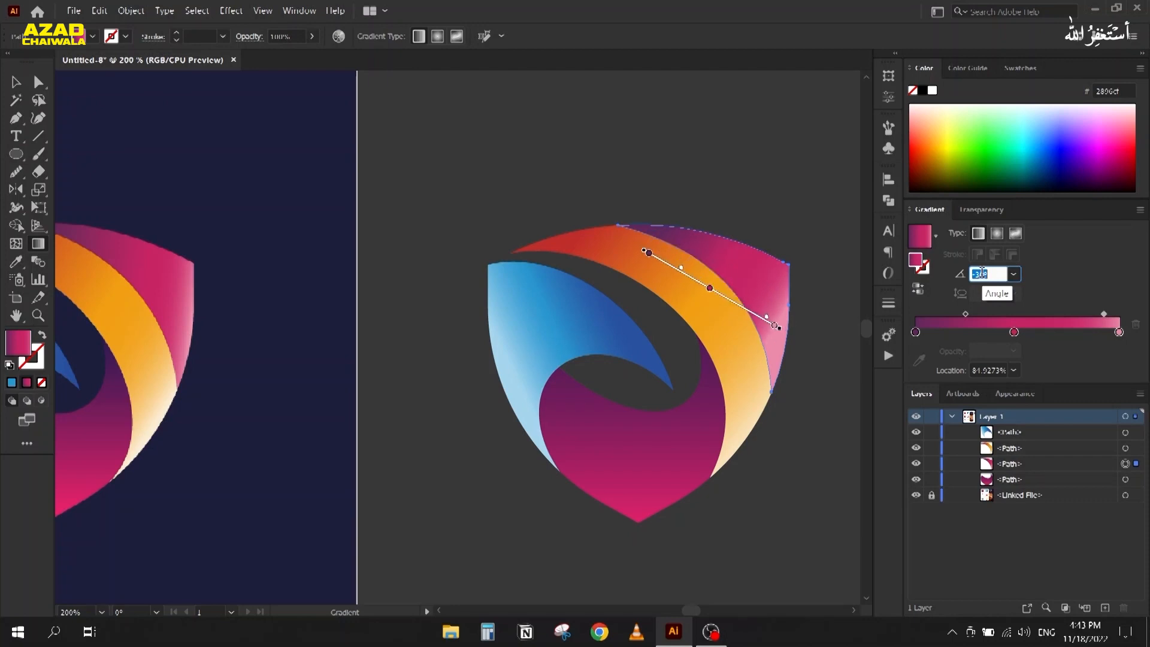
pyautogui.write('9')
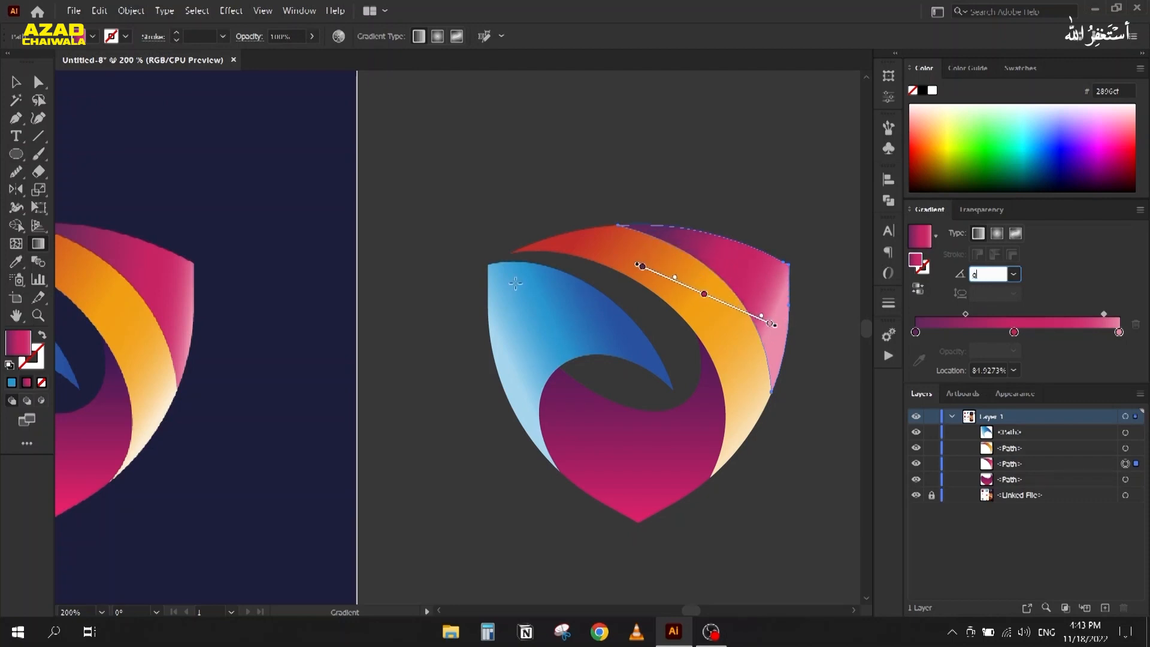
pyautogui.moveTo(633, 232)
pyautogui.mouseDown()
pyautogui.moveTo(783, 264)
pyautogui.moveTo(809, 278)
pyautogui.moveTo(797, 282)
pyautogui.mouseUp()
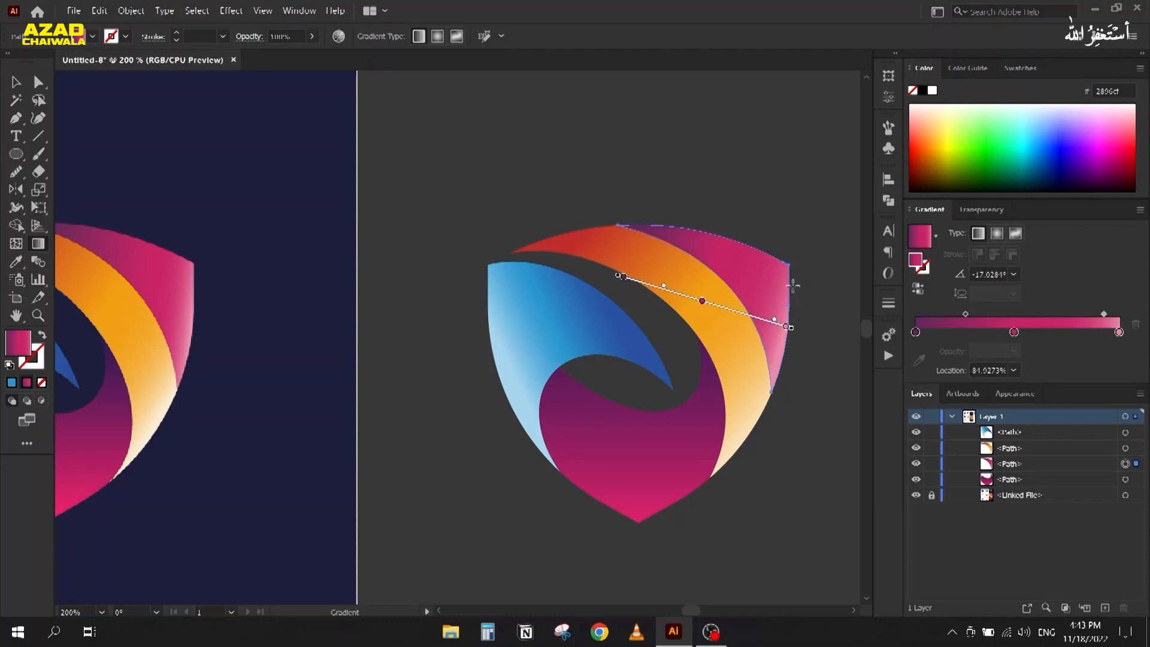
pyautogui.moveTo(775, 323); pyautogui.dragTo(769, 322)
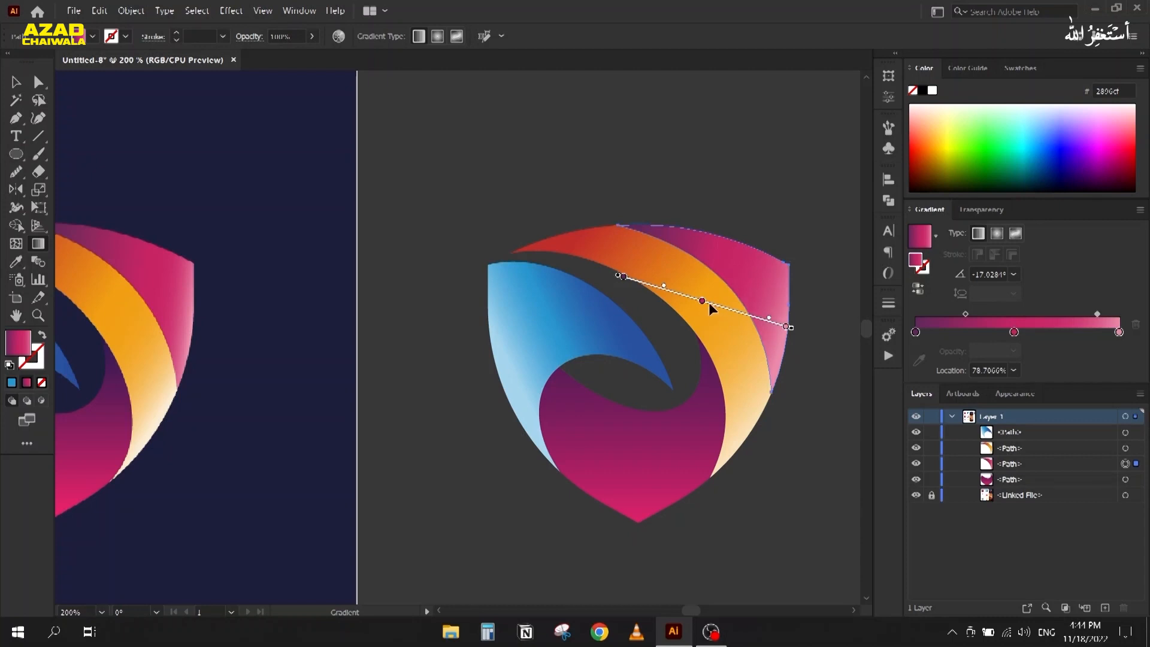
pyautogui.moveTo(702, 301); pyautogui.dragTo(727, 309)
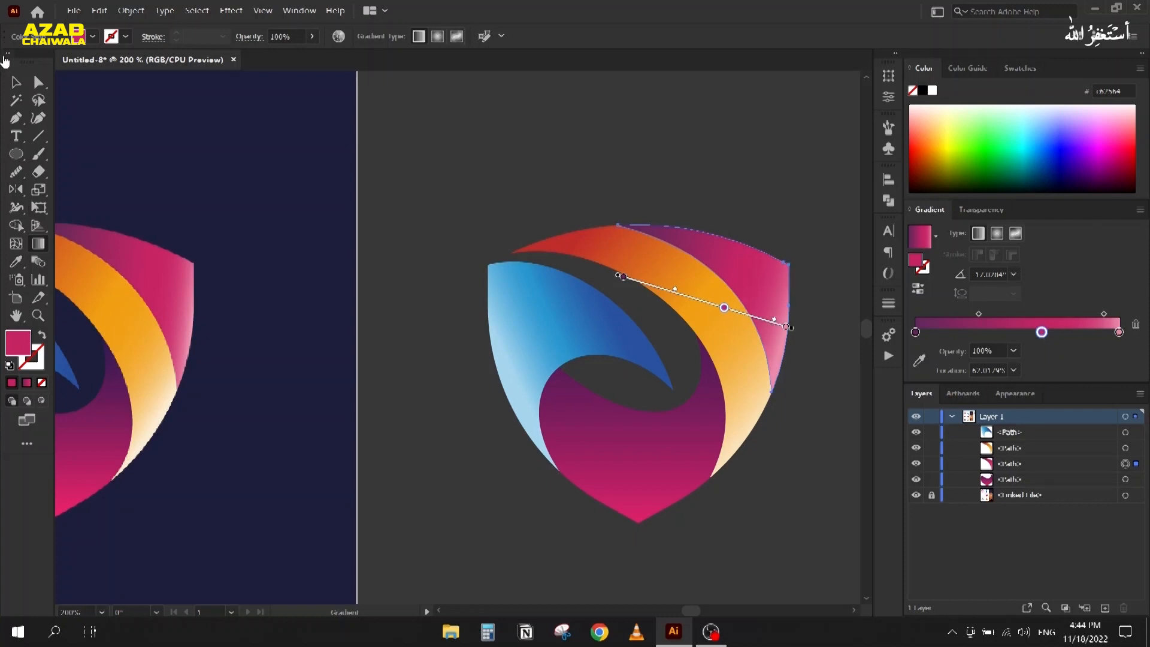
pyautogui.press('v')
pyautogui.click(457, 174)
pyautogui.scroll(-5, 457, 173)
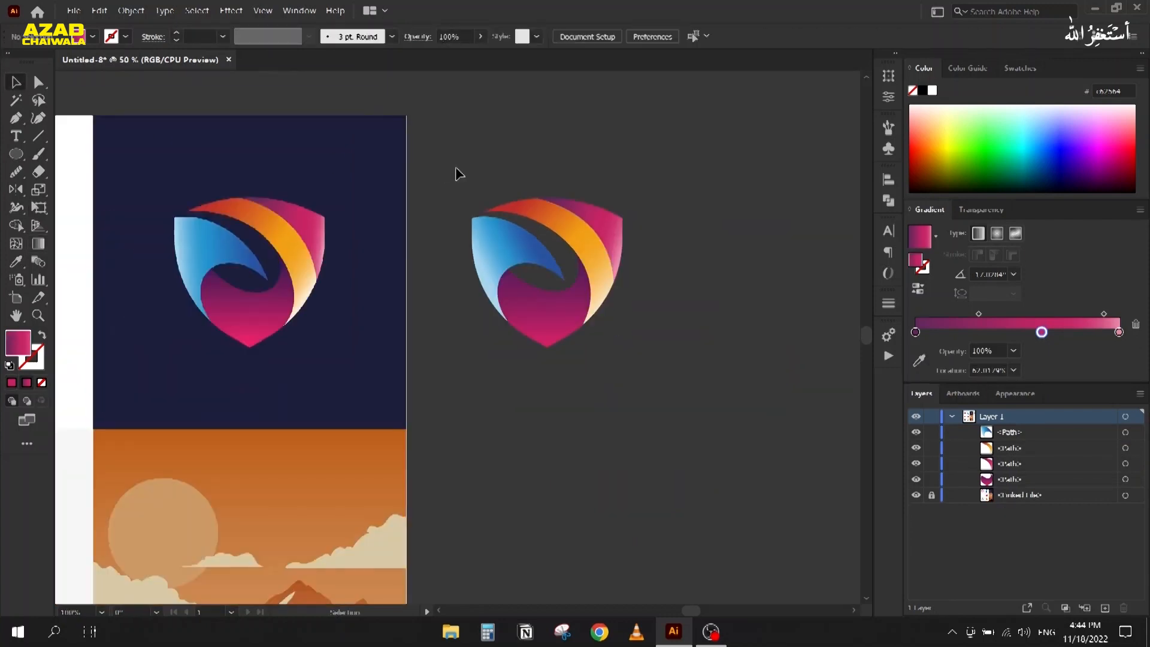
# Step: Delete the four paths of the rebuilt shield
pyautogui.moveTo(608, 216); pyautogui.dragTo(657, 211)
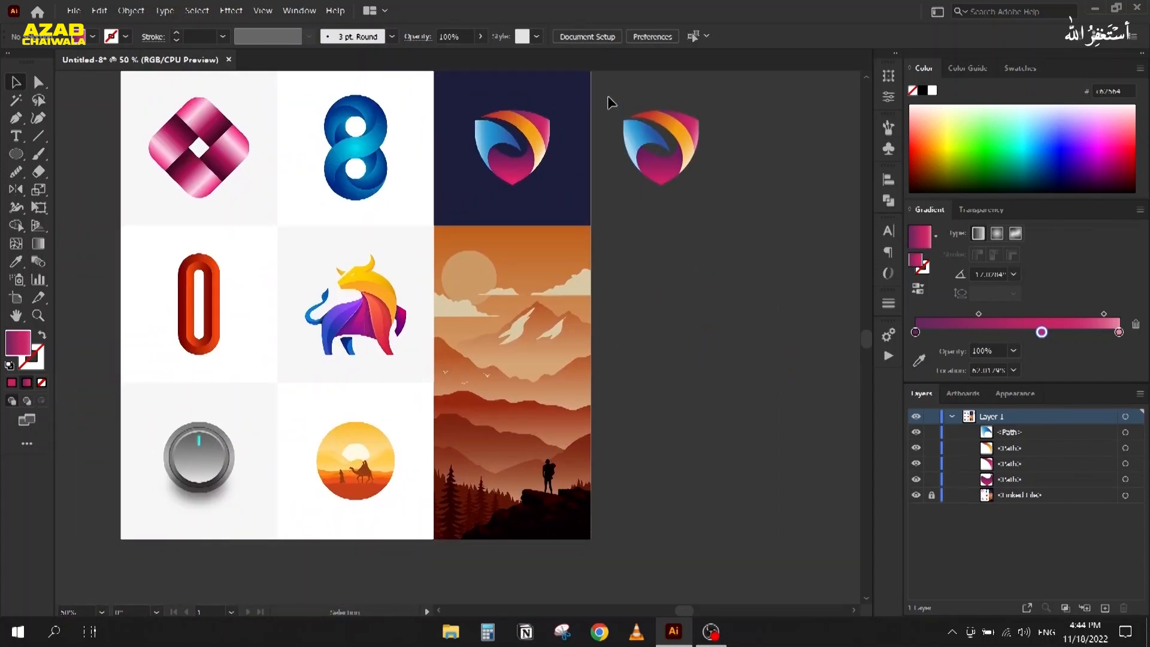
pyautogui.moveTo(610, 102); pyautogui.dragTo(717, 236)
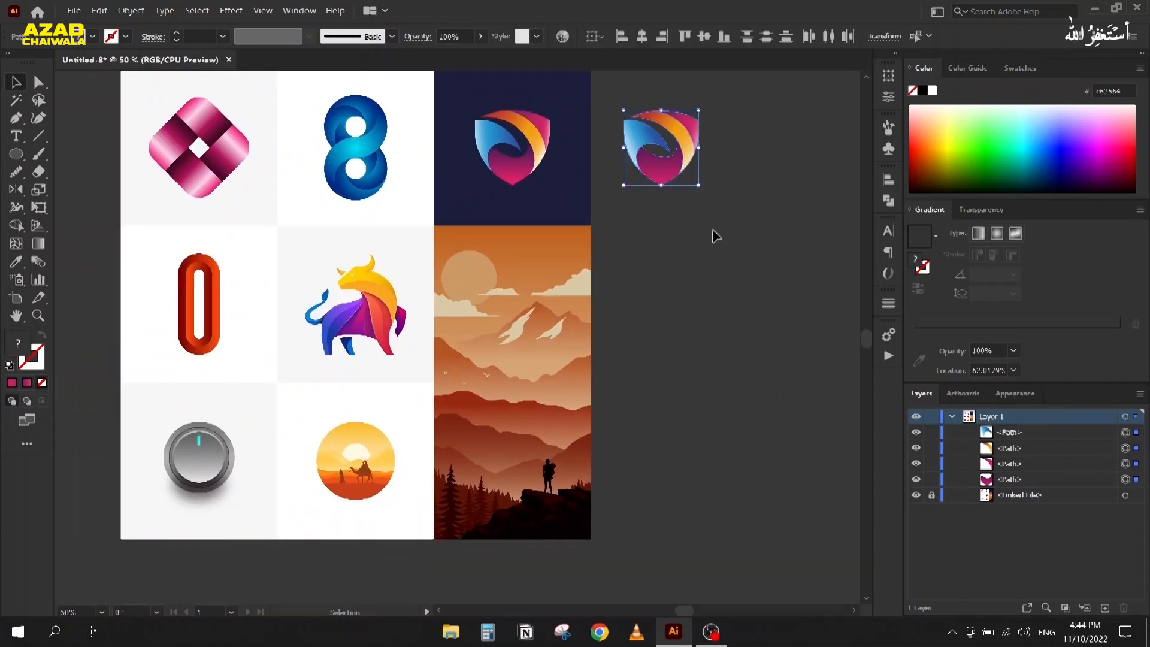
pyautogui.press('Delete')
# Step: Draw a tall rounded rectangle on the white artboard, swapping its fill to a black stroke
pyautogui.moveTo(181, 310); pyautogui.dragTo(710, 268)
pyautogui.keyDown('alt'); pyautogui.scroll(-1, 709, 268); pyautogui.keyUp('alt')
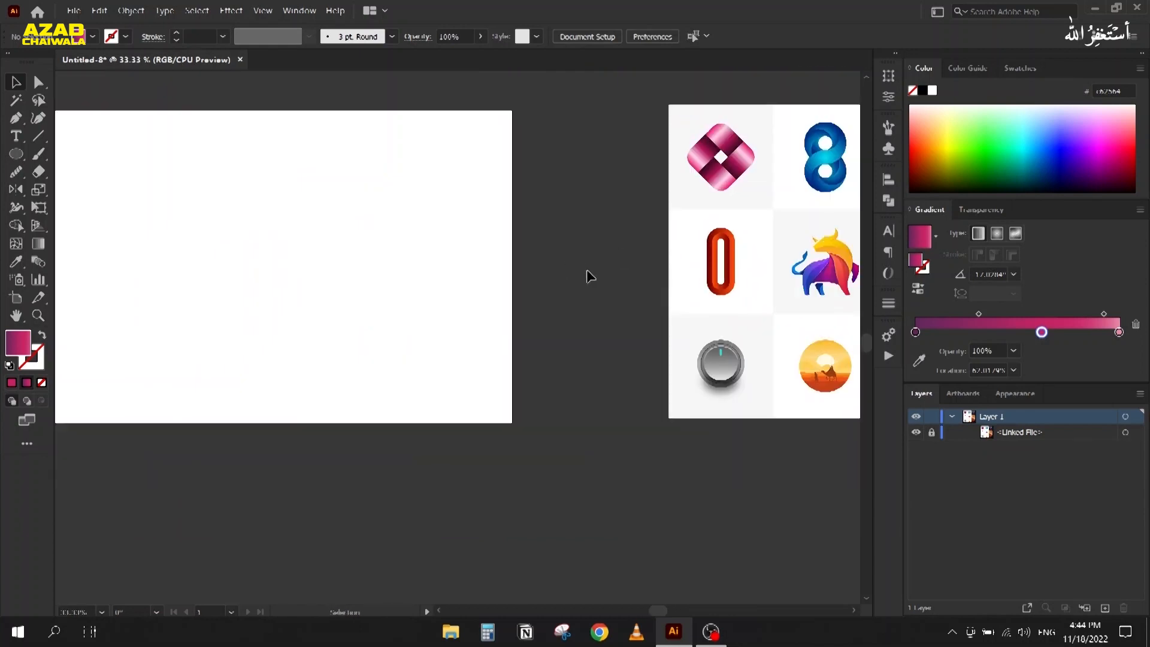
pyautogui.keyDown('alt'); pyautogui.scroll(2, 270, 218); pyautogui.keyUp('alt')
pyautogui.click(16, 154)
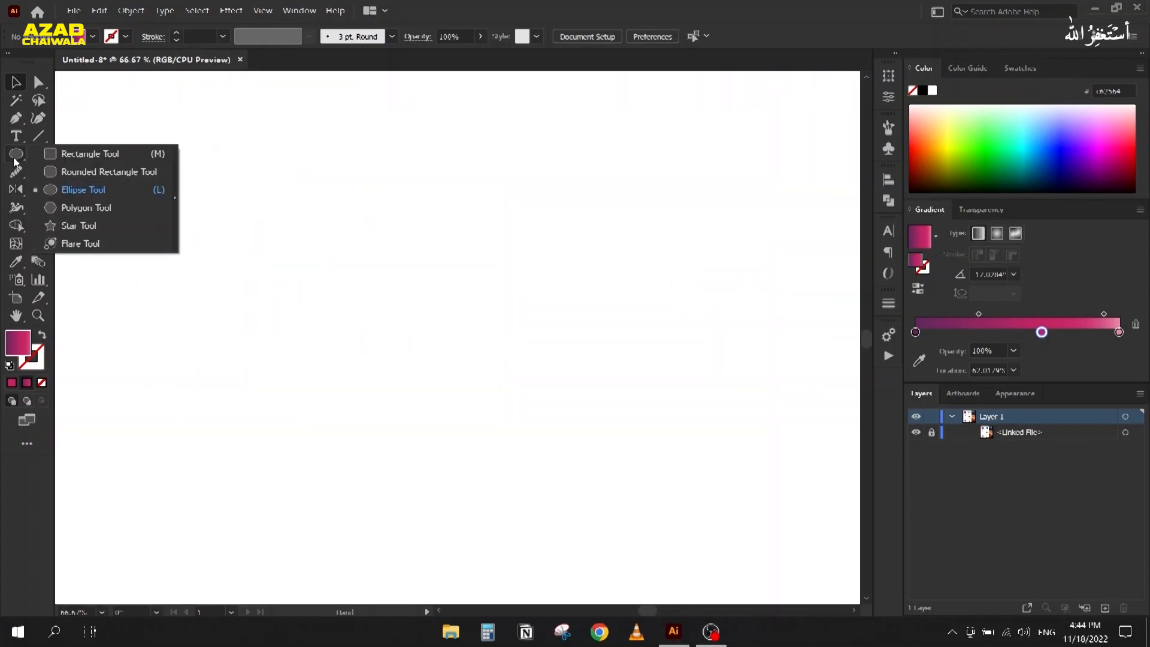
pyautogui.click(54, 171)
pyautogui.moveTo(378, 122)
pyautogui.mouseDown()
pyautogui.moveTo(442, 276)
pyautogui.moveTo(429, 510)
pyautogui.moveTo(440, 521)
pyautogui.mouseUp()
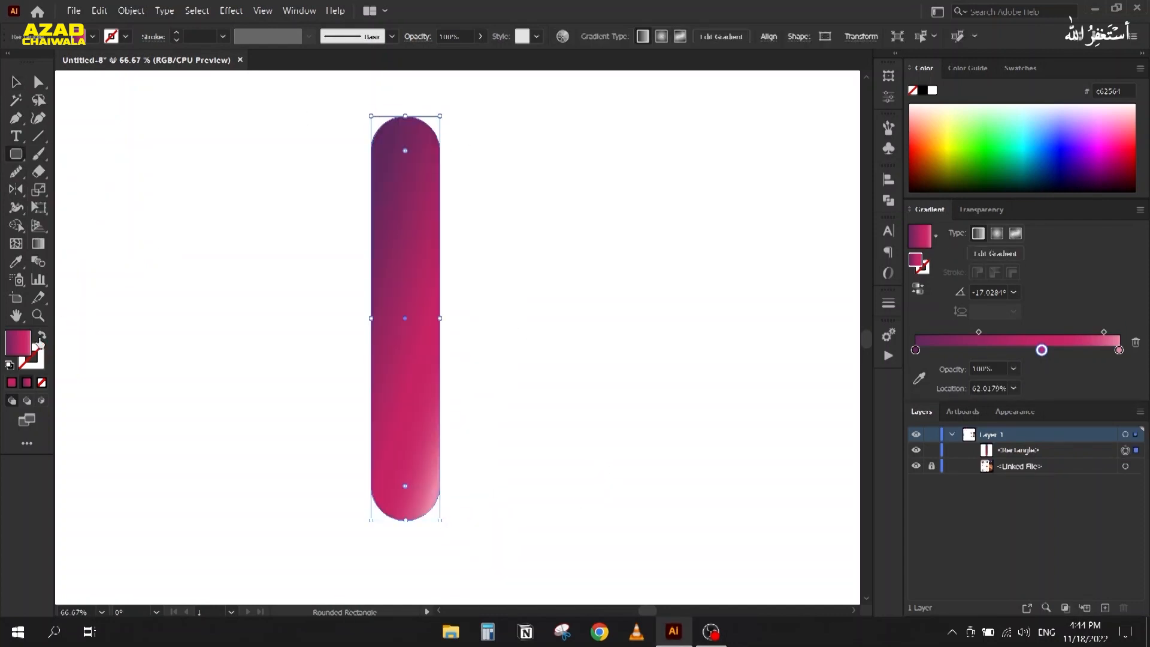
pyautogui.click(40, 338)
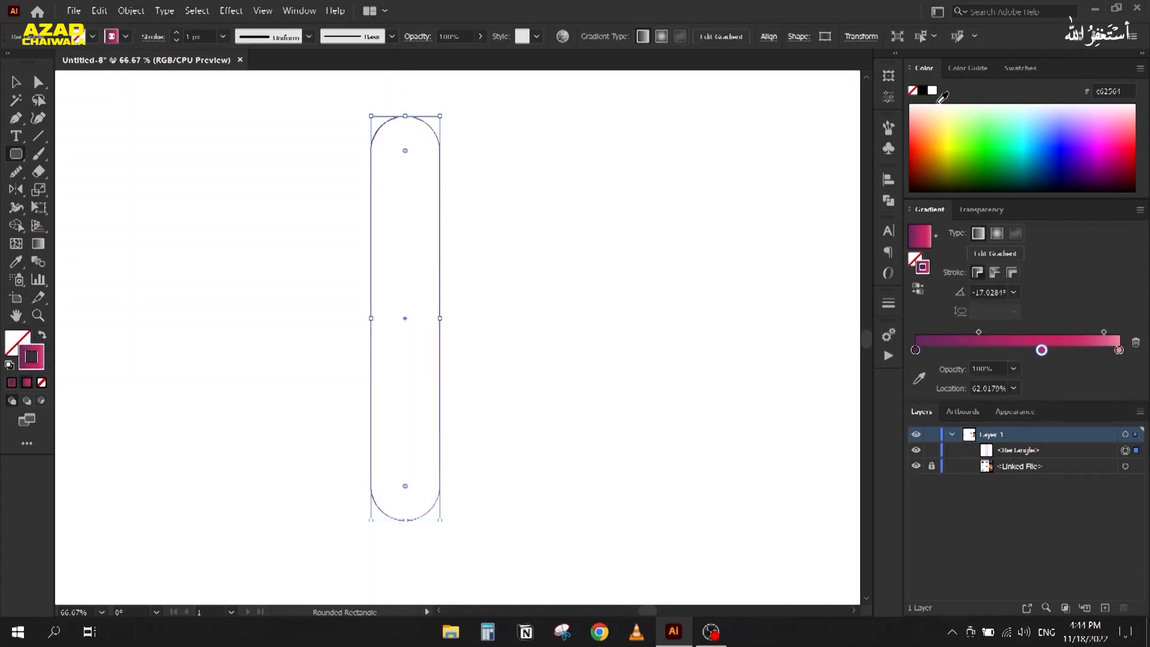
pyautogui.click(924, 91)
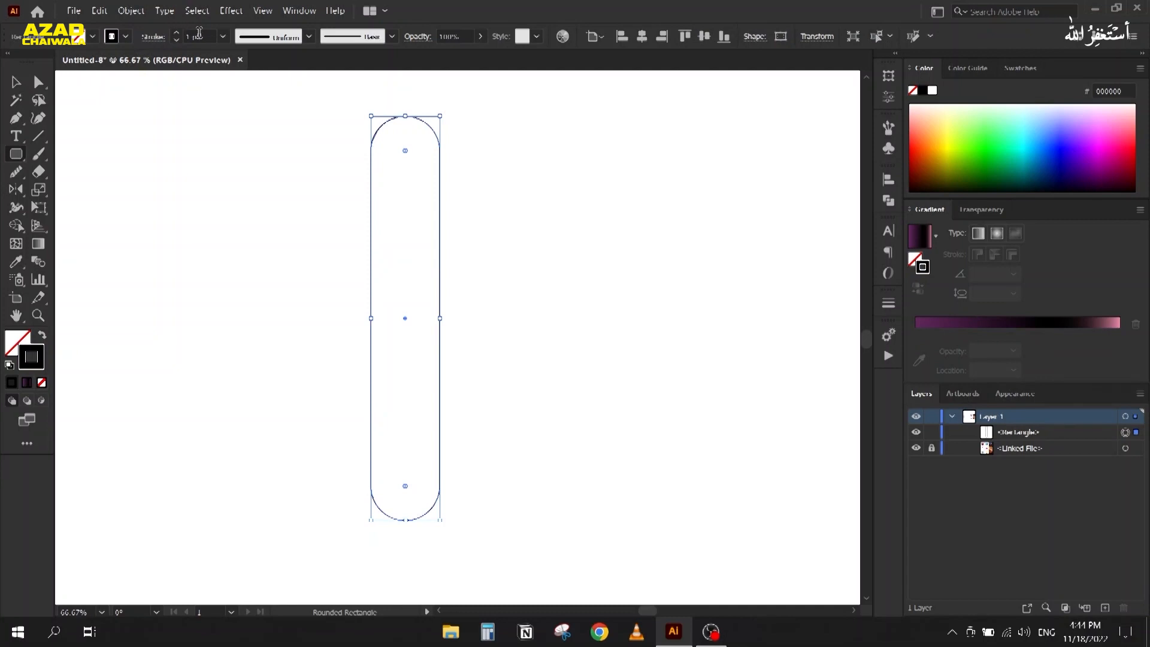
# Step: Align the rectangle's stroke to the inside at a weight of 28 px
pyautogui.scroll(20, 199, 33)
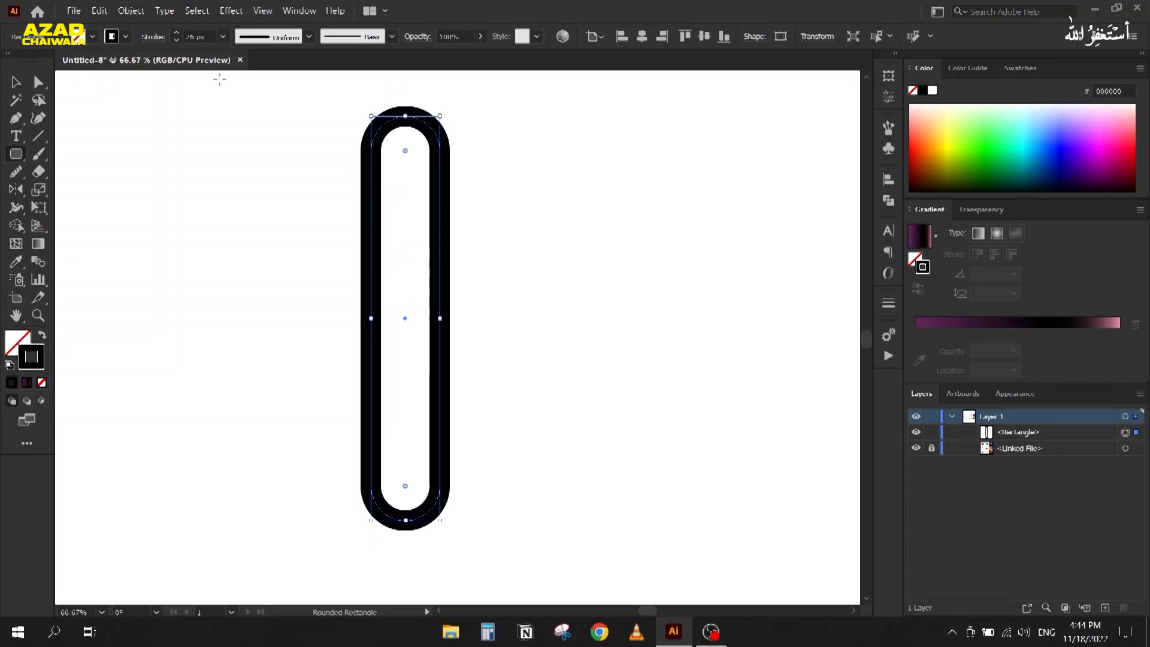
pyautogui.click(154, 37)
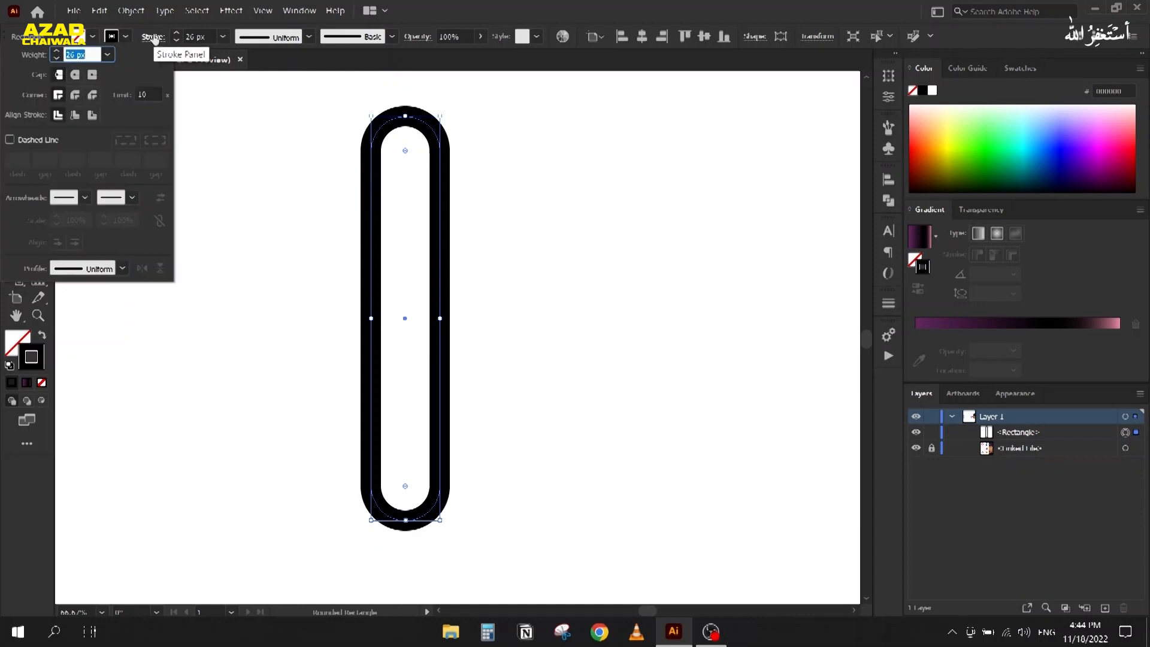
pyautogui.click(75, 115)
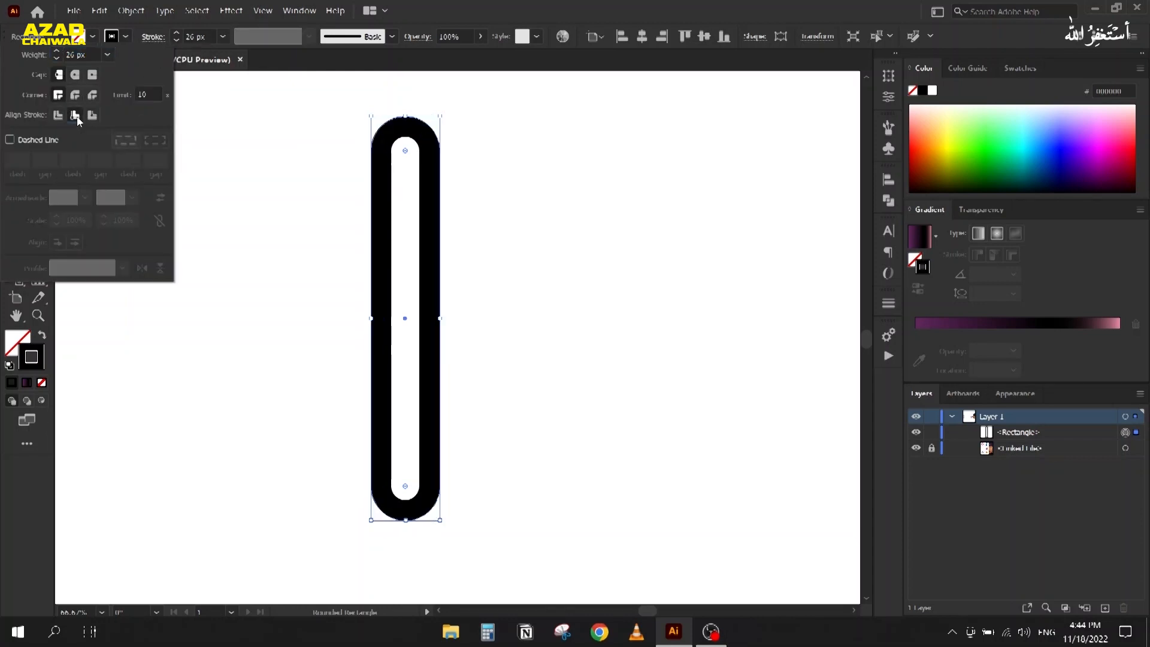
pyautogui.click(81, 53)
pyautogui.scroll(3, 80, 53)
pyautogui.scroll(-1, 81, 53)
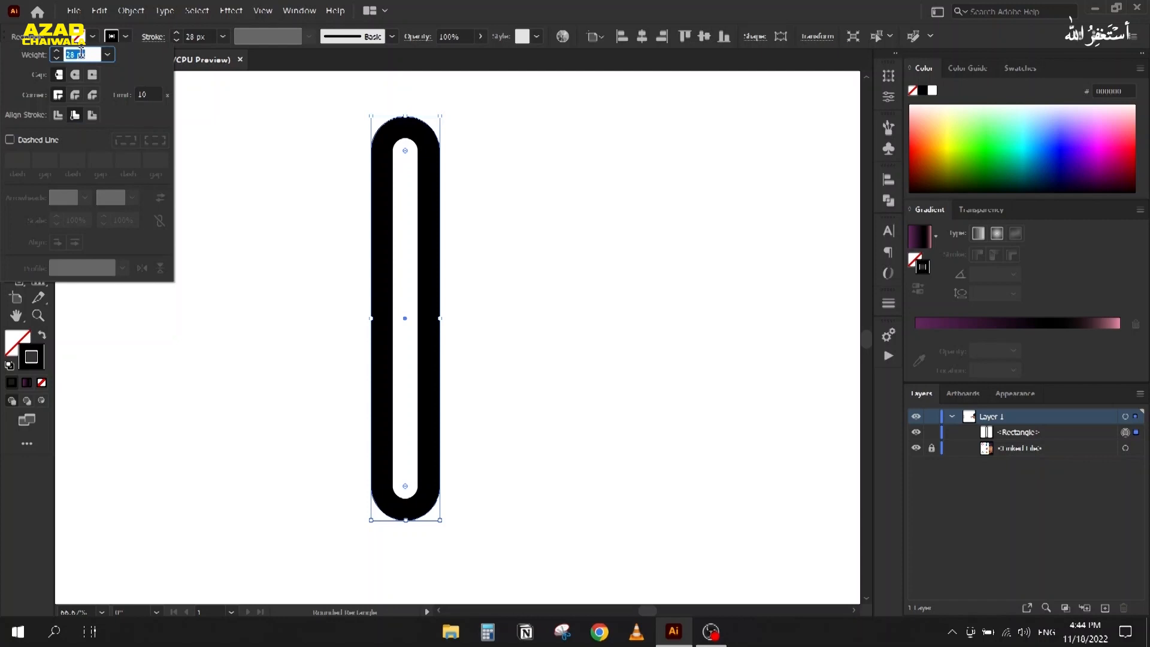
pyautogui.click(408, 19)
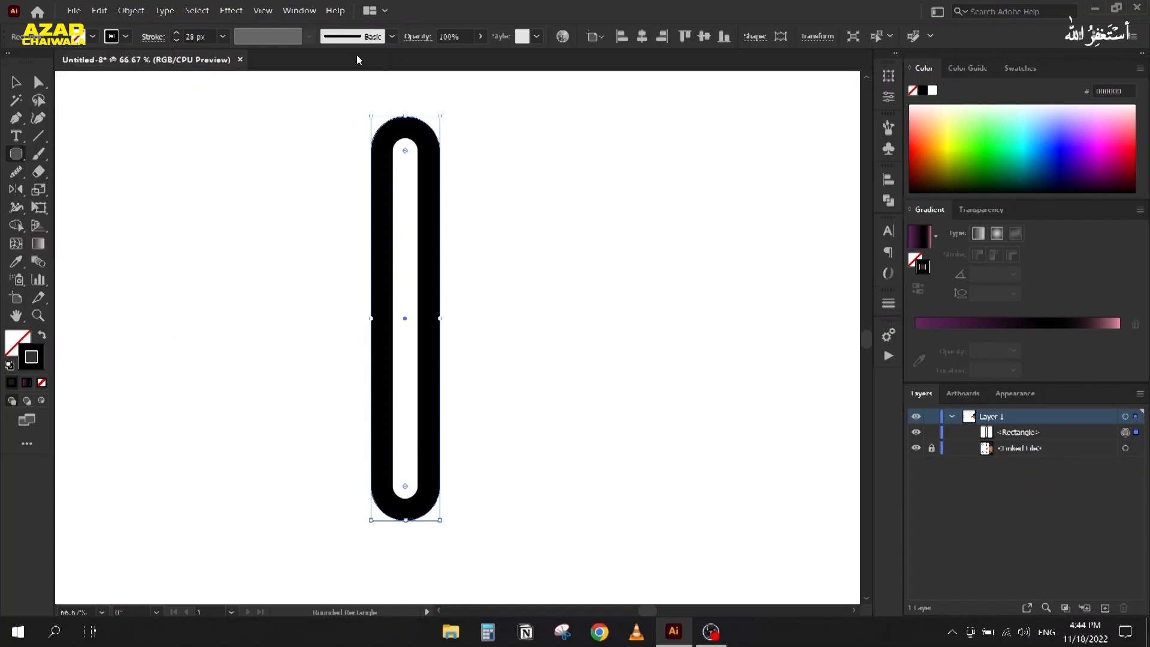
pyautogui.click(20, 87)
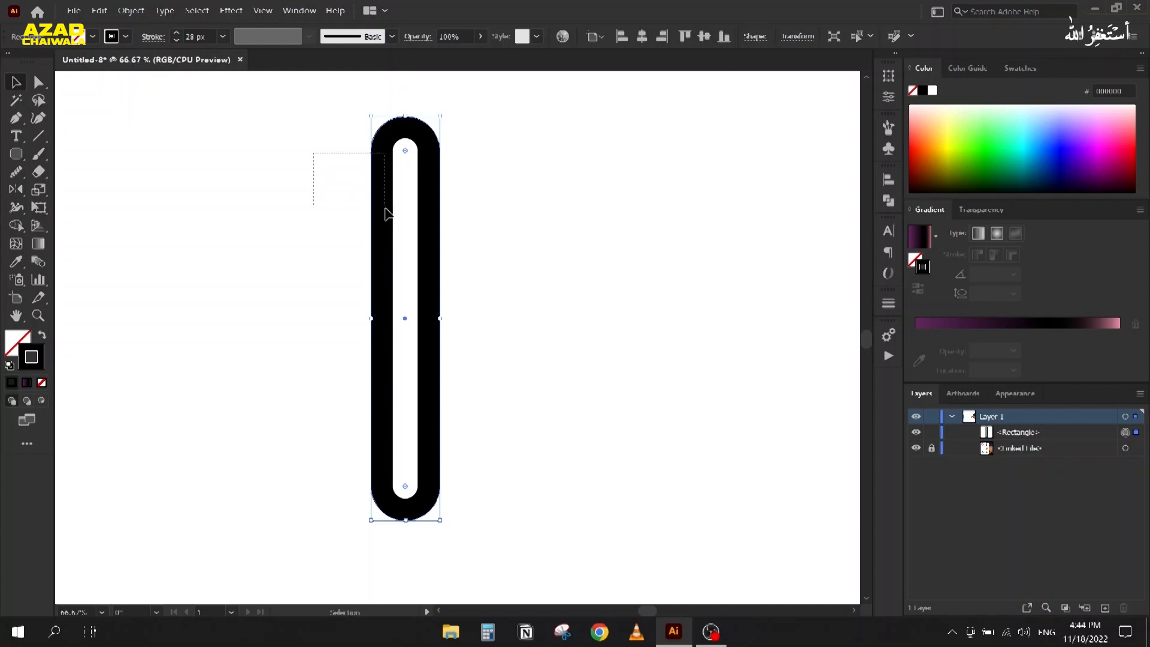
# Step: Paste a duplicate of the rectangle in front and align its stroke to the outside
pyautogui.press('a')
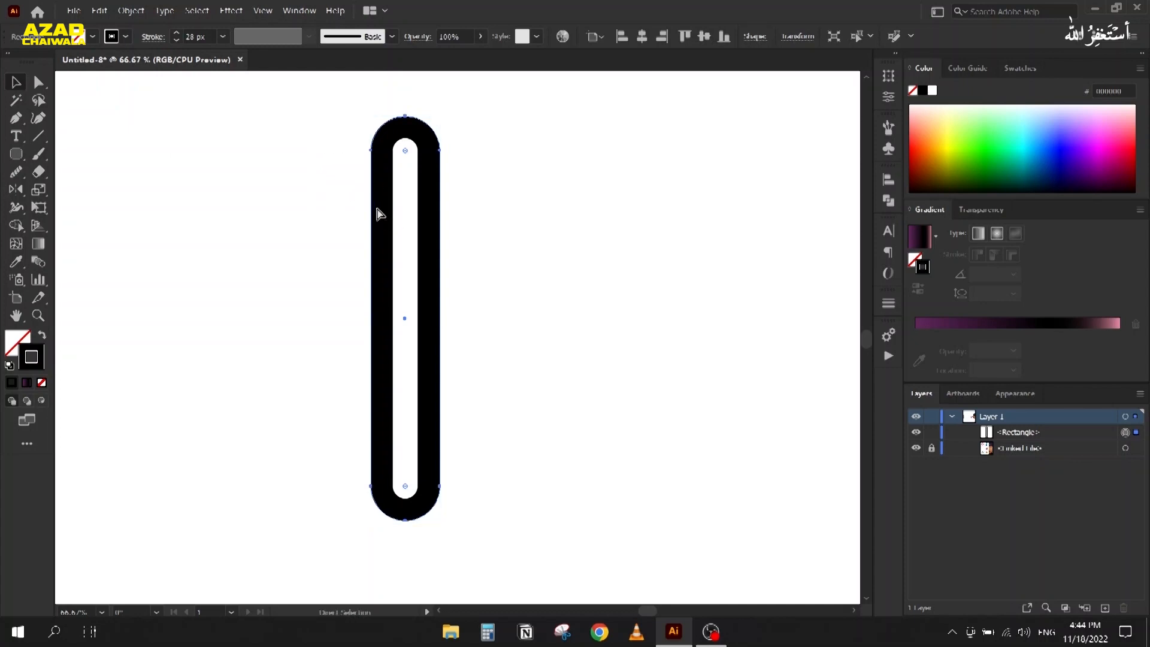
pyautogui.hotkey('ctrl', 'f')
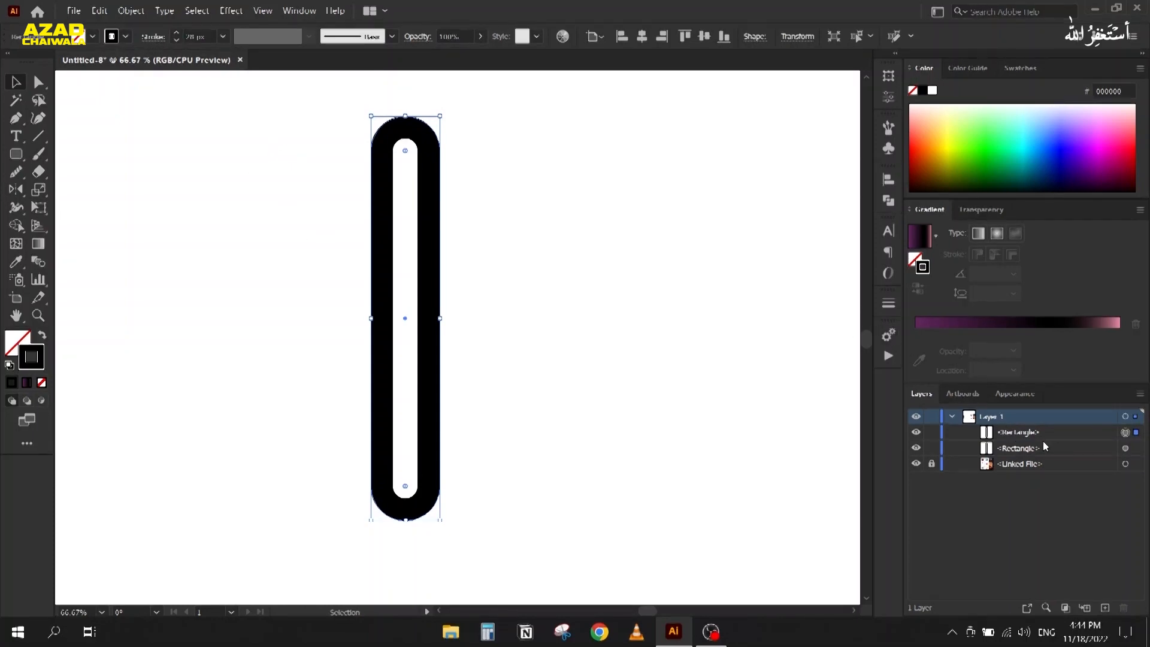
pyautogui.click(154, 40)
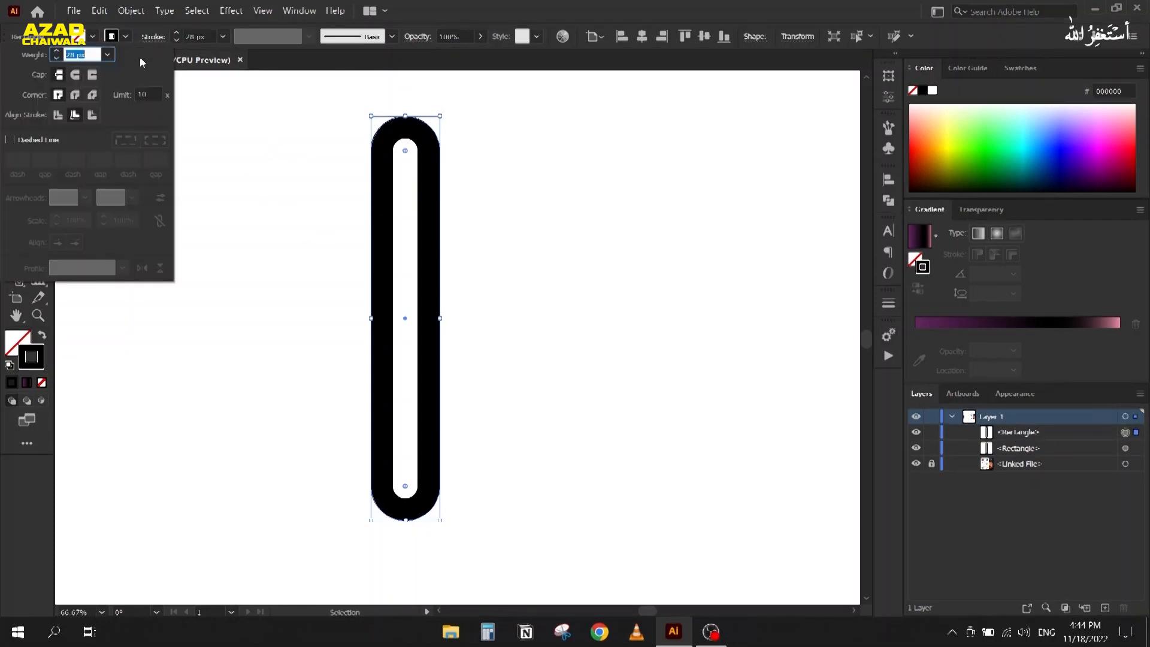
pyautogui.click(92, 115)
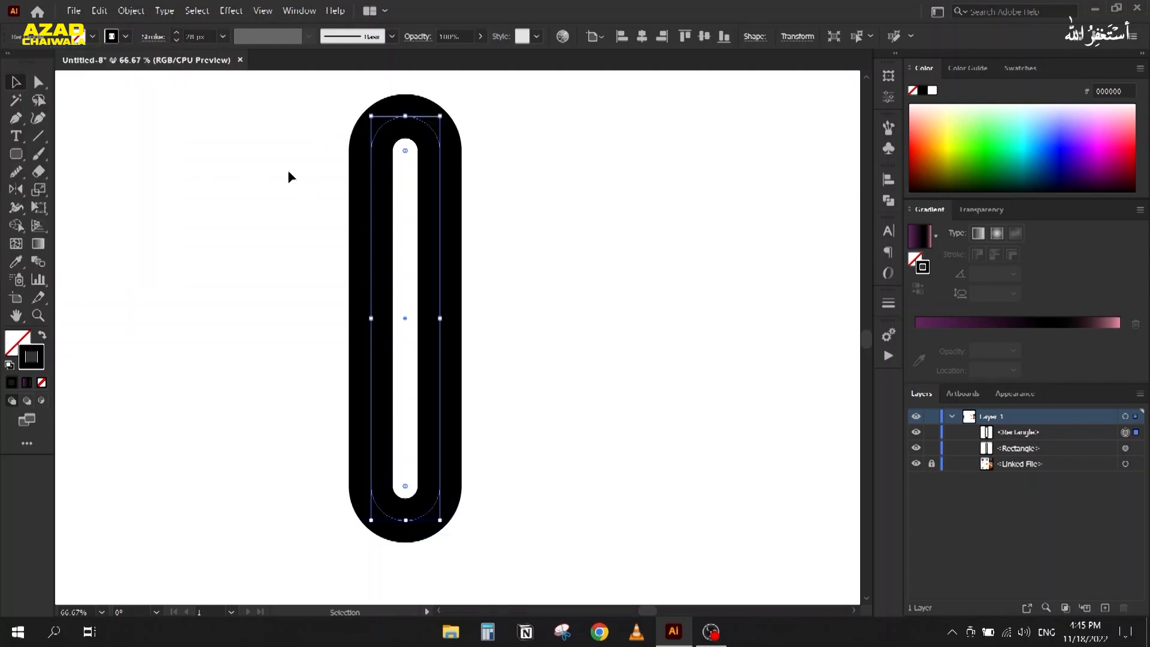
# Step: Expand the appearance of both rectangles into filled shapes
pyautogui.hotkey('ctrl', 'a')
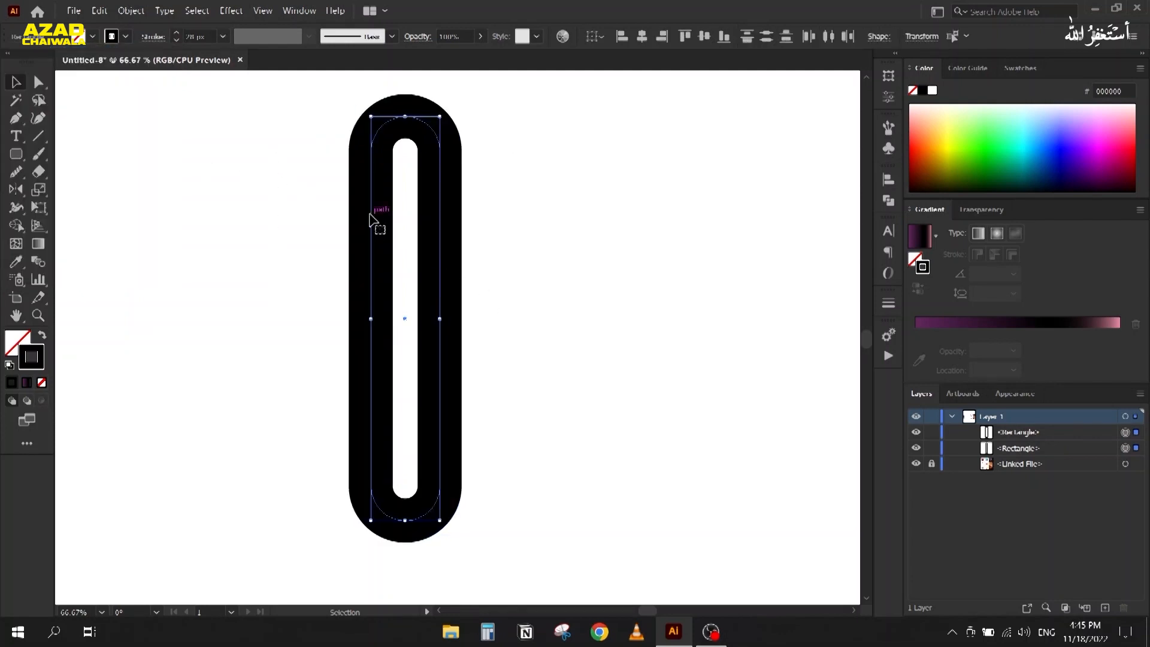
pyautogui.click(132, 11)
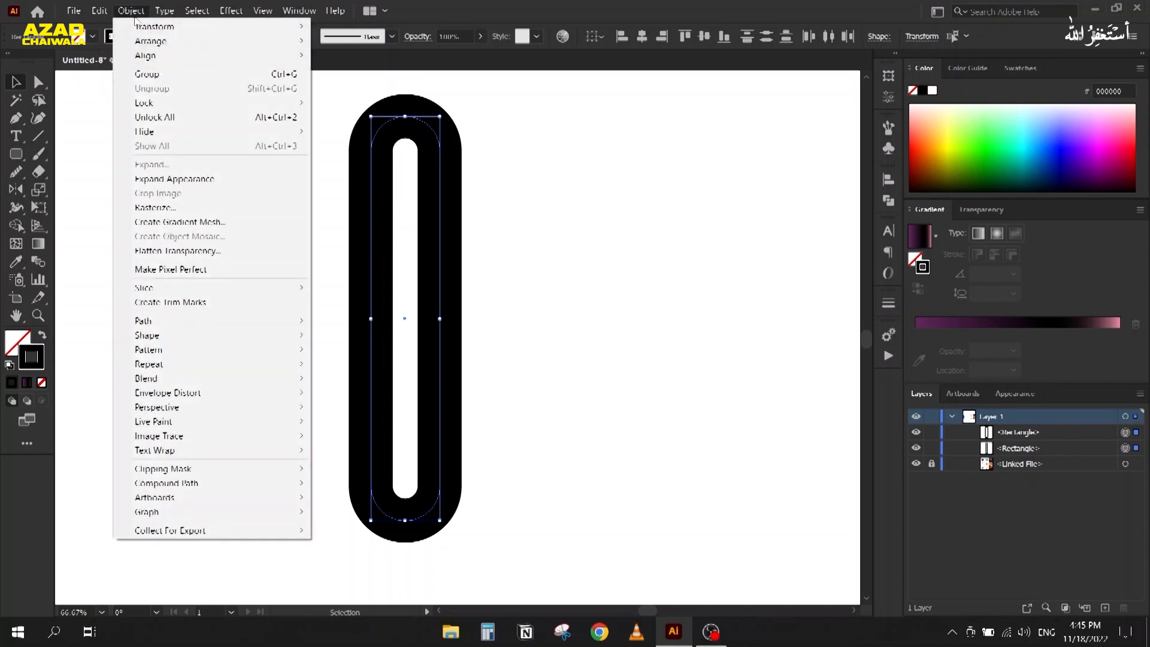
pyautogui.click(151, 179)
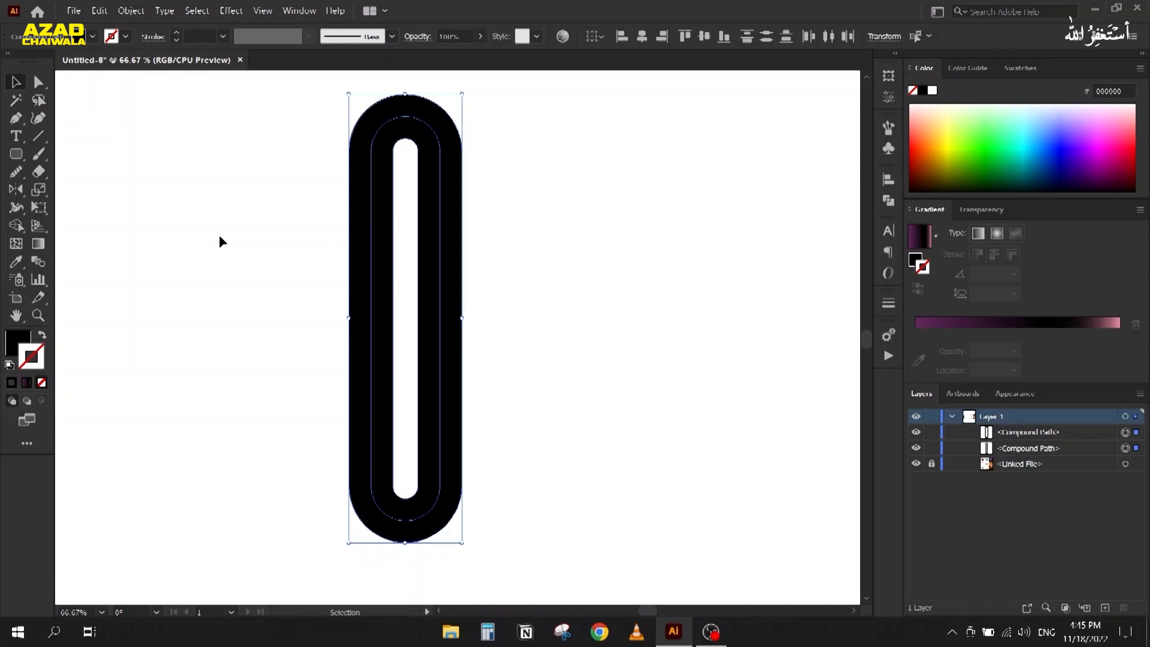
# Step: Fill both rings with a gradient from an orange swatch to a bright red swatch
pyautogui.click(275, 225)
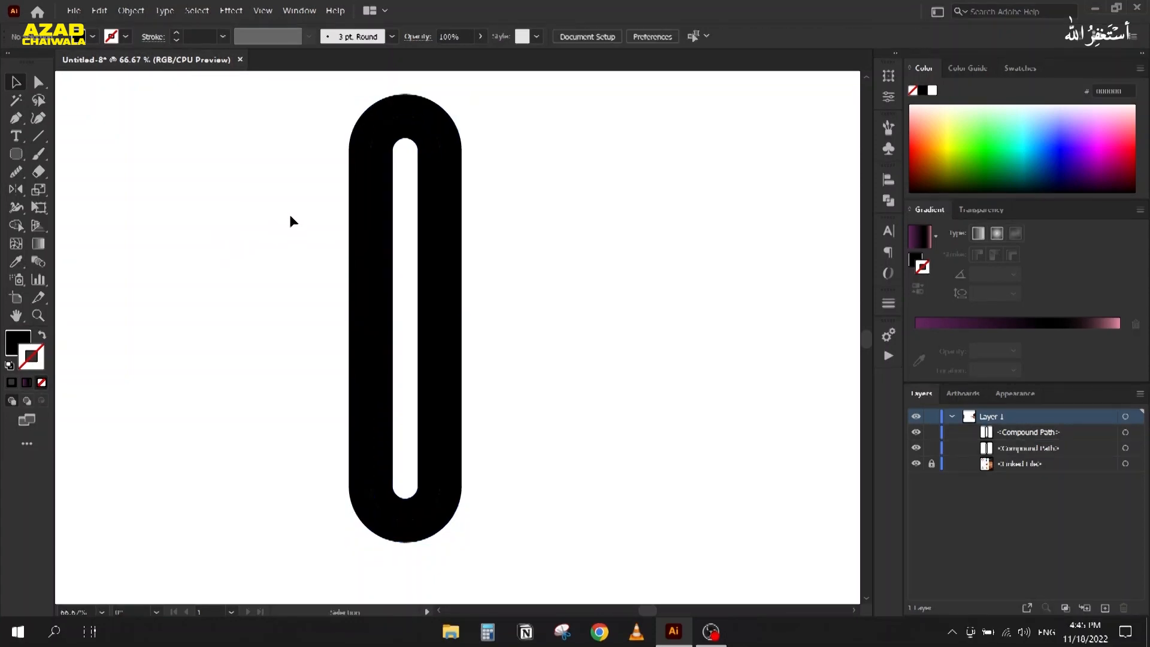
pyautogui.moveTo(307, 186); pyautogui.dragTo(499, 297)
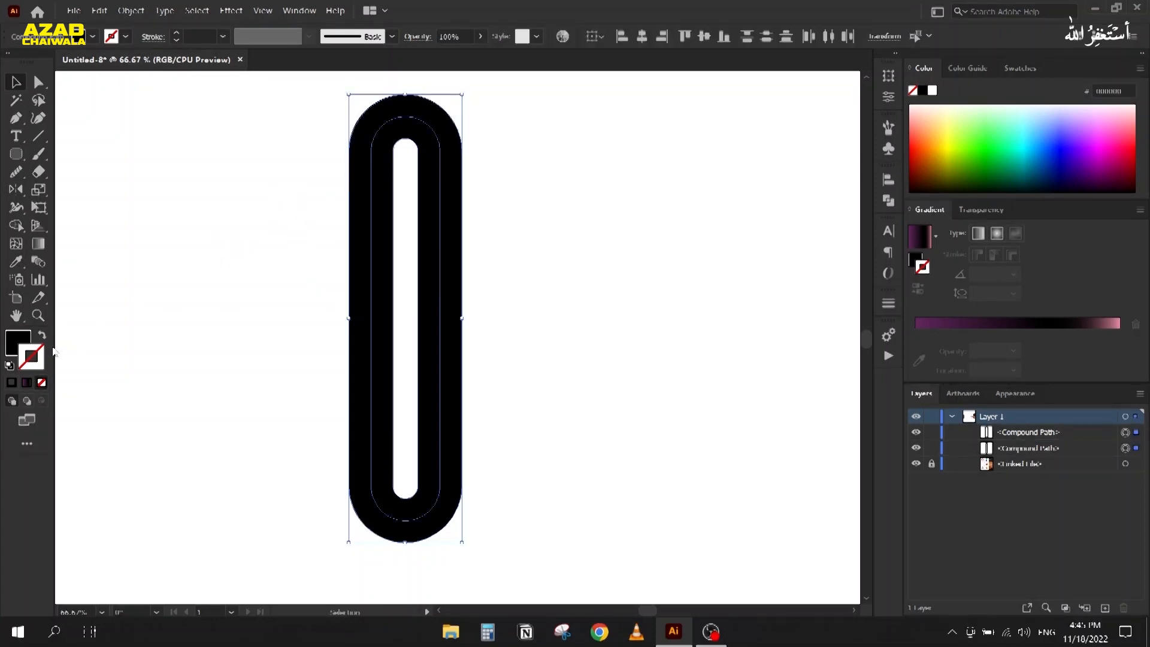
pyautogui.click(934, 236)
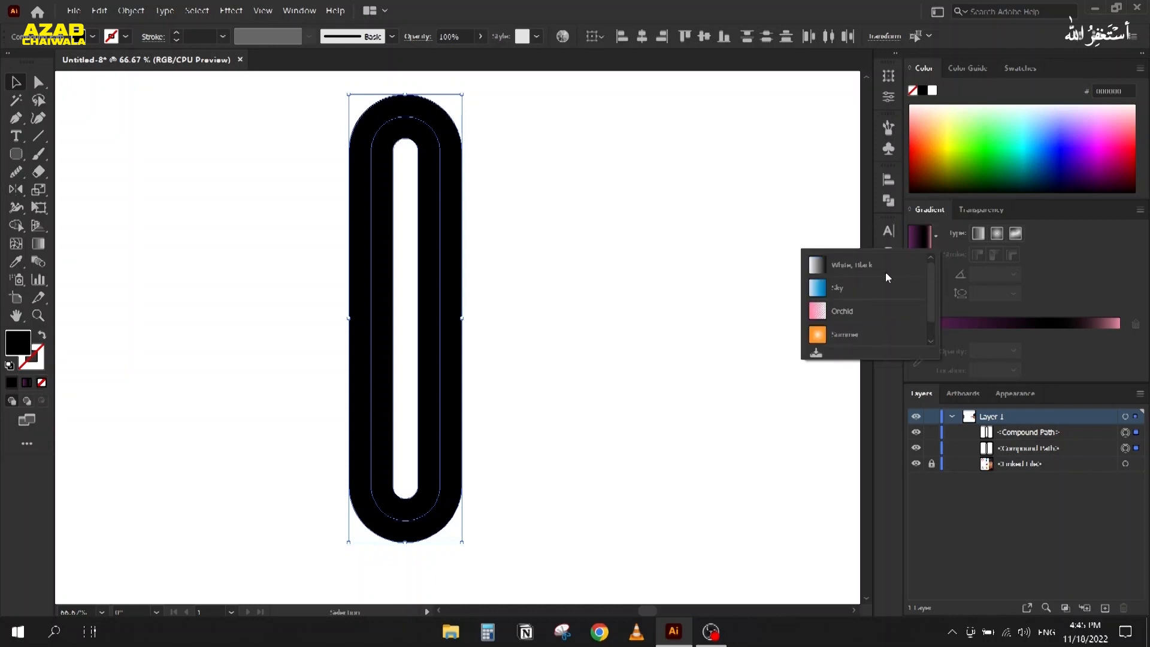
pyautogui.click(819, 269)
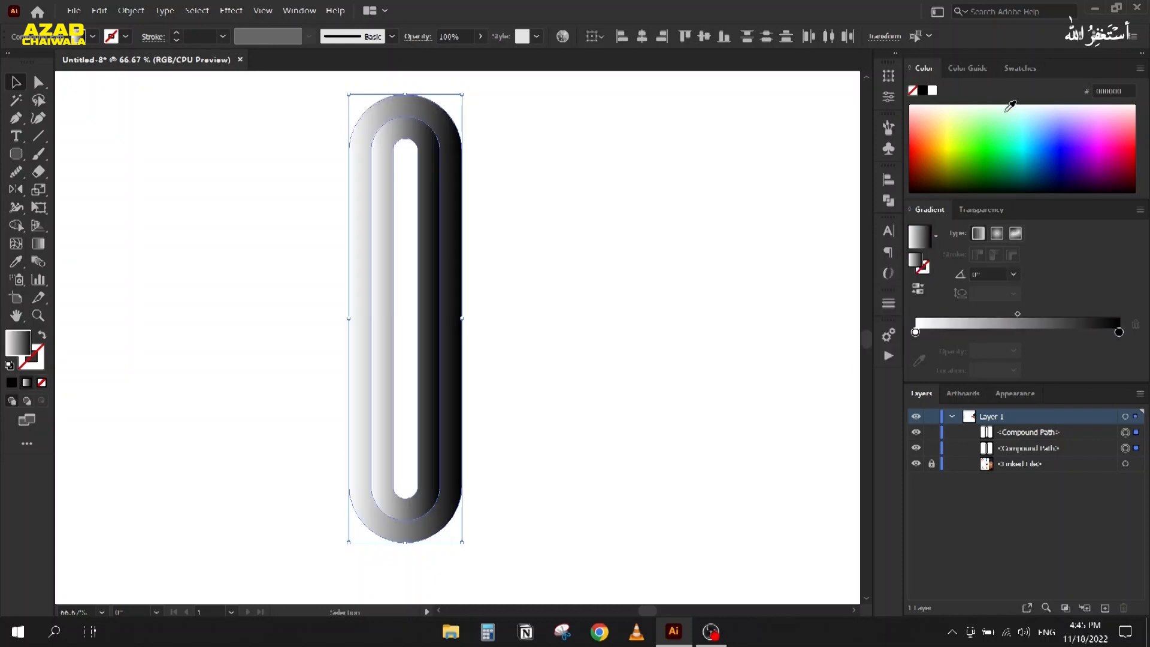
pyautogui.click(1019, 69)
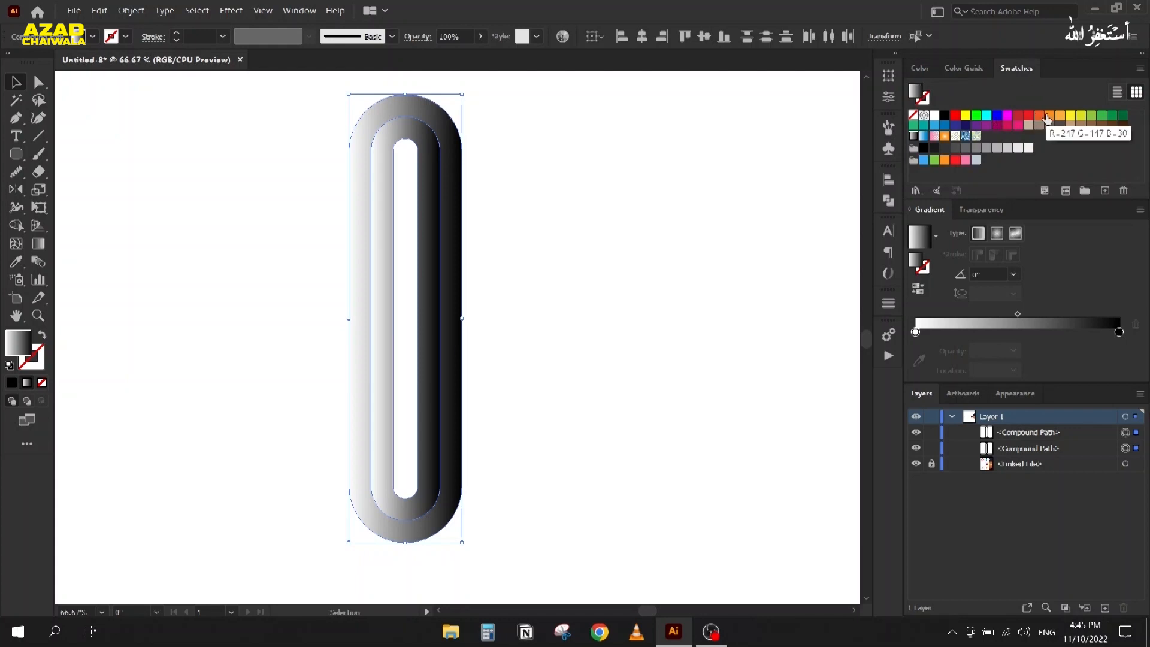
pyautogui.moveTo(1040, 115); pyautogui.dragTo(916, 332)
pyautogui.moveTo(1018, 119); pyautogui.dragTo(1119, 331)
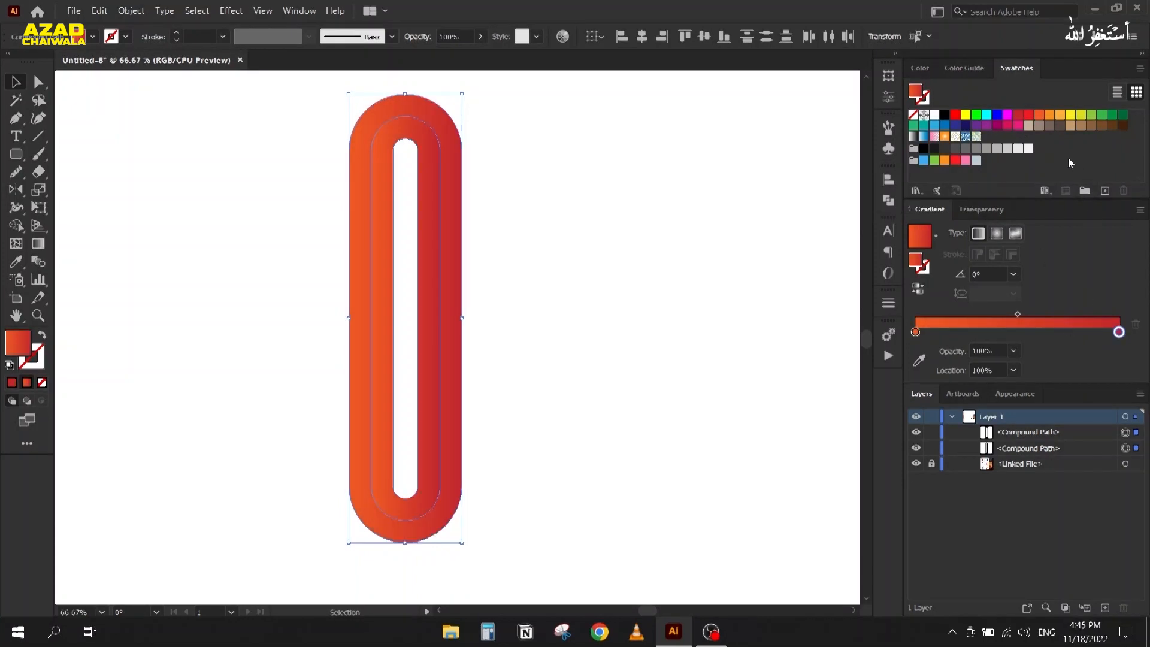
pyautogui.click(1029, 118)
pyautogui.moveTo(1029, 118); pyautogui.dragTo(1119, 332)
# Step: Reverse the inner ring's gradient so it runs the opposite way
pyautogui.click(327, 265)
pyautogui.scroll(2, 327, 287)
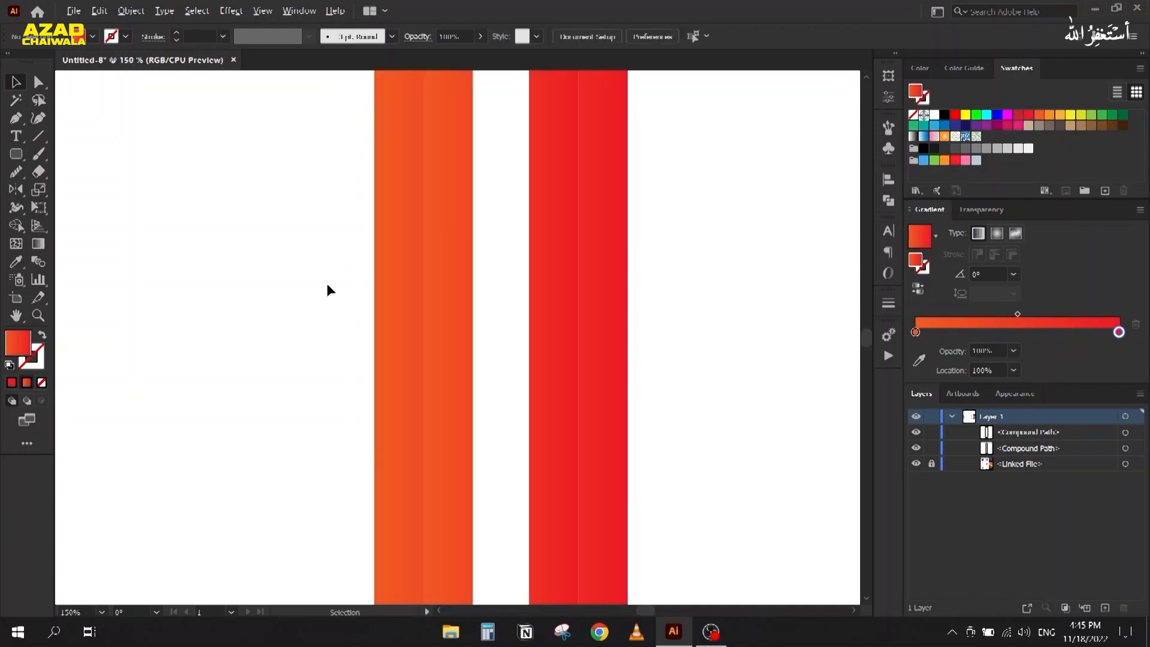
pyautogui.scroll(-1, 327, 287)
pyautogui.scroll(-2, 319, 285)
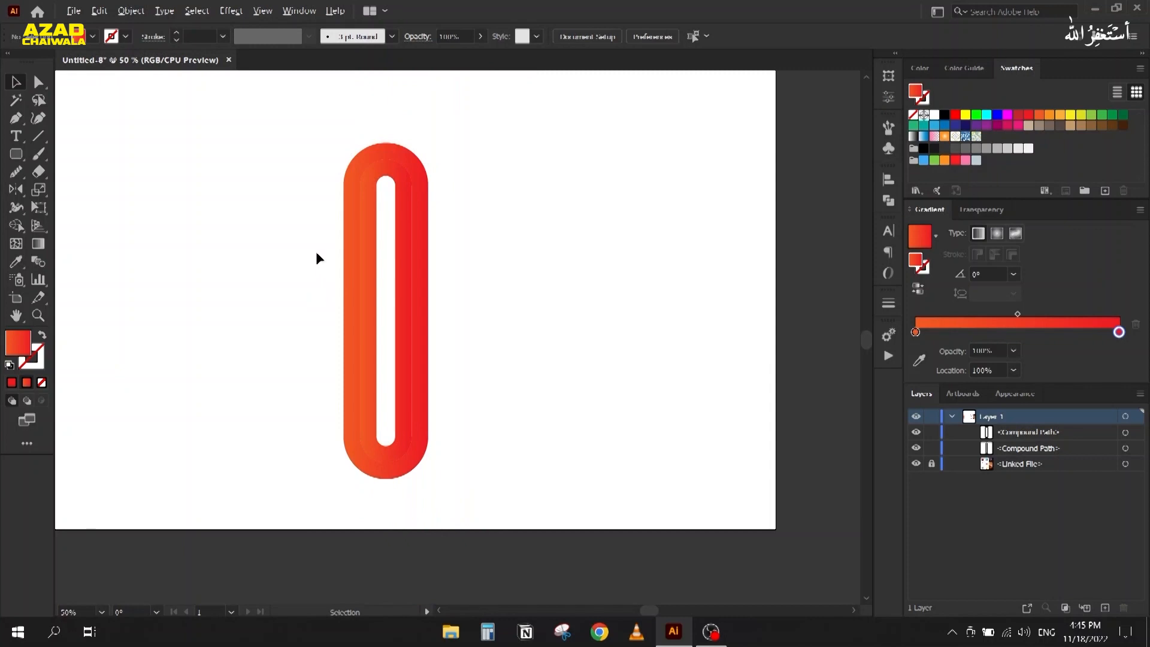
pyautogui.scroll(1, 315, 253)
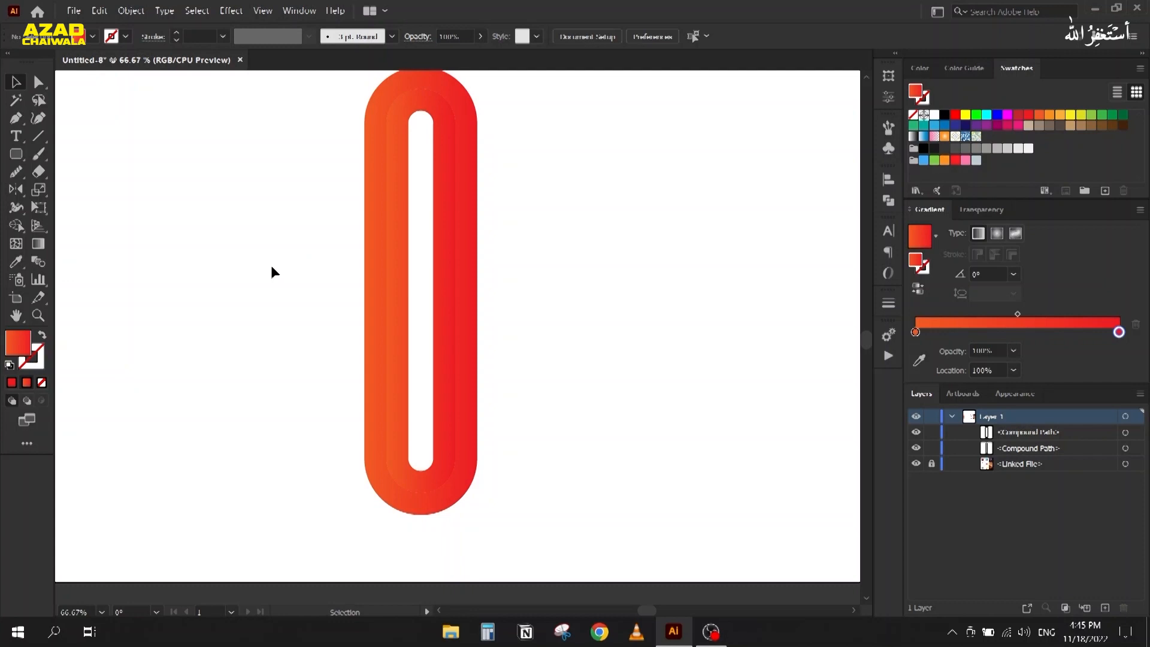
pyautogui.click(406, 290)
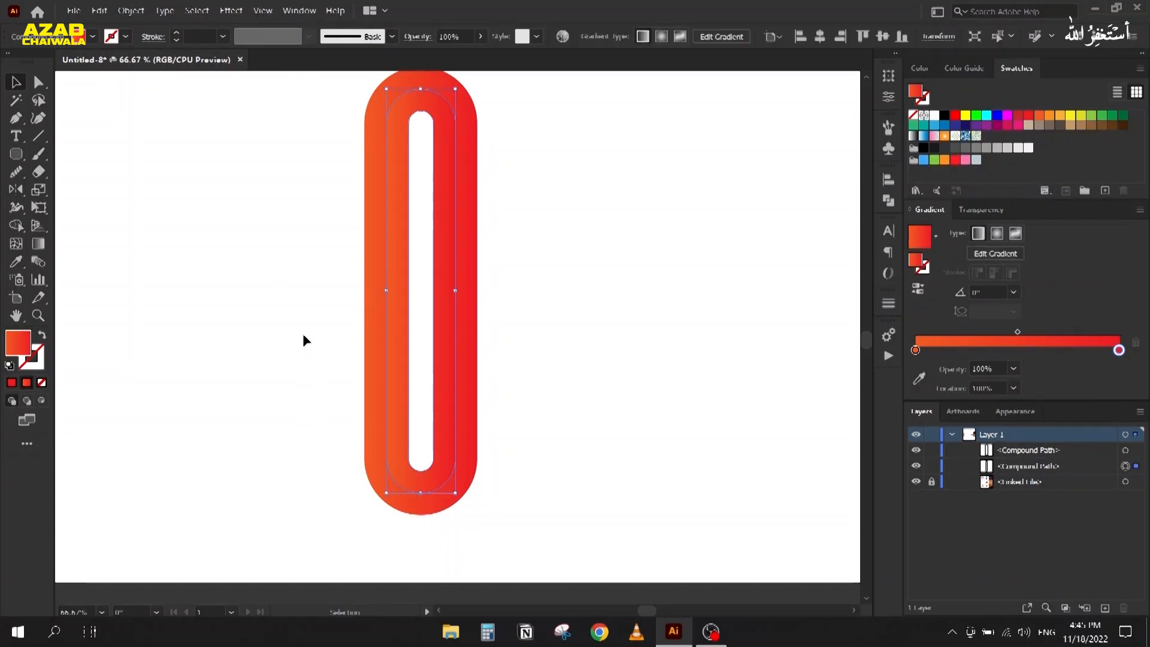
pyautogui.click(915, 291)
pyautogui.click(655, 234)
pyautogui.moveTo(258, 254); pyautogui.dragTo(269, 280)
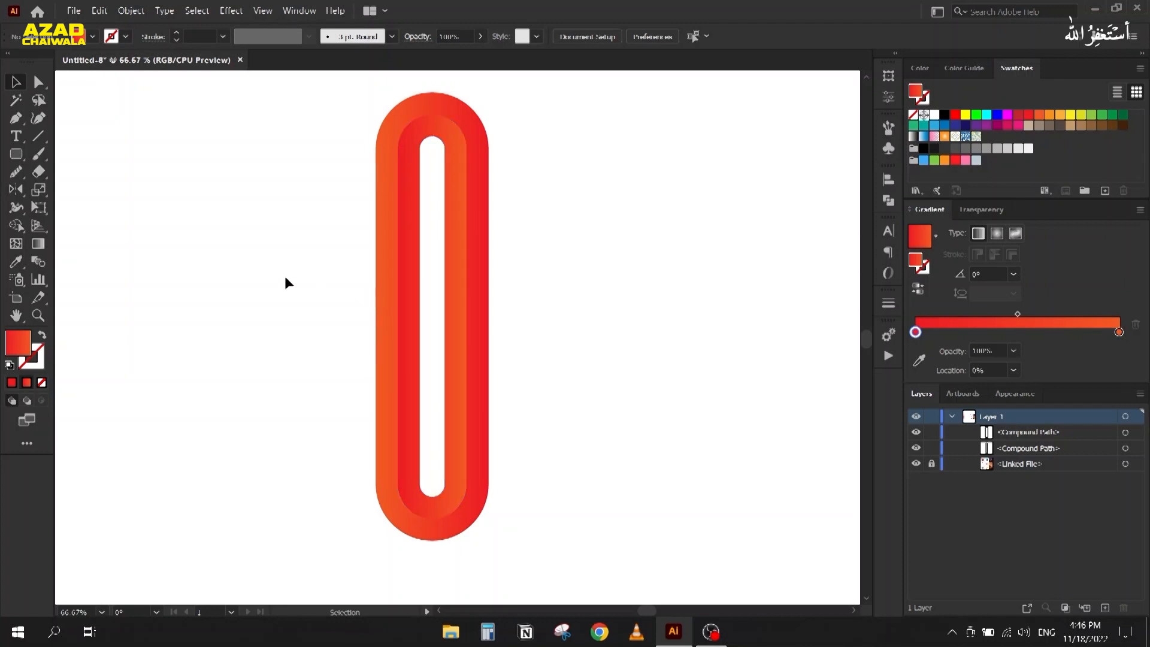
# Step: Delete both orange-red ring shapes
pyautogui.scroll(-1, 285, 278)
pyautogui.scroll(-1, 285, 278)
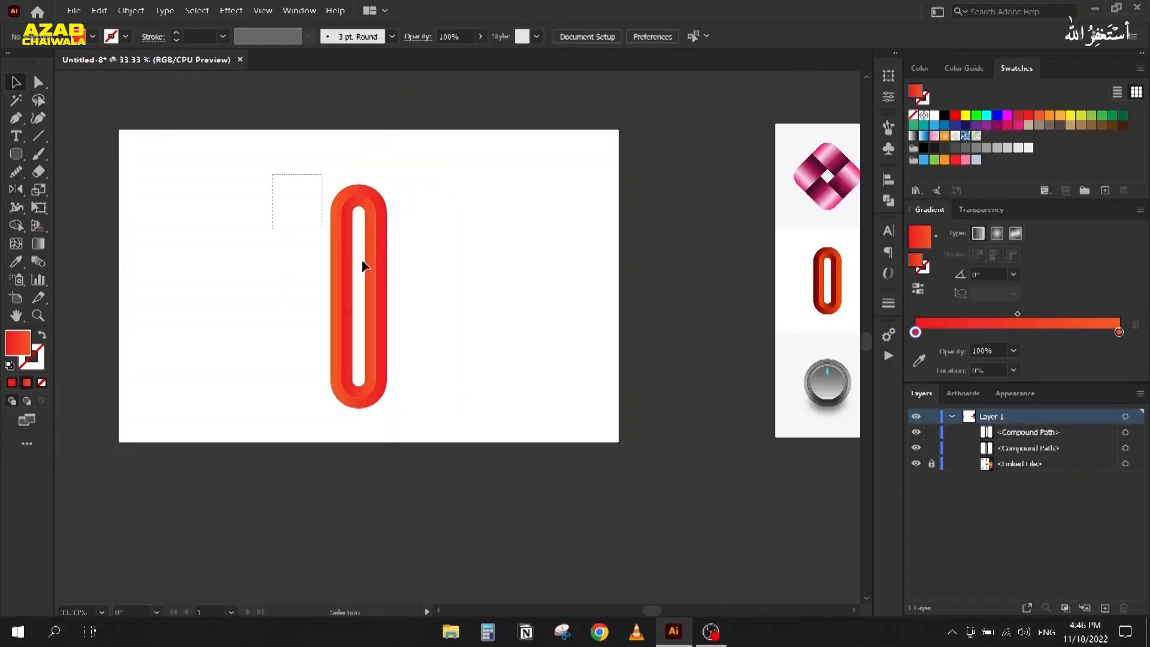
pyautogui.moveTo(363, 265); pyautogui.dragTo(450, 322)
pyautogui.press('Delete')
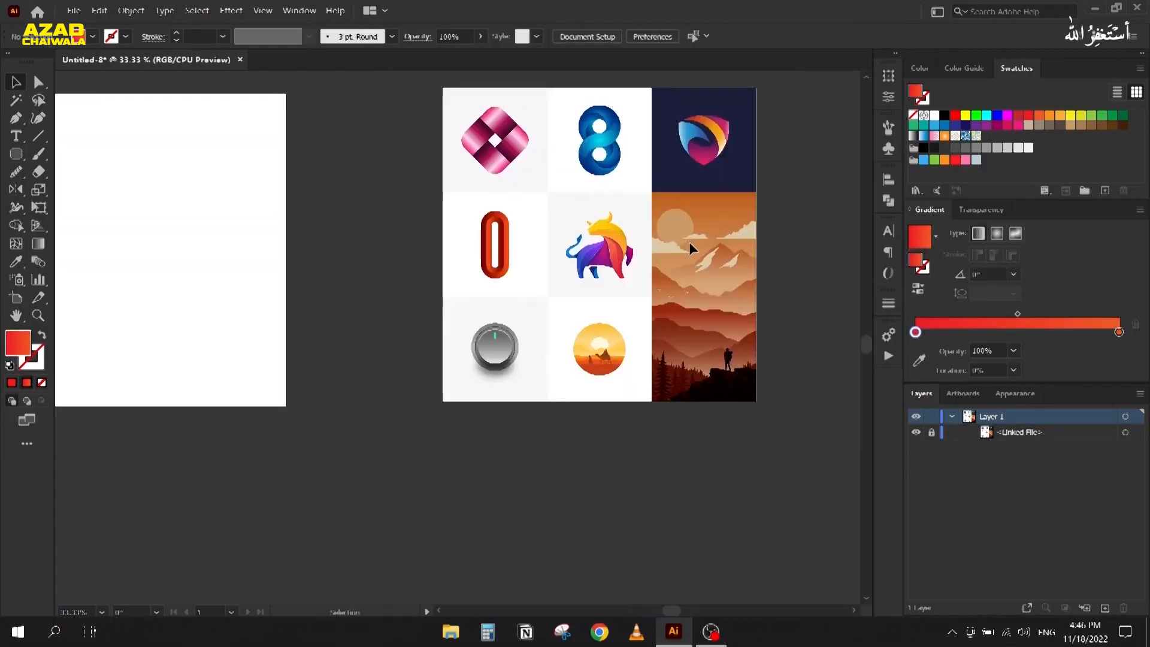
# Step: Zoom and pan the view onto the bull logo's head
pyautogui.scroll(3, 635, 234)
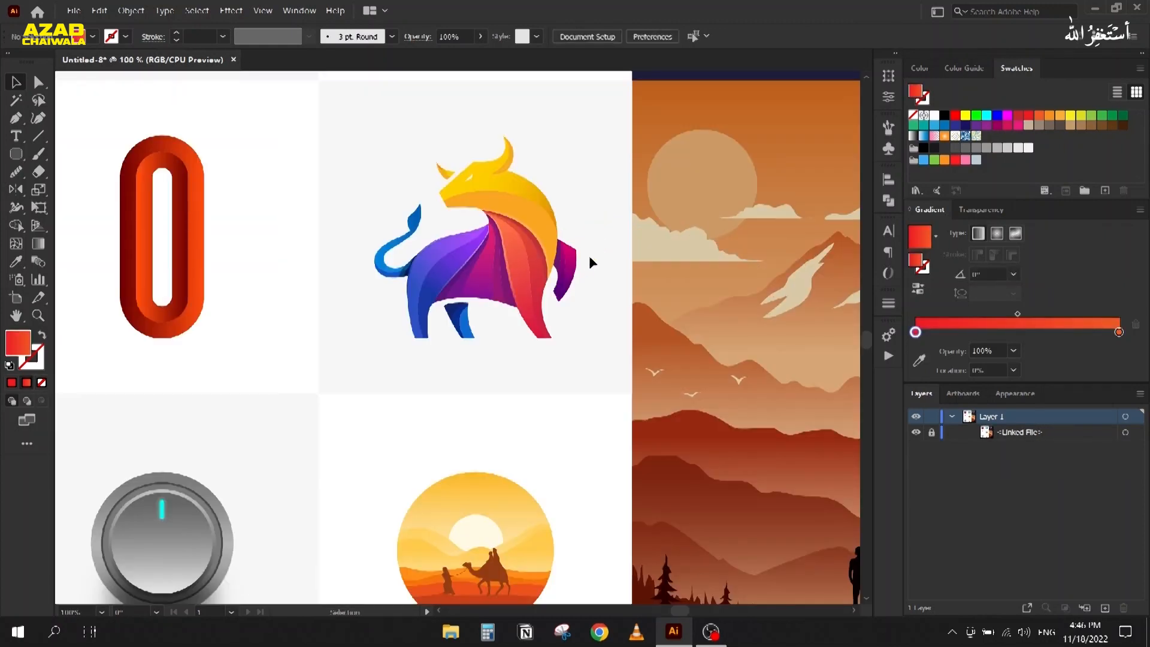
pyautogui.scroll(1, 390, 246)
pyautogui.scroll(1, 483, 232)
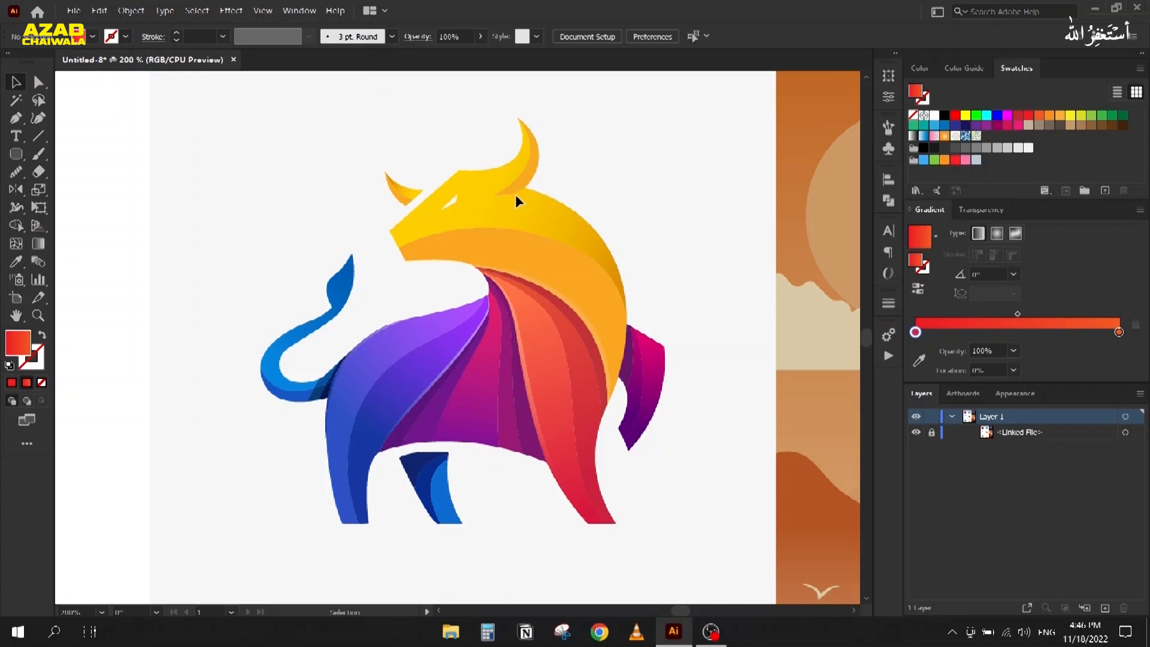
pyautogui.scroll(1, 539, 217)
pyautogui.moveTo(430, 273)
pyautogui.mouseDown()
pyautogui.moveTo(443, 236)
pyautogui.moveTo(413, 257)
pyautogui.mouseUp()
pyautogui.scroll(-1, 433, 254)
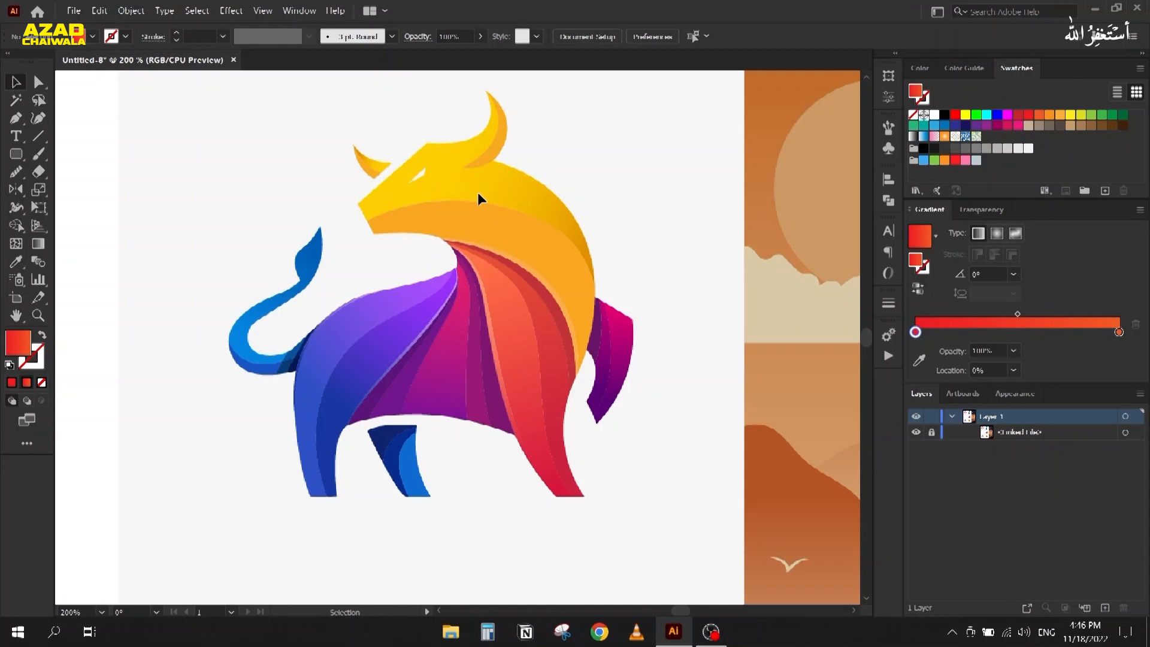
# Step: Set the Pen tool to draw with no fill and a black stroke
pyautogui.press('p')
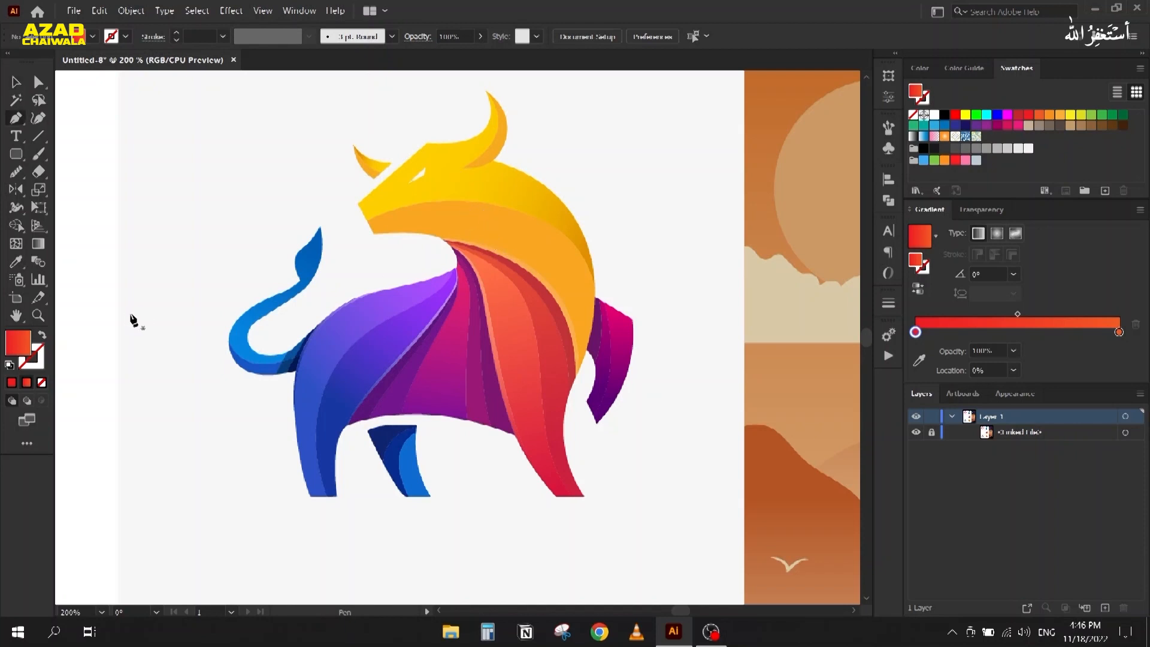
pyautogui.click(42, 336)
pyautogui.click(924, 90)
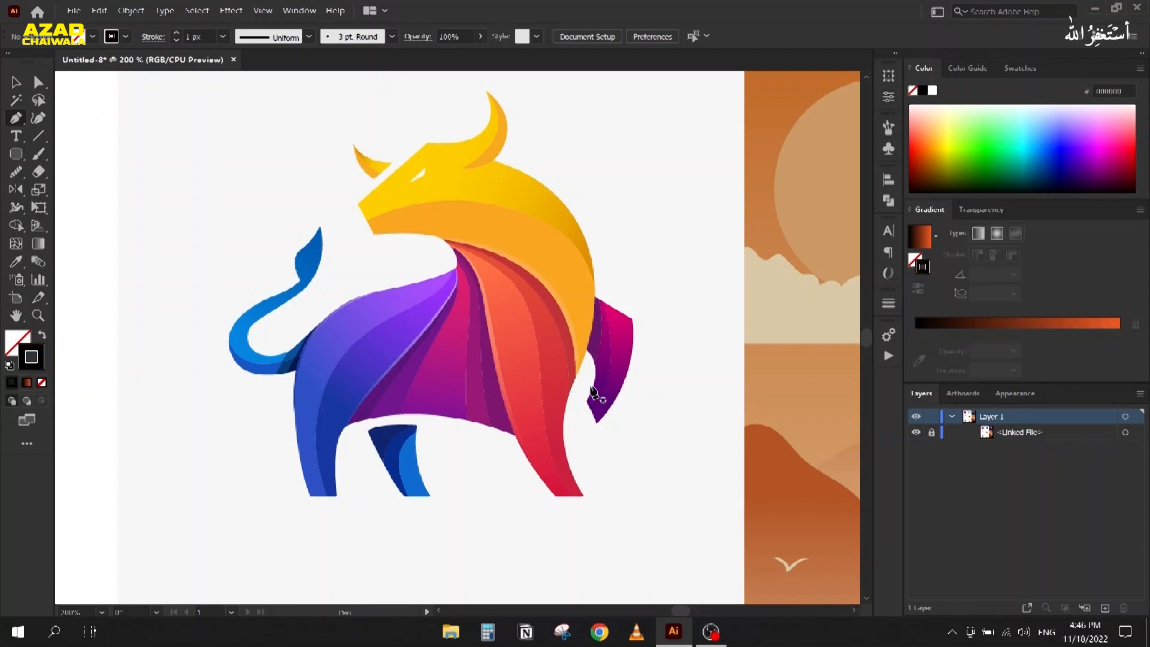
# Step: Trace the bull's jaw line, then curve the outline up to the horn tip and back to its base
pyautogui.click(373, 233)
pyautogui.click(359, 203)
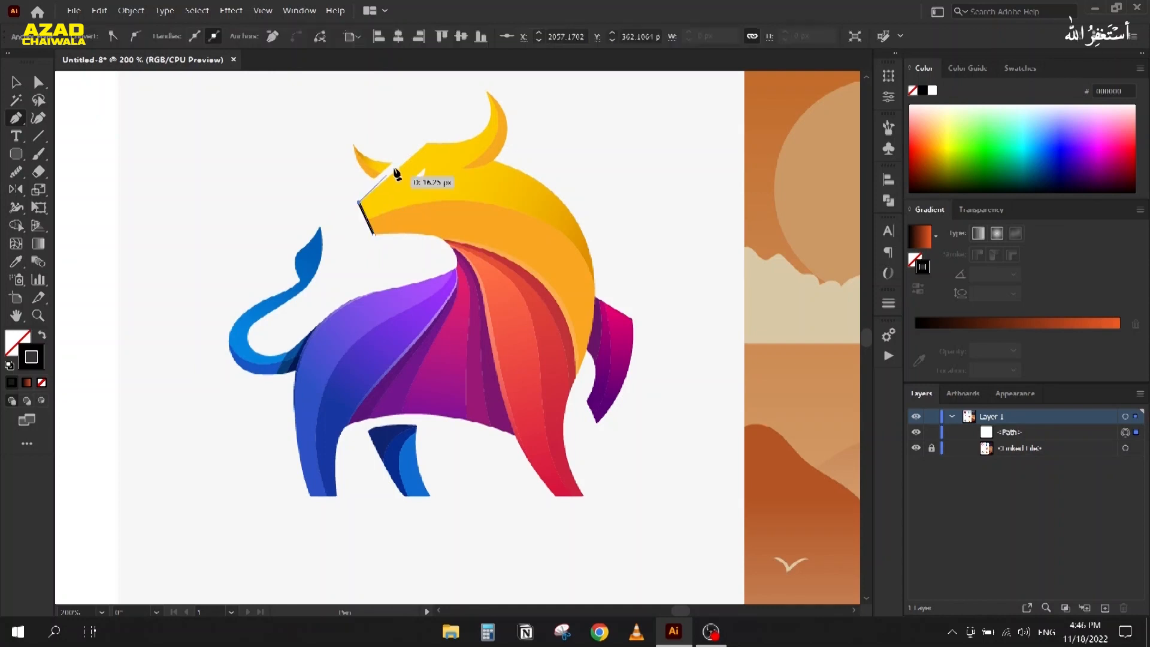
pyautogui.click(424, 145)
pyautogui.scroll(2, 481, 123)
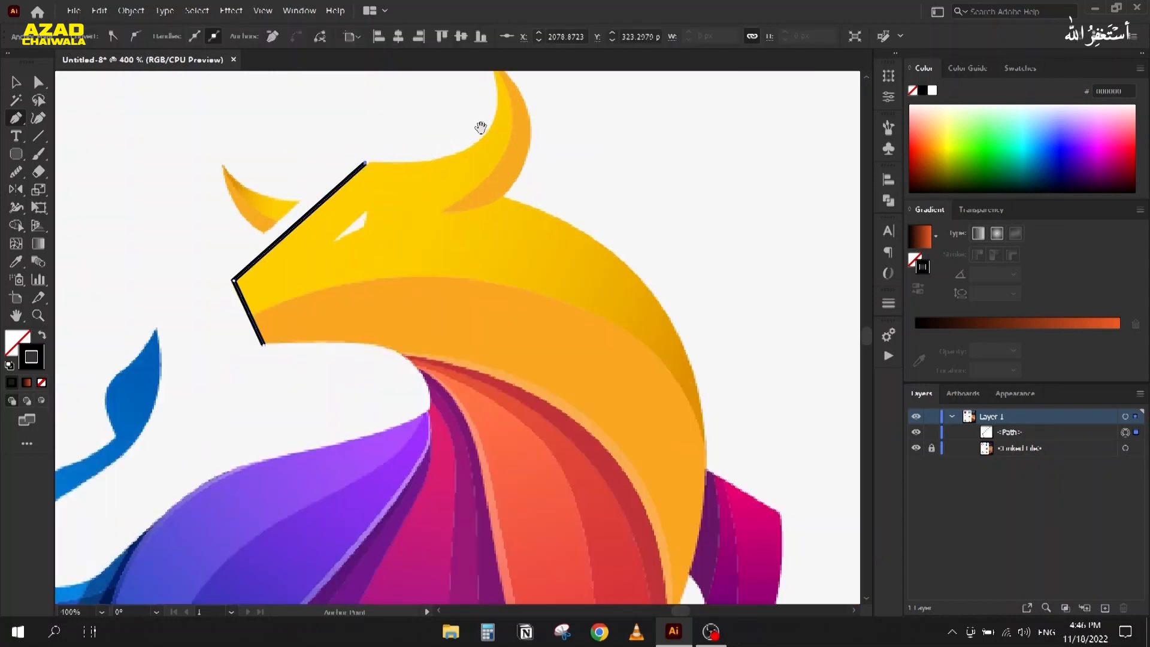
pyautogui.scroll(4, 481, 125)
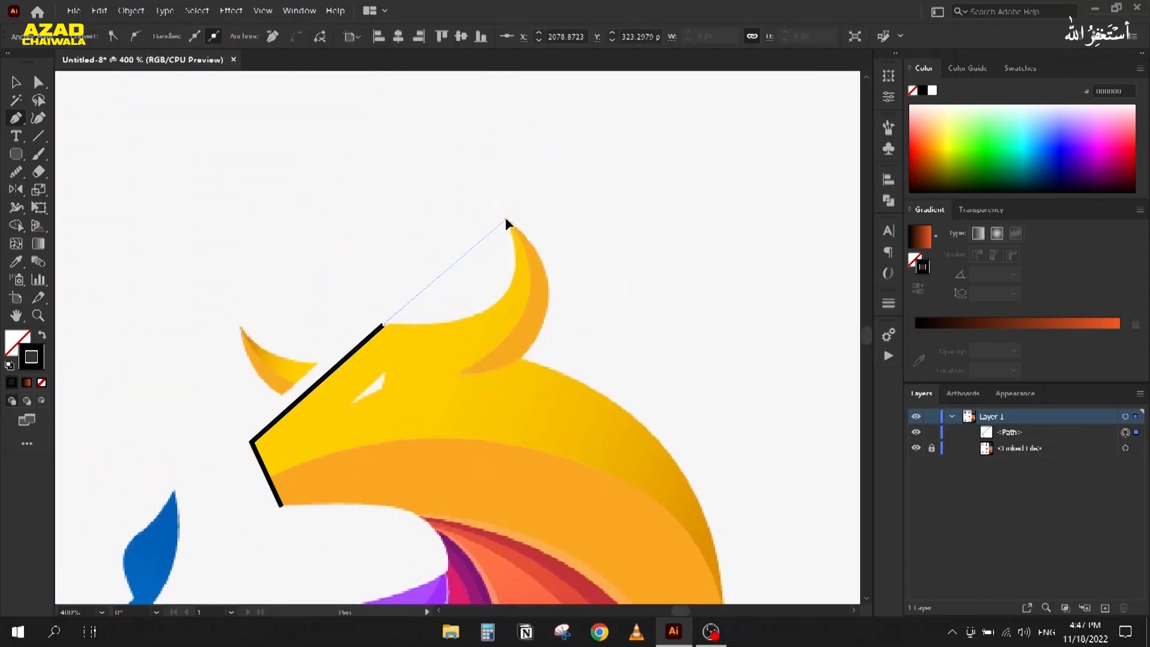
pyautogui.moveTo(508, 222)
pyautogui.mouseDown()
pyautogui.moveTo(484, 102)
pyautogui.moveTo(477, 88)
pyautogui.moveTo(461, 99)
pyautogui.moveTo(454, 90)
pyautogui.moveTo(523, 217)
pyautogui.mouseUp()
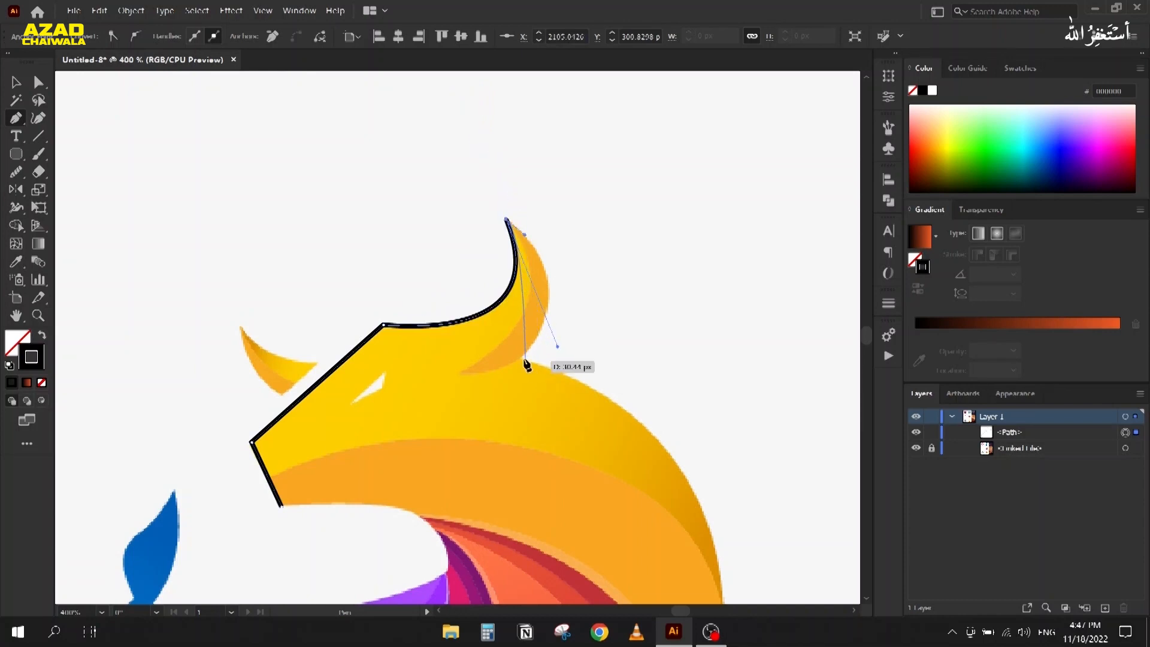
pyautogui.moveTo(521, 357); pyautogui.dragTo(462, 427)
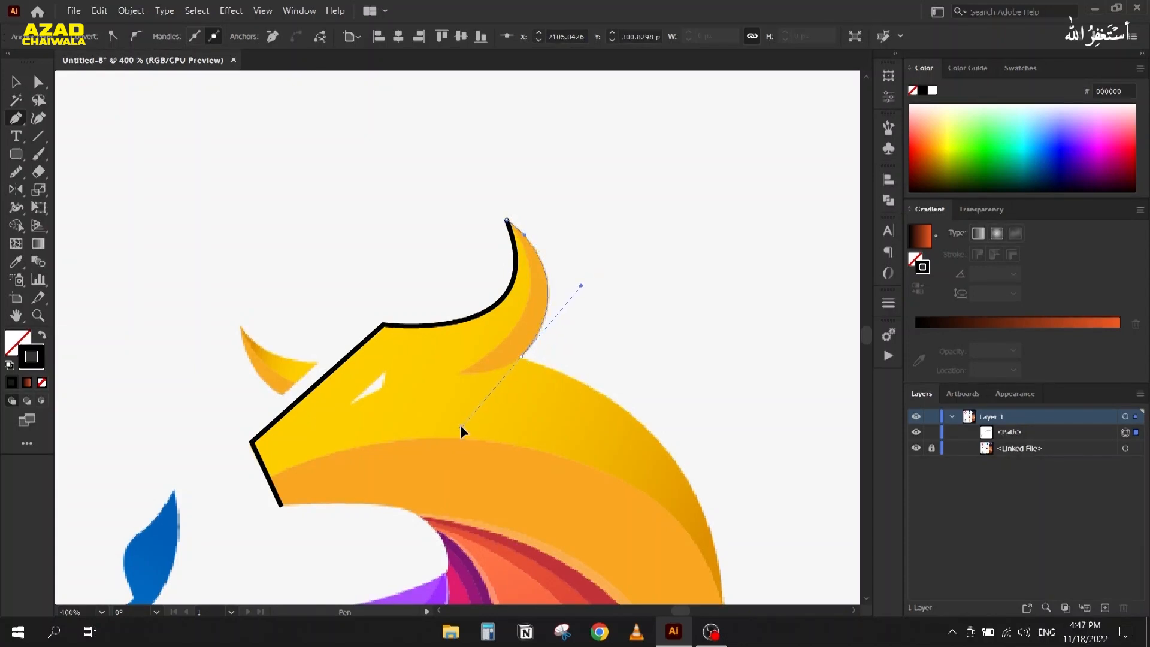
pyautogui.moveTo(542, 362); pyautogui.dragTo(541, 362)
# Step: Continue the outline down the back of the neck and head, closing it at the face corner
pyautogui.scroll(-1, 462, 344)
pyautogui.moveTo(462, 344); pyautogui.dragTo(361, 5)
pyautogui.scroll(-1, 572, 161)
pyautogui.moveTo(572, 161); pyautogui.dragTo(615, 291)
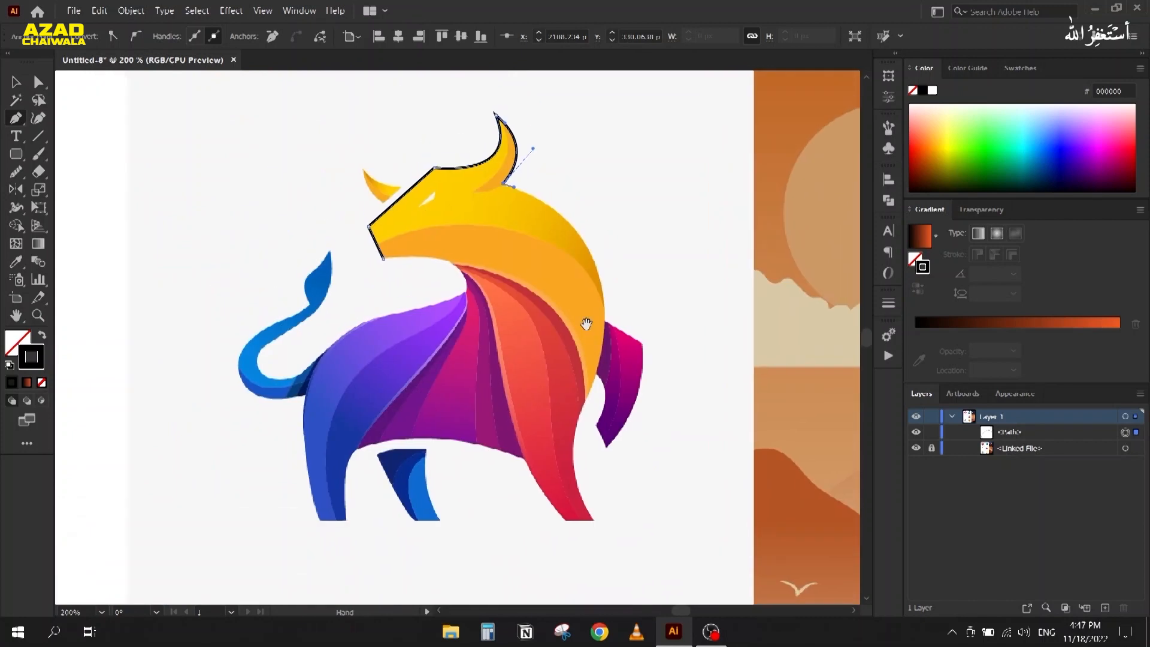
pyautogui.moveTo(586, 401); pyautogui.dragTo(541, 459)
pyautogui.moveTo(383, 259); pyautogui.dragTo(232, 275)
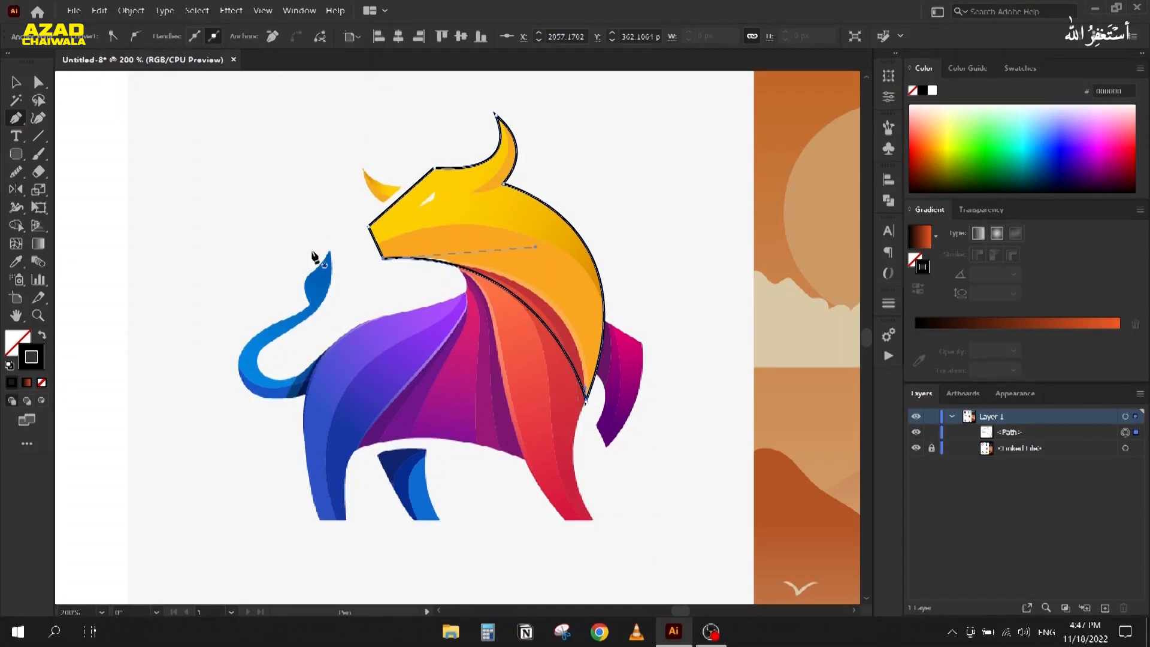
# Step: Reshape the closing curve with Direct Selection to fit the neck, then deselect
pyautogui.click(37, 83)
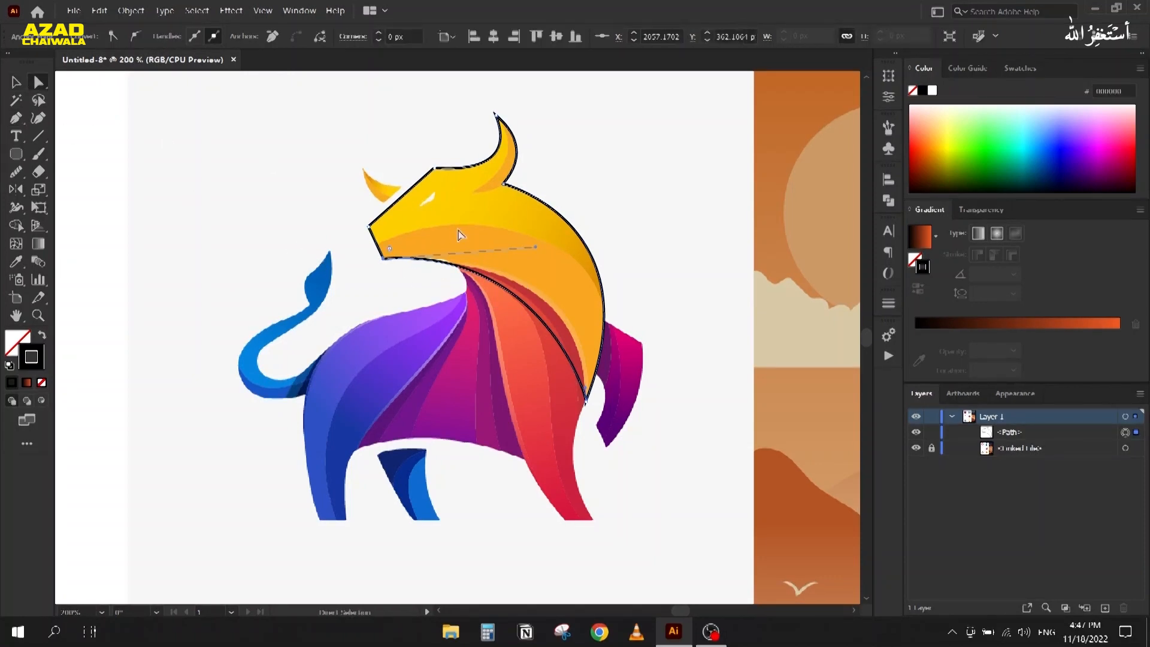
pyautogui.moveTo(537, 247); pyautogui.dragTo(608, 251)
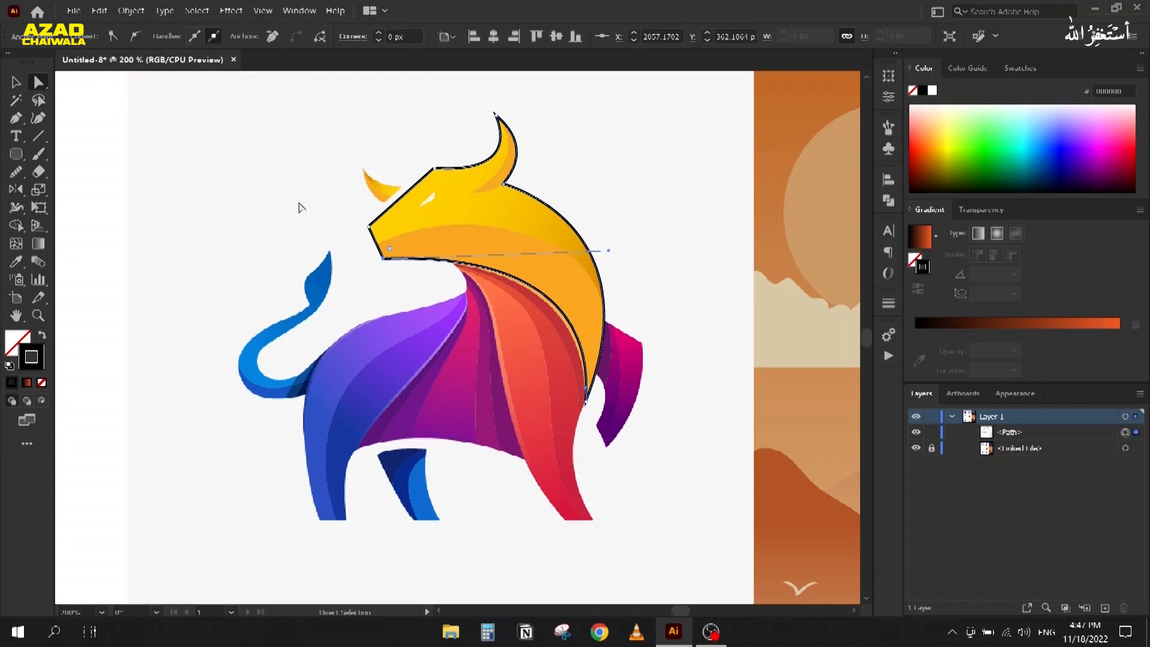
pyautogui.click(264, 194)
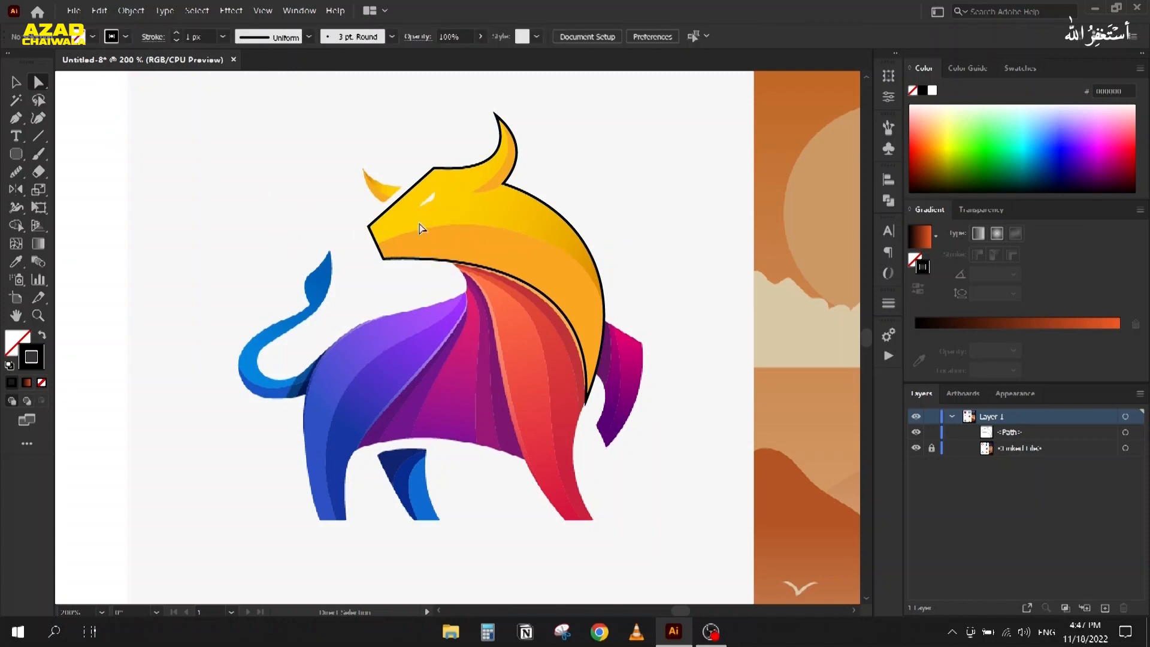
# Step: Pen-draw a dividing curve across the head from left of the face to the shoulder, smoothing its left end
pyautogui.press('p')
pyautogui.click(361, 251)
pyautogui.moveTo(621, 360); pyautogui.dragTo(655, 485)
pyautogui.press('a')
pyautogui.moveTo(586, 238); pyautogui.dragTo(594, 153)
pyautogui.moveTo(359, 251); pyautogui.dragTo(360, 251)
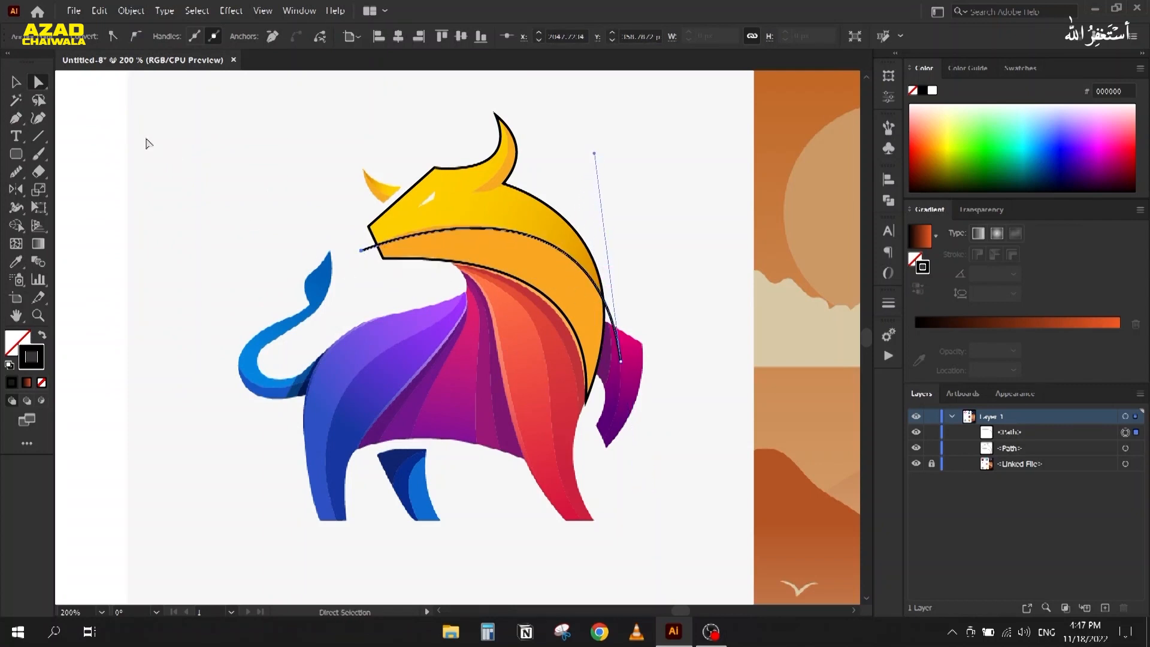
pyautogui.click(135, 36)
pyautogui.moveTo(362, 180); pyautogui.dragTo(393, 238)
# Step: Fine-tune the dividing curve's upper handle and left end
pyautogui.scroll(1, 604, 192)
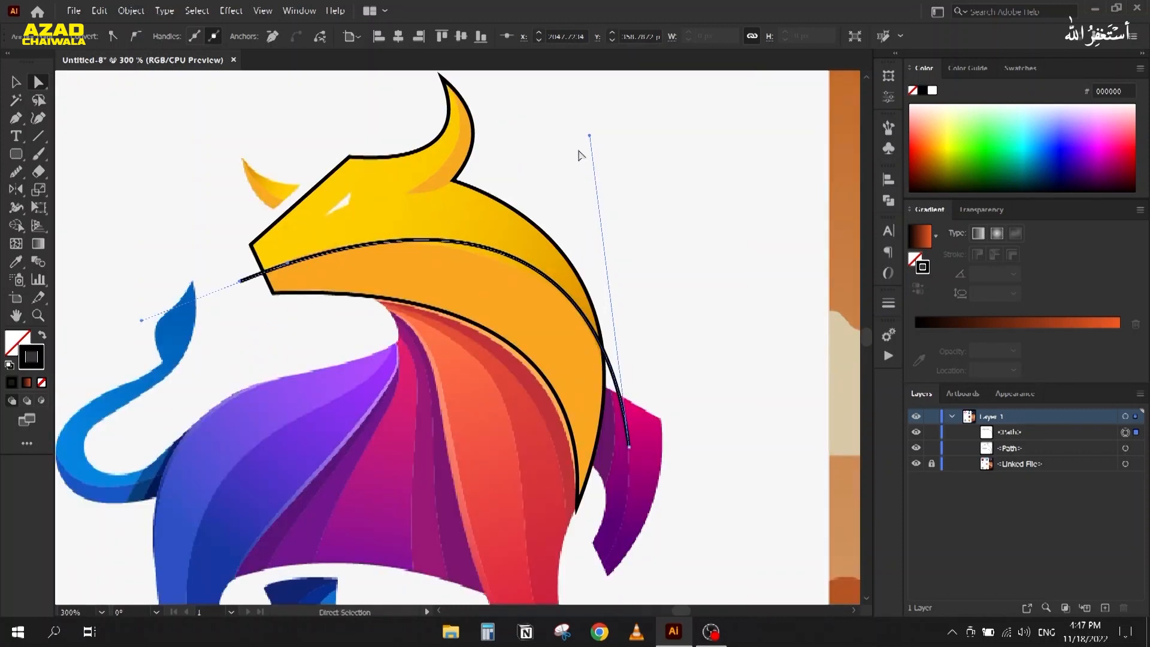
pyautogui.moveTo(588, 137)
pyautogui.mouseDown()
pyautogui.moveTo(588, 163)
pyautogui.moveTo(589, 153)
pyautogui.mouseUp()
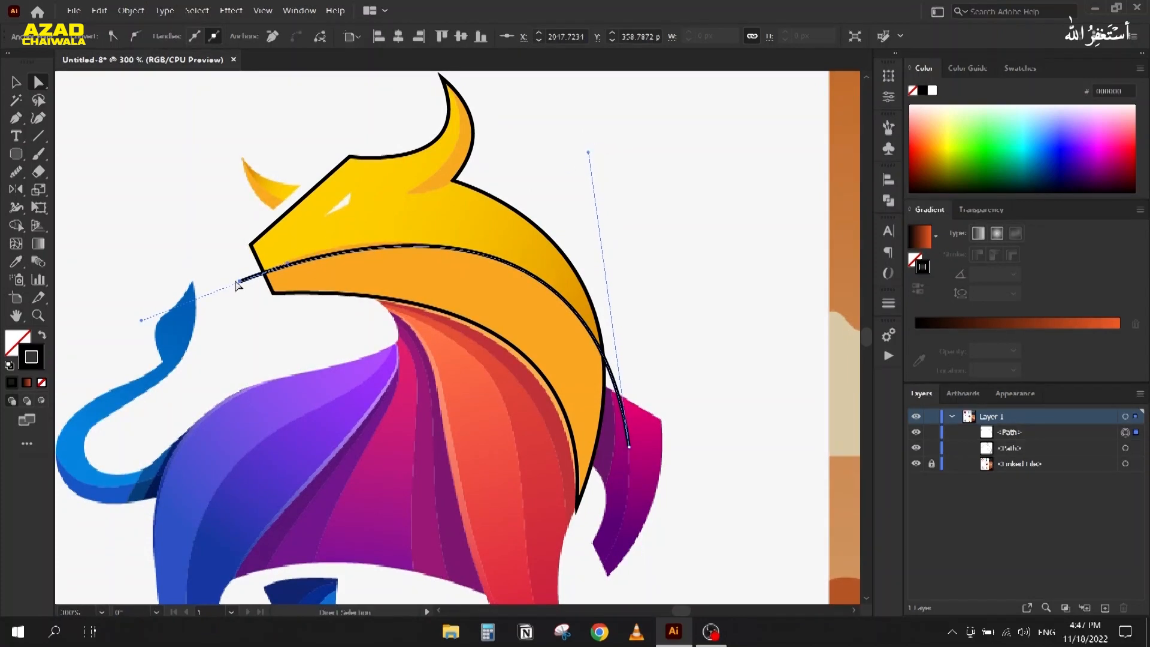
pyautogui.click(286, 265)
pyautogui.click(240, 282)
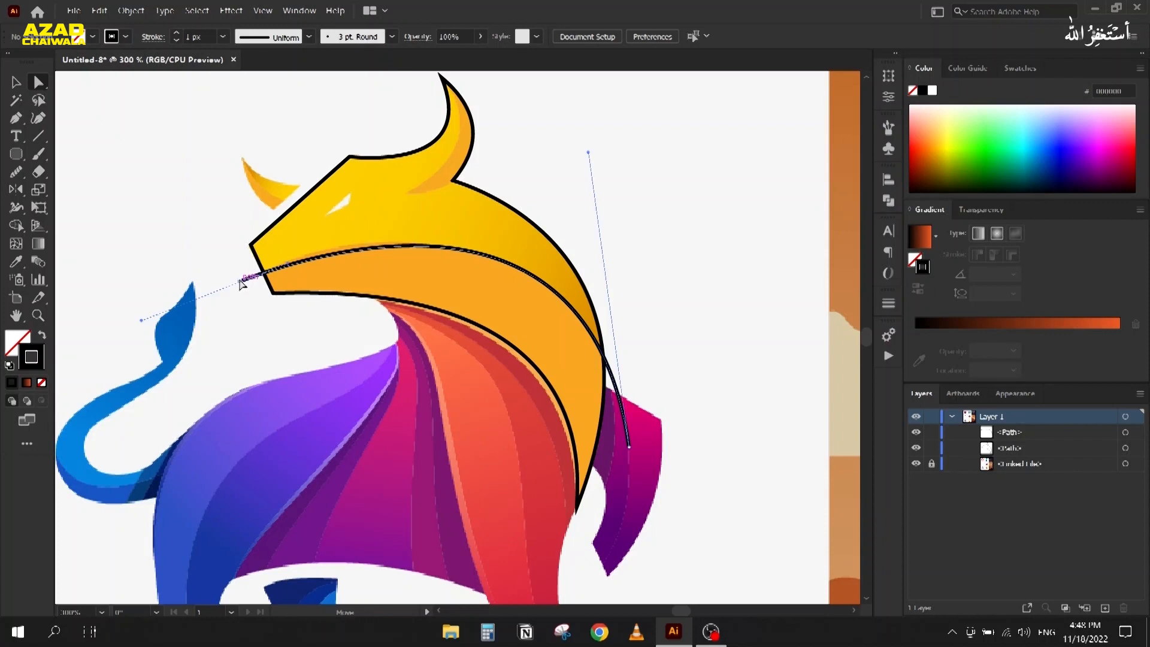
pyautogui.moveTo(282, 278); pyautogui.dragTo(288, 264)
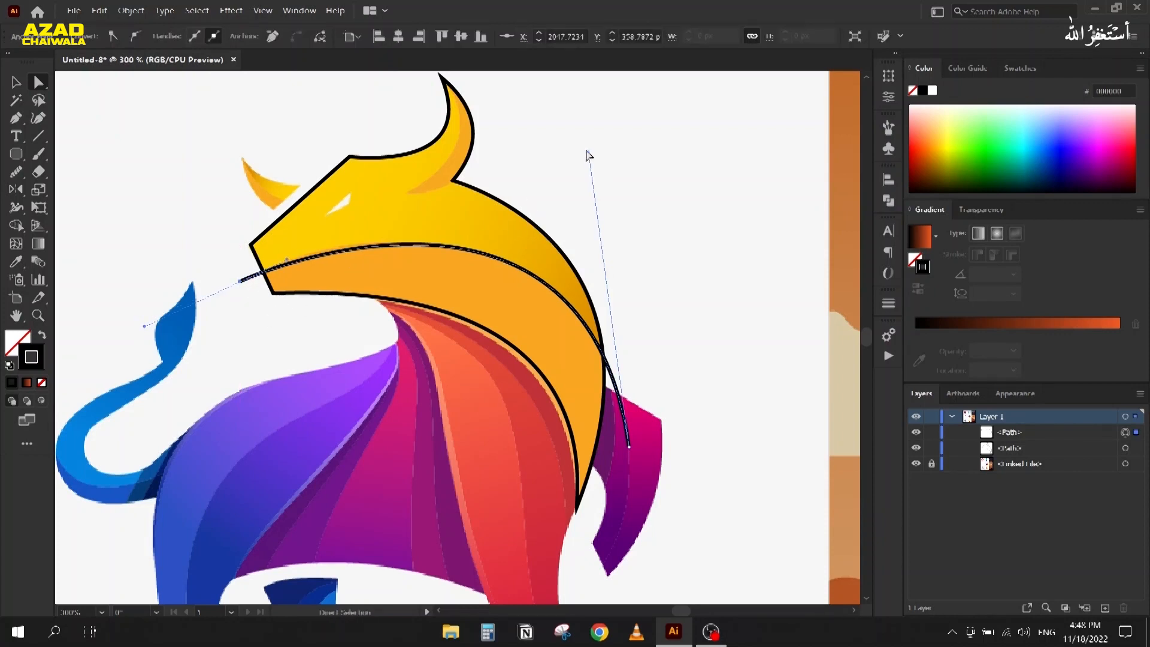
pyautogui.click(600, 123)
# Step: Draw a closed crescent shape around the horn, starting and ending at its tip
pyautogui.moveTo(498, 123); pyautogui.dragTo(556, 210)
pyautogui.press('p')
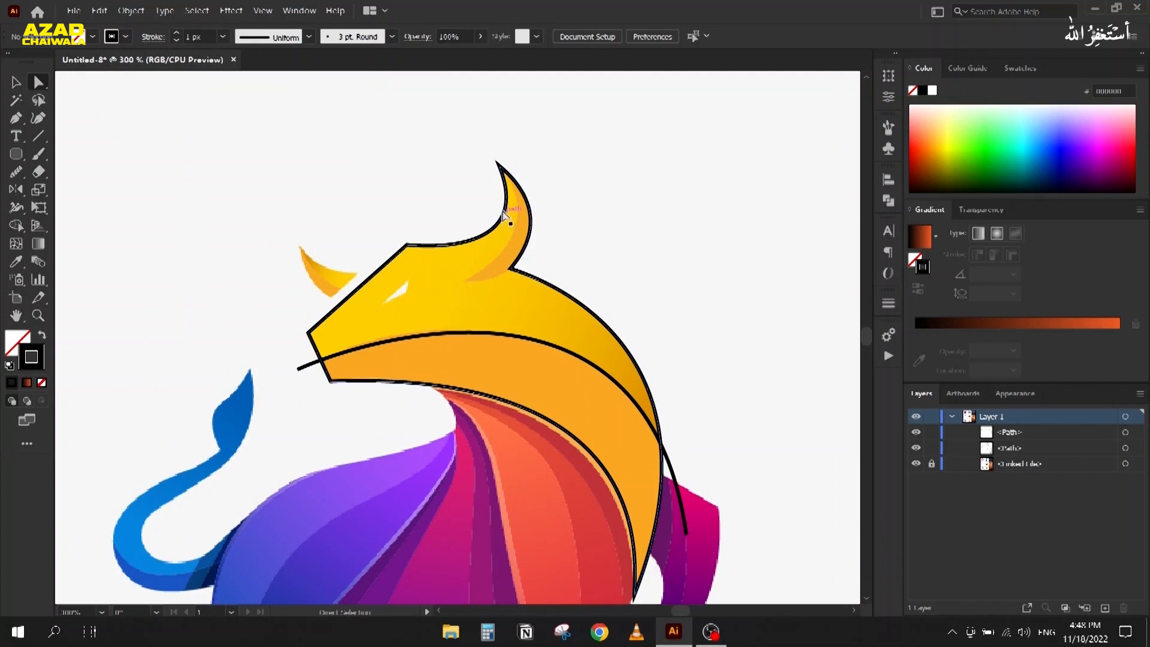
pyautogui.click(499, 165)
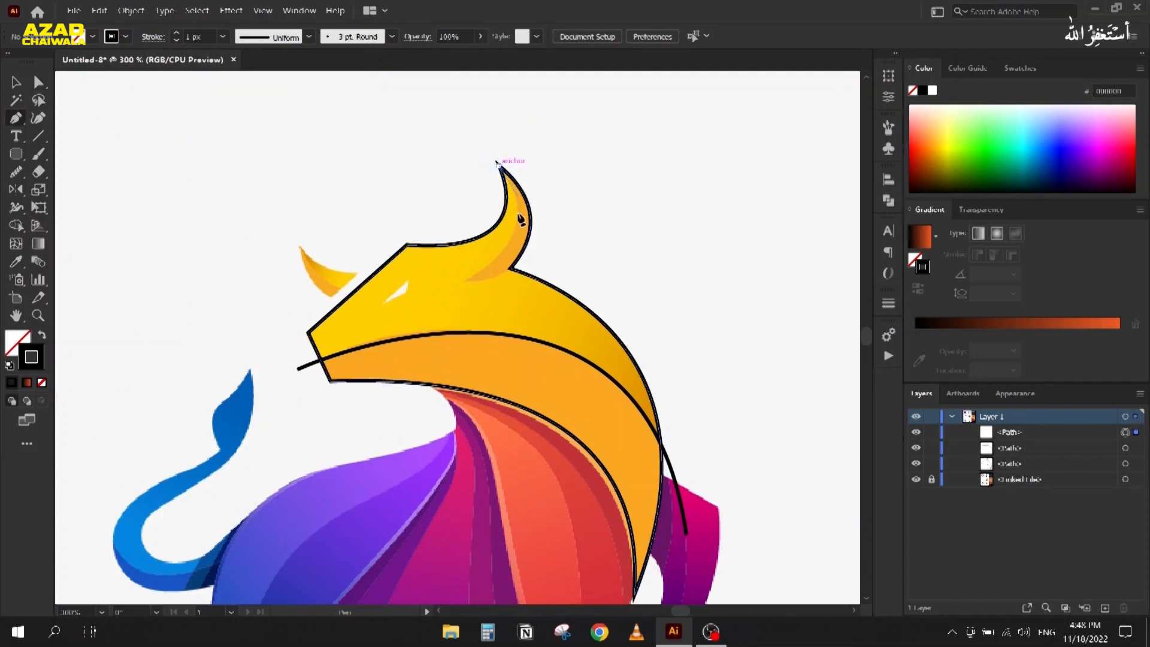
pyautogui.moveTo(468, 280); pyautogui.dragTo(385, 333)
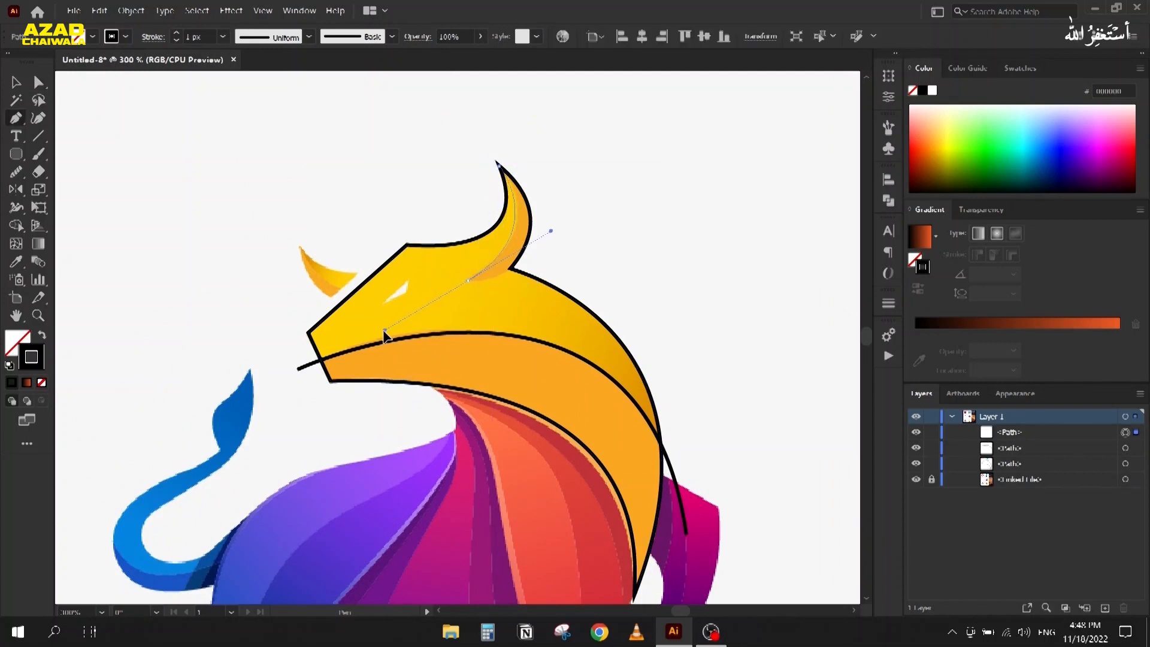
pyautogui.moveTo(476, 288); pyautogui.dragTo(483, 280)
pyautogui.moveTo(558, 239)
pyautogui.mouseDown()
pyautogui.moveTo(583, 197)
pyautogui.moveTo(585, 208)
pyautogui.mouseUp()
pyautogui.moveTo(499, 166)
pyautogui.mouseDown()
pyautogui.moveTo(507, 172)
pyautogui.moveTo(501, 163)
pyautogui.mouseUp()
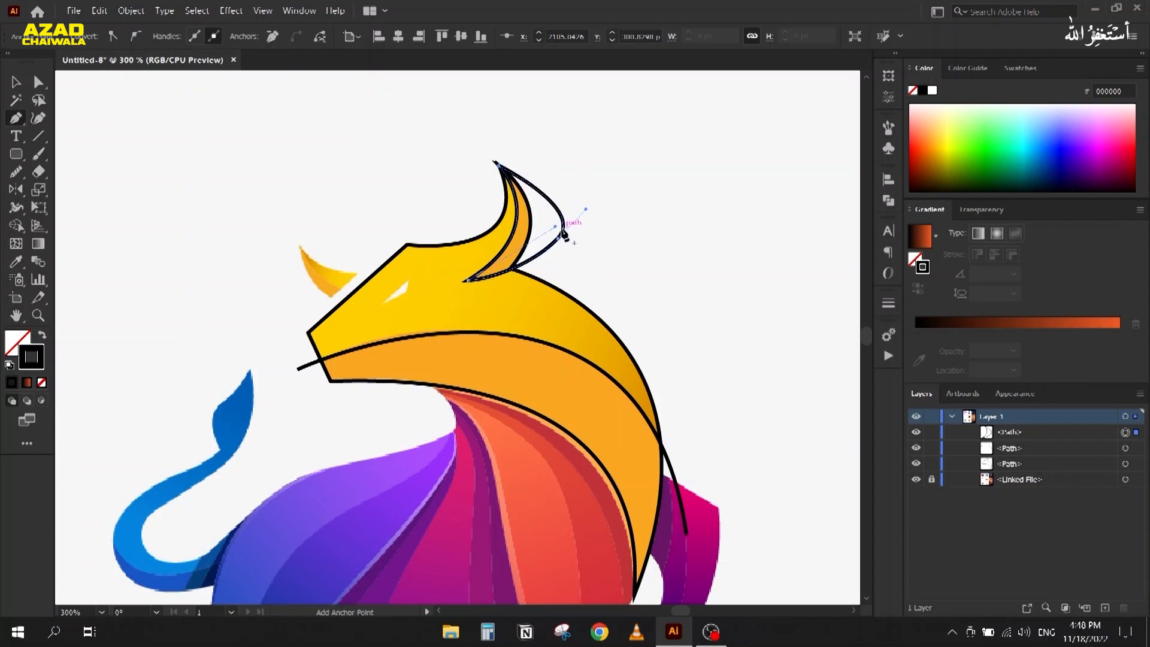
# Step: Select the horn and head outline and remove the horn's outer sliver with Shape Builder
pyautogui.click(15, 82)
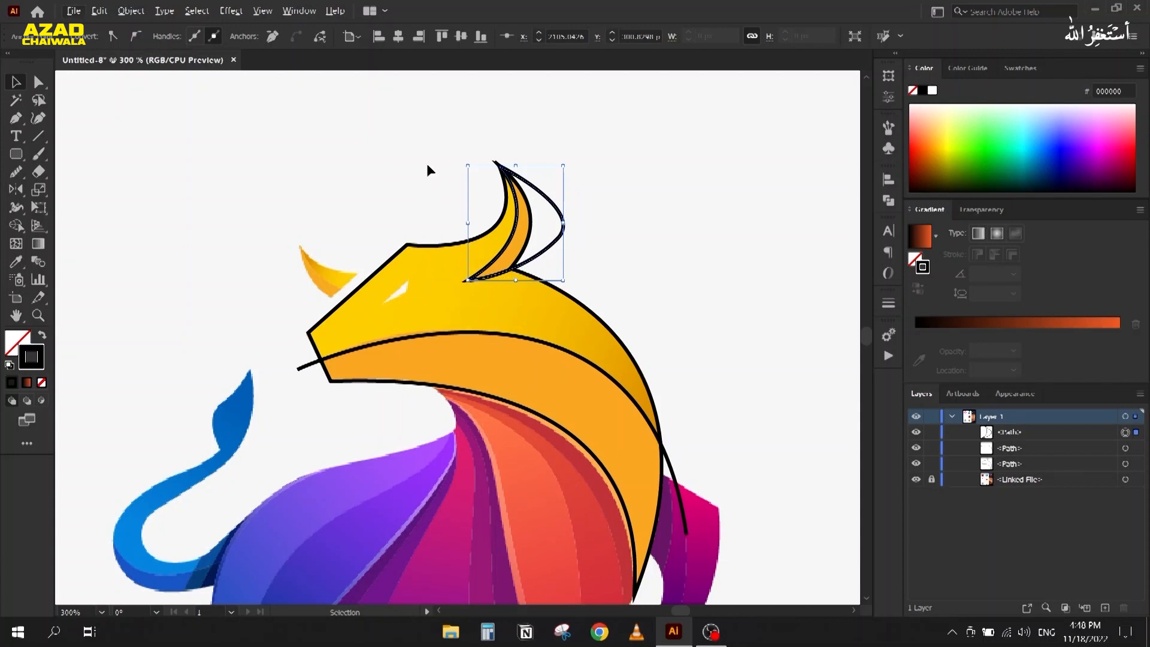
pyautogui.keyDown('shift'); pyautogui.click(612, 309); pyautogui.keyUp('shift')
pyautogui.hotkey('shift', 'm')
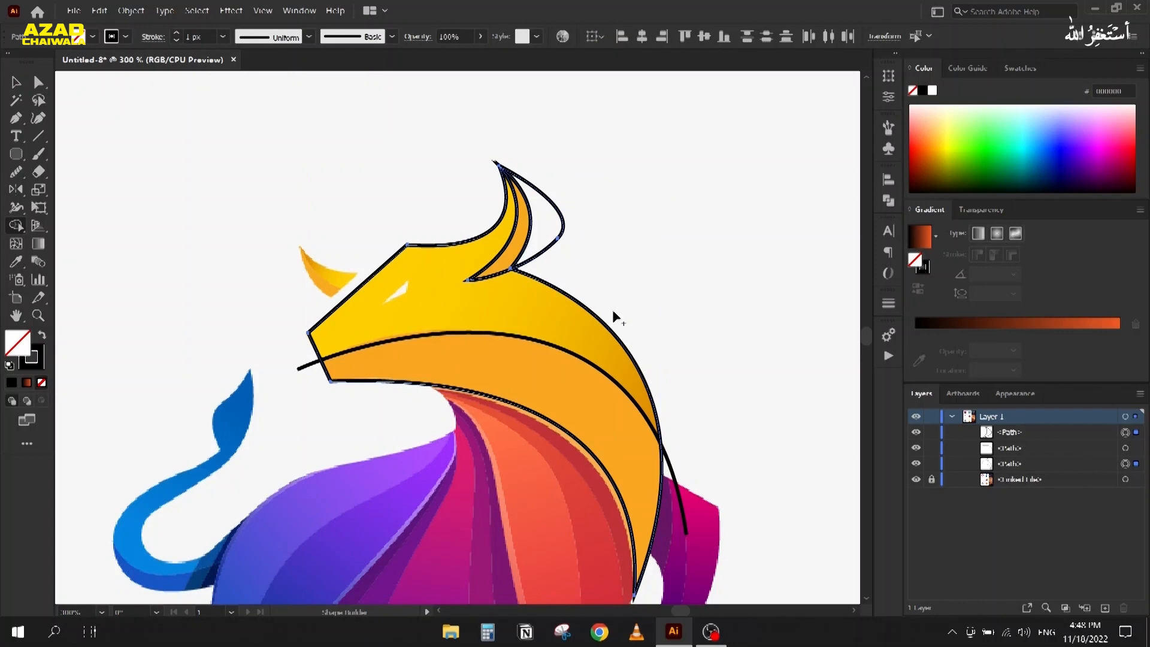
pyautogui.keyDown('alt'); pyautogui.click(544, 230); pyautogui.keyUp('alt')
# Step: Try moving the horn shape right, undo the move, and view the whole bull
pyautogui.click(15, 84)
pyautogui.click(404, 160)
pyautogui.moveTo(515, 252); pyautogui.dragTo(652, 224)
pyautogui.click(684, 349)
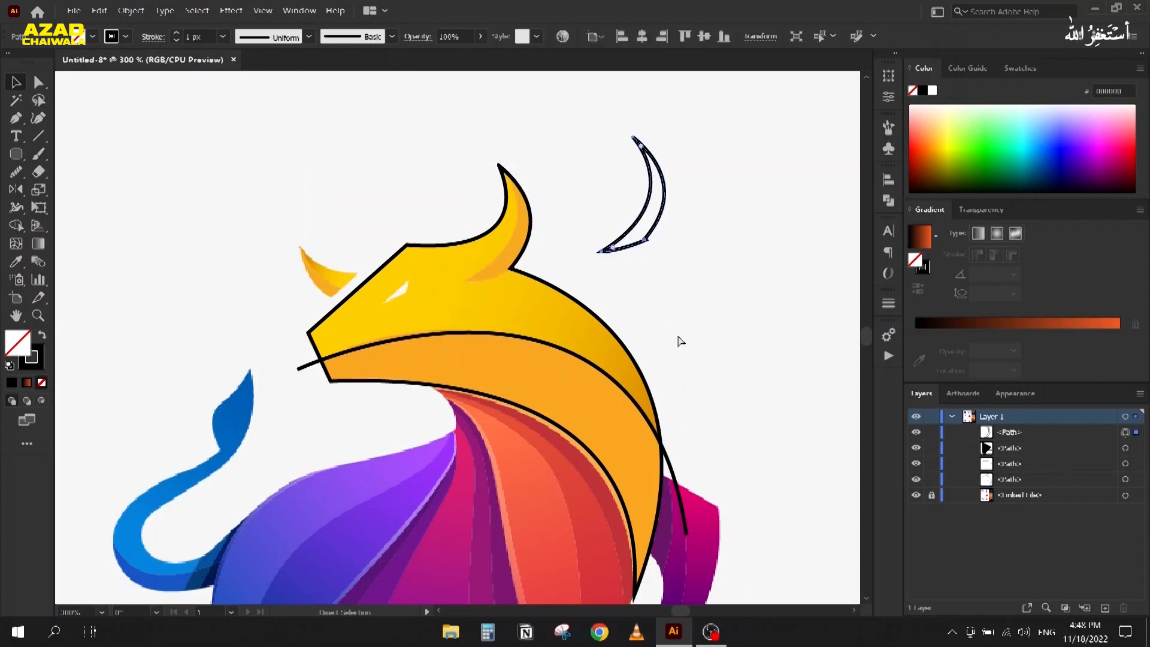
pyautogui.hotkey('ctrl', 'z')
pyautogui.scroll(-1, 260, 307)
pyautogui.moveTo(256, 331); pyautogui.dragTo(428, 301)
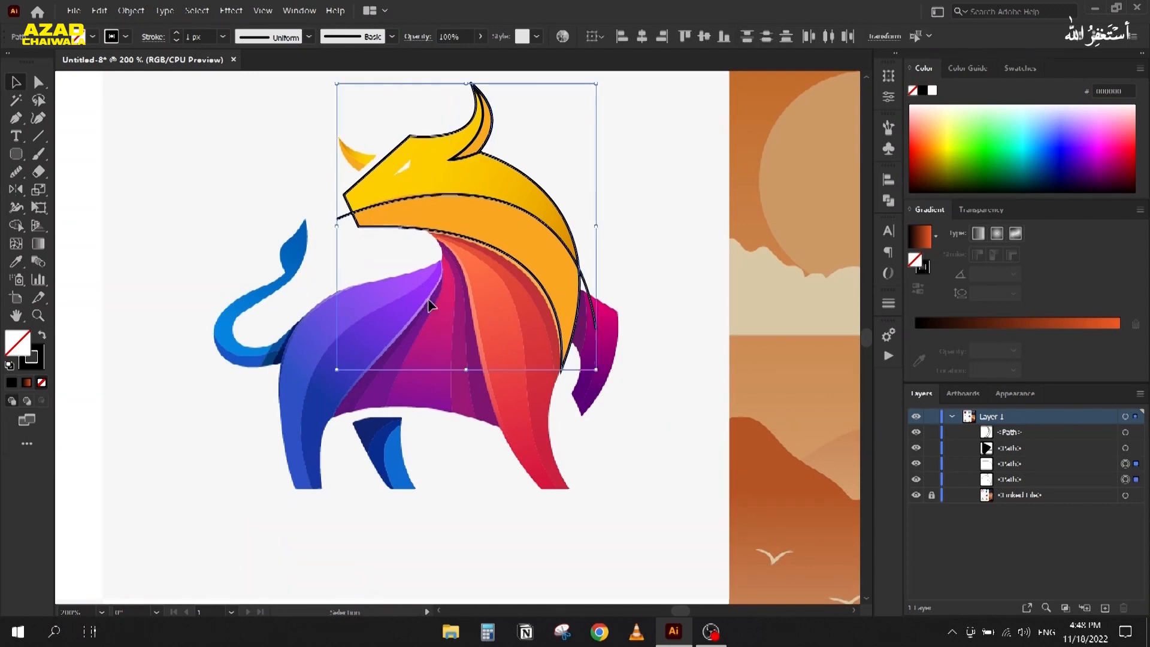
# Step: Divide the head outlines with Pathfinder and ungroup the resulting pieces
pyautogui.click(890, 202)
pyautogui.click(717, 252)
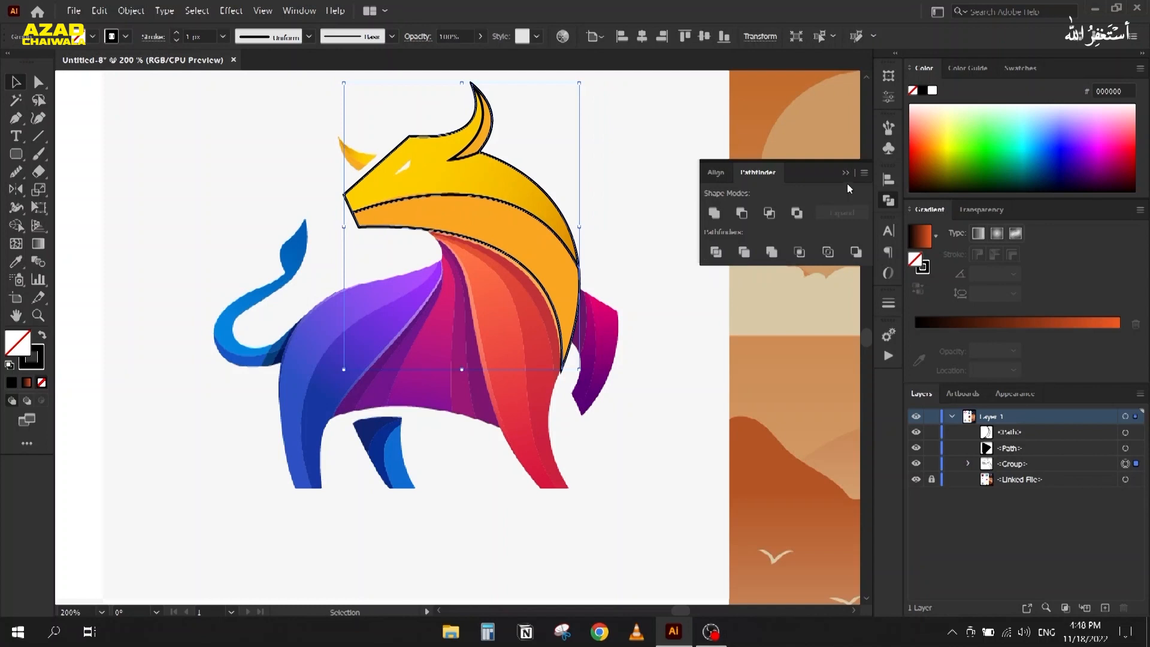
pyautogui.rightClick(431, 216)
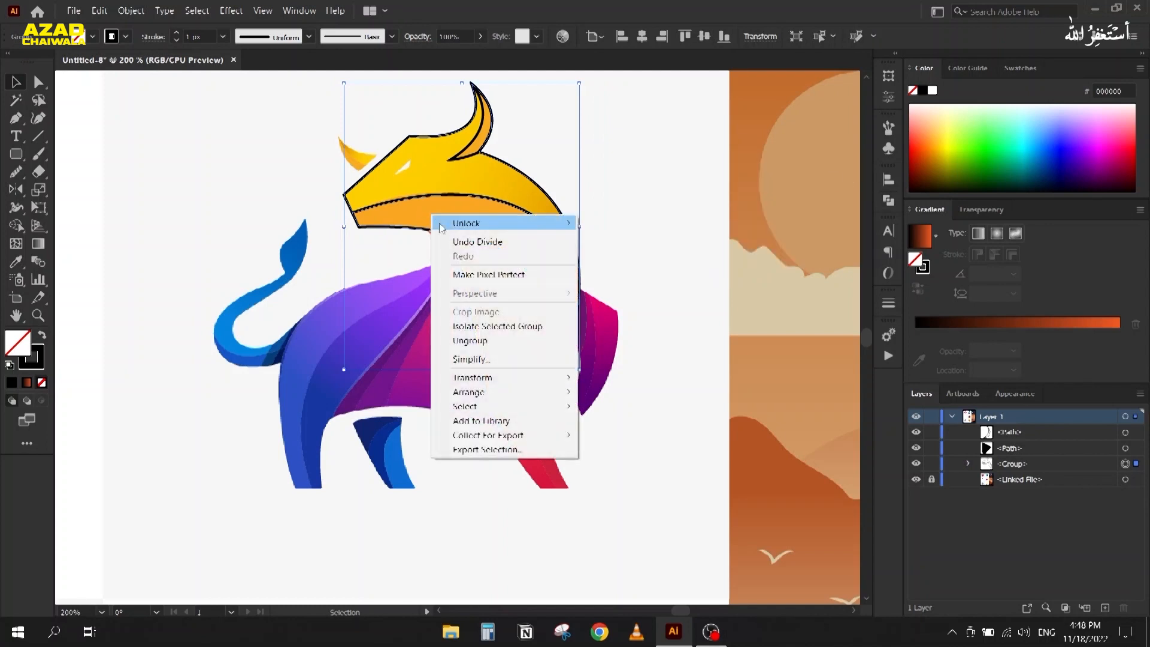
pyautogui.click(472, 340)
pyautogui.click(404, 121)
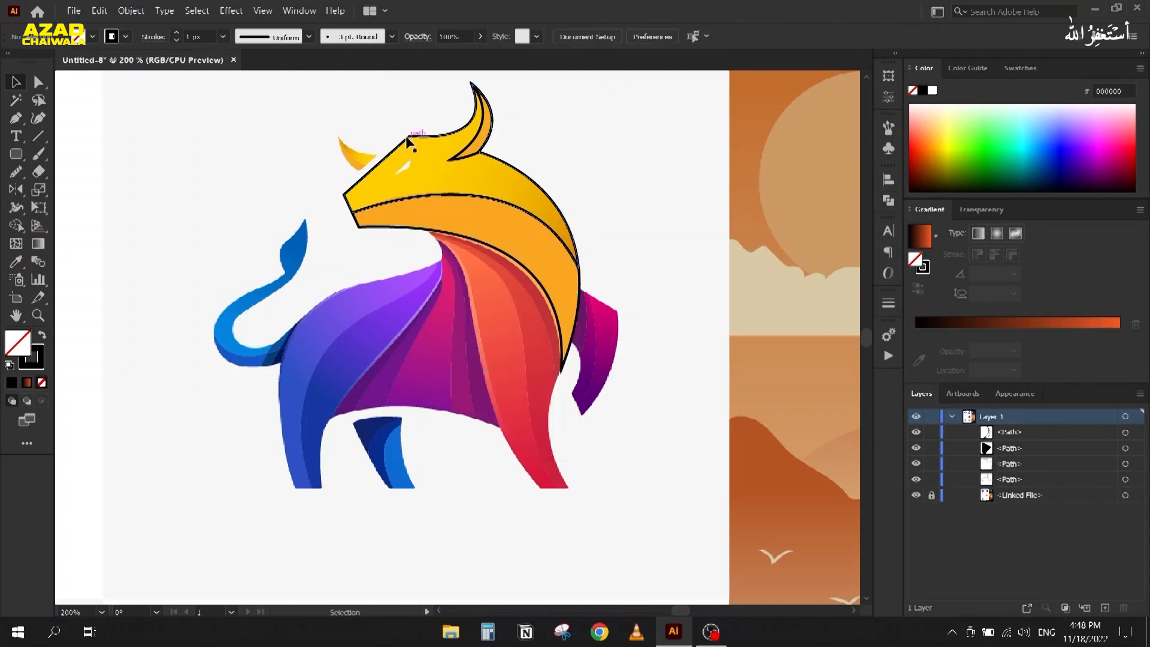
# Step: Move all the head pieces onto the empty canvas left of the reference bull
pyautogui.moveTo(249, 278); pyautogui.dragTo(496, 306)
pyautogui.moveTo(640, 116); pyautogui.dragTo(759, 279)
pyautogui.moveTo(726, 174); pyautogui.dragTo(336, 190)
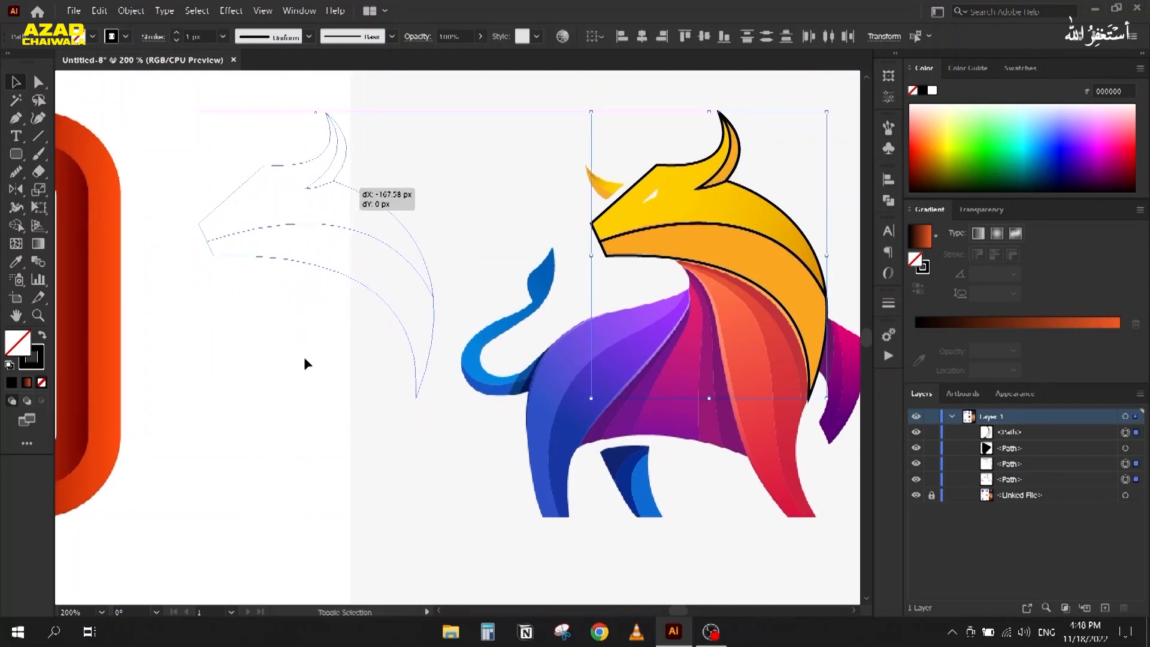
pyautogui.click(290, 300)
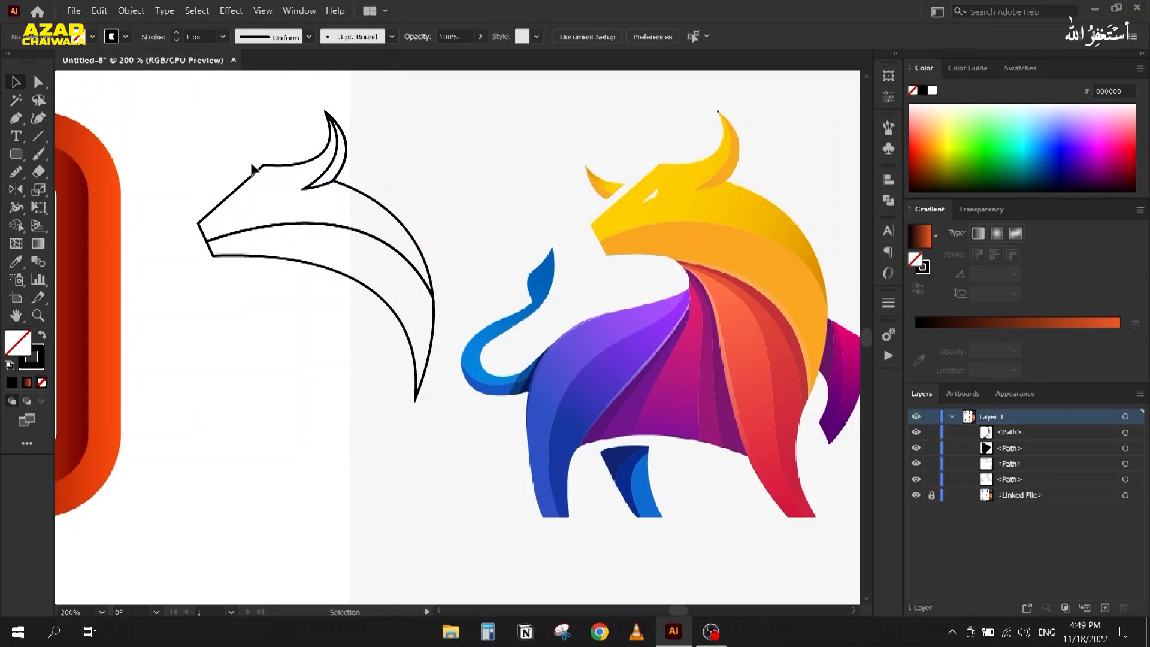
pyautogui.click(296, 261)
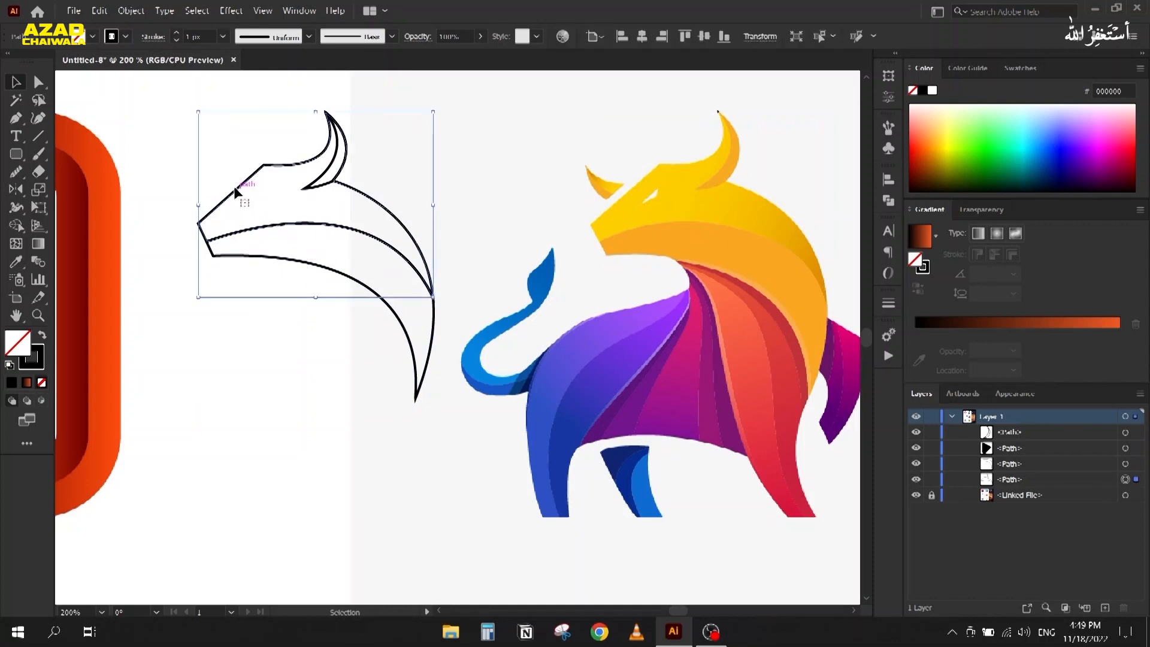
# Step: Give the upper head piece a diagonal gradient from the bull's yellow to golden orange
pyautogui.click(42, 336)
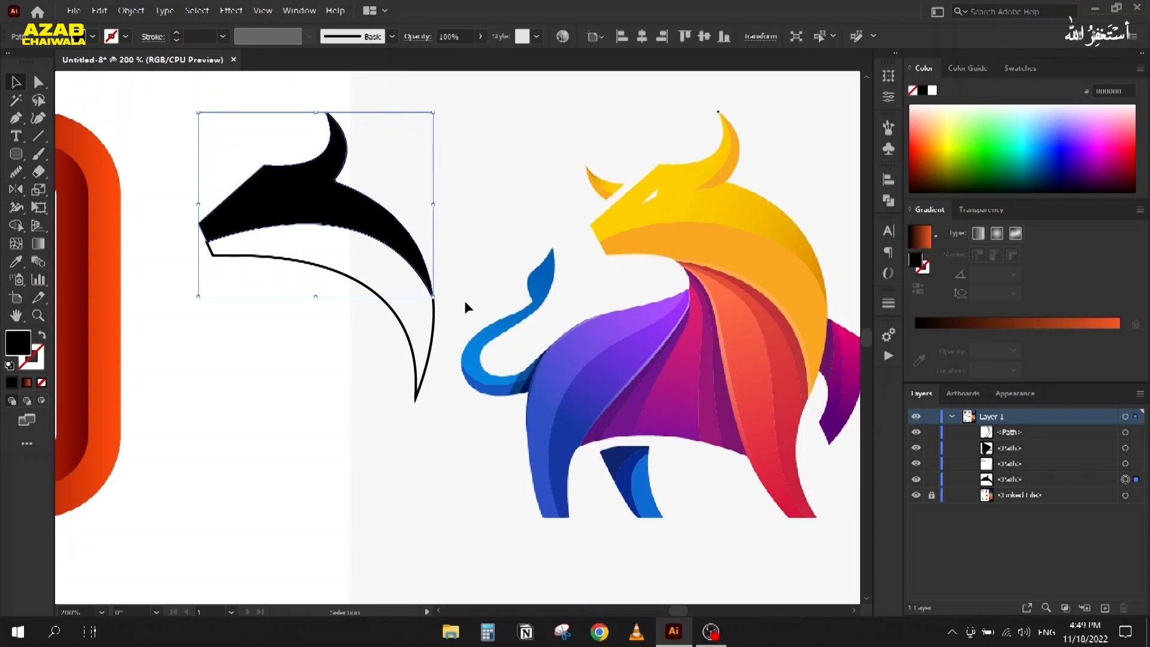
pyautogui.click(921, 239)
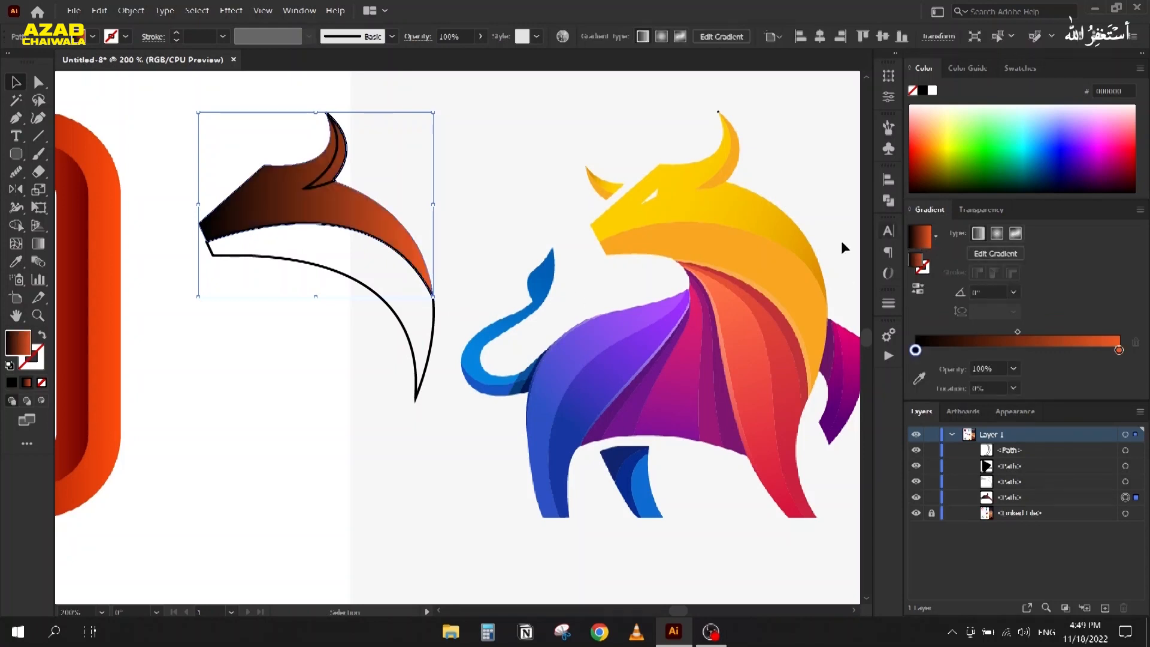
pyautogui.press('g')
pyautogui.moveTo(243, 183); pyautogui.dragTo(431, 280)
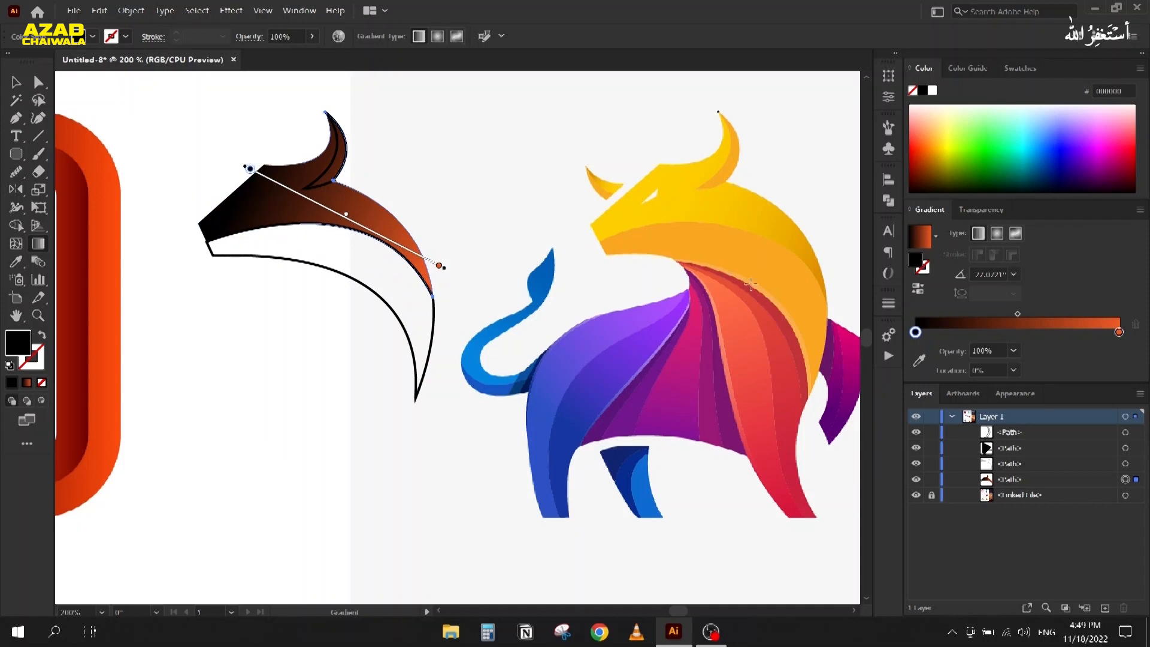
pyautogui.click(919, 360)
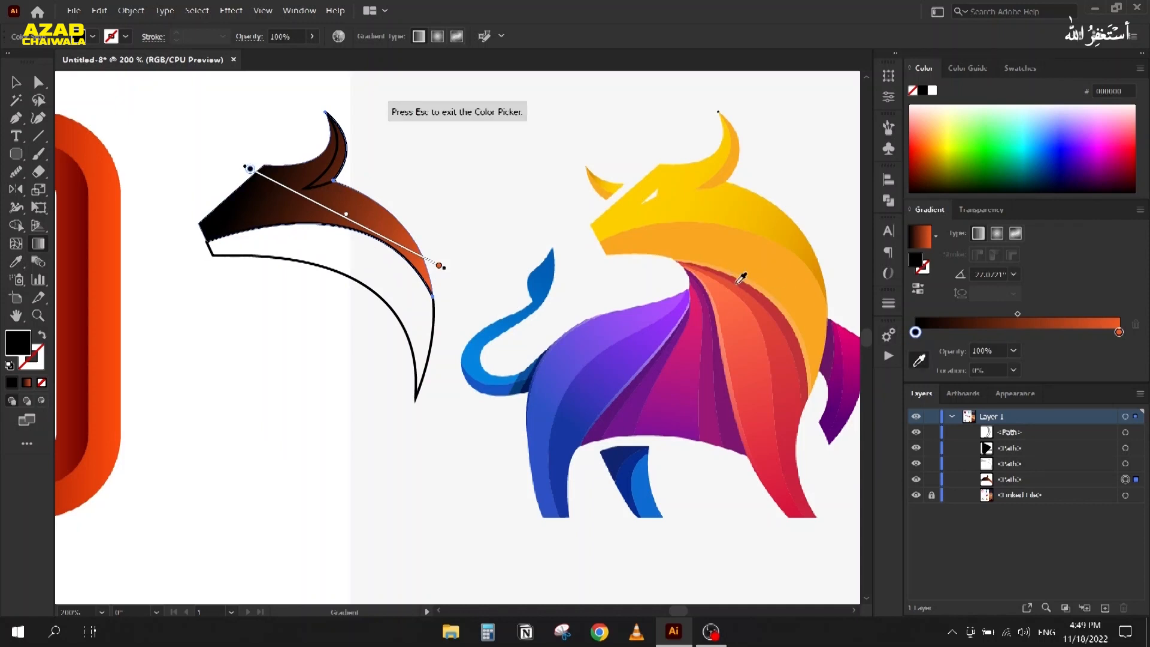
pyautogui.click(628, 212)
pyautogui.click(1119, 331)
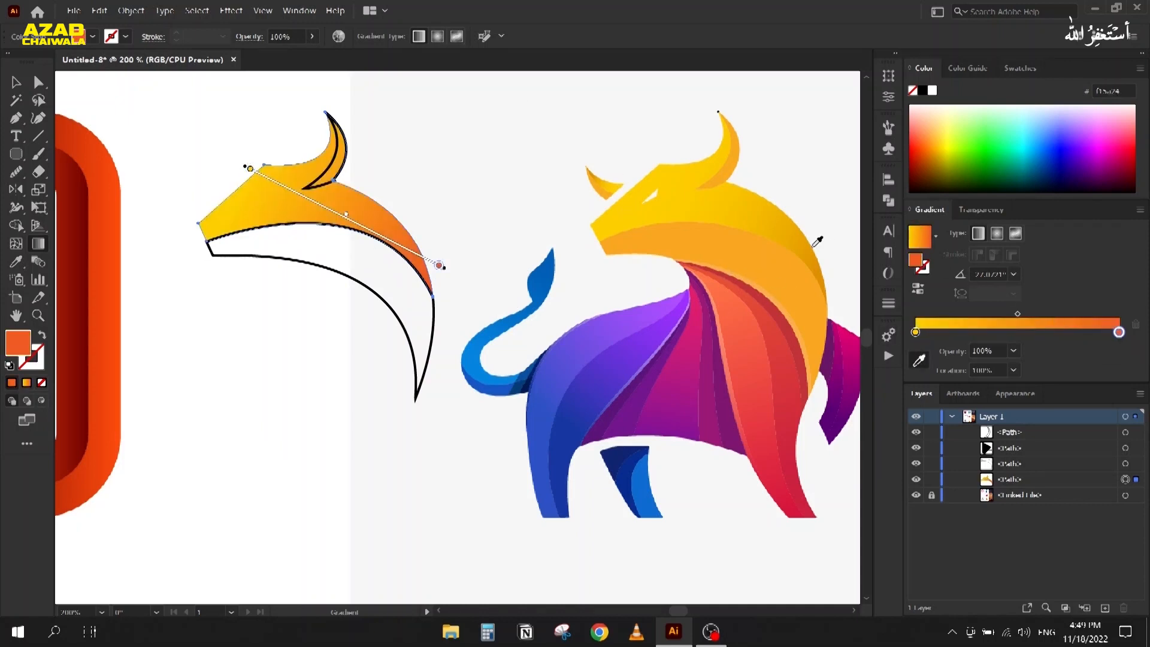
pyautogui.click(825, 264)
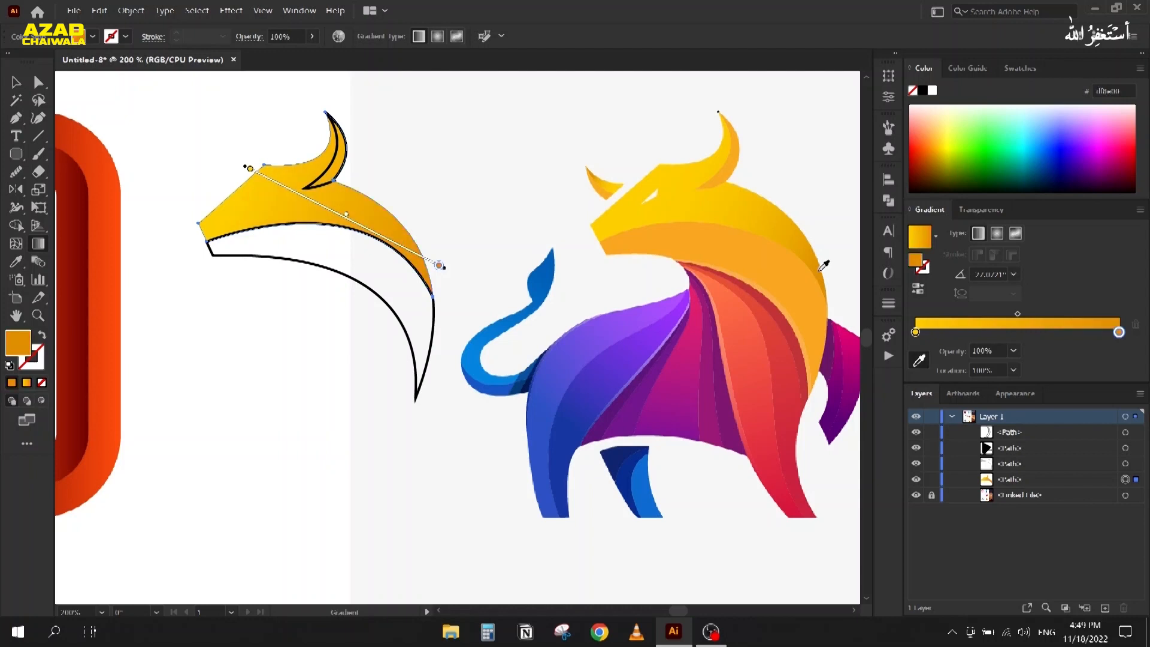
# Step: Eyedropper the same gradient onto the lower head piece and reverse it
pyautogui.press('v')
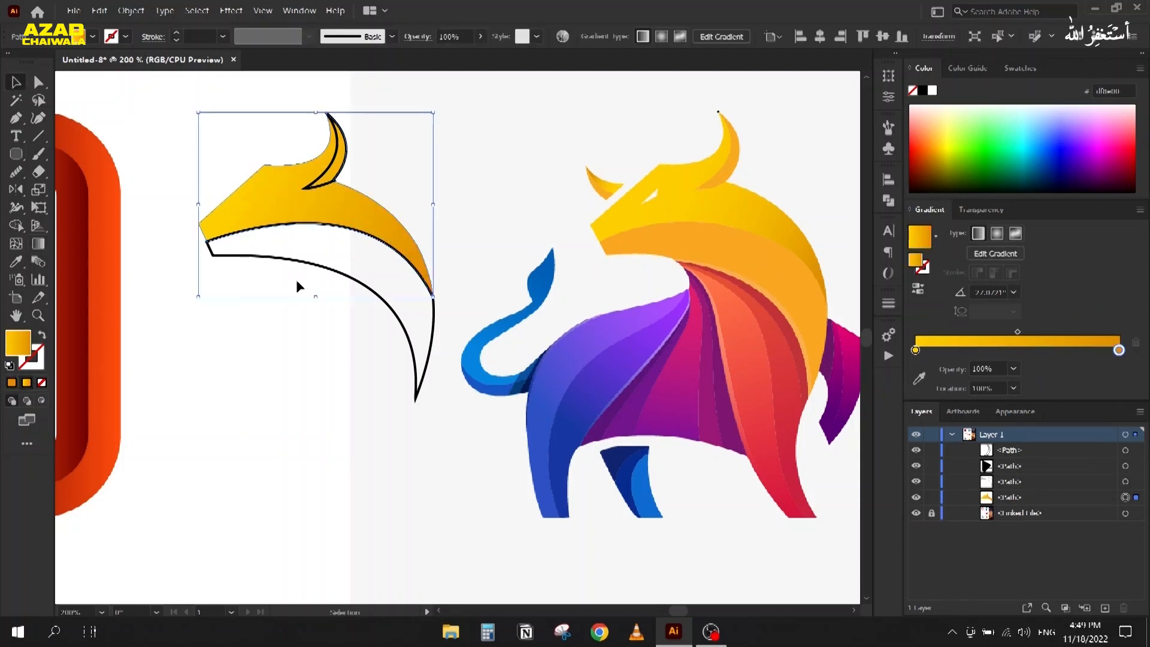
pyautogui.click(321, 264)
pyautogui.press('i')
pyautogui.click(280, 190)
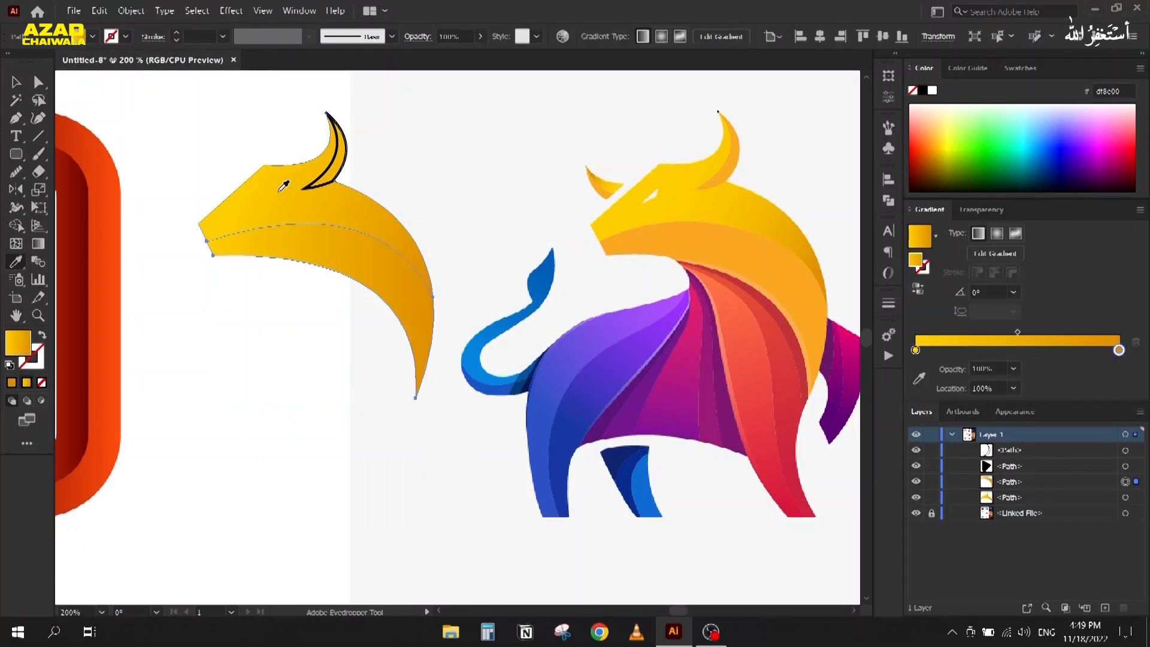
pyautogui.click(920, 289)
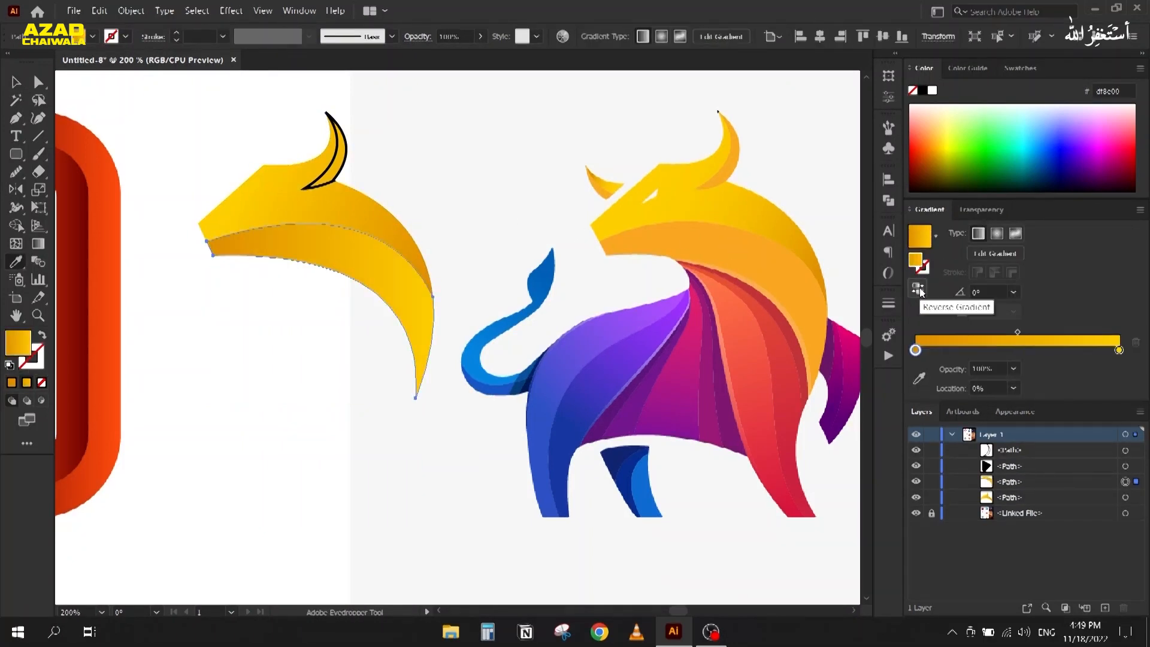
pyautogui.click(15, 82)
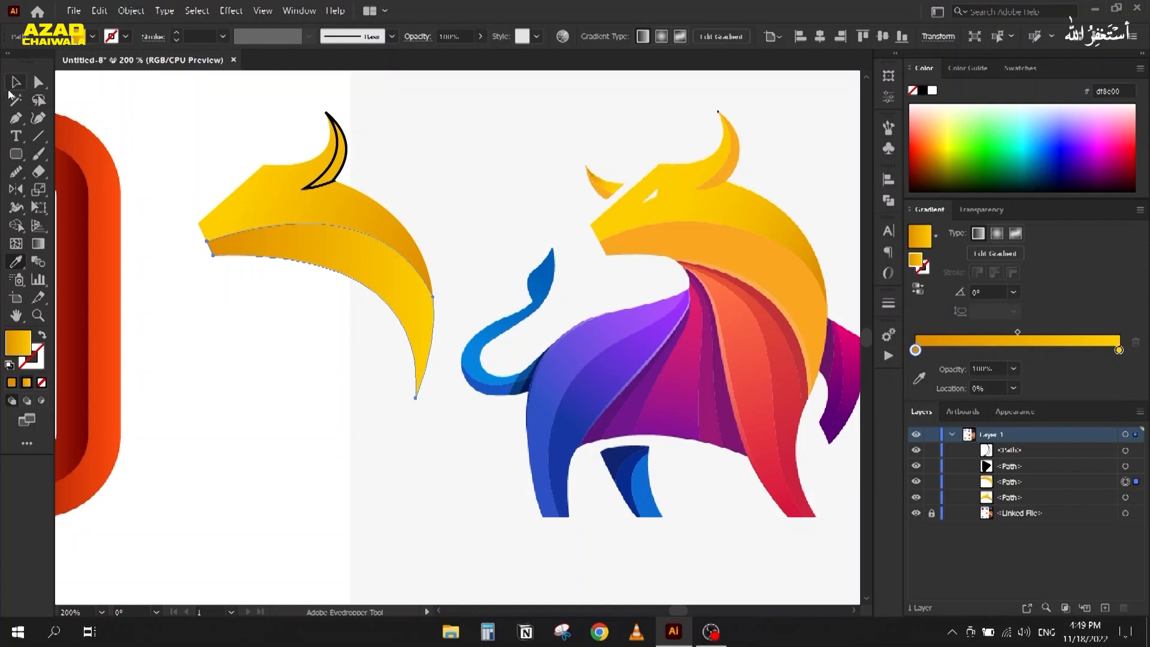
pyautogui.click(200, 128)
# Step: Fill the horn with the reference orange, then a darker ochre shade from the Color Guide
pyautogui.click(321, 174)
pyautogui.press('i')
pyautogui.click(736, 148)
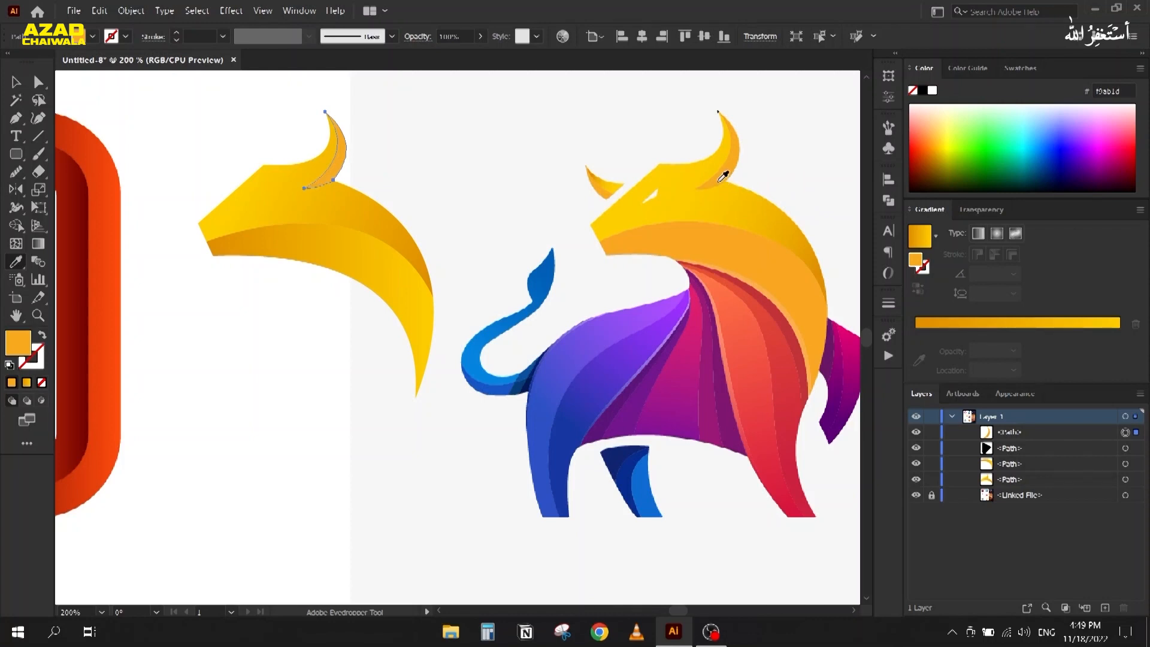
pyautogui.click(968, 68)
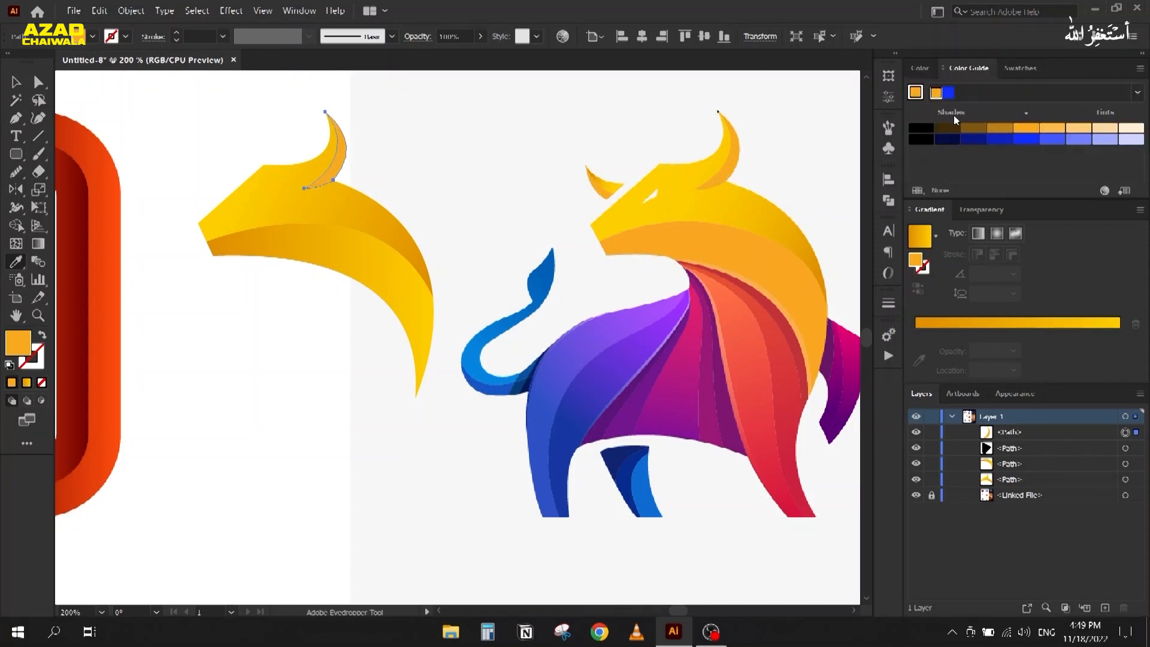
pyautogui.click(971, 129)
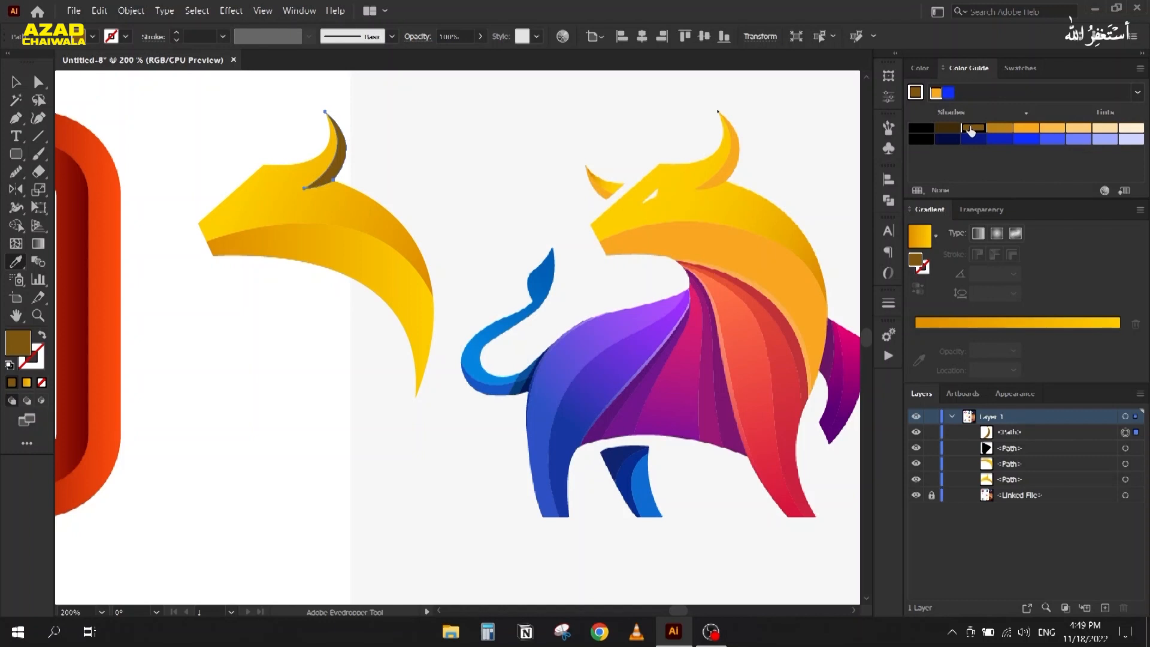
pyautogui.click(999, 129)
pyautogui.click(17, 84)
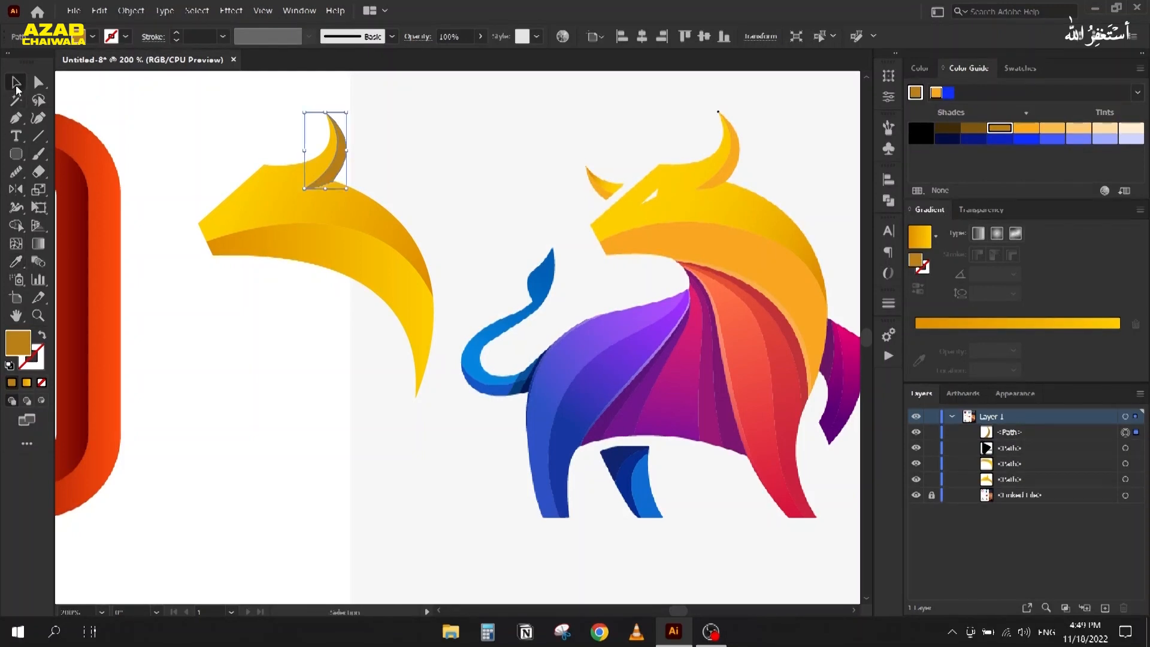
pyautogui.click(201, 138)
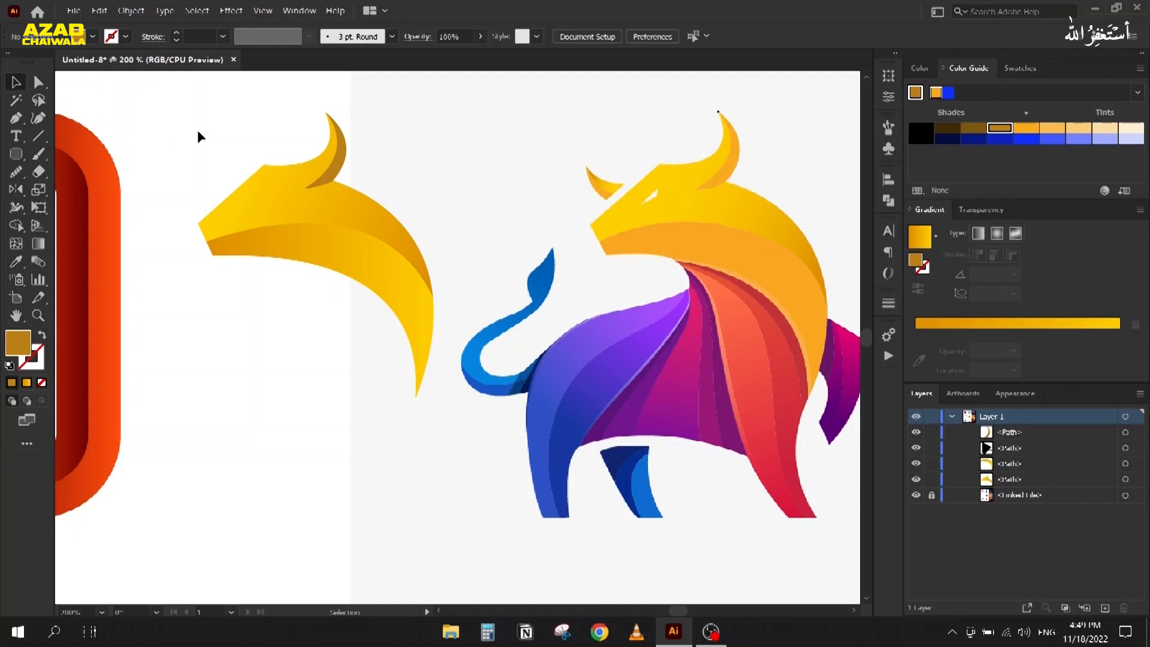
# Step: Select the rebuilt yellow head shapes and delete them
pyautogui.scroll(-2, 311, 244)
pyautogui.moveTo(319, 275); pyautogui.dragTo(232, 306)
pyautogui.scroll(2, 299, 255)
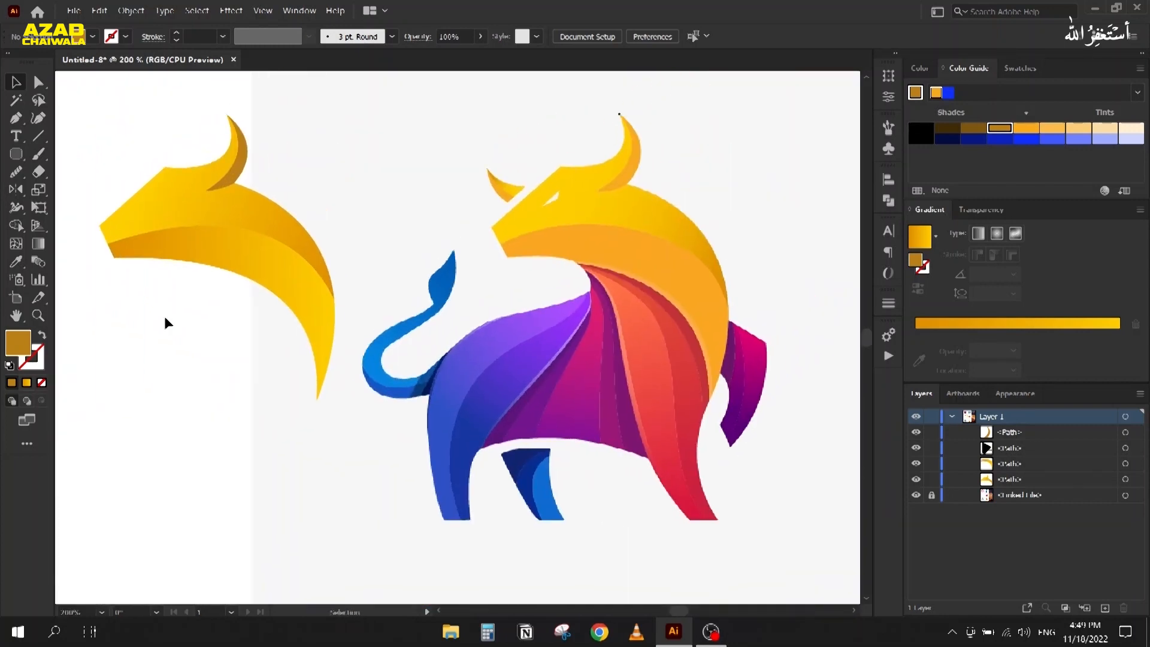
pyautogui.click(267, 154)
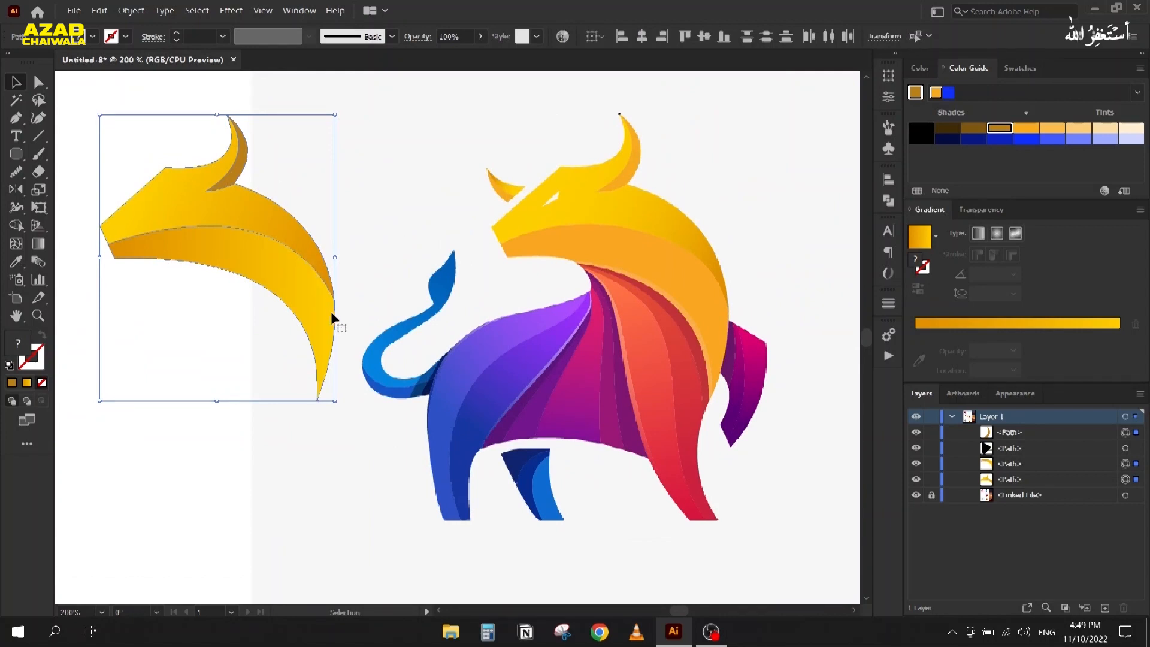
pyautogui.press('Delete')
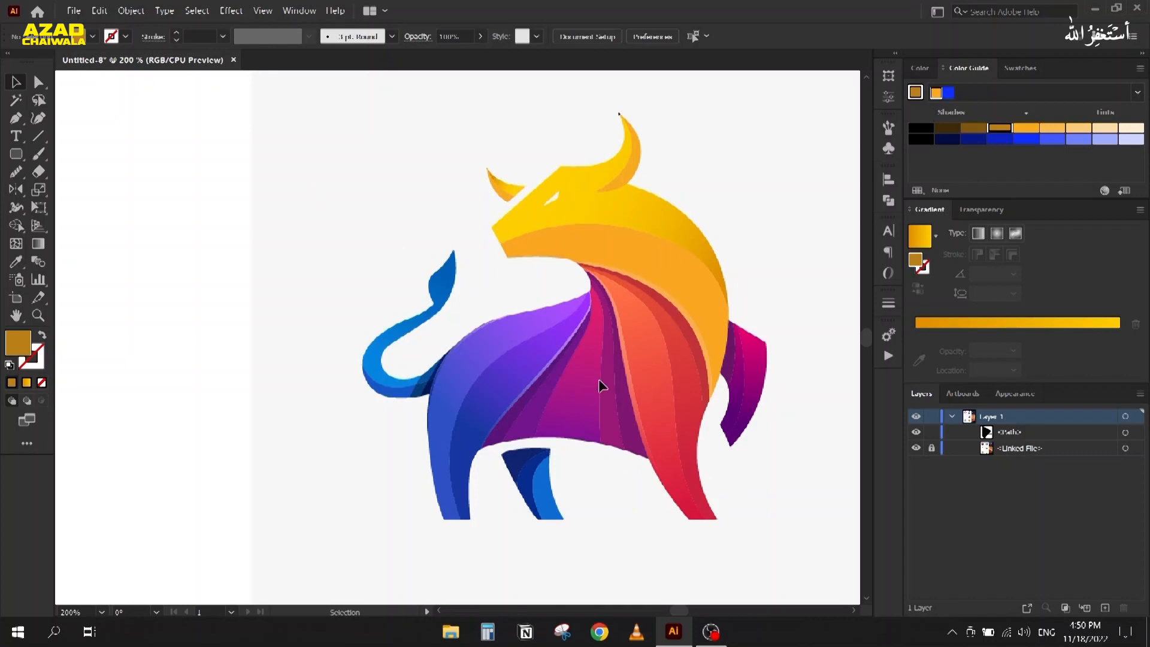
# Step: Zoom to the bull's body and pen a curve from the chest tip down the purple body edge
pyautogui.scroll(1, 601, 382)
pyautogui.moveTo(601, 382); pyautogui.dragTo(492, 295)
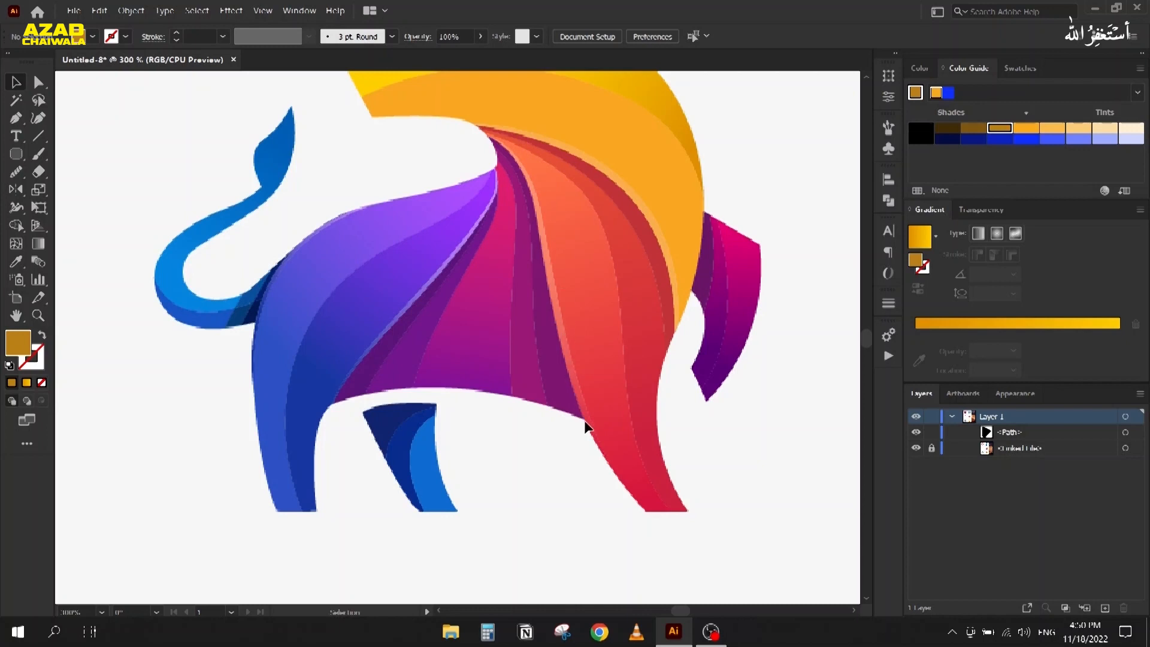
pyautogui.scroll(1, 444, 243)
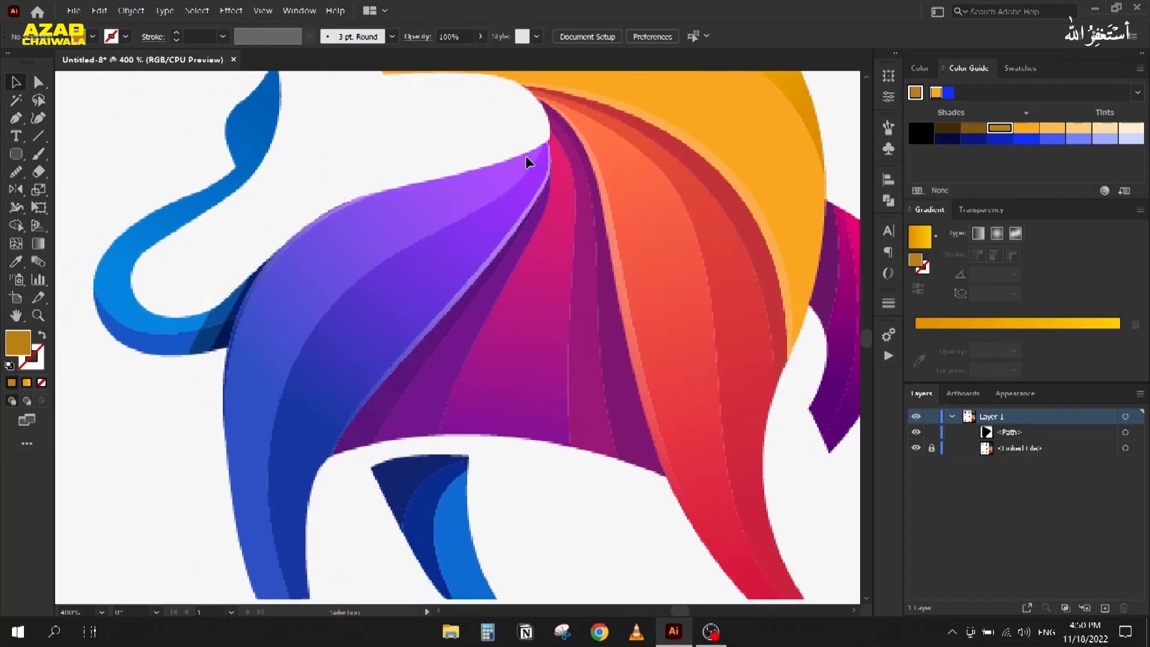
pyautogui.press('p')
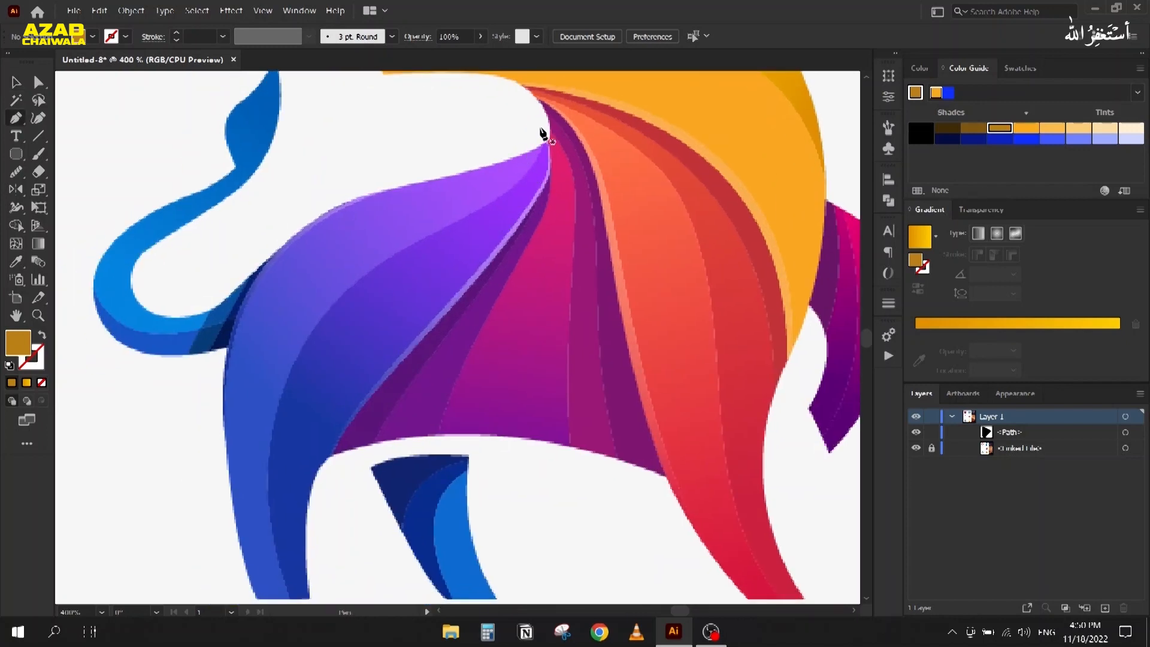
pyautogui.click(541, 128)
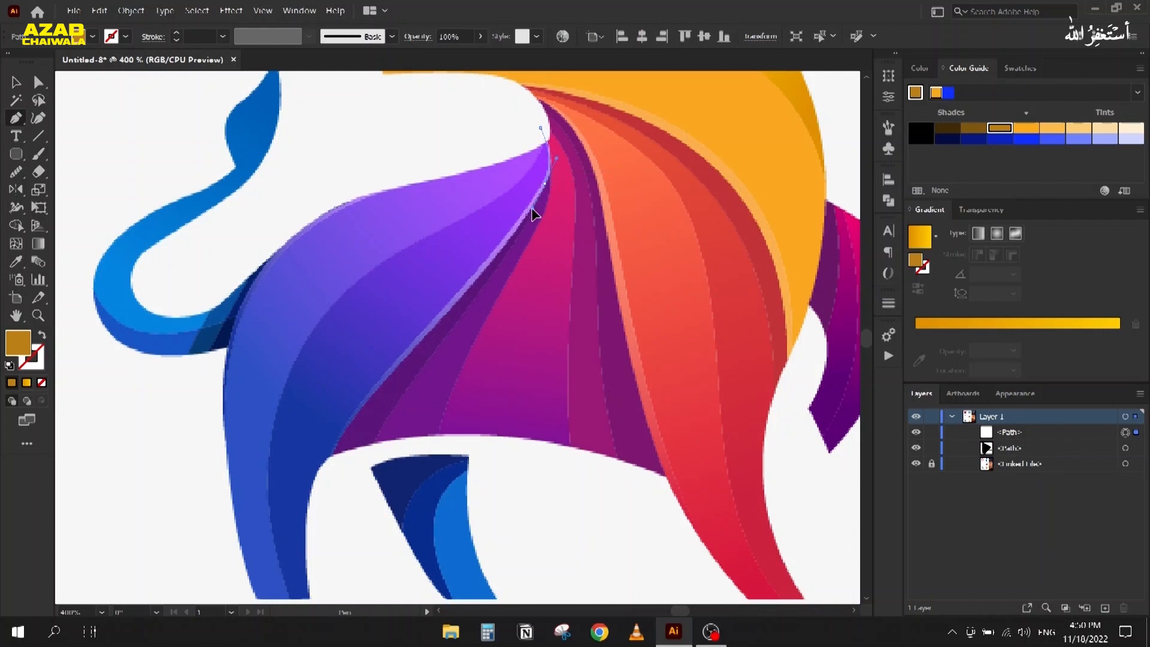
pyautogui.moveTo(330, 482); pyautogui.dragTo(350, 544)
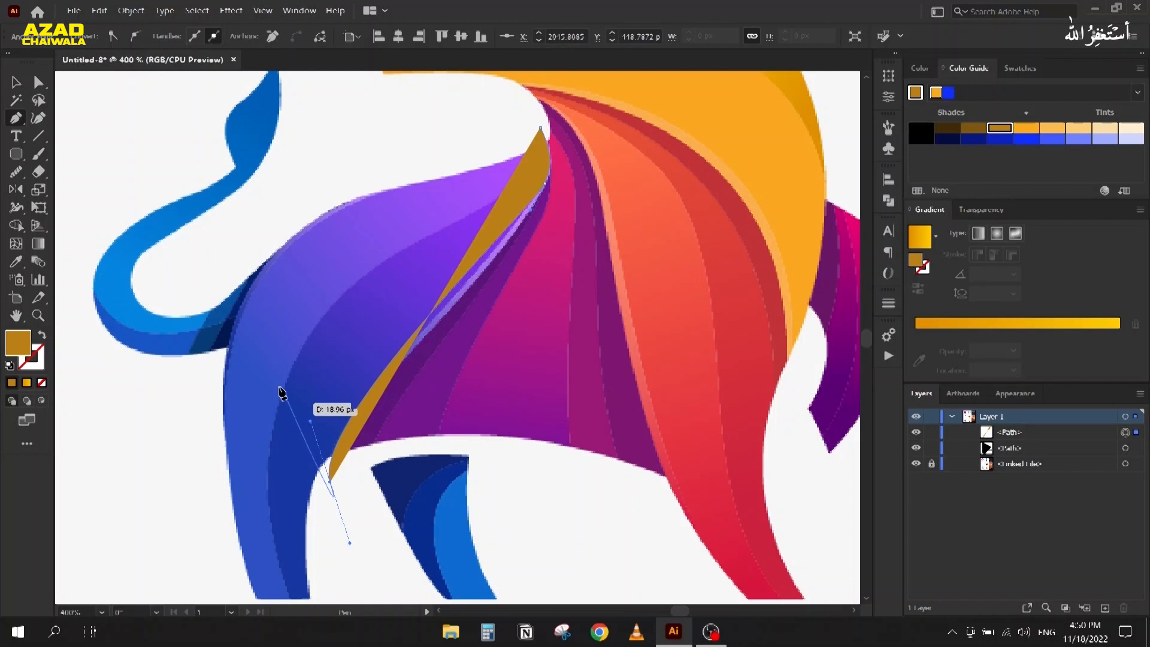
# Step: Set the curve to no fill with a black stroke from Swatches
pyautogui.click(41, 338)
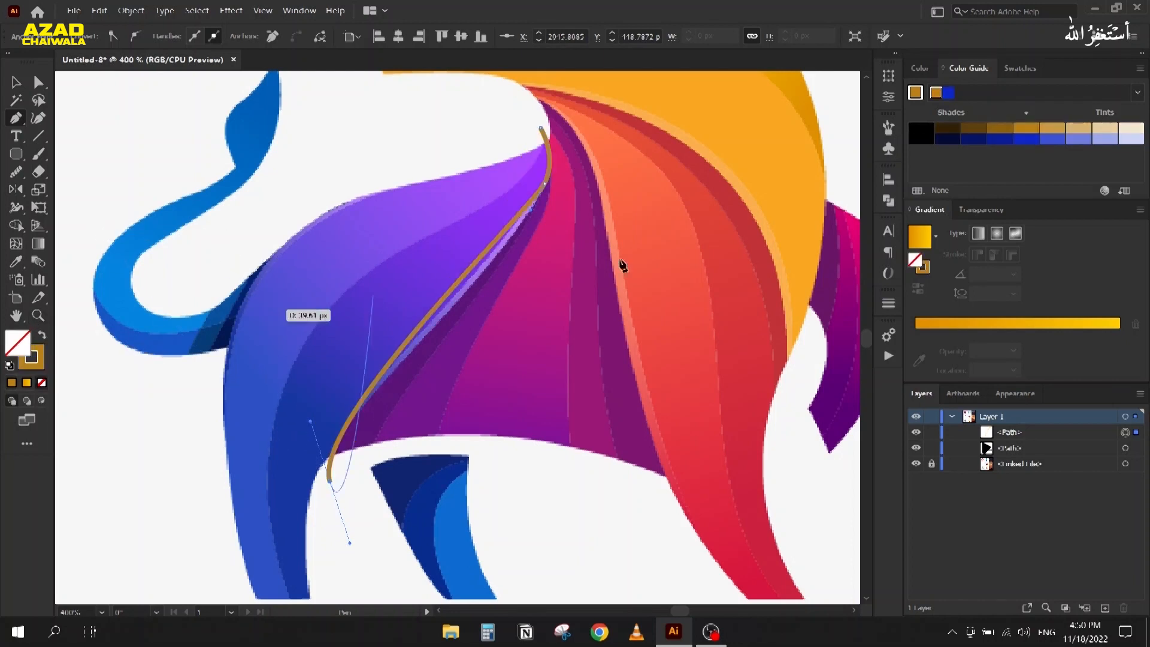
pyautogui.press('x')
pyautogui.click(1017, 68)
pyautogui.click(945, 115)
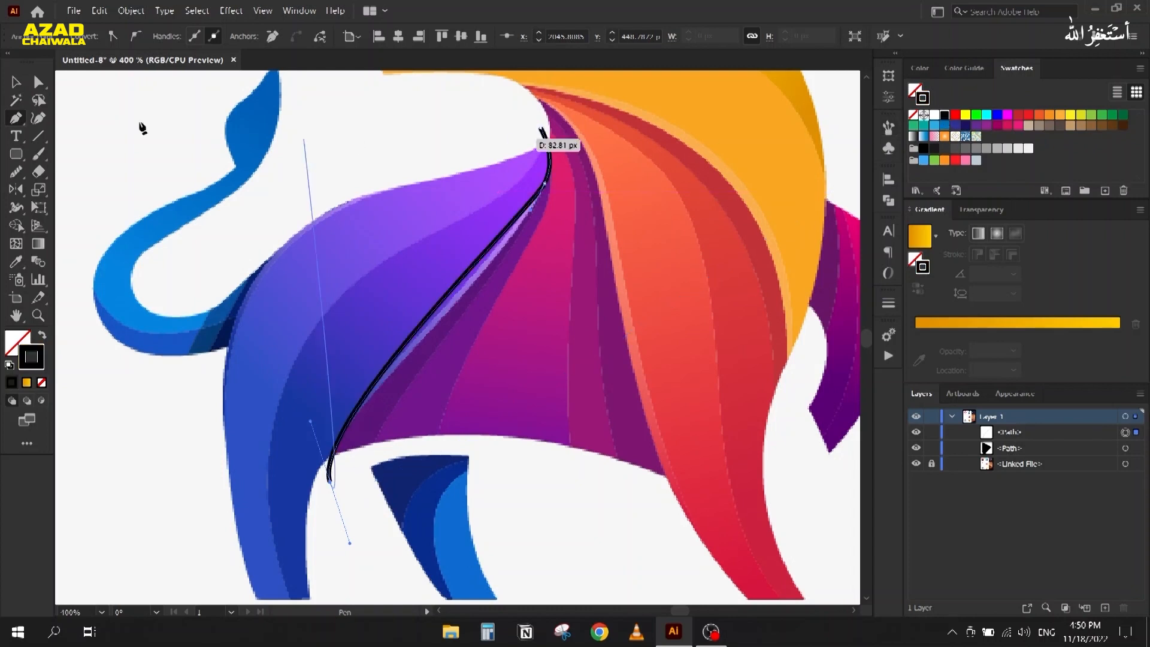
# Step: Refine the curve's top and lower handles to follow the edge, then nudge it right
pyautogui.click(39, 82)
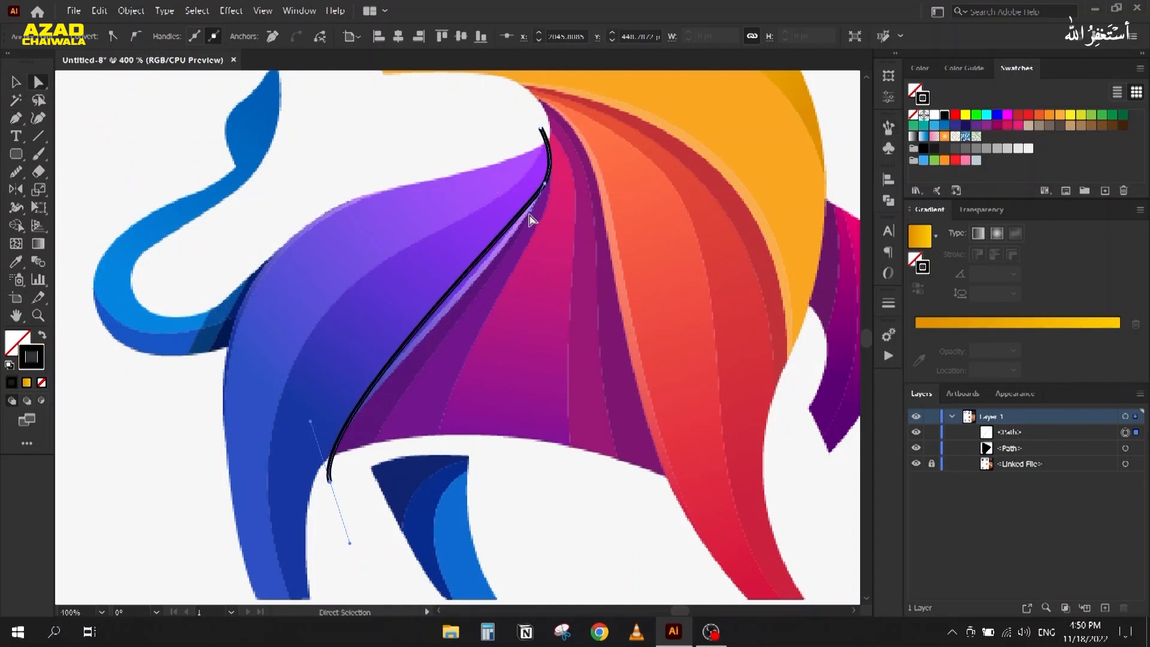
pyautogui.moveTo(530, 220); pyautogui.dragTo(516, 266)
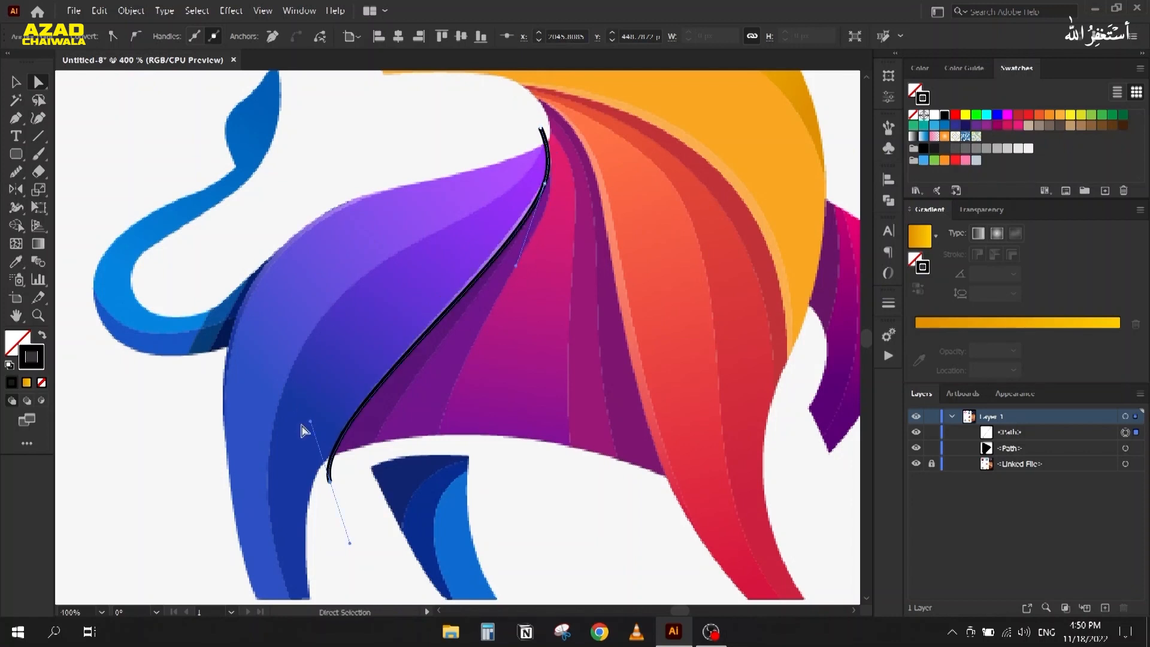
pyautogui.moveTo(310, 422); pyautogui.dragTo(309, 413)
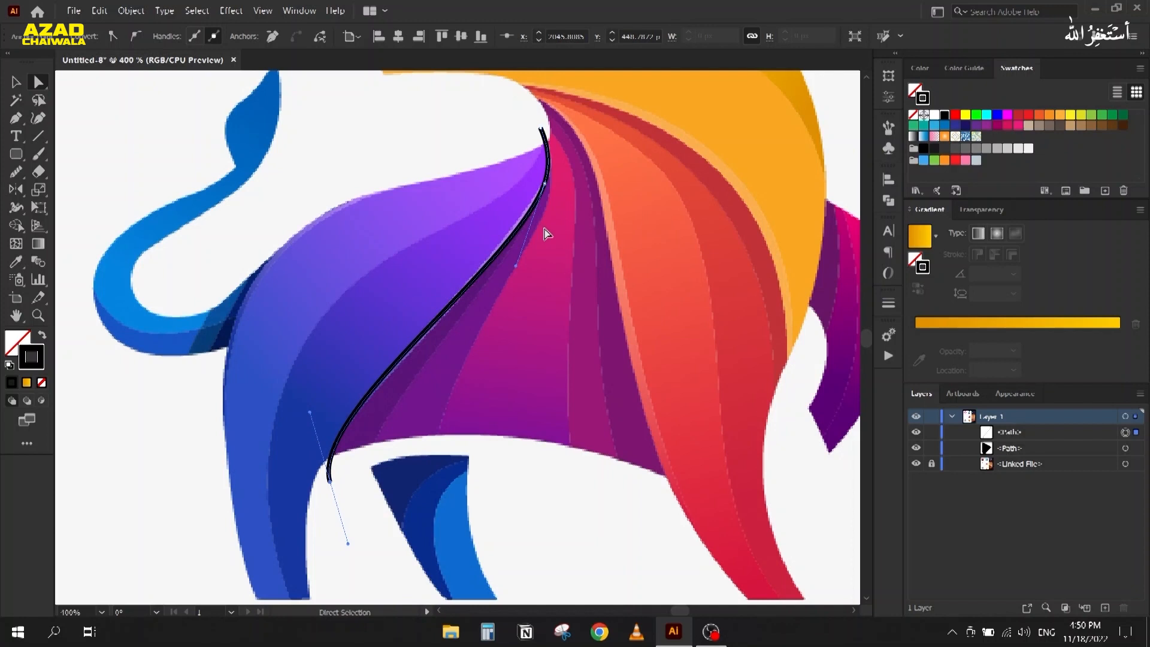
pyautogui.press('v')
pyautogui.moveTo(481, 254); pyautogui.dragTo(477, 249)
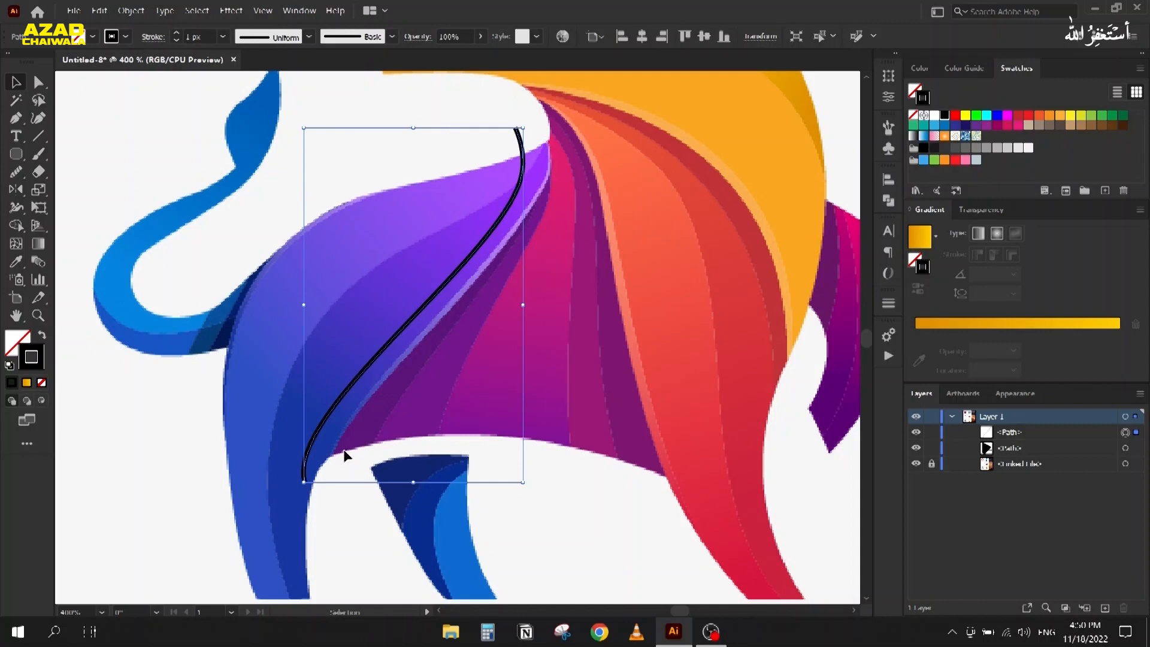
# Step: Taper the line with Width Profile 1, expand it into a black shape, then shift and rotate it about 12°
pyautogui.click(273, 37)
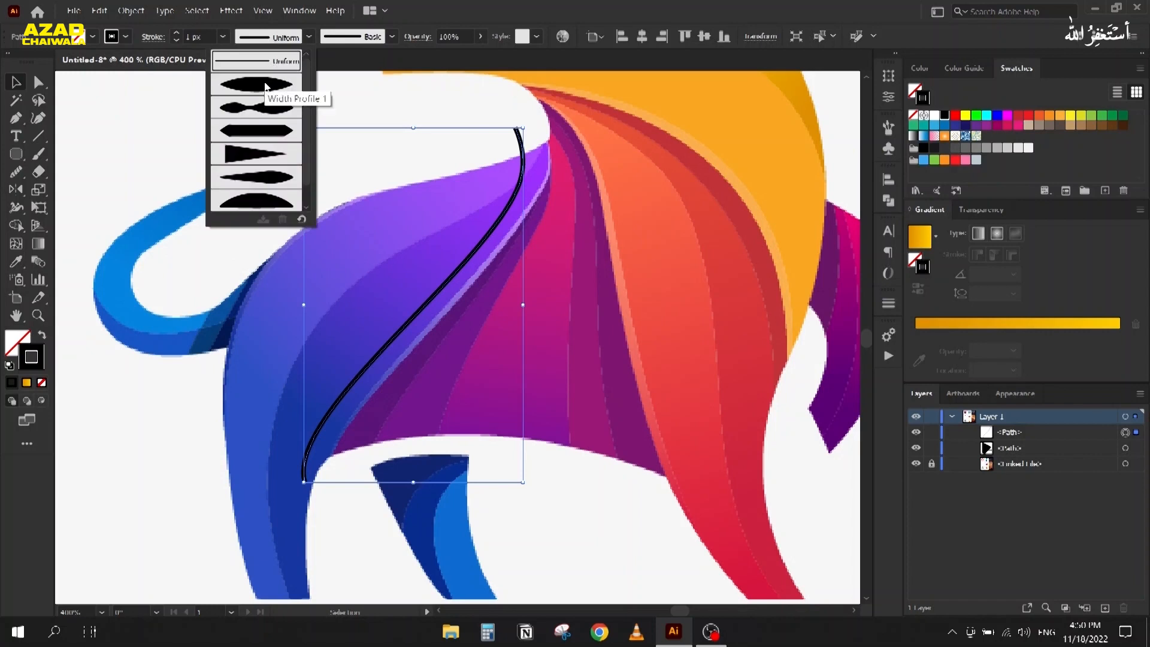
pyautogui.click(267, 87)
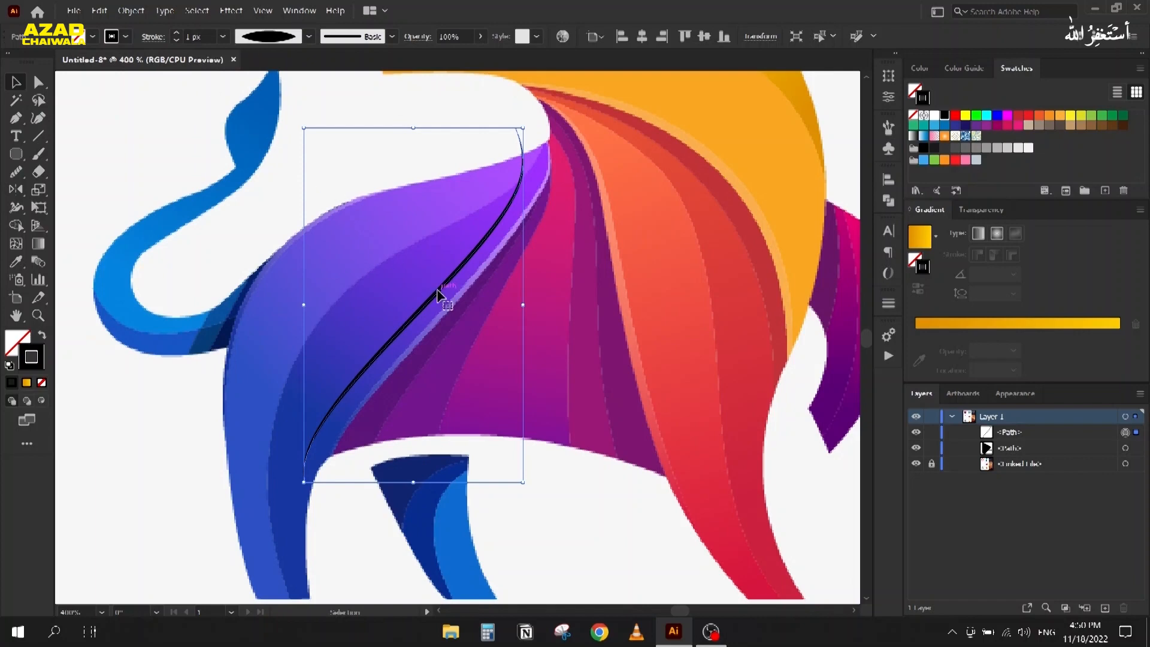
pyautogui.click(129, 11)
pyautogui.click(177, 178)
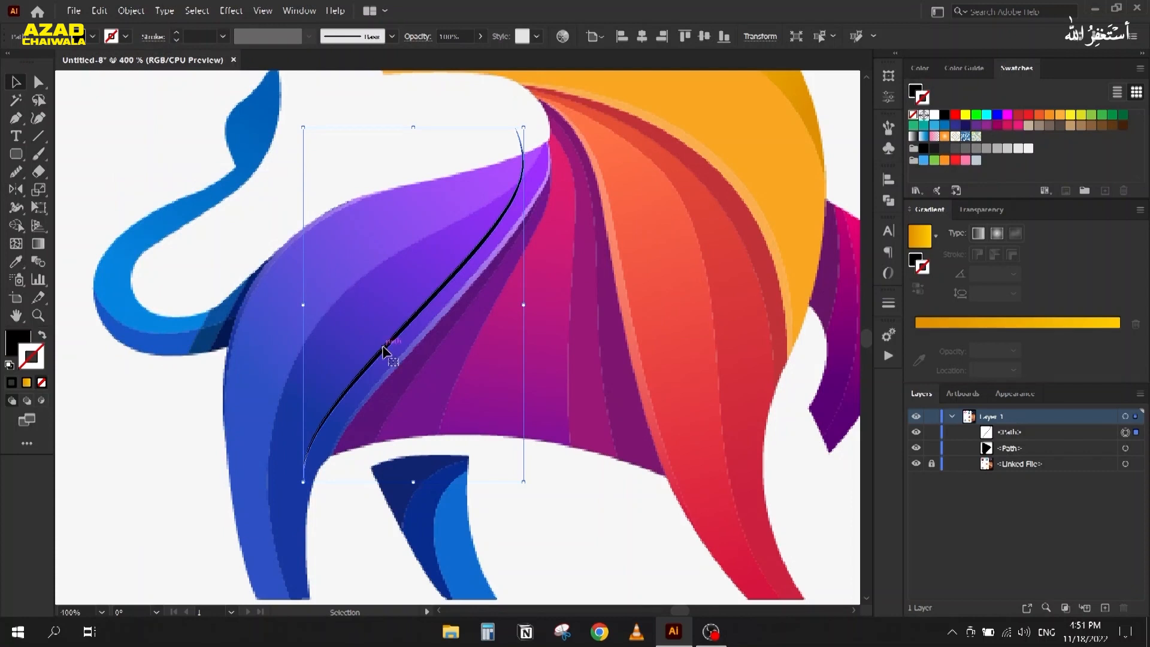
pyautogui.moveTo(384, 351); pyautogui.dragTo(415, 377)
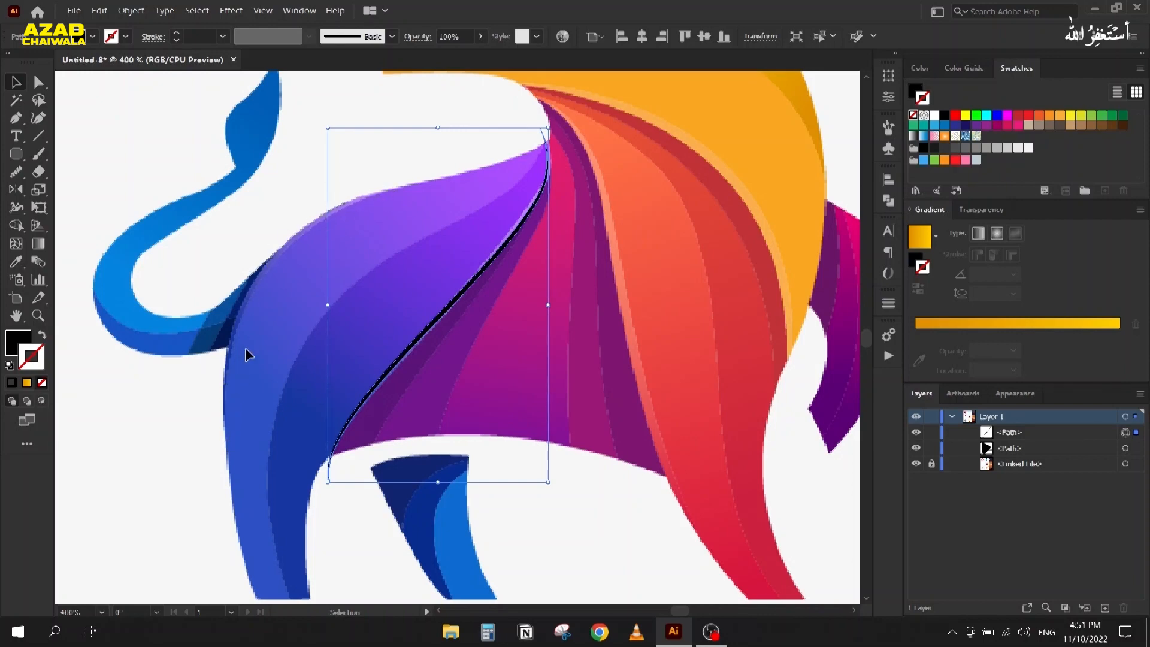
pyautogui.scroll(-4, 412, 171)
pyautogui.moveTo(450, 253); pyautogui.dragTo(500, 305)
# Step: Delete the shading shape and bring the grey control-knob artboard into view
pyautogui.press('Delete')
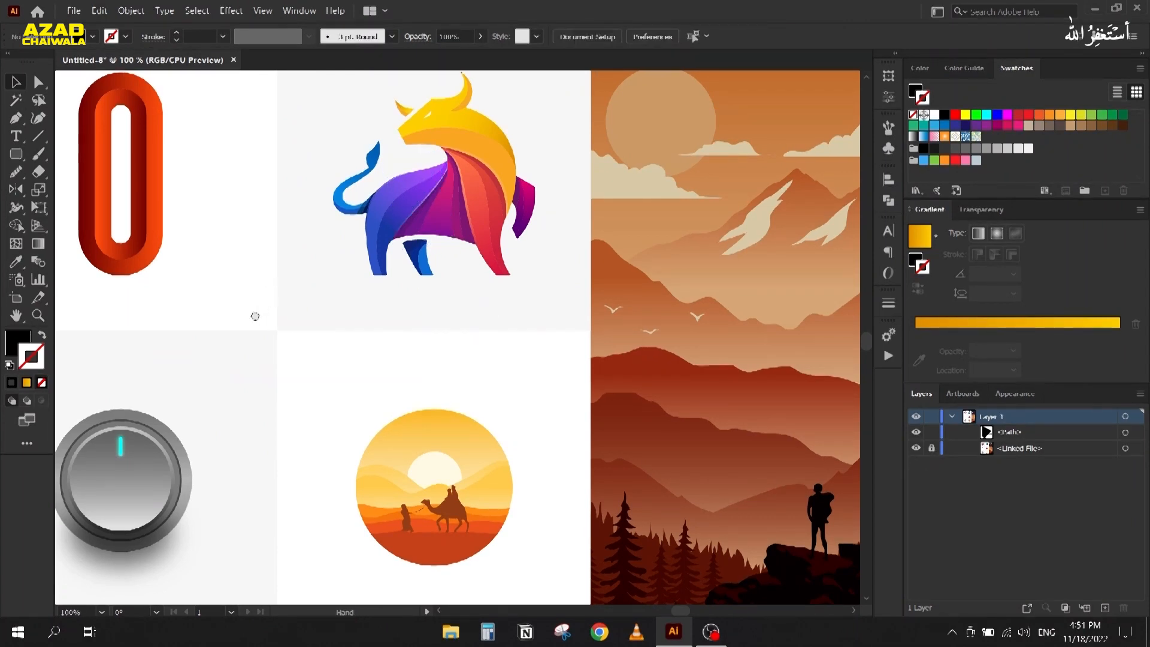
pyautogui.moveTo(252, 313); pyautogui.dragTo(601, 124)
pyautogui.scroll(1, 375, 307)
pyautogui.moveTo(277, 321); pyautogui.dragTo(464, 310)
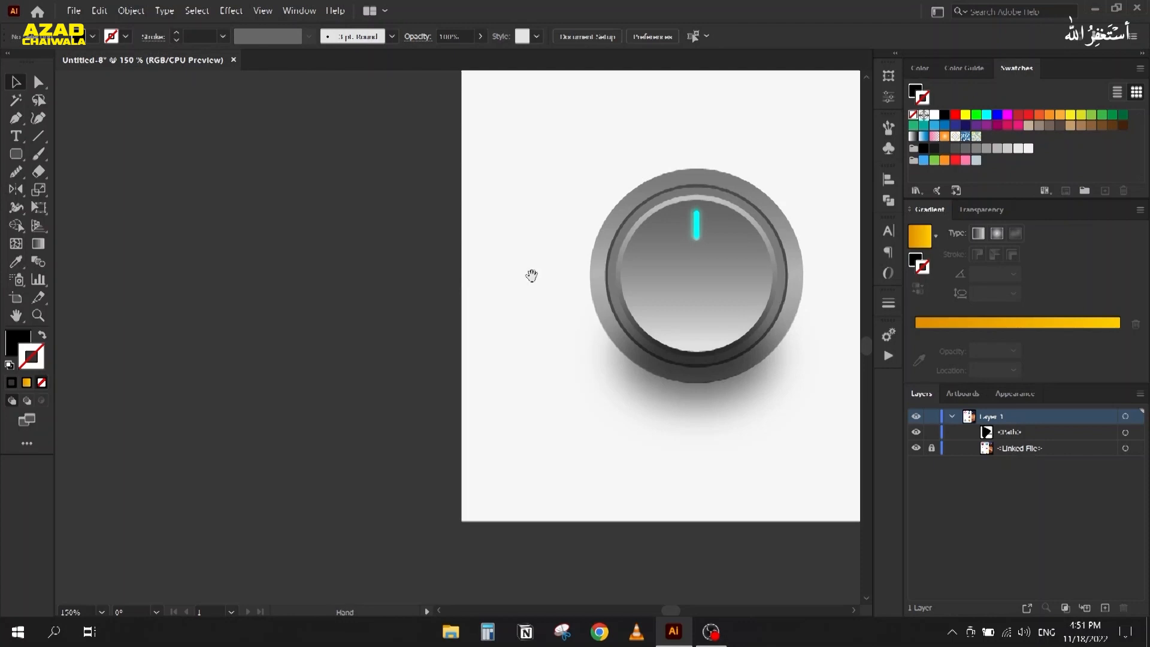
# Step: Draw a large square rectangle in the empty space left of the knob reference artboard
pyautogui.moveTo(531, 275); pyautogui.dragTo(504, 268)
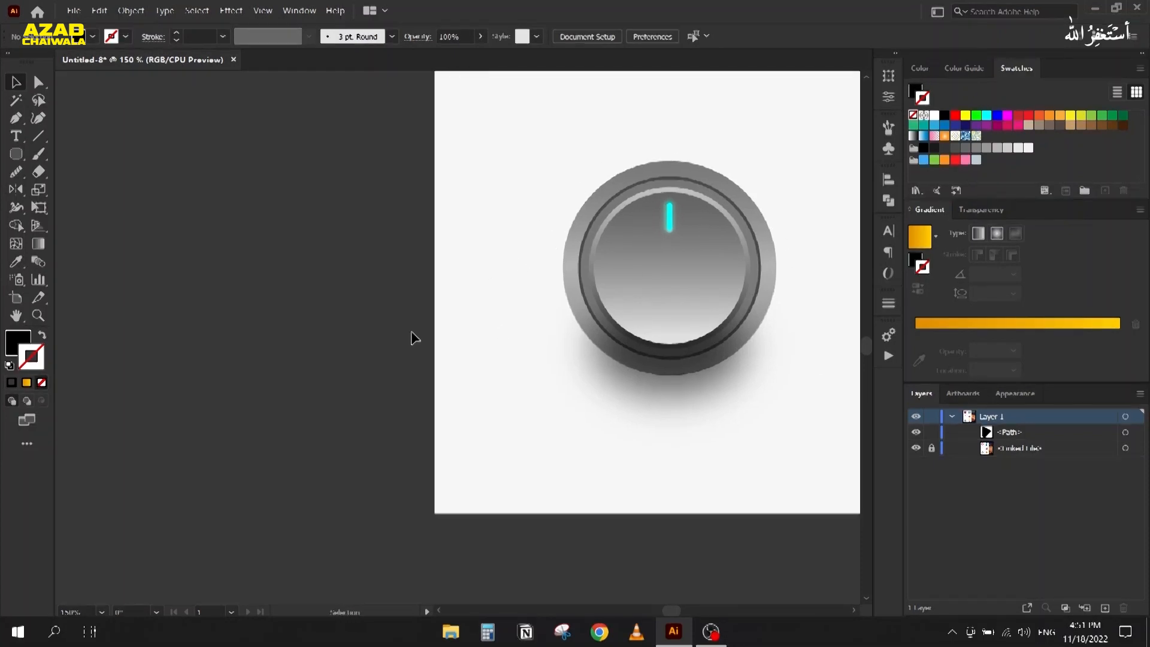
pyautogui.moveTo(363, 327); pyautogui.dragTo(544, 331)
pyautogui.scroll(-1, 544, 331)
pyautogui.click(21, 155)
pyautogui.click(90, 154)
pyautogui.moveTo(596, 145); pyautogui.dragTo(284, 455)
# Step: Fill the rectangle with the reference background's light grey and lock it
pyautogui.press('v')
pyautogui.press('i')
pyautogui.click(663, 188)
pyautogui.click(12, 84)
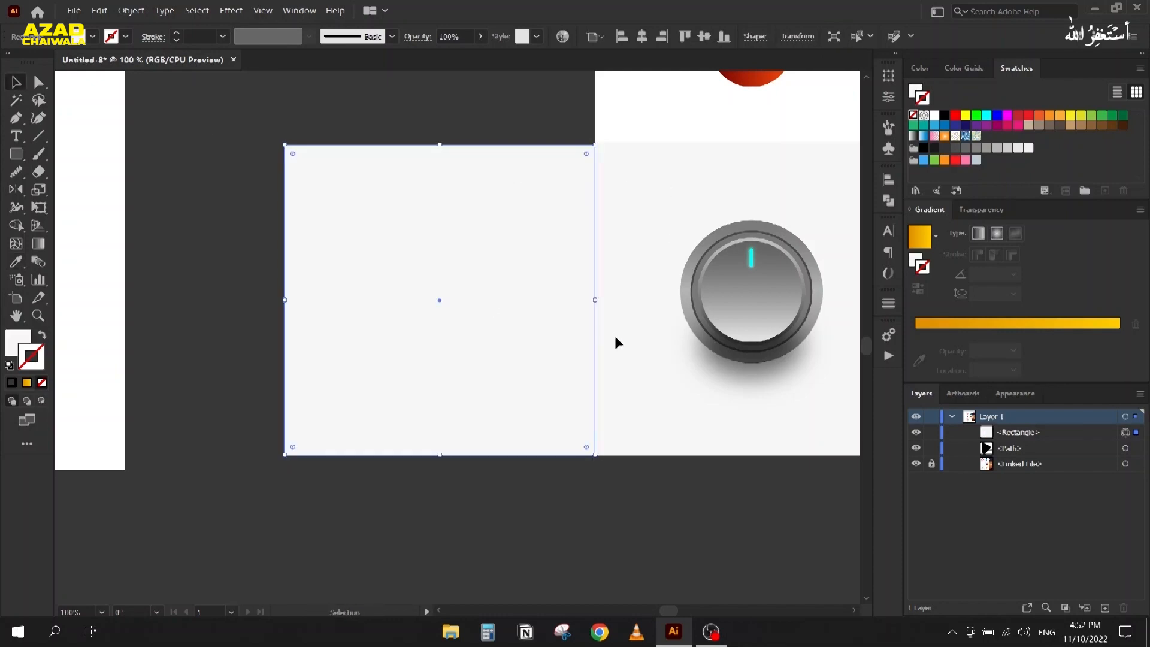
pyautogui.click(933, 433)
# Step: Draw a perfect circle on the left side of the locked rectangle
pyautogui.scroll(1, 553, 266)
pyautogui.moveTo(503, 301); pyautogui.dragTo(347, 278)
pyautogui.moveTo(261, 288); pyautogui.dragTo(272, 302)
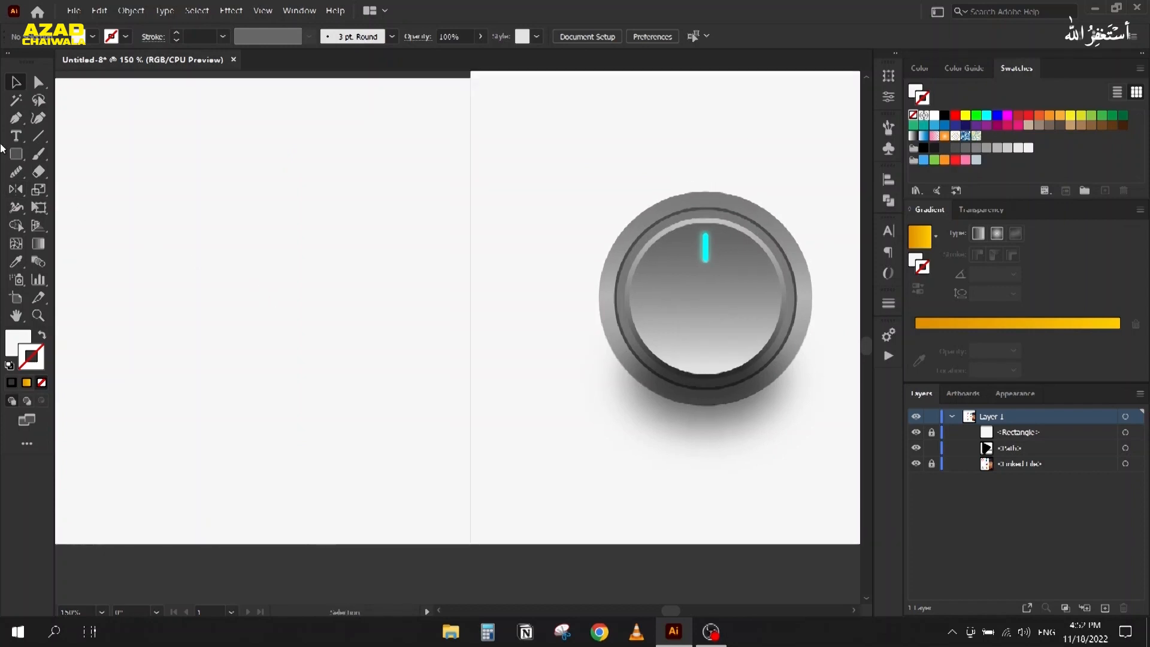
pyautogui.rightClick(15, 158)
pyautogui.click(70, 190)
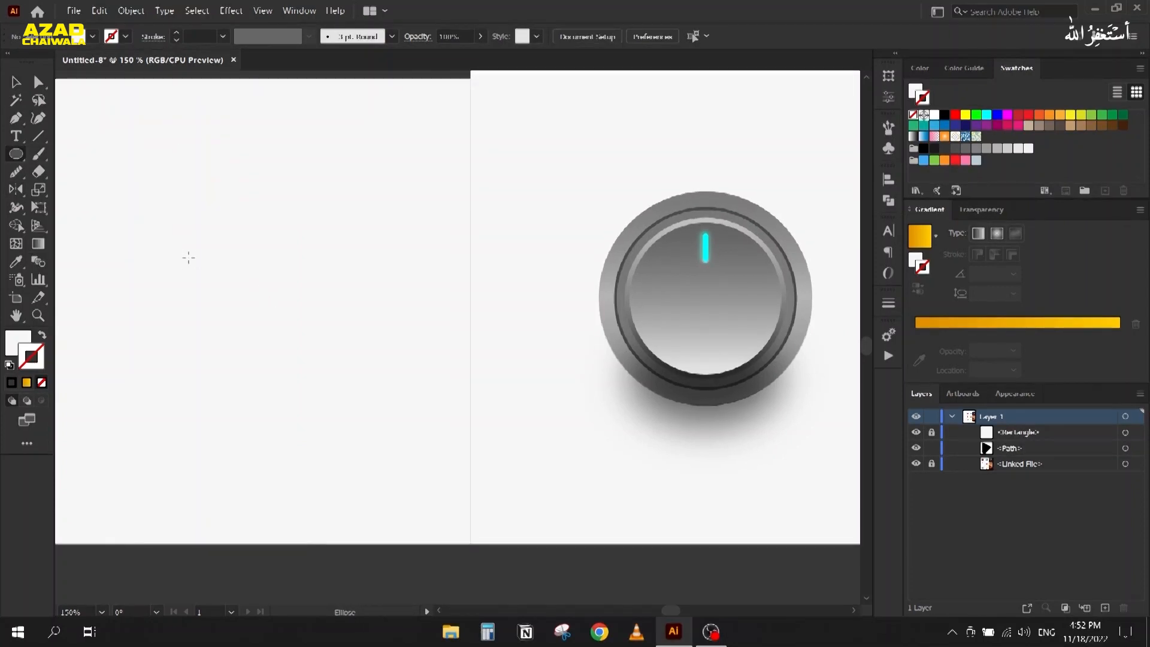
pyautogui.moveTo(149, 180); pyautogui.dragTo(357, 408)
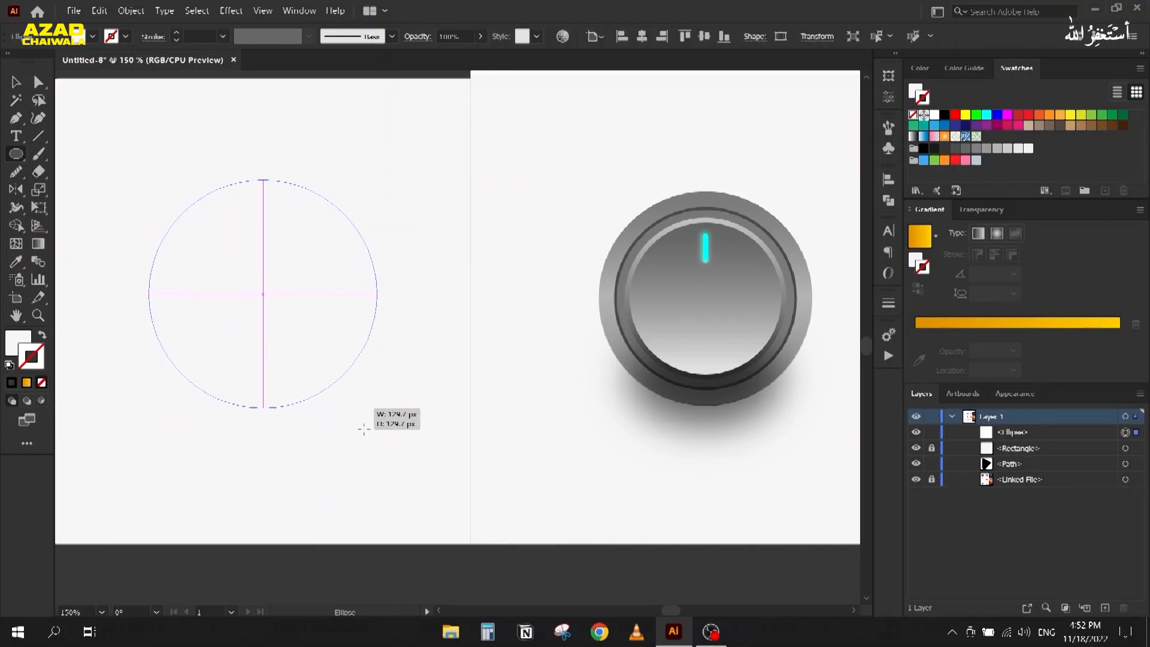
pyautogui.click(10, 343)
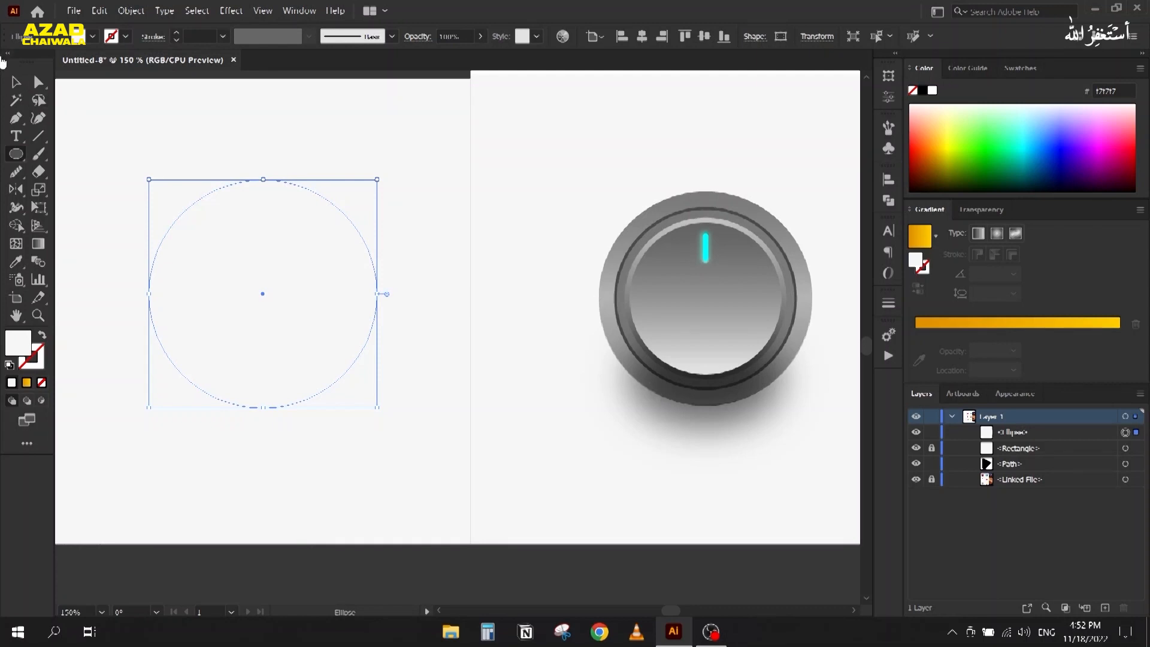
# Step: Apply the White, Black gradient preset to the circle, running top to bottom
pyautogui.press('v')
pyautogui.click(936, 236)
pyautogui.scroll(1, 818, 282)
pyautogui.click(817, 266)
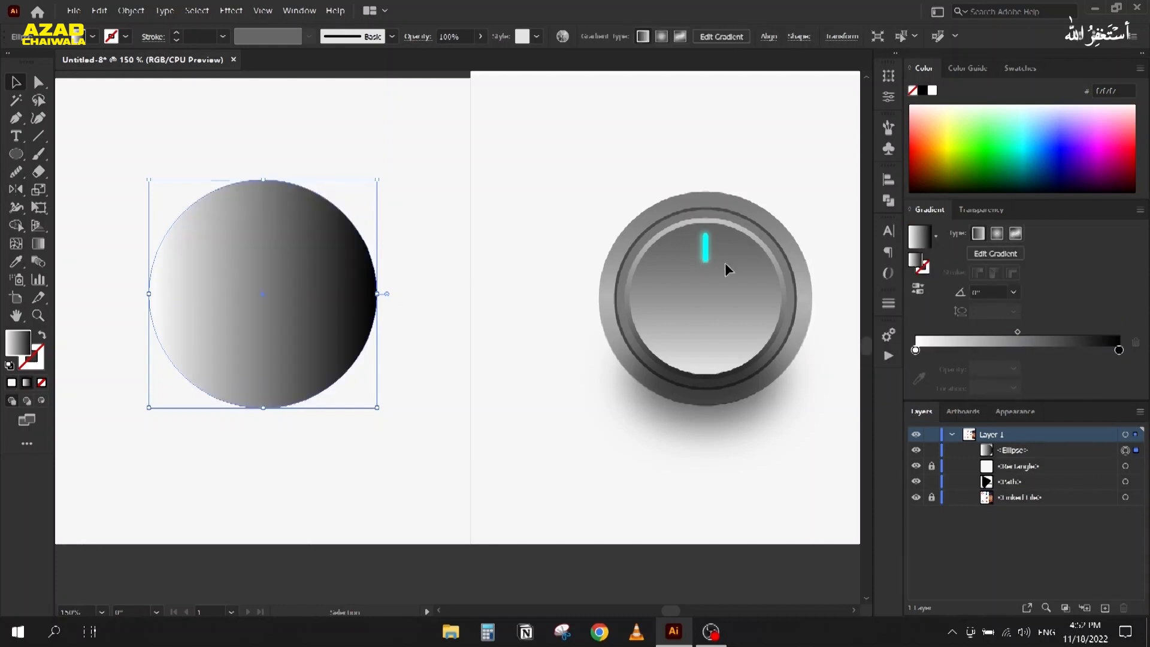
pyautogui.press('g')
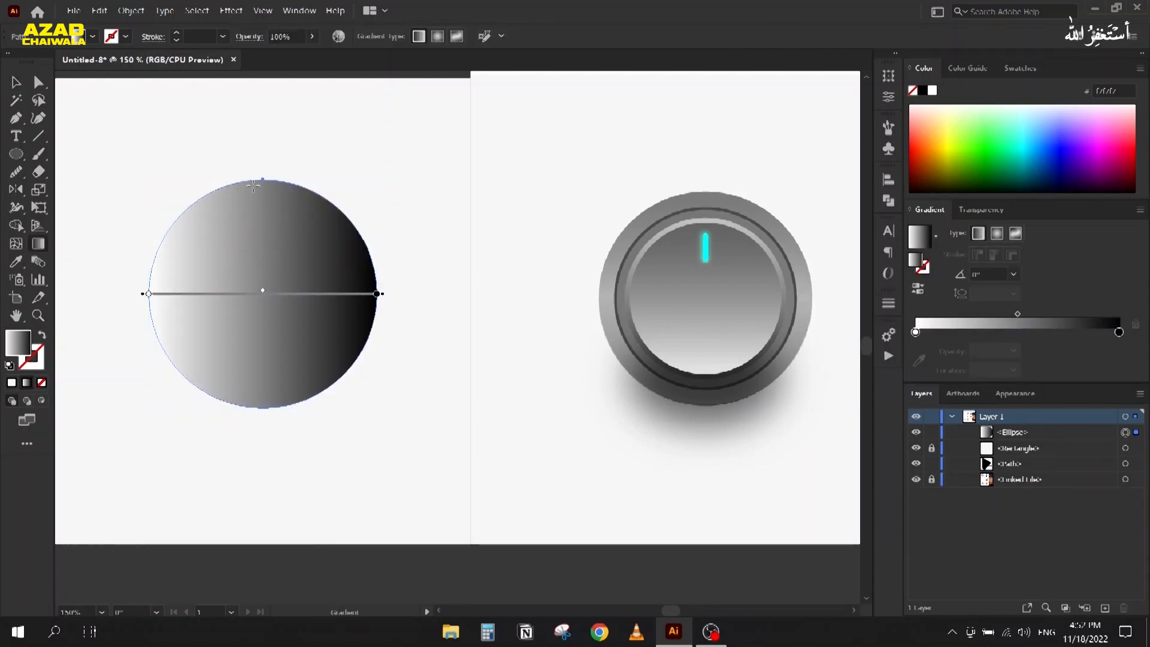
pyautogui.moveTo(259, 181); pyautogui.dragTo(262, 408)
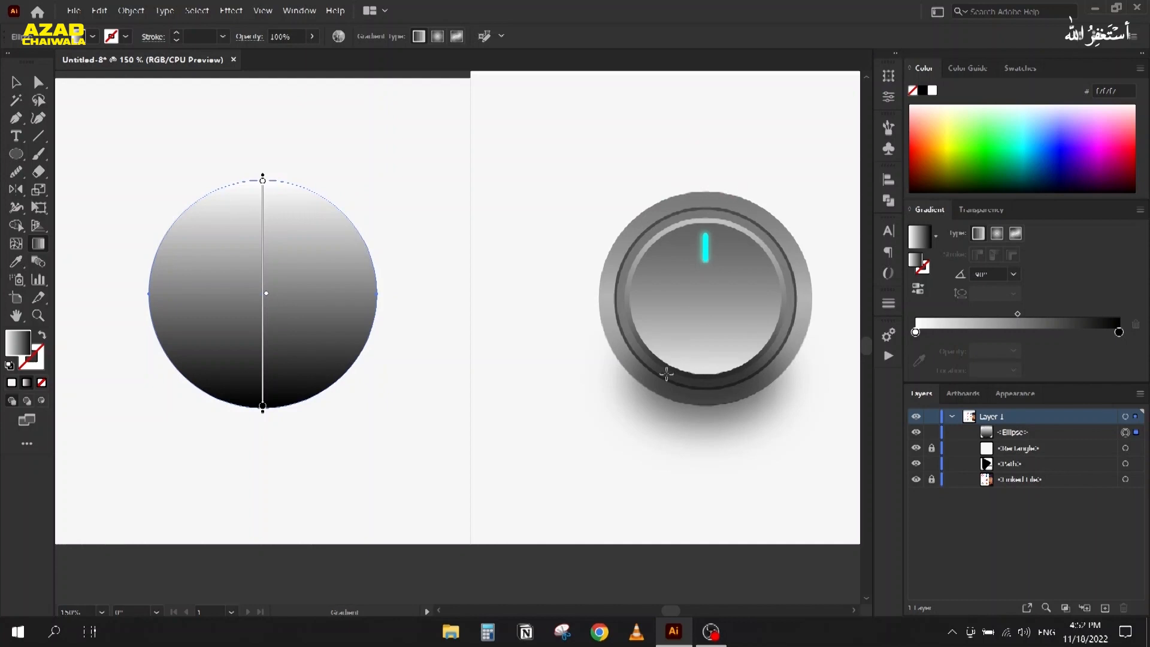
# Step: Sample the knob's upper grey, light rim grey and shadow grey into three gradient stops
pyautogui.click(915, 332)
pyautogui.click(920, 359)
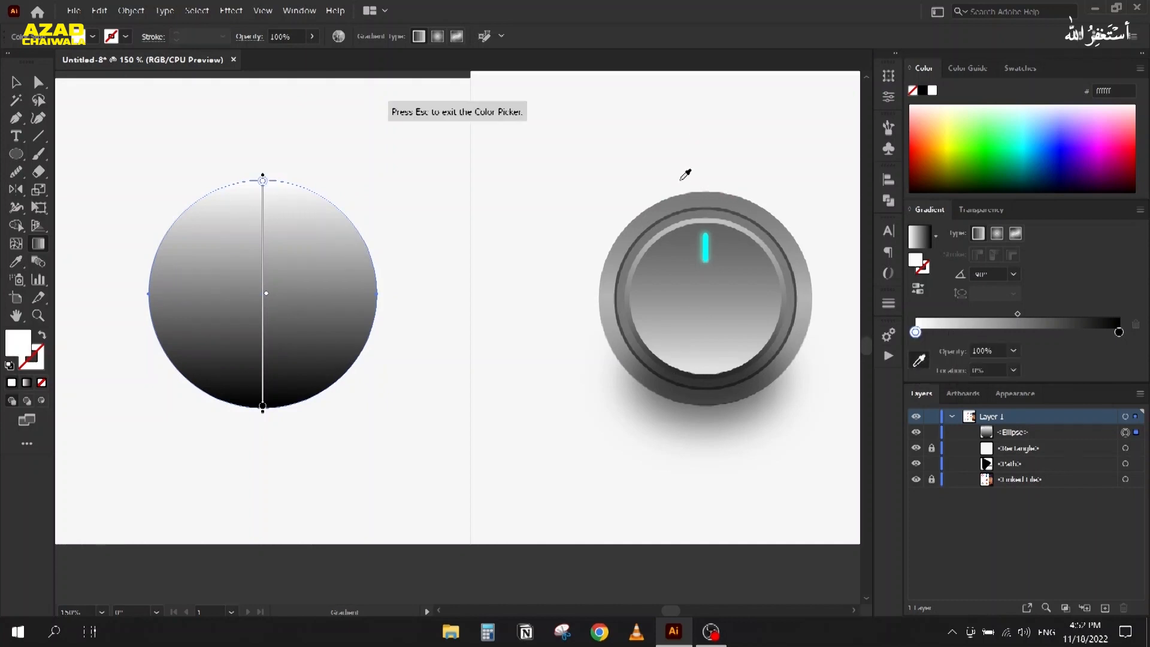
pyautogui.click(706, 200)
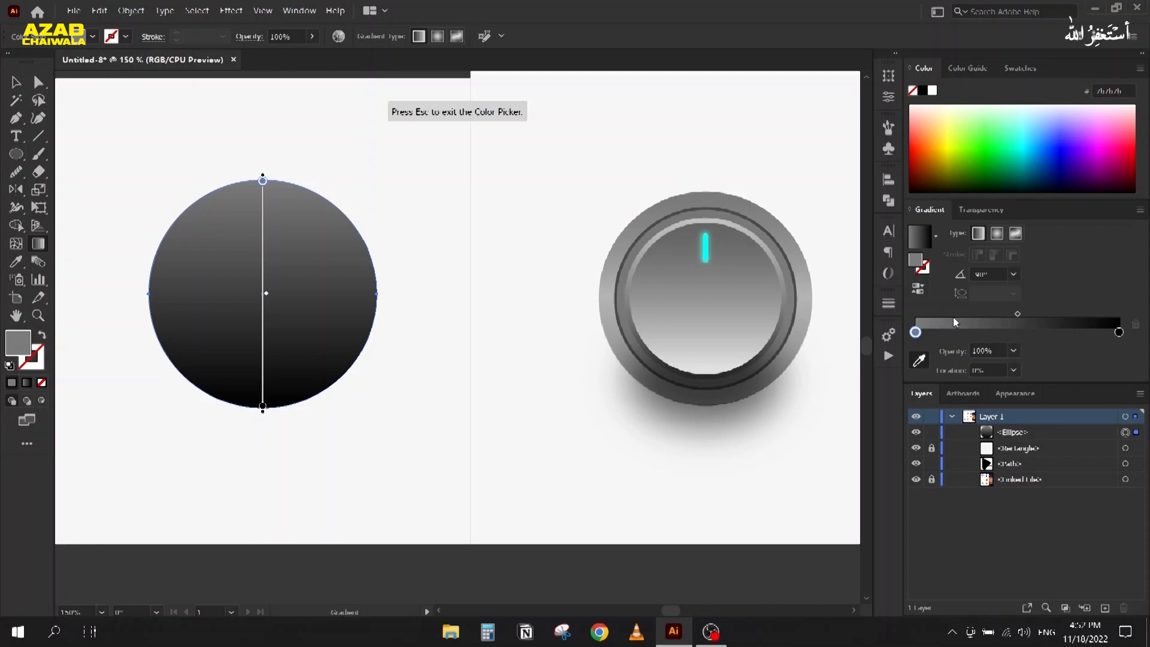
pyautogui.click(1017, 332)
pyautogui.click(616, 303)
pyautogui.click(1119, 332)
pyautogui.click(920, 359)
pyautogui.click(753, 417)
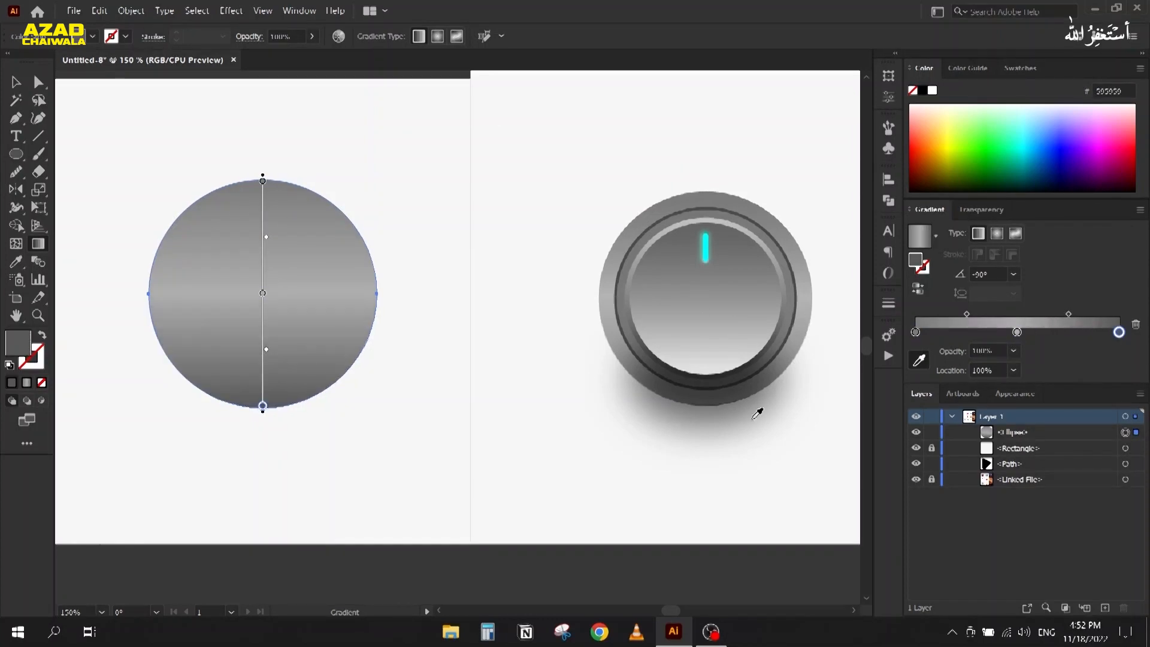
# Step: Copy the gradient circle and paste a duplicate in front
pyautogui.click(16, 82)
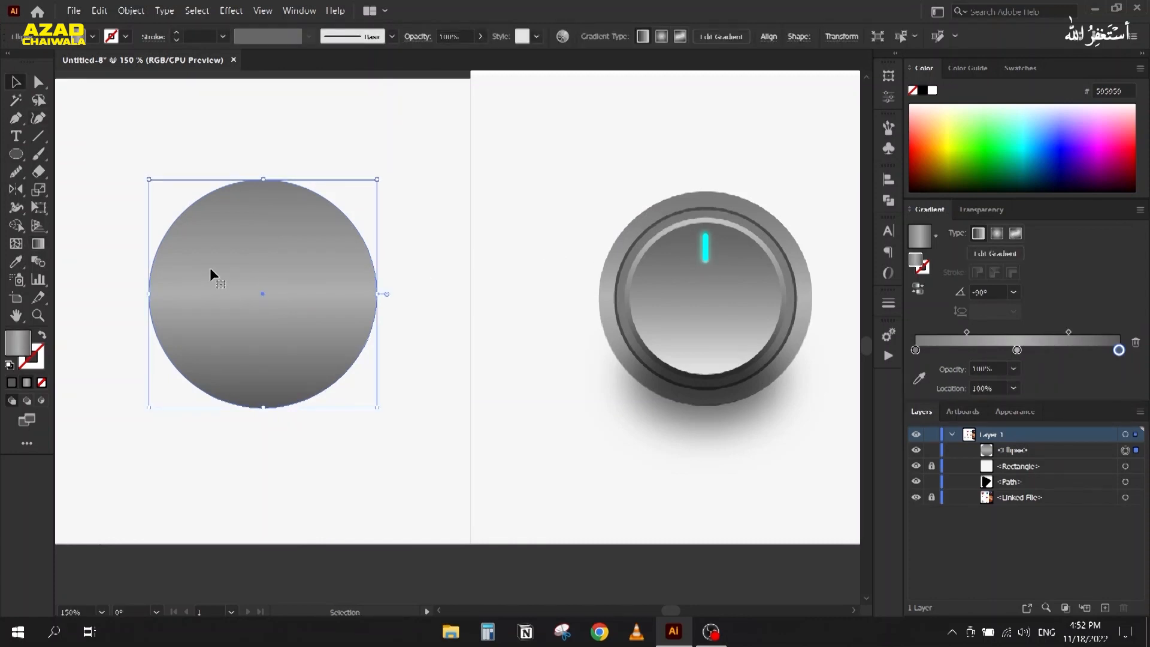
pyautogui.press('a')
pyautogui.press('v')
pyautogui.hotkey('ctrl', 'c')
pyautogui.hotkey('ctrl', 'f')
# Step: Shrink the front copy around its centre and fill it with the knob's dark ring grey
pyautogui.moveTo(147, 180); pyautogui.dragTo(170, 201)
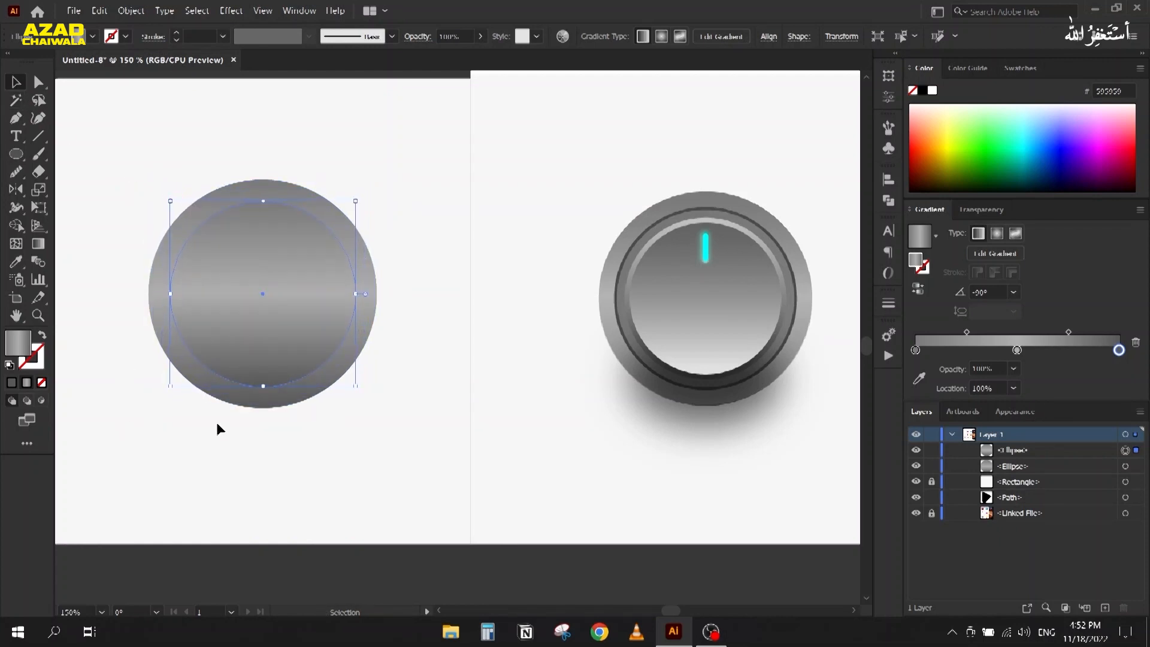
pyautogui.press('i')
pyautogui.click(651, 228)
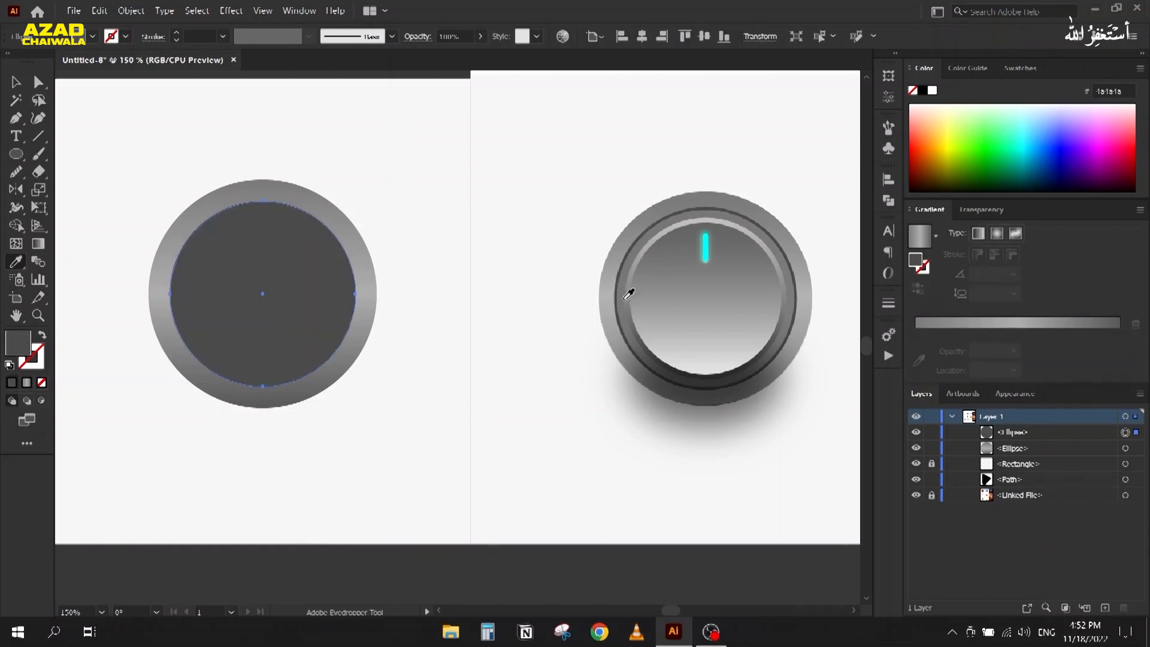
# Step: Paste a slightly smaller copy in front with the outer circle's gradient, running top to bottom
pyautogui.hotkey('ctrl', 'c')
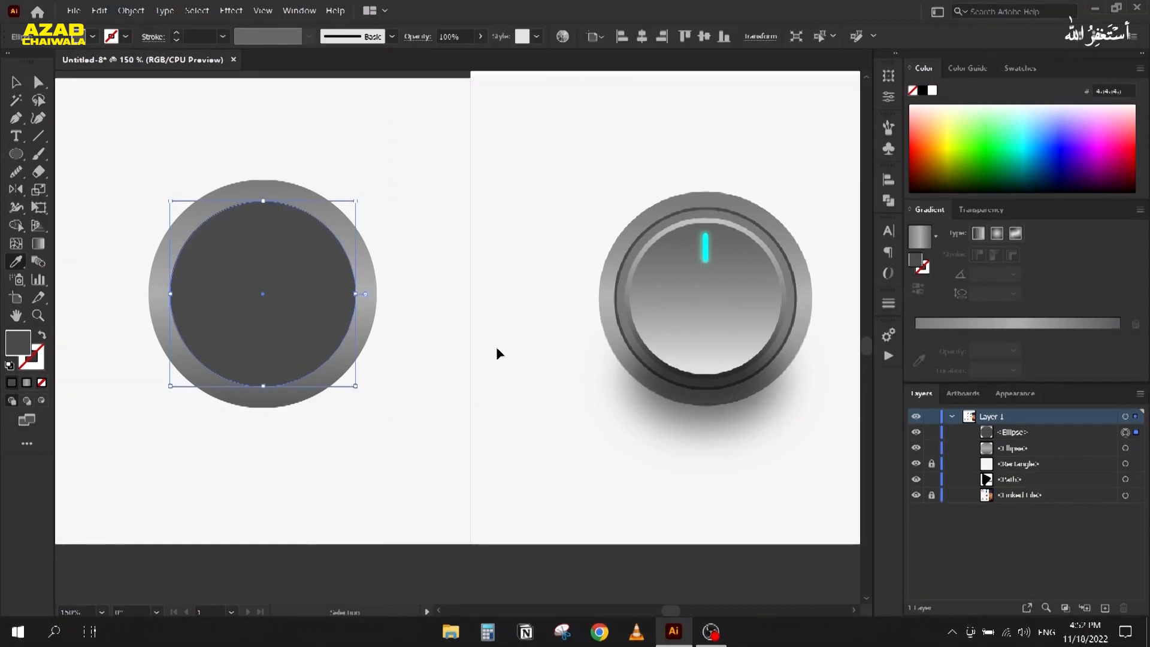
pyautogui.hotkey('ctrl', 'f')
pyautogui.click(14, 82)
pyautogui.moveTo(167, 198); pyautogui.dragTo(175, 205)
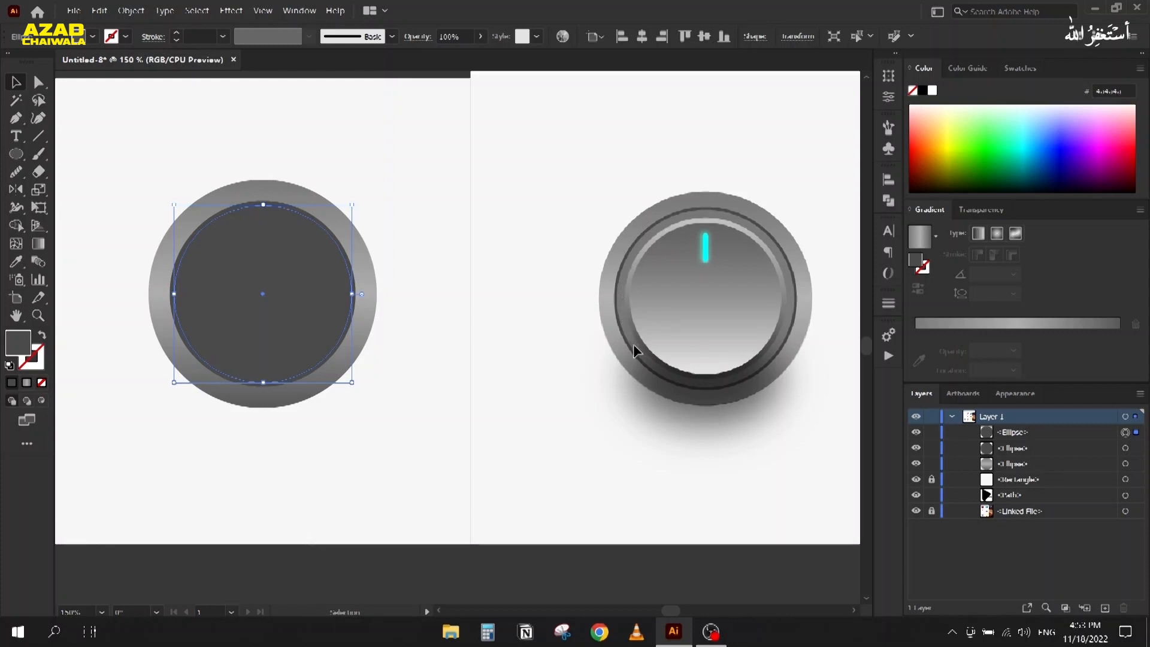
pyautogui.press('i')
pyautogui.click(287, 187)
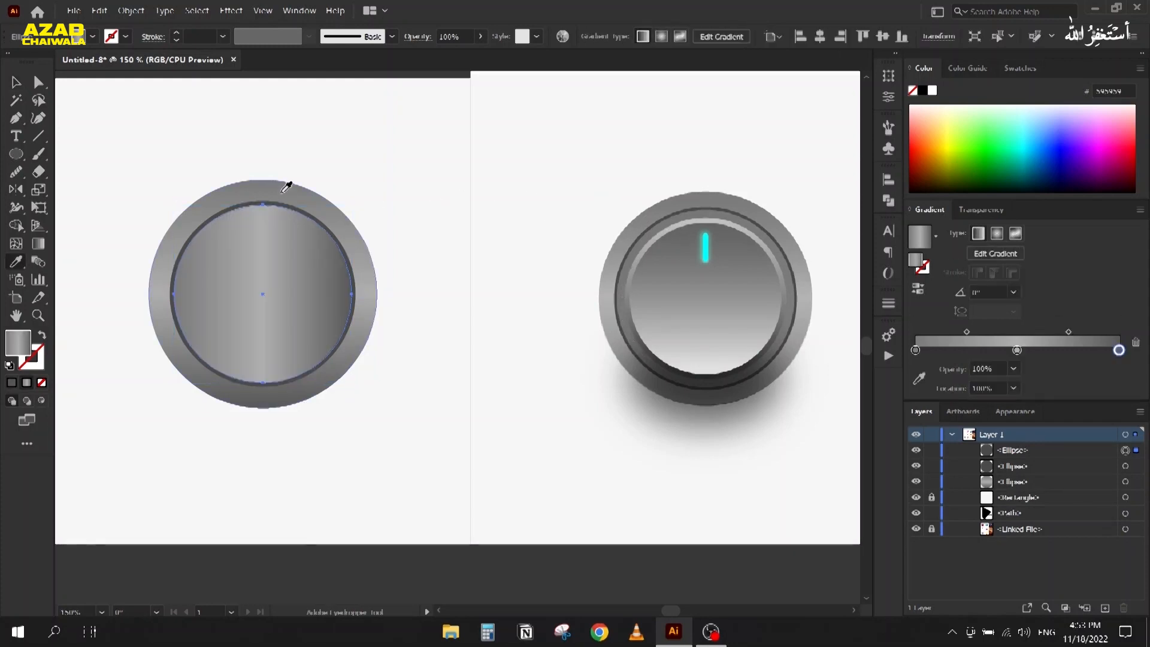
pyautogui.press('f')
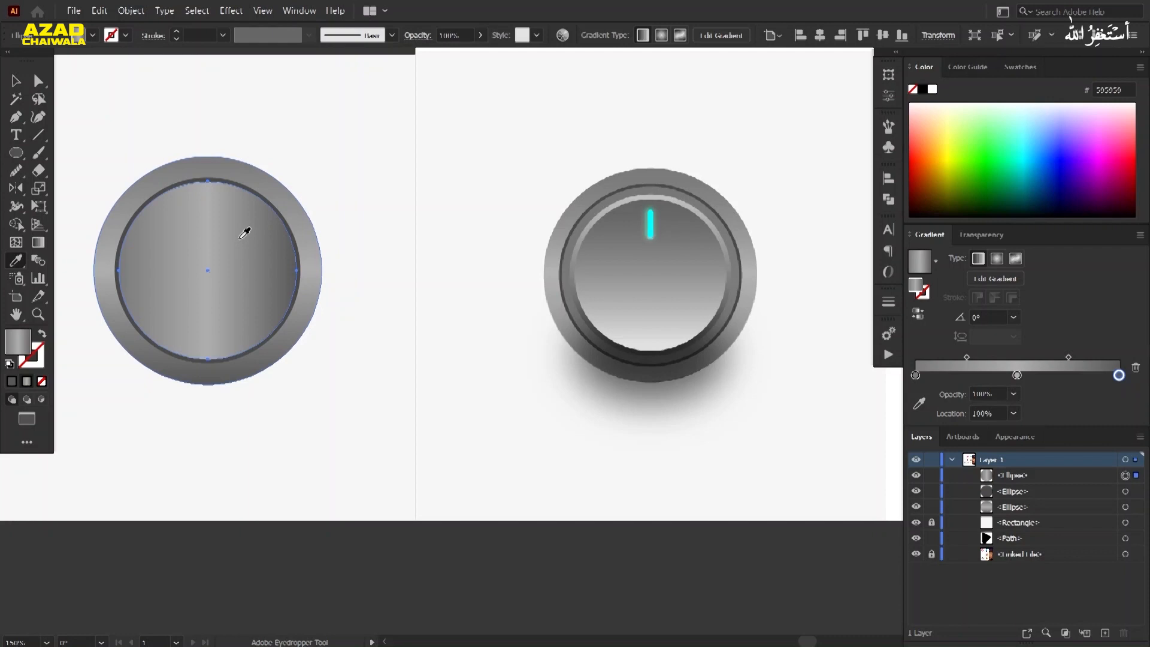
pyautogui.press('f')
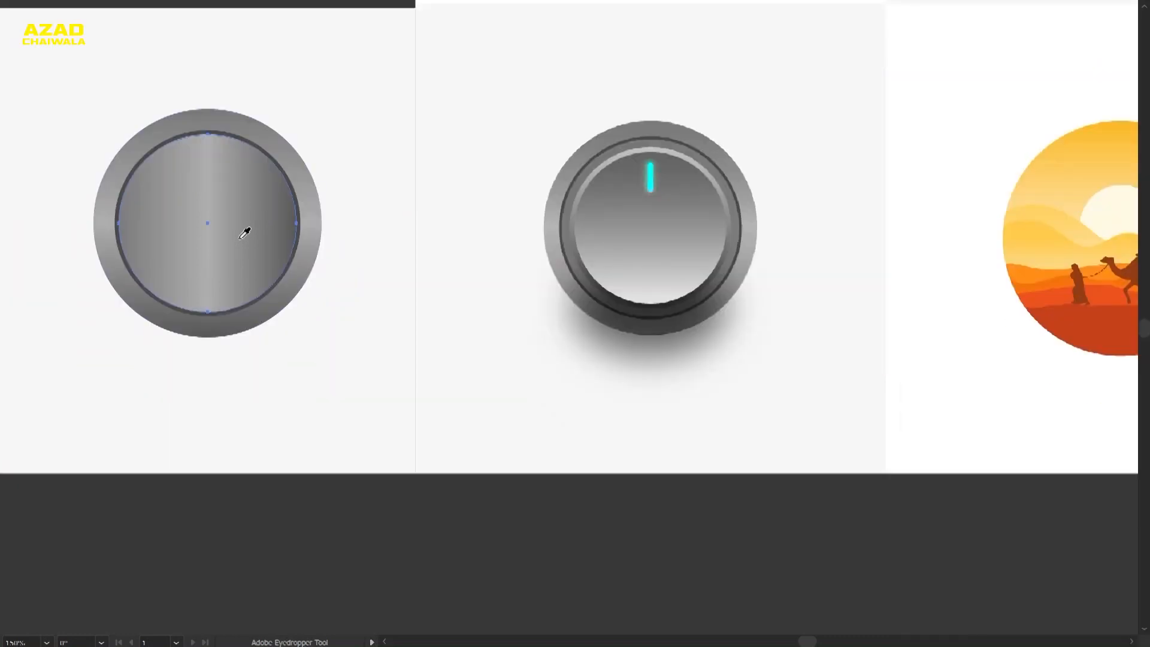
pyautogui.press('f')
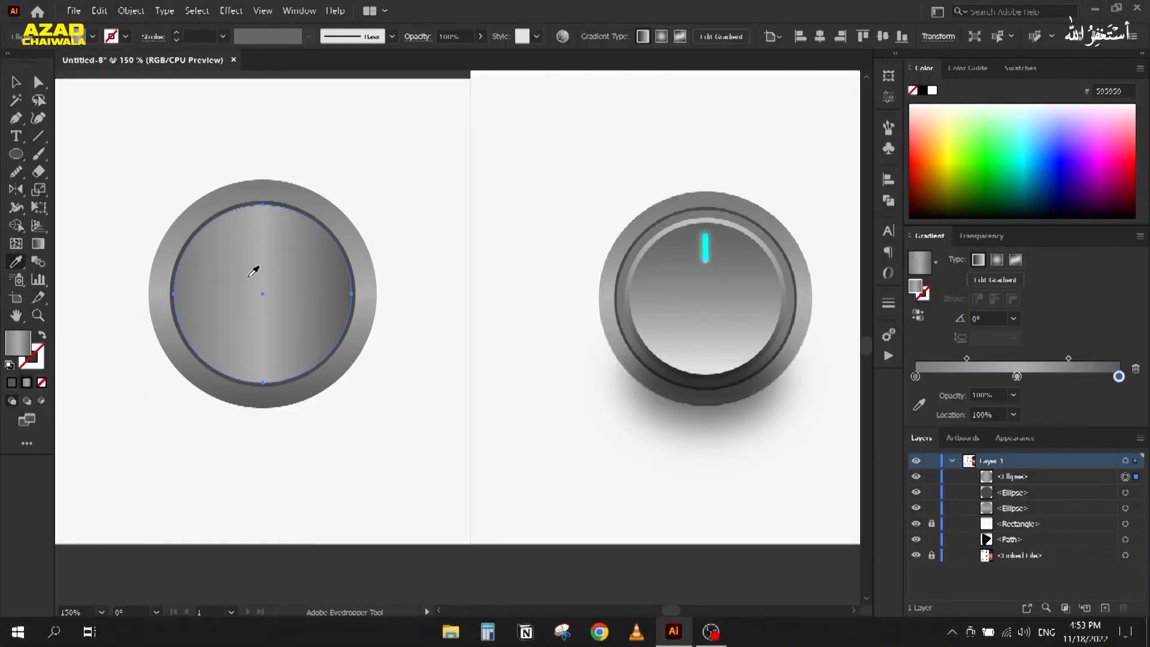
pyautogui.press('g')
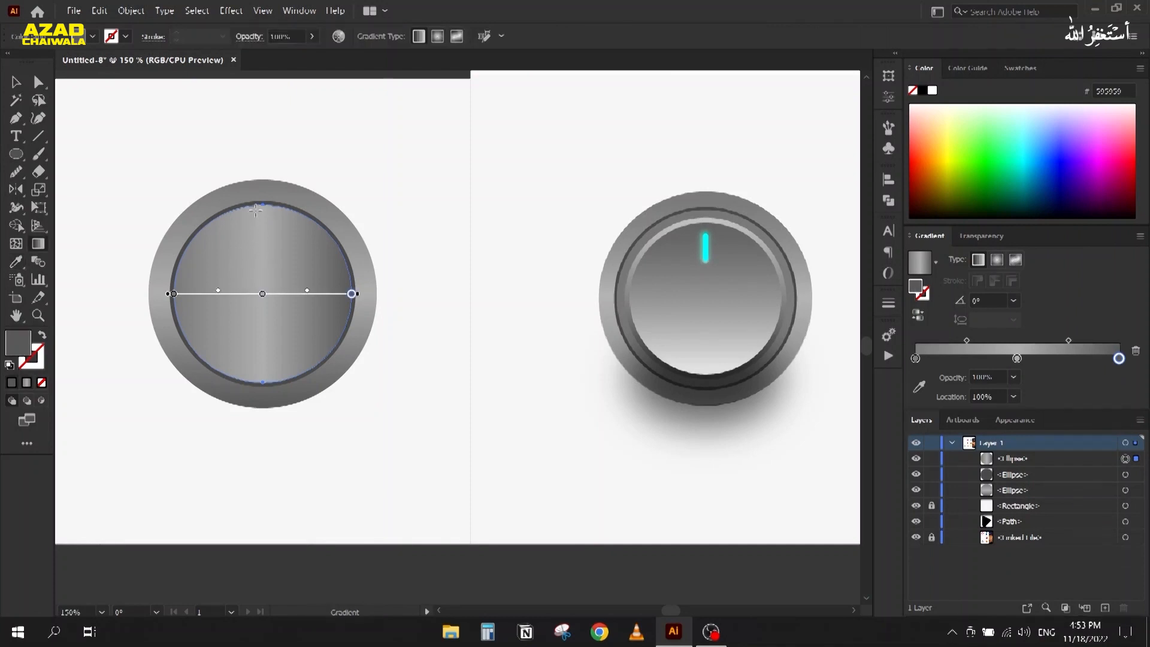
pyautogui.moveTo(263, 201); pyautogui.dragTo(263, 384)
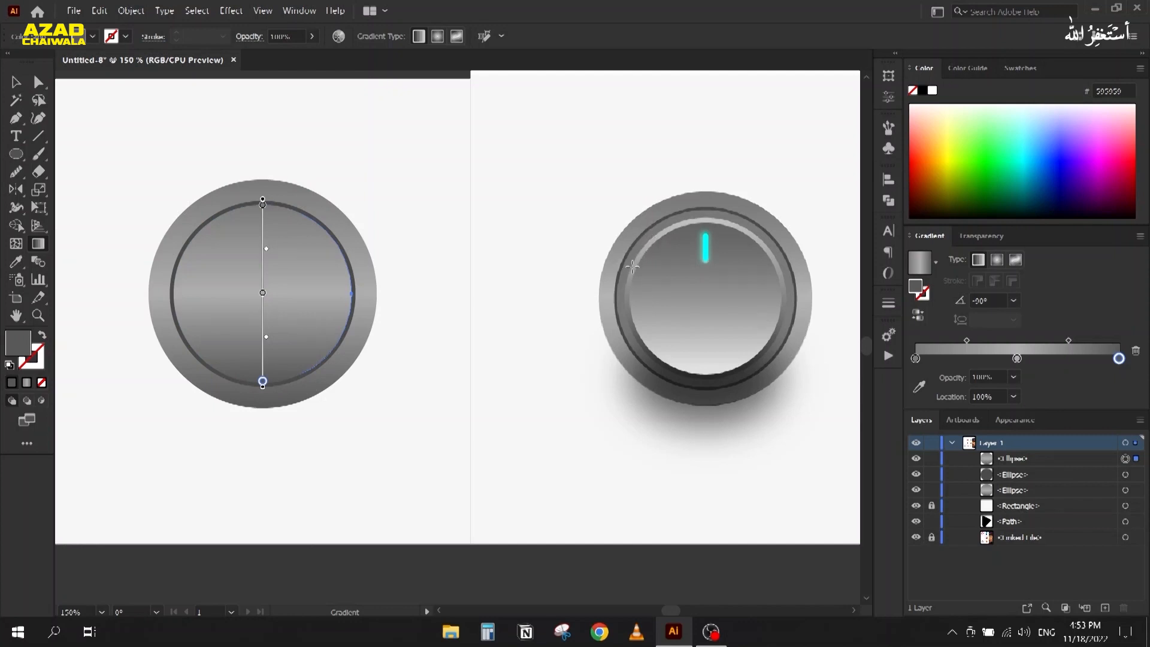
pyautogui.click(16, 82)
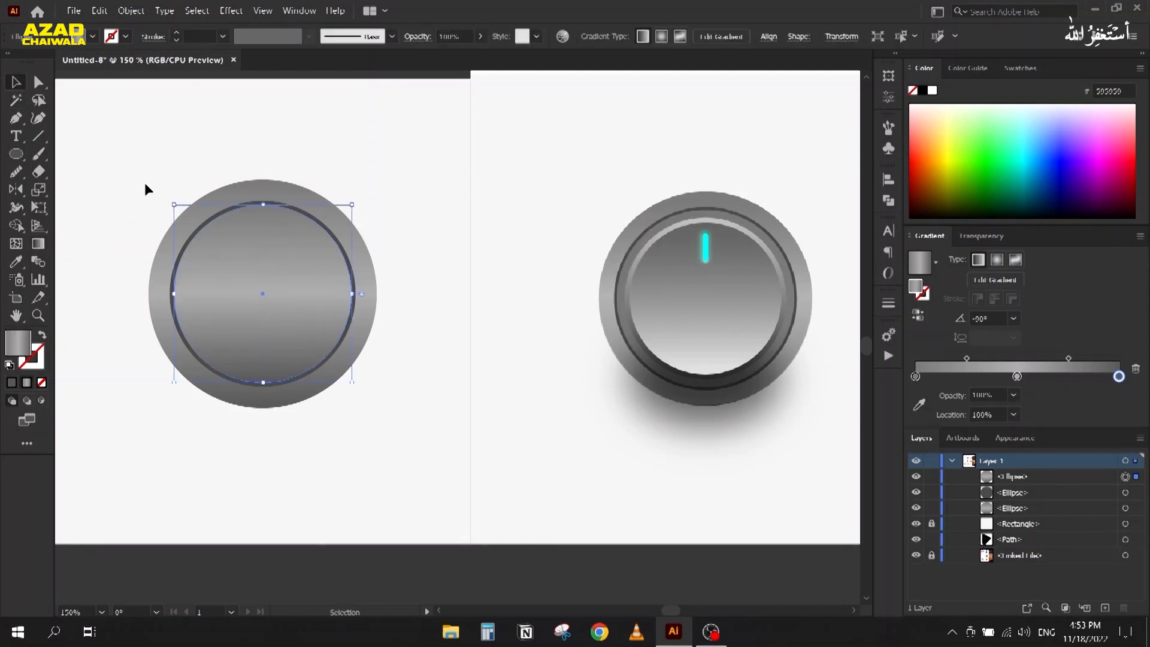
# Step: Paste a smaller copy in front, drop its middle stop, and resample light top and dark bottom greys
pyautogui.hotkey('ctrl', 'c')
pyautogui.hotkey('ctrl', 'f')
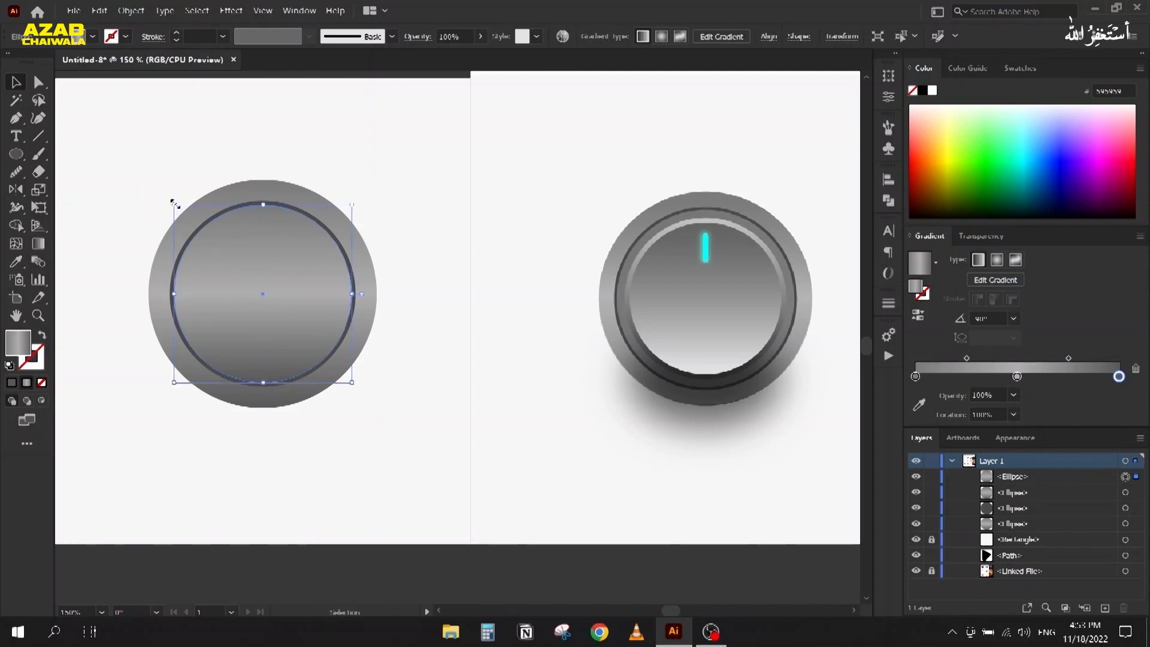
pyautogui.moveTo(173, 202); pyautogui.dragTo(186, 215)
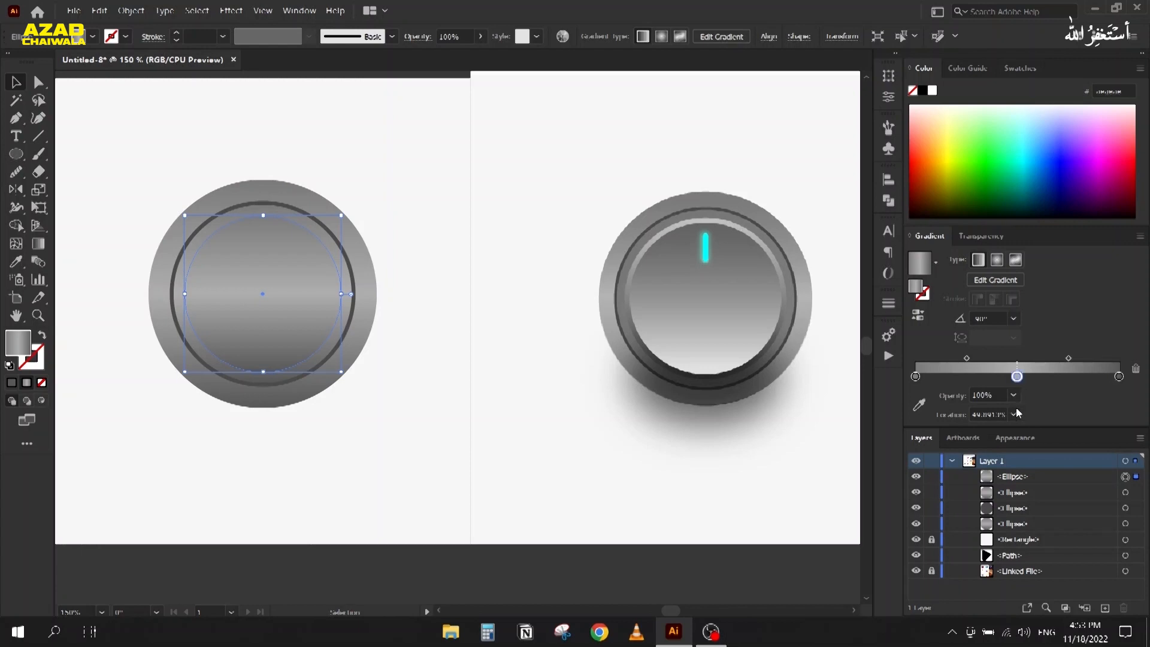
pyautogui.moveTo(1017, 377); pyautogui.dragTo(307, 286)
pyautogui.press('g')
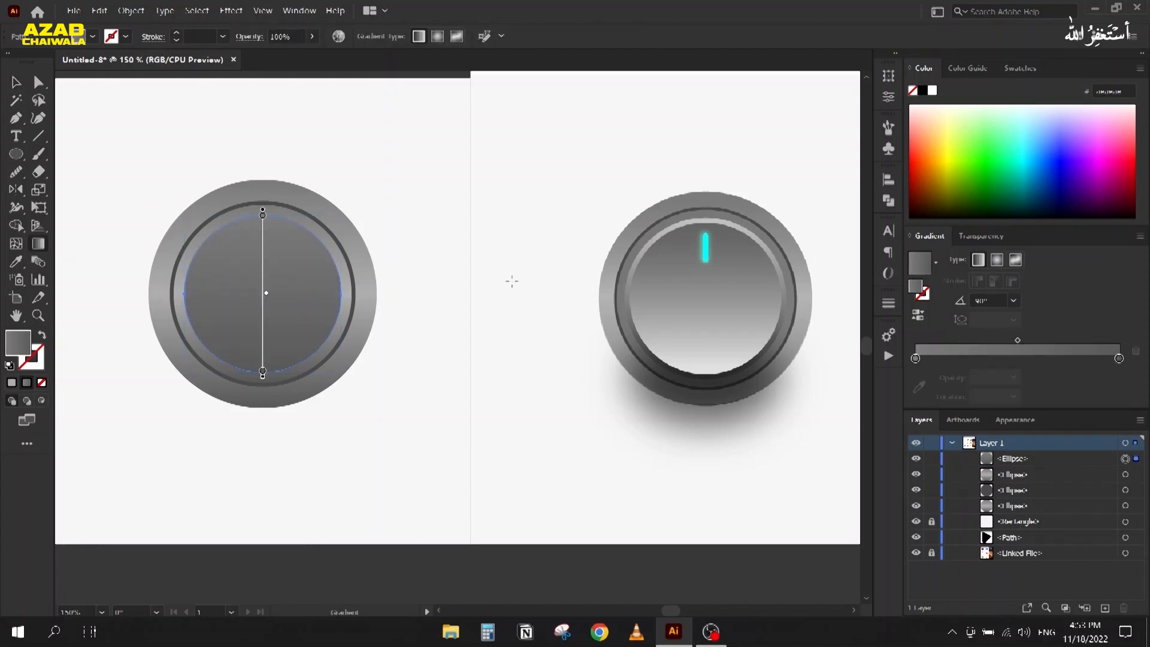
pyautogui.click(916, 358)
pyautogui.click(920, 386)
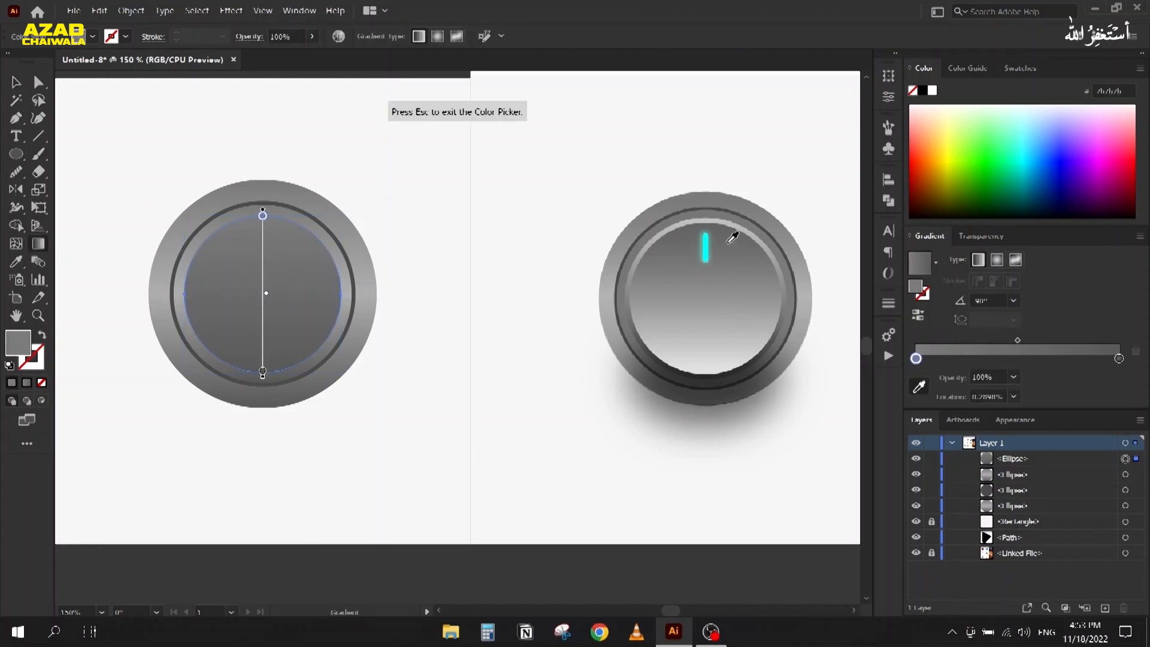
pyautogui.click(747, 247)
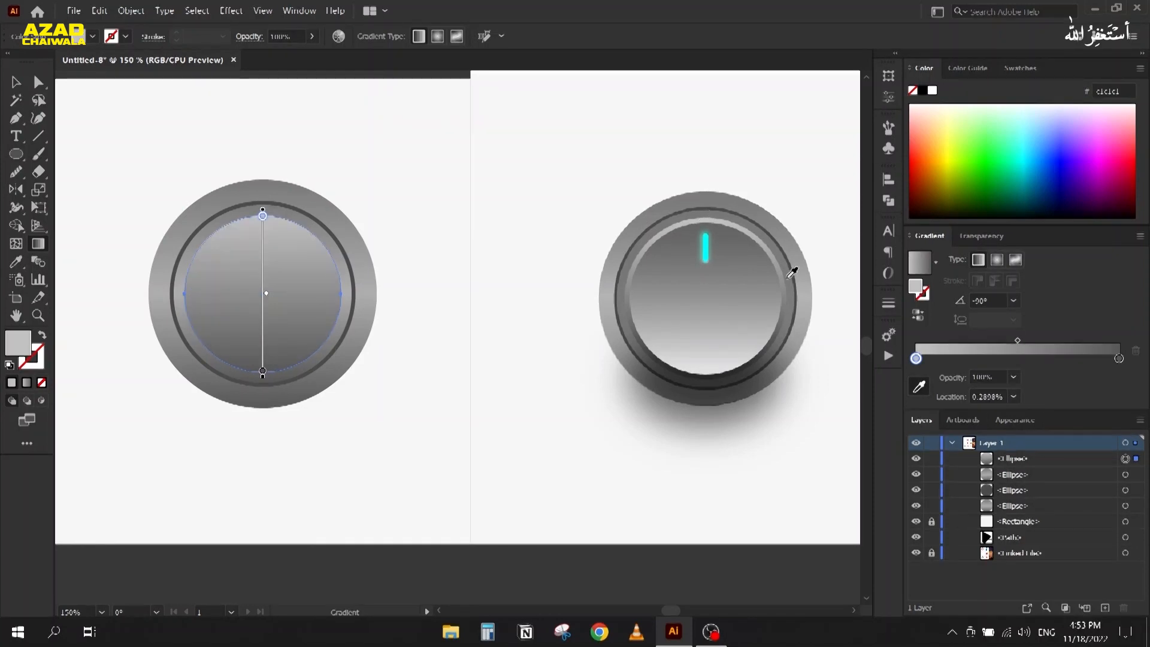
pyautogui.click(1119, 359)
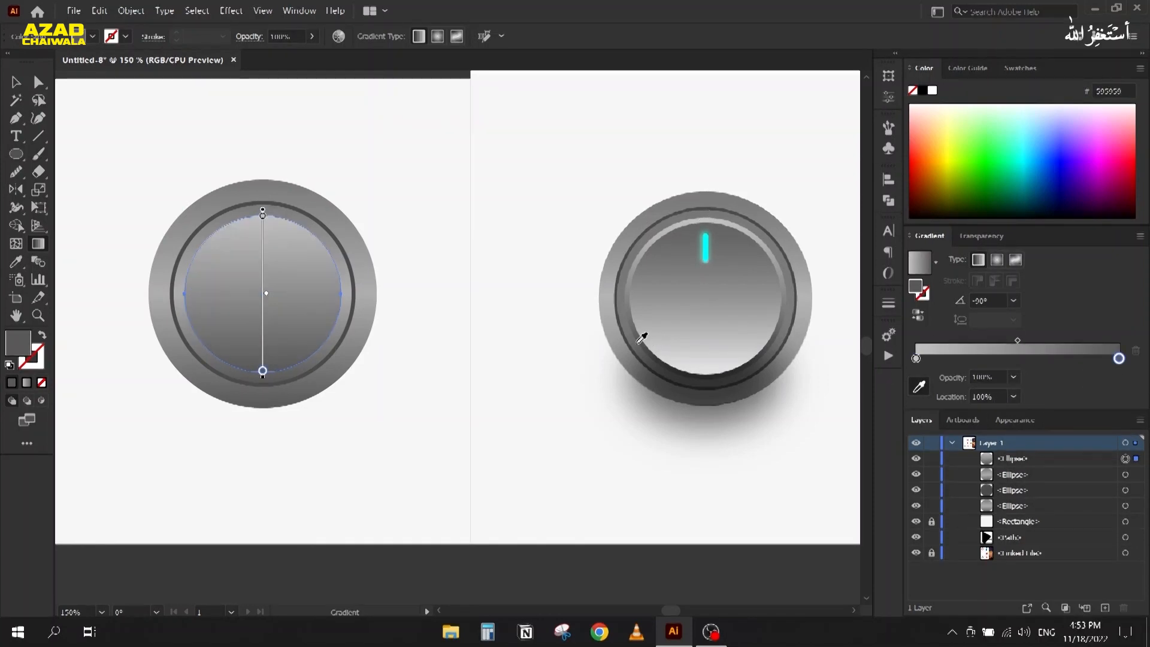
pyautogui.click(617, 366)
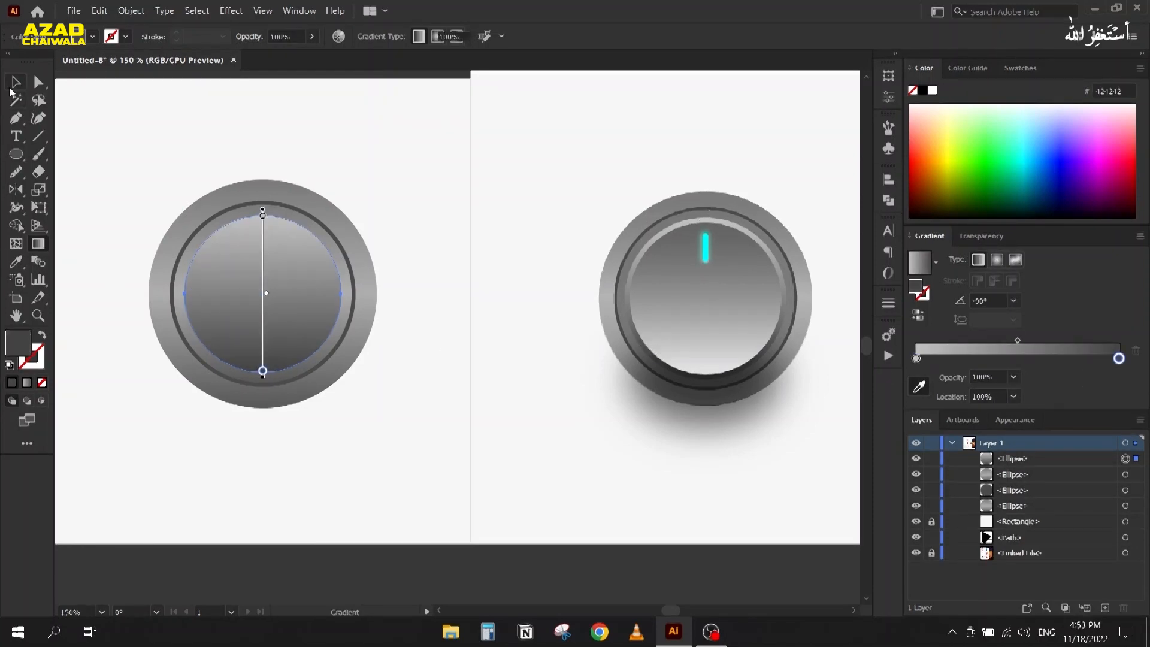
pyautogui.click(14, 83)
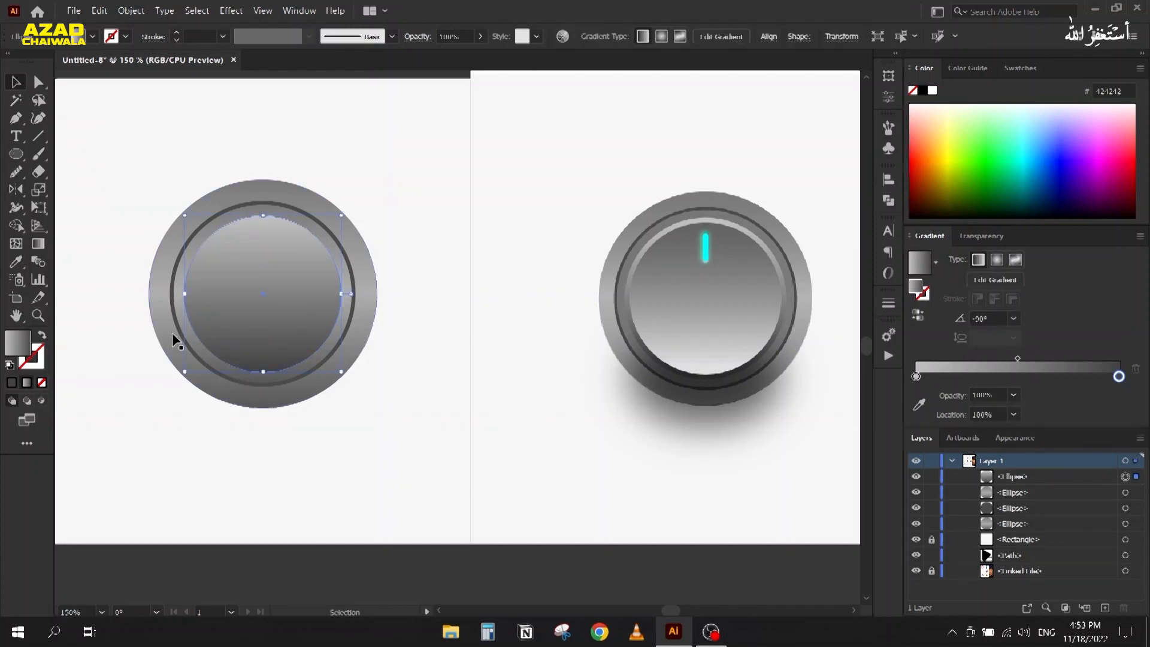
# Step: Paste a further-shrunk copy in front and reverse its gradient so it darkens at top
pyautogui.hotkey('ctrl', 'c')
pyautogui.hotkey('ctrl', 'f')
pyautogui.moveTo(185, 216); pyautogui.dragTo(179, 226)
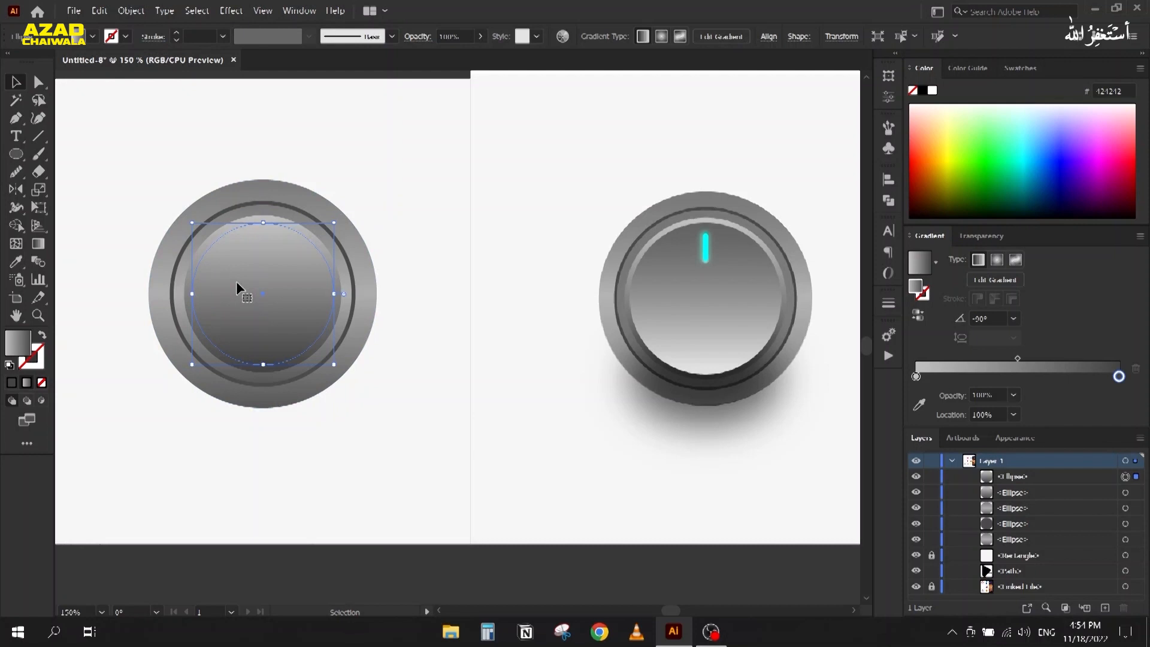
pyautogui.click(916, 316)
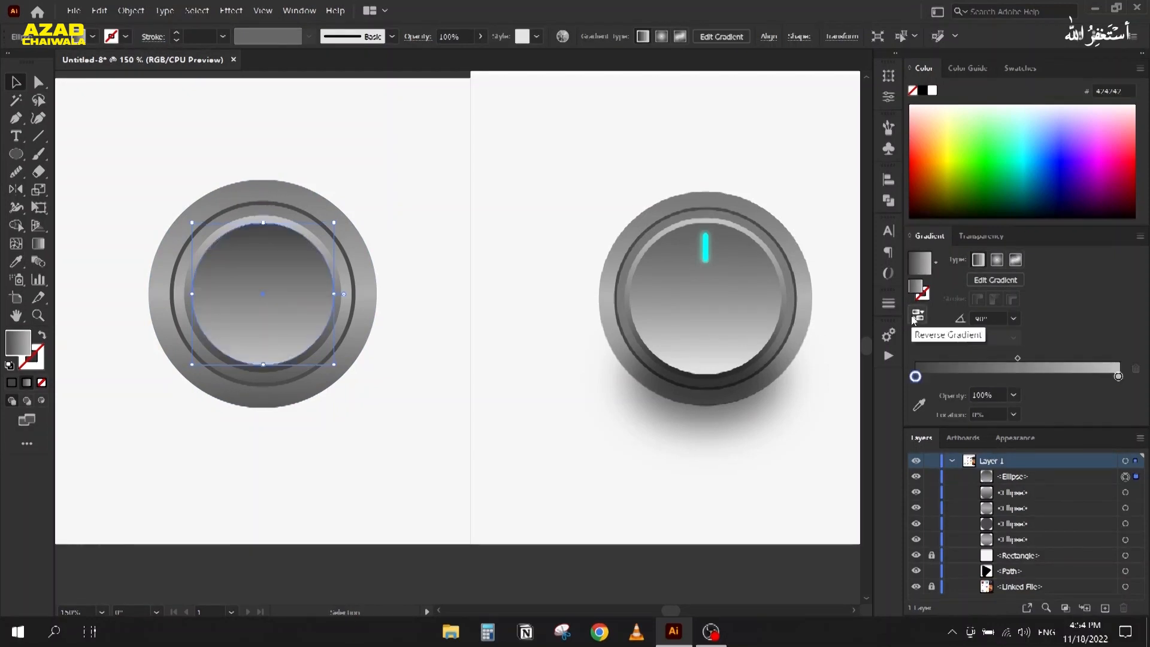
pyautogui.click(409, 441)
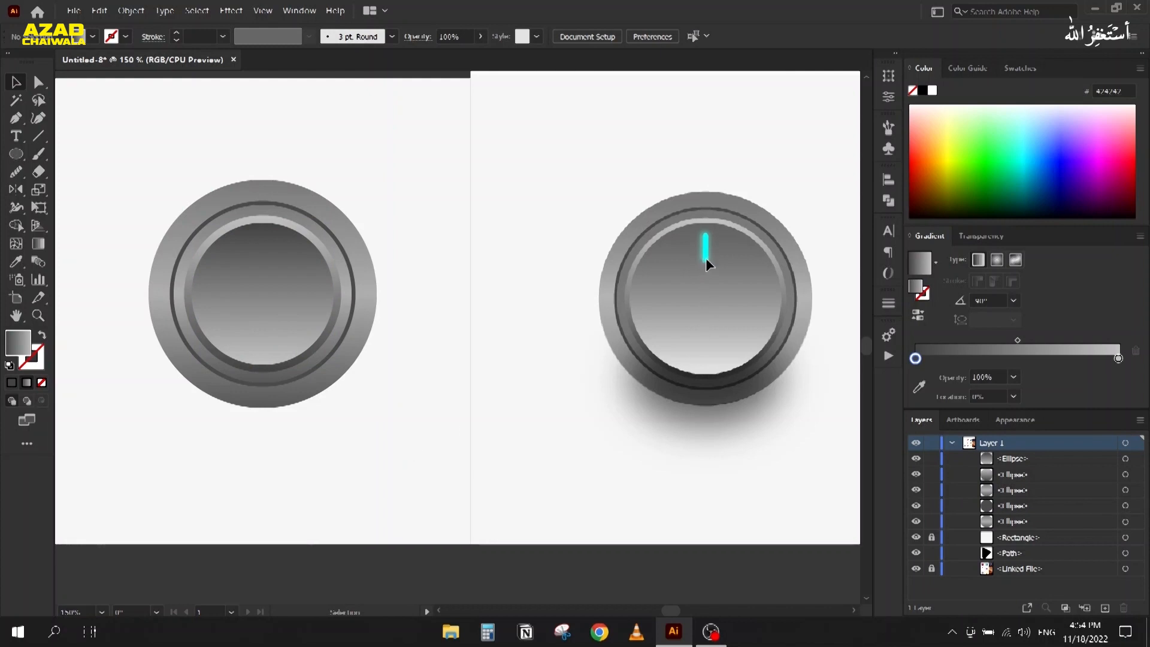
# Step: Draw a tall rounded-rectangle pill near the top of the inner disc
pyautogui.scroll(5, 706, 258)
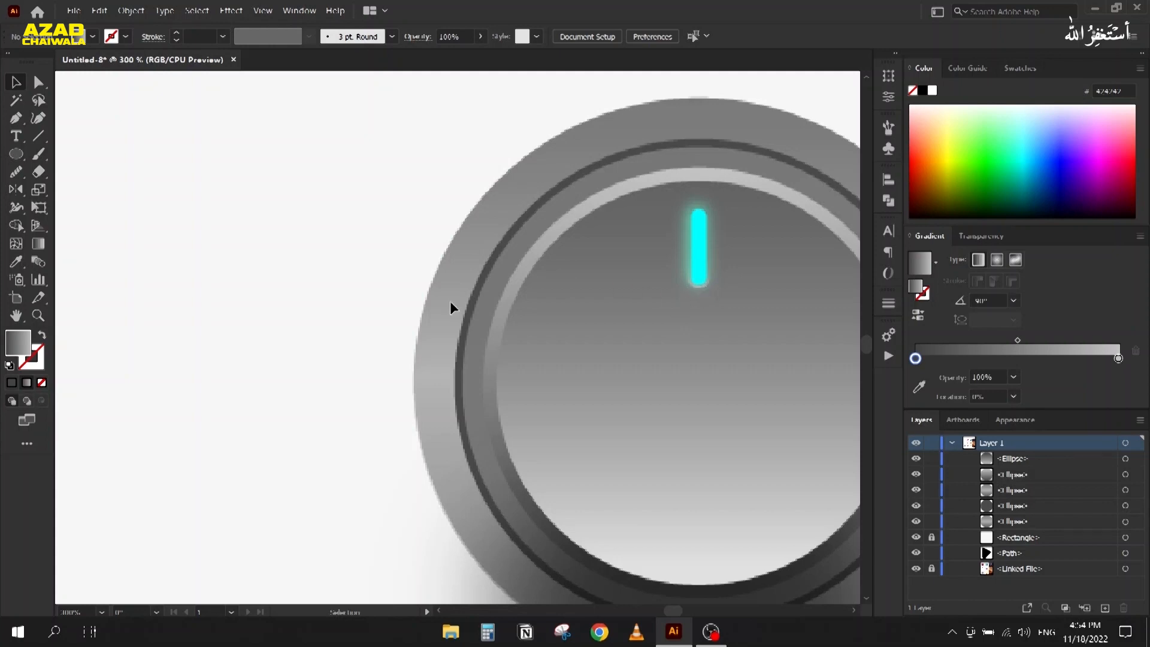
pyautogui.scroll(-2, 453, 305)
pyautogui.moveTo(315, 370); pyautogui.dragTo(641, 316)
pyautogui.moveTo(16, 155); pyautogui.dragTo(65, 171)
pyautogui.scroll(3, 311, 200)
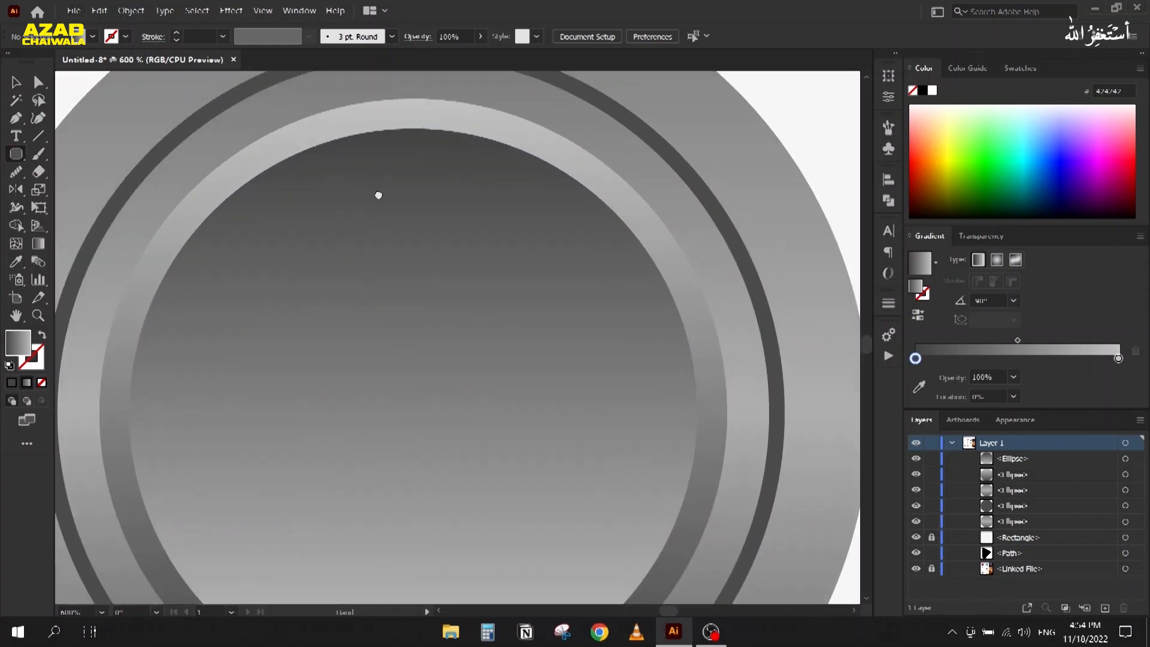
pyautogui.moveTo(408, 157); pyautogui.dragTo(433, 261)
pyautogui.press('v')
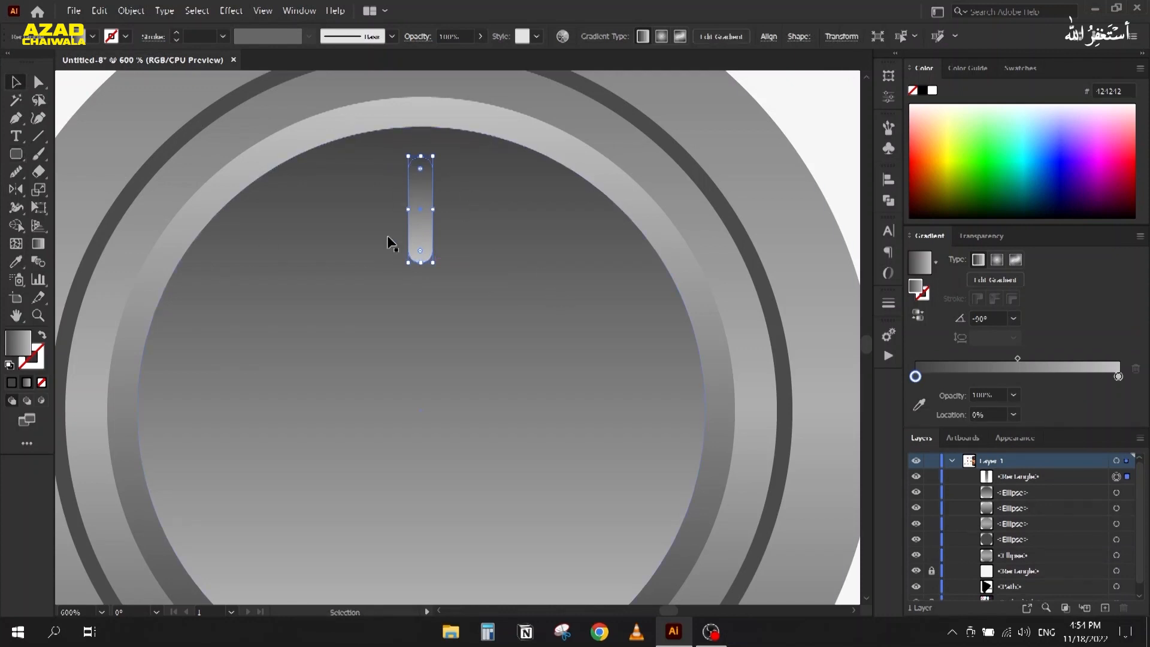
# Step: Centre the pill horizontally on the inner disc, using the disc as key object
pyautogui.keyDown('shift'); pyautogui.click(314, 225); pyautogui.keyUp('shift')
pyautogui.click(314, 224)
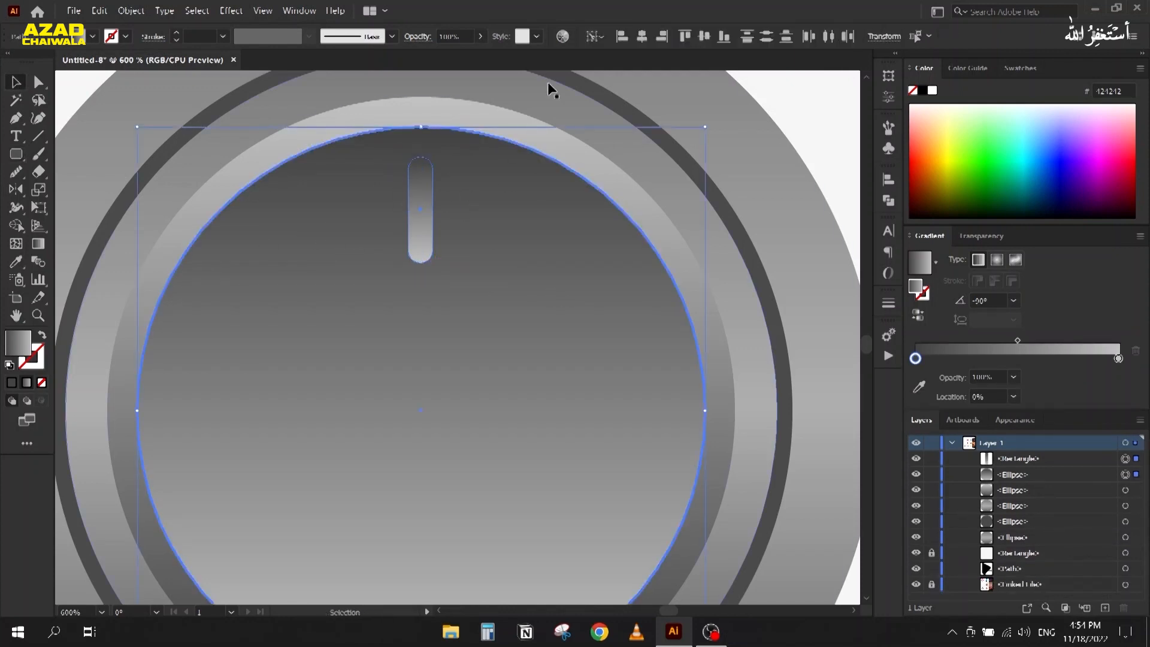
pyautogui.click(644, 39)
pyautogui.click(415, 199)
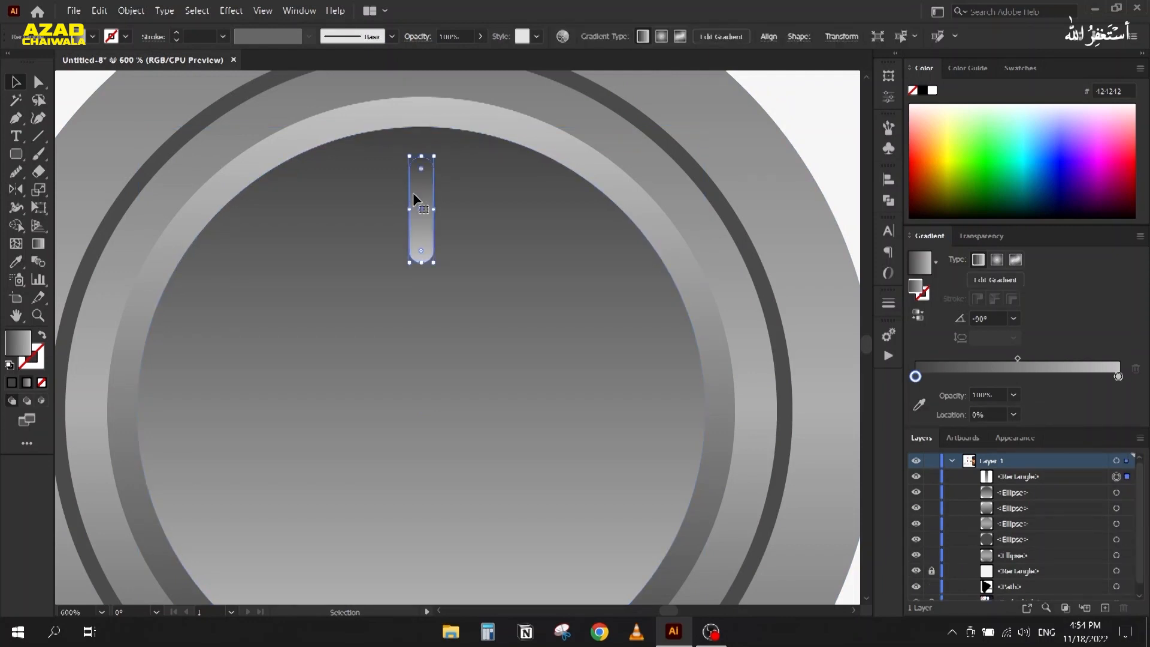
pyautogui.scroll(2, 424, 192)
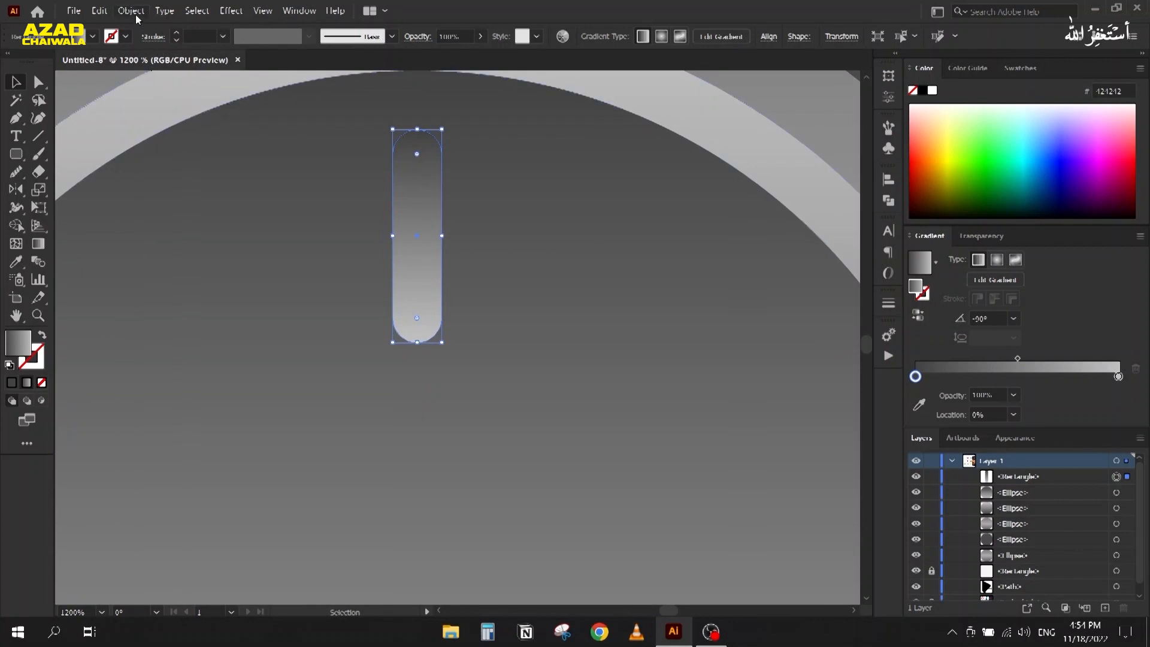
pyautogui.click(134, 11)
pyautogui.moveTo(288, 321)
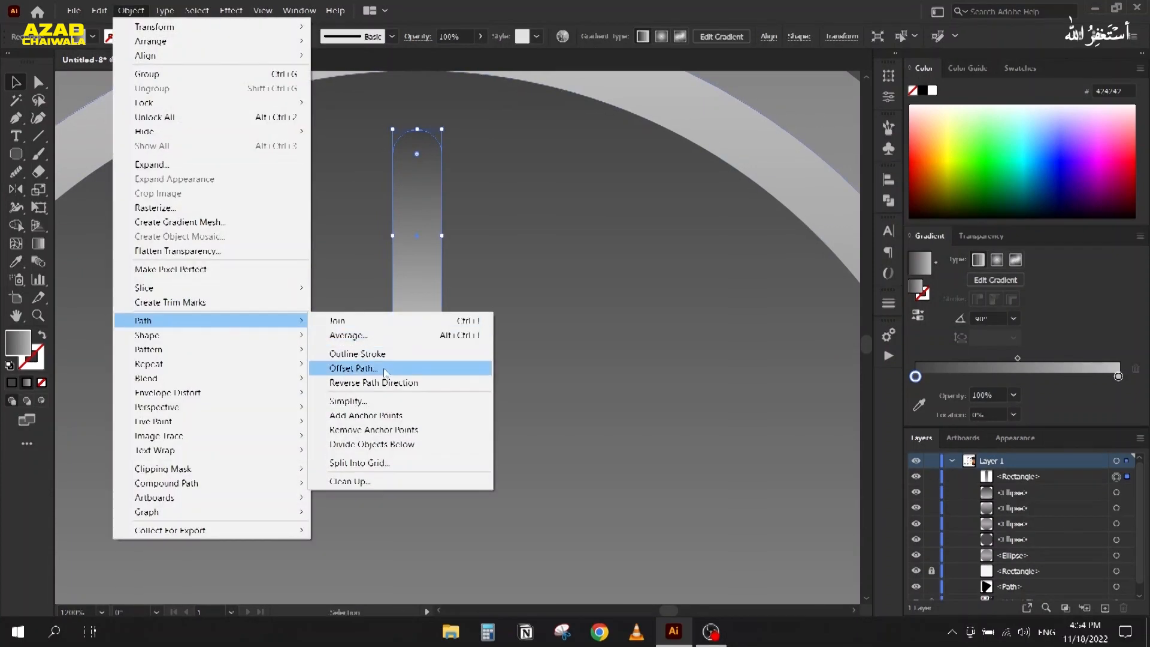
pyautogui.click(384, 369)
pyautogui.write('-1')
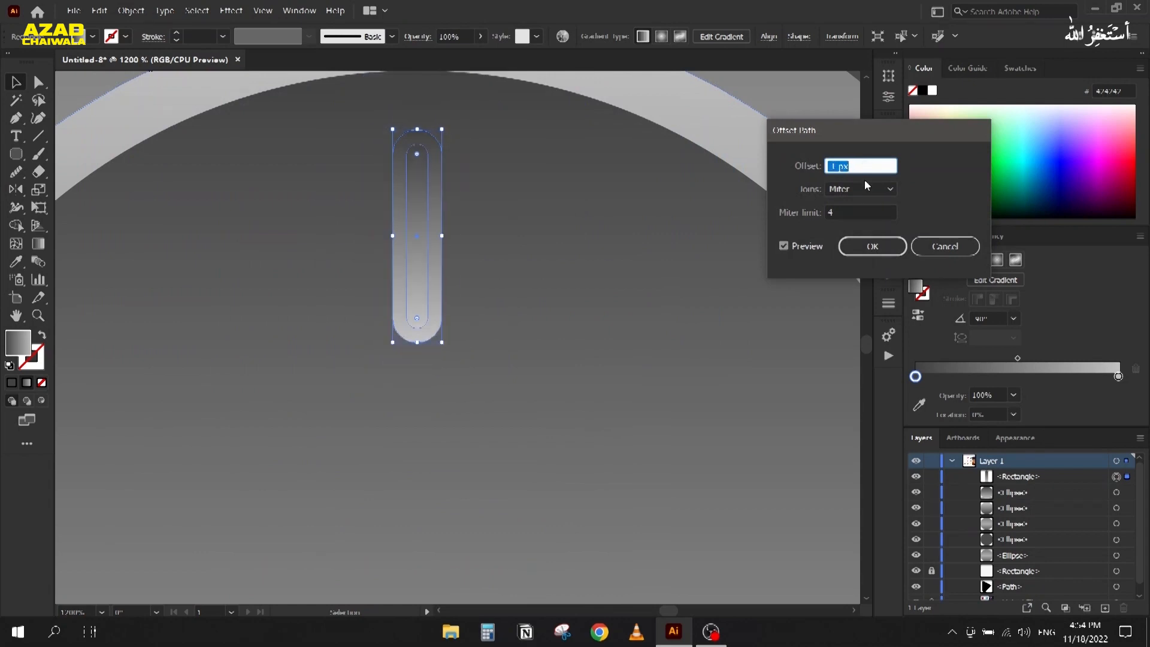
pyautogui.click(872, 246)
pyautogui.scroll(1, 398, 329)
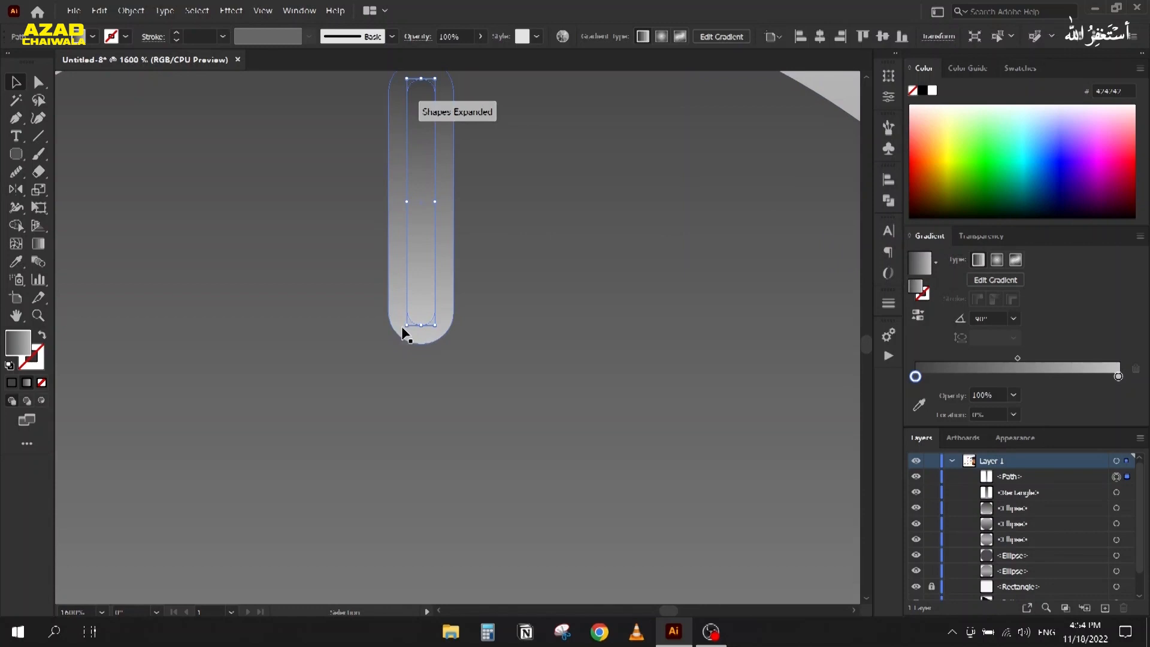
pyautogui.moveTo(403, 328); pyautogui.dragTo(398, 341)
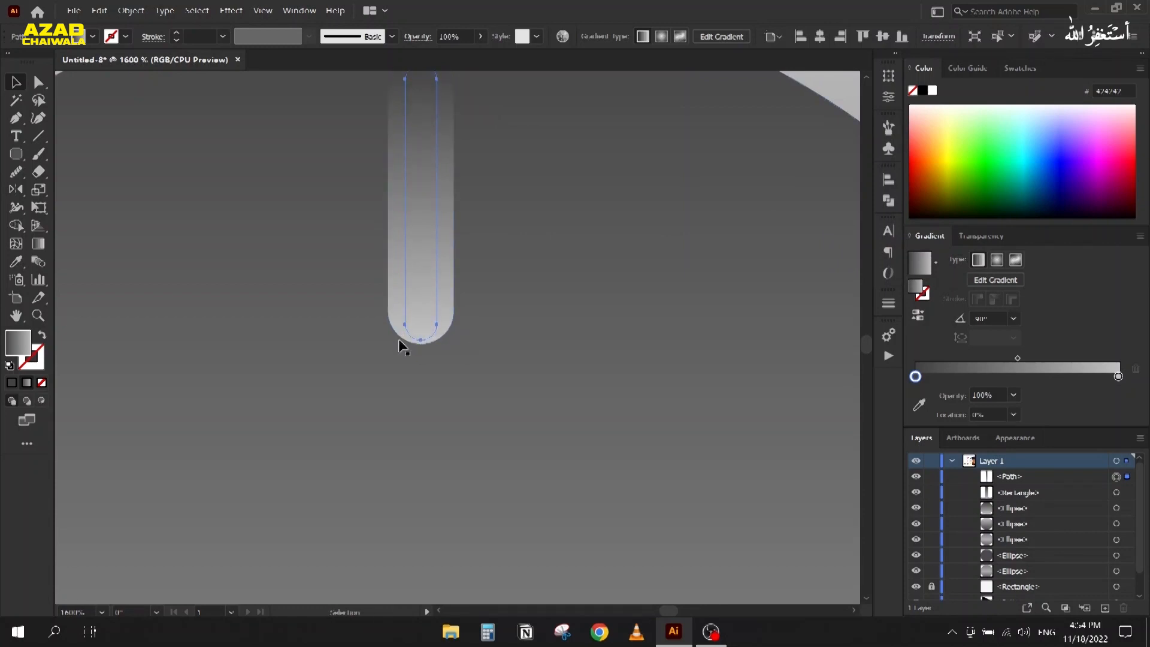
pyautogui.click(333, 300)
pyautogui.scroll(-2, 335, 298)
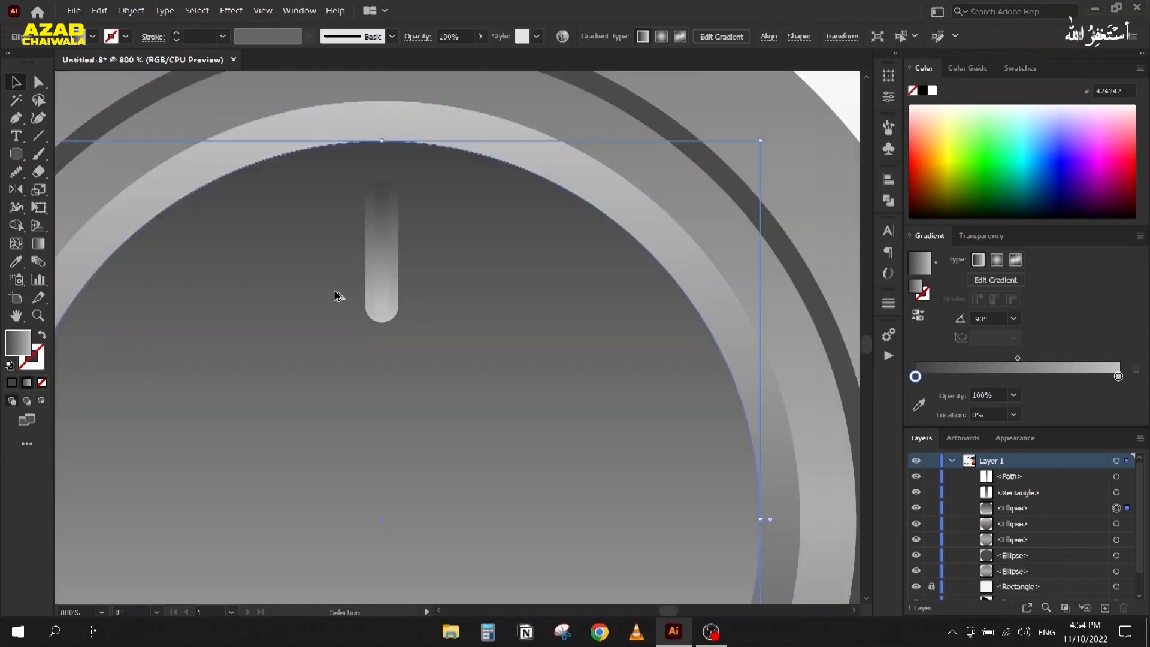
pyautogui.scroll(-3, 369, 273)
pyautogui.click(587, 216)
pyautogui.scroll(4, 348, 262)
pyautogui.click(395, 259)
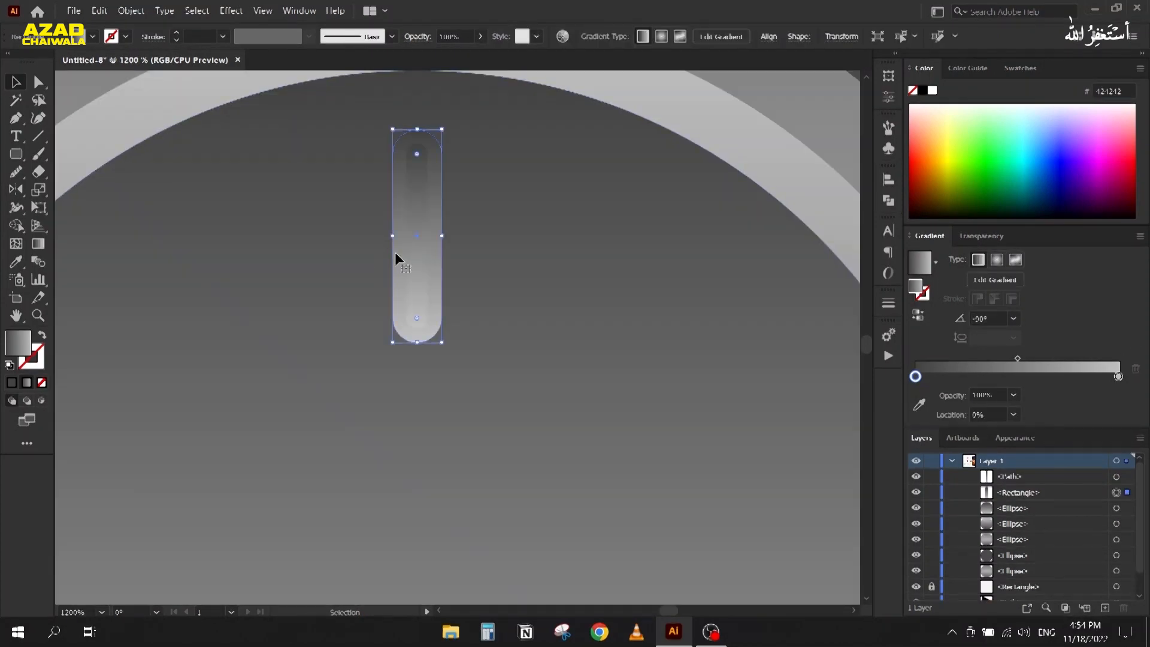
pyautogui.press('g')
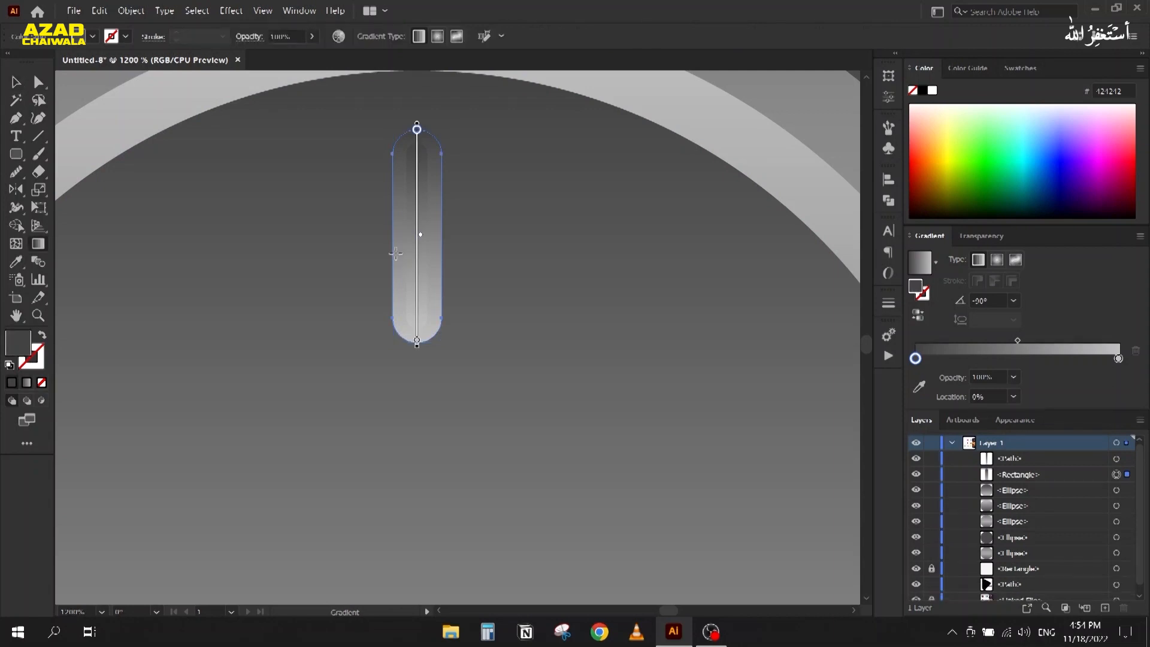
pyautogui.scroll(-3, 396, 252)
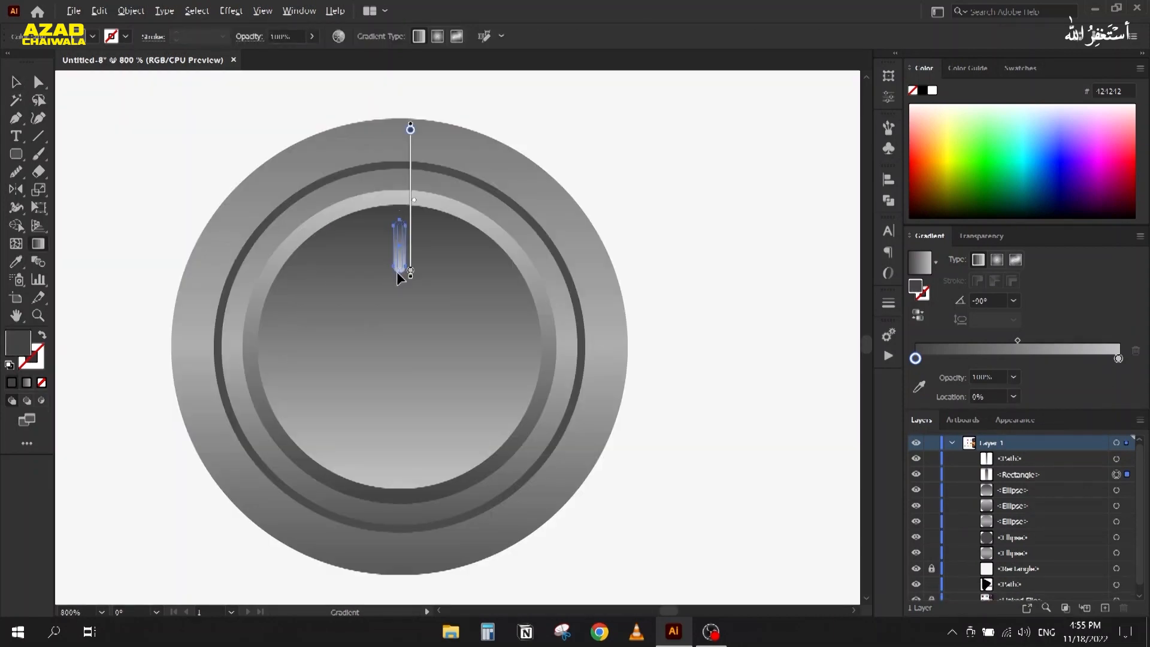
pyautogui.scroll(3, 399, 277)
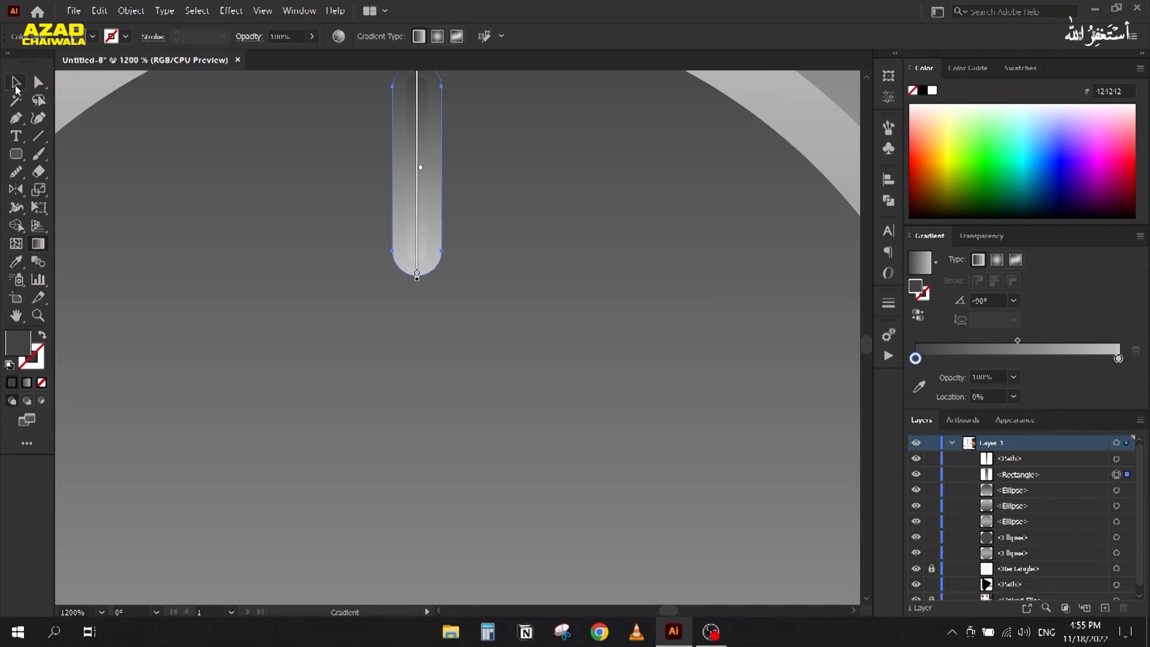
pyautogui.click(15, 87)
pyautogui.scroll(-3, 604, 208)
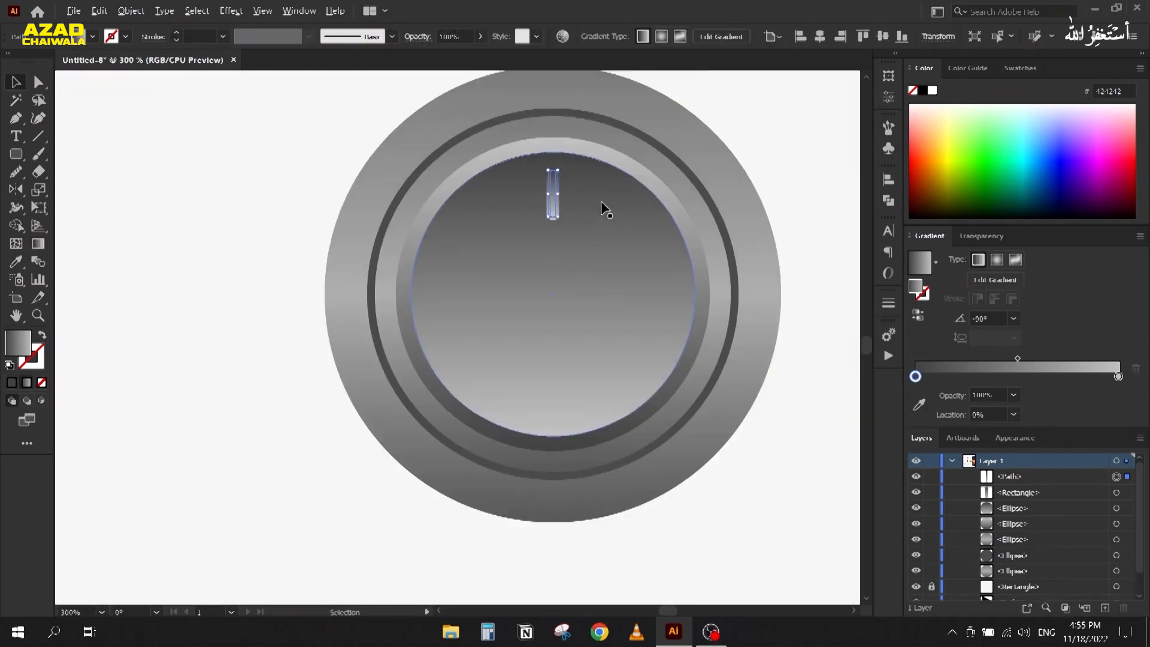
pyautogui.scroll(-1, 603, 210)
pyautogui.moveTo(631, 240); pyautogui.dragTo(276, 239)
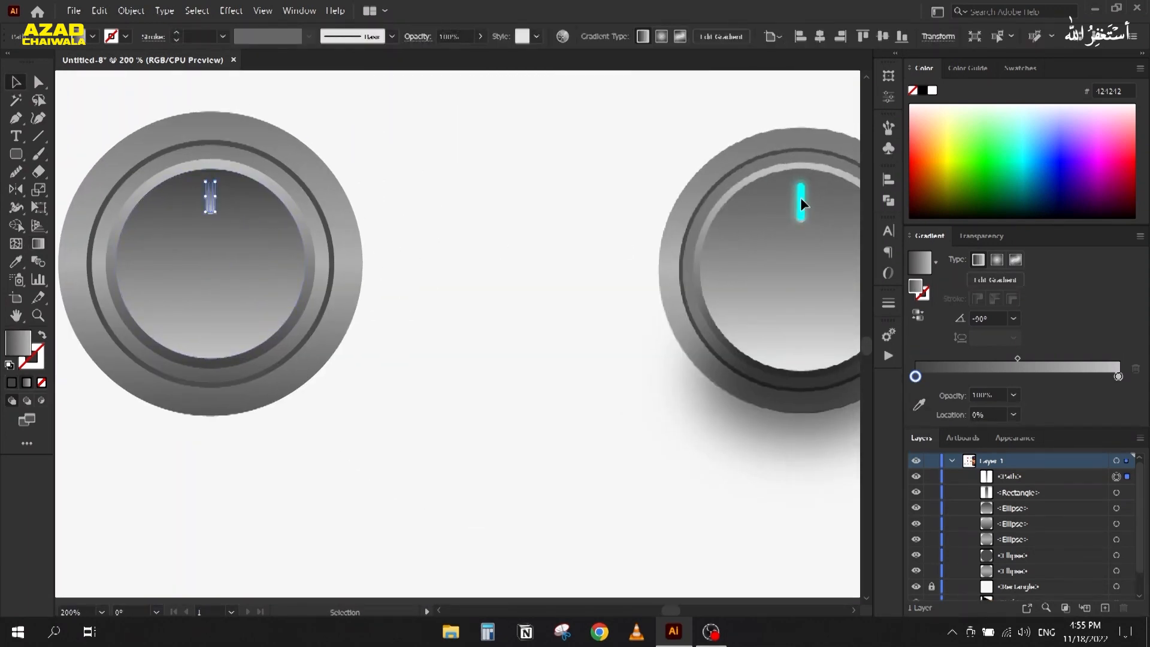
pyautogui.press('g')
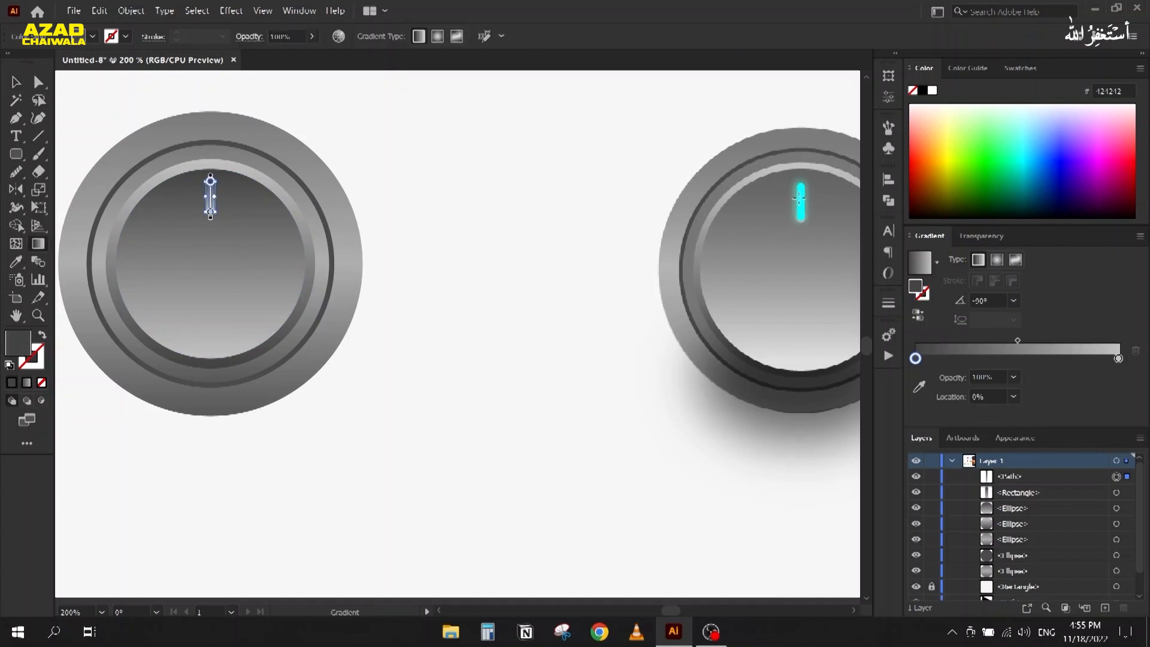
pyautogui.press('i')
pyautogui.click(801, 197)
pyautogui.click(15, 82)
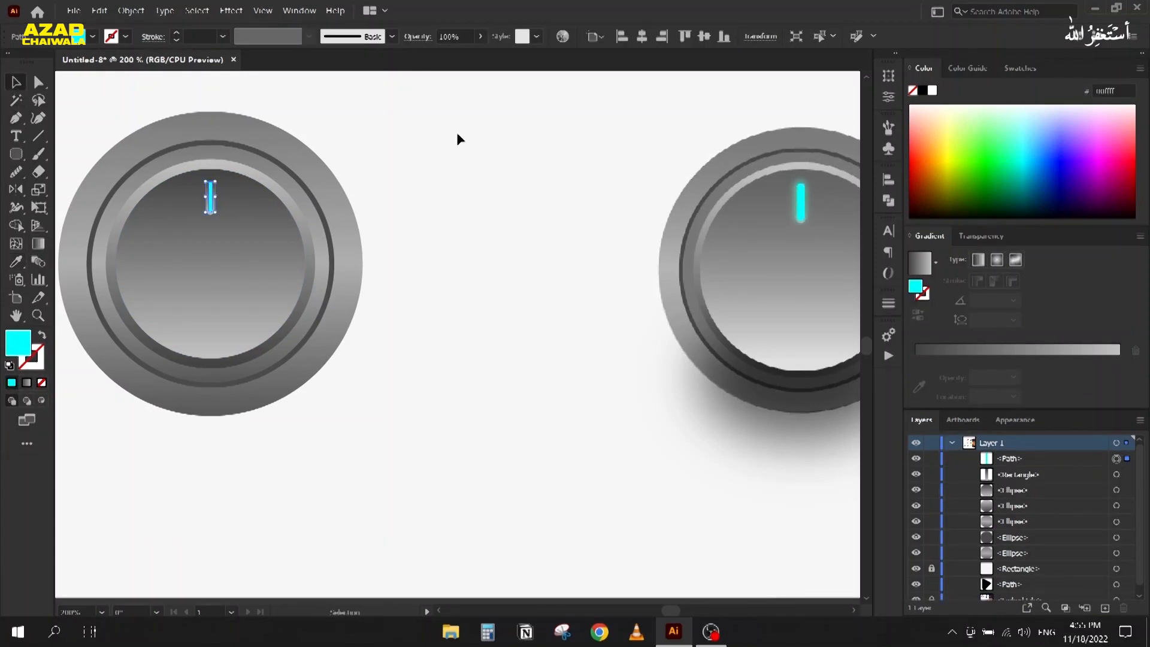
pyautogui.click(457, 132)
pyautogui.scroll(3, 209, 201)
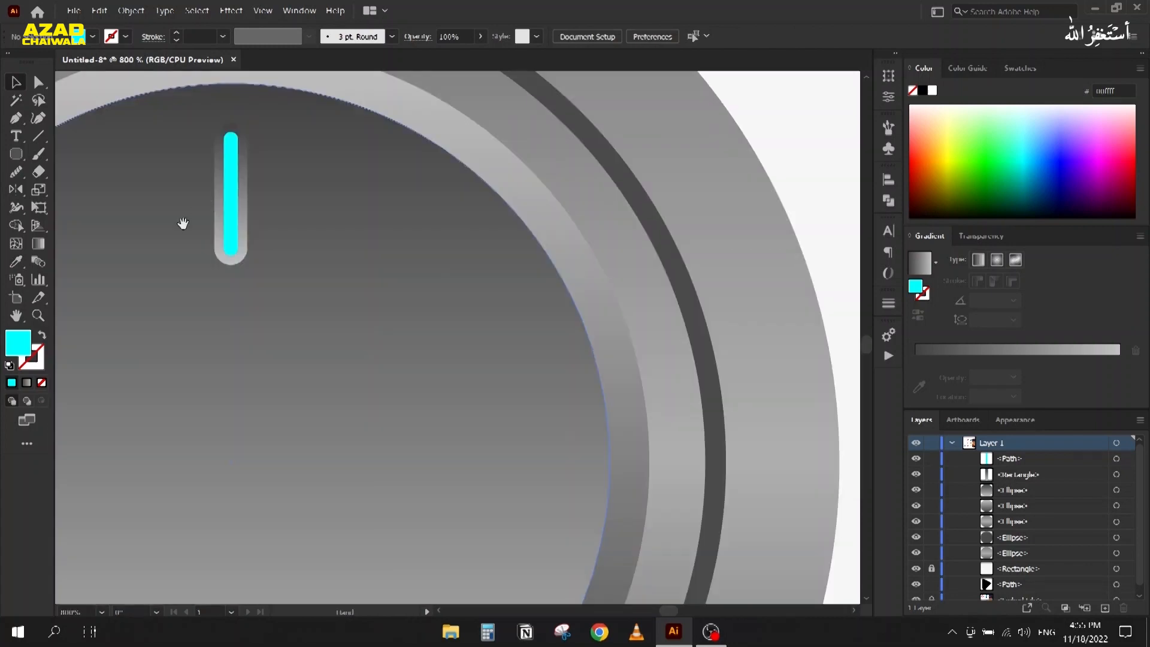
pyautogui.moveTo(180, 223); pyautogui.dragTo(426, 232)
pyautogui.click(479, 195)
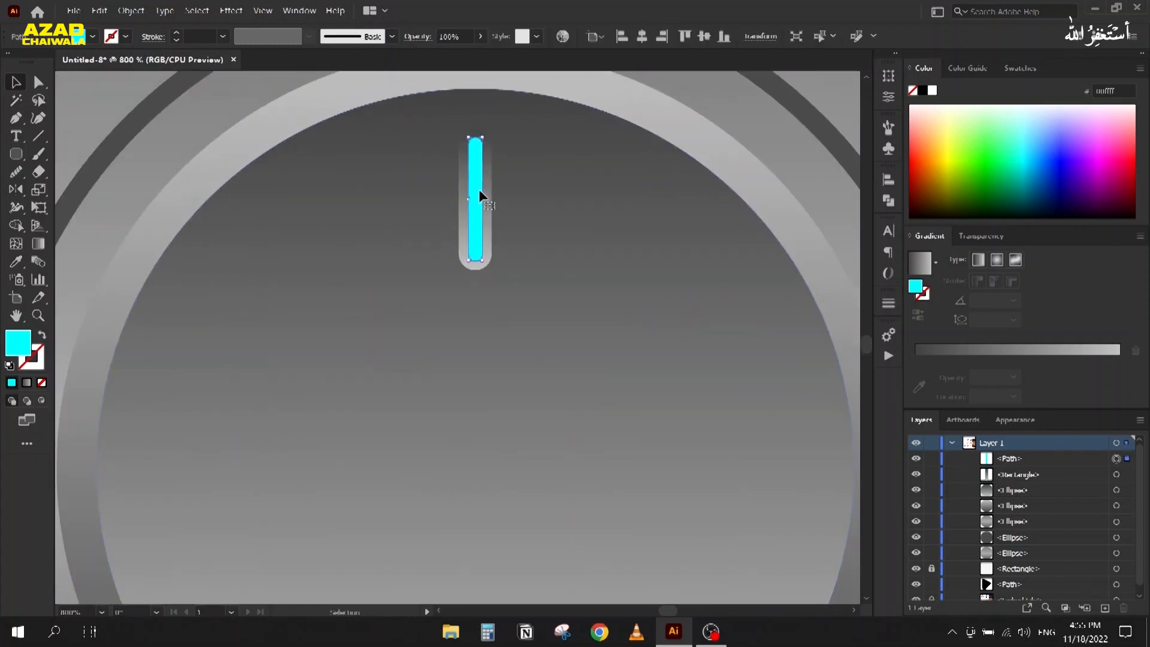
pyautogui.scroll(2, 469, 157)
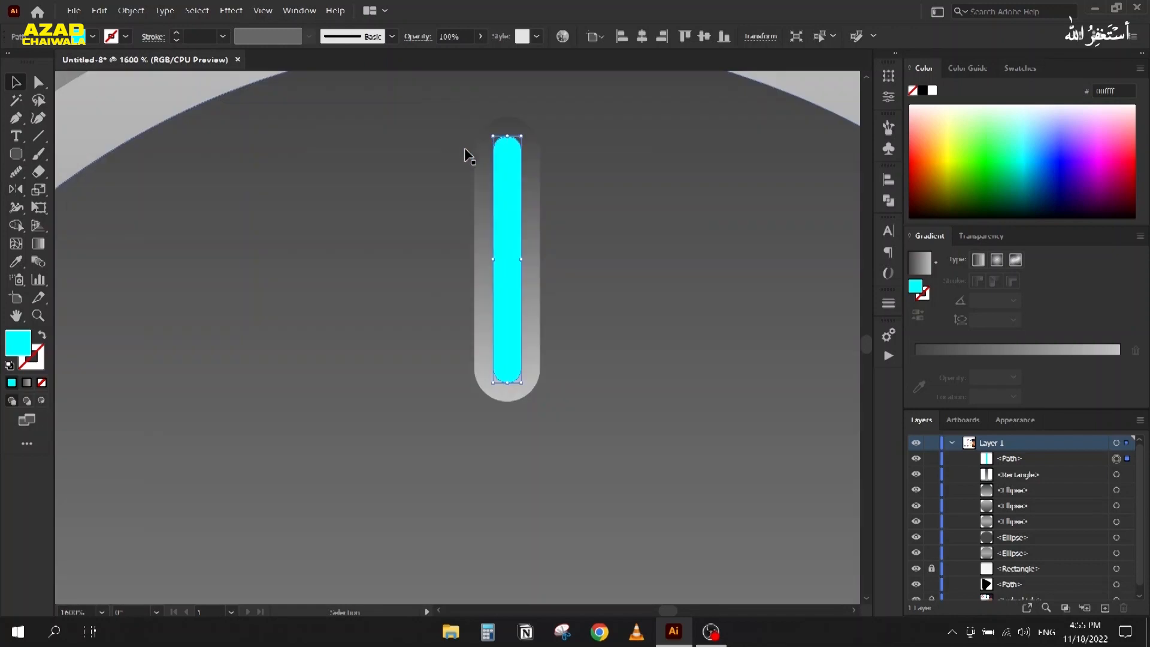
pyautogui.press('Delete')
pyautogui.scroll(-6, 486, 200)
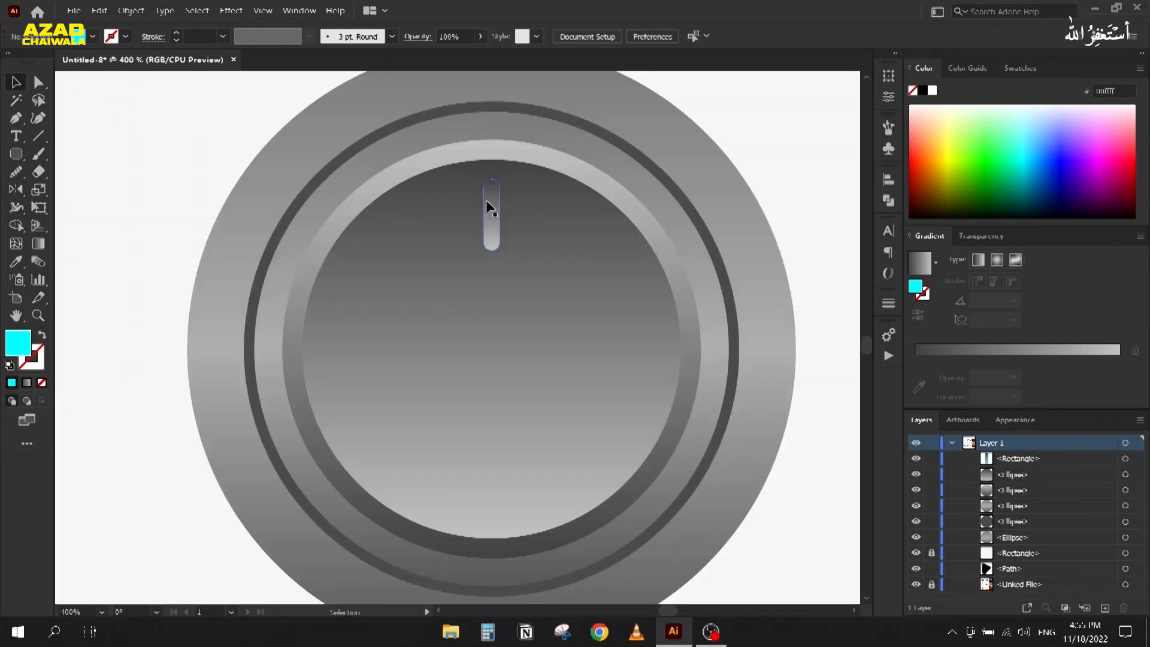
# Step: Select the whole grey knob, move it onto the blank artboard and scale it up
pyautogui.scroll(-2, 343, 197)
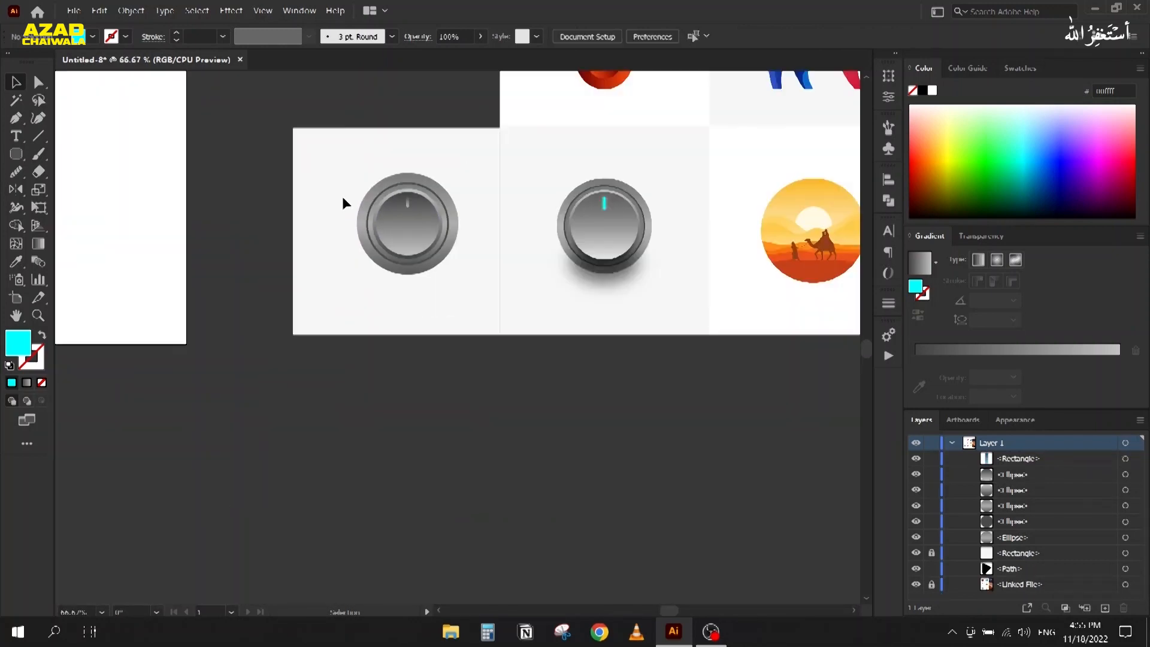
pyautogui.scroll(-1, 322, 198)
pyautogui.hscroll(-3, 442, 233)
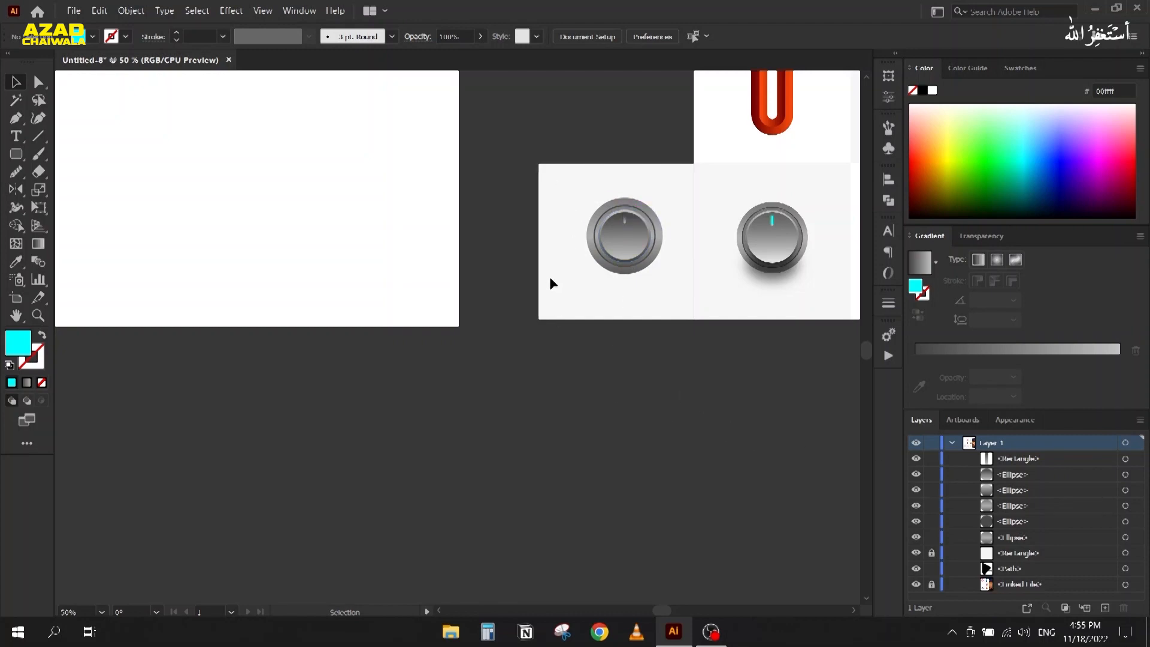
pyautogui.scroll(-2, 548, 278)
pyautogui.moveTo(527, 296); pyautogui.dragTo(526, 349)
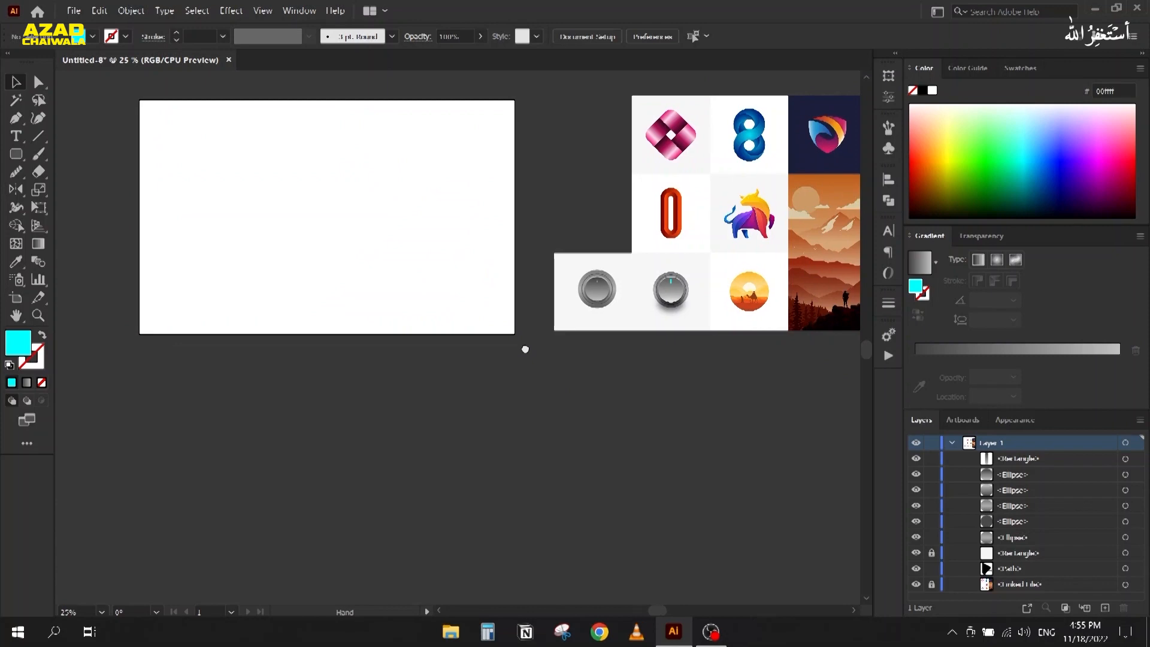
pyautogui.moveTo(575, 264); pyautogui.dragTo(421, 296)
pyautogui.click(239, 217)
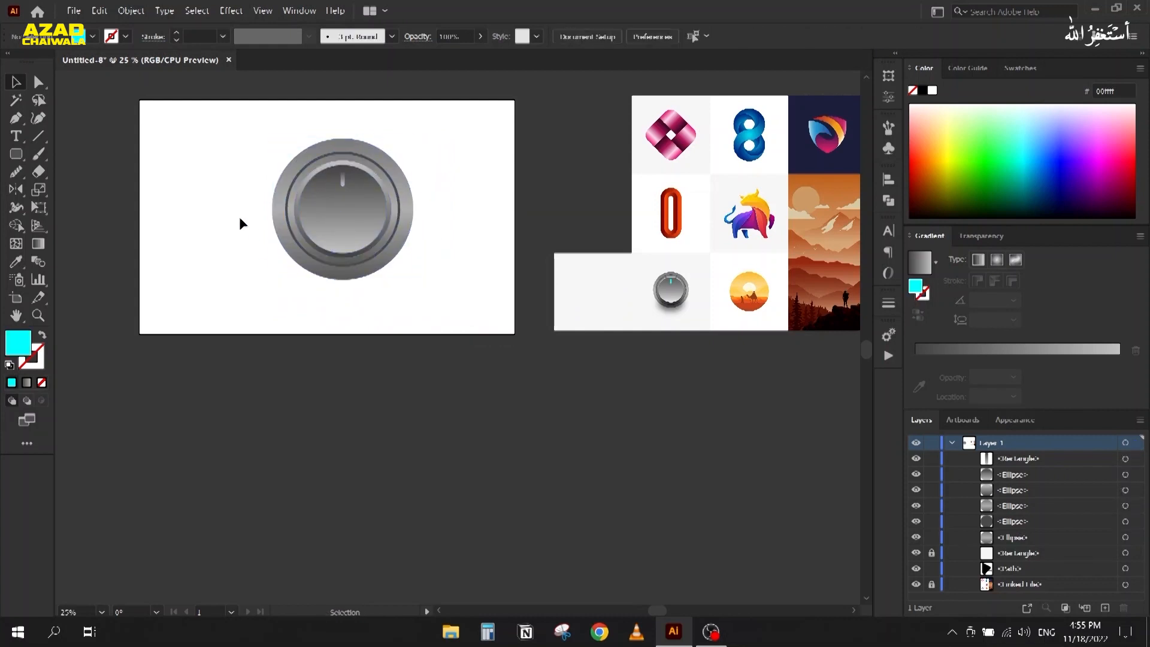
# Step: Zoom in and select the knob's indicator pill
pyautogui.scroll(1, 237, 192)
pyautogui.scroll(6, 368, 180)
pyautogui.click(412, 159)
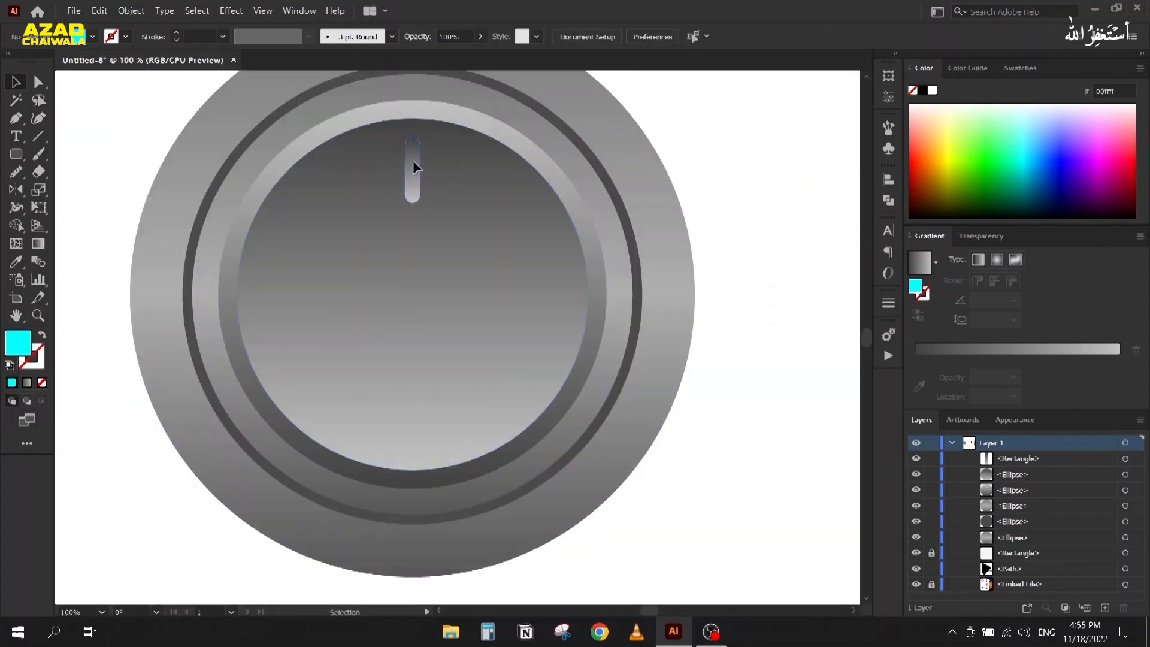
# Step: Create an inset copy of the pill with Offset Path at -3 px
pyautogui.scroll(3, 412, 158)
pyautogui.click(125, 12)
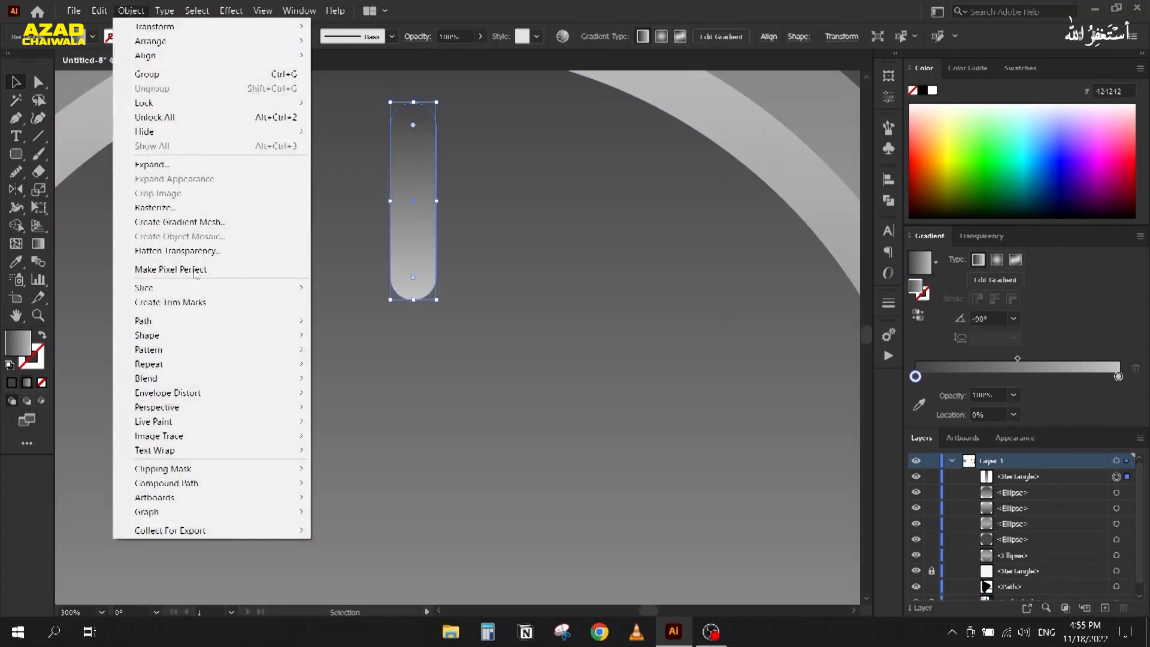
pyautogui.moveTo(180, 321)
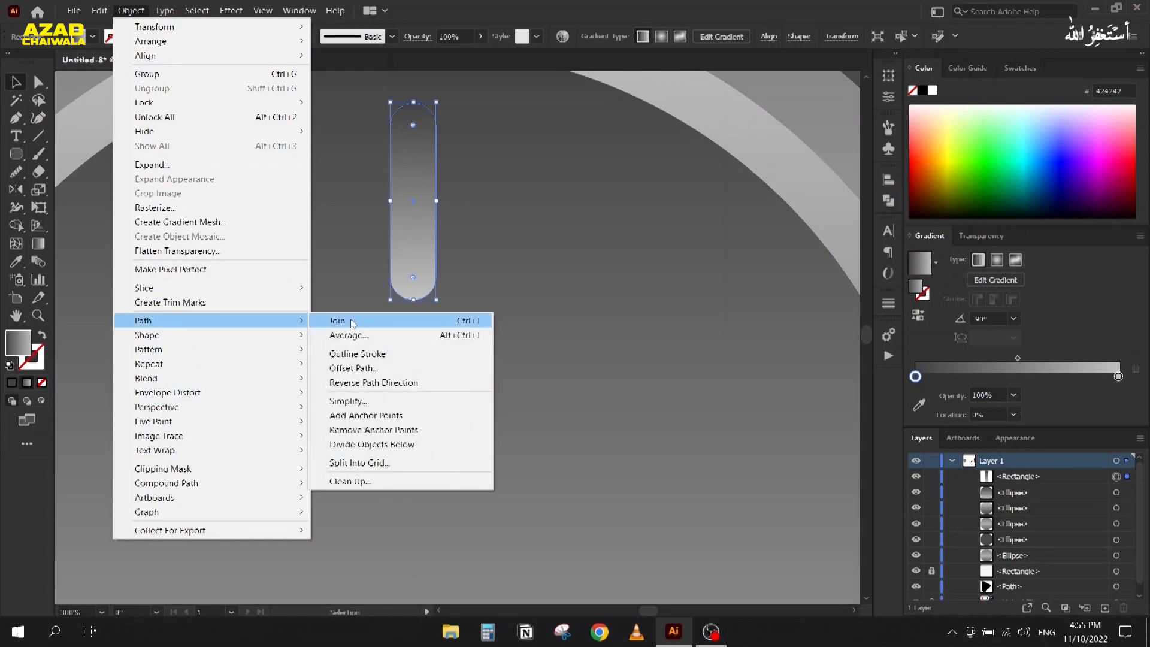
pyautogui.click(354, 368)
pyautogui.scroll(-2, 866, 161)
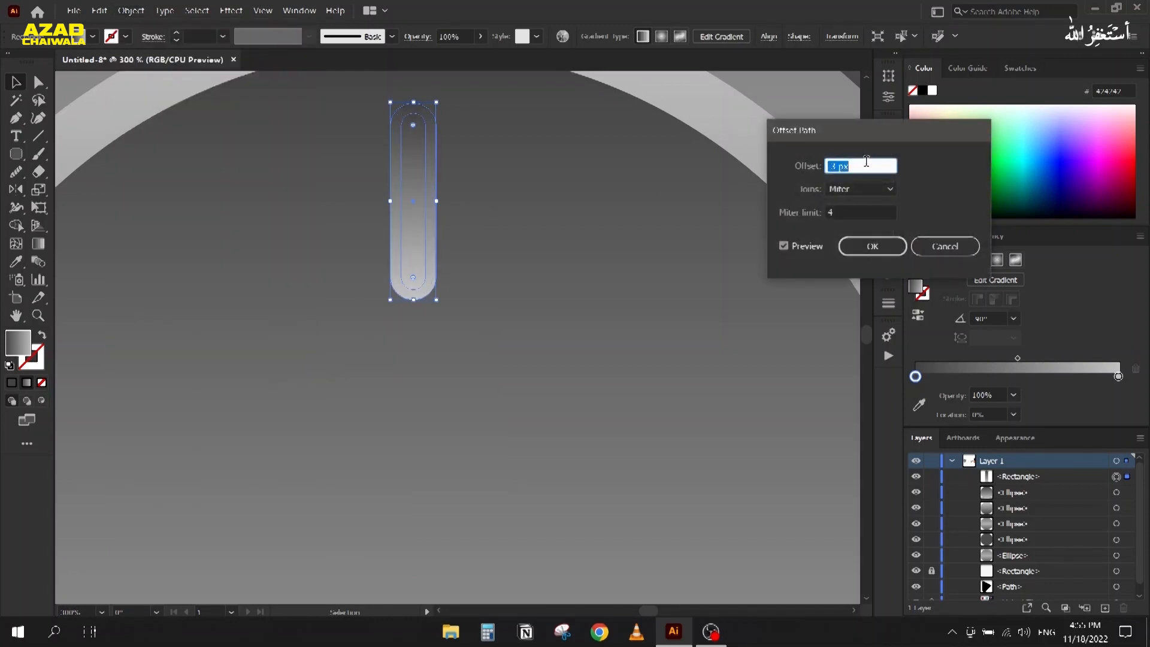
pyautogui.click(856, 245)
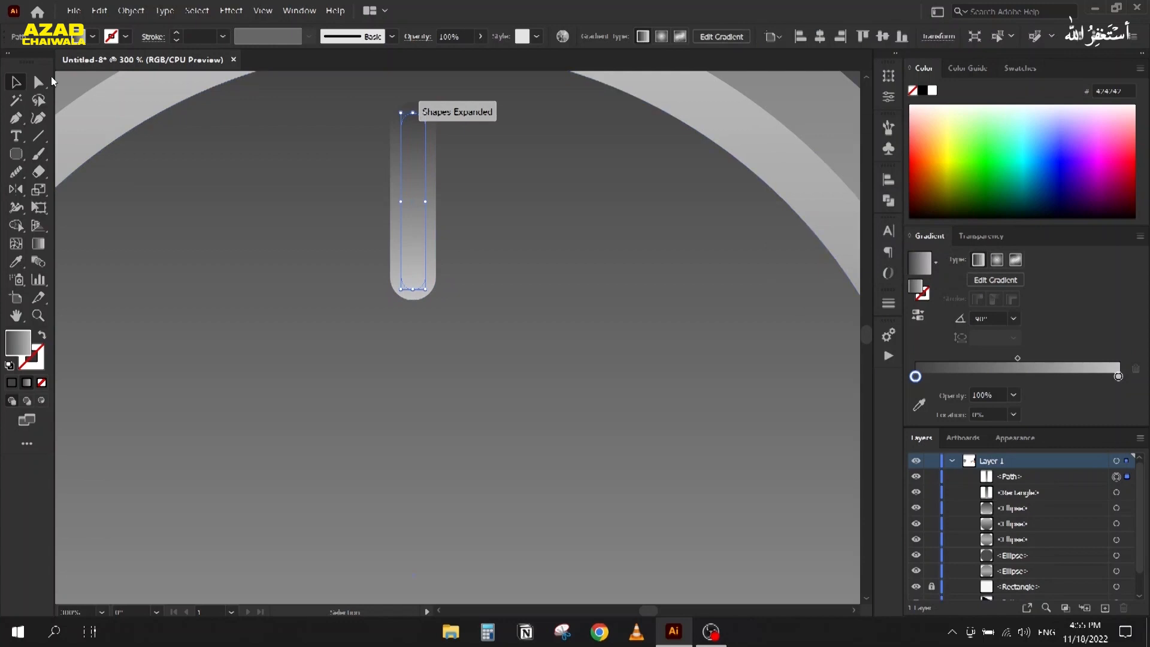
# Step: Fill the inset path with cyan from the Swatches panel and deselect to check it
pyautogui.click(1020, 67)
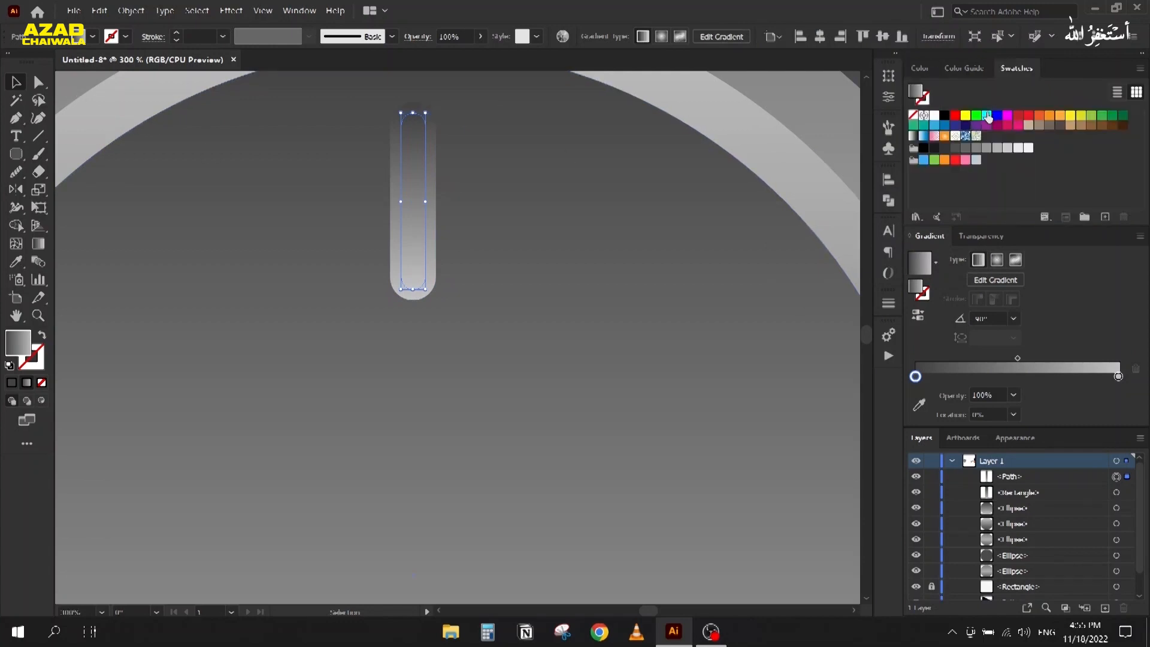
pyautogui.click(987, 115)
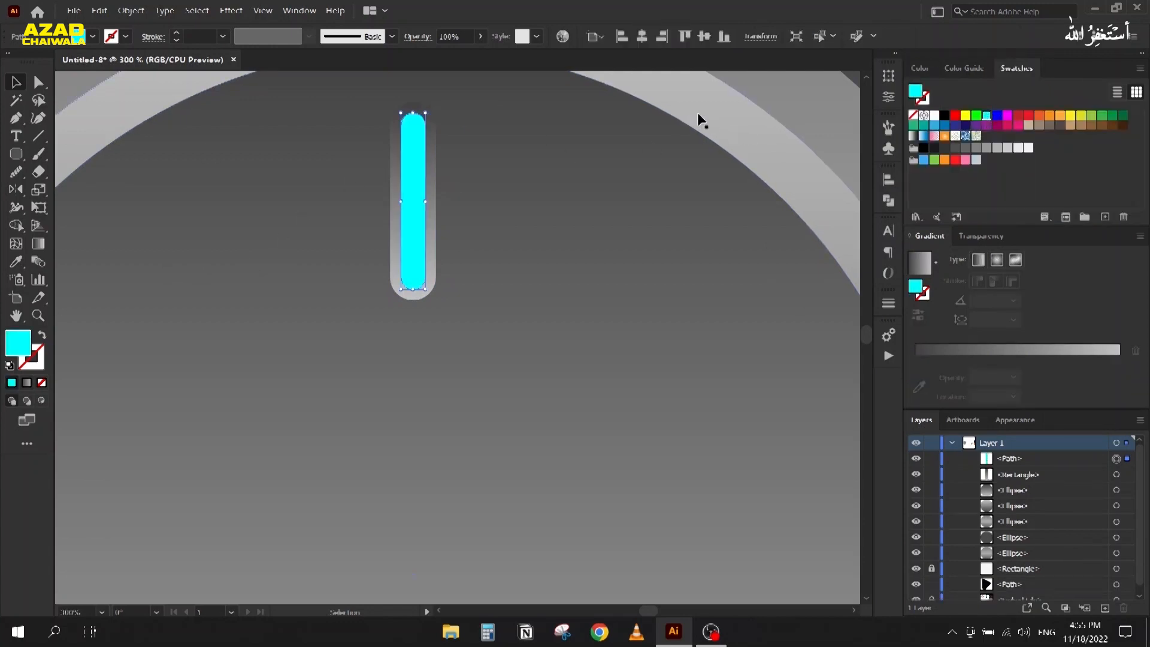
pyautogui.scroll(-2, 288, 155)
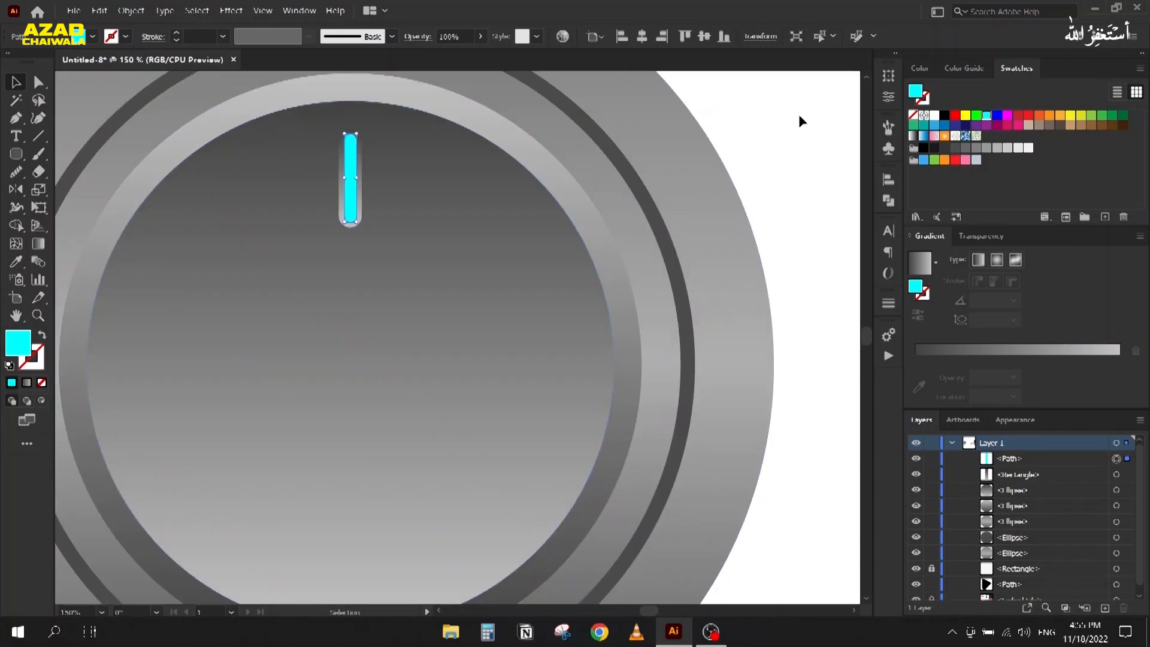
pyautogui.click(732, 136)
pyautogui.scroll(3, 313, 182)
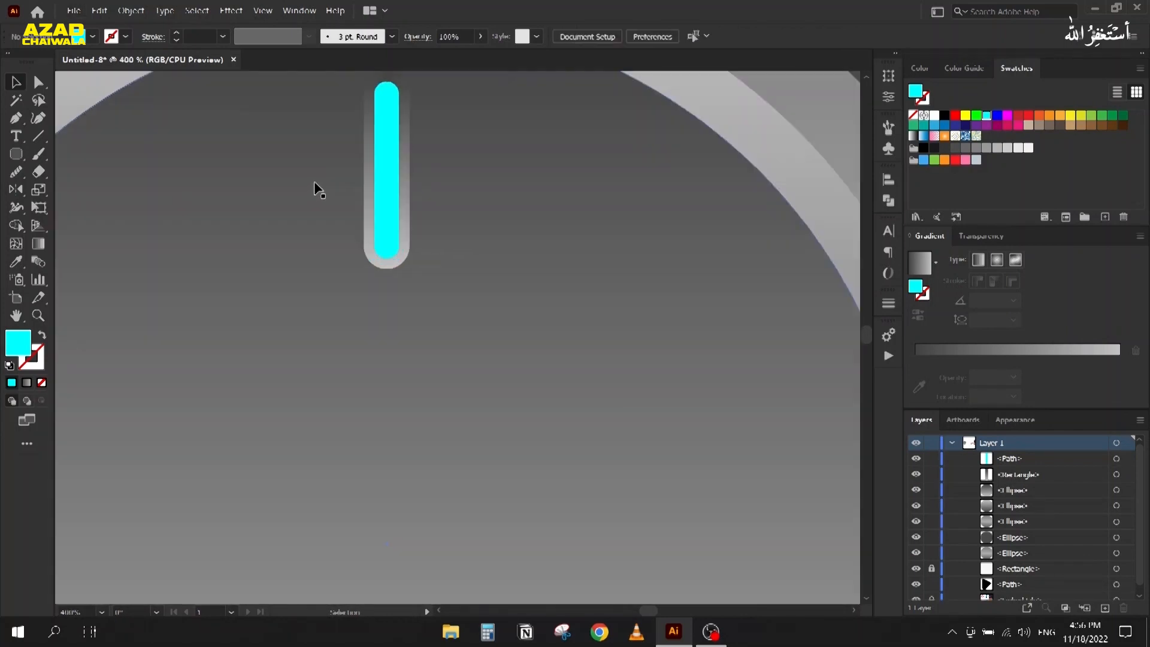
pyautogui.scroll(-2, 346, 181)
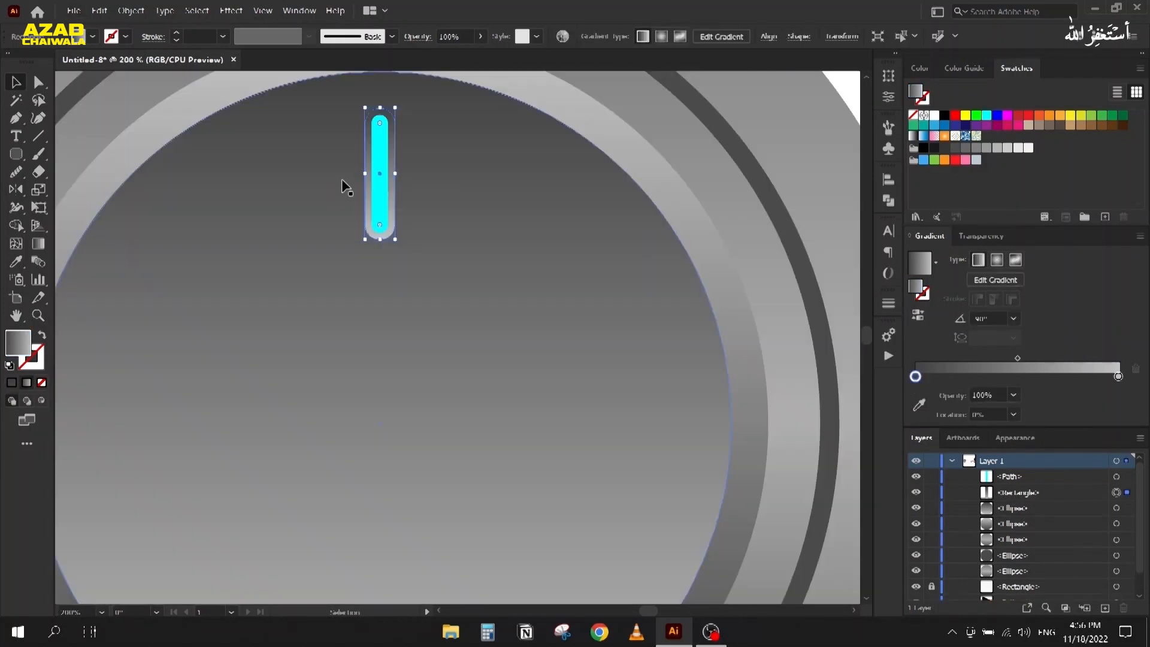
# Step: Drag the grey bar's gradient midpoint lower
pyautogui.press('g')
pyautogui.moveTo(383, 189); pyautogui.dragTo(383, 199)
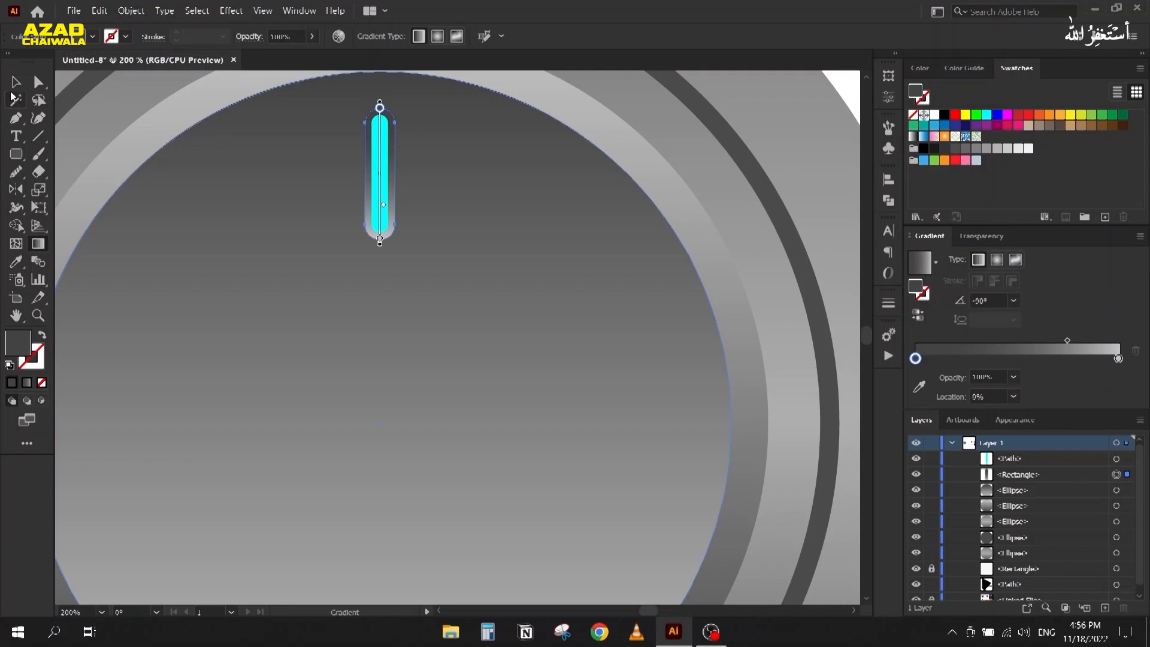
pyautogui.click(14, 98)
pyautogui.click(15, 82)
pyautogui.scroll(-2, 506, 154)
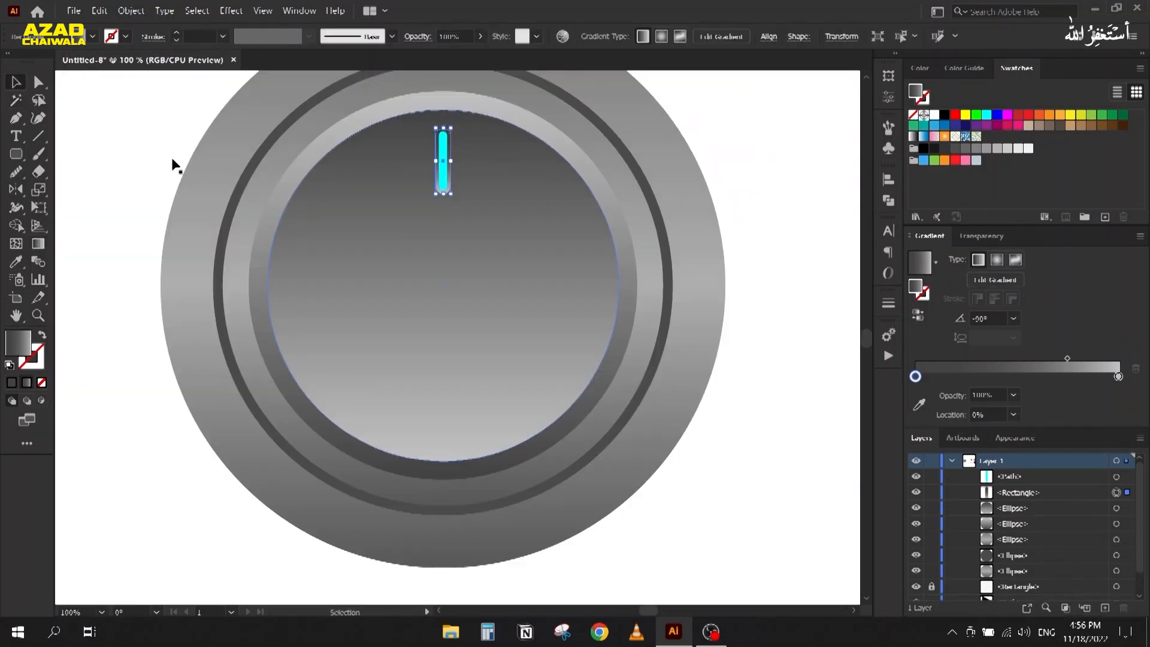
pyautogui.click(132, 151)
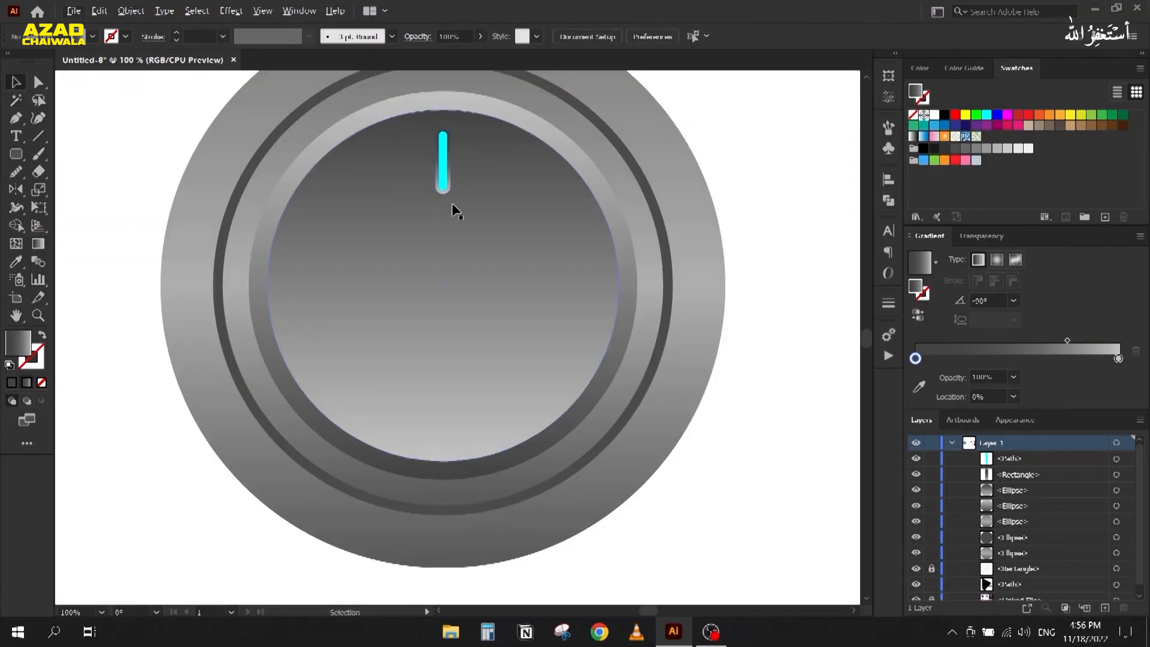
# Step: Set the grey bar's end gradient stop to HSB brightness 60
pyautogui.press('alt')
pyautogui.scroll(4, 441, 179)
pyautogui.click(465, 253)
pyautogui.scroll(-2, 466, 253)
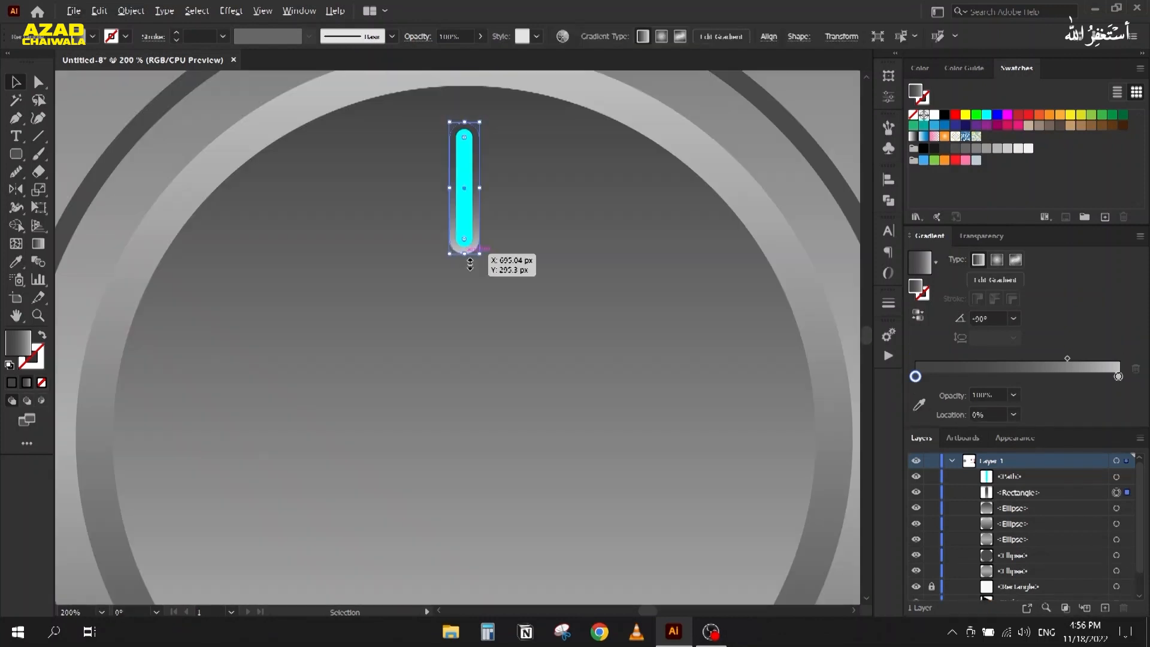
pyautogui.click(1118, 377)
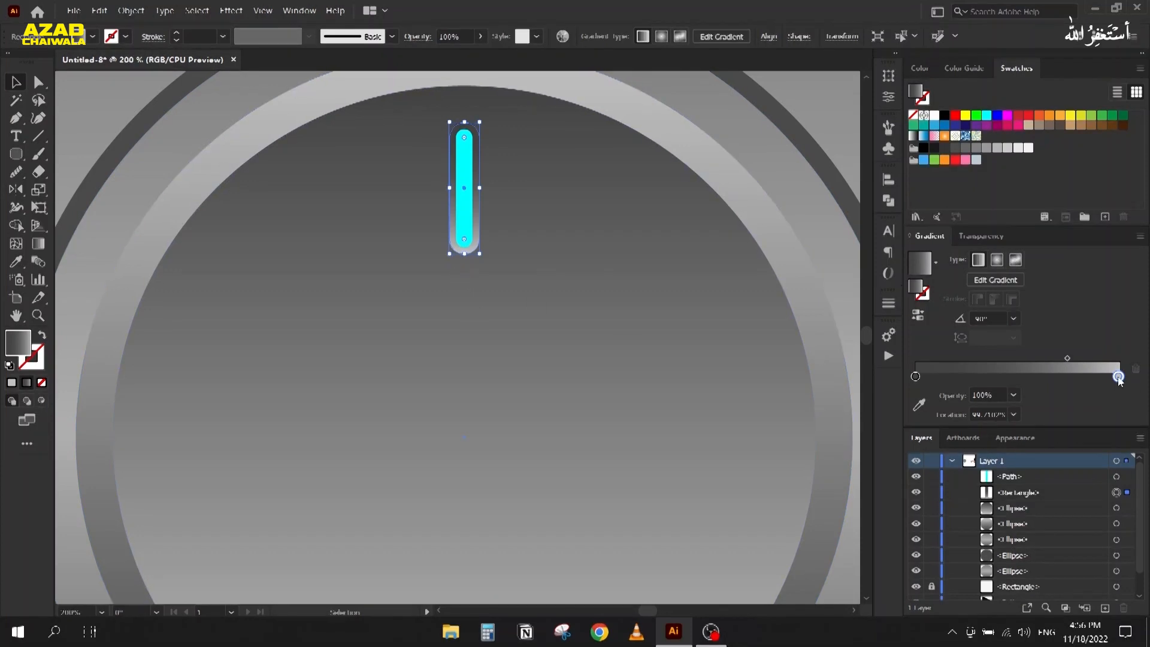
pyautogui.doubleClick(1119, 377)
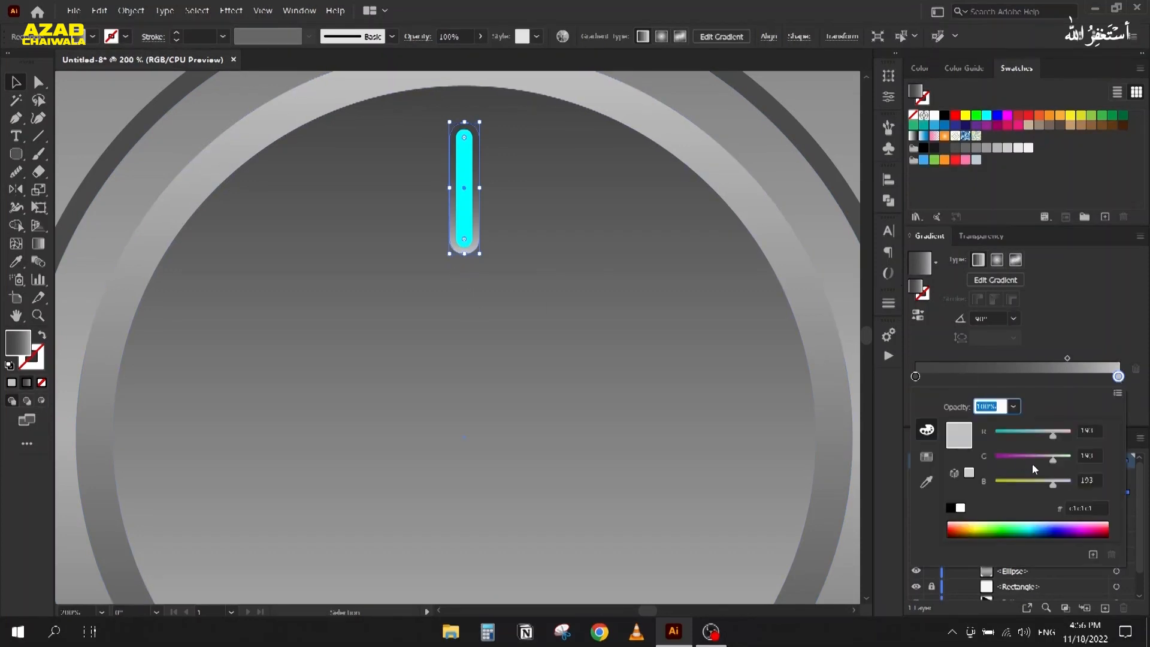
pyautogui.click(1118, 394)
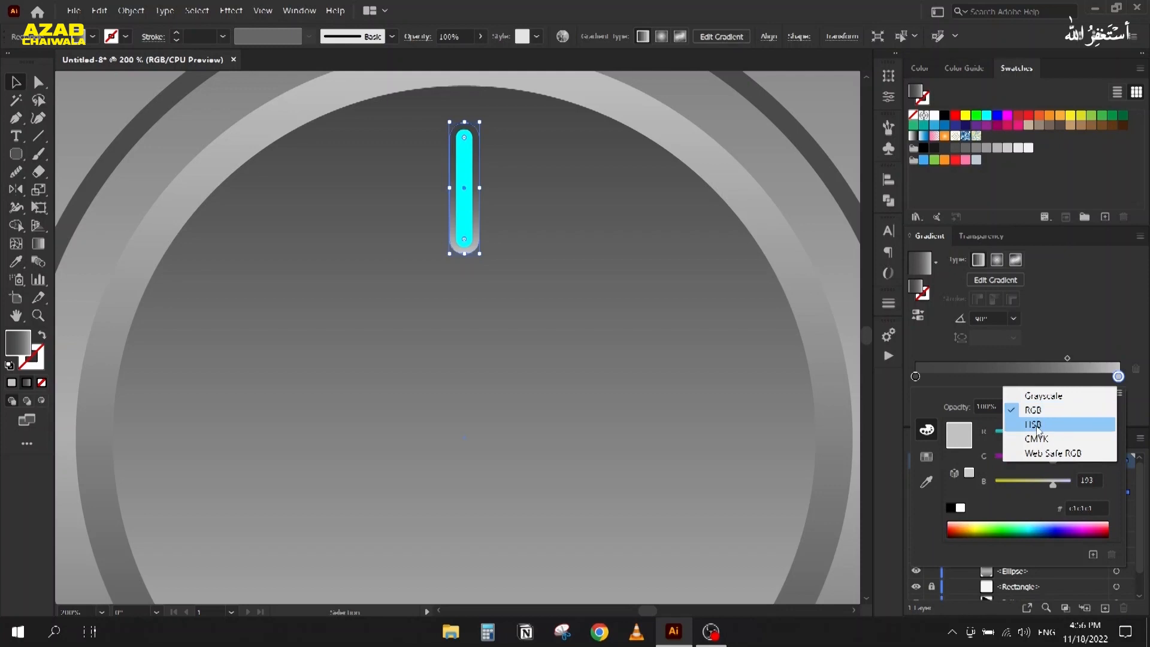
pyautogui.click(1030, 424)
pyautogui.click(1094, 482)
pyautogui.scroll(-4, 1093, 482)
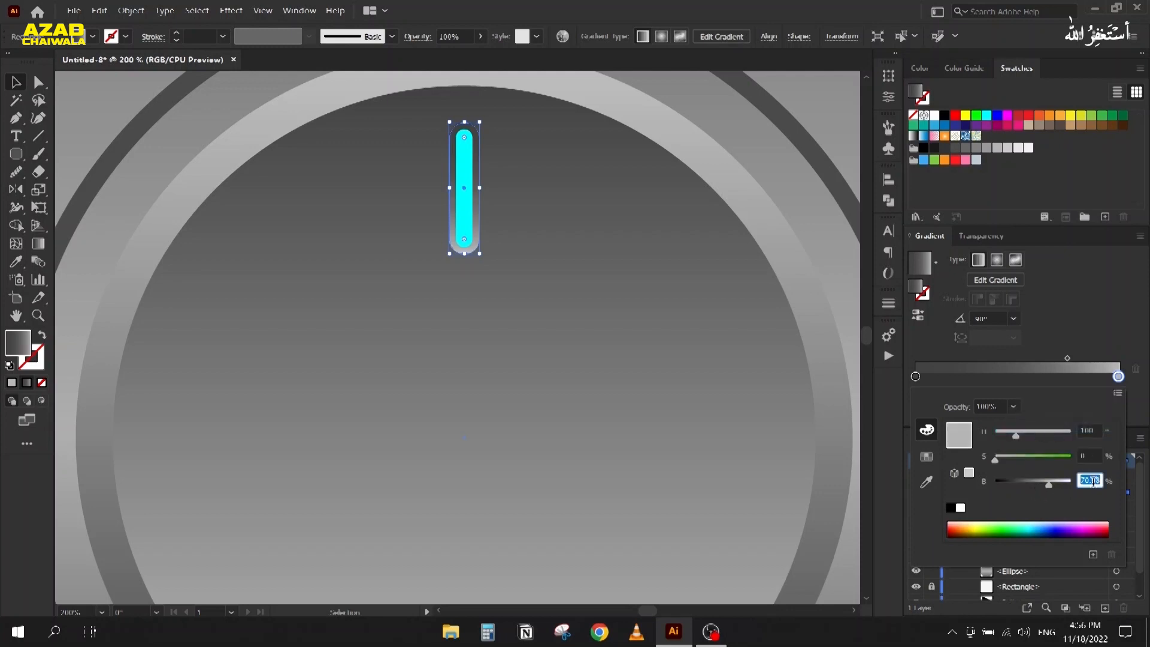
pyautogui.scroll(-5, 1093, 482)
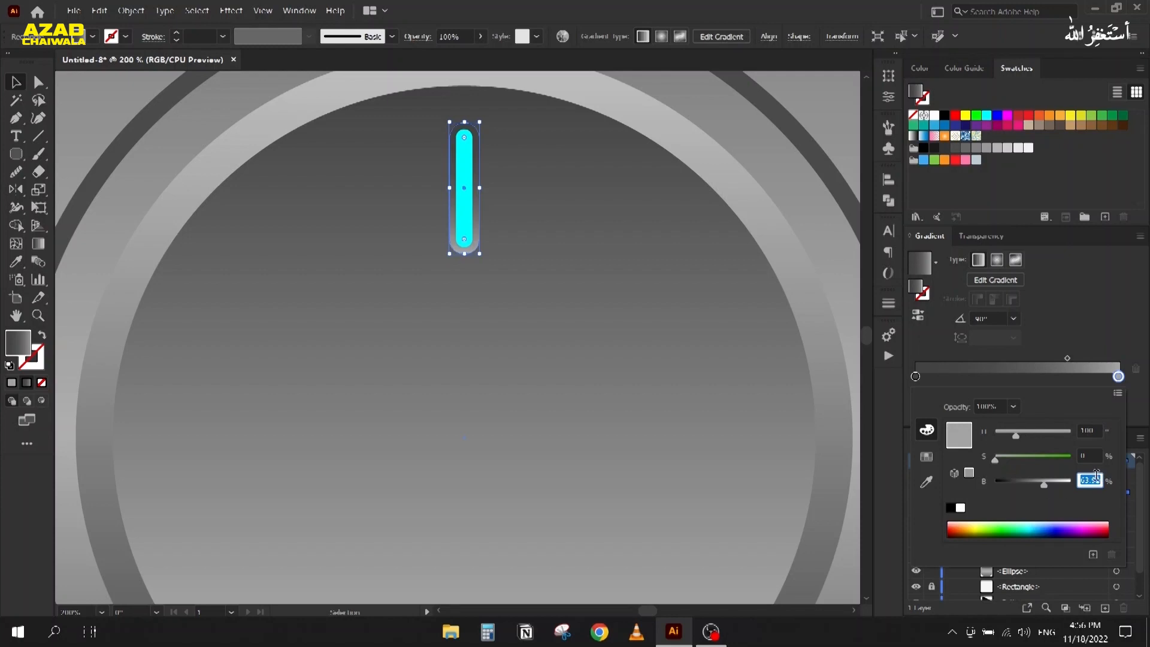
pyautogui.scroll(-1, 1096, 476)
pyautogui.write('60')
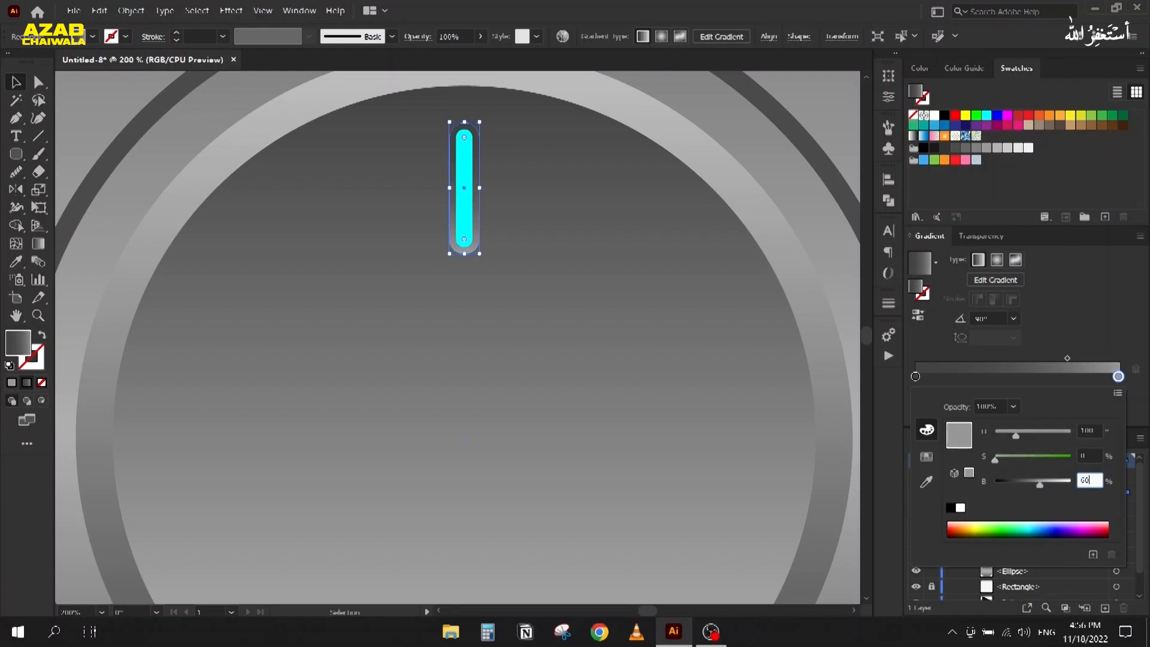
pyautogui.press('Return')
# Step: Fit the whole knob in the window with Ctrl+1 and deselect
pyautogui.click(110, 119)
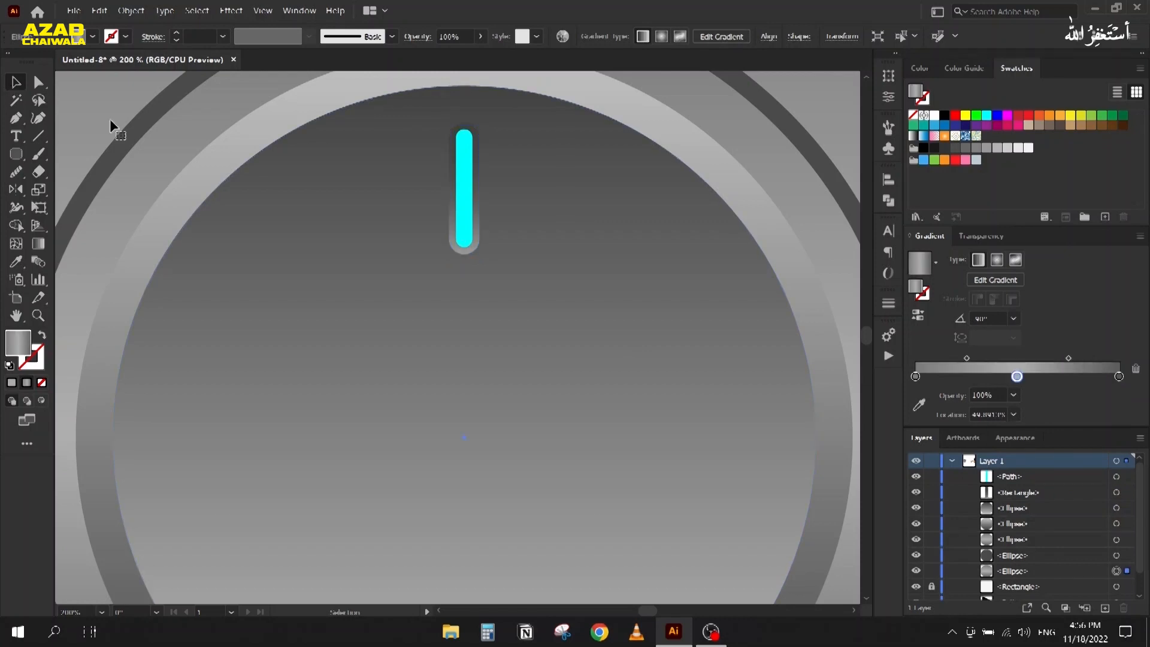
pyautogui.hotkey('ctrl', '1')
pyautogui.click(121, 209)
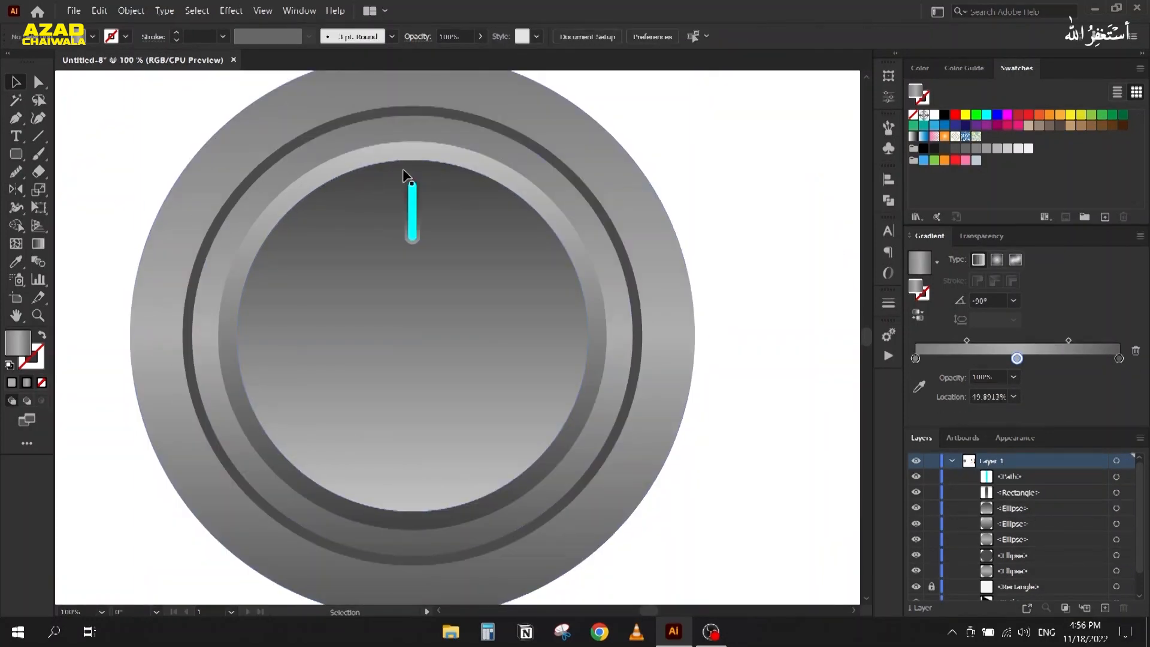
# Step: Apply a Gaussian Blur to the cyan indicator bar
pyautogui.scroll(2, 404, 174)
pyautogui.click(423, 221)
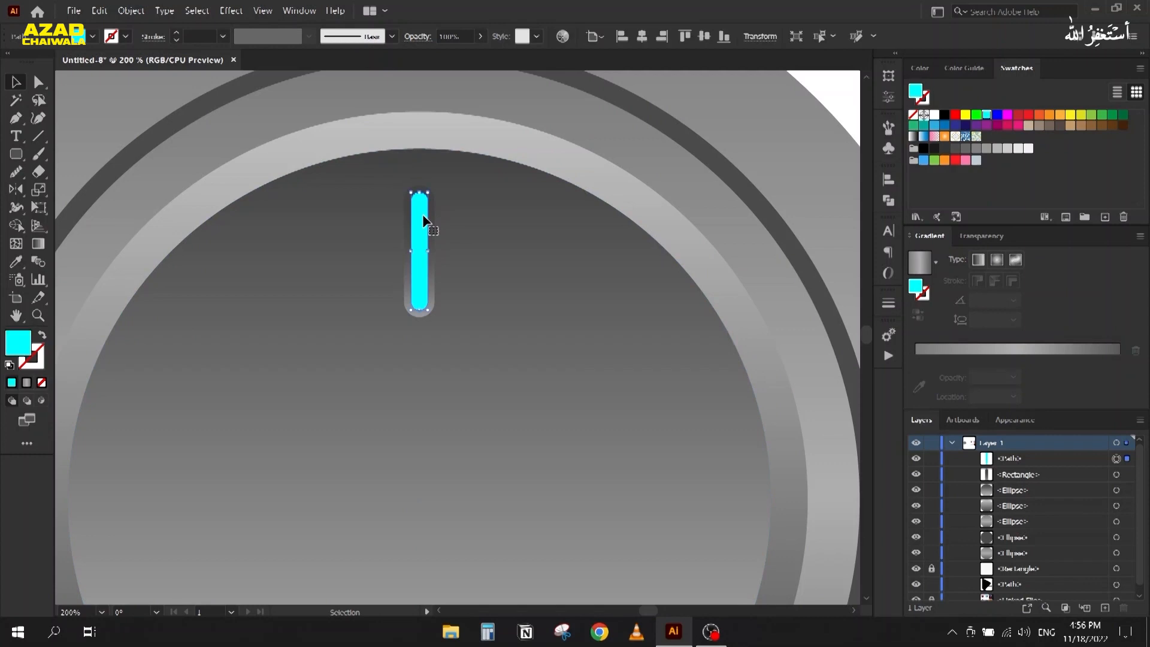
pyautogui.click(231, 10)
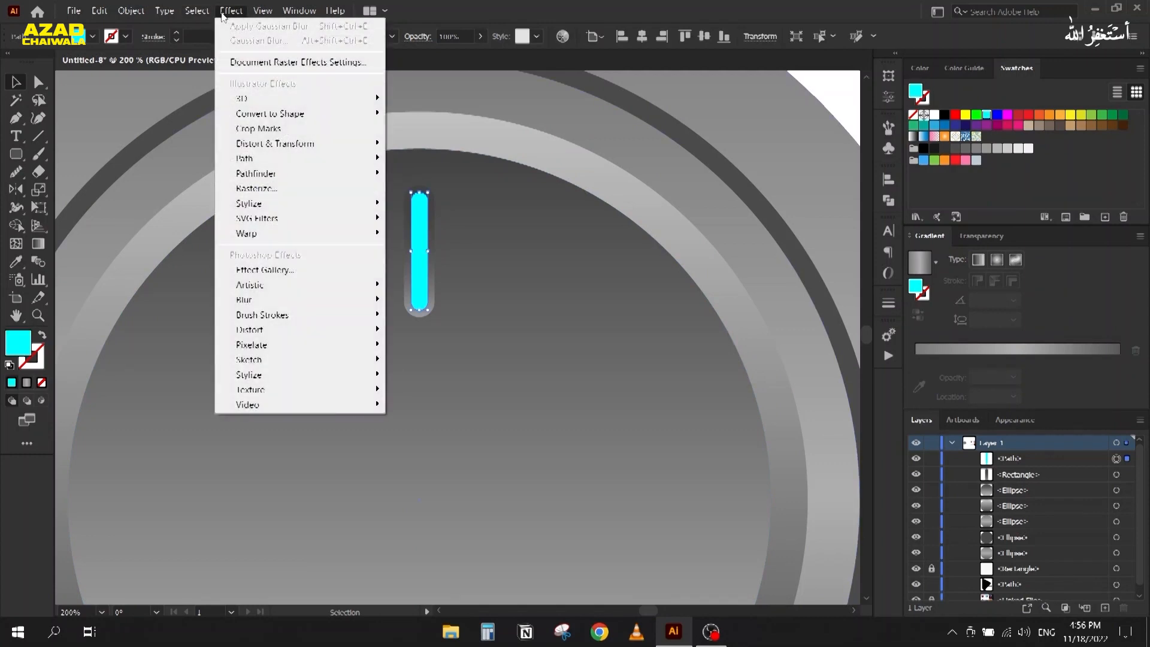
pyautogui.moveTo(270, 299)
pyautogui.click(441, 300)
pyautogui.scroll(-3, 787, 287)
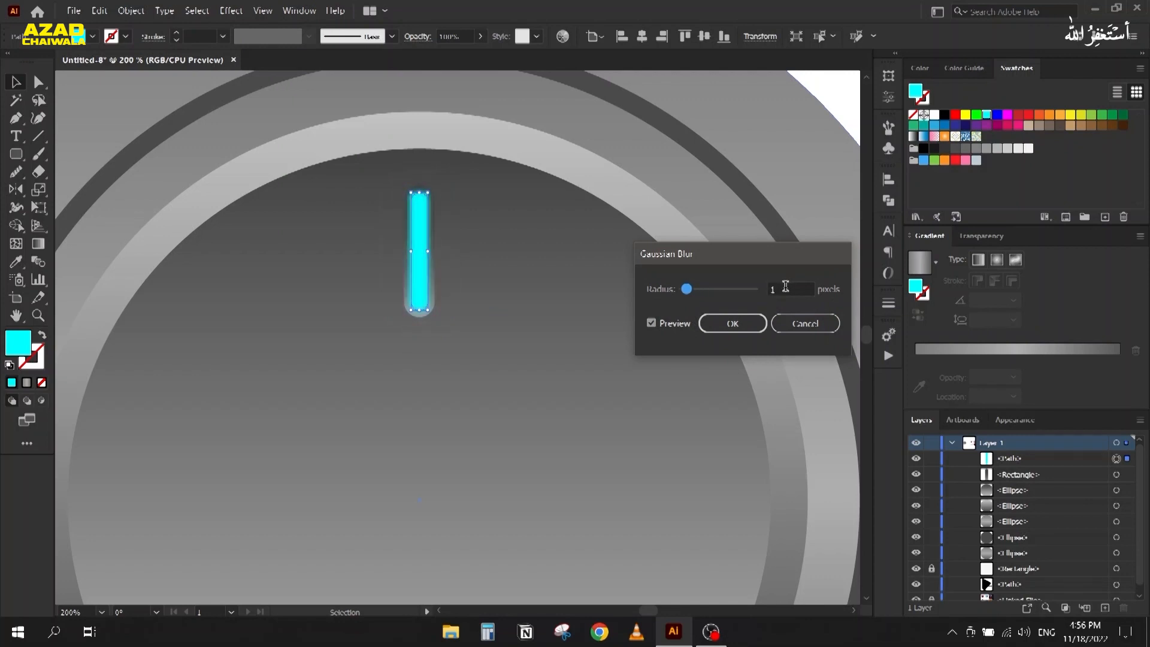
pyautogui.click(731, 326)
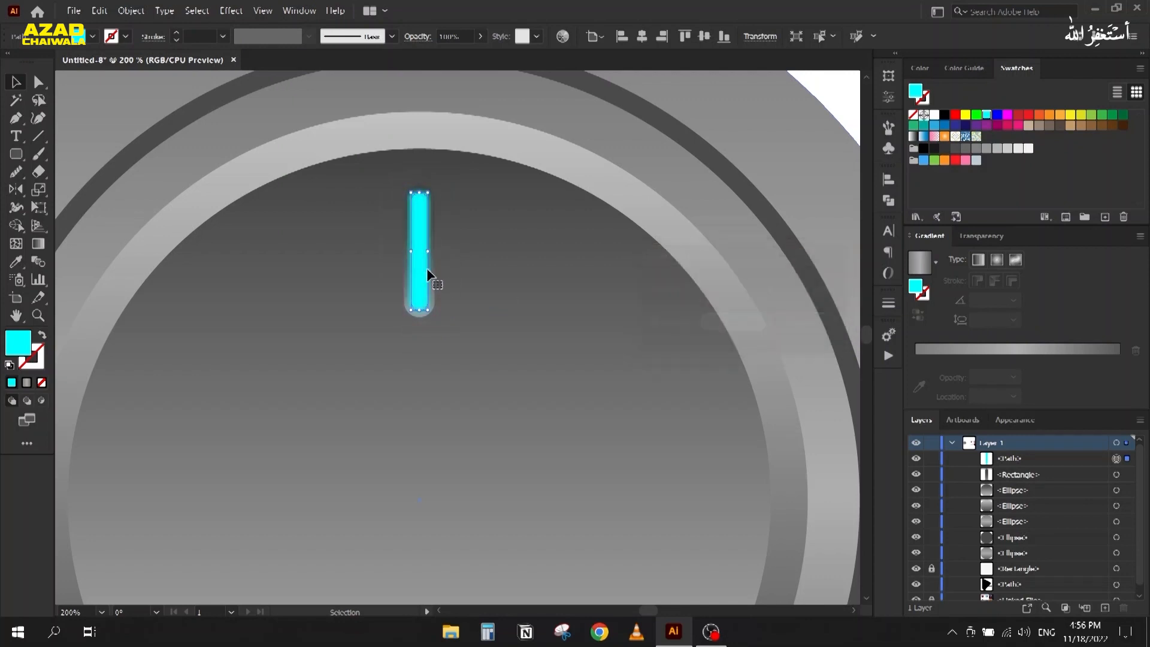
pyautogui.scroll(3, 406, 200)
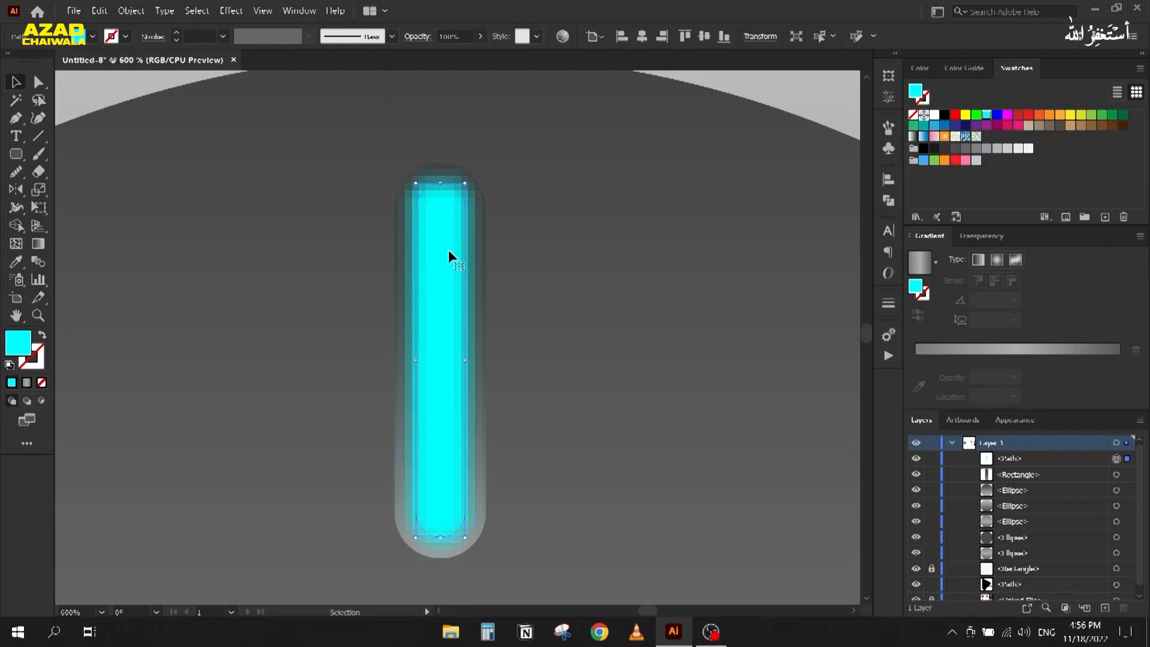
# Step: Set the document raster effects resolution to High (300 ppi)
pyautogui.click(221, 9)
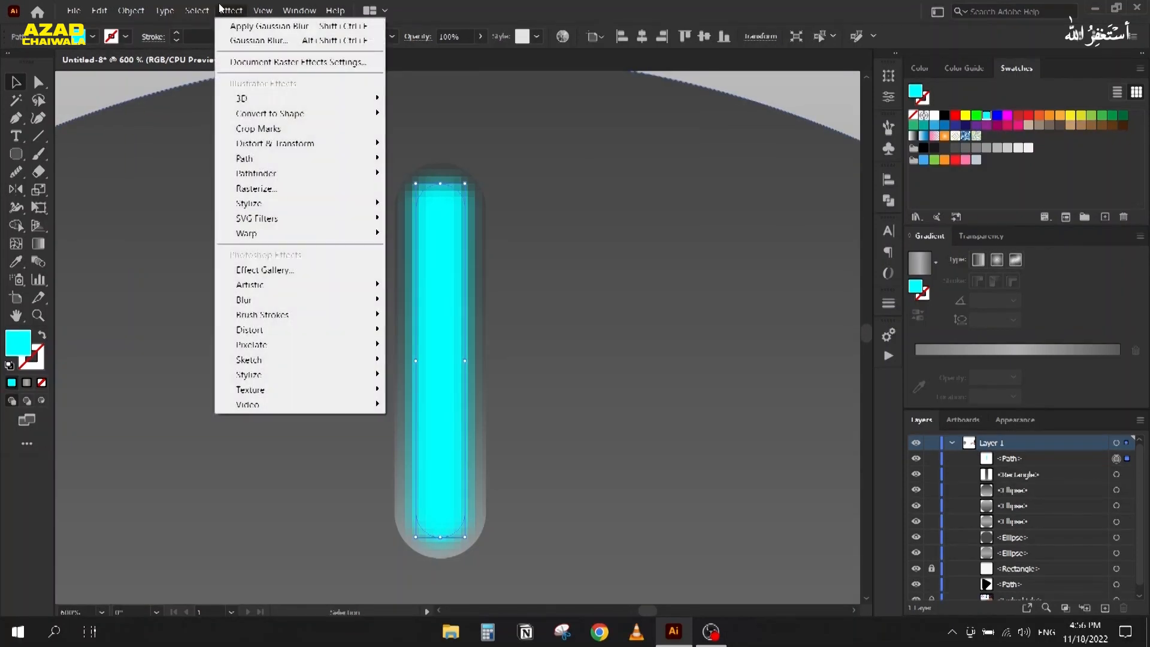
pyautogui.click(233, 63)
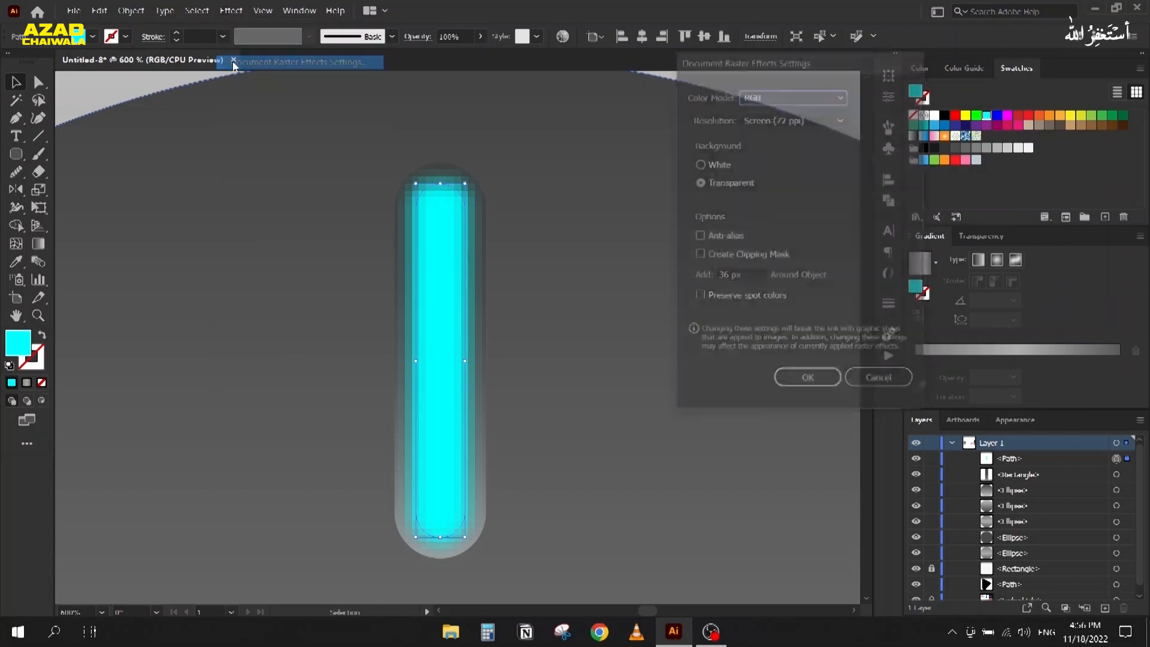
pyautogui.click(763, 120)
pyautogui.click(765, 168)
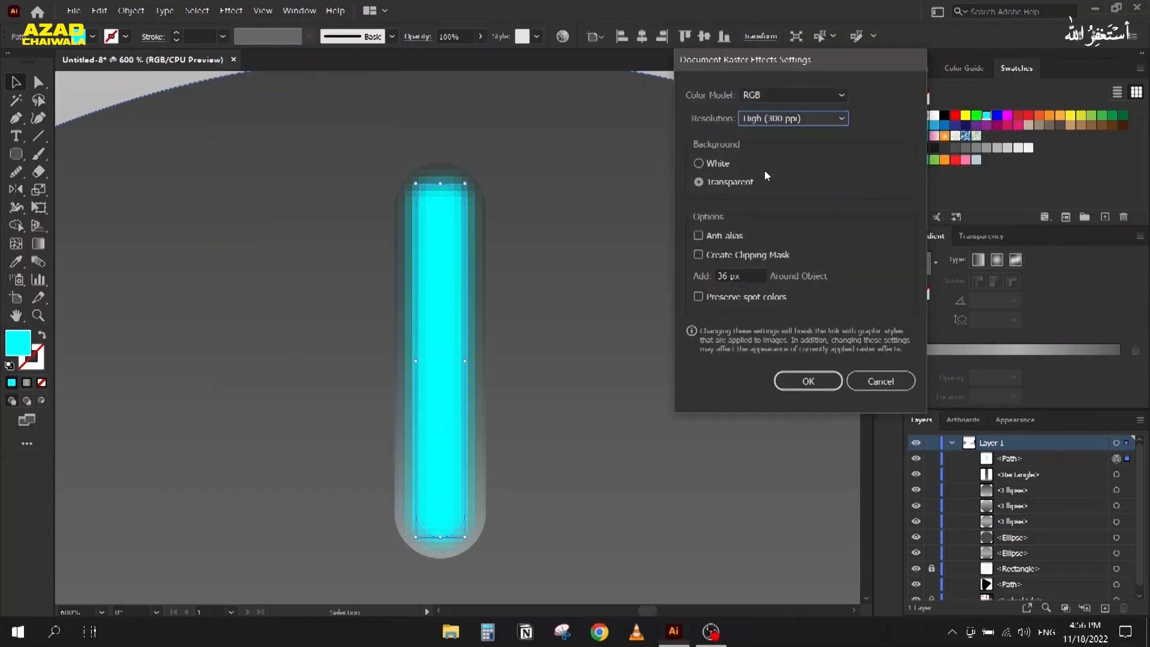
pyautogui.click(806, 382)
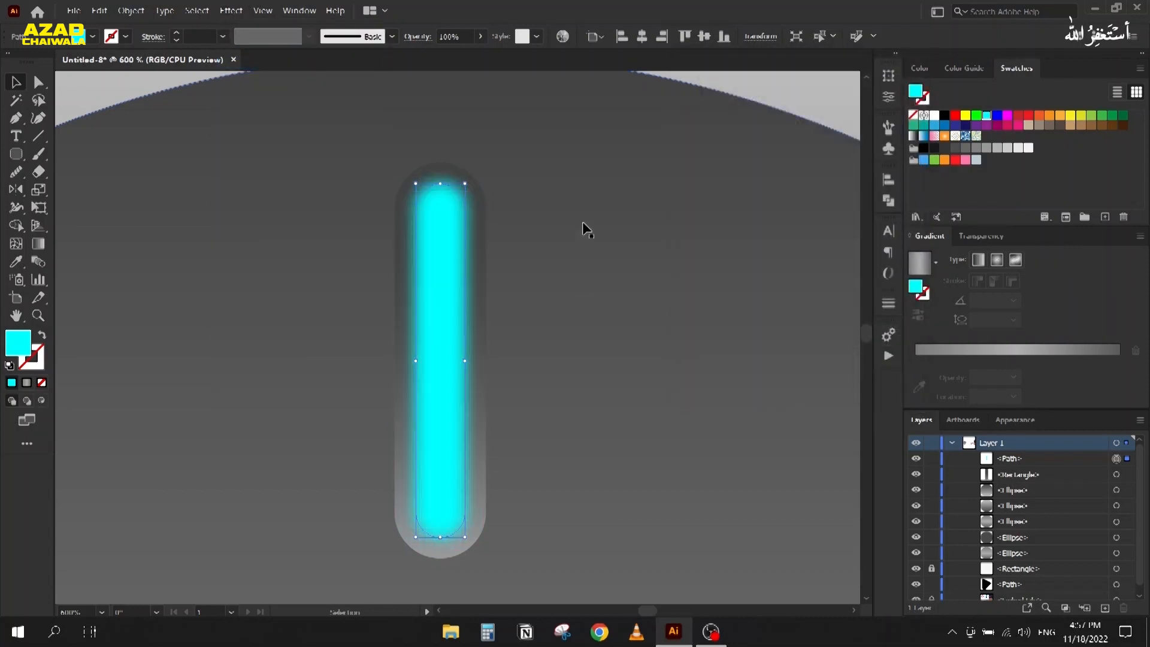
pyautogui.scroll(-4, 588, 227)
pyautogui.click(158, 146)
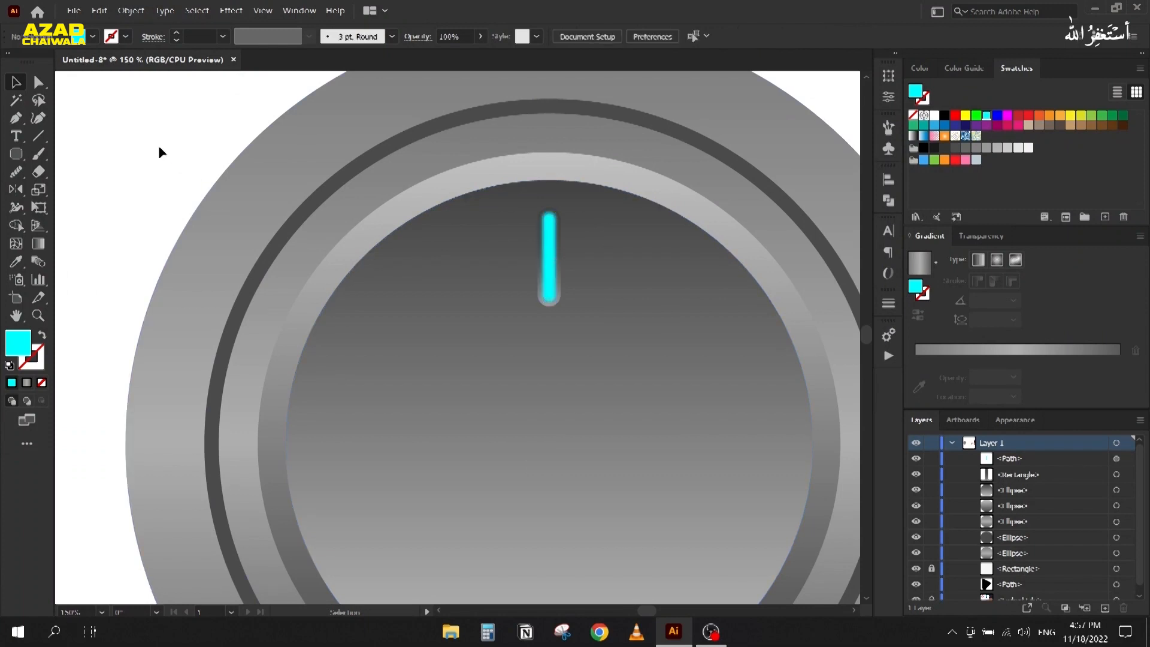
pyautogui.scroll(2, 580, 295)
# Step: Paste a copy of the cyan line in front and remove that copy's Gaussian Blur
pyautogui.click(525, 234)
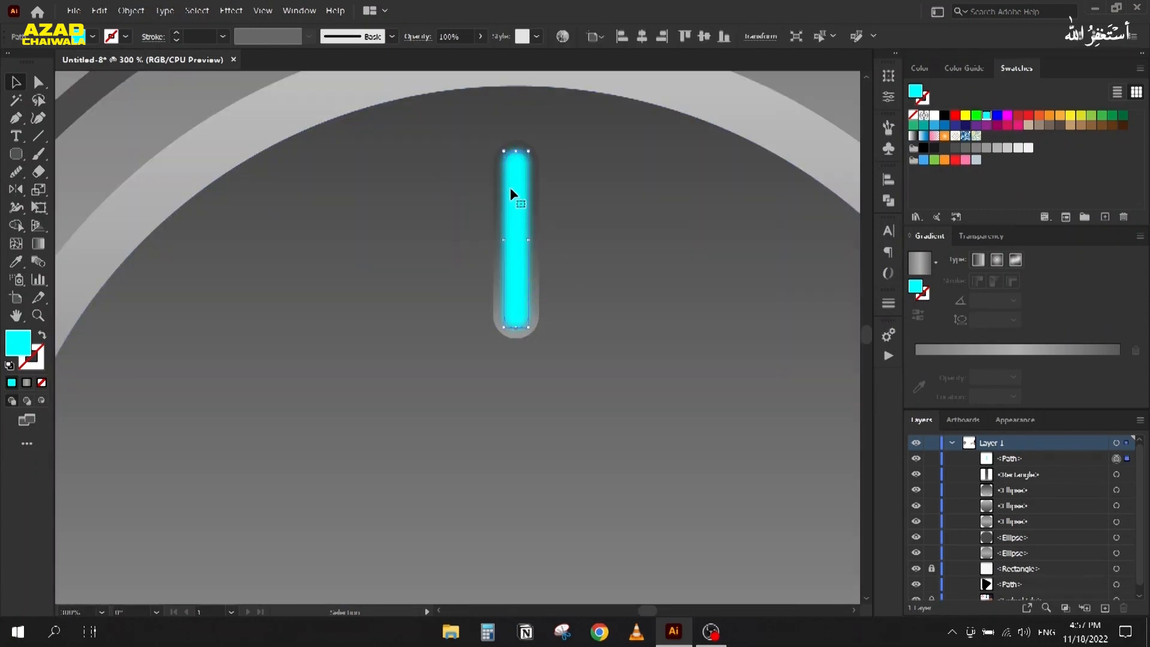
pyautogui.press('a')
pyautogui.hotkey('ctrl', 'c')
pyautogui.hotkey('ctrl', 'f')
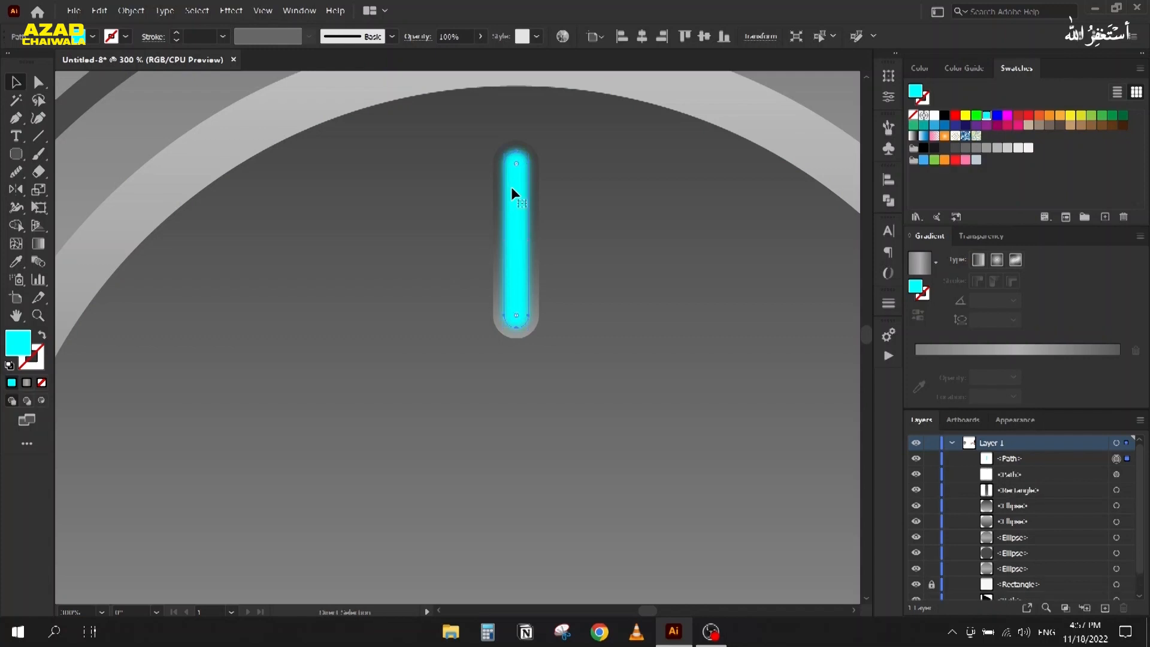
pyautogui.click(1015, 421)
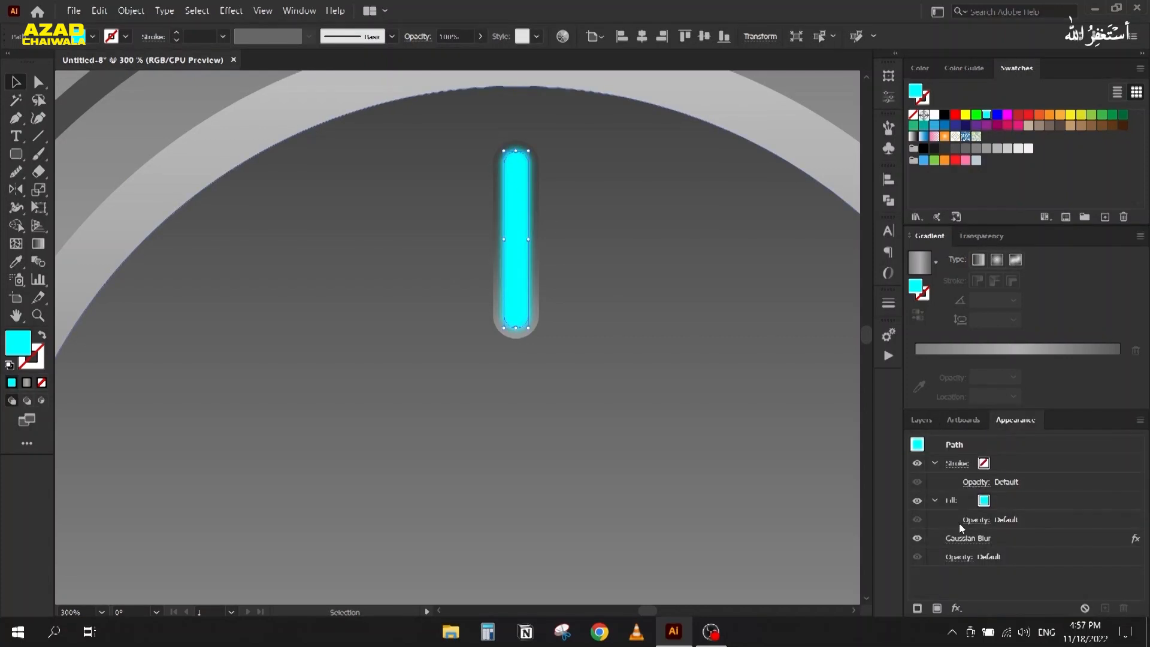
pyautogui.click(1042, 542)
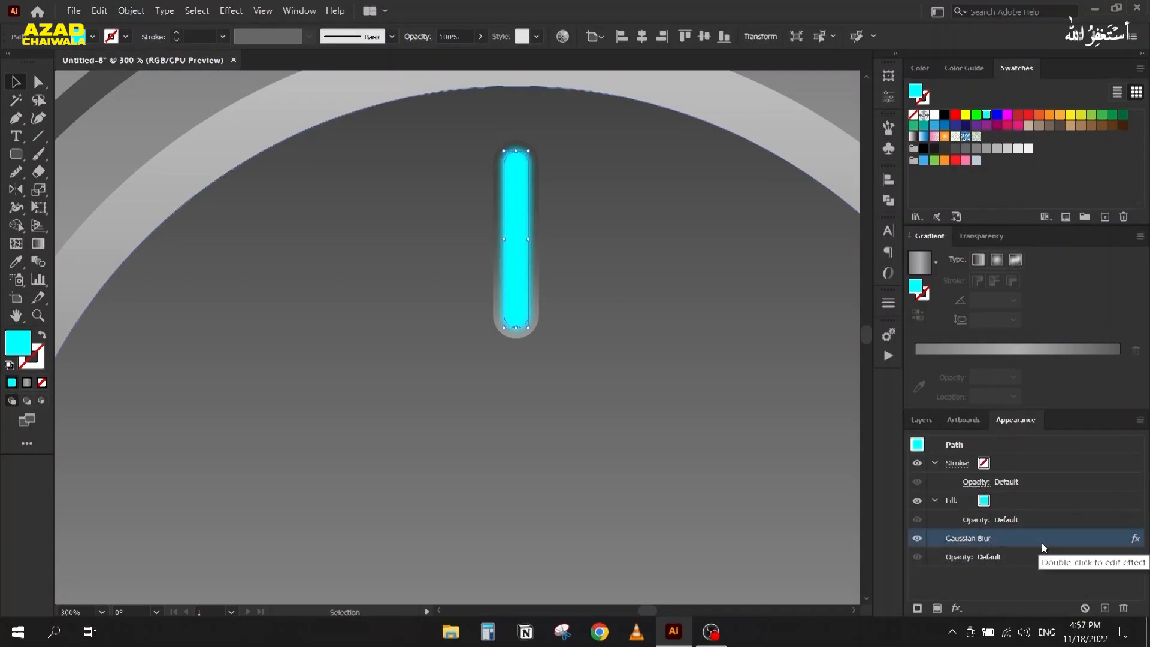
pyautogui.click(1124, 609)
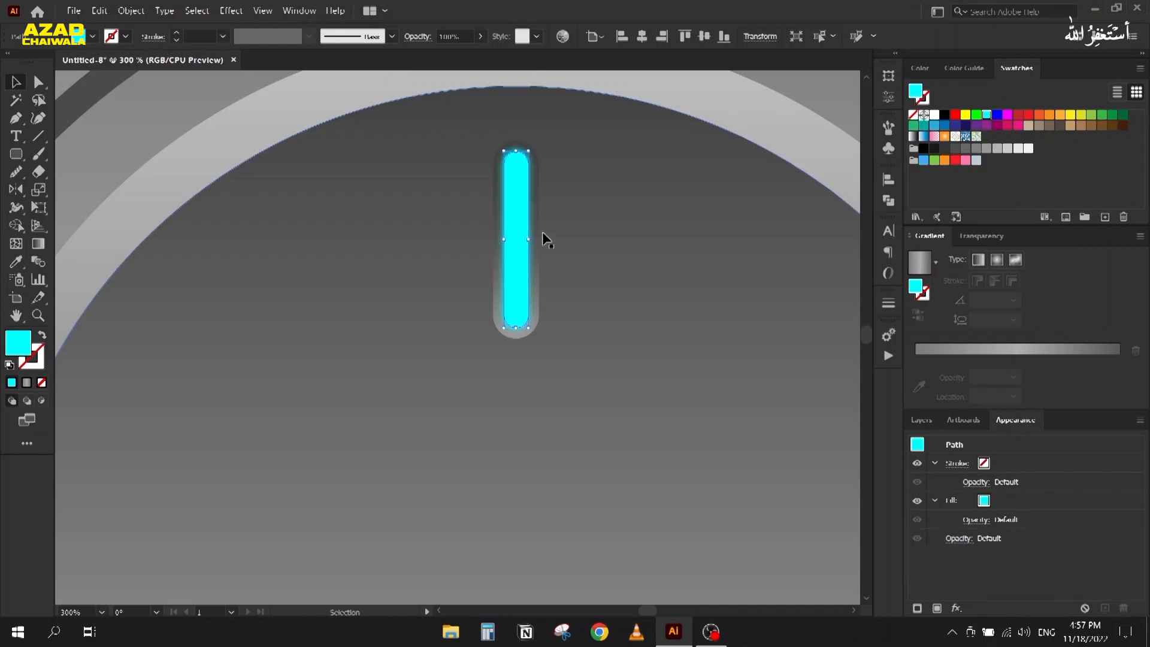
pyautogui.keyDown('alt'); pyautogui.scroll(-2, 616, 155); pyautogui.keyUp('alt')
pyautogui.click(133, 169)
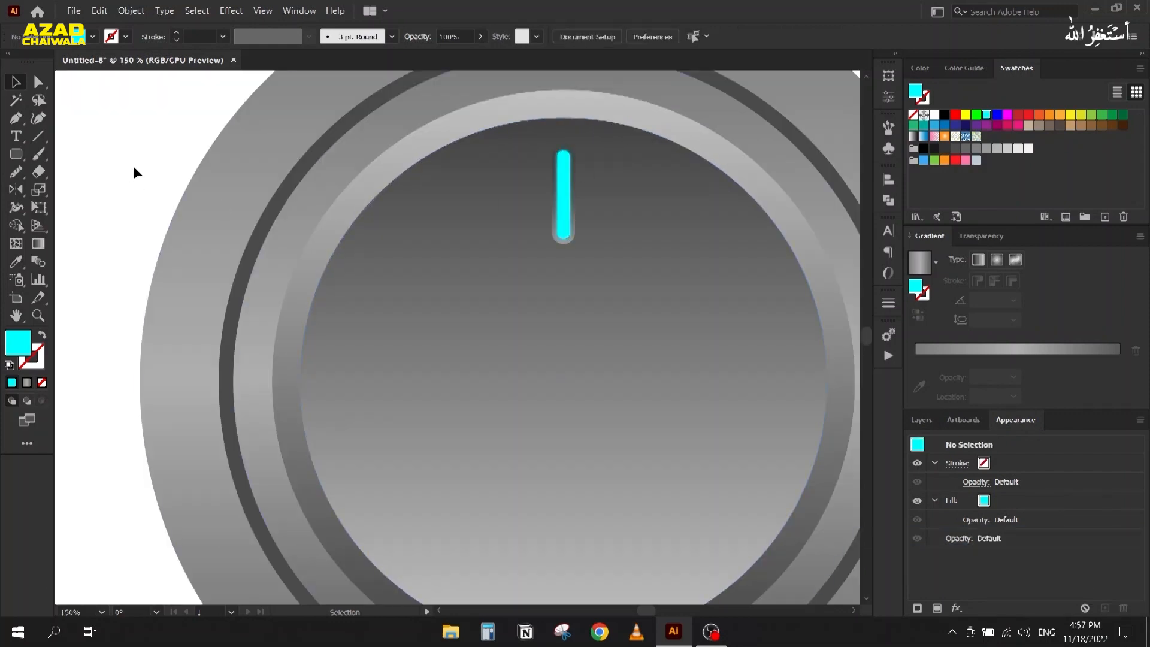
pyautogui.keyDown('alt'); pyautogui.scroll(2, 490, 164); pyautogui.keyUp('alt')
# Step: Select the blurred lower cyan path and slightly increase its blur radius
pyautogui.click(922, 421)
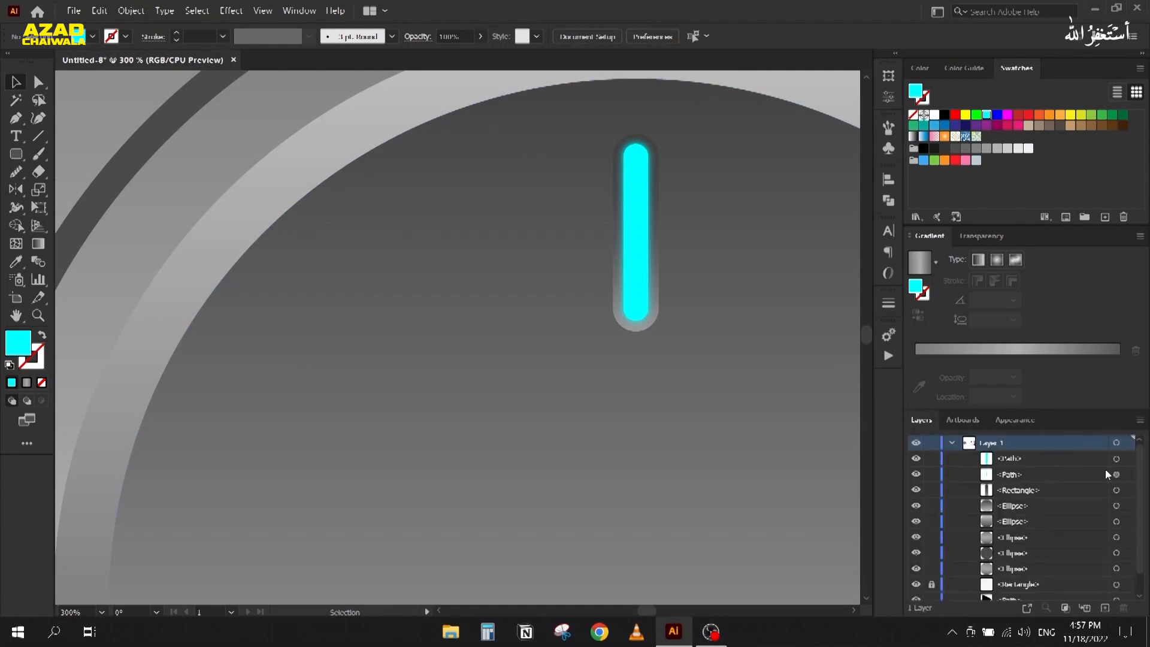
pyautogui.click(1122, 461)
pyautogui.click(1125, 475)
pyautogui.click(1018, 430)
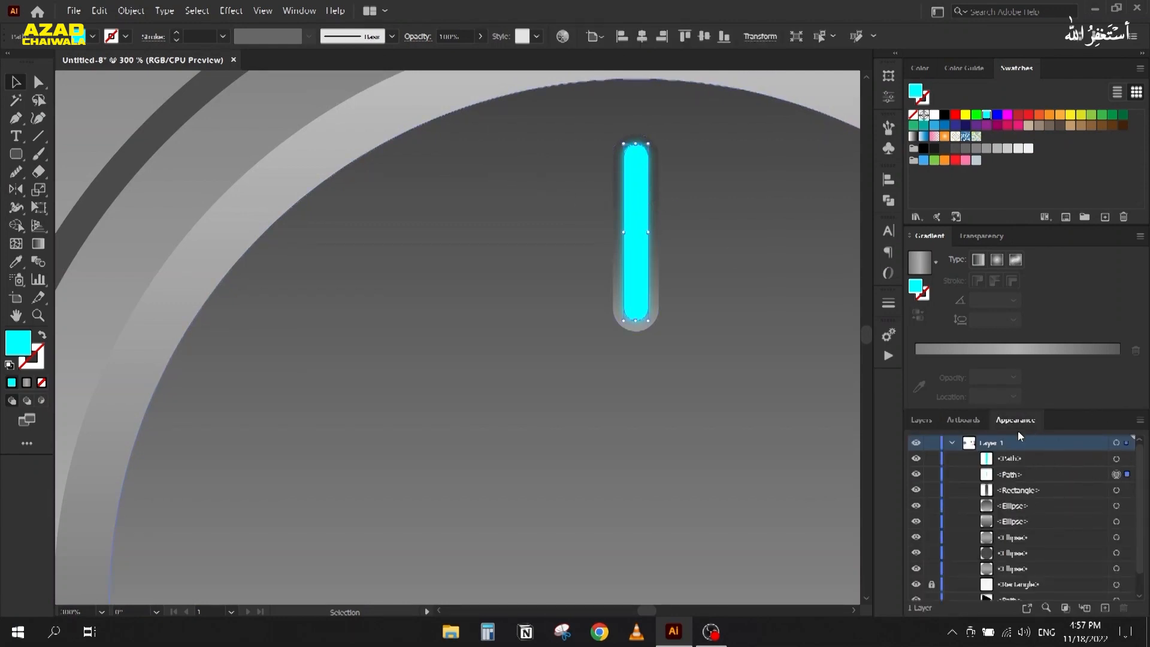
pyautogui.click(968, 539)
pyautogui.click(799, 287)
pyautogui.press('Up')
pyautogui.press('Up')
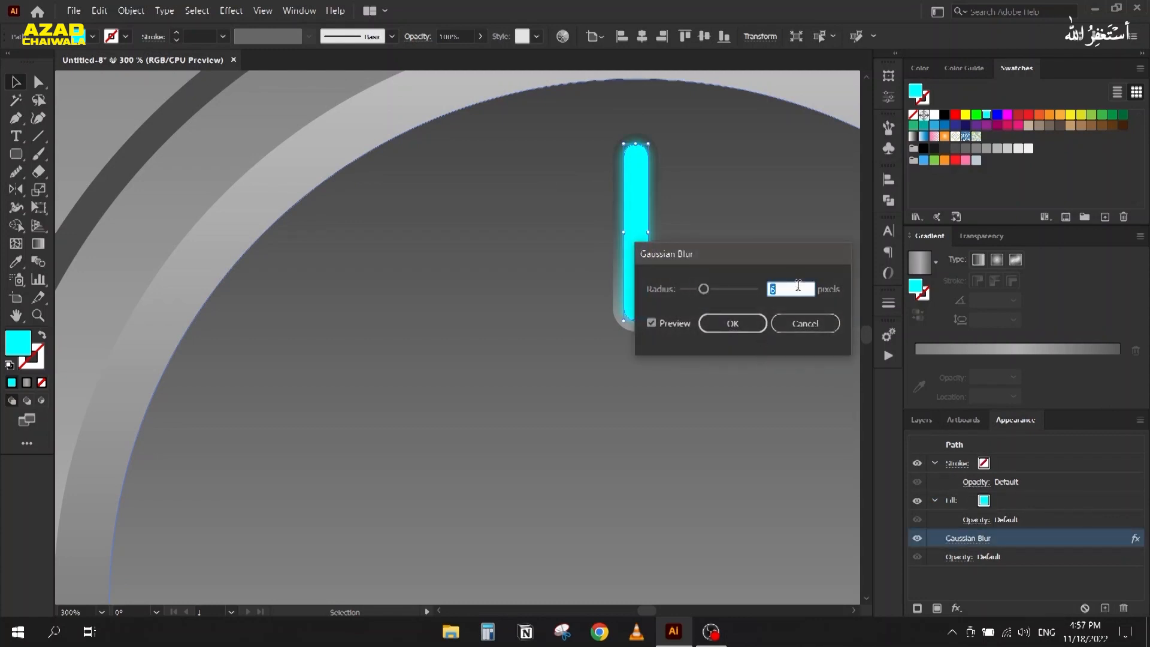
pyautogui.press('Down')
pyautogui.click(742, 328)
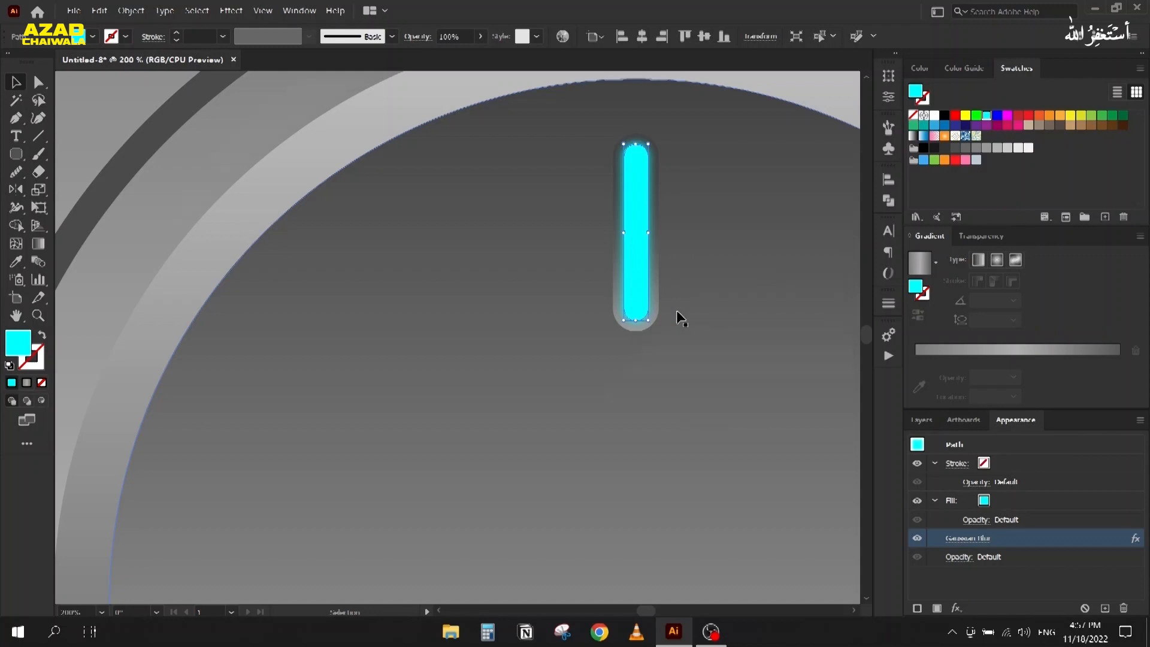
pyautogui.scroll(-2, 677, 310)
pyautogui.click(174, 191)
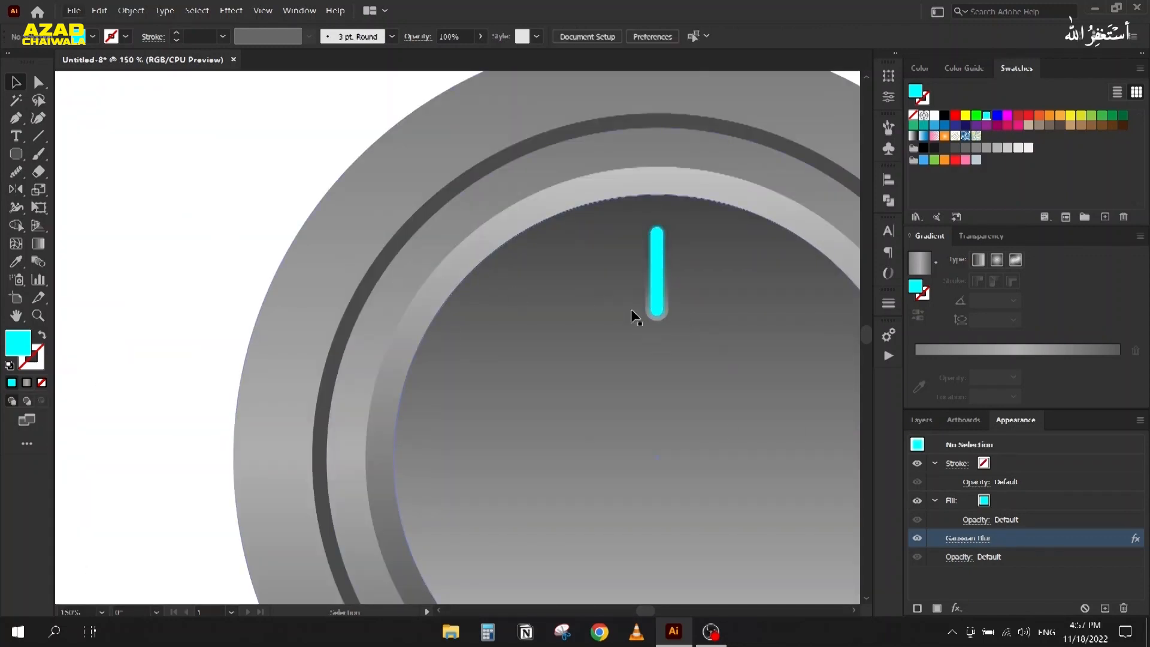
pyautogui.scroll(-3, 256, 234)
# Step: Draw an ellipse over the lower part of the large knob
pyautogui.moveTo(561, 467); pyautogui.dragTo(441, 353)
pyautogui.scroll(-1, 513, 359)
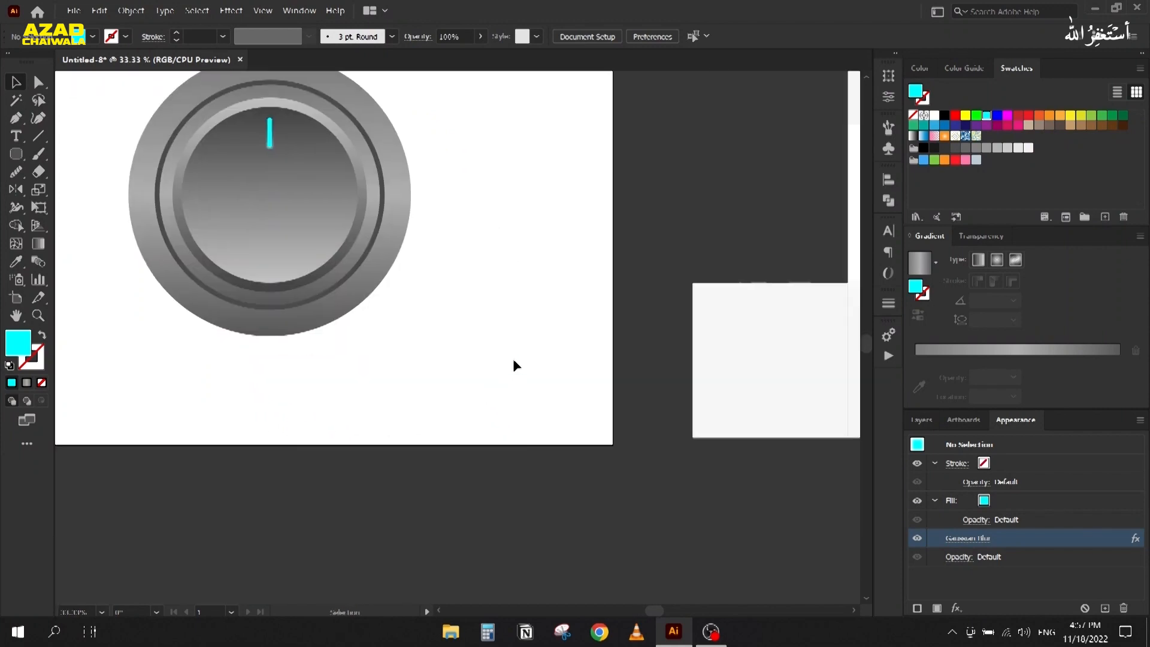
pyautogui.moveTo(544, 344); pyautogui.dragTo(536, 343)
pyautogui.scroll(-1, 632, 340)
pyautogui.scroll(5, 632, 340)
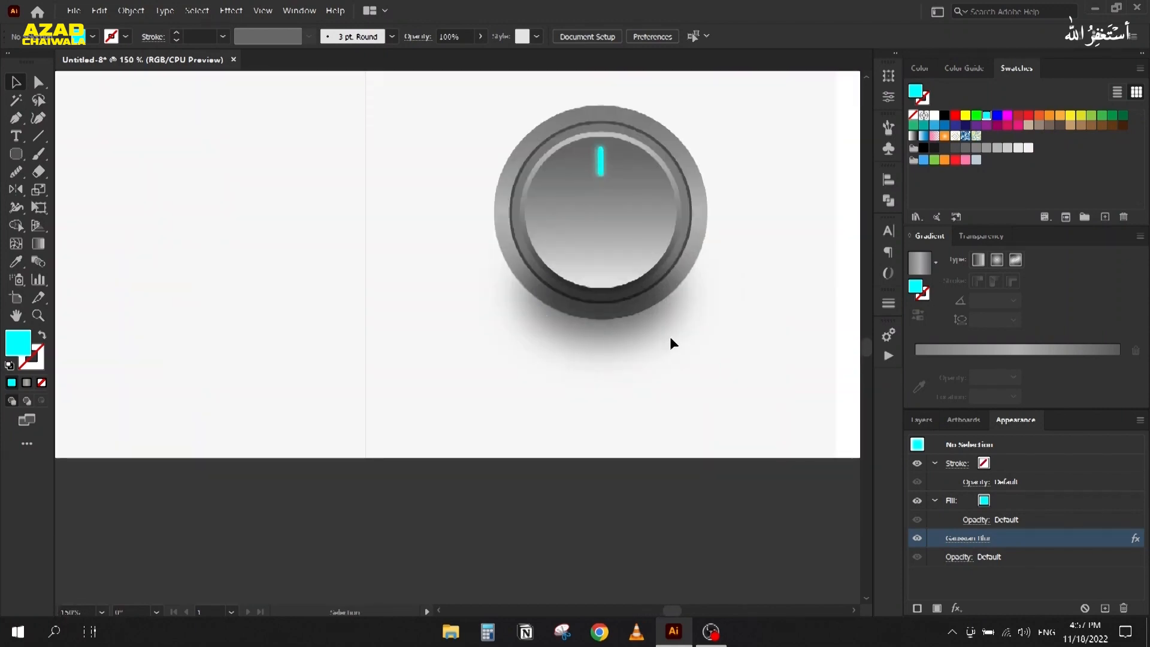
pyautogui.scroll(-3, 479, 328)
pyautogui.moveTo(394, 321); pyautogui.dragTo(864, 315)
pyautogui.moveTo(190, 178); pyautogui.dragTo(268, 299)
pyautogui.moveTo(16, 154); pyautogui.dragTo(60, 190)
pyautogui.moveTo(304, 313); pyautogui.dragTo(494, 384)
# Step: Centre the ellipse horizontally on the inner circle and fill it black
pyautogui.press('v')
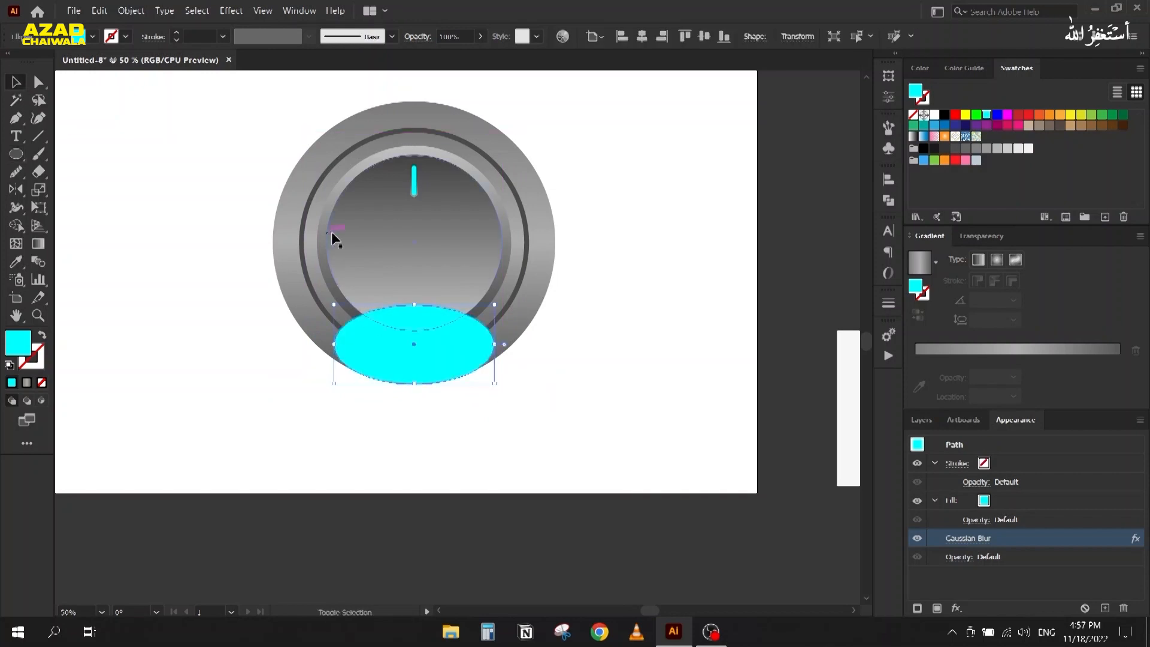
pyautogui.keyDown('shift'); pyautogui.click(387, 242); pyautogui.keyUp('shift')
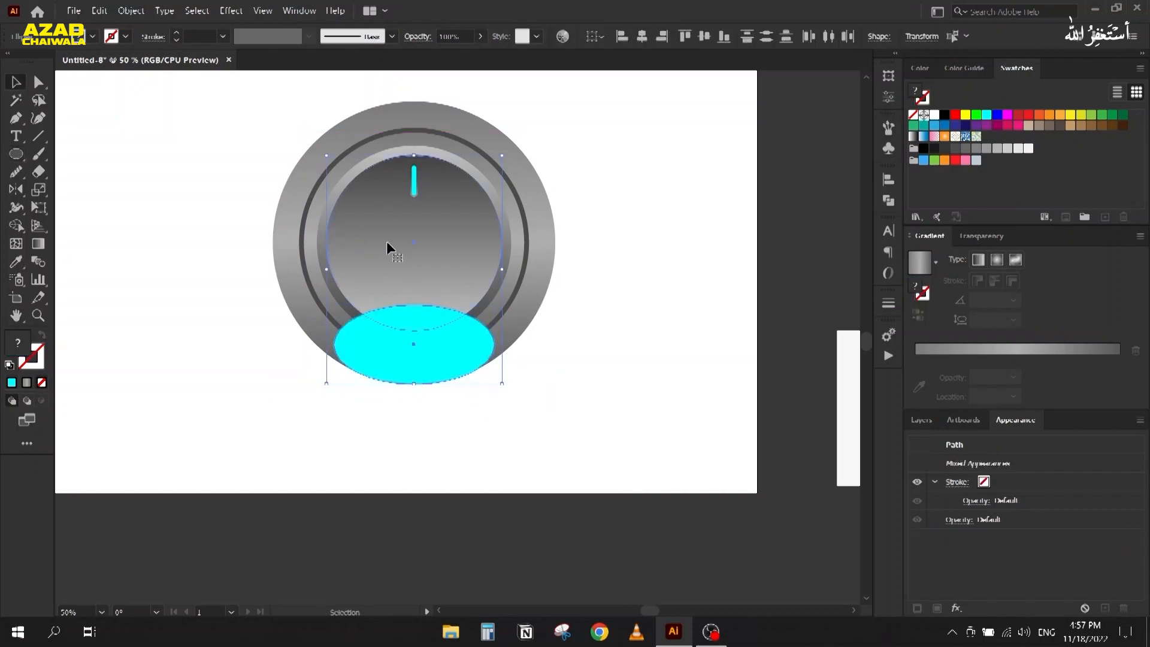
pyautogui.click(645, 39)
pyautogui.click(416, 359)
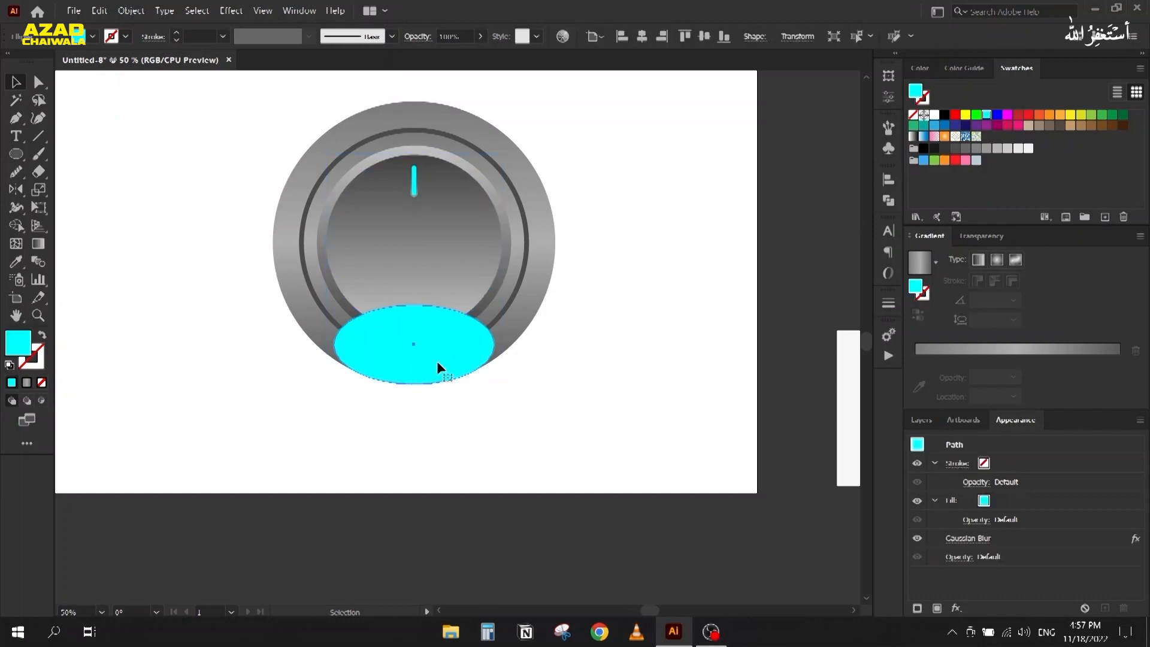
pyautogui.click(946, 118)
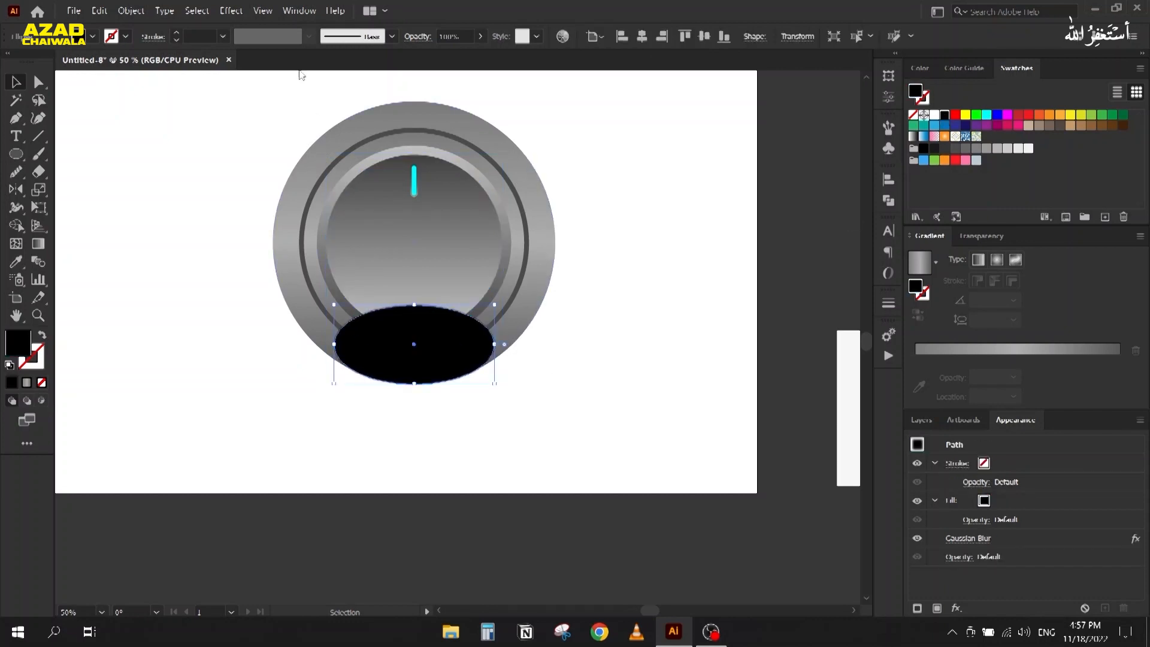
# Step: Add a Gaussian Blur to the ellipse, then delete that blur from its Appearance
pyautogui.click(233, 11)
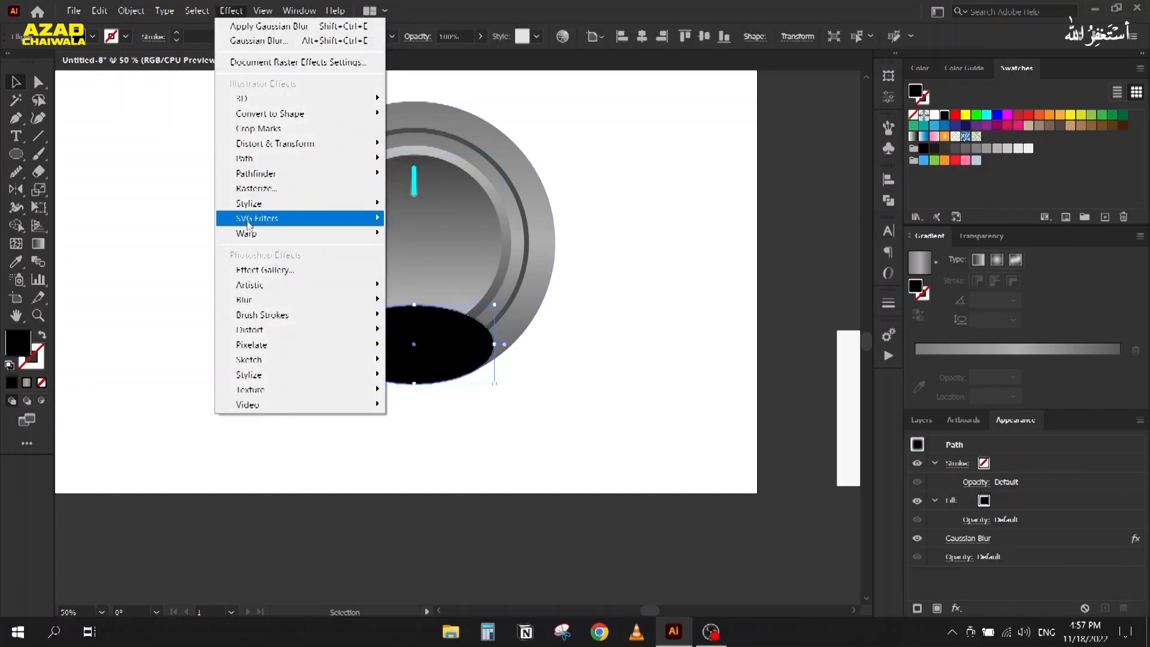
pyautogui.moveTo(278, 298)
pyautogui.click(432, 299)
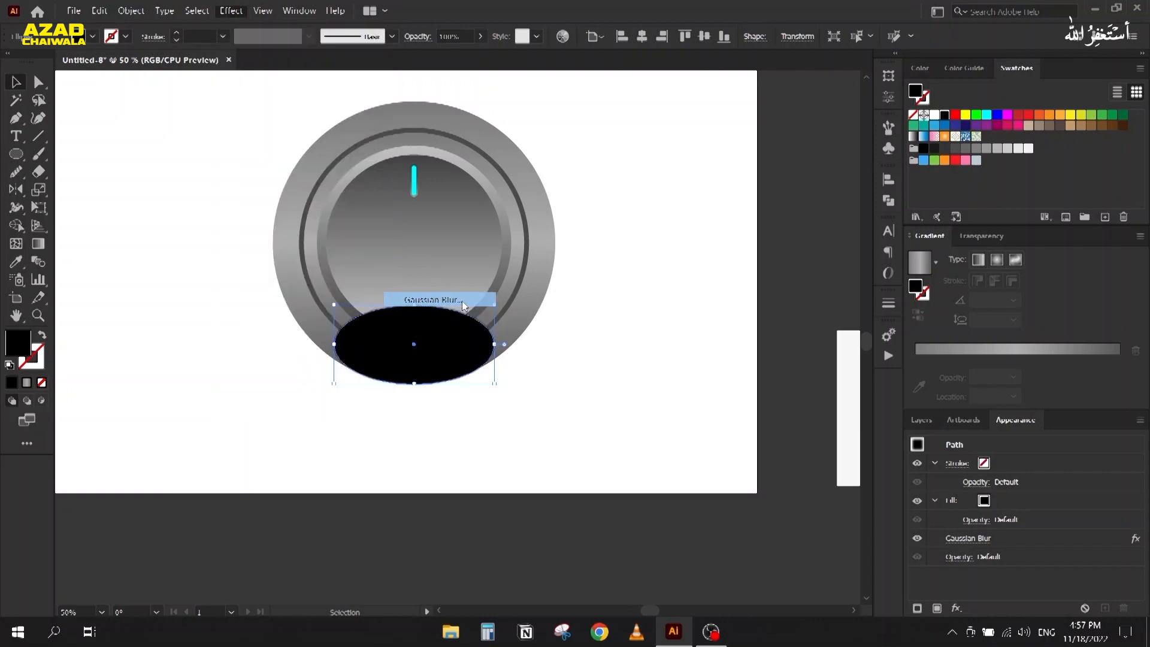
pyautogui.click(731, 347)
pyautogui.click(398, 390)
pyautogui.click(403, 367)
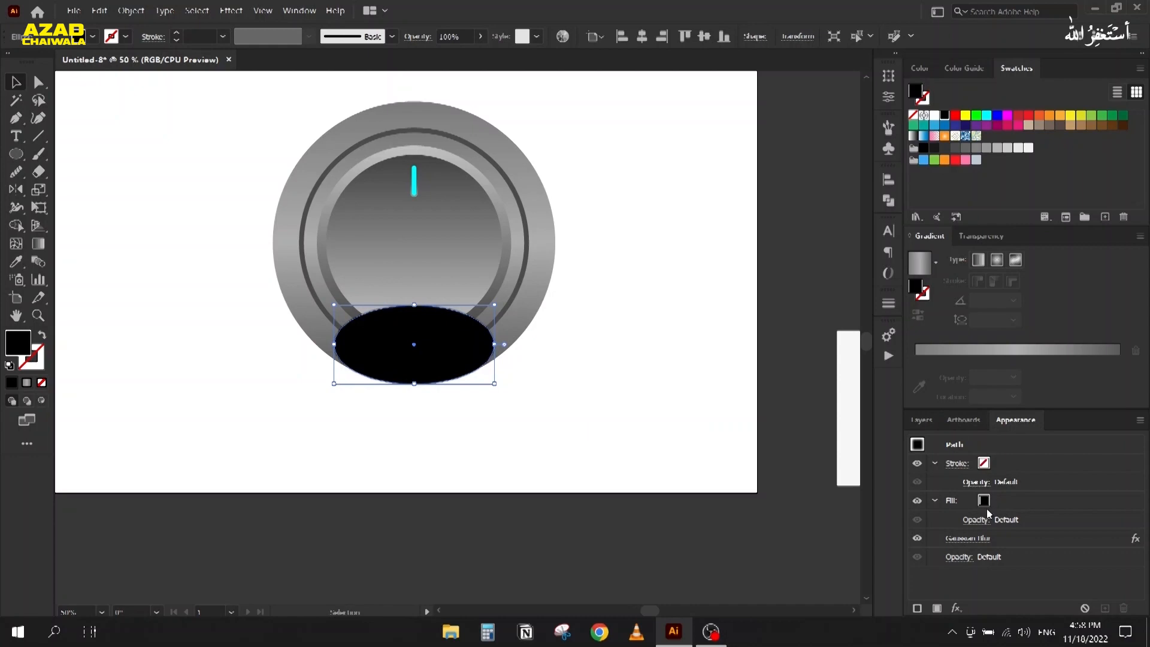
pyautogui.click(1030, 541)
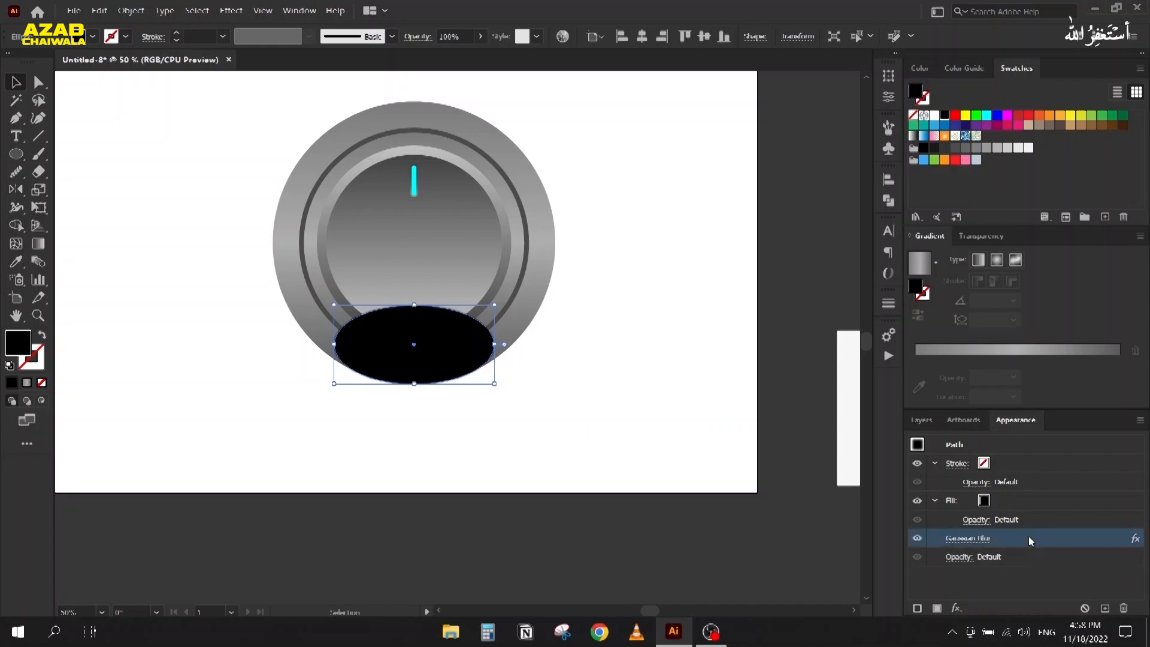
pyautogui.click(1124, 608)
pyautogui.click(418, 390)
pyautogui.click(411, 367)
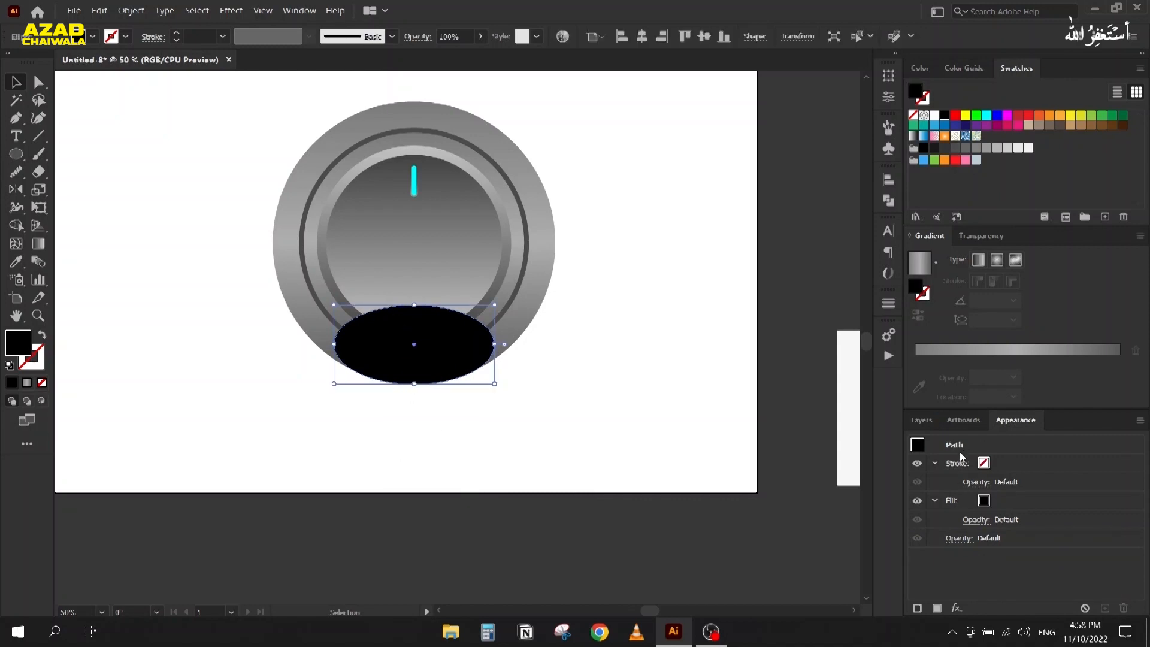
# Step: Apply a Gaussian Blur with radius 23 to the black ellipse
pyautogui.click(226, 11)
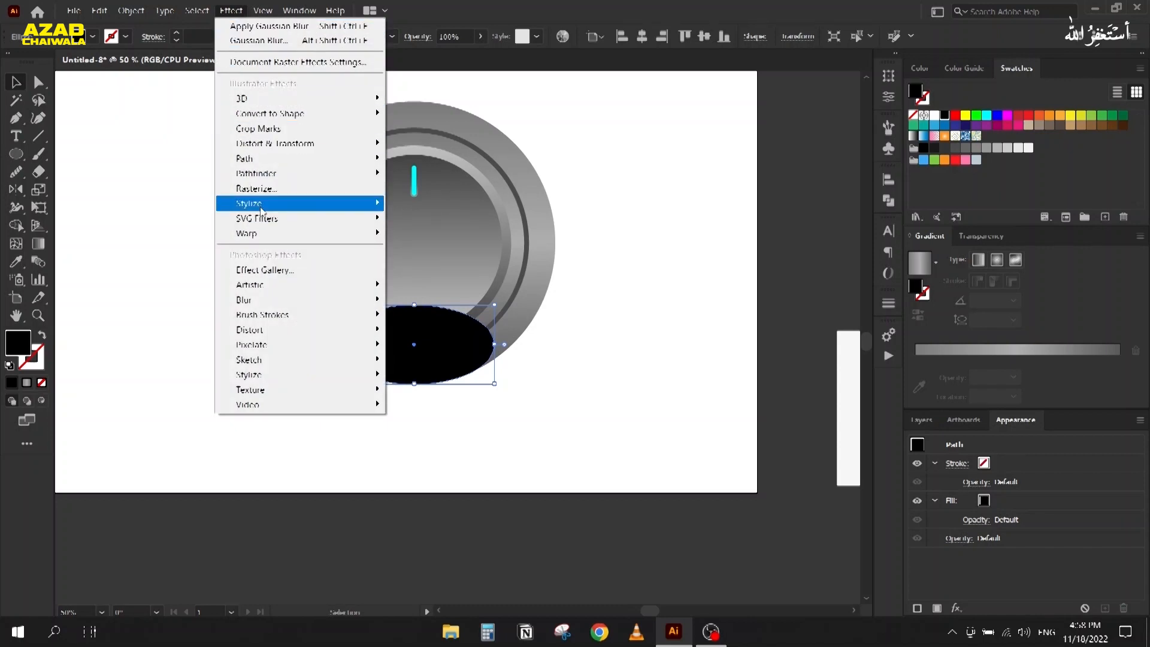
pyautogui.moveTo(286, 305)
pyautogui.click(433, 299)
pyautogui.doubleClick(807, 289)
pyautogui.write('23')
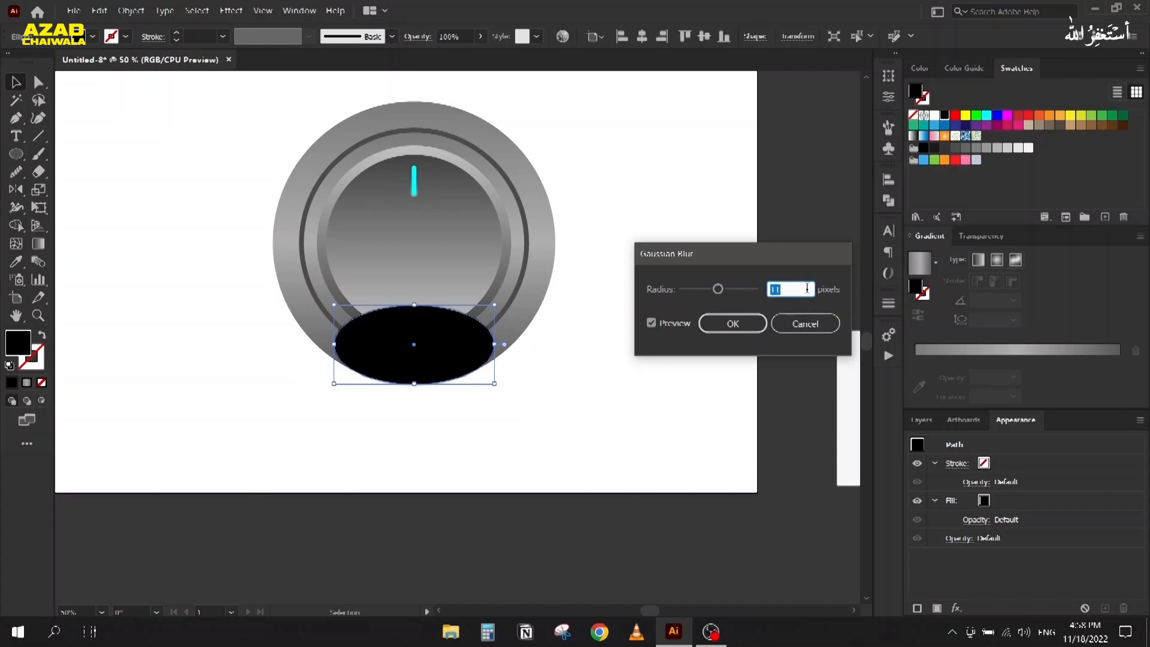
pyautogui.scroll(20, 807, 288)
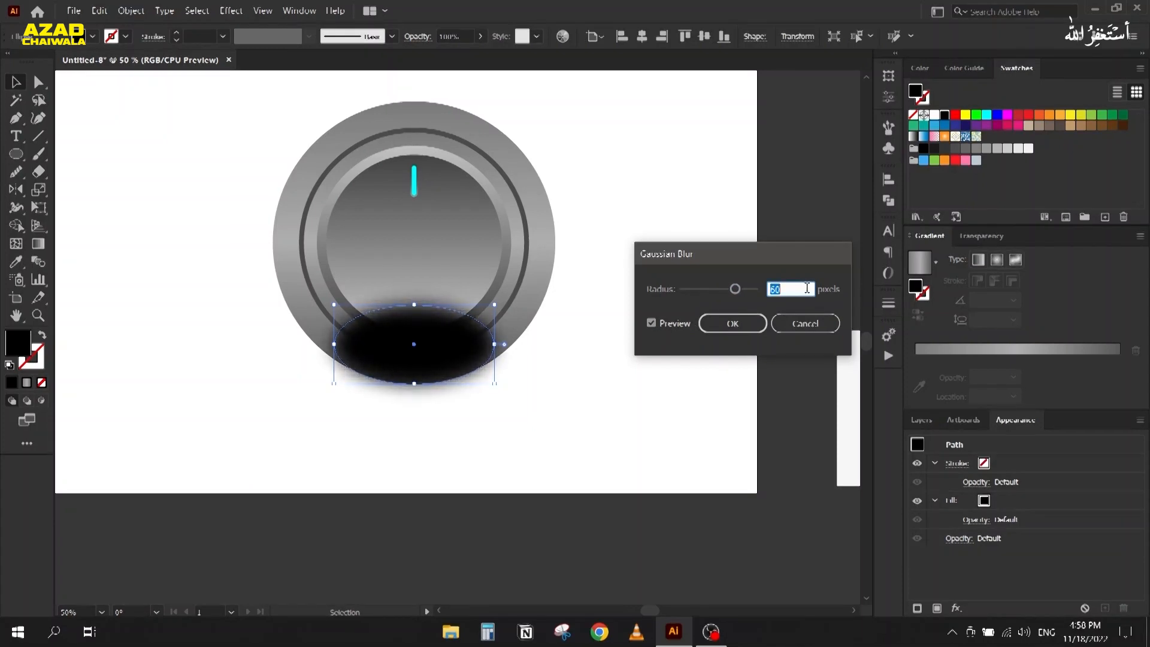
pyautogui.click(720, 324)
pyautogui.click(372, 466)
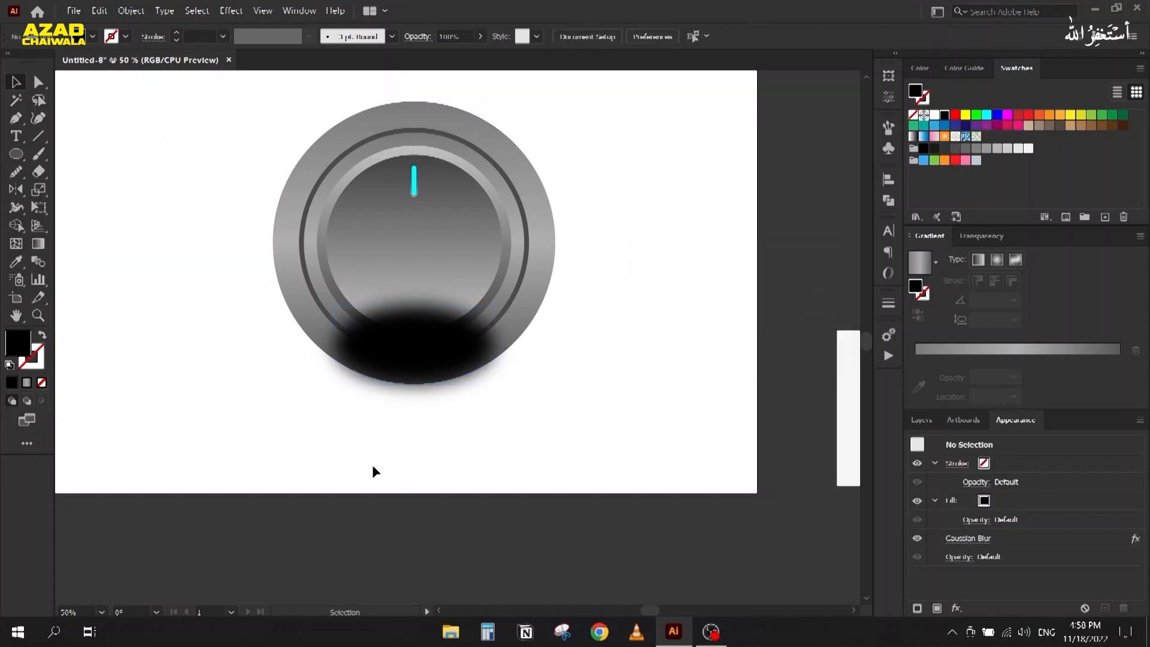
pyautogui.scroll(4, 372, 425)
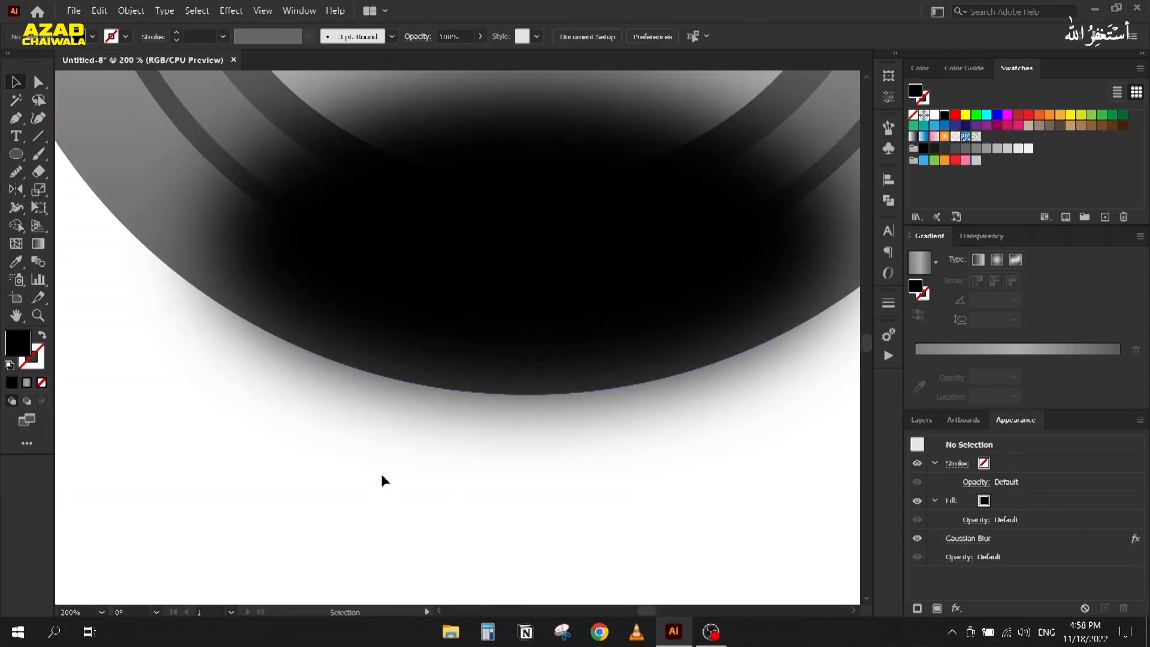
pyautogui.scroll(-1, 382, 474)
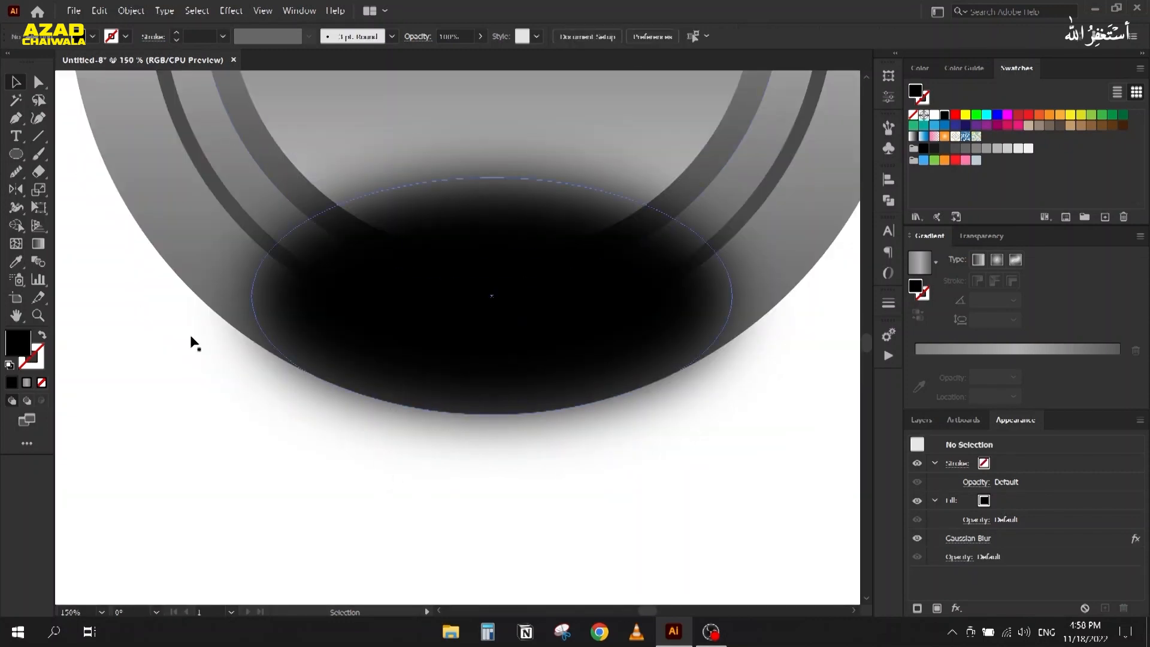
# Step: Raise the ellipse's Gaussian Blur radius to 60 pixels
pyautogui.click(503, 285)
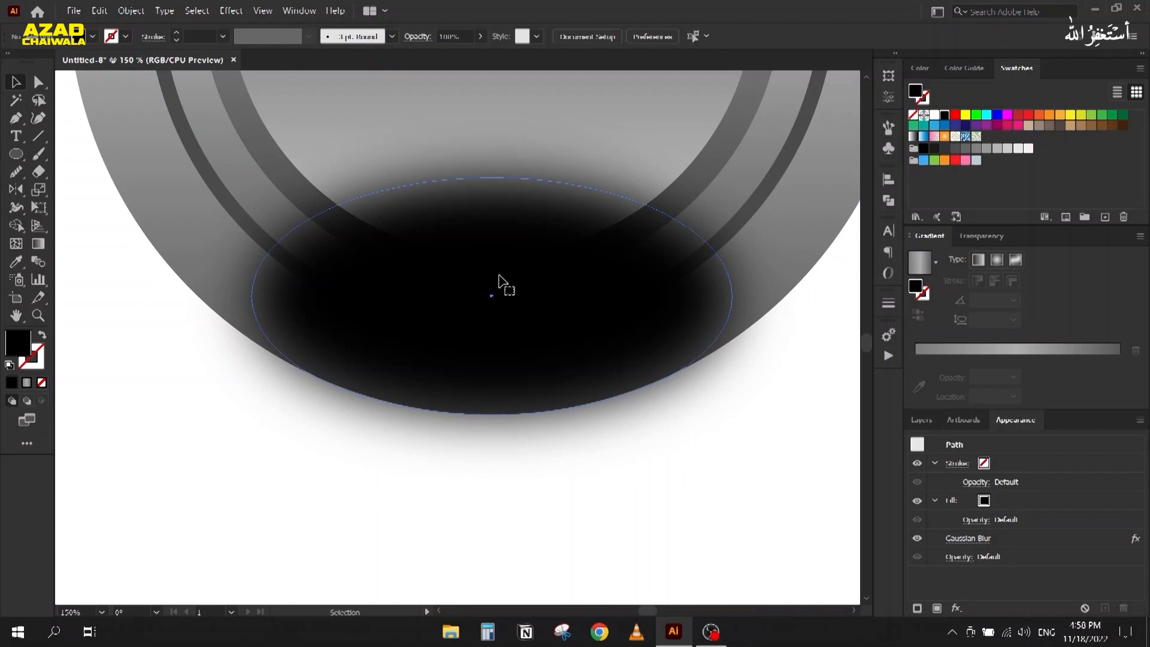
pyautogui.click(968, 538)
pyautogui.moveTo(712, 260); pyautogui.dragTo(854, 185)
pyautogui.moveTo(880, 224); pyautogui.dragTo(893, 224)
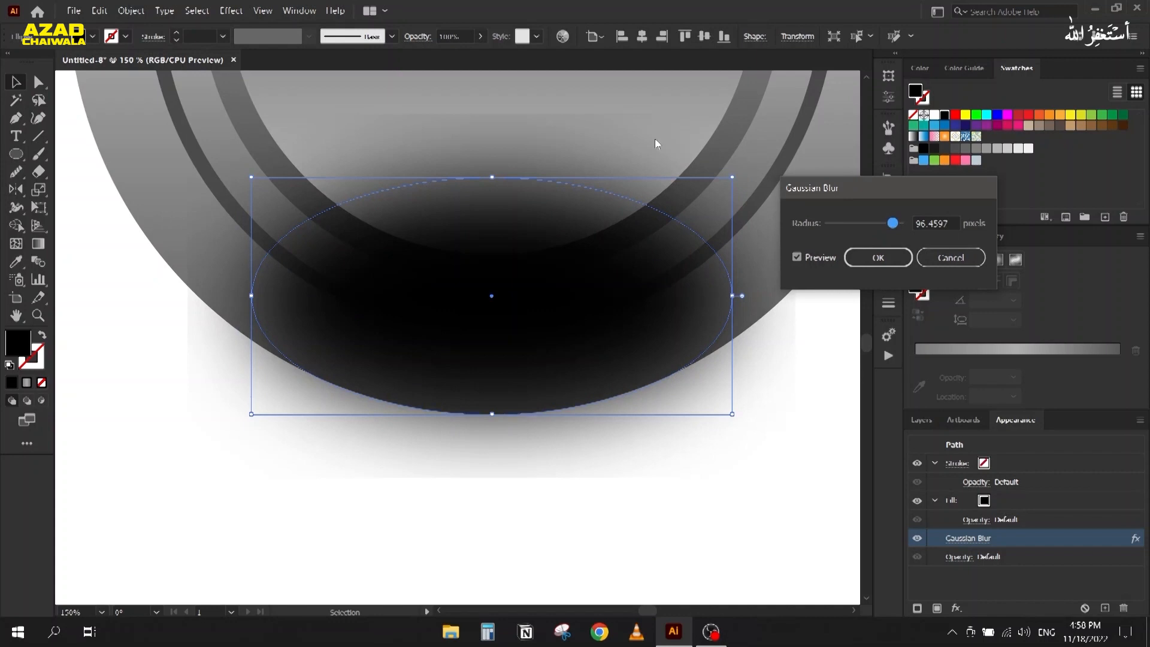
pyautogui.doubleClick(936, 224)
pyautogui.write('60')
pyautogui.click(856, 261)
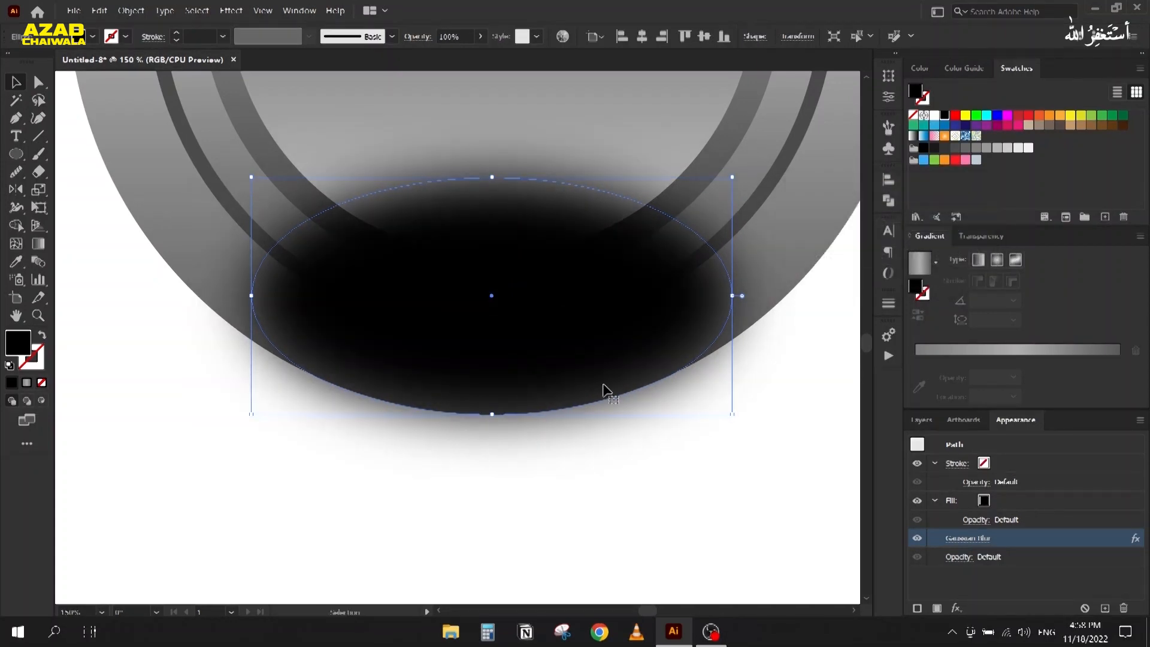
pyautogui.scroll(-3, 486, 335)
pyautogui.scroll(1, 487, 336)
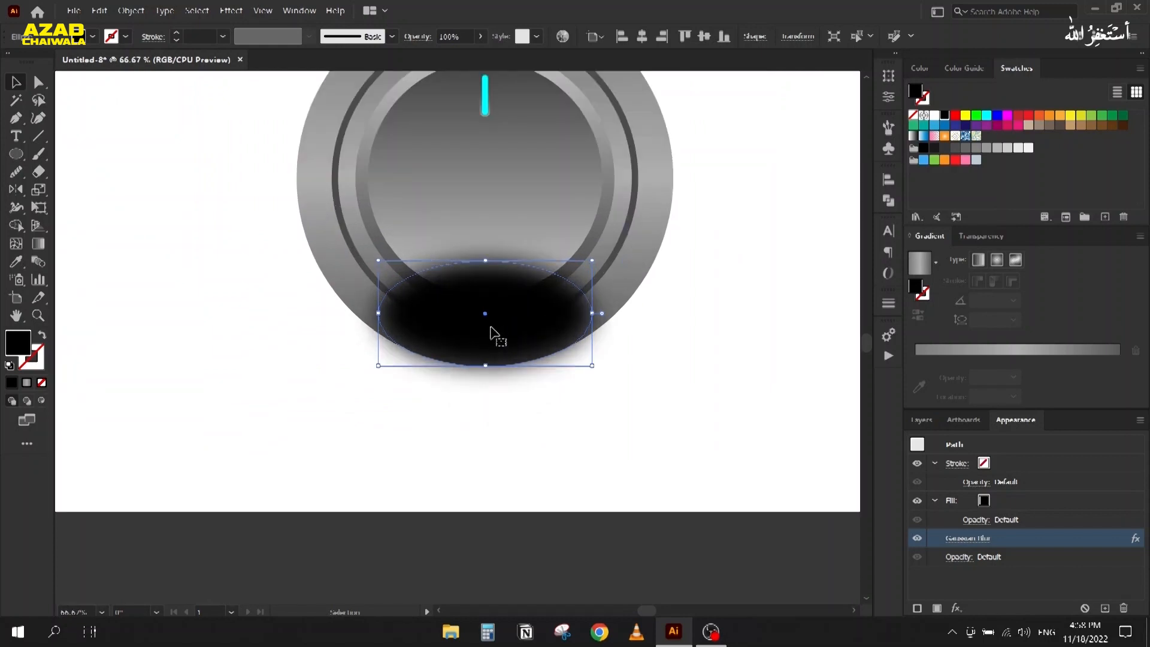
pyautogui.click(921, 419)
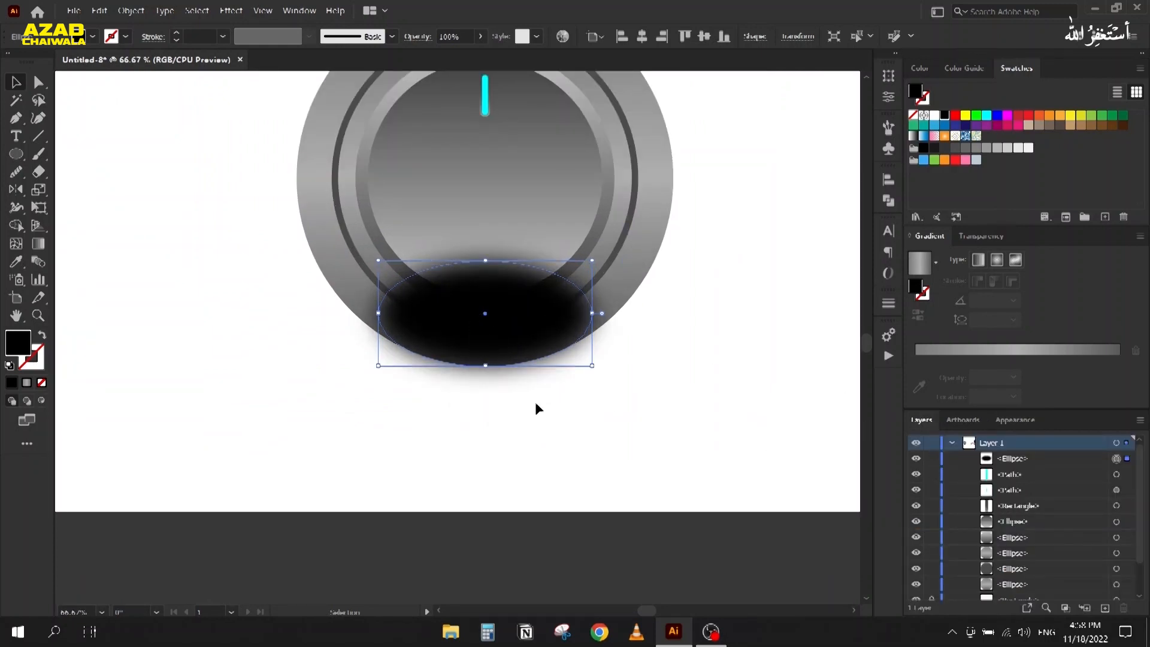
# Step: Send the black ellipse behind the inner circle, just in front of the grey ring
pyautogui.press('a')
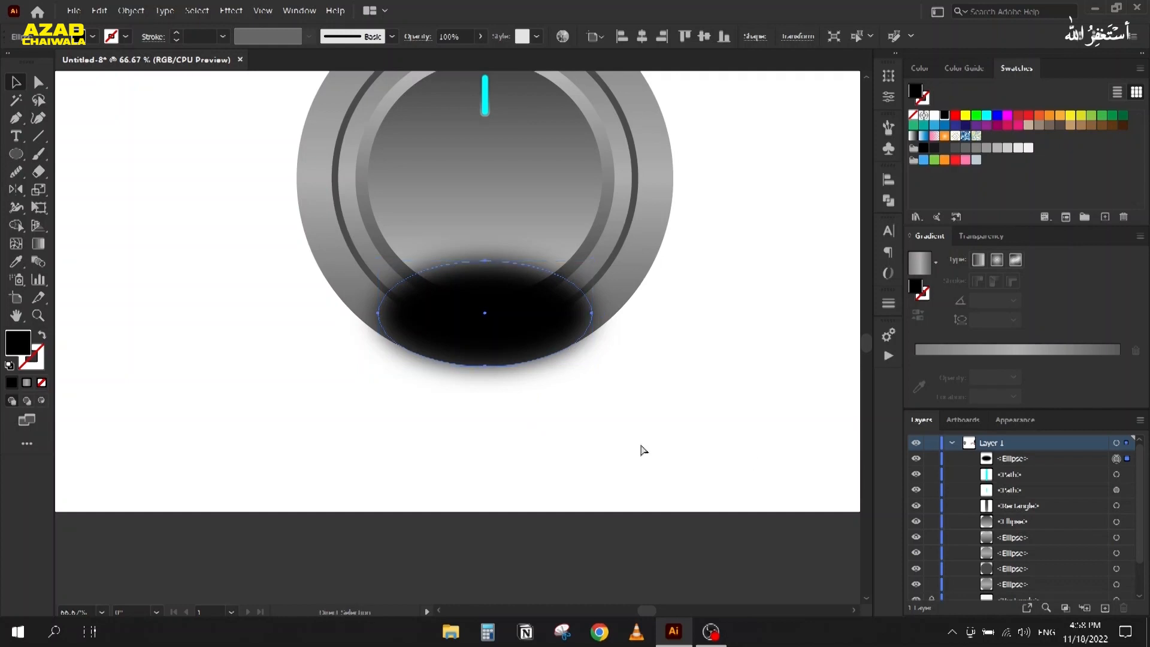
pyautogui.hotkey('ctrl', '[')
pyautogui.hotkey('ctrl', '[')
pyautogui.hotkey('ctrl', '[')
pyautogui.hotkey('ctrl', '[')
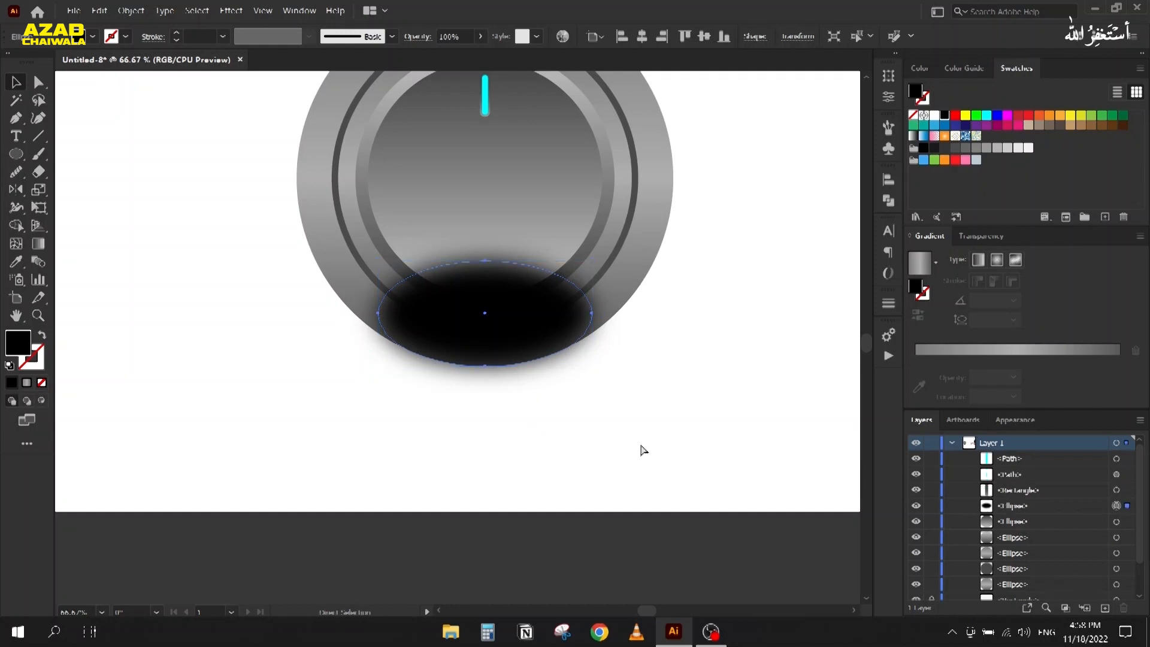
pyautogui.hotkey('ctrl', '[')
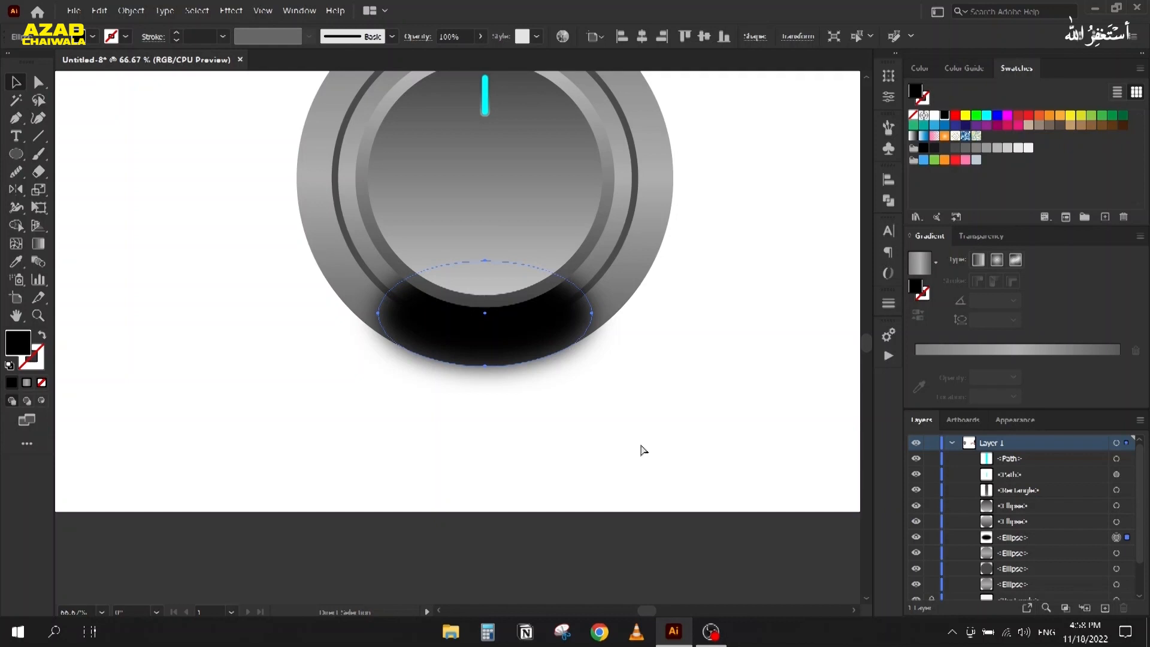
pyautogui.hotkey('ctrl', ']')
pyautogui.press('v')
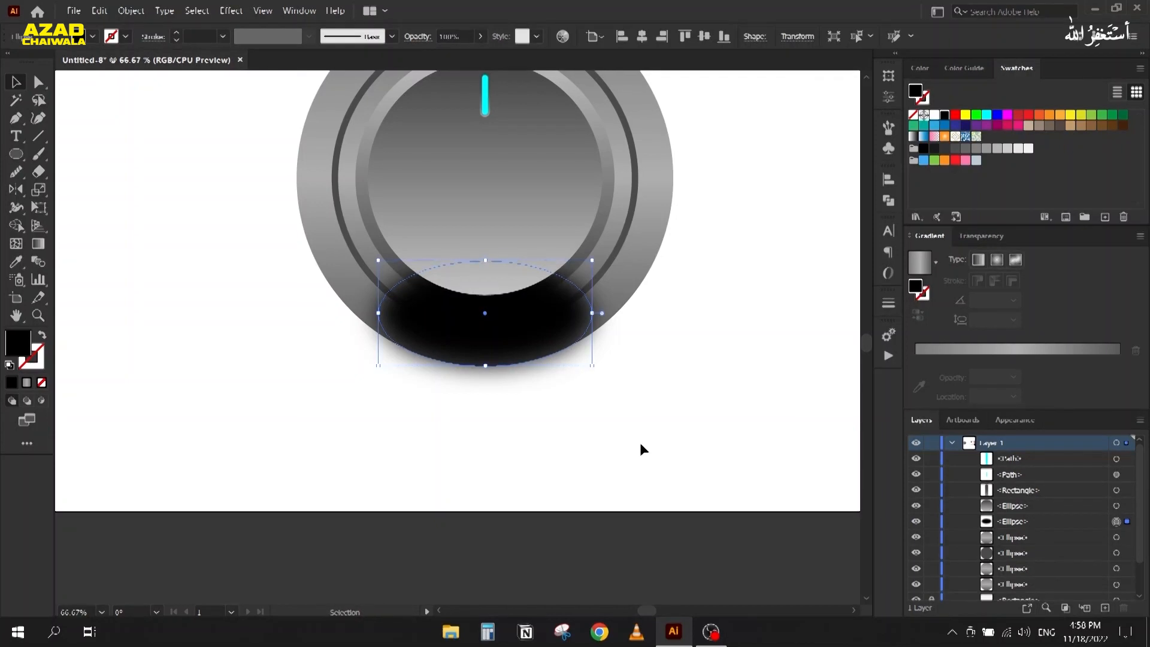
# Step: Open the shadow's Transparency settings and pan toward the reference artworks
pyautogui.click(966, 237)
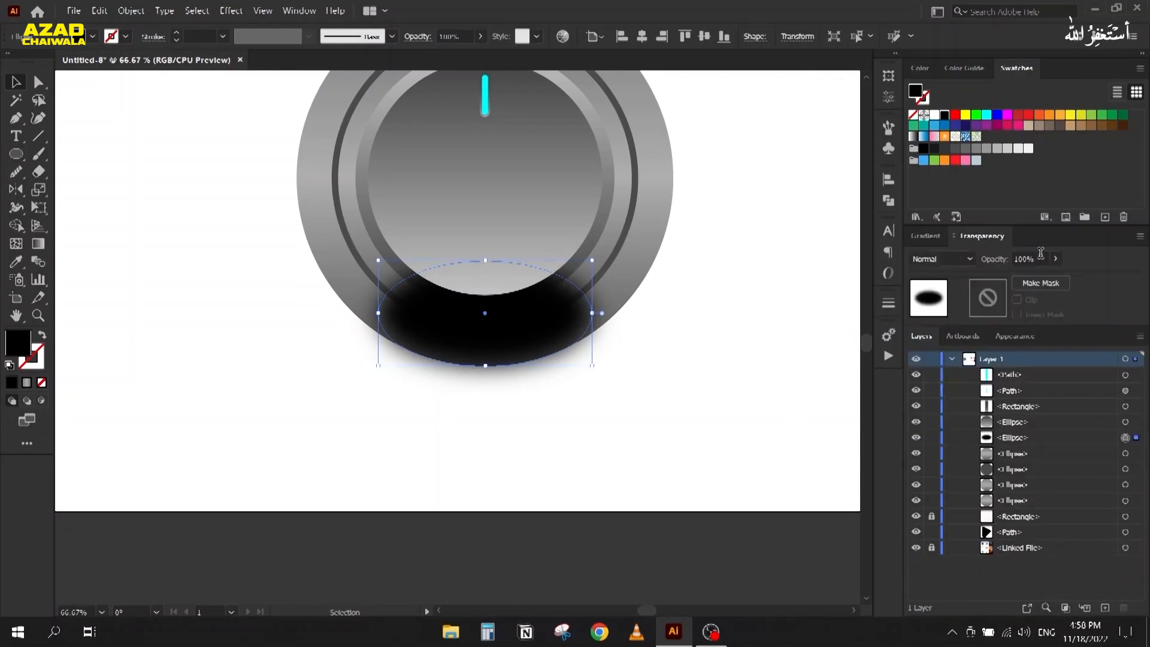
pyautogui.scroll(-14, 1045, 258)
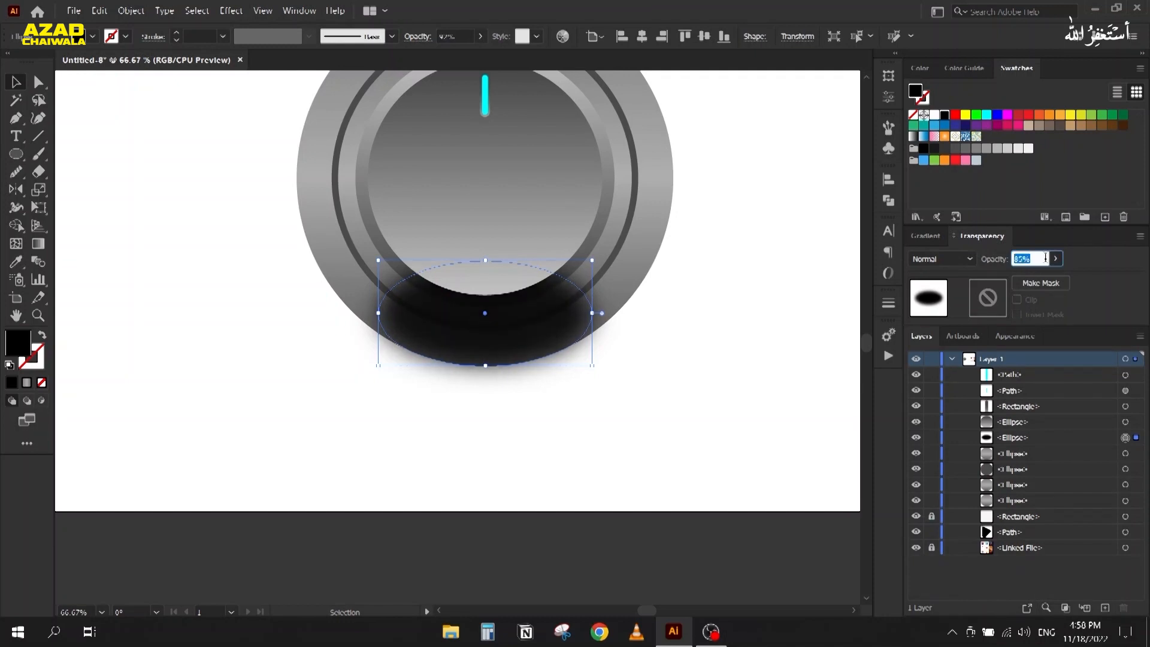
pyautogui.scroll(-20, 1046, 257)
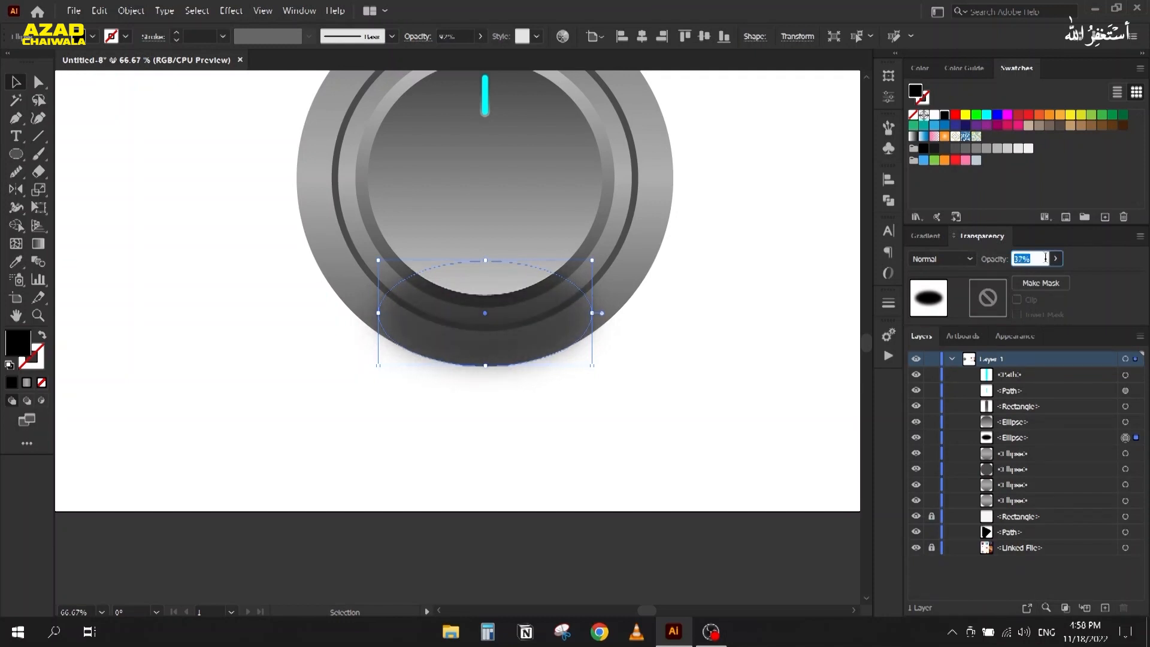
pyautogui.click(340, 450)
pyautogui.scroll(-2, 341, 424)
pyautogui.press('space')
pyautogui.moveTo(423, 452); pyautogui.dragTo(288, 427)
pyautogui.scroll(1, 283, 410)
pyautogui.press('space')
pyautogui.moveTo(765, 421); pyautogui.dragTo(695, 375)
# Step: Check the shadow's opacity value and shift the view toward the reference images
pyautogui.click(311, 308)
pyautogui.click(1034, 257)
pyautogui.scroll(2, 1036, 256)
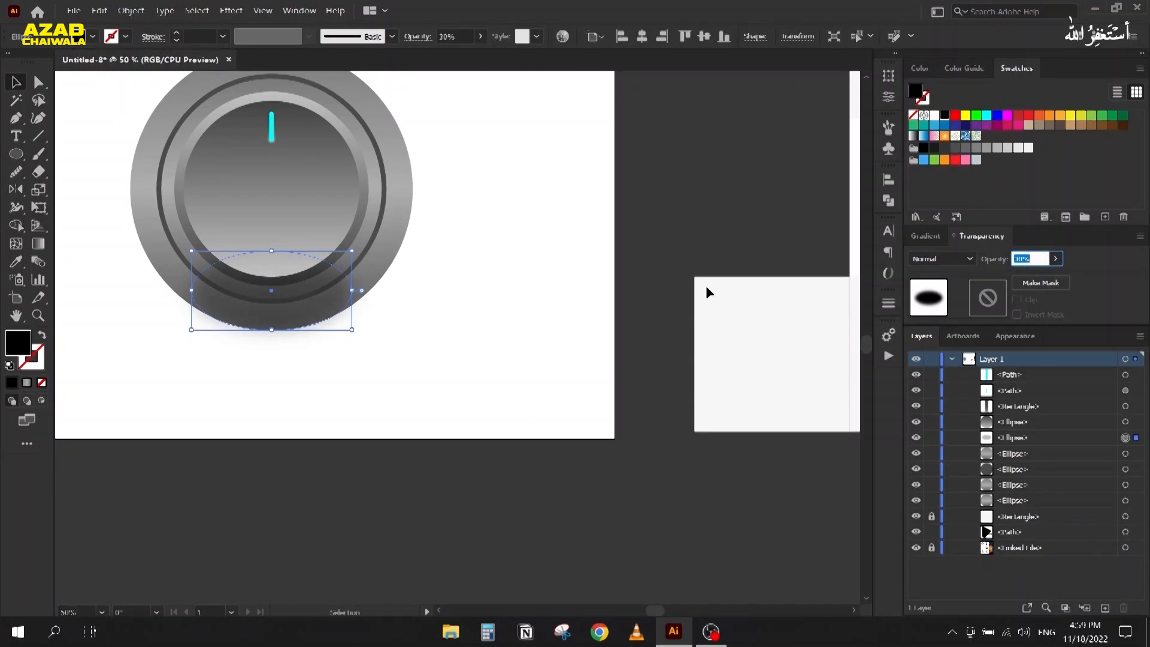
pyautogui.click(640, 318)
pyautogui.scroll(-1, 574, 332)
pyautogui.moveTo(450, 397); pyautogui.dragTo(393, 418)
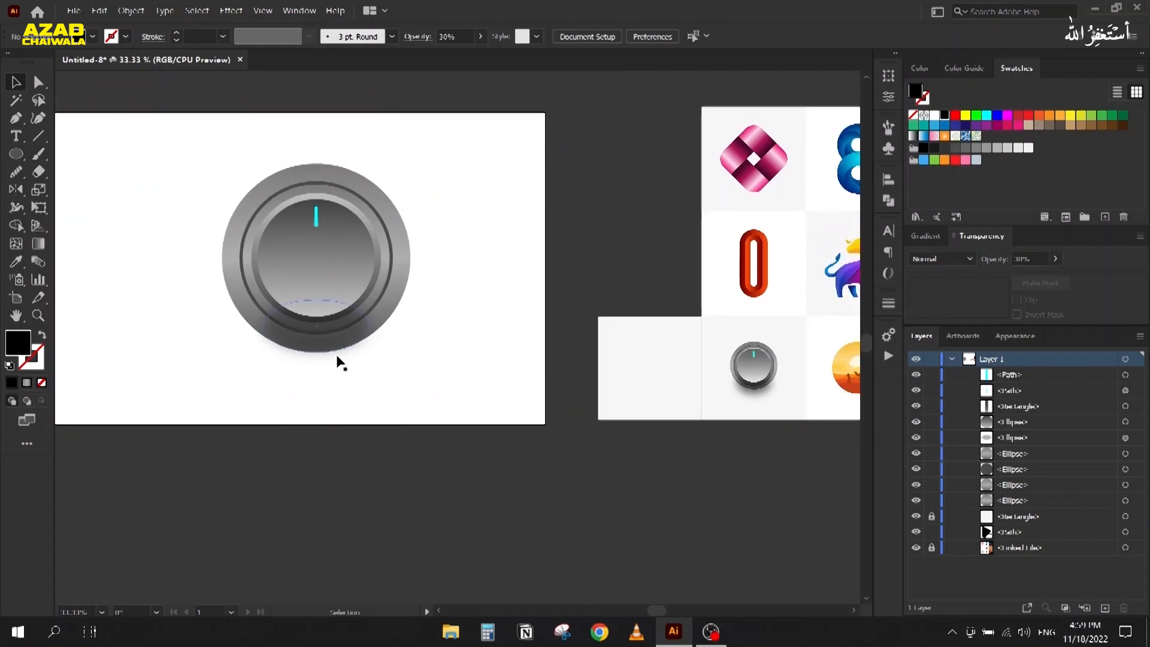
# Step: Reopen the shadow's Gaussian Blur settings from Appearance and confirm them
pyautogui.click(338, 358)
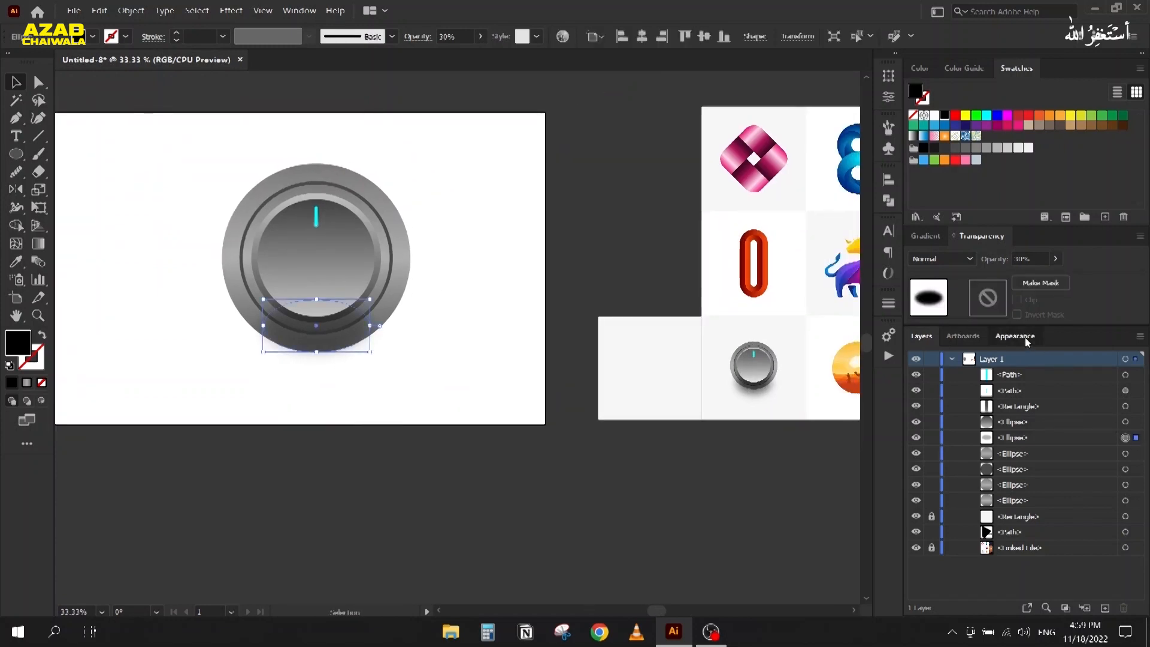
pyautogui.click(1026, 339)
pyautogui.click(965, 455)
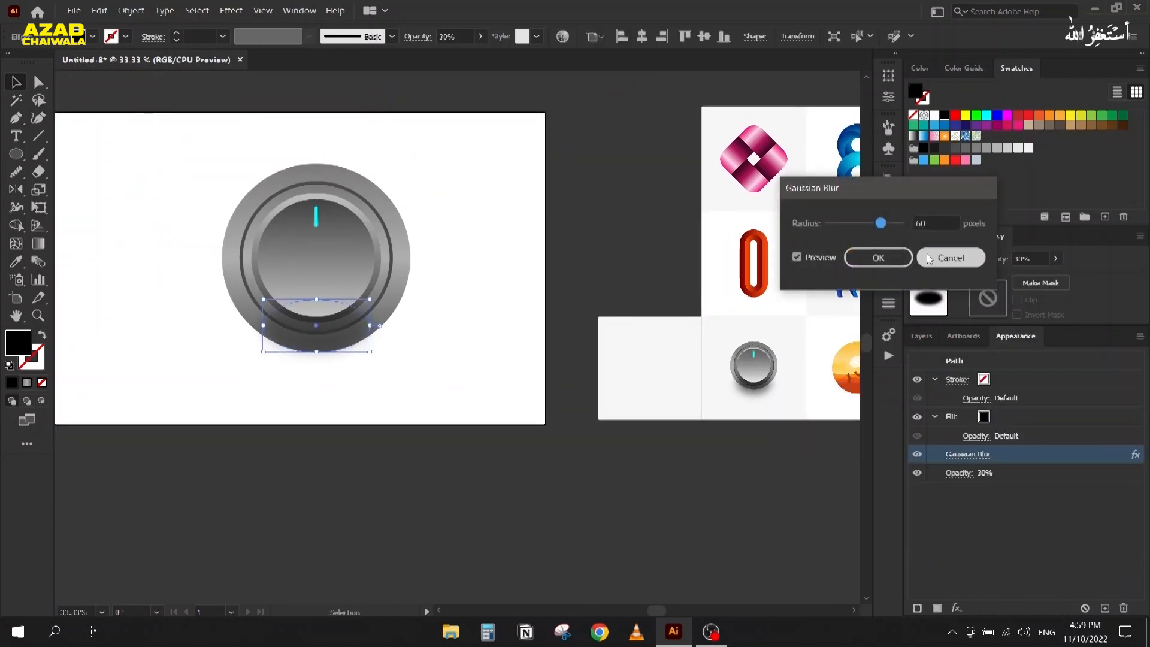
pyautogui.doubleClick(938, 223)
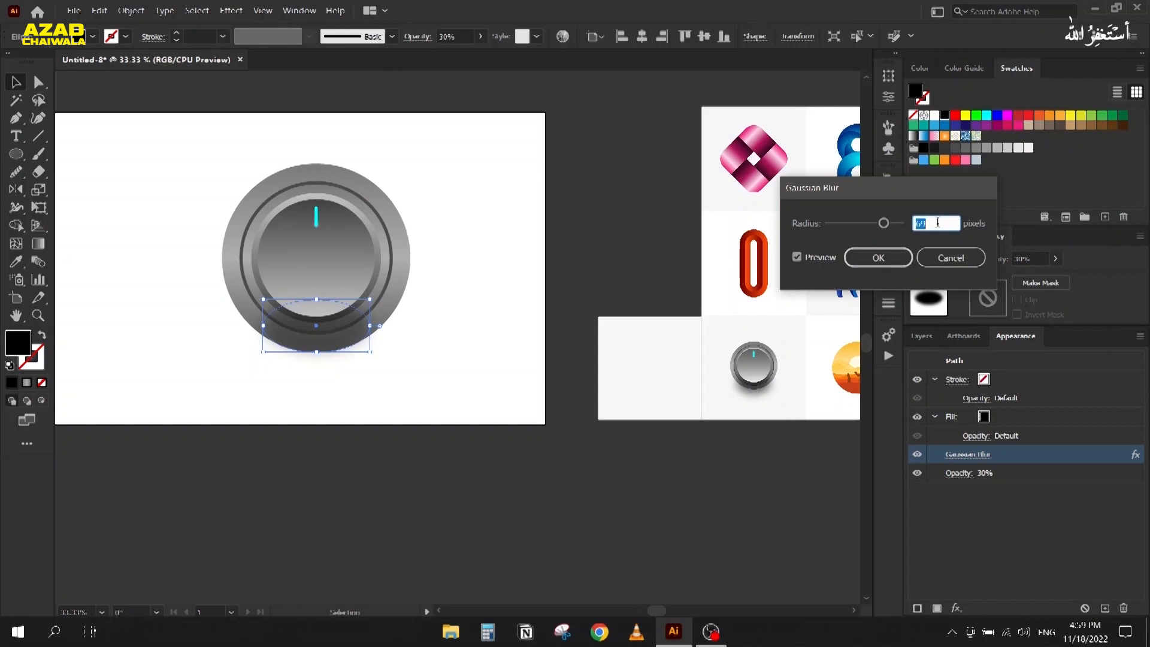
pyautogui.click(867, 262)
pyautogui.click(229, 380)
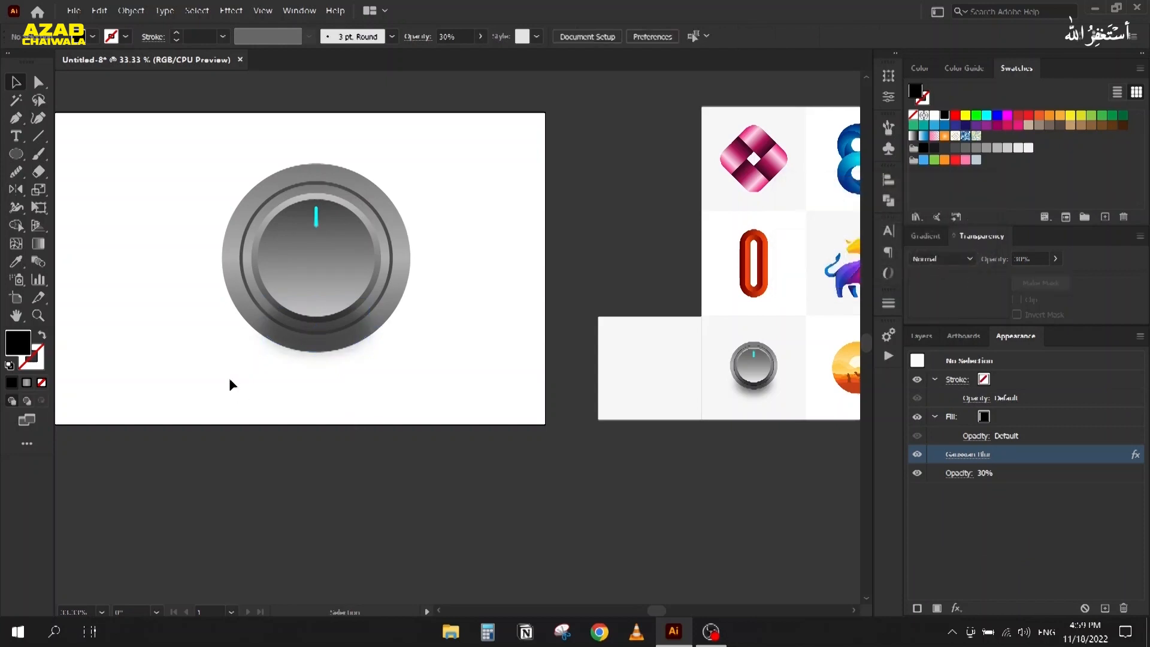
pyautogui.scroll(2, 231, 369)
pyautogui.moveTo(272, 427); pyautogui.dragTo(300, 495)
pyautogui.scroll(2, 279, 446)
pyautogui.scroll(-1, 388, 434)
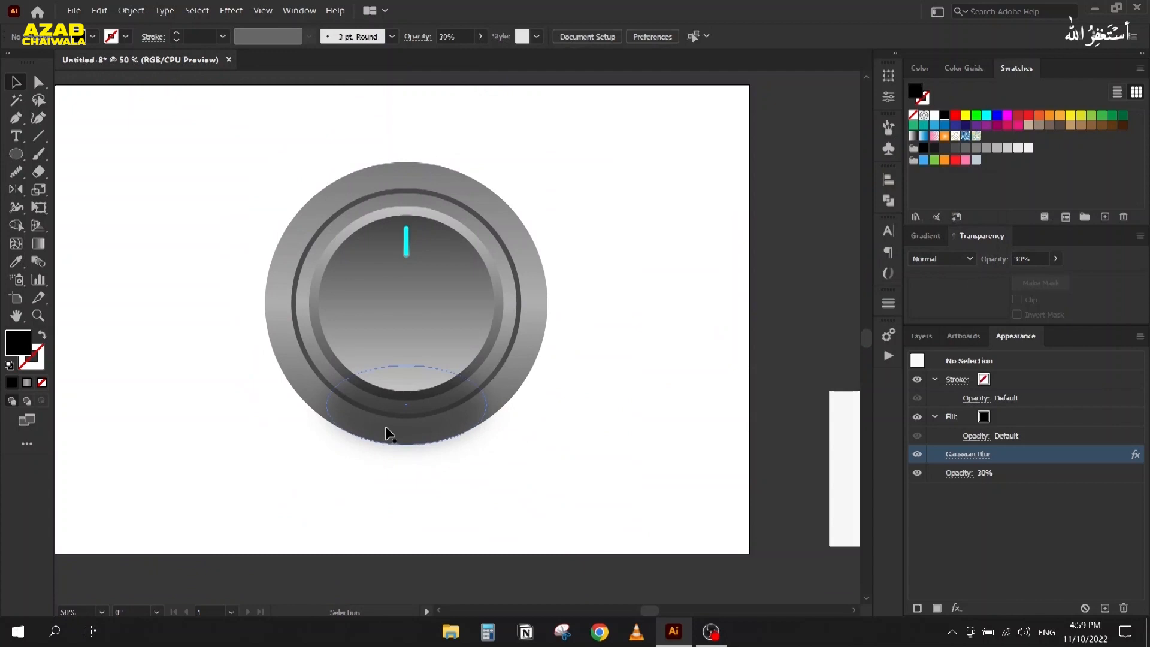
# Step: Set the shadow's opacity to 40%
pyautogui.click(387, 434)
pyautogui.doubleClick(1039, 258)
pyautogui.write('35')
pyautogui.press('Return')
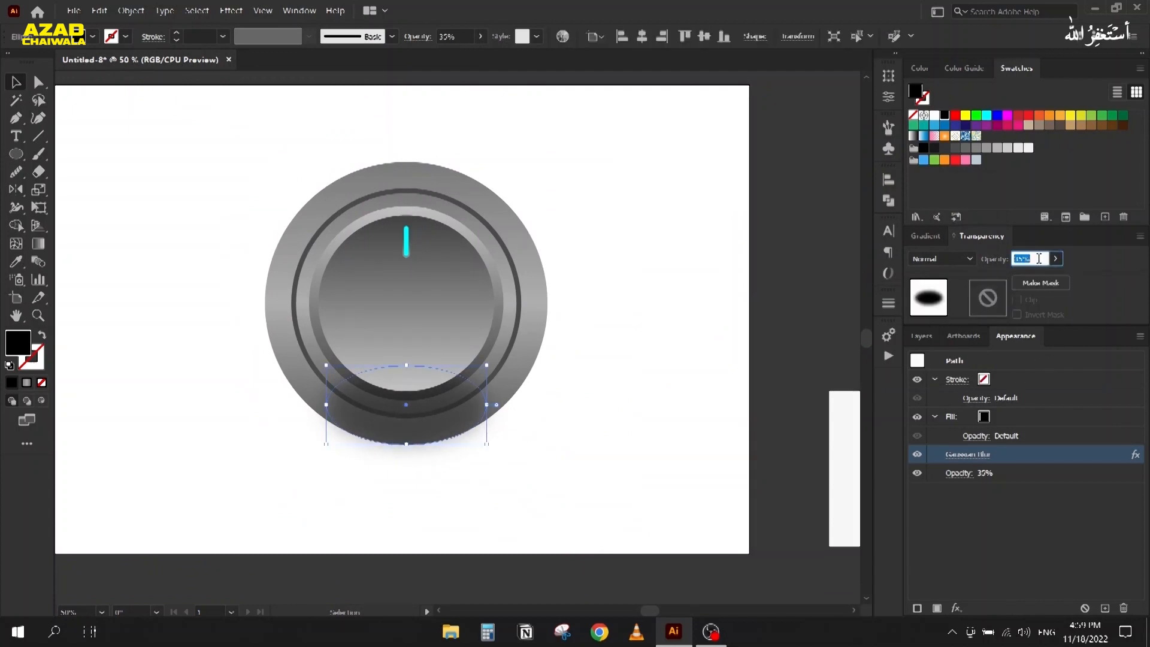
pyautogui.press('Up')
pyautogui.click(700, 312)
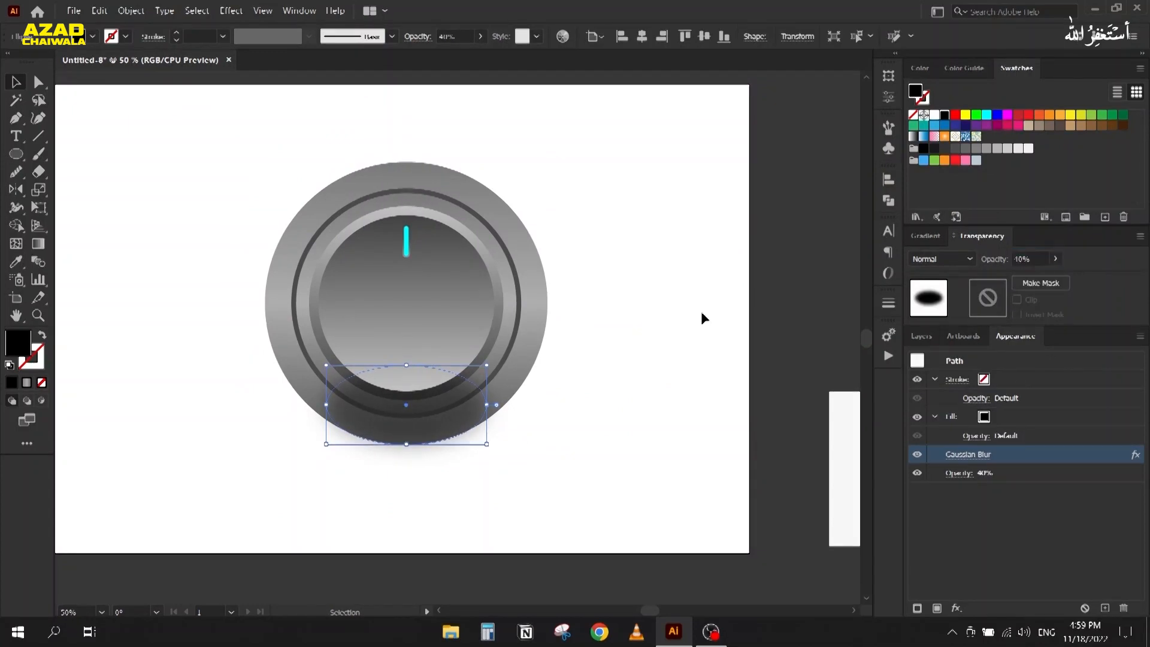
pyautogui.scroll(-1, 686, 330)
pyautogui.scroll(2, 592, 410)
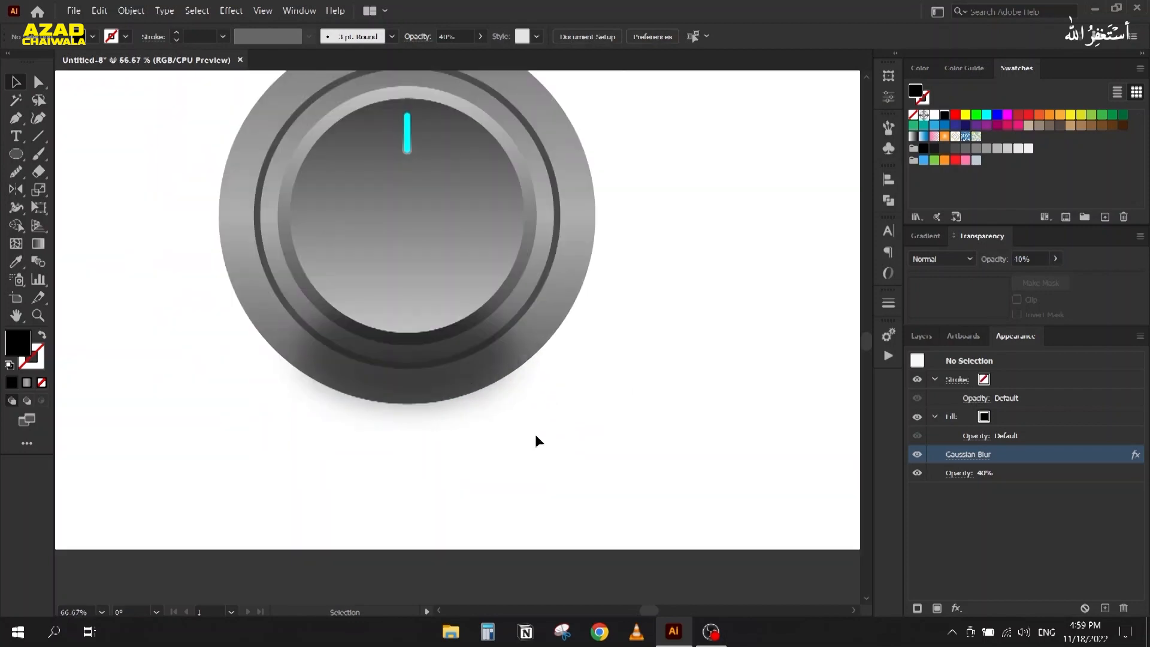
# Step: Enlarge the shadow ellipse around its centre beneath the knob
pyautogui.click(411, 395)
pyautogui.scroll(-2, 308, 348)
pyautogui.scroll(1, 294, 390)
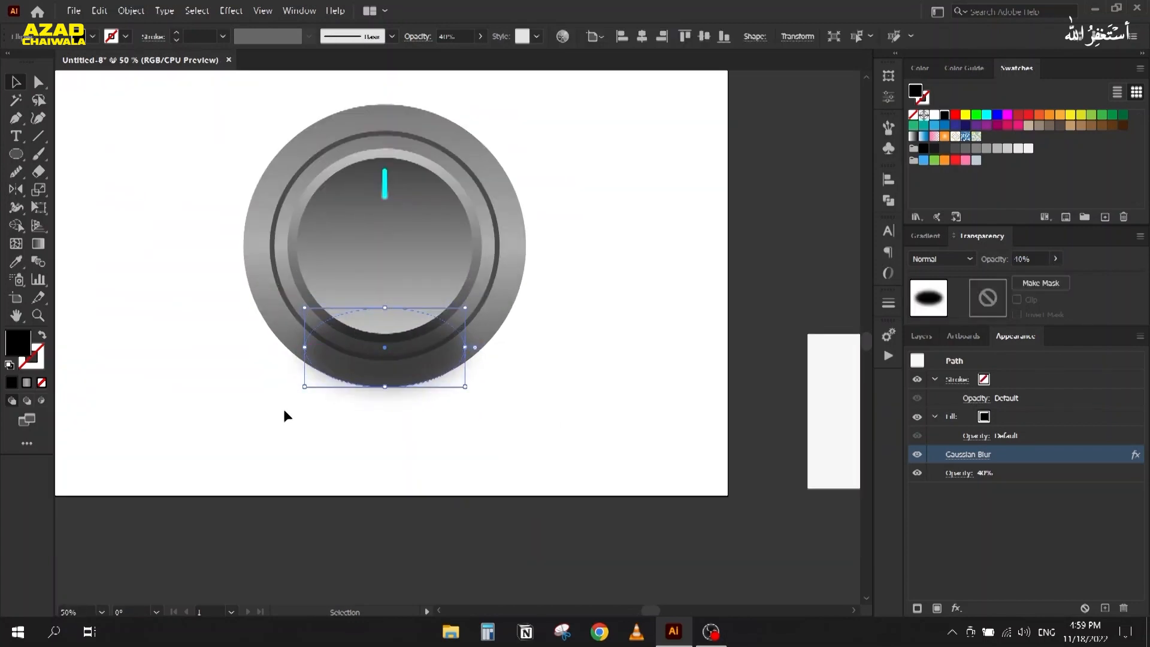
pyautogui.moveTo(305, 388)
pyautogui.mouseDown()
pyautogui.moveTo(273, 400)
pyautogui.moveTo(288, 395)
pyautogui.mouseUp()
pyautogui.click(336, 476)
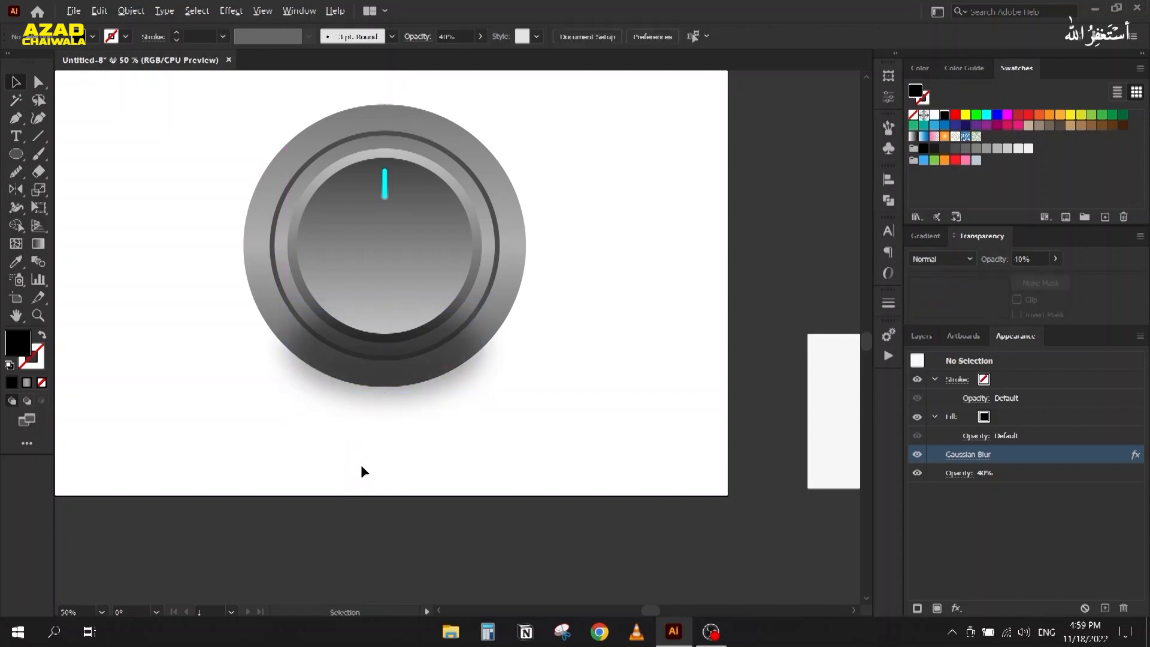
pyautogui.scroll(-1, 361, 465)
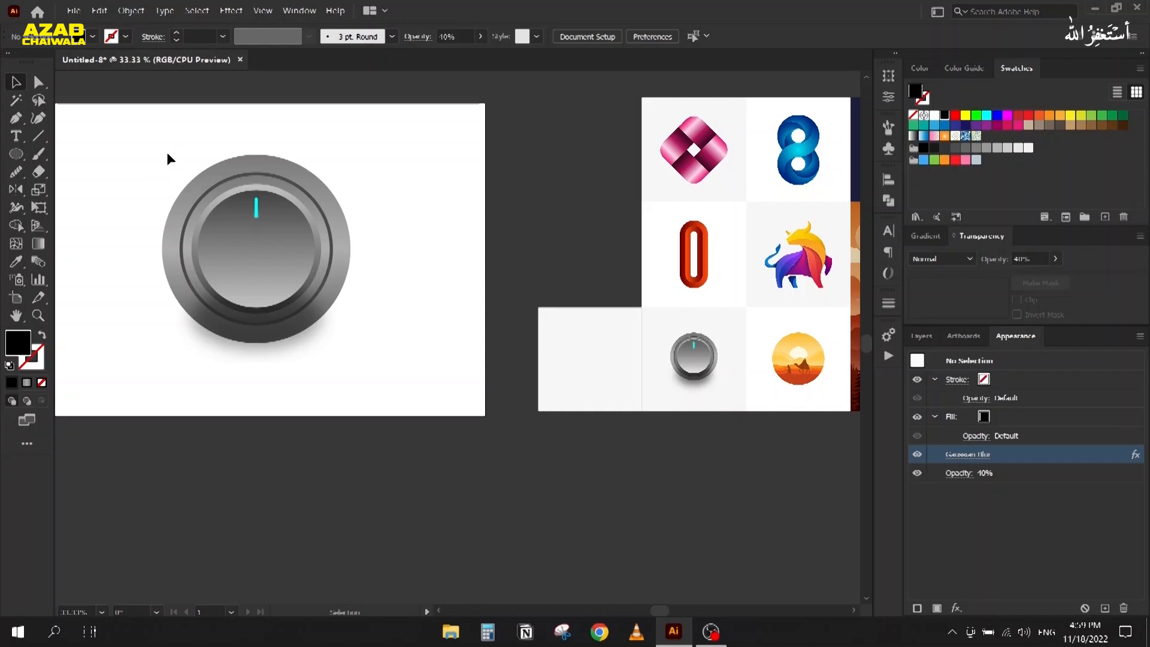
# Step: Delete the finished knob, then unlock and delete its white backing rectangle
pyautogui.moveTo(166, 155); pyautogui.dragTo(381, 412)
pyautogui.press('Delete')
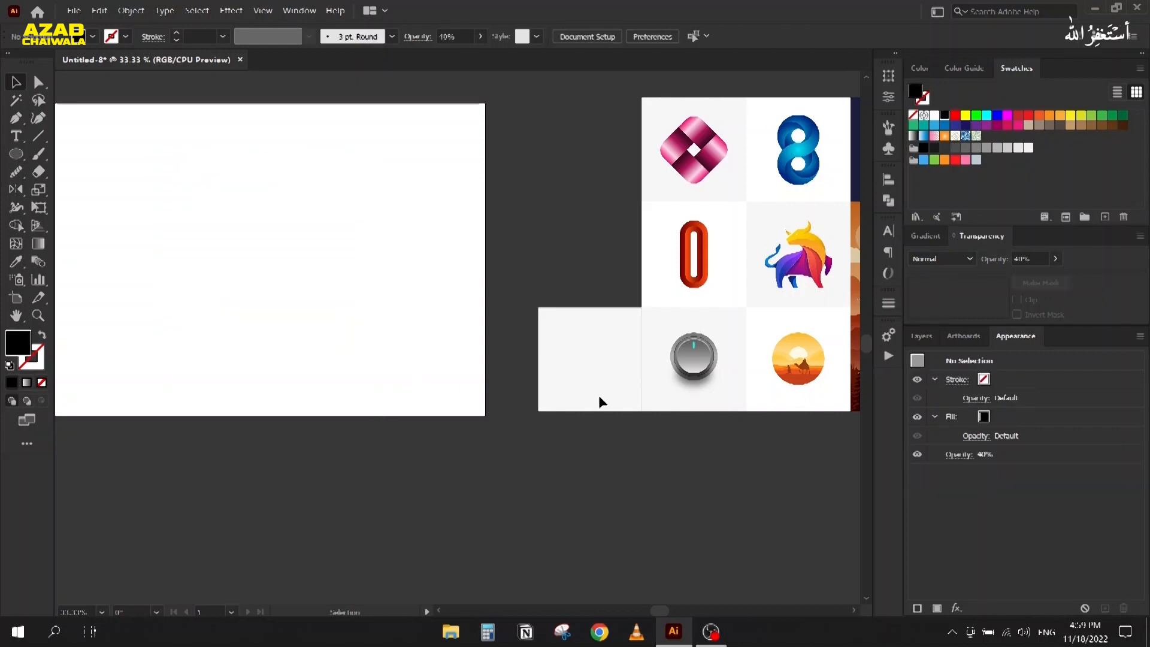
pyautogui.click(920, 336)
pyautogui.click(931, 375)
pyautogui.click(566, 361)
pyautogui.press('Delete')
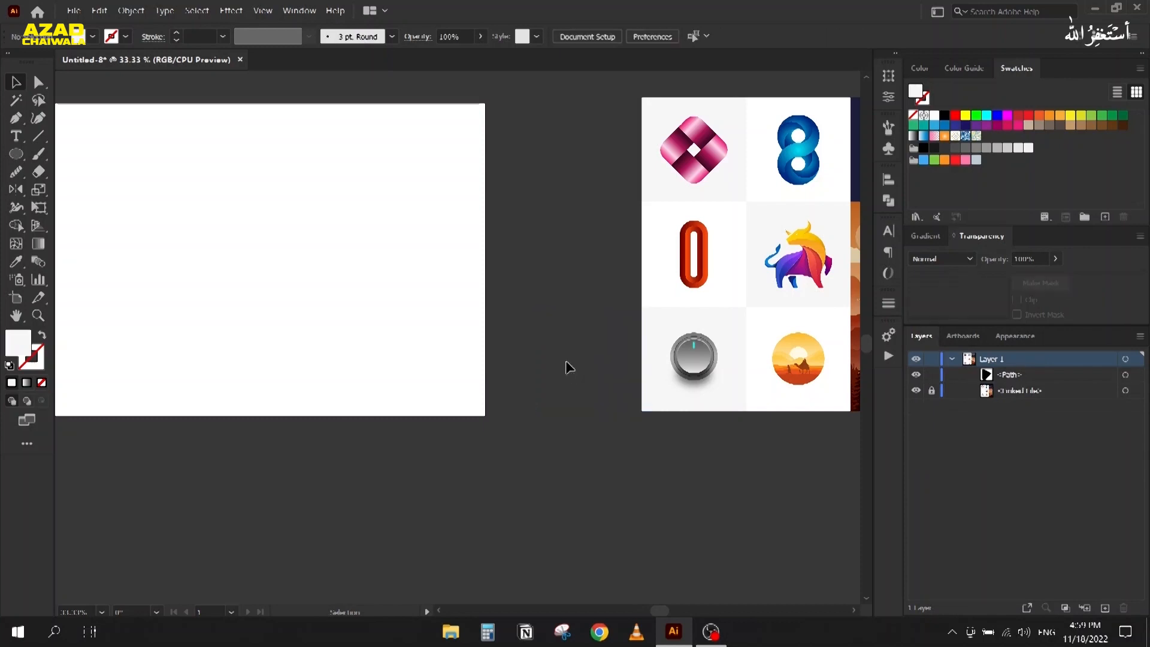
# Step: Pan and zoom the view over to the desert camel reference artwork
pyautogui.hscroll(3, 586, 367)
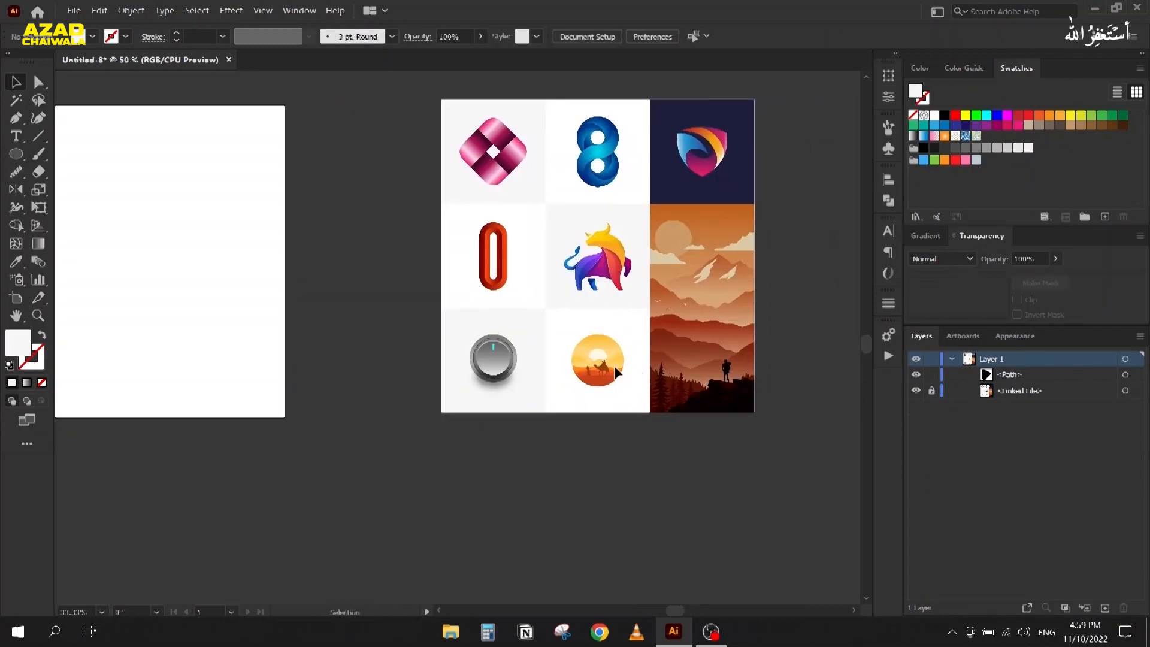
pyautogui.scroll(4, 616, 368)
pyautogui.moveTo(435, 383); pyautogui.dragTo(532, 334)
pyautogui.scroll(1, 587, 274)
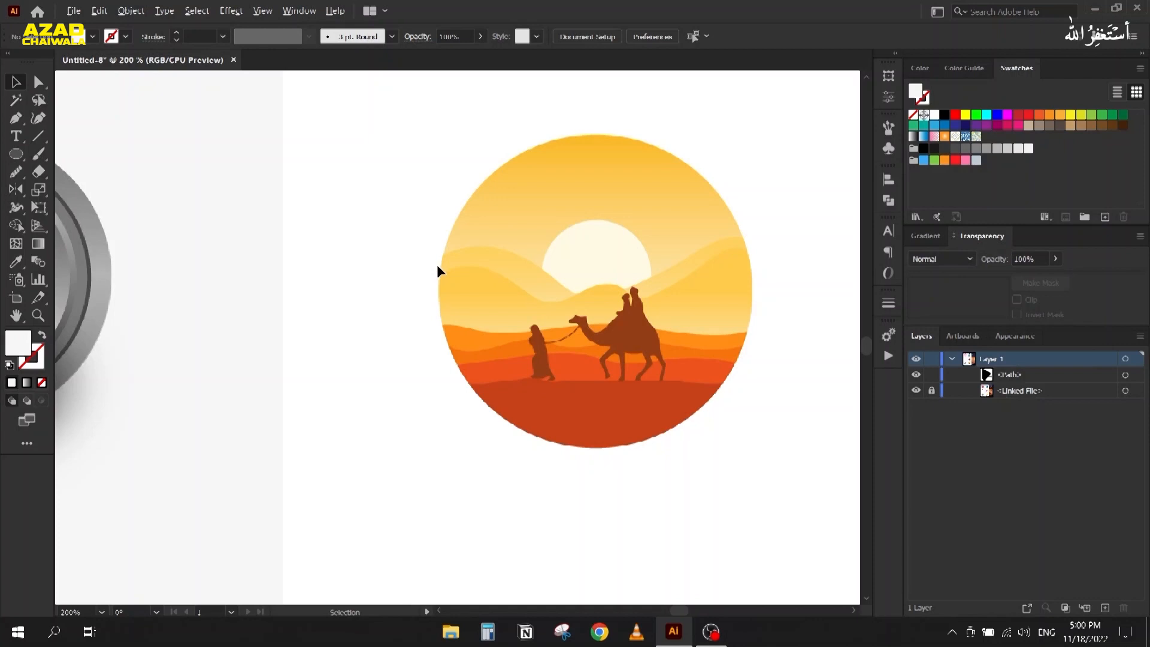
pyautogui.scroll(-4, 436, 264)
pyautogui.scroll(3, 384, 400)
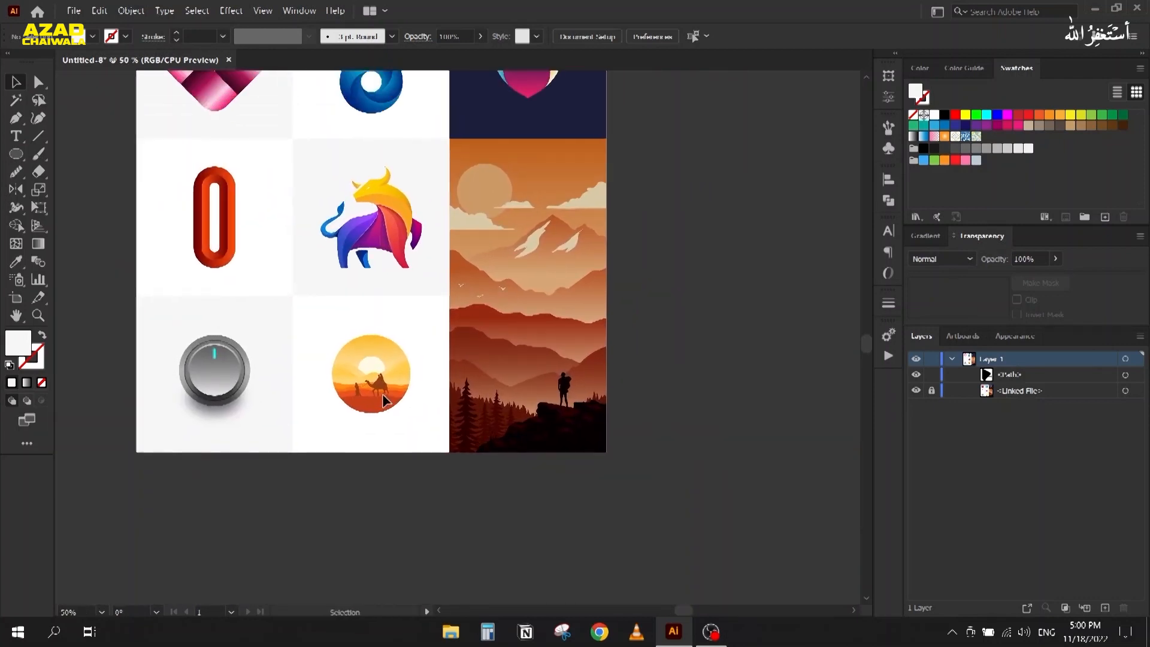
pyautogui.scroll(1, 550, 279)
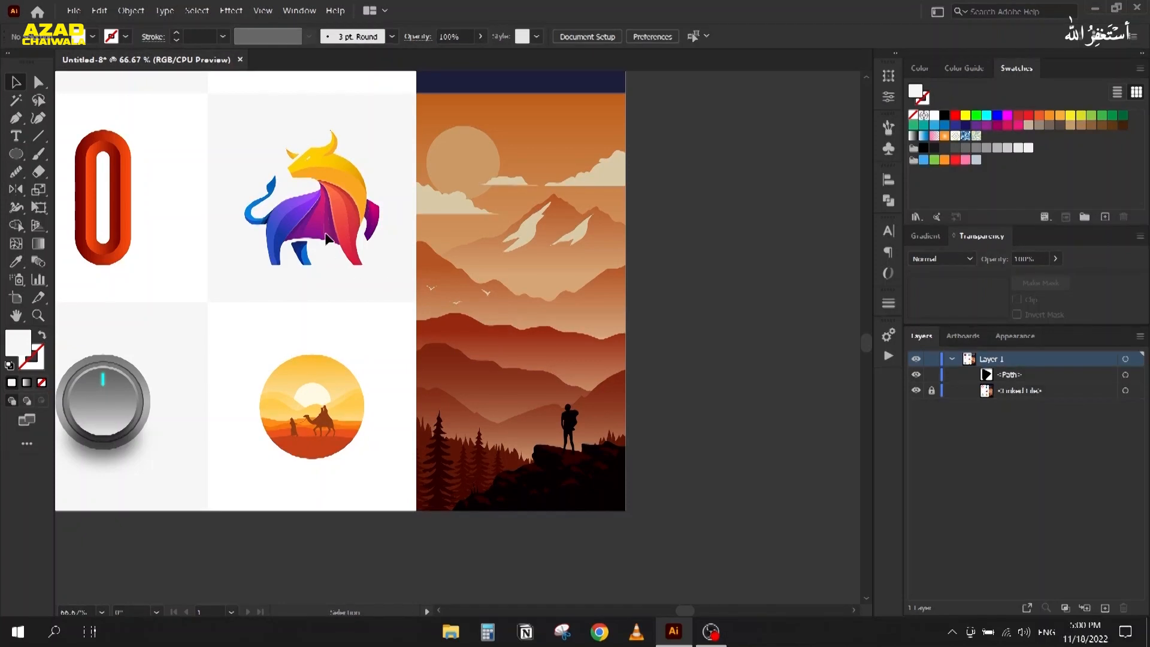
# Step: Unlock the reference image, fit it to the artboard's top and height, and relock it
pyautogui.moveTo(212, 228)
pyautogui.mouseDown()
pyautogui.moveTo(444, 319)
pyautogui.moveTo(656, 320)
pyautogui.mouseUp()
pyautogui.moveTo(291, 280)
pyautogui.mouseDown()
pyautogui.moveTo(627, 296)
pyautogui.moveTo(509, 350)
pyautogui.mouseUp()
pyautogui.scroll(-1, 628, 295)
pyautogui.click(932, 391)
pyautogui.moveTo(720, 364); pyautogui.dragTo(483, 380)
pyautogui.moveTo(629, 109); pyautogui.dragTo(629, 110)
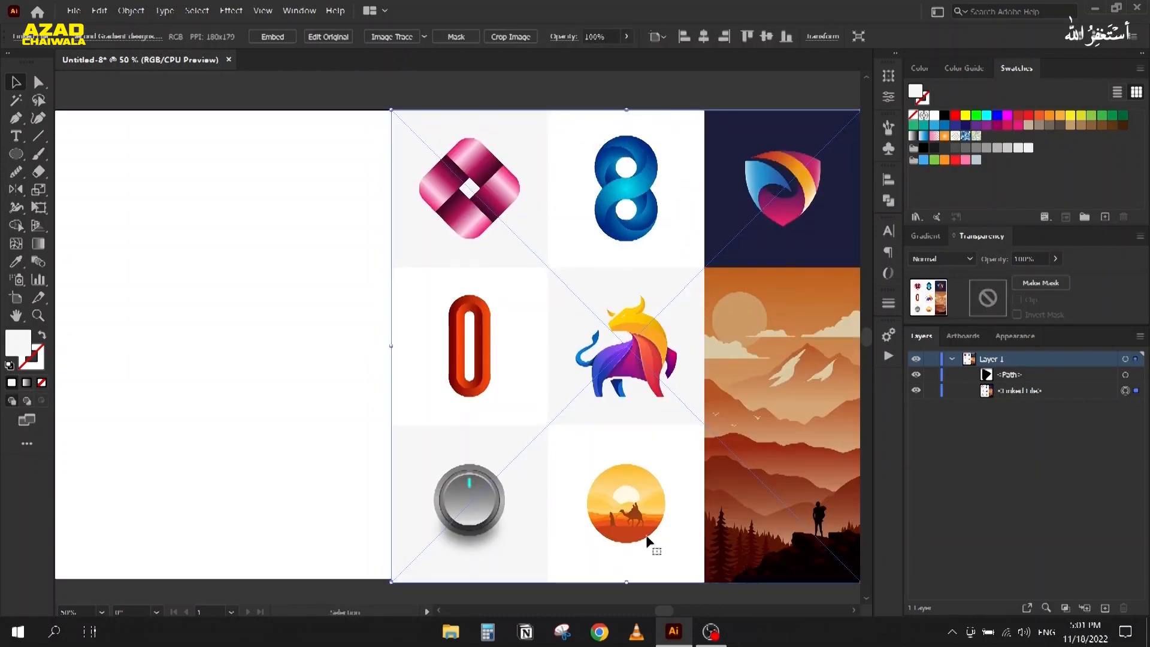
pyautogui.moveTo(627, 582); pyautogui.dragTo(628, 579)
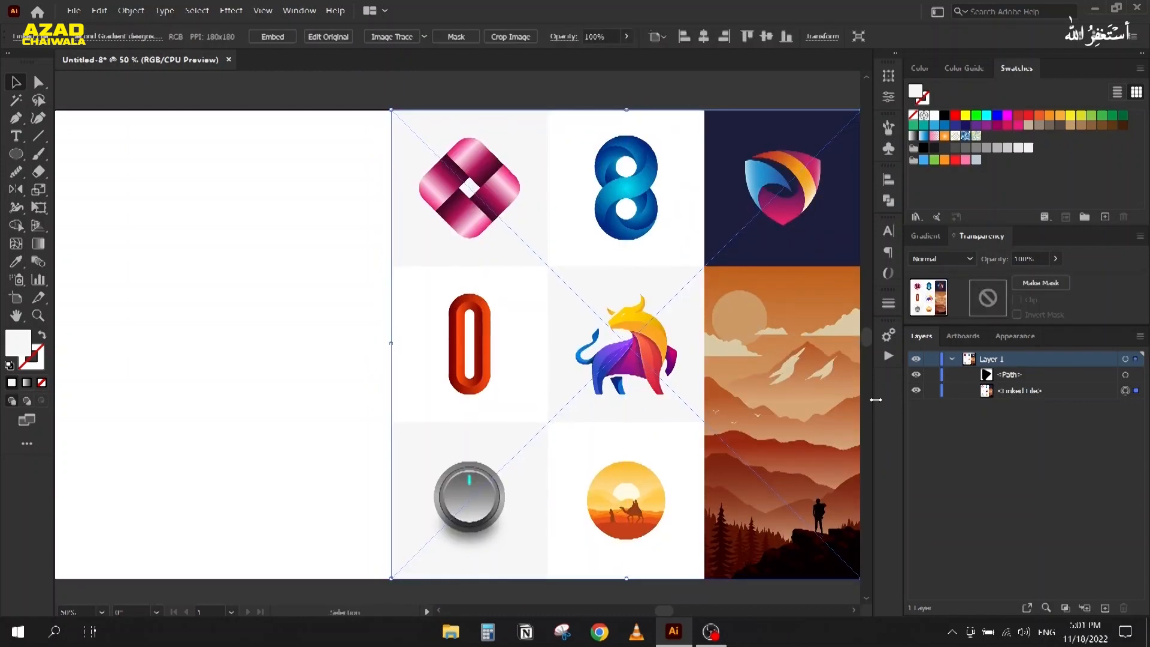
pyautogui.click(932, 391)
# Step: Delete the leftover path and bring up the freehand drawing tool flyout
pyautogui.click(1133, 376)
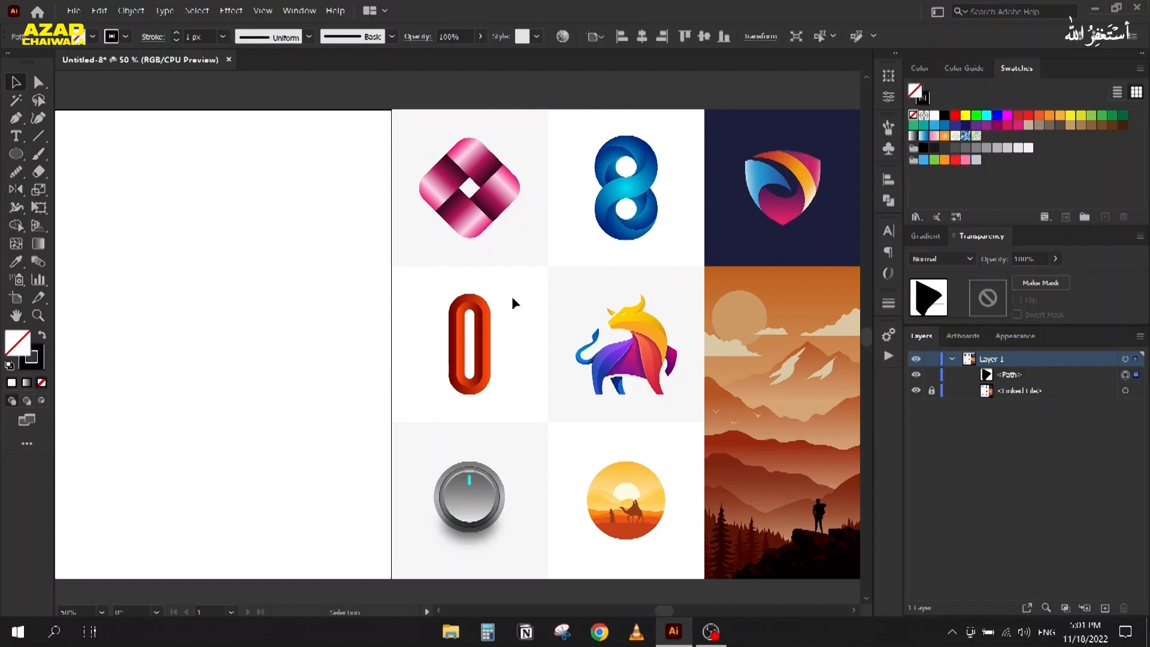
pyautogui.scroll(-3, 512, 294)
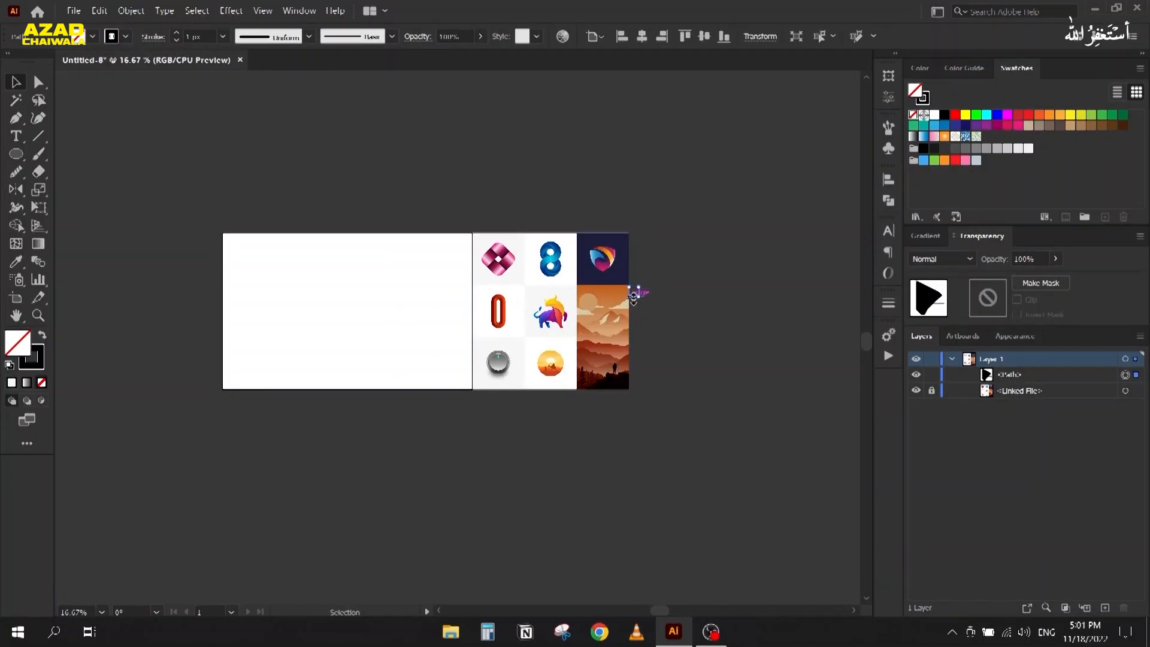
pyautogui.press('Delete')
pyautogui.scroll(2, 356, 290)
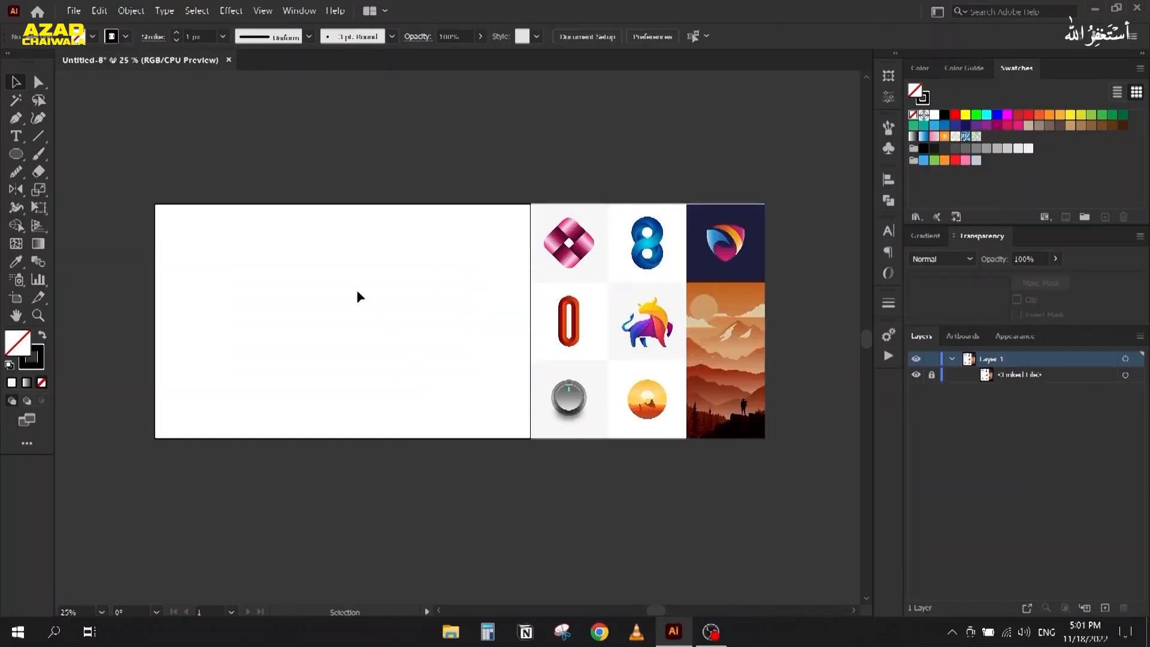
pyautogui.scroll(1, 357, 289)
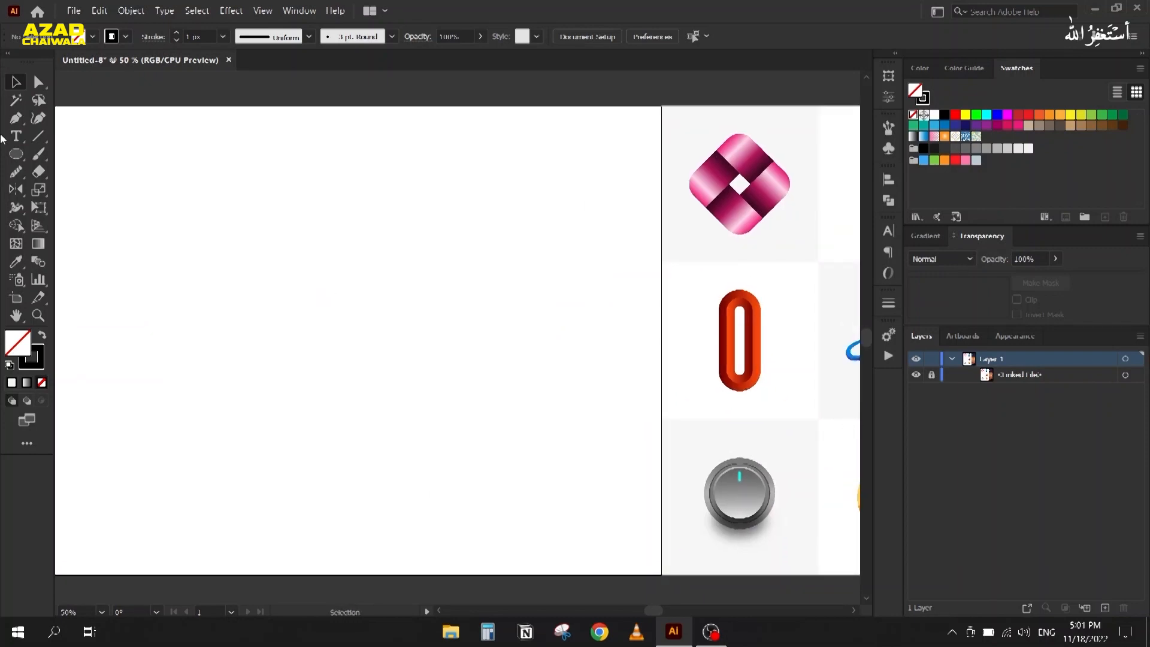
pyautogui.click(12, 174)
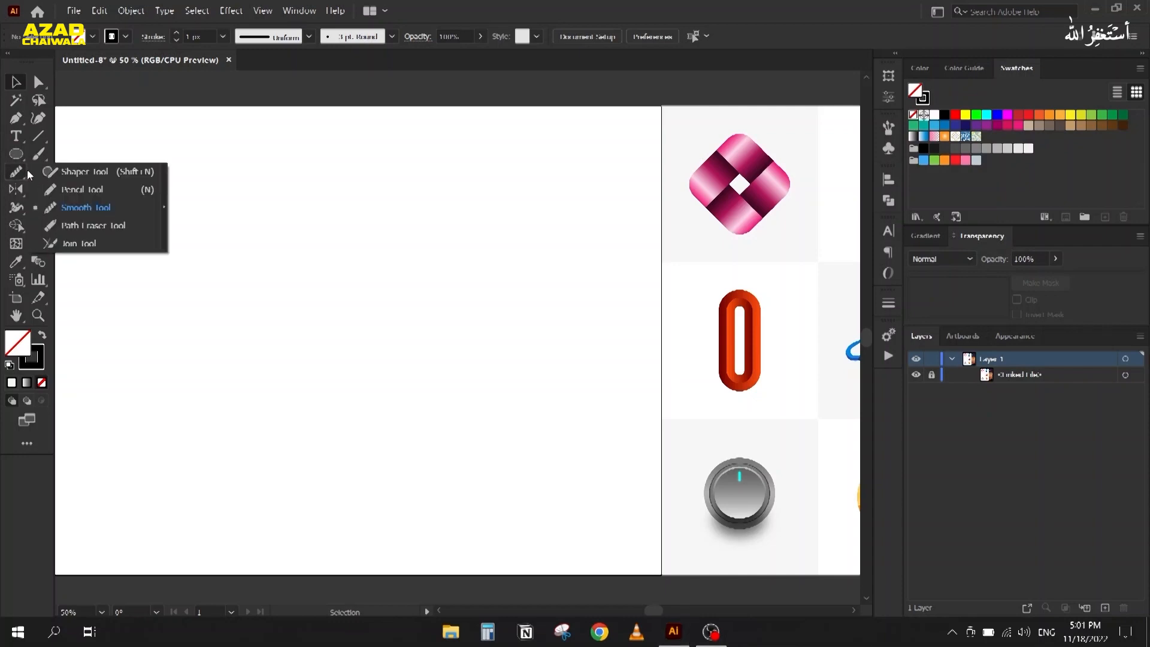
# Step: Draw two wavy Pencil test strokes near the artboard top, then open Pencil Tool Options
pyautogui.click(100, 198)
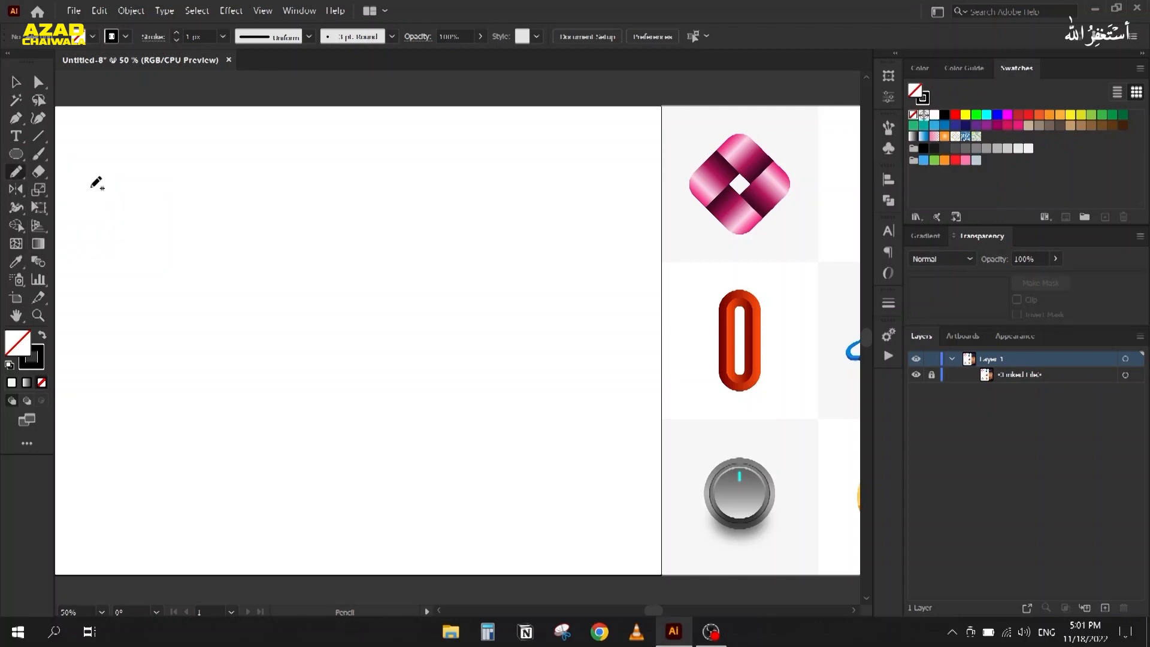
pyautogui.moveTo(134, 160)
pyautogui.mouseDown()
pyautogui.moveTo(176, 173)
pyautogui.moveTo(337, 172)
pyautogui.mouseUp()
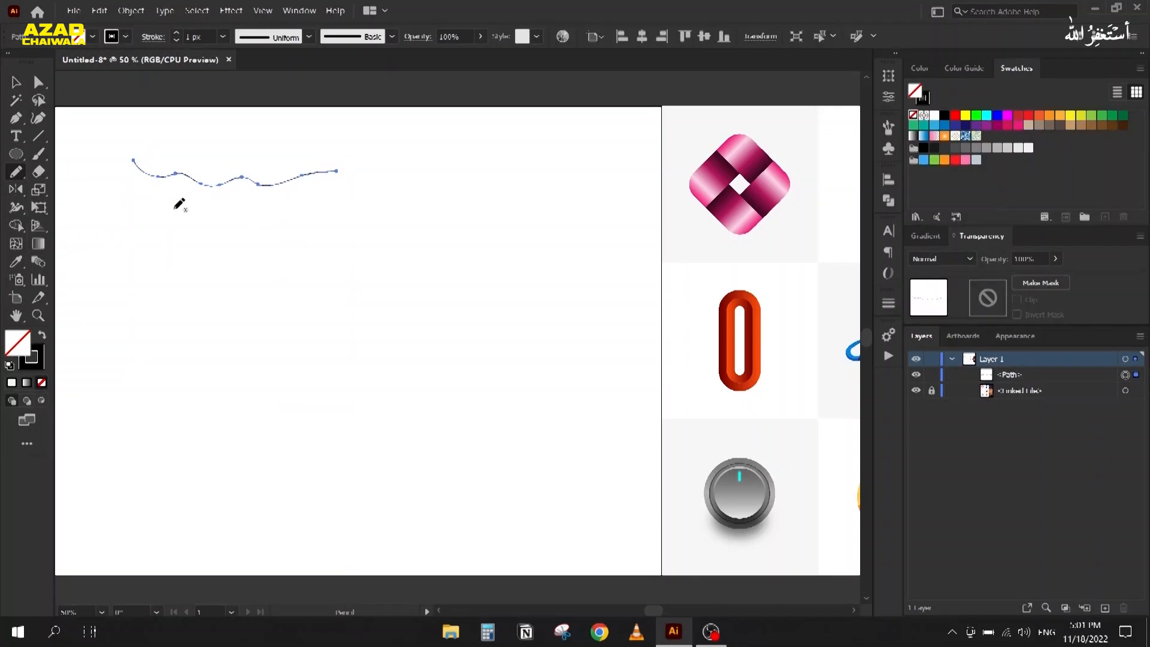
pyautogui.moveTo(143, 192)
pyautogui.mouseDown()
pyautogui.moveTo(172, 212)
pyautogui.moveTo(233, 220)
pyautogui.moveTo(392, 188)
pyautogui.mouseUp()
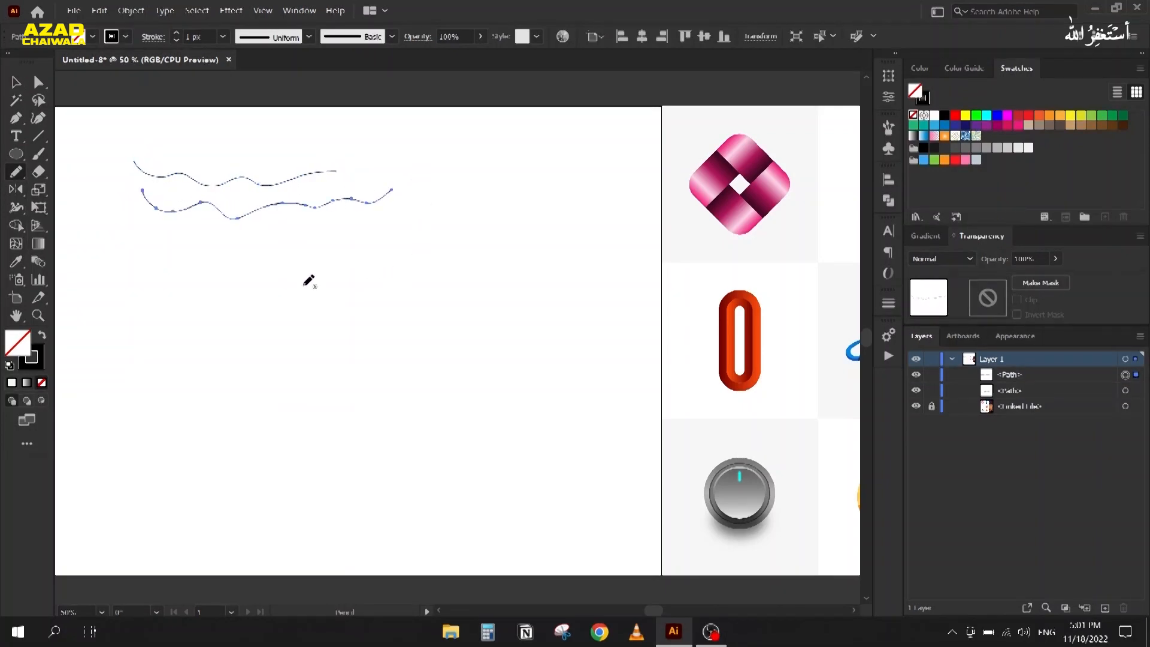
pyautogui.moveTo(208, 264)
pyautogui.mouseDown()
pyautogui.moveTo(353, 267)
pyautogui.moveTo(307, 320)
pyautogui.mouseUp()
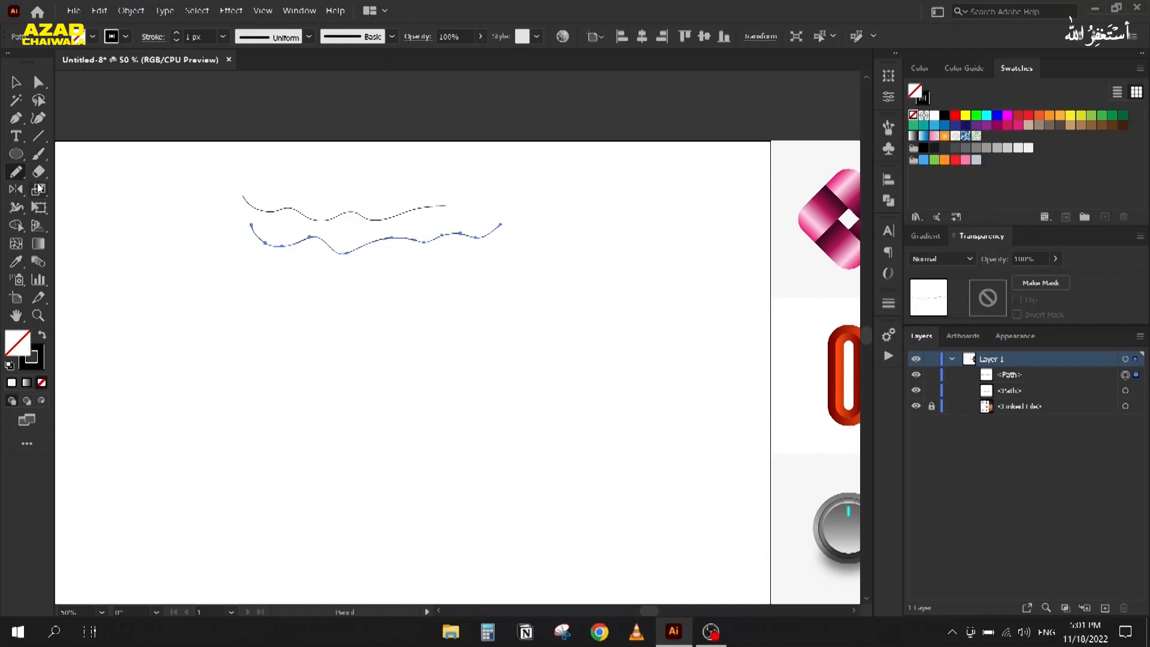
pyautogui.doubleClick(20, 175)
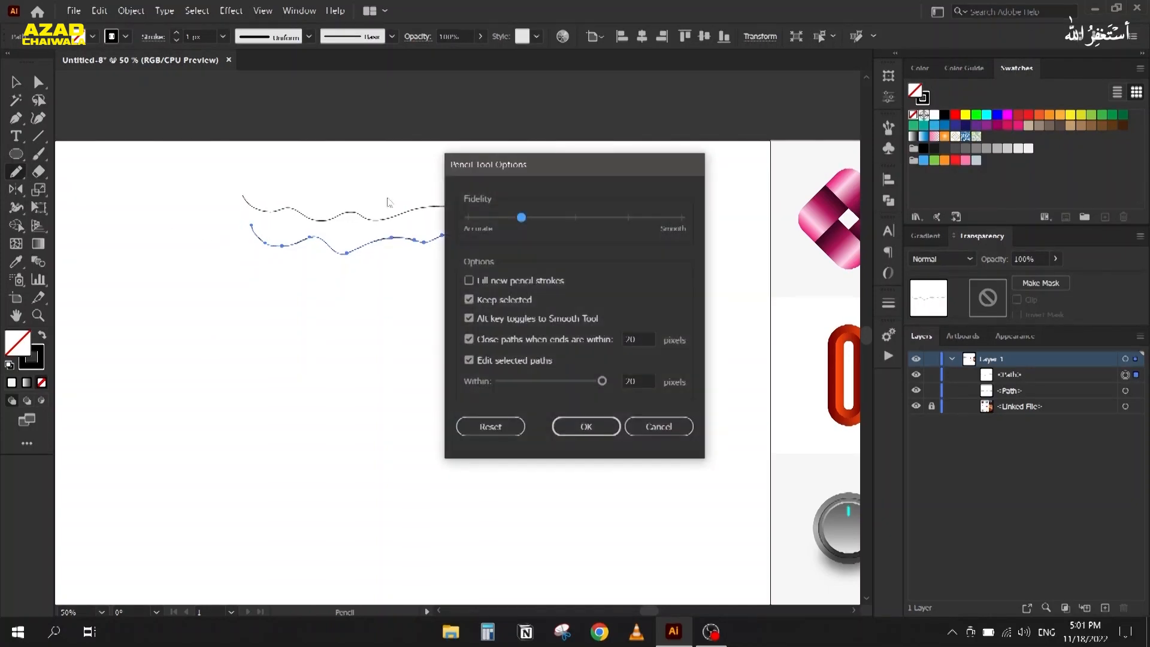
# Step: Raise pencil fidelity toward Accurate and bring the mountain reference into view
pyautogui.moveTo(510, 164); pyautogui.dragTo(150, 153)
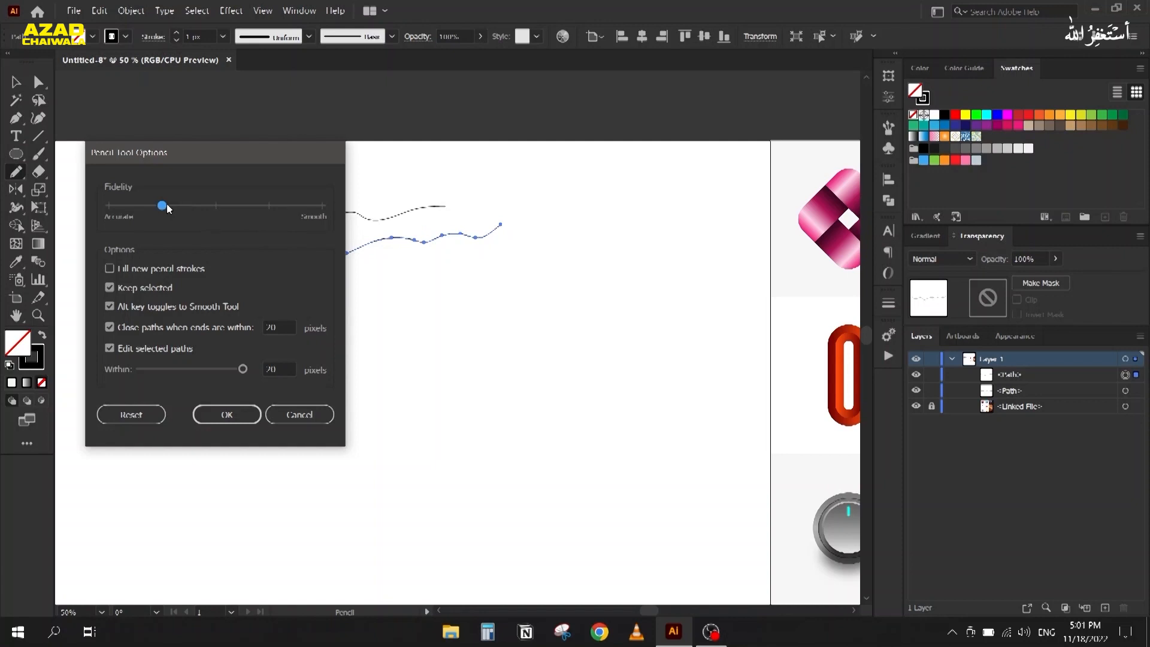
pyautogui.moveTo(163, 206); pyautogui.dragTo(318, 208)
pyautogui.click(227, 414)
pyautogui.scroll(-4, 161, 300)
pyautogui.moveTo(325, 286); pyautogui.dragTo(233, 285)
pyautogui.moveTo(803, 244); pyautogui.dragTo(241, 257)
pyautogui.scroll(2, 422, 335)
pyautogui.moveTo(407, 335)
pyautogui.mouseDown()
pyautogui.moveTo(420, 314)
pyautogui.moveTo(426, 354)
pyautogui.mouseUp()
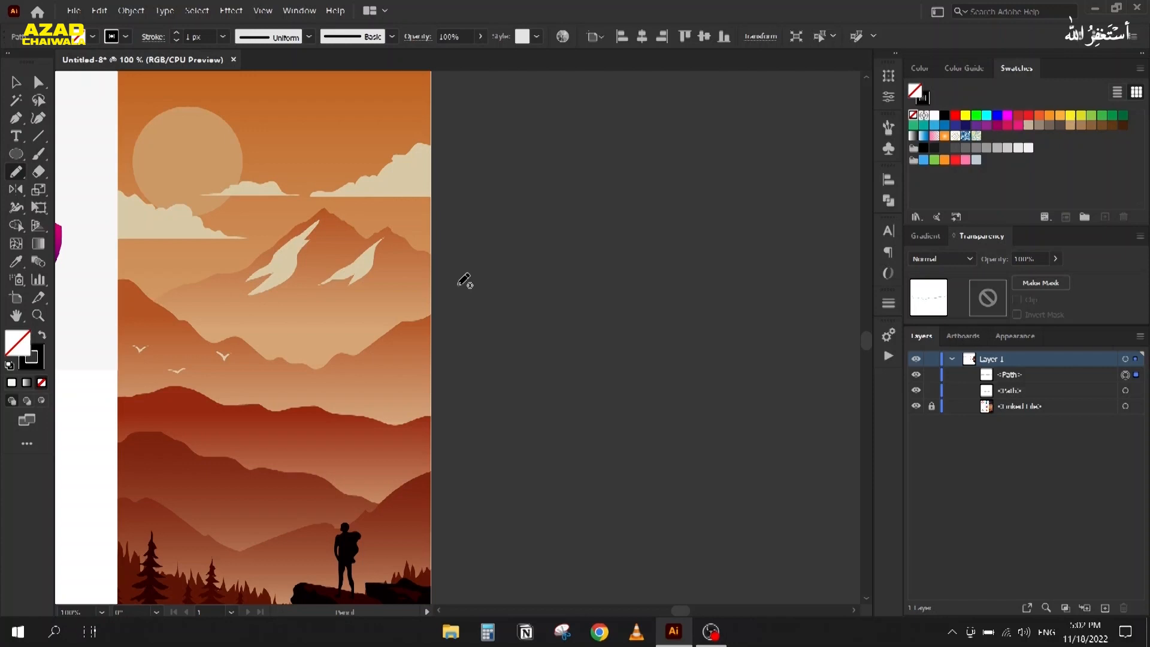
# Step: Draw the mountain ridge line beside the reference, undo it, and redraw it
pyautogui.moveTo(455, 276)
pyautogui.mouseDown()
pyautogui.moveTo(635, 204)
pyautogui.moveTo(708, 140)
pyautogui.moveTo(788, 214)
pyautogui.mouseUp()
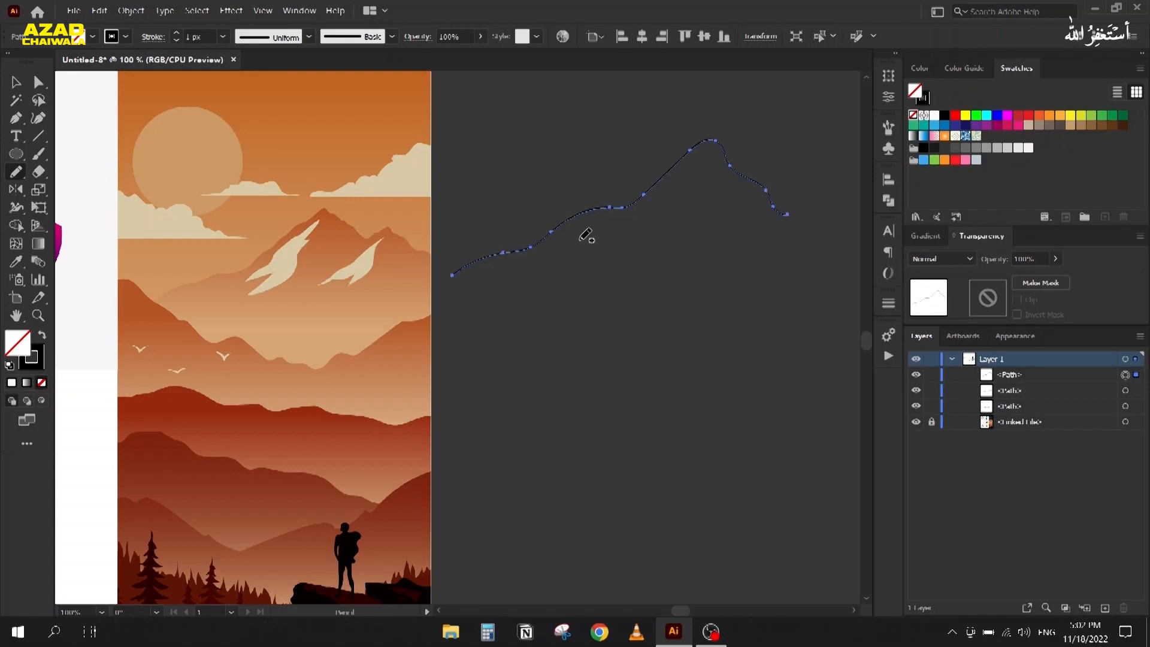
pyautogui.hotkey('ctrl', 'z')
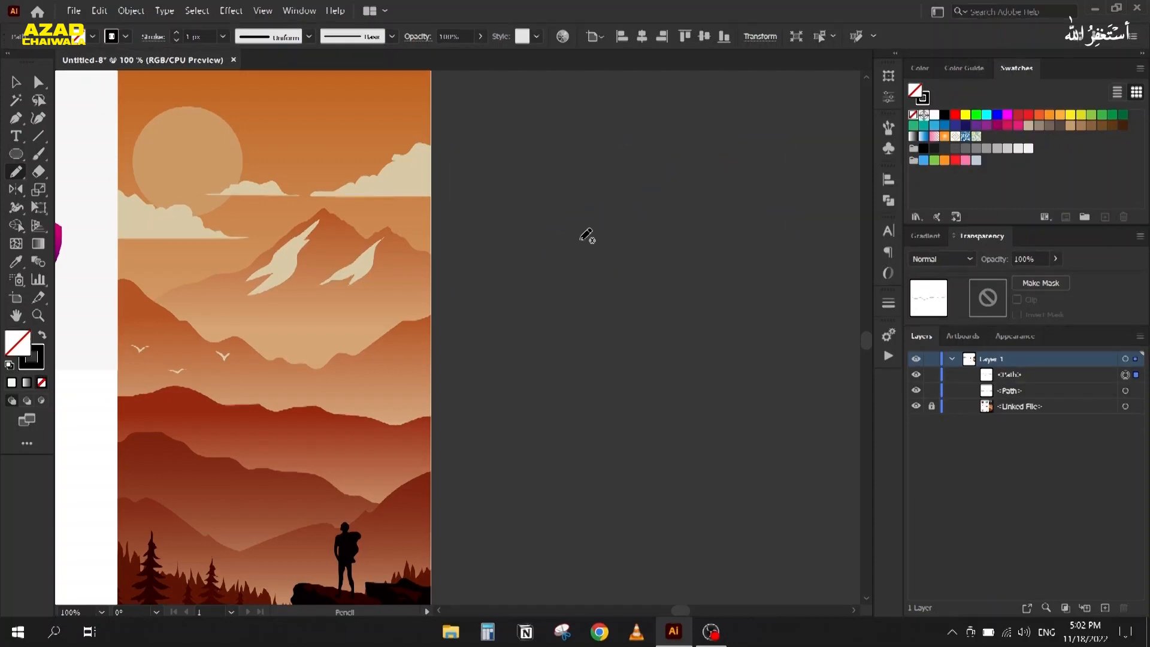
pyautogui.doubleClick(16, 173)
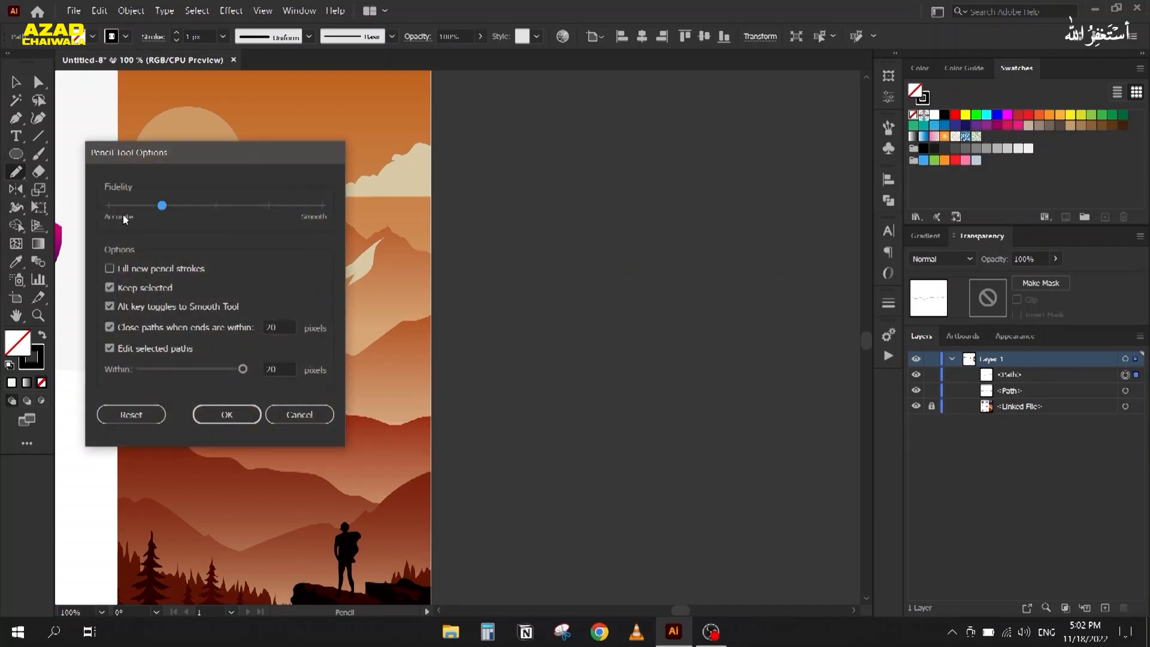
pyautogui.click(227, 414)
pyautogui.moveTo(484, 303)
pyautogui.mouseDown()
pyautogui.moveTo(548, 262)
pyautogui.moveTo(650, 248)
pyautogui.moveTo(716, 185)
pyautogui.moveTo(763, 177)
pyautogui.moveTo(803, 220)
pyautogui.mouseUp()
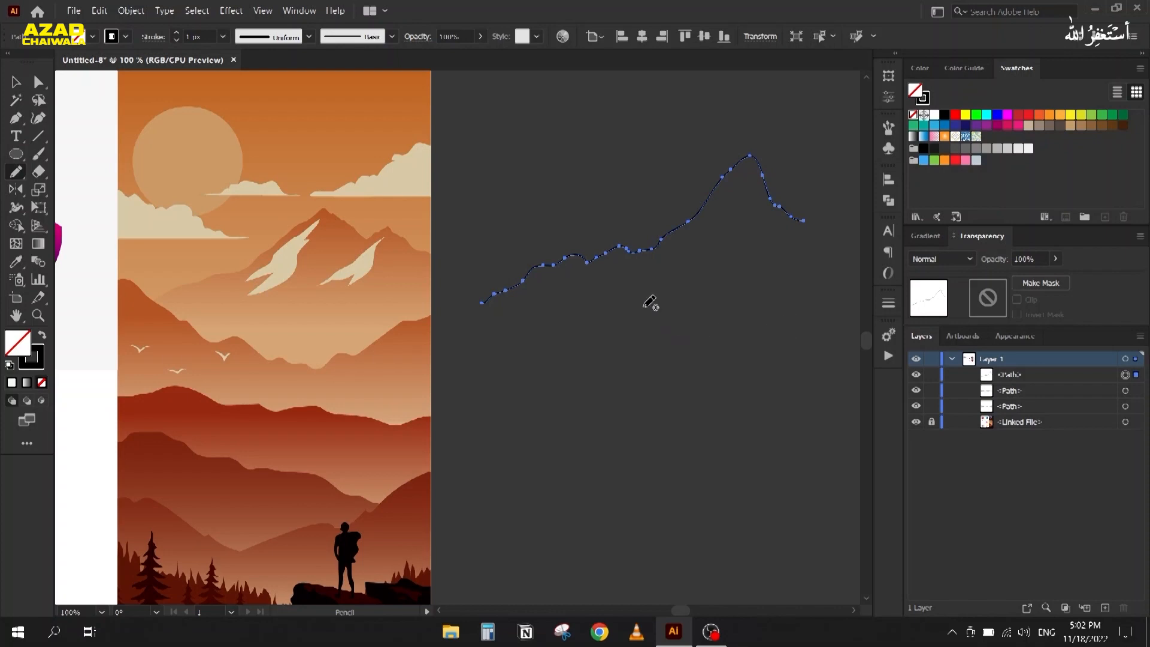
# Step: Delete the ridge stroke and set pencil Fidelity to Accurate
pyautogui.scroll(3, 647, 264)
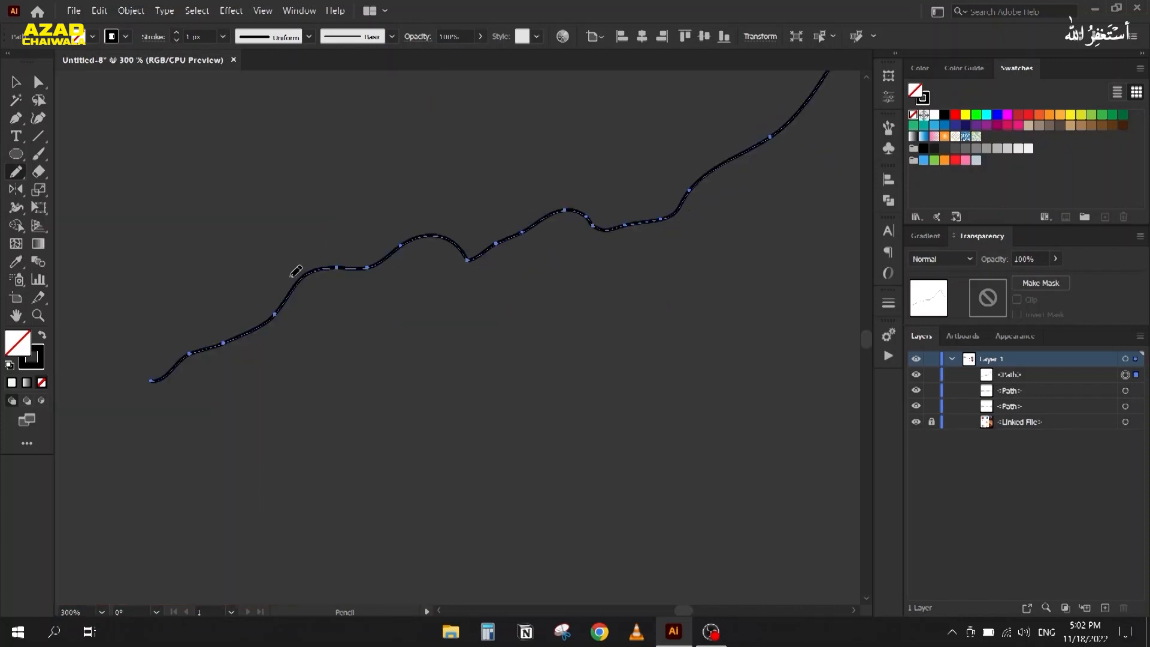
pyautogui.press('Delete')
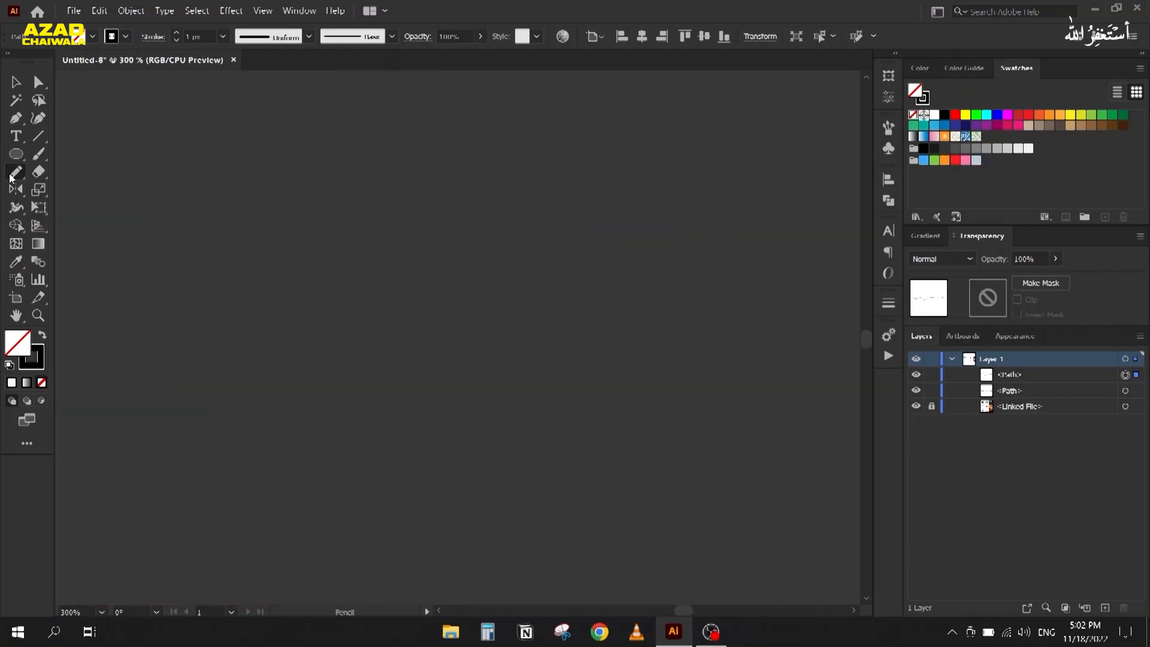
pyautogui.doubleClick(17, 172)
pyautogui.moveTo(174, 206); pyautogui.dragTo(108, 206)
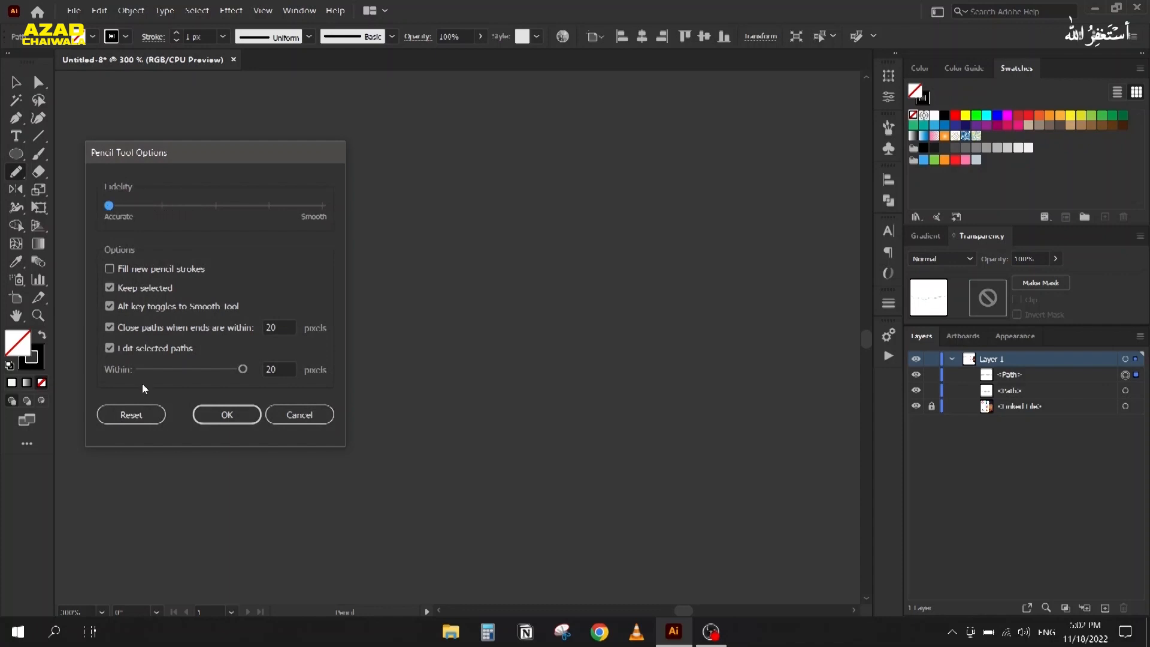
pyautogui.click(227, 415)
# Step: Trace a new mountain ridge stroke, inspect it, then select and delete it
pyautogui.scroll(-5, 264, 311)
pyautogui.moveTo(258, 321)
pyautogui.mouseDown()
pyautogui.moveTo(313, 280)
pyautogui.moveTo(444, 243)
pyautogui.moveTo(568, 171)
pyautogui.moveTo(612, 223)
pyautogui.moveTo(658, 241)
pyautogui.moveTo(695, 278)
pyautogui.mouseUp()
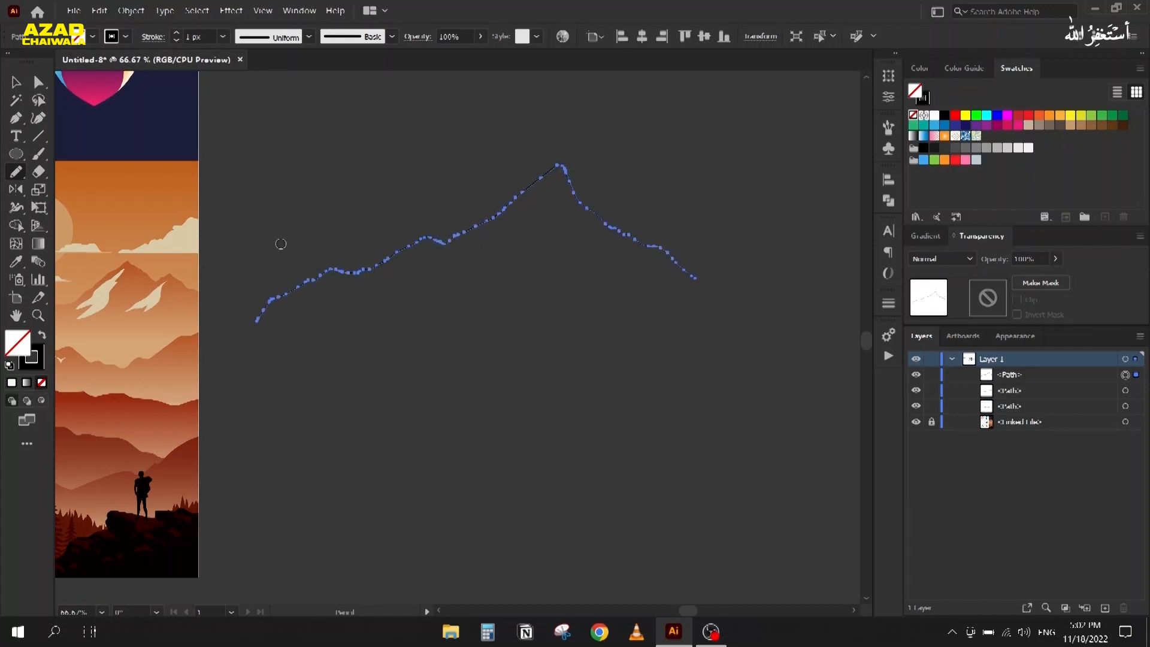
pyautogui.scroll(2, 281, 244)
pyautogui.press('v')
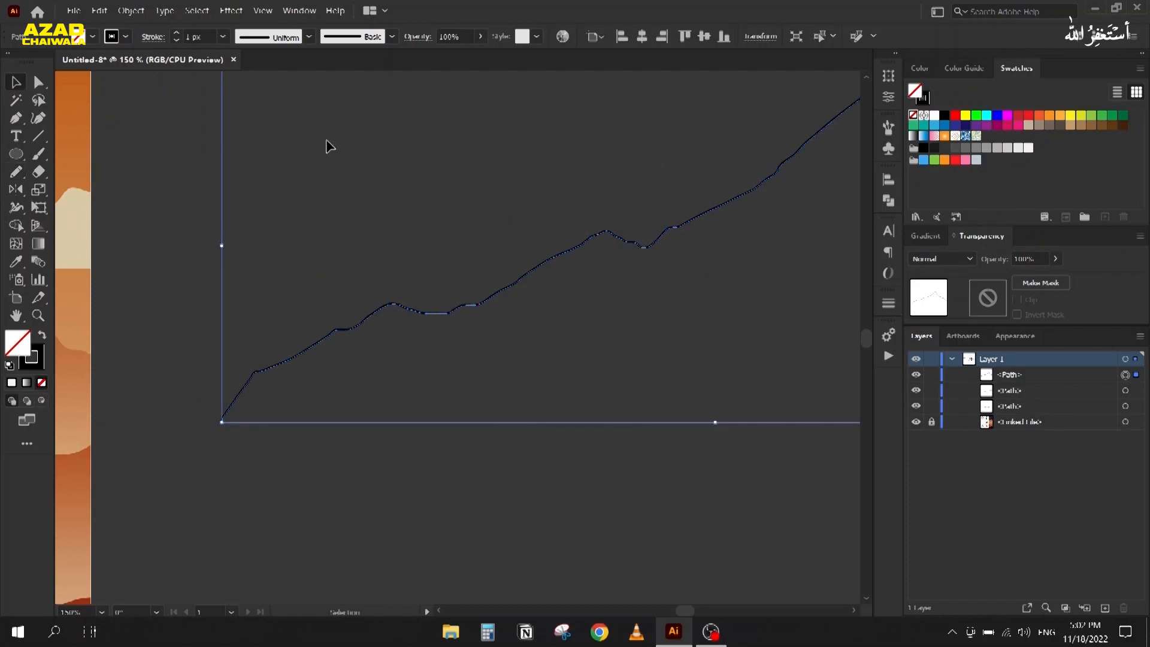
pyautogui.click(328, 146)
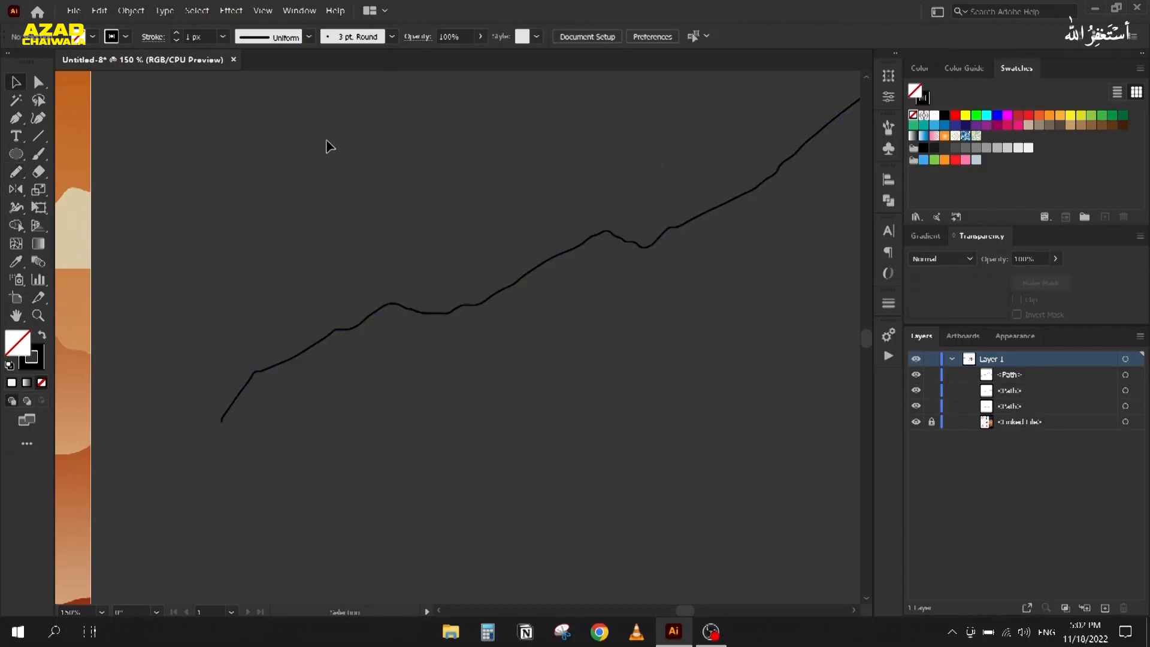
pyautogui.scroll(-2, 329, 190)
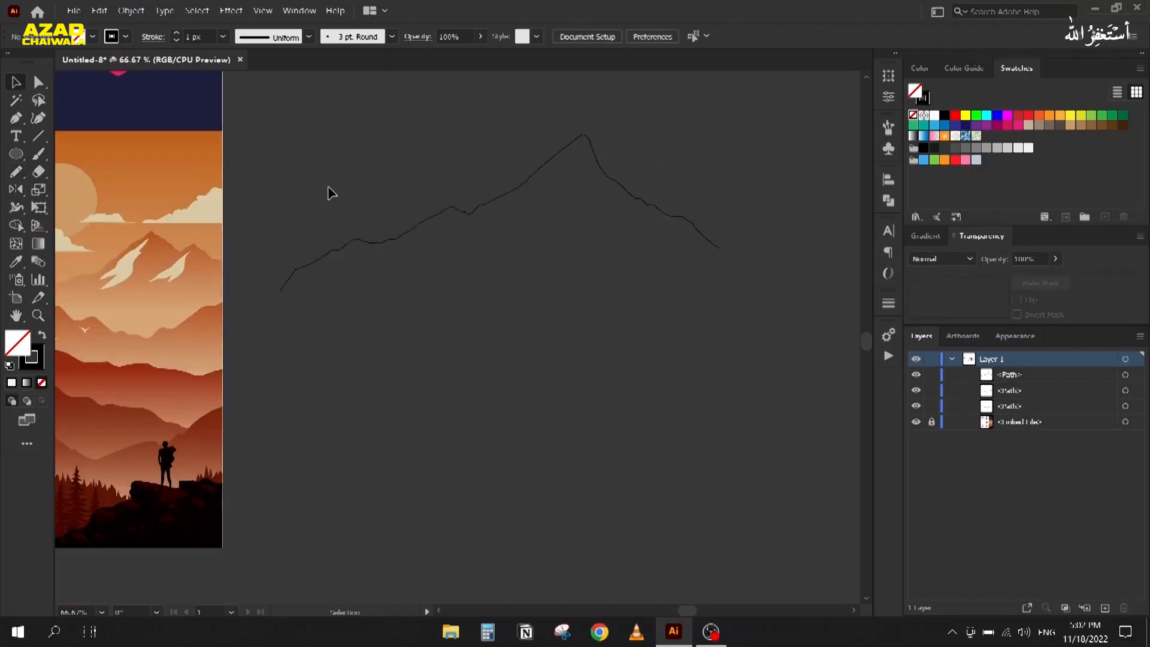
pyautogui.moveTo(428, 146); pyautogui.dragTo(561, 260)
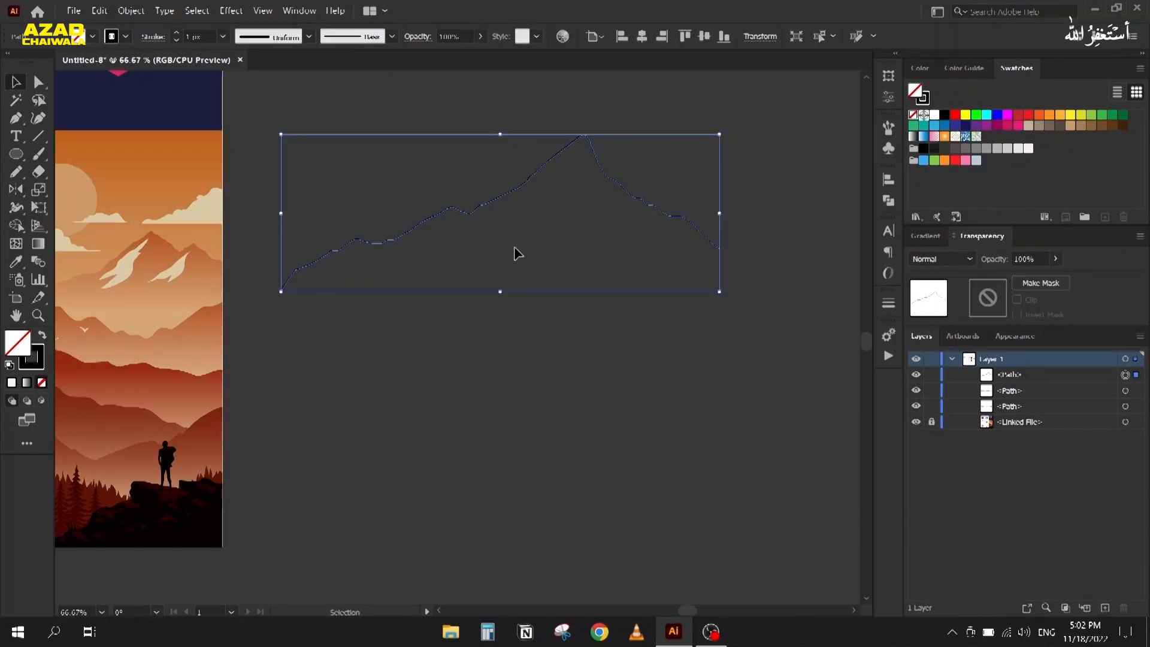
pyautogui.press('Delete')
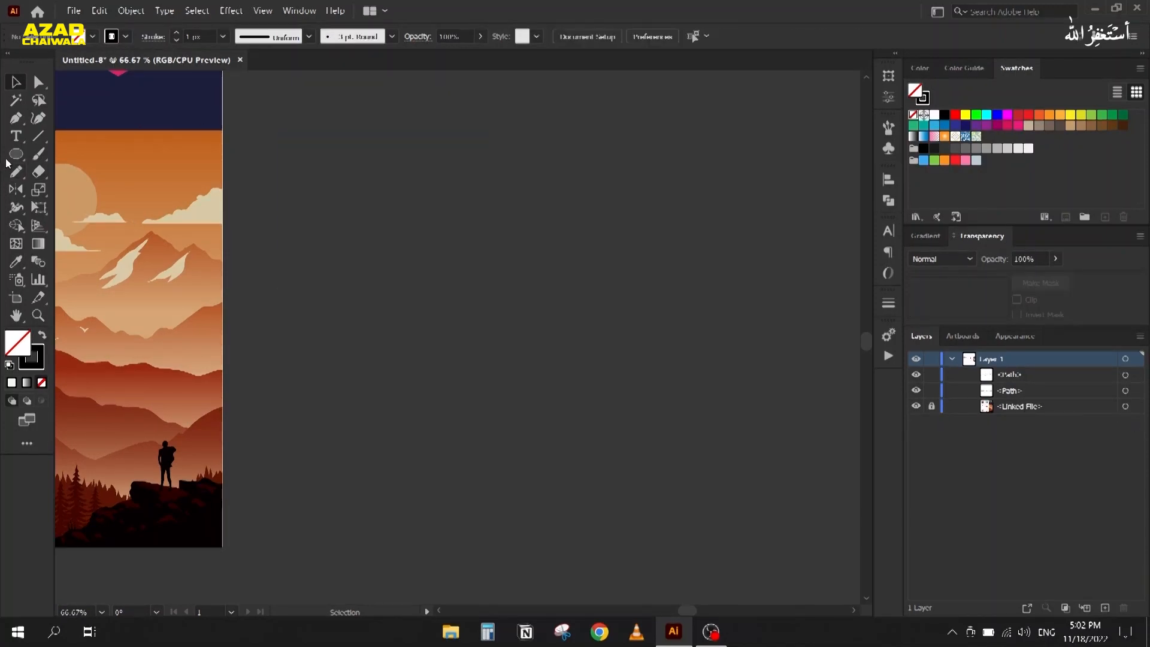
# Step: Set pencil Fidelity to the middle tick in Pencil Tool Options
pyautogui.doubleClick(18, 172)
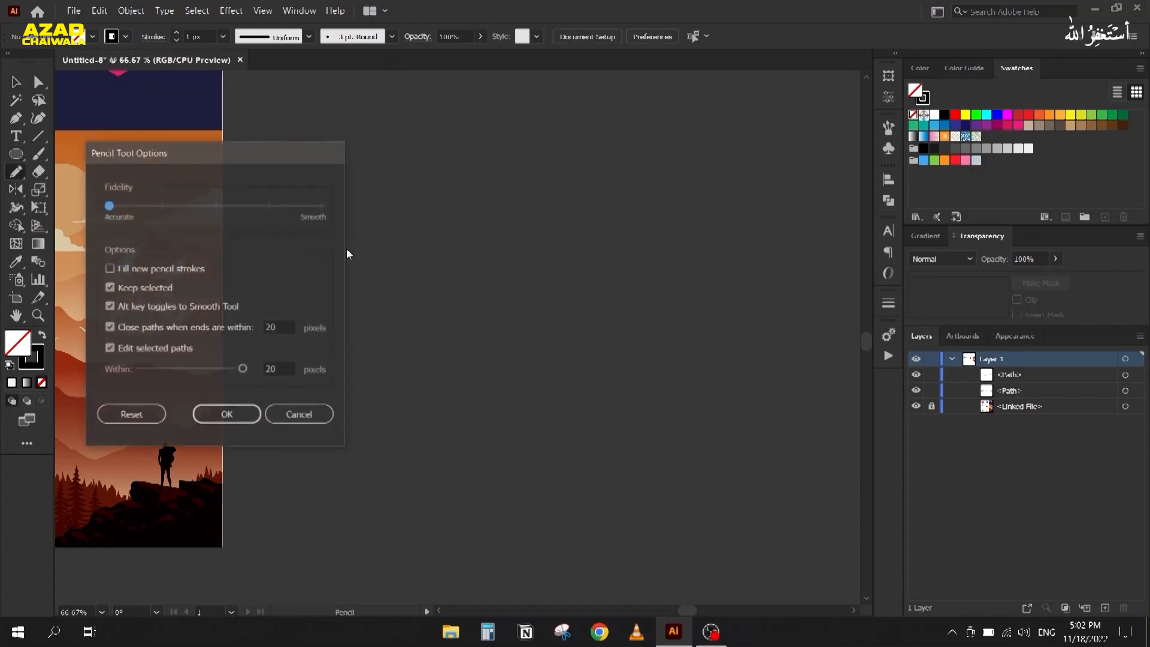
pyautogui.moveTo(170, 144); pyautogui.dragTo(485, 116)
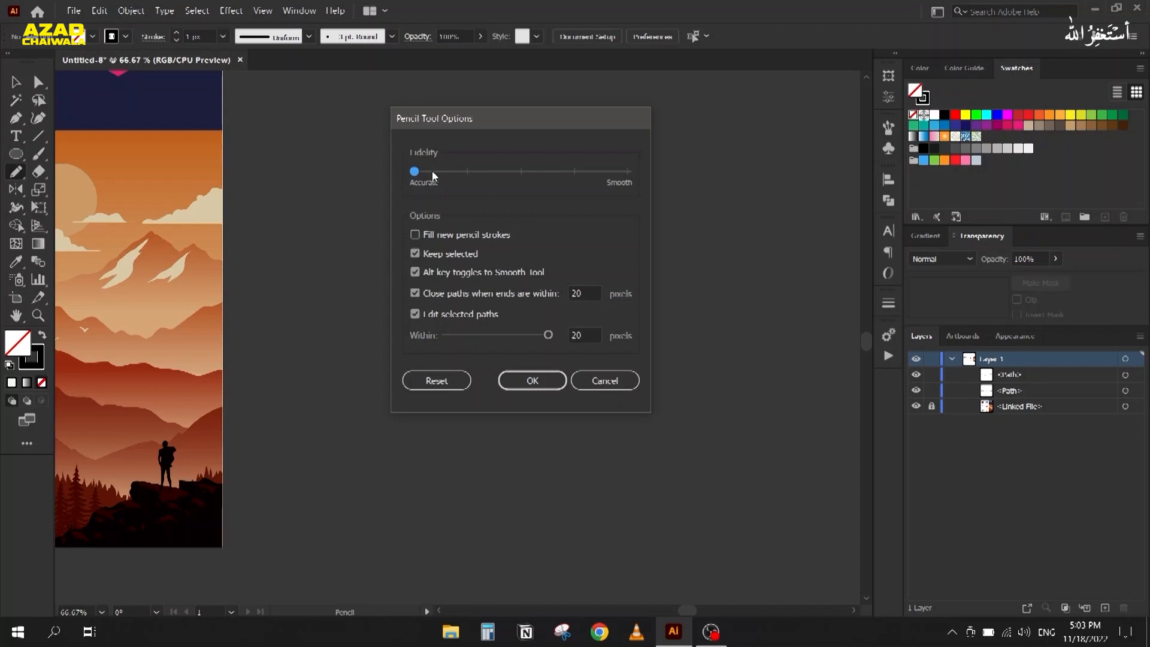
pyautogui.click(521, 171)
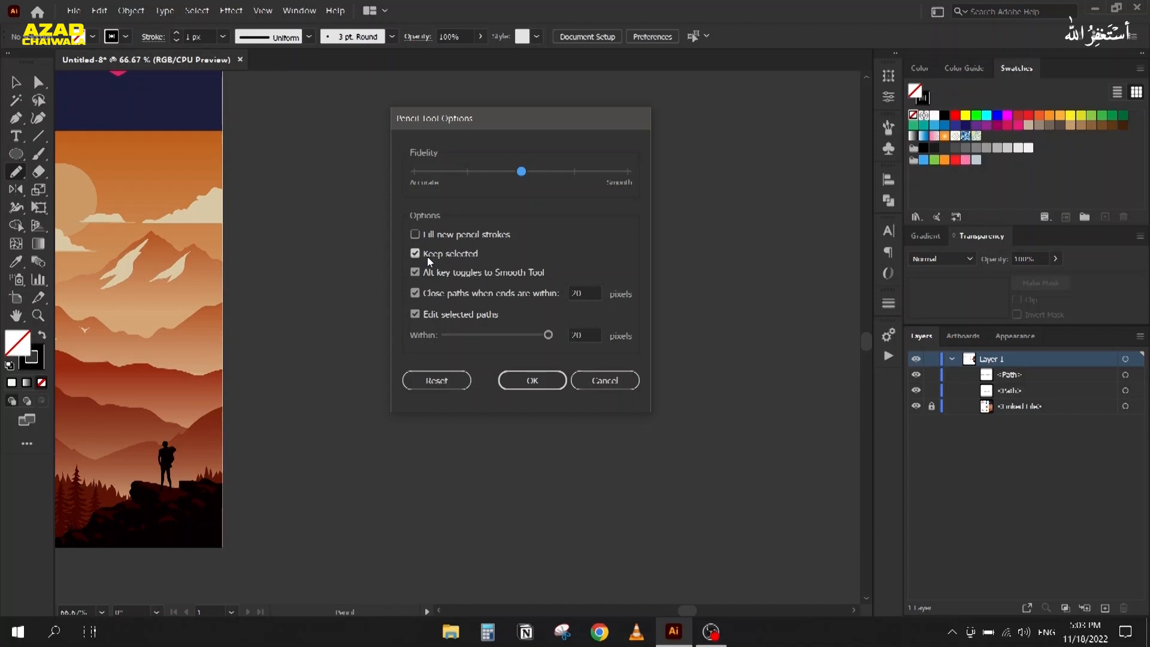
pyautogui.click(520, 387)
# Step: Pan and zoom back to the two wavy test strokes
pyautogui.scroll(-3, 397, 306)
pyautogui.moveTo(352, 334); pyautogui.dragTo(750, 334)
pyautogui.scroll(2, 372, 206)
pyautogui.moveTo(263, 299); pyautogui.dragTo(411, 262)
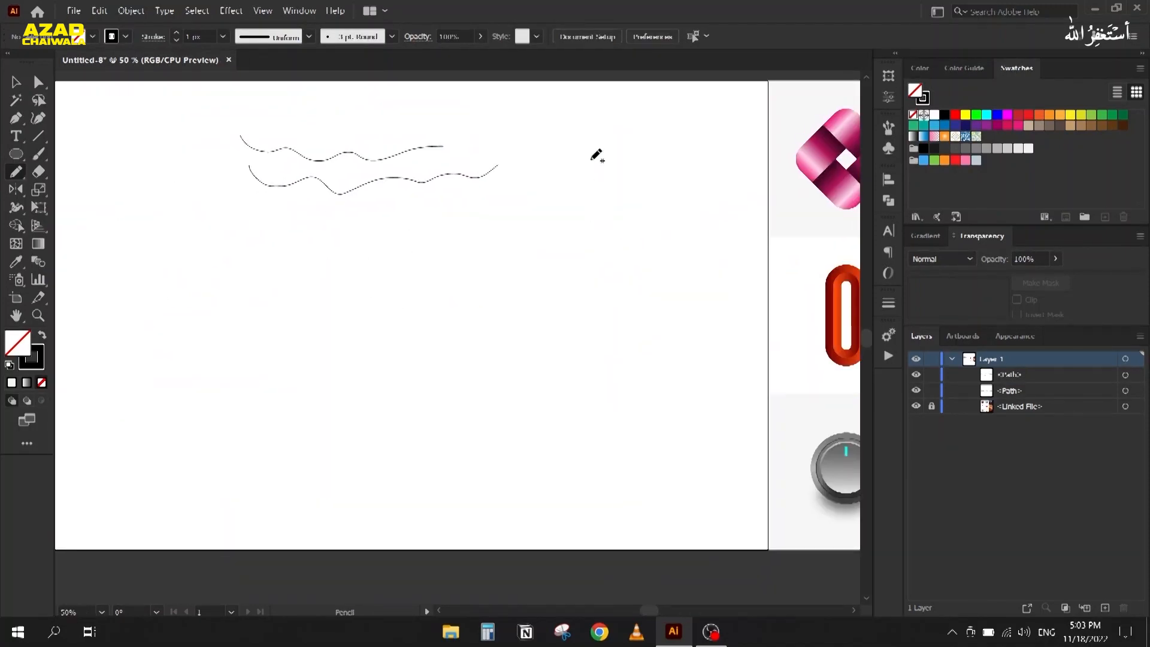
# Step: Draw a tall curving stroke and move it to the artboard's left side
pyautogui.moveTo(601, 118); pyautogui.dragTo(514, 364)
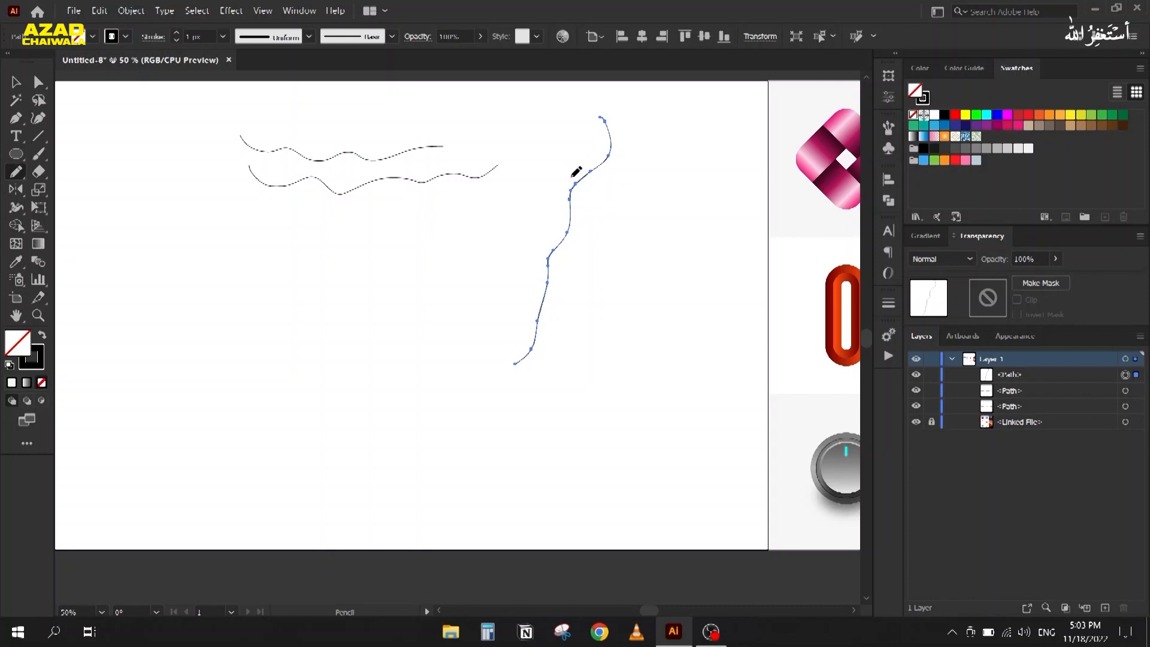
pyautogui.click(15, 83)
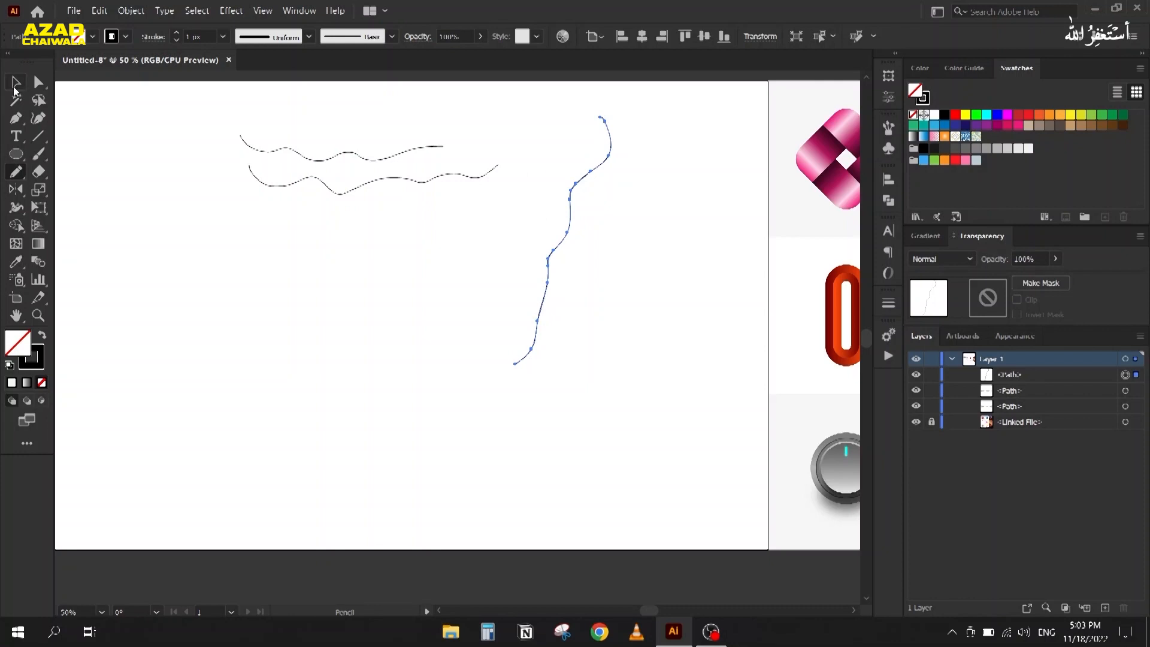
pyautogui.click(450, 270)
pyautogui.moveTo(572, 227); pyautogui.dragTo(188, 220)
# Step: Draw another Pencil curve near the artboard centre
pyautogui.press('n')
pyautogui.moveTo(552, 151)
pyautogui.mouseDown()
pyautogui.moveTo(474, 268)
pyautogui.moveTo(420, 306)
pyautogui.mouseUp()
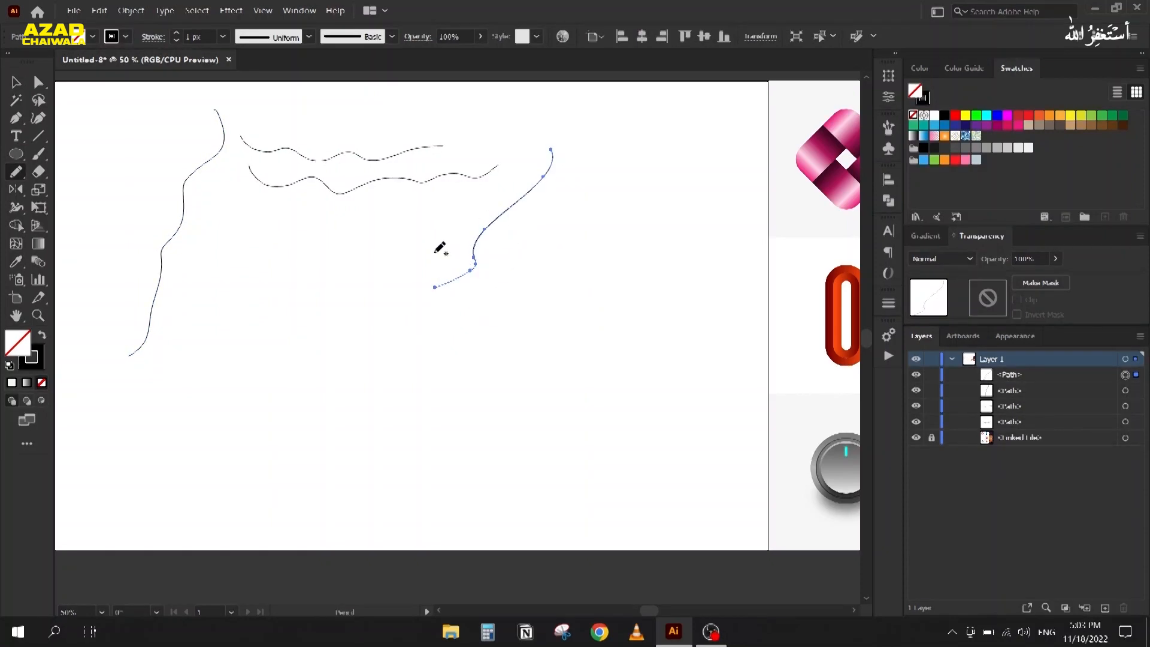
pyautogui.doubleClick(13, 174)
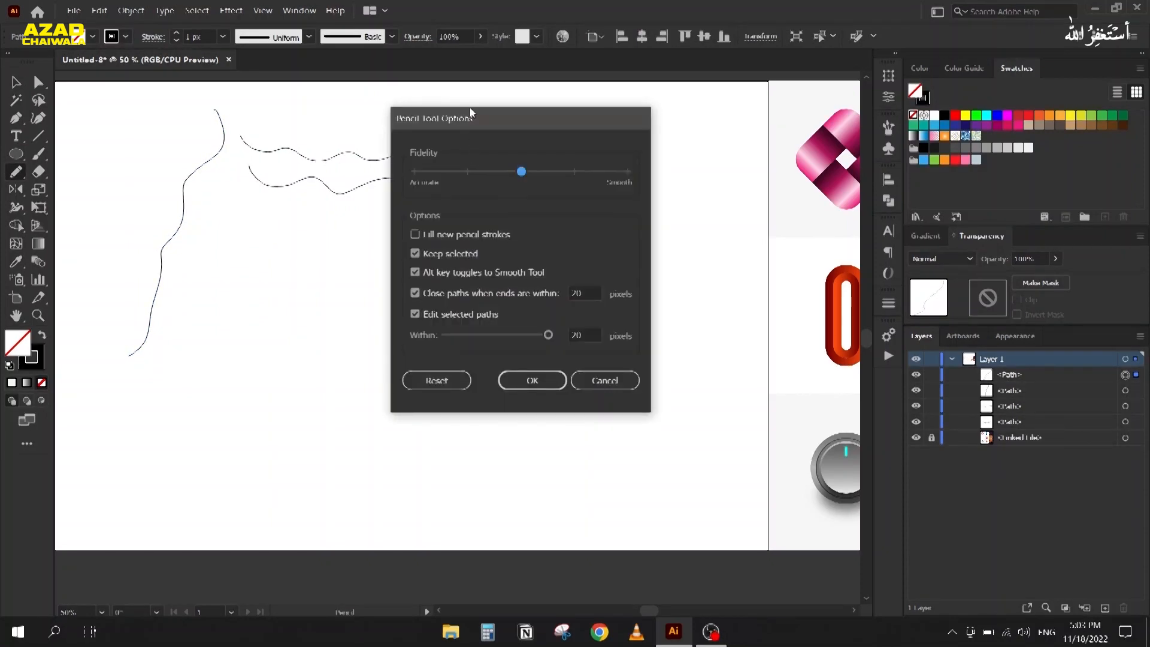
# Step: Turn off the pencil's switch-to-smoothing option and draw a stepped curve on the right
pyautogui.moveTo(469, 106); pyautogui.dragTo(679, 101)
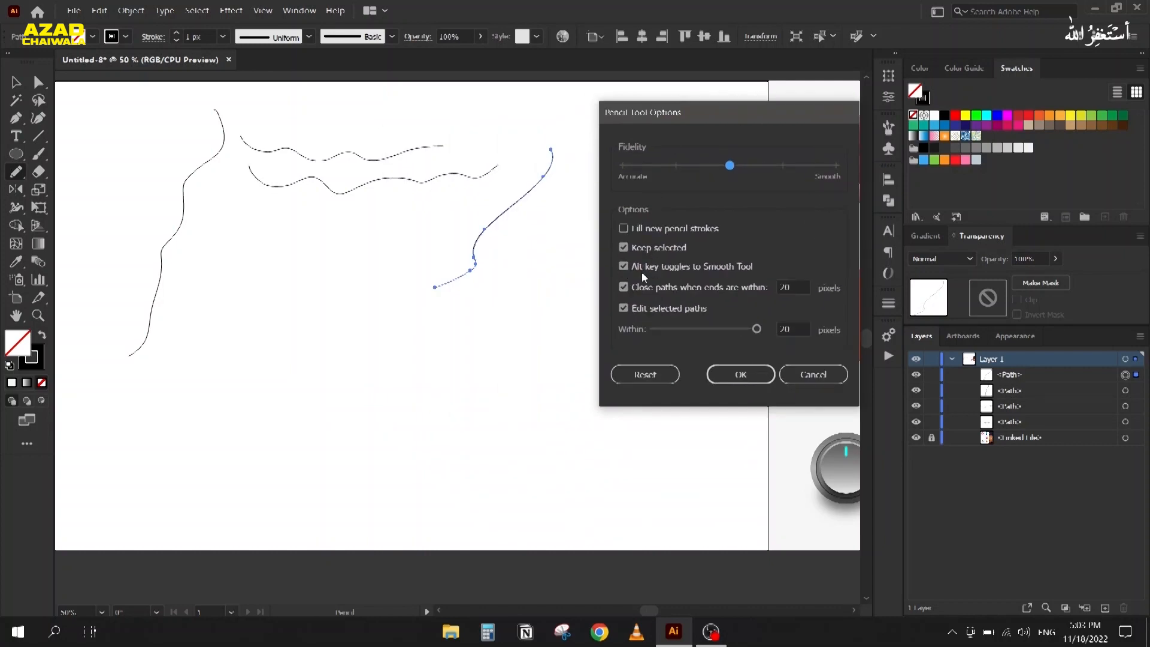
pyautogui.click(751, 270)
pyautogui.click(734, 374)
pyautogui.moveTo(612, 226)
pyautogui.mouseDown()
pyautogui.moveTo(542, 322)
pyautogui.moveTo(545, 399)
pyautogui.moveTo(510, 409)
pyautogui.mouseUp()
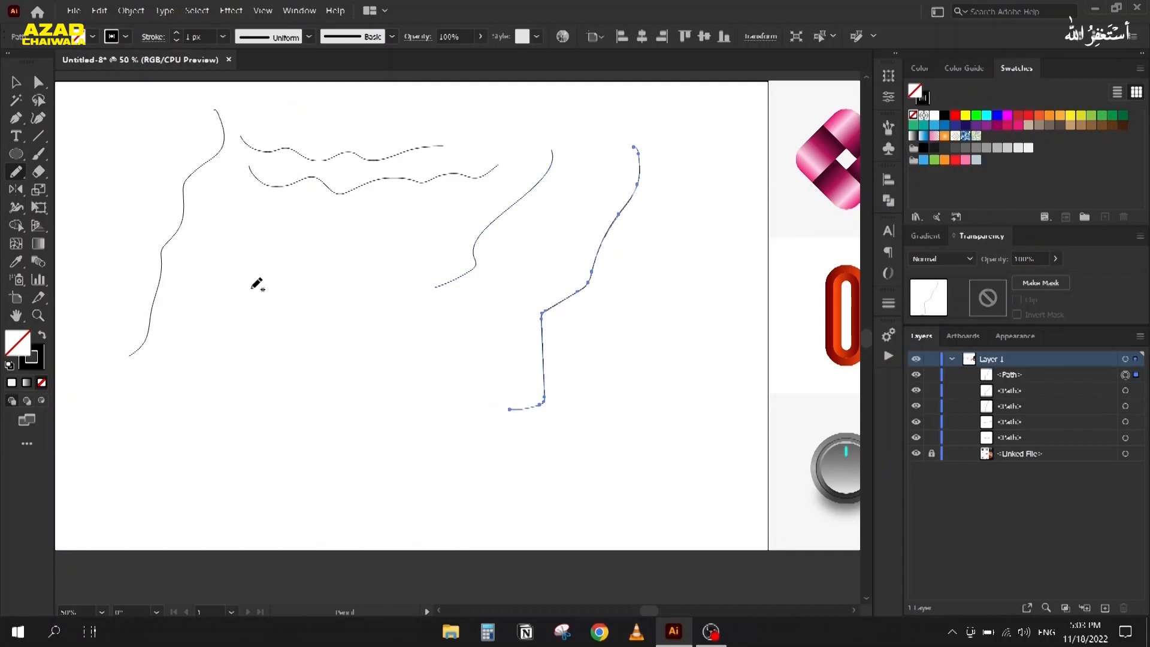
# Step: Use the Smooth tool to round the sharp bends along the right mountain line
pyautogui.click(16, 172)
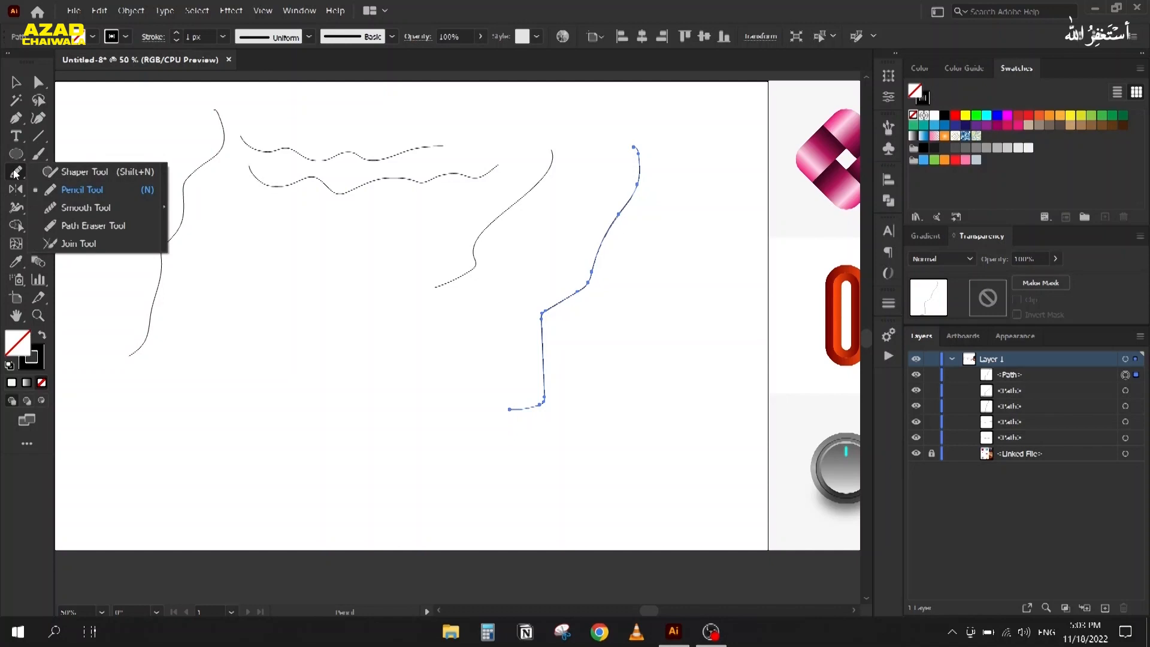
pyautogui.click(54, 207)
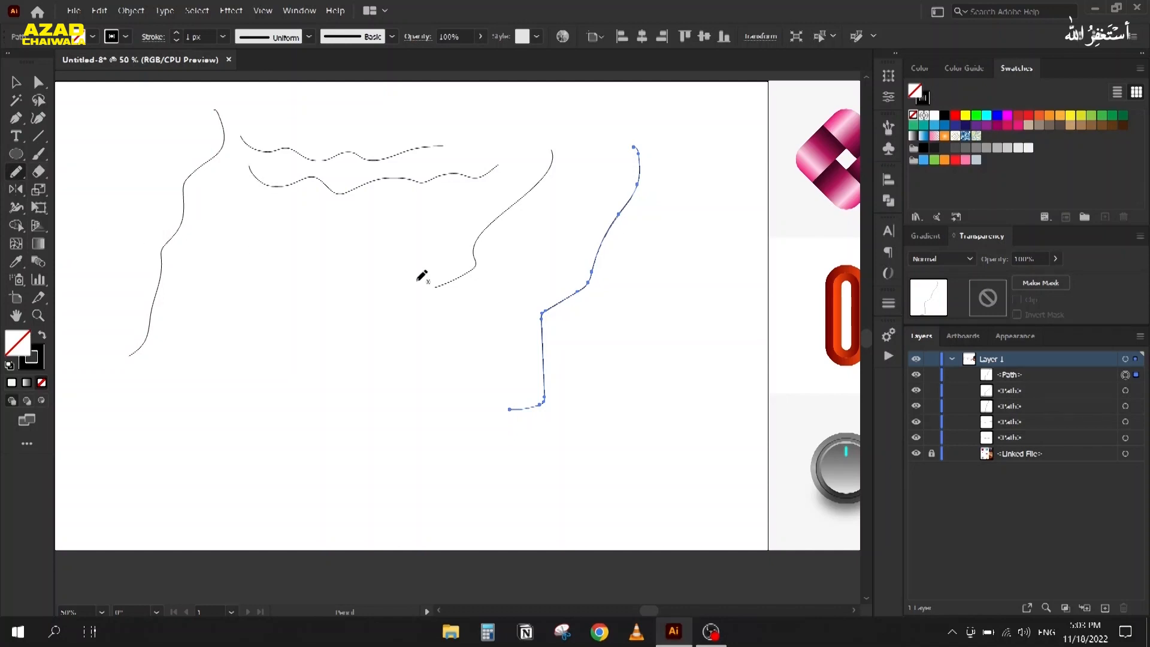
pyautogui.moveTo(543, 360)
pyautogui.mouseDown()
pyautogui.moveTo(540, 299)
pyautogui.moveTo(539, 319)
pyautogui.moveTo(570, 287)
pyautogui.moveTo(544, 317)
pyautogui.moveTo(584, 269)
pyautogui.mouseUp()
pyautogui.moveTo(598, 227)
pyautogui.mouseDown()
pyautogui.moveTo(632, 181)
pyautogui.moveTo(598, 266)
pyautogui.moveTo(526, 346)
pyautogui.mouseUp()
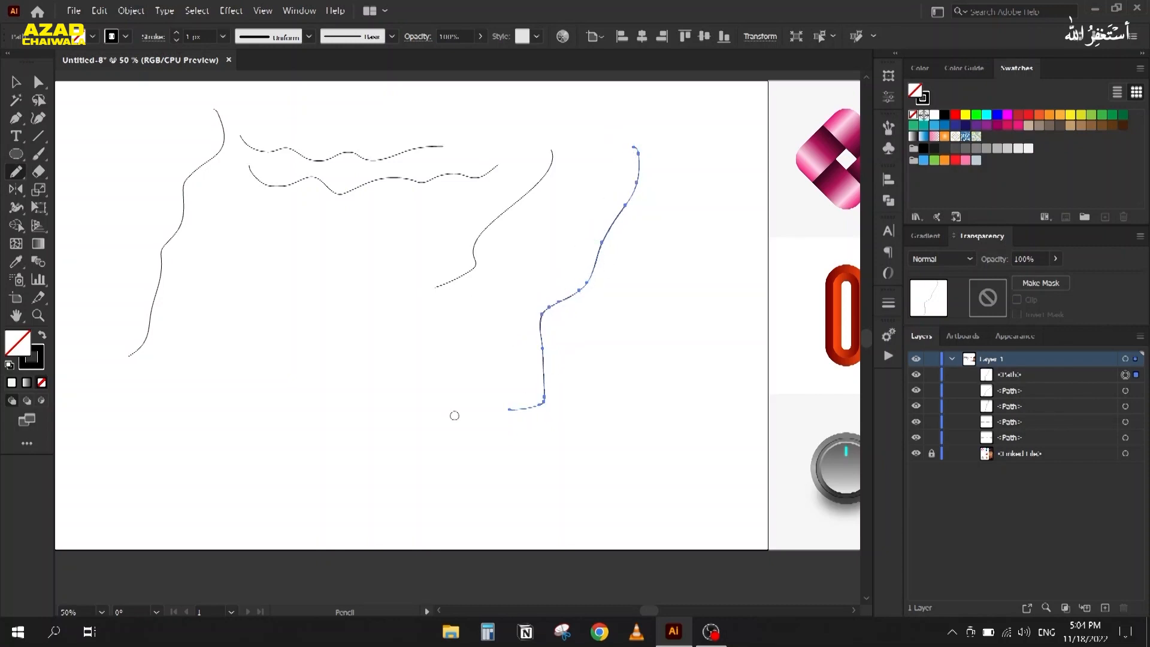
pyautogui.moveTo(514, 411)
pyautogui.mouseDown()
pyautogui.moveTo(549, 378)
pyautogui.moveTo(525, 419)
pyautogui.mouseUp()
# Step: Check the close-paths distance in Pencil Tool Options and confirm
pyautogui.doubleClick(15, 175)
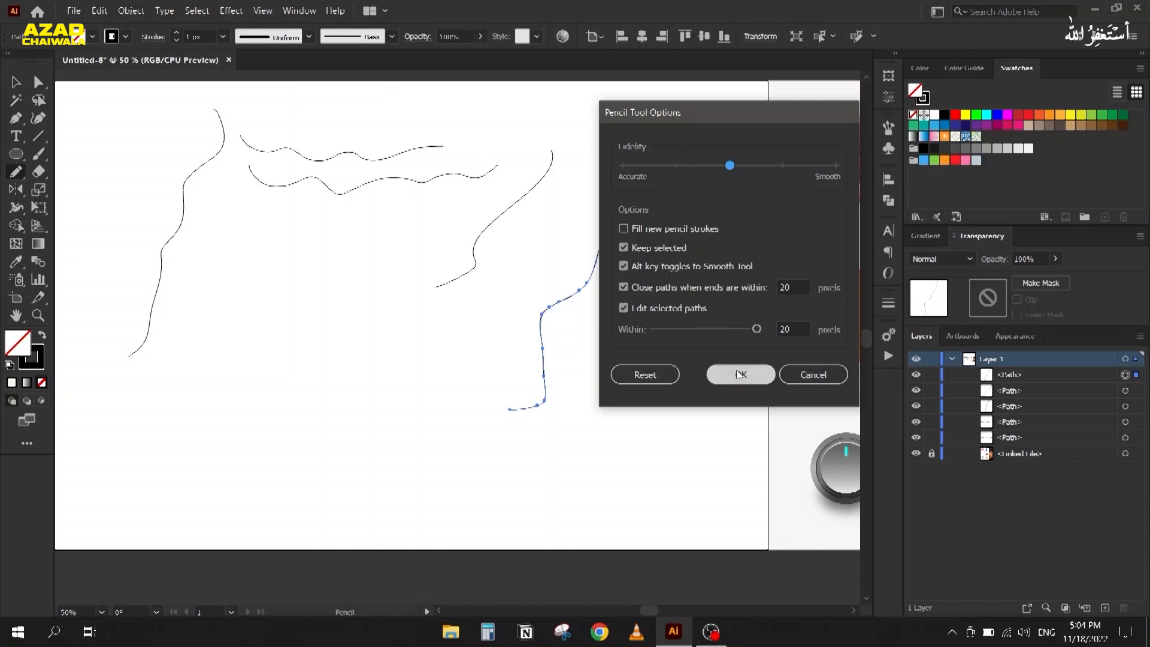
pyautogui.click(791, 287)
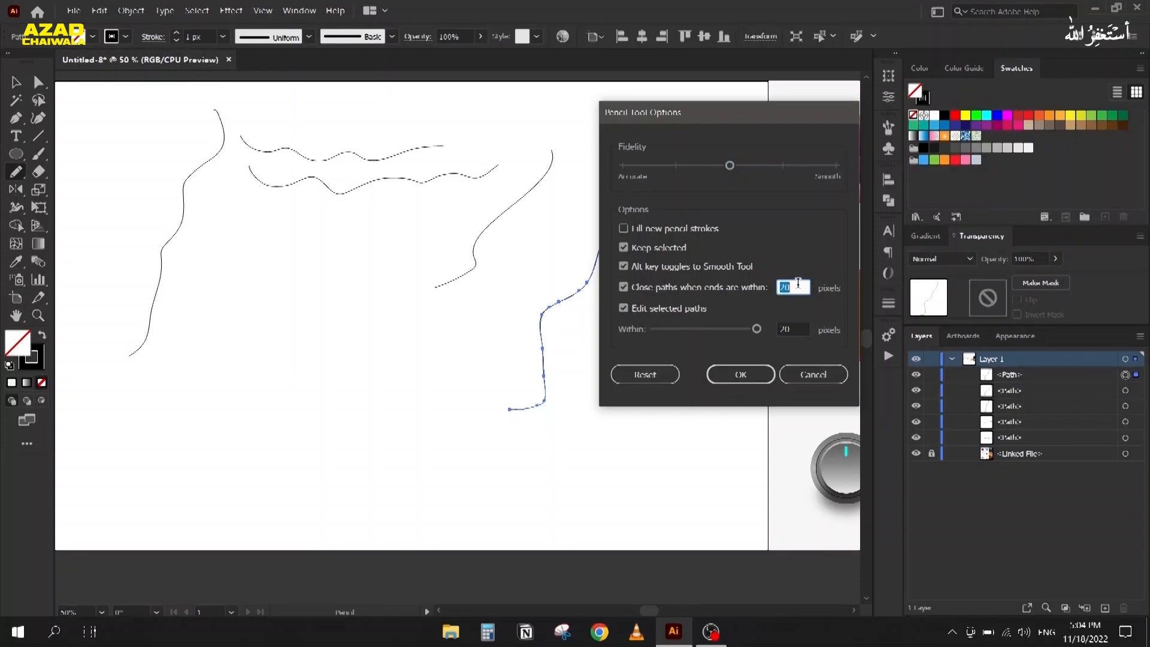
pyautogui.click(762, 369)
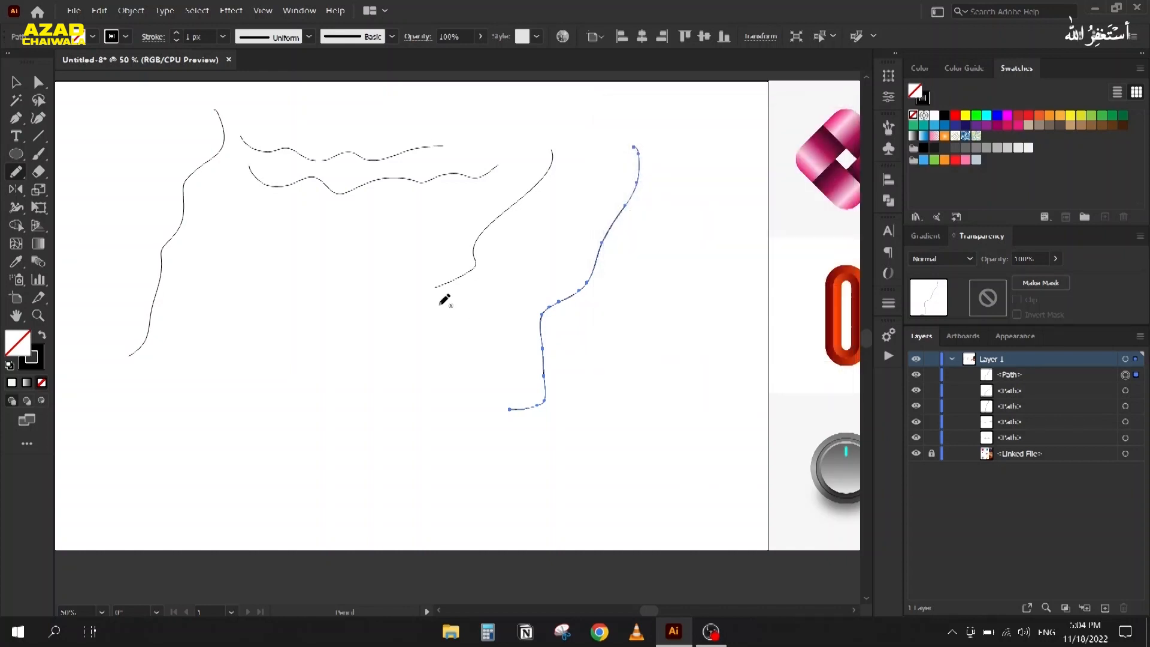
pyautogui.scroll(1, 271, 284)
# Step: Draw a closed round Pencil loop left of centre, keeping the pencil settings unchanged
pyautogui.moveTo(302, 250)
pyautogui.mouseDown()
pyautogui.moveTo(389, 276)
pyautogui.moveTo(415, 359)
pyautogui.moveTo(376, 431)
pyautogui.moveTo(289, 453)
pyautogui.moveTo(228, 412)
pyautogui.moveTo(210, 353)
pyautogui.moveTo(232, 280)
pyautogui.moveTo(295, 255)
pyautogui.mouseUp()
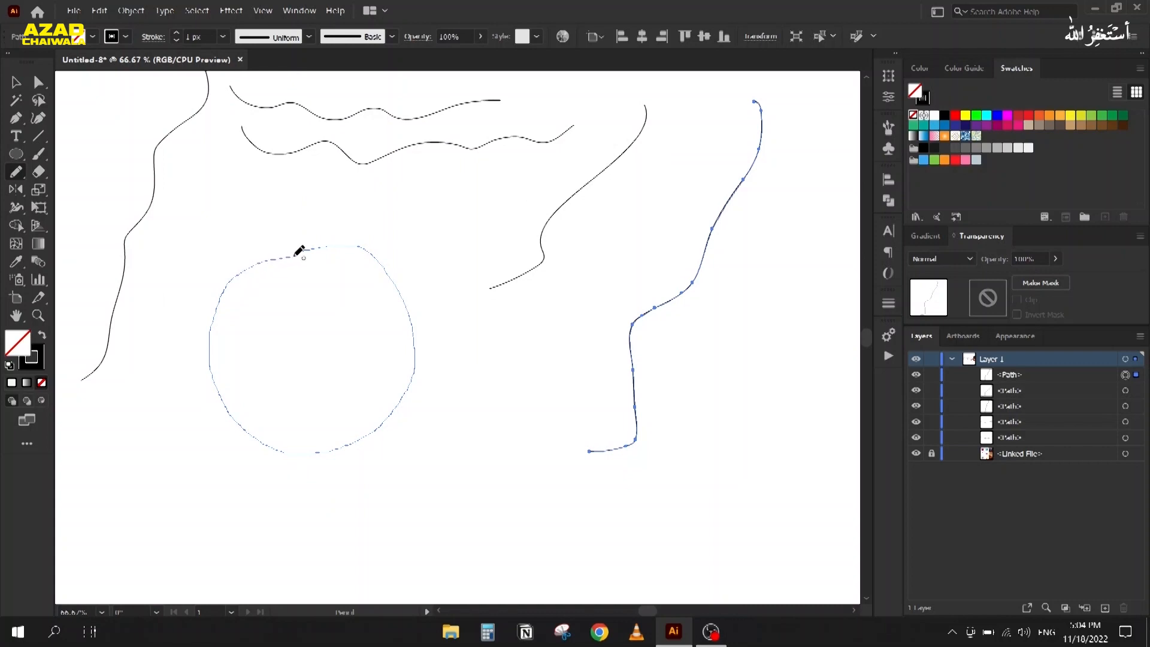
pyautogui.moveTo(295, 254); pyautogui.dragTo(297, 253)
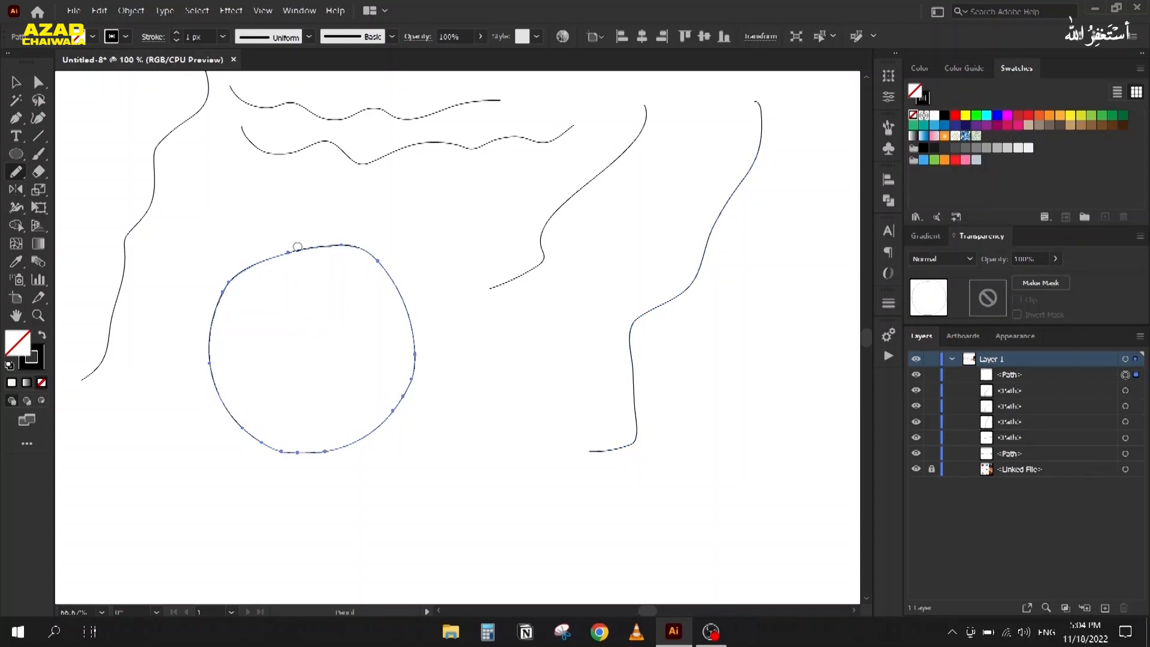
pyautogui.scroll(2, 297, 246)
pyautogui.scroll(-2, 297, 247)
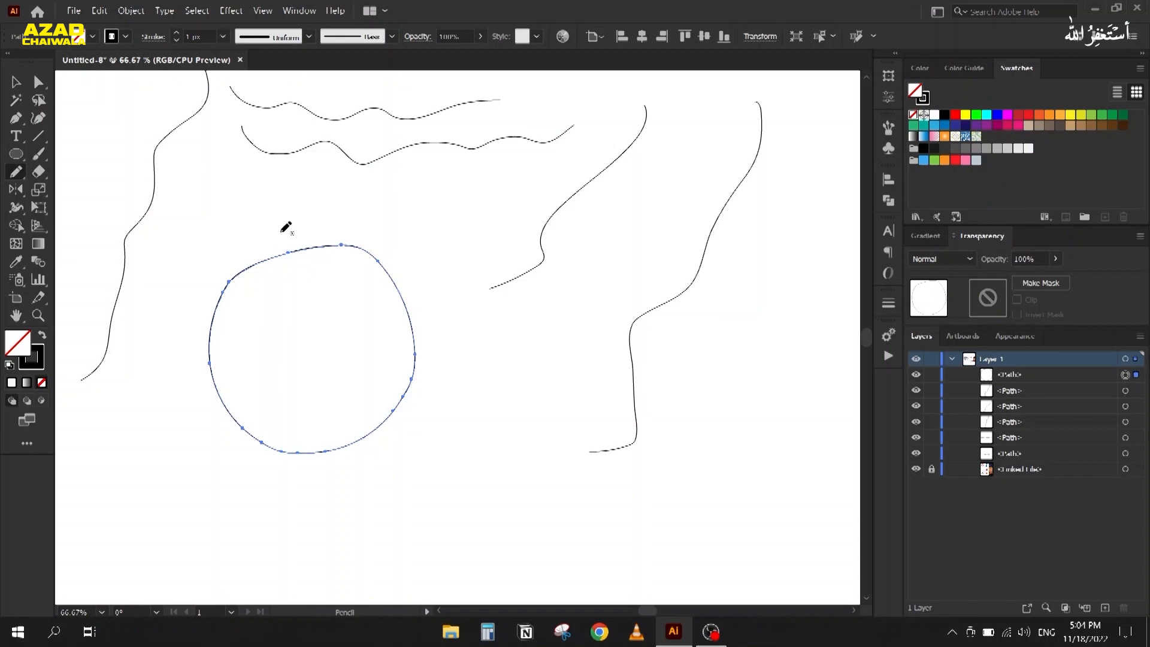
pyautogui.doubleClick(16, 177)
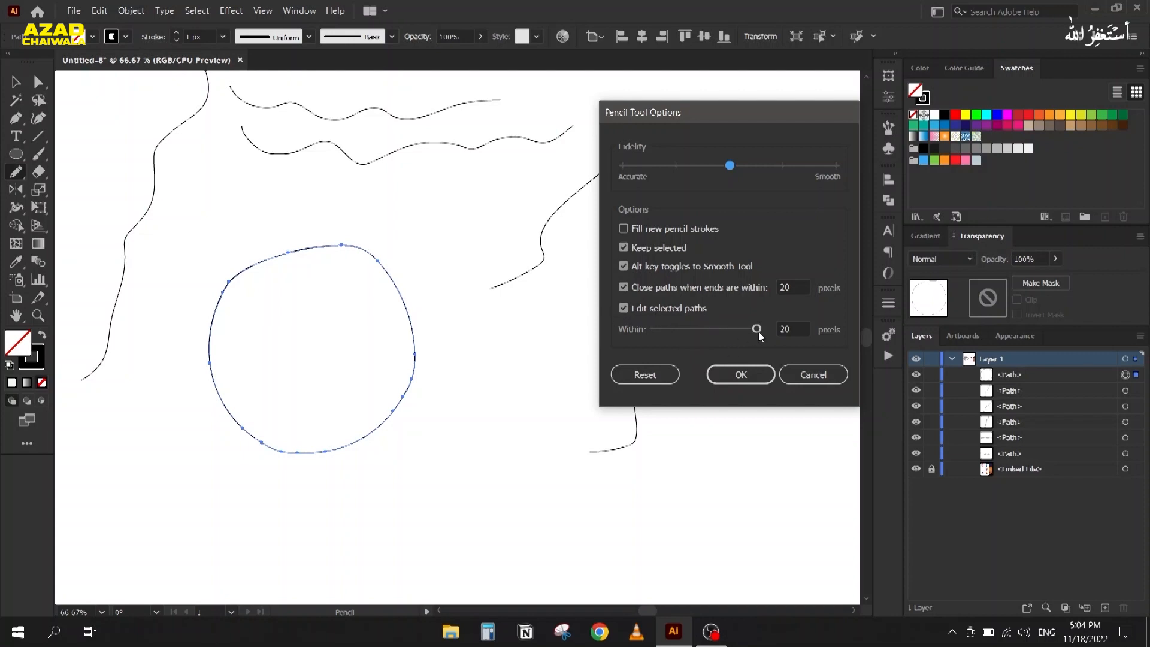
pyautogui.click(741, 375)
# Step: Select all six traced paths on the artboard
pyautogui.click(15, 84)
pyautogui.scroll(-2, 196, 177)
pyautogui.moveTo(214, 248); pyautogui.dragTo(279, 278)
pyautogui.moveTo(214, 140); pyautogui.dragTo(519, 347)
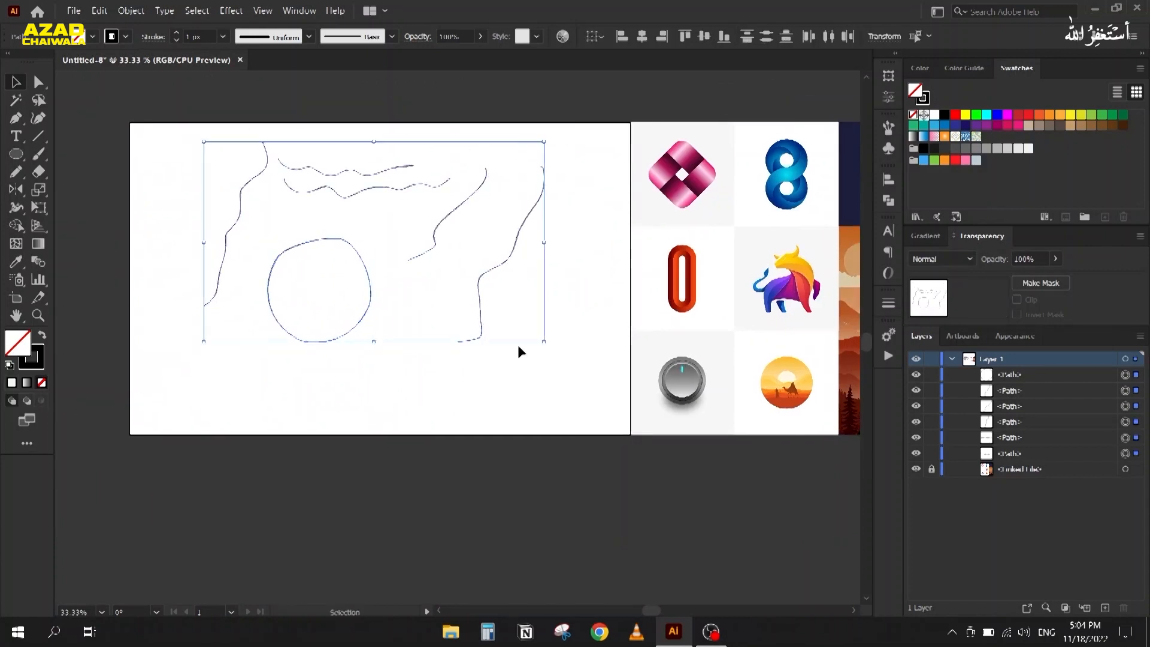
# Step: Delete the selected paths and draw the mountain line down toward the lower left
pyautogui.press('Delete')
pyautogui.press('n')
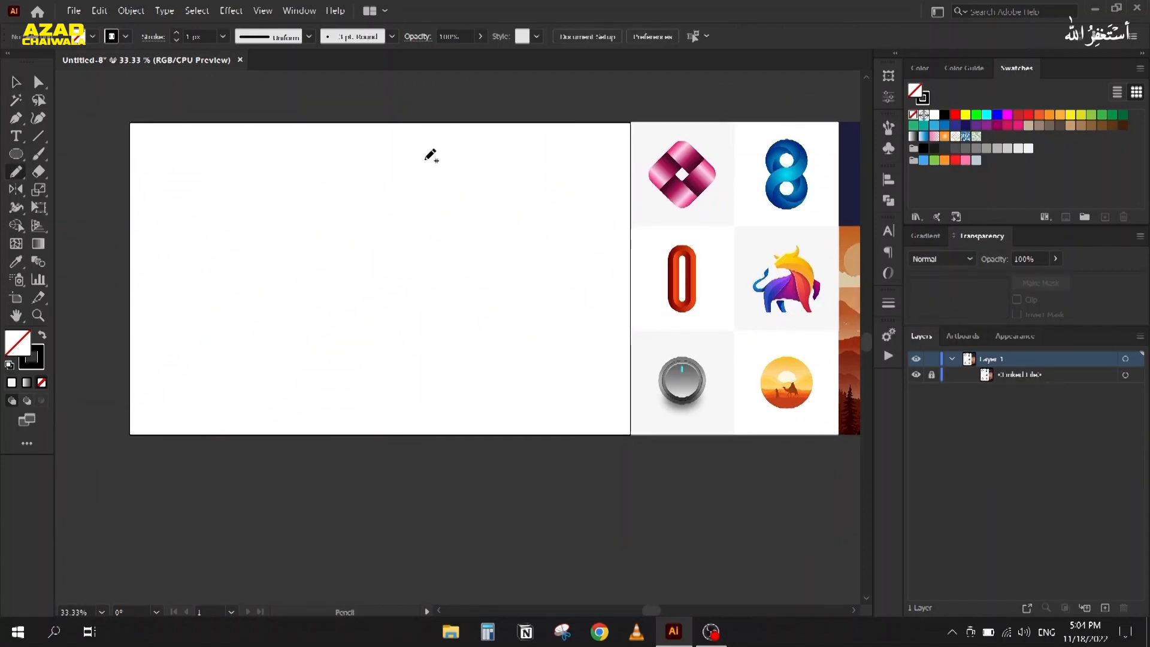
pyautogui.scroll(1, 426, 158)
pyautogui.moveTo(346, 228); pyautogui.dragTo(467, 193)
pyautogui.moveTo(514, 108)
pyautogui.mouseDown()
pyautogui.moveTo(530, 178)
pyautogui.moveTo(485, 237)
pyautogui.moveTo(475, 404)
pyautogui.moveTo(434, 396)
pyautogui.moveTo(414, 426)
pyautogui.mouseUp()
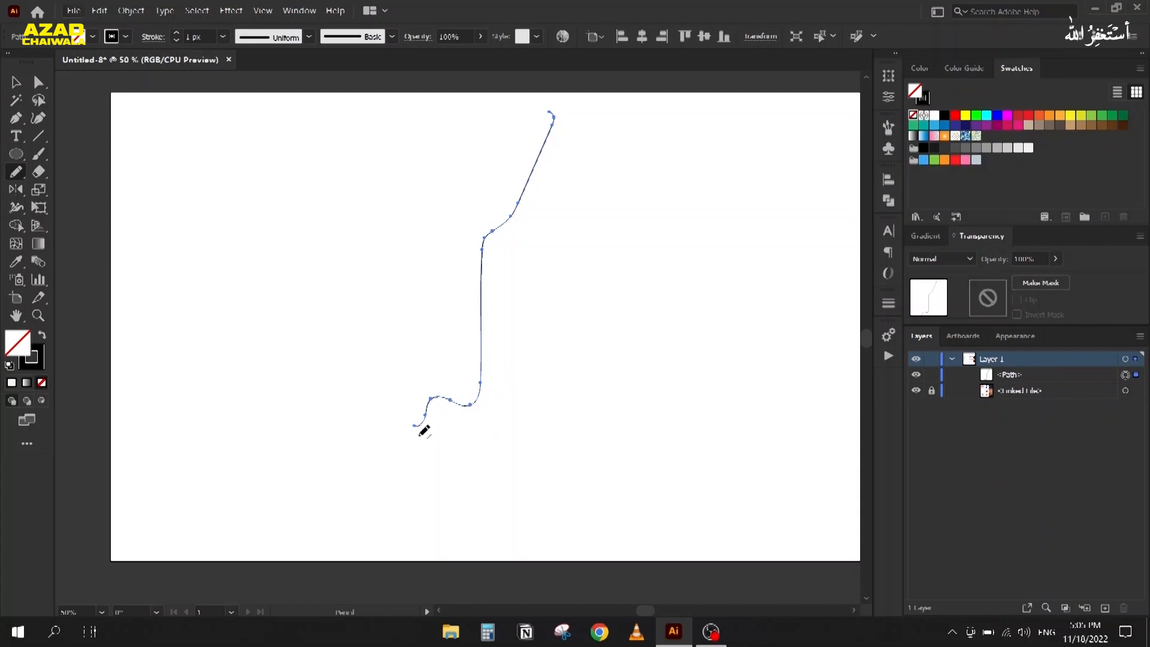
pyautogui.scroll(2, 424, 431)
pyautogui.scroll(-1, 409, 422)
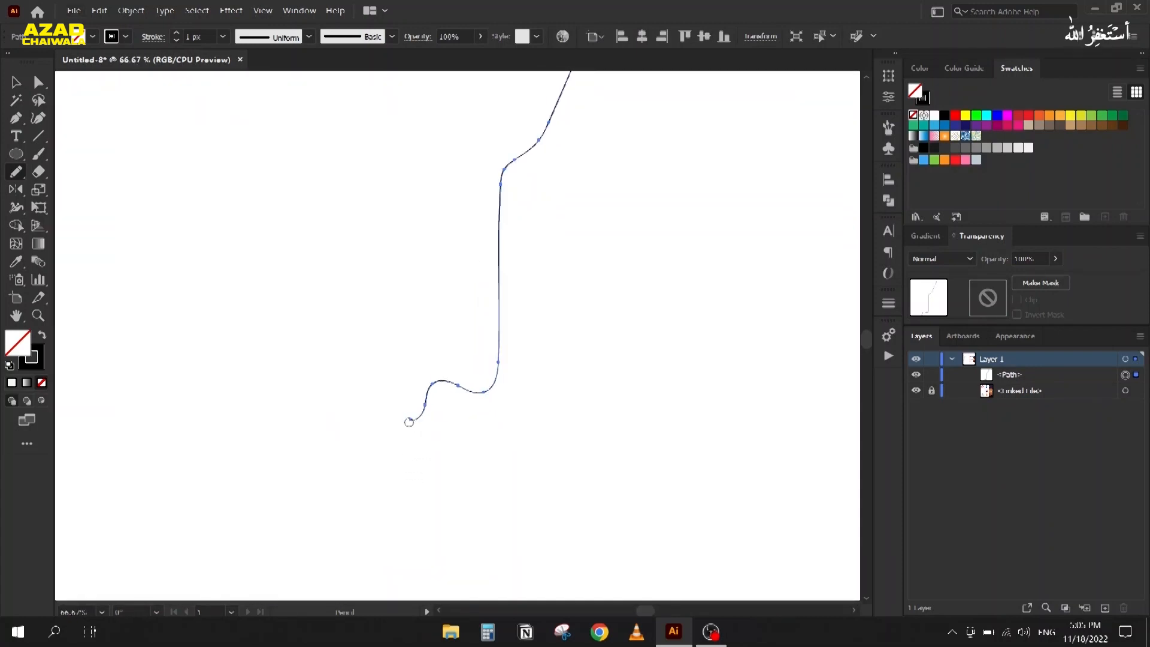
pyautogui.moveTo(386, 448); pyautogui.dragTo(396, 486)
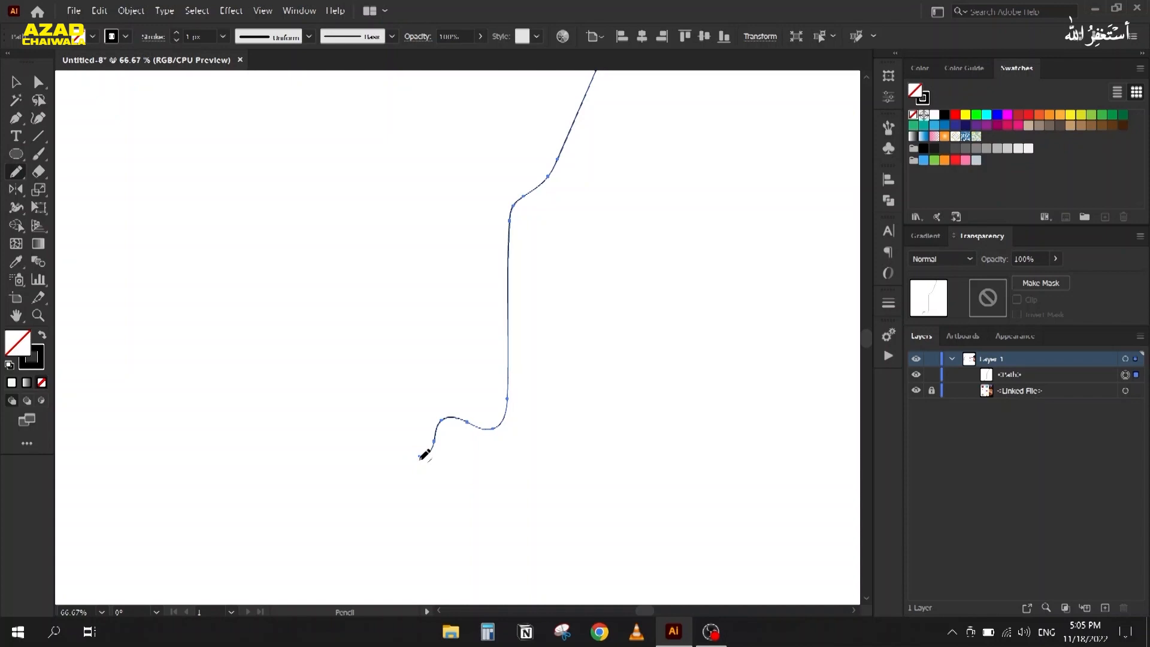
pyautogui.moveTo(424, 457)
pyautogui.mouseDown()
pyautogui.moveTo(398, 478)
pyautogui.moveTo(382, 530)
pyautogui.moveTo(354, 547)
pyautogui.moveTo(289, 530)
pyautogui.moveTo(208, 531)
pyautogui.moveTo(169, 573)
pyautogui.mouseUp()
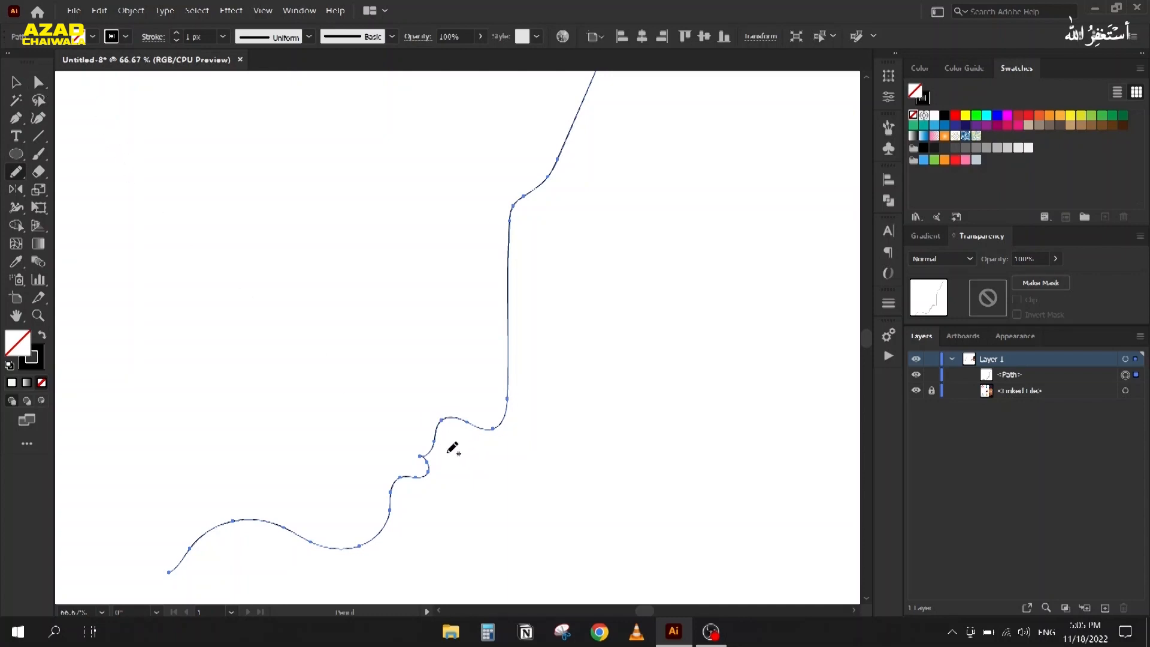
# Step: Redraw the lower notch and the middle section of the mountain line
pyautogui.scroll(4, 449, 446)
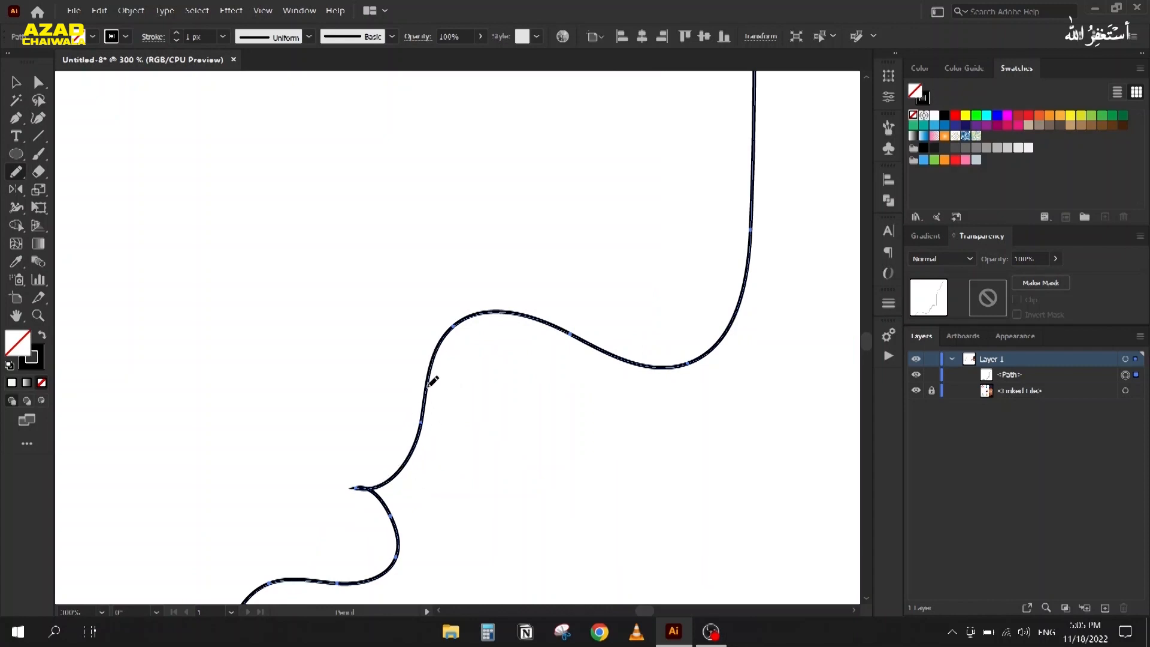
pyautogui.moveTo(424, 423)
pyautogui.mouseDown()
pyautogui.moveTo(428, 478)
pyautogui.moveTo(379, 495)
pyautogui.moveTo(355, 487)
pyautogui.mouseUp()
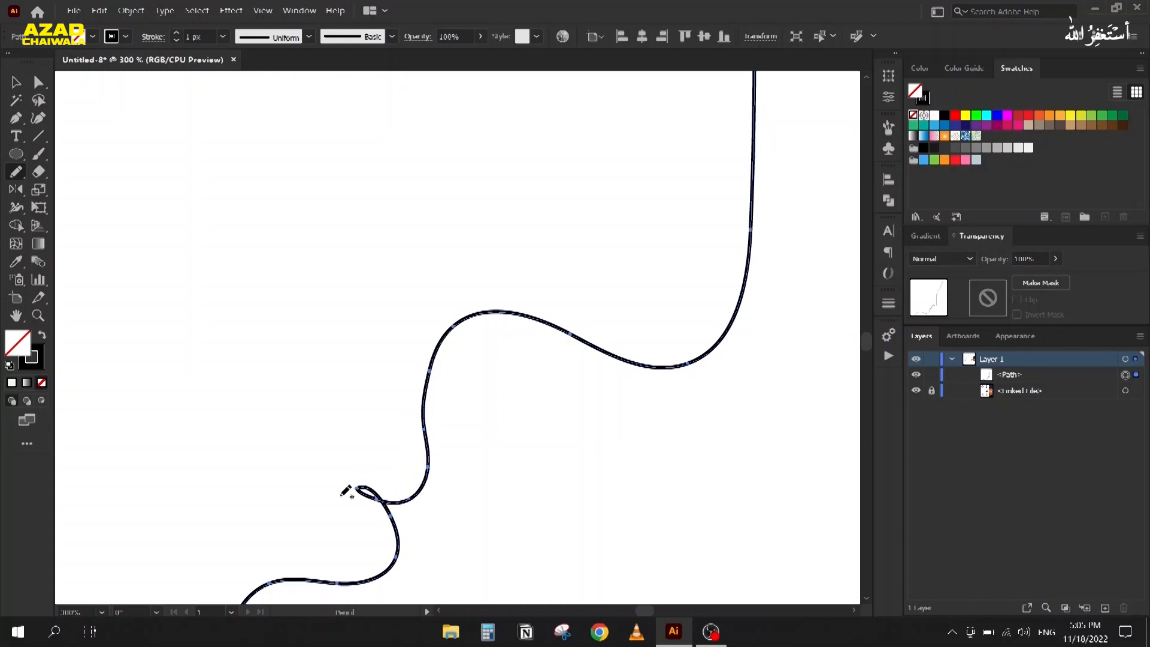
pyautogui.moveTo(426, 402)
pyautogui.mouseDown()
pyautogui.moveTo(415, 469)
pyautogui.moveTo(354, 485)
pyautogui.mouseUp()
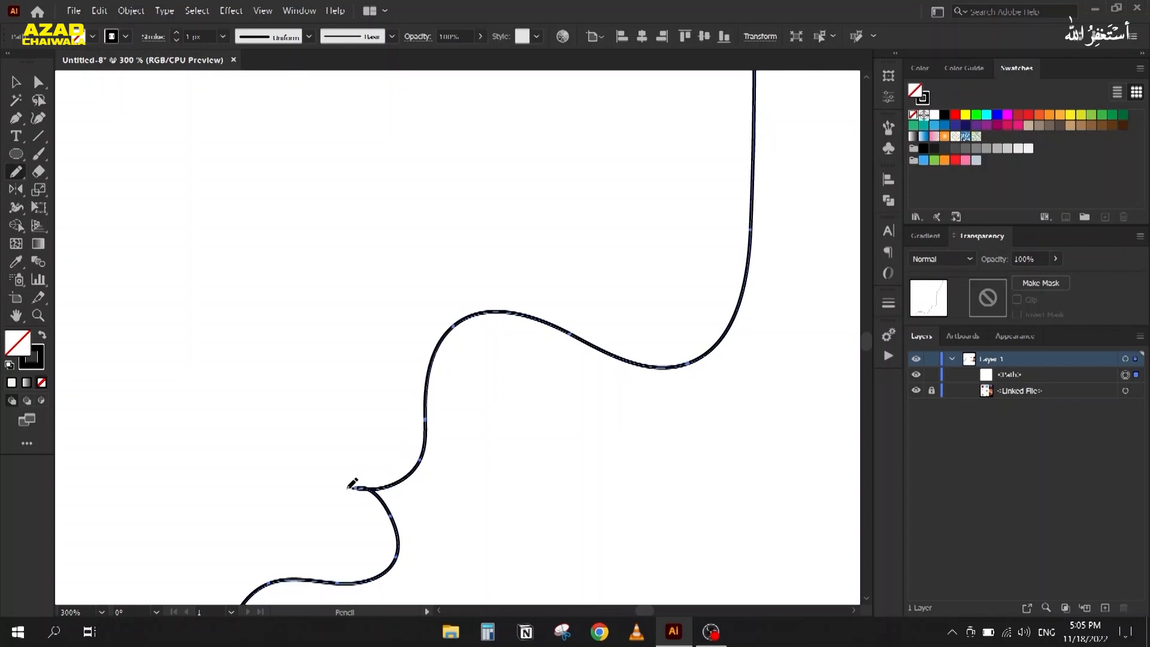
pyautogui.scroll(-3, 472, 352)
pyautogui.moveTo(519, 345); pyautogui.dragTo(400, 468)
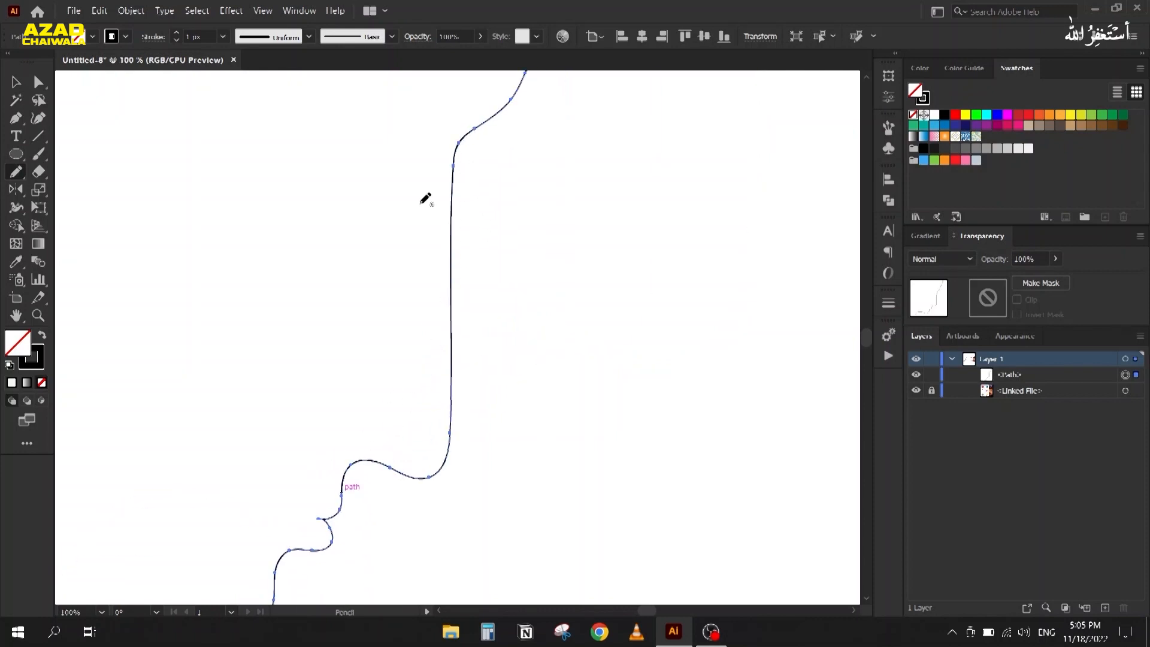
pyautogui.moveTo(460, 139)
pyautogui.mouseDown()
pyautogui.moveTo(441, 198)
pyautogui.moveTo(447, 446)
pyautogui.moveTo(429, 468)
pyautogui.moveTo(384, 464)
pyautogui.mouseUp()
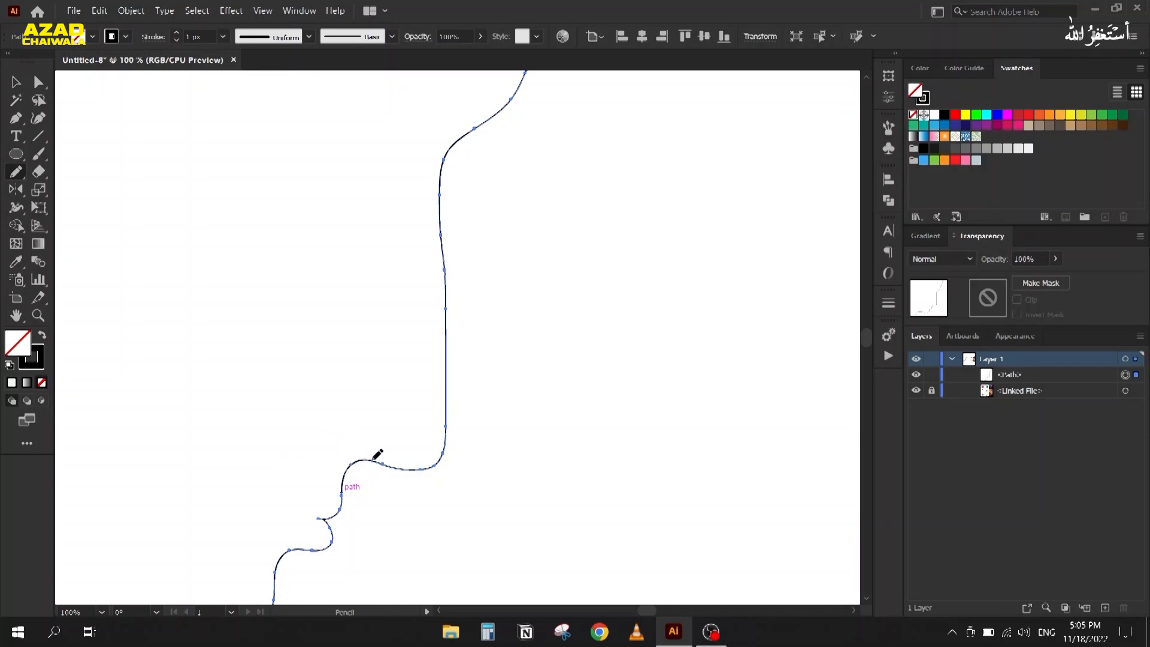
pyautogui.scroll(-3, 530, 312)
pyautogui.scroll(1, 530, 312)
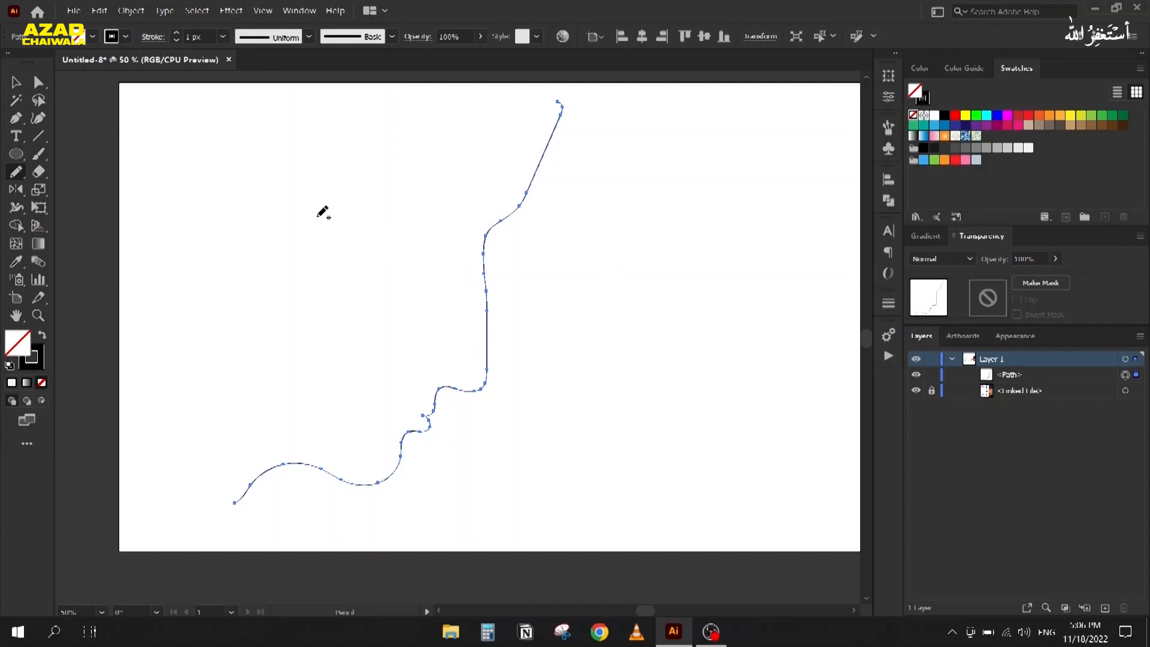
# Step: Delete the ridge line and pan the view to the landscape reference
pyautogui.click(16, 82)
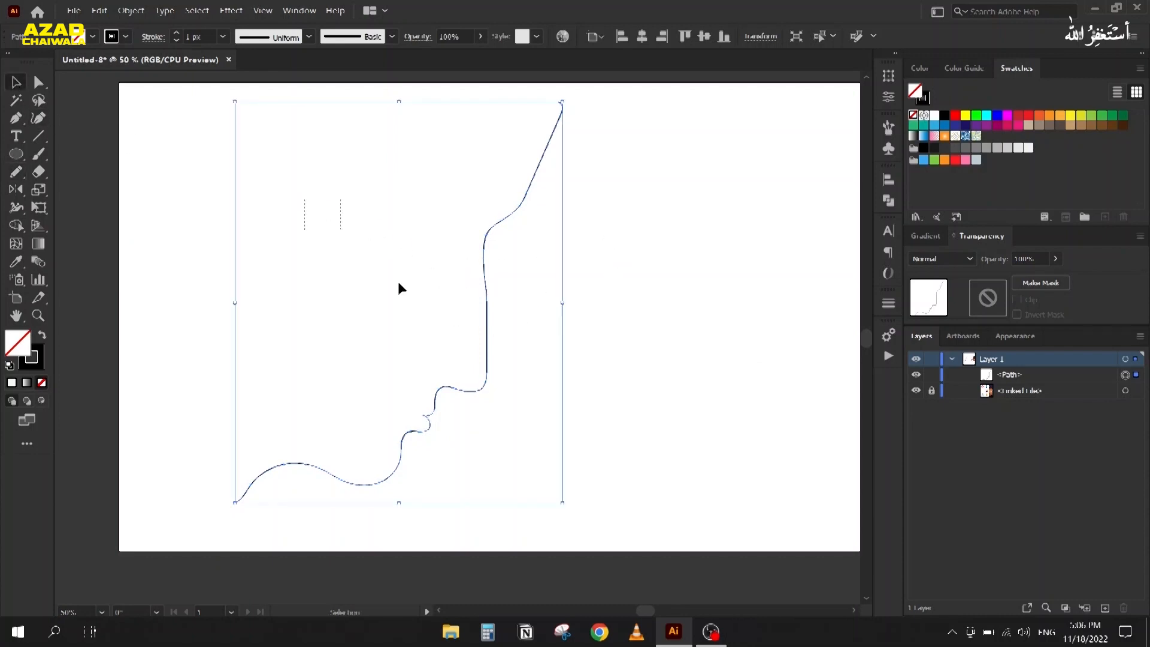
pyautogui.press('Delete')
pyautogui.press('space')
pyautogui.moveTo(711, 334); pyautogui.dragTo(235, 282)
pyautogui.moveTo(475, 308); pyautogui.dragTo(282, 260)
pyautogui.scroll(1, 282, 260)
pyautogui.press('space')
pyautogui.moveTo(252, 352); pyautogui.dragTo(294, 294)
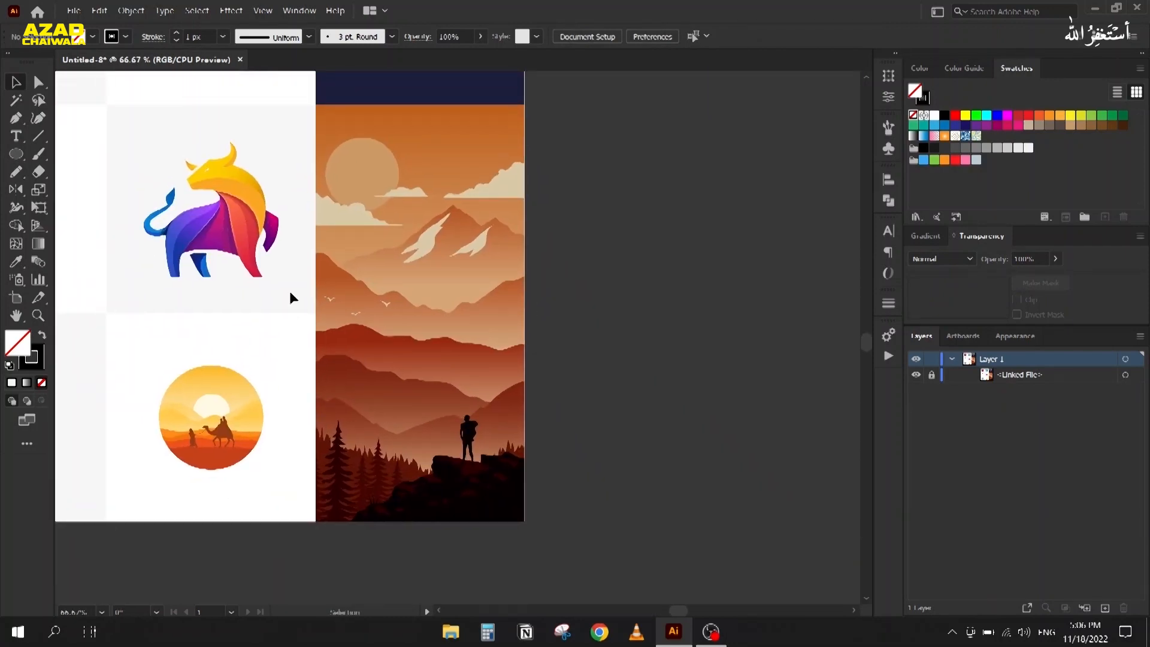
# Step: Draw a rectangle framing the whole landscape reference
pyautogui.click(14, 154)
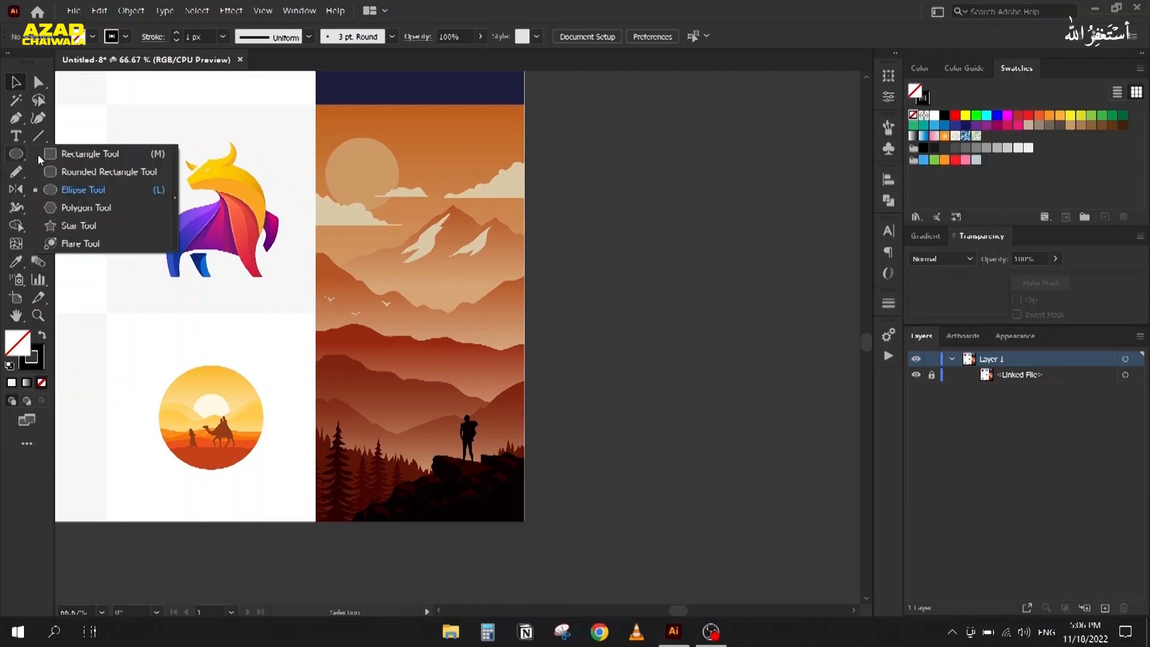
pyautogui.click(89, 154)
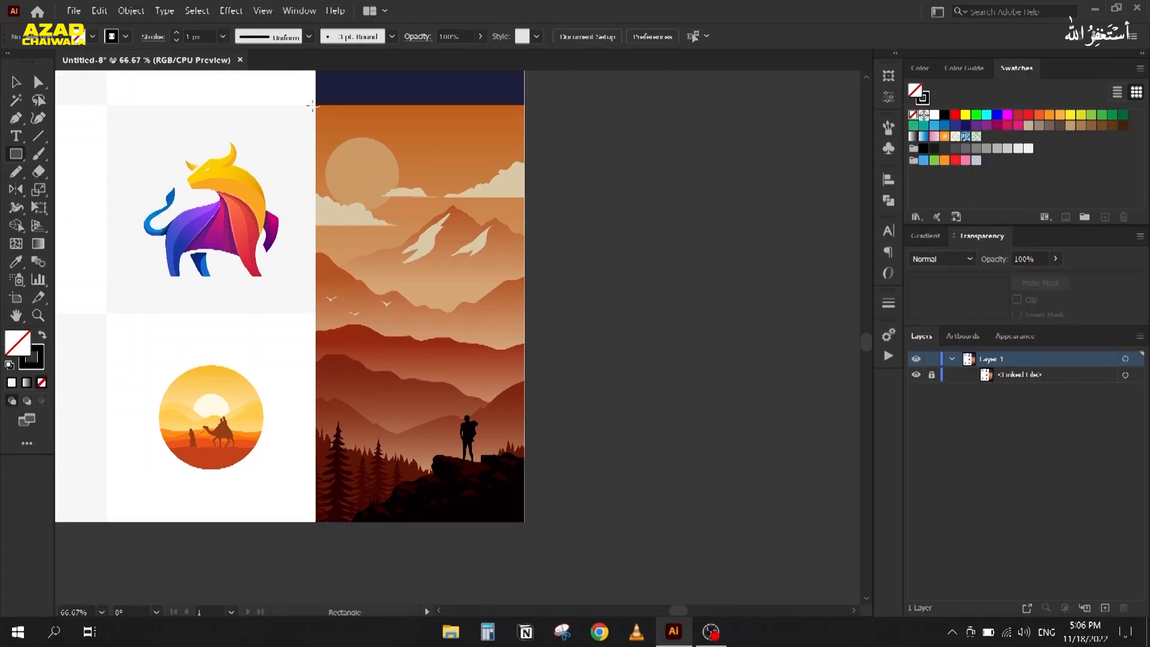
pyautogui.moveTo(316, 104); pyautogui.dragTo(525, 522)
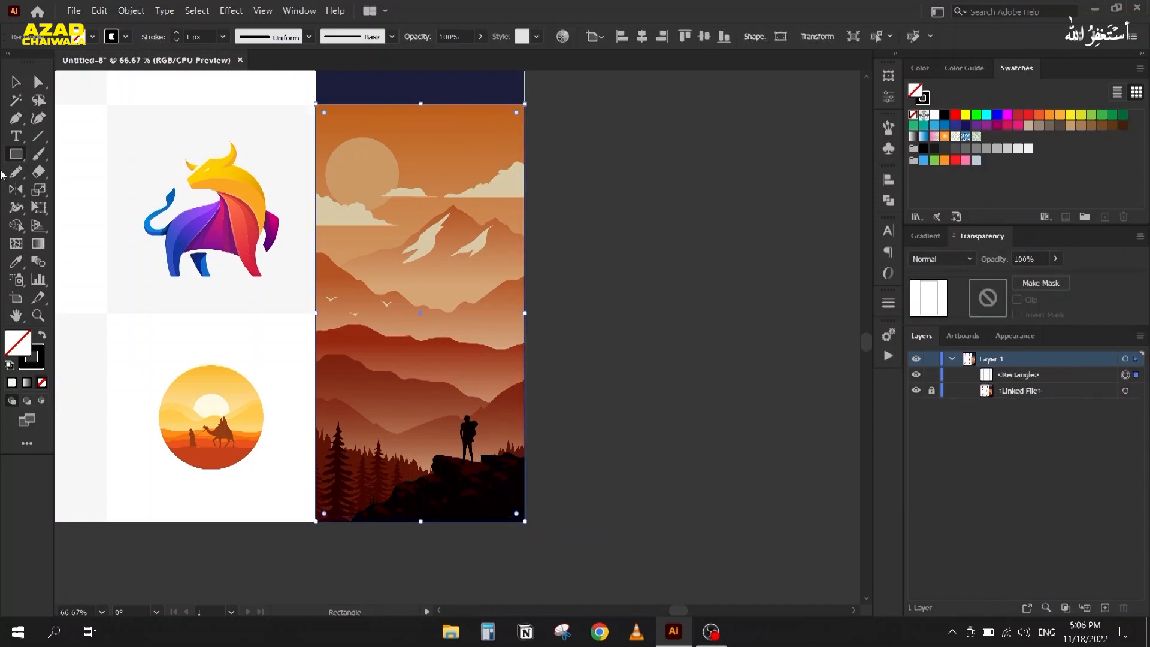
# Step: Draw a 93.7 px circle over the reference's sun, then deselect it
pyautogui.click(15, 83)
pyautogui.scroll(1, 354, 153)
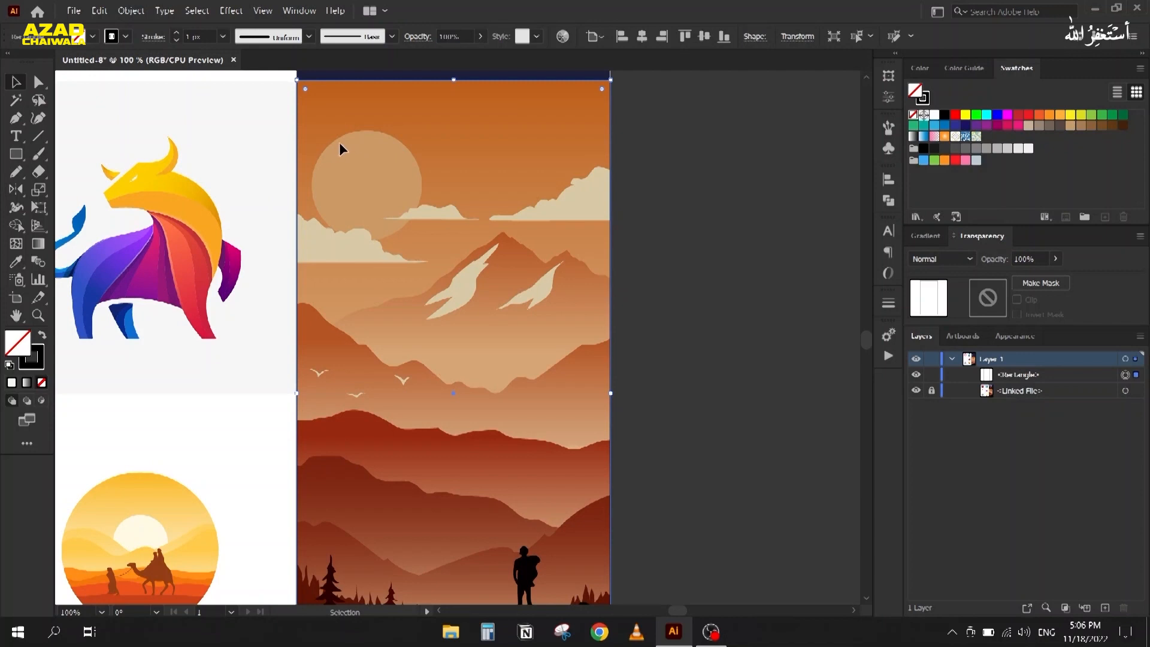
pyautogui.moveTo(16, 154); pyautogui.dragTo(62, 188)
pyautogui.moveTo(331, 142); pyautogui.dragTo(403, 241)
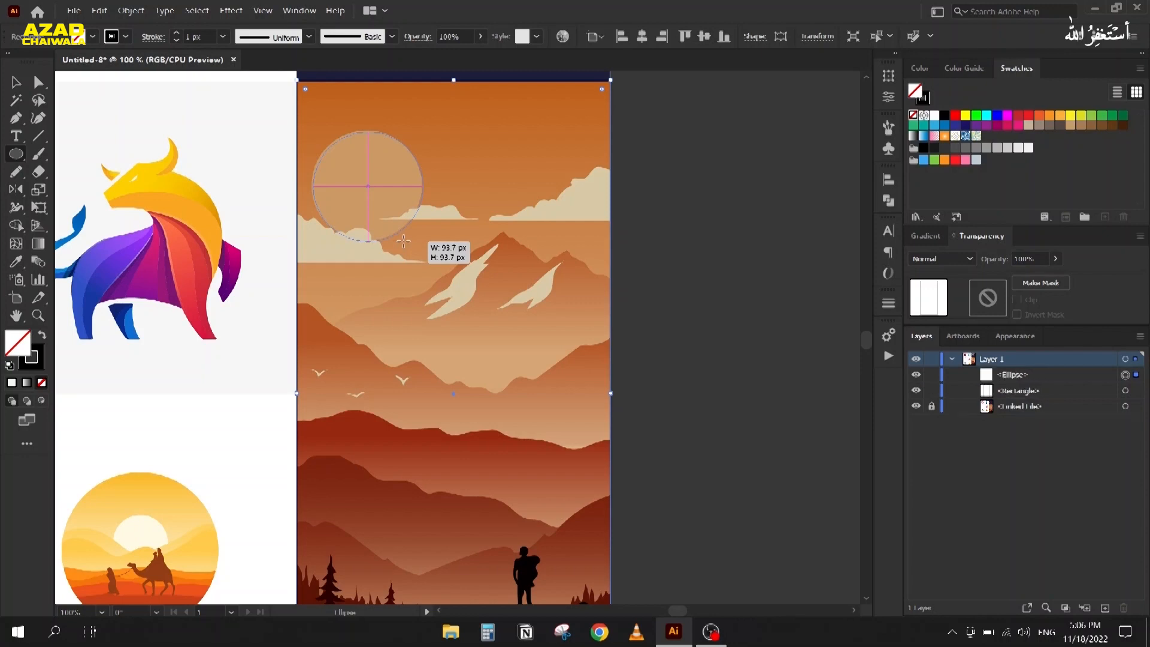
pyautogui.click(12, 79)
pyautogui.click(211, 164)
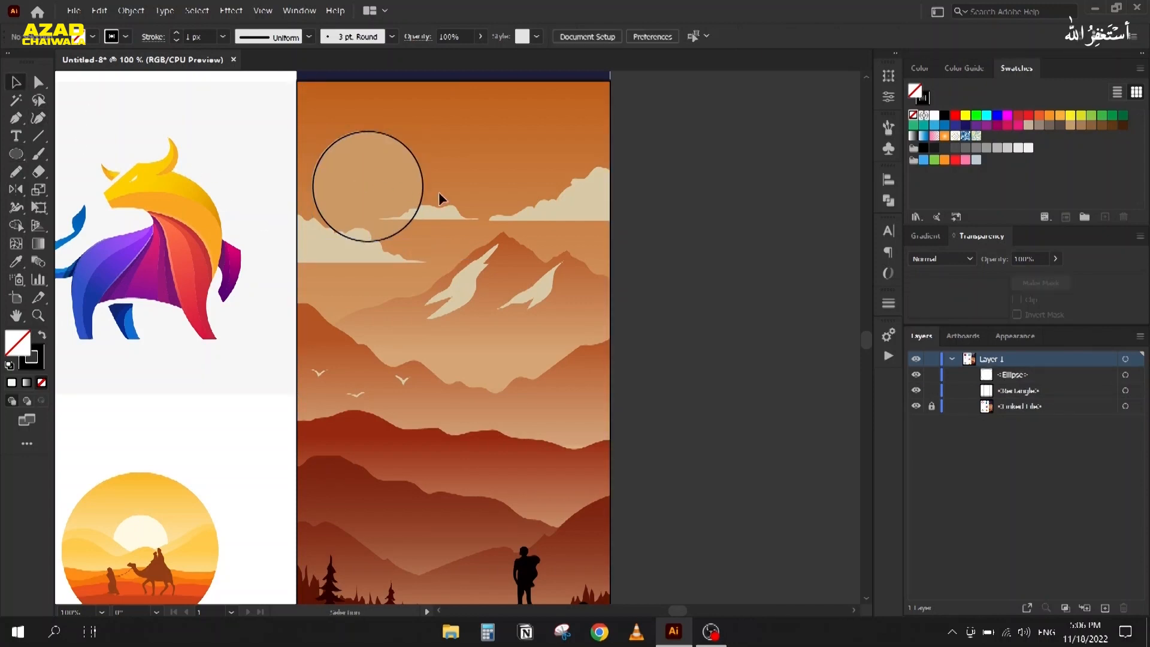
pyautogui.scroll(1, 606, 214)
pyautogui.moveTo(517, 212); pyautogui.dragTo(578, 216)
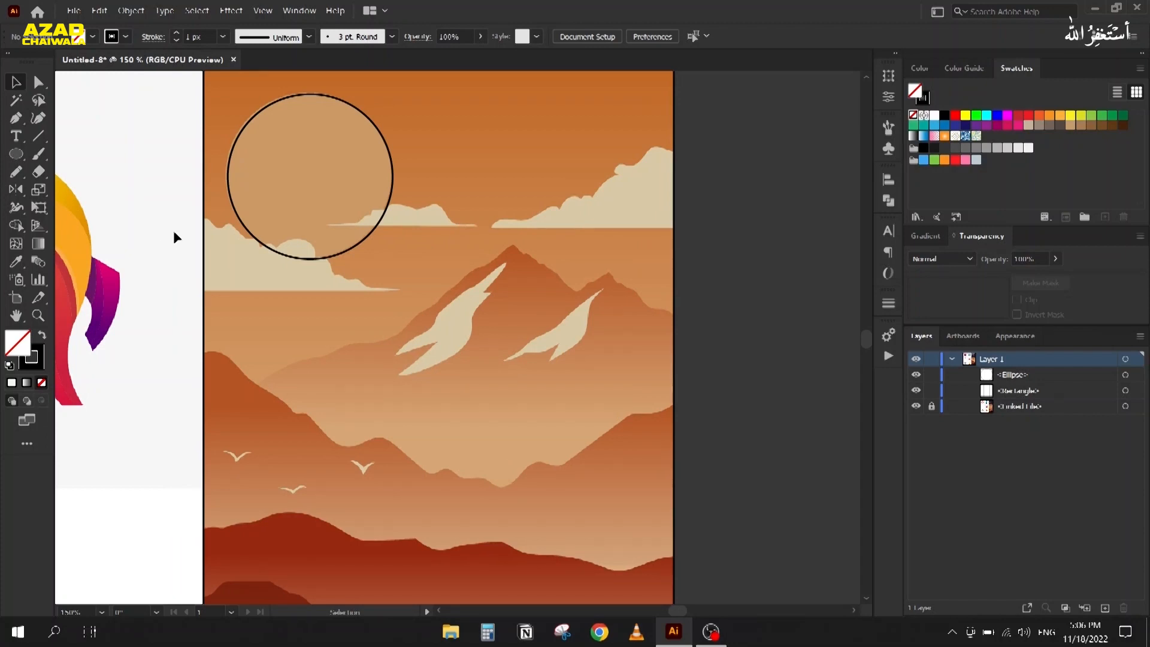
# Step: Pencil-trace the cloud edges, closing the big top-right cloud back at its start point
pyautogui.press('n')
pyautogui.moveTo(187, 225)
pyautogui.mouseDown()
pyautogui.moveTo(311, 250)
pyautogui.moveTo(347, 280)
pyautogui.moveTo(399, 293)
pyautogui.mouseUp()
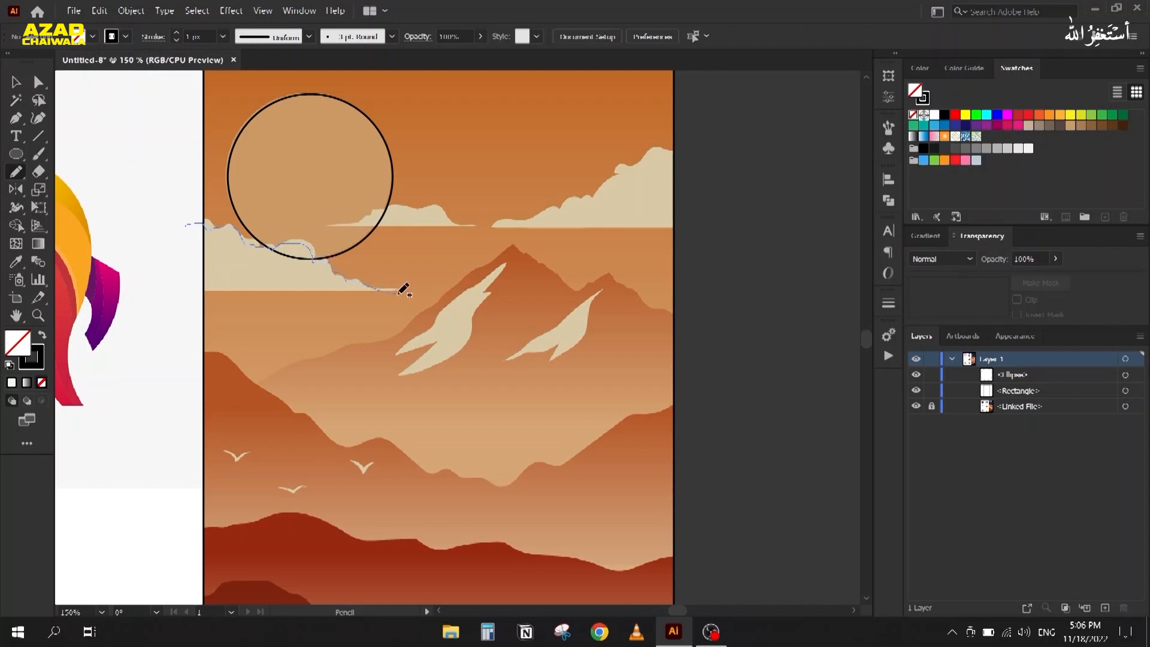
pyautogui.moveTo(399, 293)
pyautogui.mouseDown()
pyautogui.moveTo(181, 293)
pyautogui.moveTo(177, 237)
pyautogui.moveTo(198, 224)
pyautogui.mouseUp()
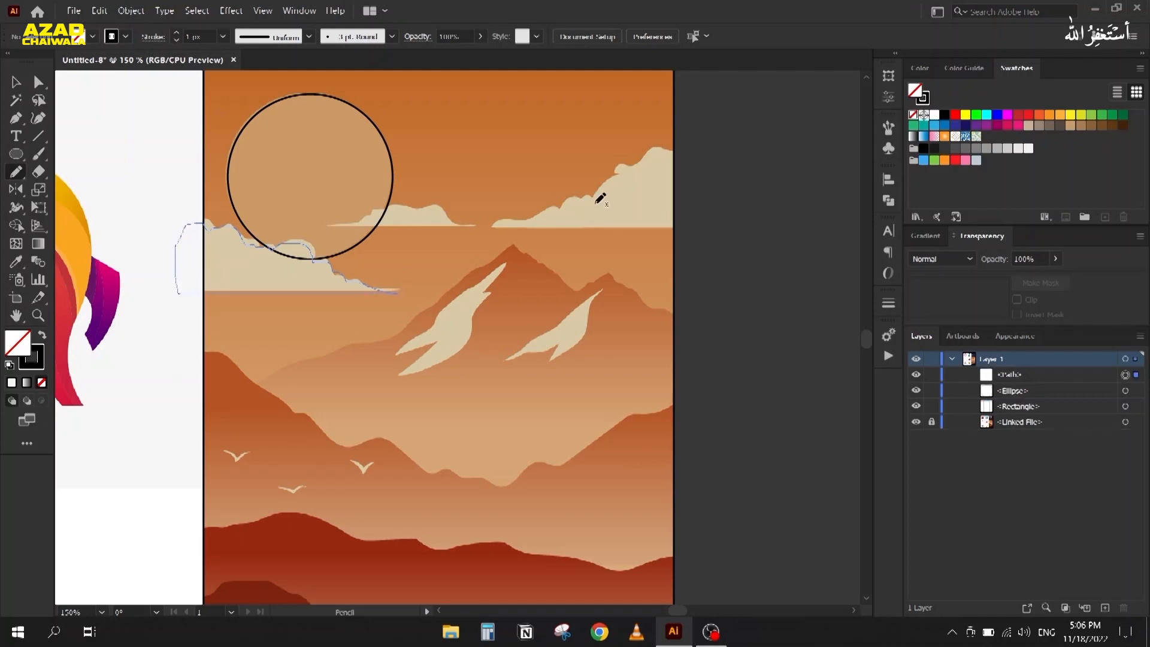
pyautogui.moveTo(327, 226)
pyautogui.mouseDown()
pyautogui.moveTo(385, 205)
pyautogui.moveTo(432, 205)
pyautogui.moveTo(474, 226)
pyautogui.moveTo(327, 226)
pyautogui.mouseUp()
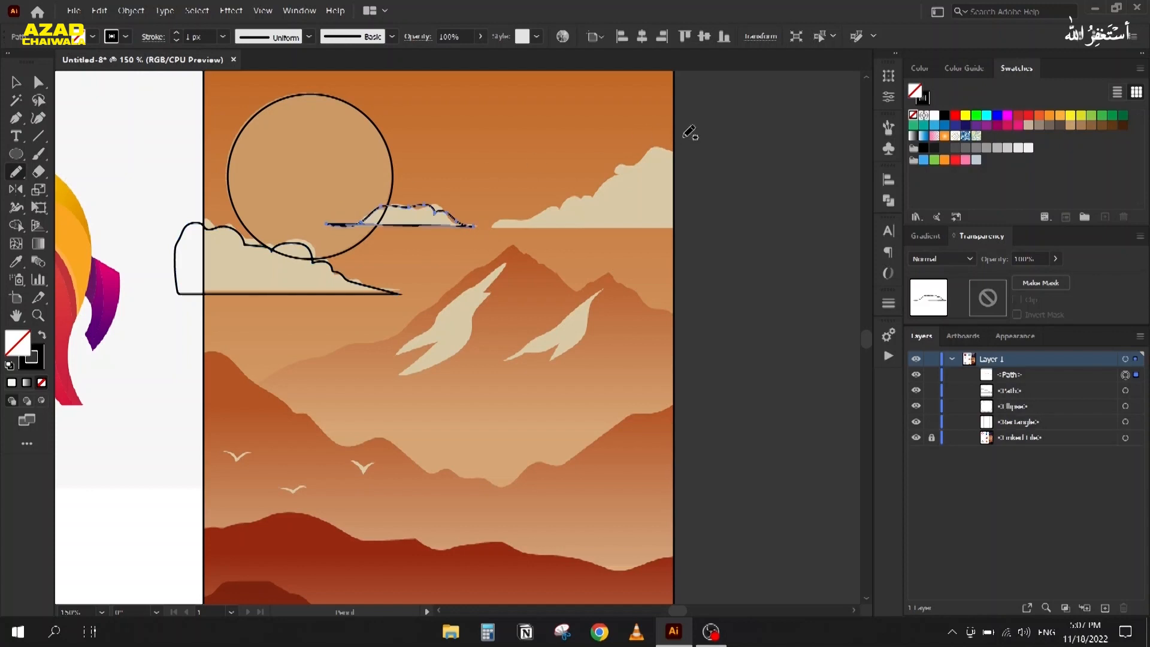
pyautogui.moveTo(676, 144)
pyautogui.mouseDown()
pyautogui.moveTo(620, 161)
pyautogui.moveTo(596, 190)
pyautogui.moveTo(496, 221)
pyautogui.moveTo(699, 234)
pyautogui.moveTo(714, 204)
pyautogui.moveTo(713, 149)
pyautogui.moveTo(680, 144)
pyautogui.mouseUp()
pyautogui.moveTo(429, 328)
pyautogui.mouseDown()
pyautogui.moveTo(427, 298)
pyautogui.moveTo(388, 278)
pyautogui.mouseUp()
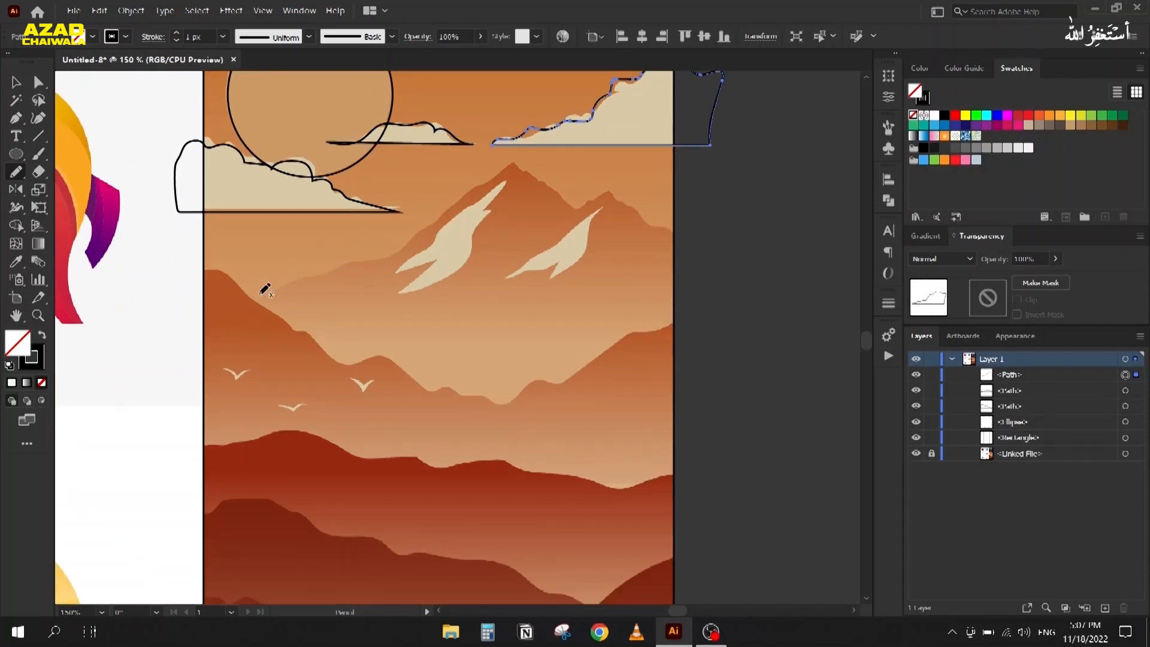
# Step: Move Pencil fidelity toward Accurate and trace the main peak as a closed shape
pyautogui.doubleClick(22, 174)
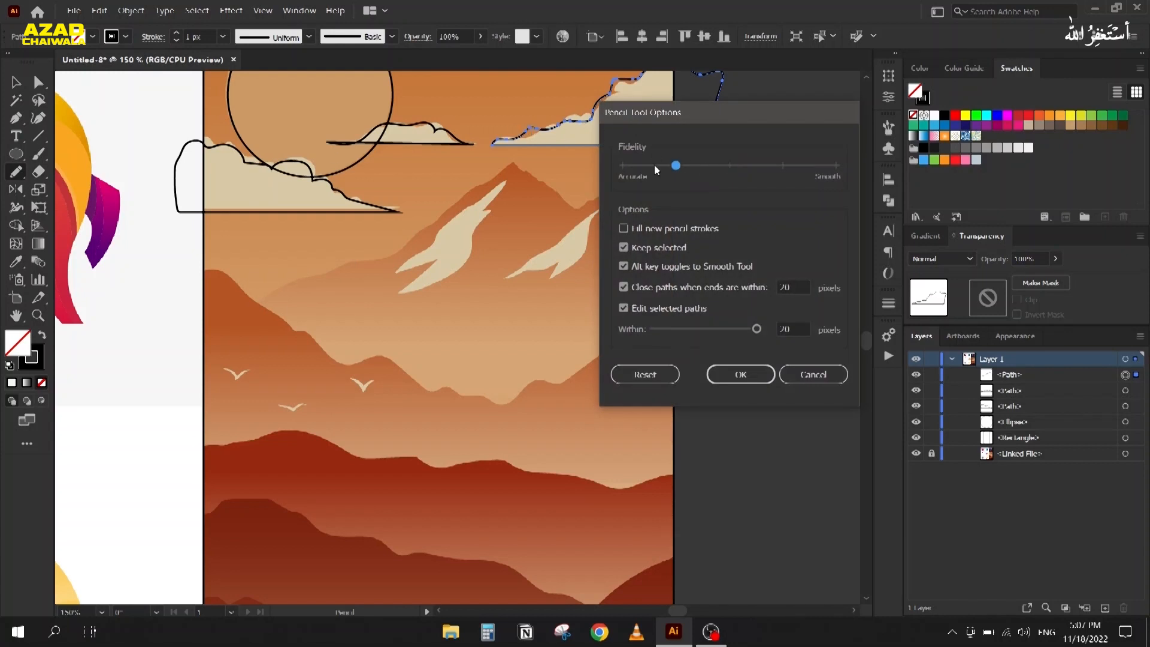
pyautogui.moveTo(637, 165); pyautogui.dragTo(625, 165)
pyautogui.click(740, 375)
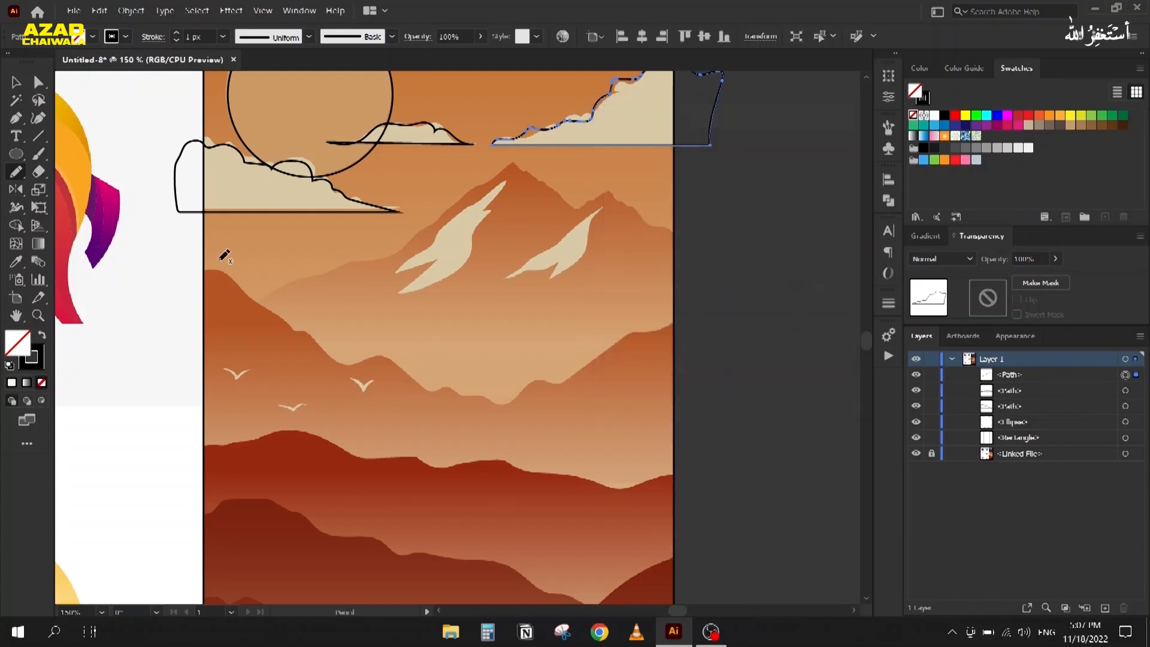
pyautogui.moveTo(218, 334)
pyautogui.mouseDown()
pyautogui.moveTo(250, 302)
pyautogui.moveTo(405, 247)
pyautogui.moveTo(503, 161)
pyautogui.moveTo(523, 179)
pyautogui.mouseUp()
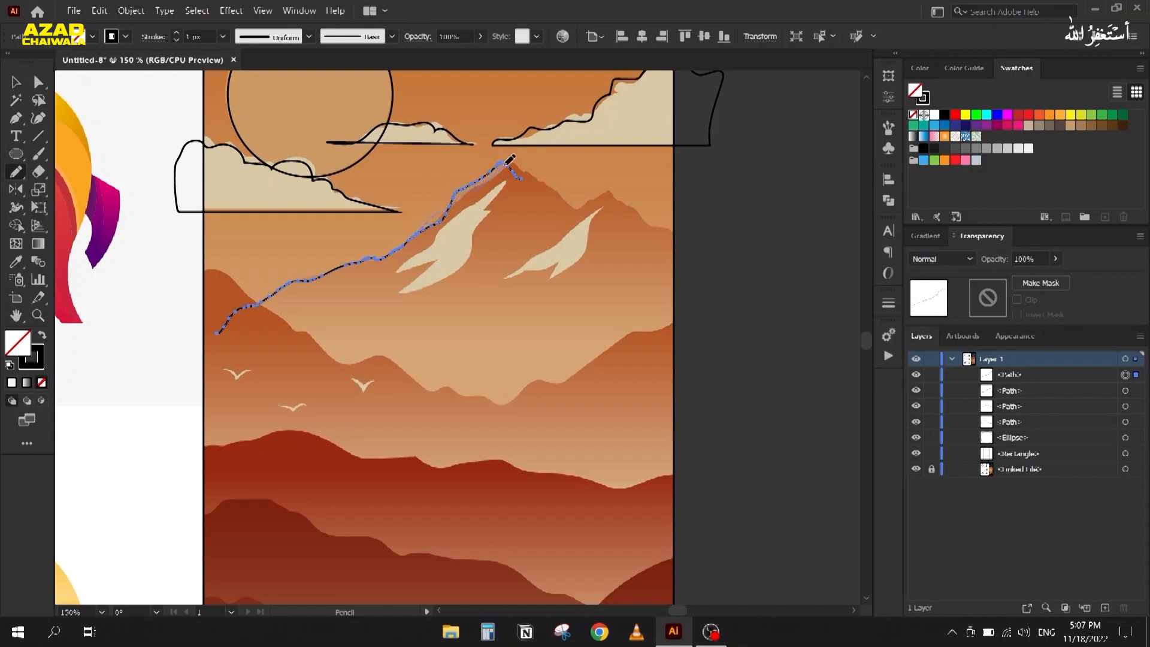
pyautogui.moveTo(527, 165); pyautogui.dragTo(532, 174)
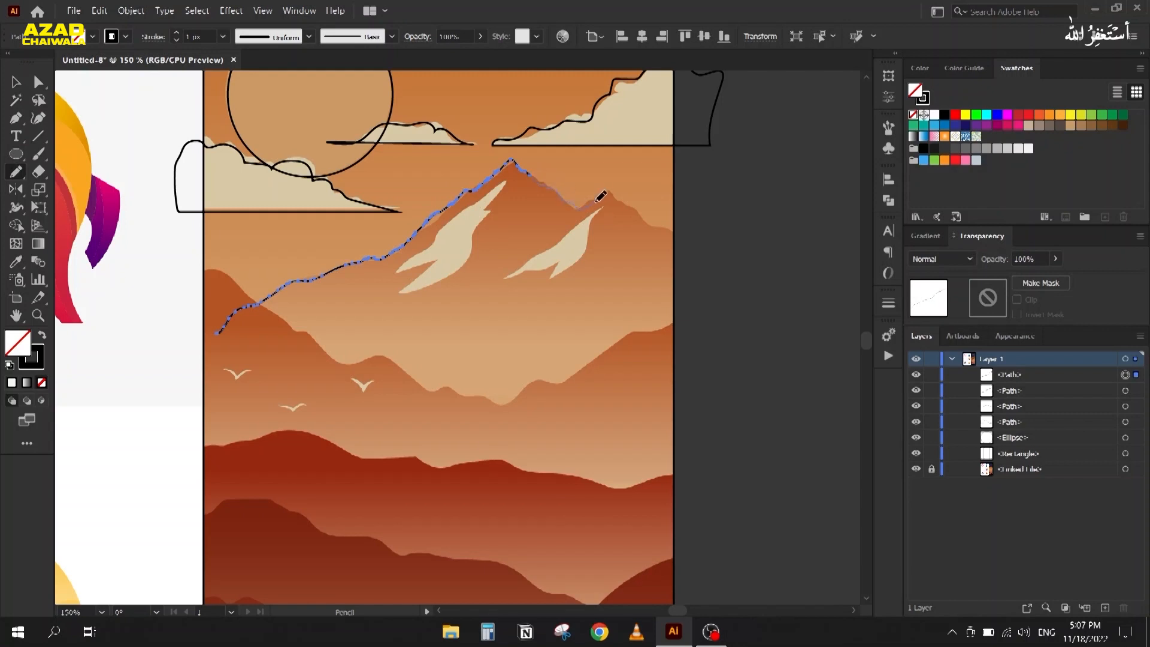
pyautogui.moveTo(649, 224)
pyautogui.mouseDown()
pyautogui.moveTo(683, 232)
pyautogui.moveTo(700, 290)
pyautogui.moveTo(691, 393)
pyautogui.mouseUp()
pyautogui.moveTo(590, 437)
pyautogui.mouseDown()
pyautogui.moveTo(401, 447)
pyautogui.moveTo(235, 396)
pyautogui.mouseUp()
pyautogui.moveTo(220, 347); pyautogui.dragTo(218, 348)
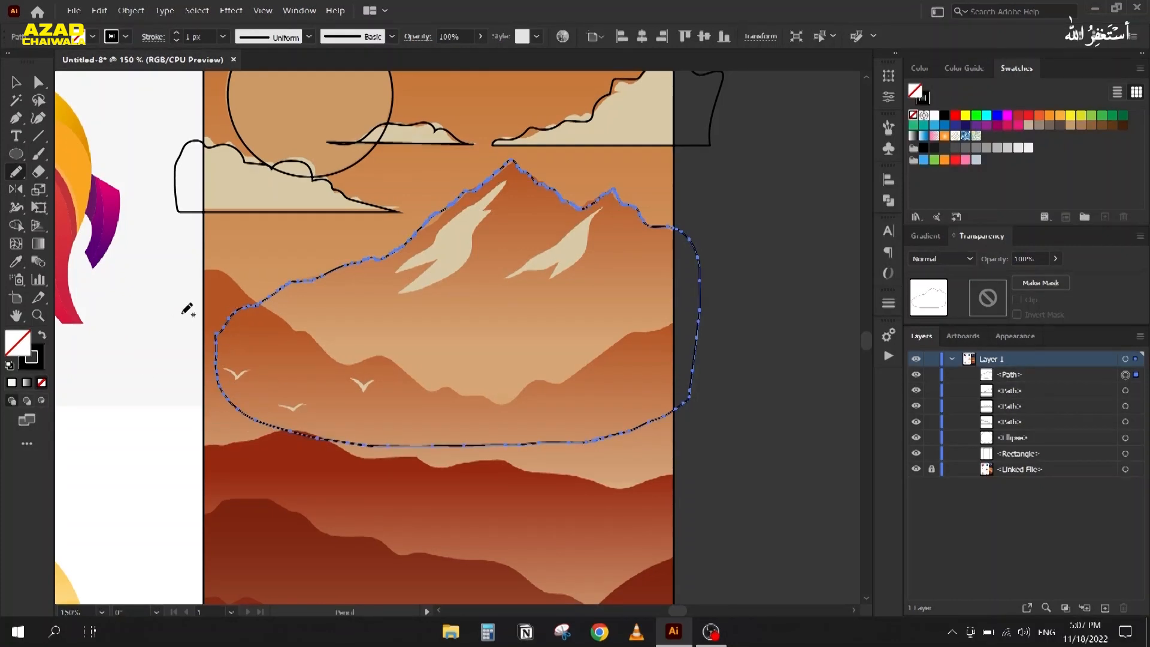
# Step: Trace each lower hill band as its own closed, overlapping pencil outline
pyautogui.scroll(-4, 177, 291)
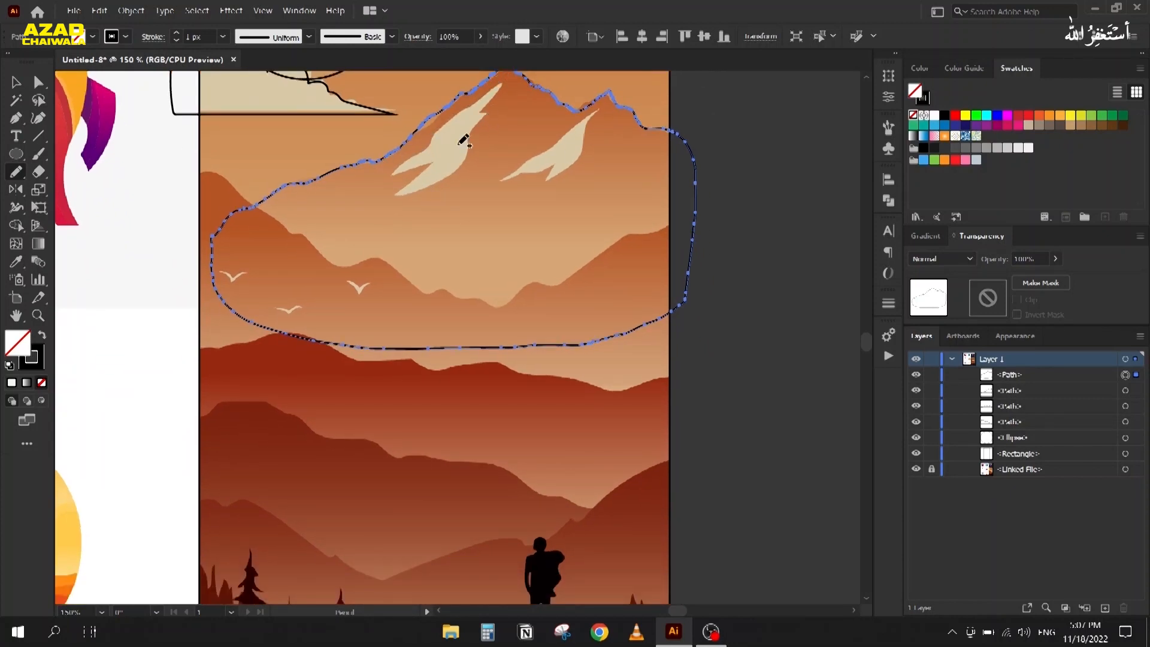
pyautogui.moveTo(192, 168); pyautogui.dragTo(307, 236)
pyautogui.moveTo(352, 268)
pyautogui.mouseDown()
pyautogui.moveTo(509, 310)
pyautogui.moveTo(540, 282)
pyautogui.moveTo(566, 281)
pyautogui.moveTo(707, 202)
pyautogui.moveTo(703, 414)
pyautogui.moveTo(156, 398)
pyautogui.moveTo(157, 236)
pyautogui.moveTo(179, 173)
pyautogui.mouseUp()
pyautogui.moveTo(179, 380)
pyautogui.mouseDown()
pyautogui.moveTo(208, 254)
pyautogui.moveTo(202, 204)
pyautogui.moveTo(307, 178)
pyautogui.moveTo(490, 226)
pyautogui.moveTo(541, 215)
pyautogui.mouseUp()
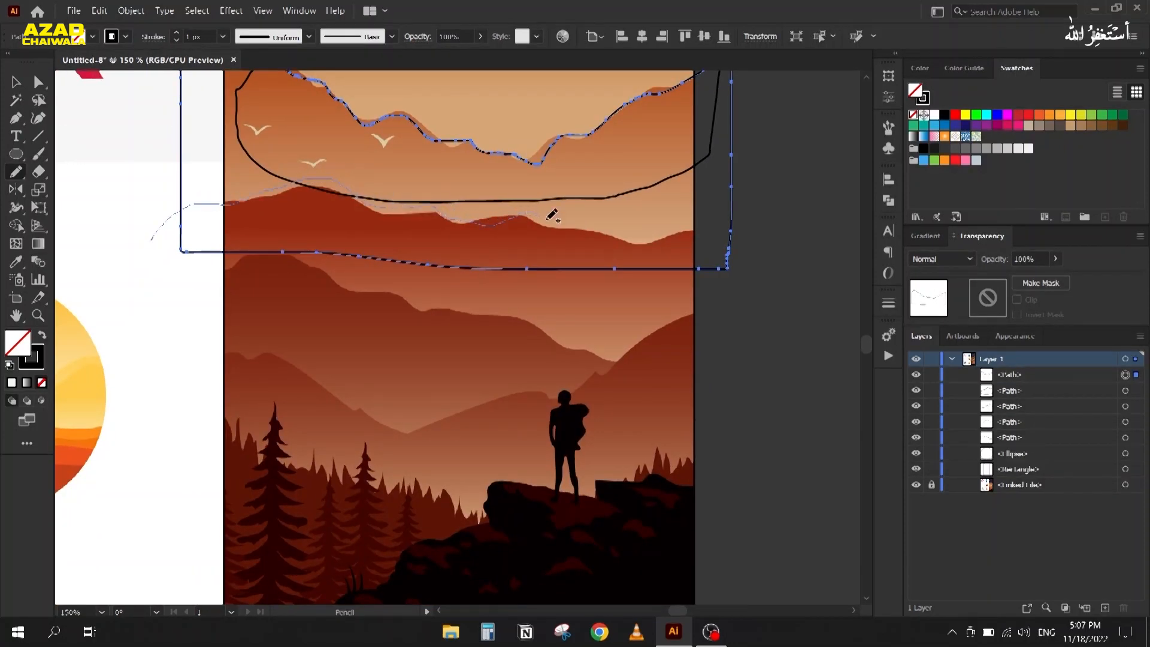
pyautogui.moveTo(634, 232)
pyautogui.mouseDown()
pyautogui.moveTo(722, 215)
pyautogui.moveTo(723, 384)
pyautogui.moveTo(442, 400)
pyautogui.moveTo(198, 385)
pyautogui.moveTo(162, 239)
pyautogui.moveTo(152, 240)
pyautogui.mouseUp()
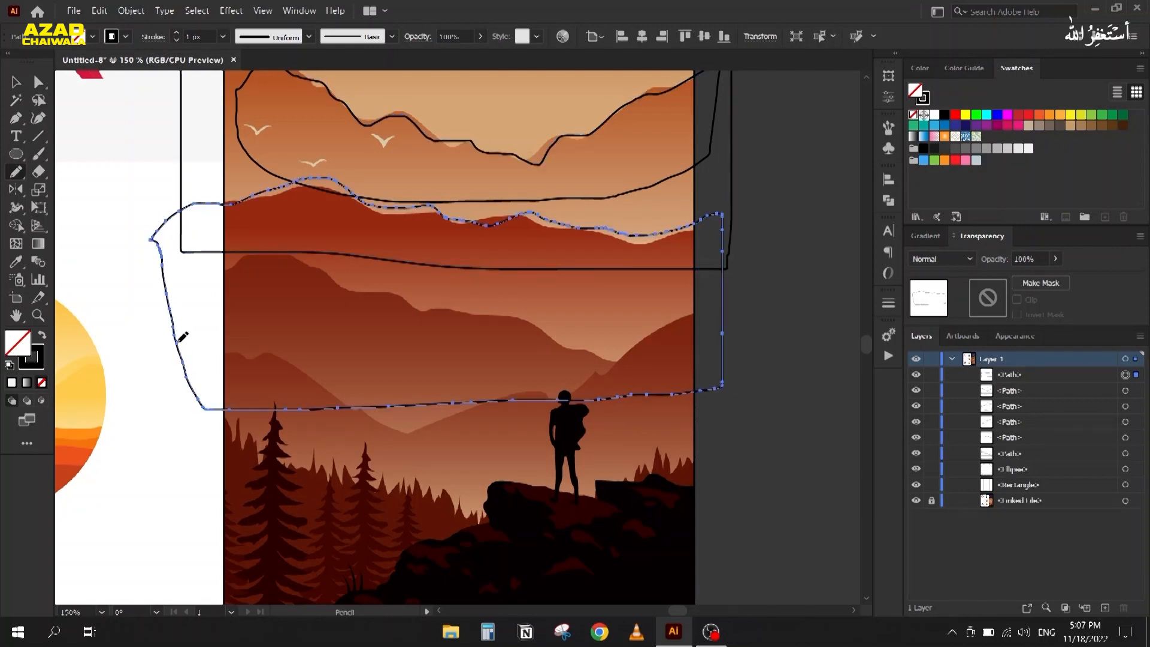
pyautogui.moveTo(169, 351); pyautogui.dragTo(169, 303)
pyautogui.moveTo(187, 231)
pyautogui.mouseDown()
pyautogui.moveTo(263, 201)
pyautogui.moveTo(432, 257)
pyautogui.moveTo(567, 282)
pyautogui.moveTo(642, 313)
pyautogui.moveTo(646, 441)
pyautogui.moveTo(264, 442)
pyautogui.moveTo(199, 428)
pyautogui.moveTo(187, 231)
pyautogui.mouseUp()
pyautogui.moveTo(776, 257)
pyautogui.mouseDown()
pyautogui.moveTo(757, 249)
pyautogui.moveTo(630, 298)
pyautogui.moveTo(569, 341)
pyautogui.moveTo(392, 369)
pyautogui.moveTo(270, 304)
pyautogui.moveTo(235, 299)
pyautogui.moveTo(206, 327)
pyautogui.moveTo(189, 490)
pyautogui.moveTo(495, 524)
pyautogui.moveTo(731, 495)
pyautogui.moveTo(785, 258)
pyautogui.mouseUp()
pyautogui.scroll(-2, 378, 240)
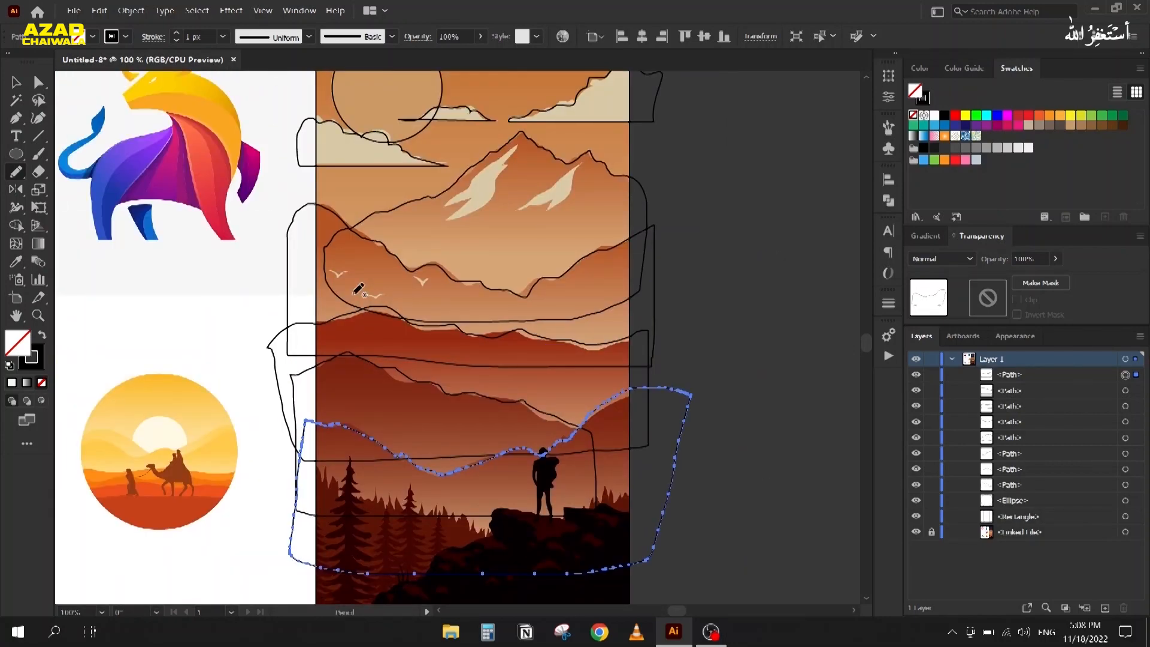
pyautogui.moveTo(347, 349); pyautogui.dragTo(355, 416)
# Step: Select all traced outlines and place a duplicate to the right
pyautogui.click(16, 84)
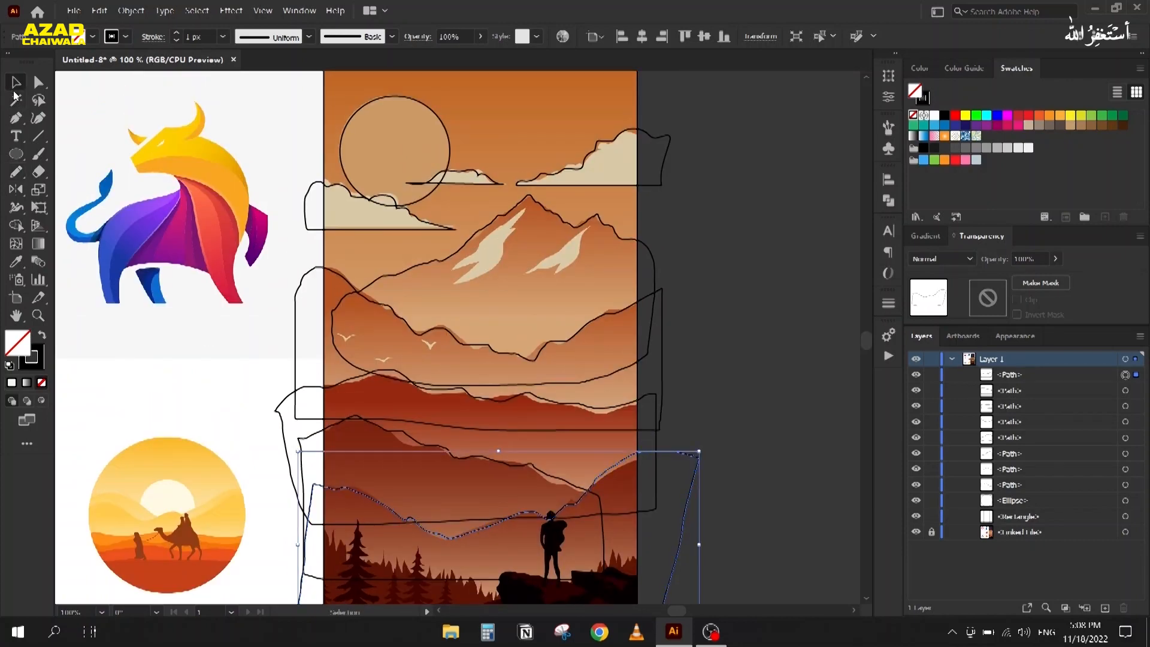
pyautogui.scroll(-1, 258, 148)
pyautogui.moveTo(255, 91); pyautogui.dragTo(620, 595)
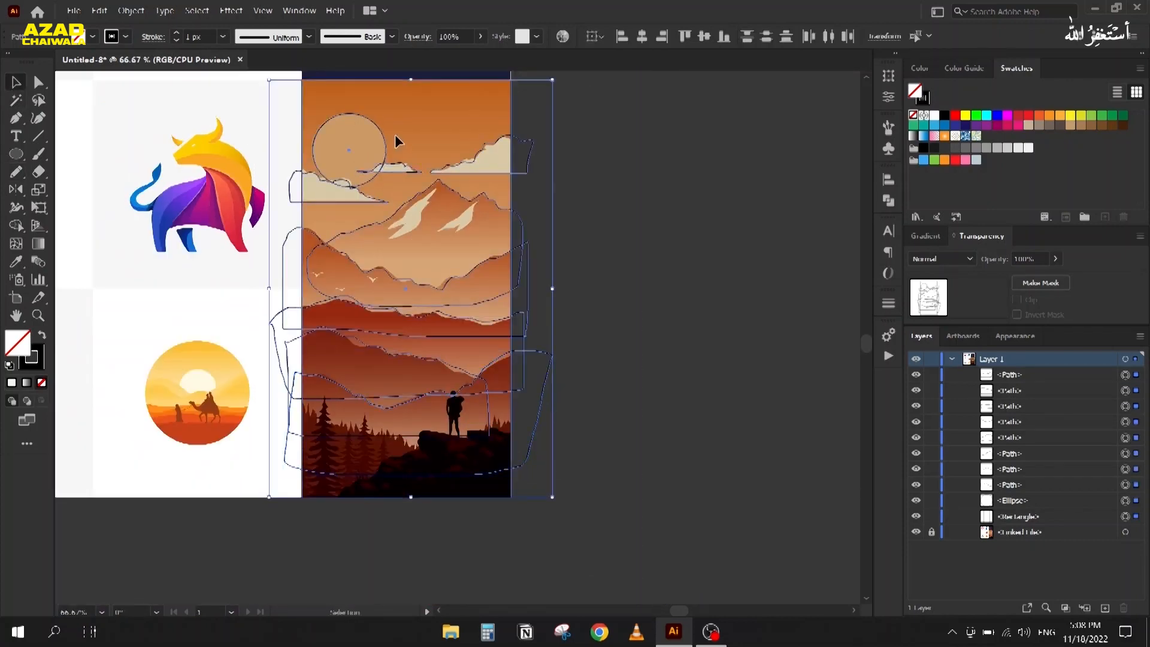
pyautogui.moveTo(378, 175); pyautogui.dragTo(680, 176)
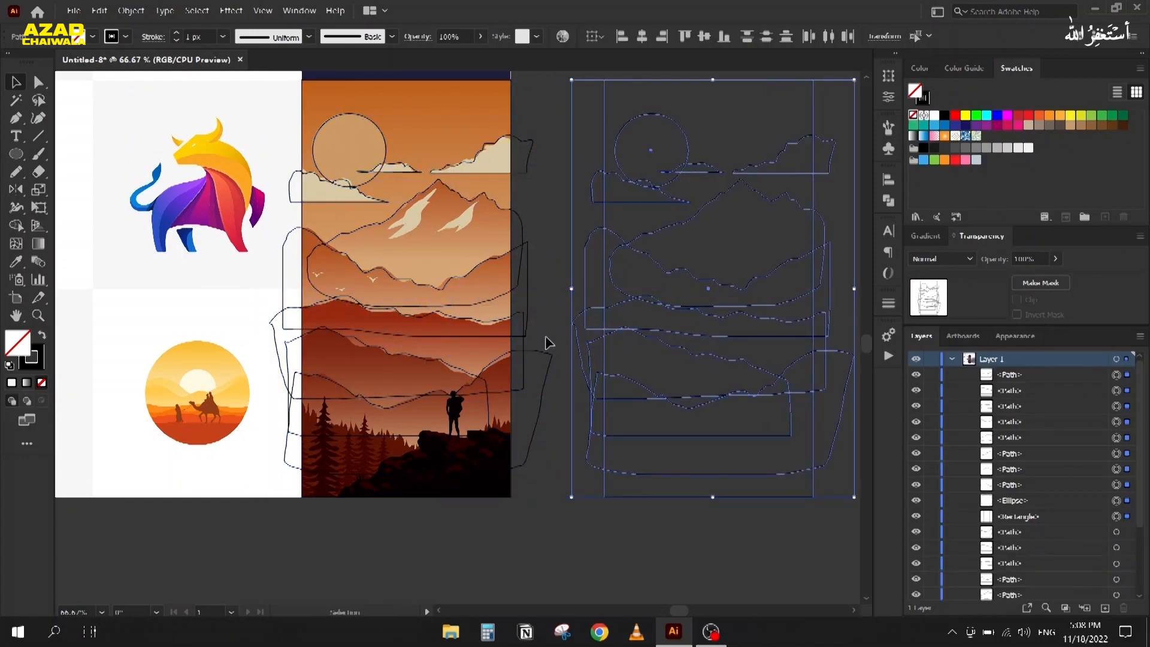
pyautogui.hscroll(3, 555, 353)
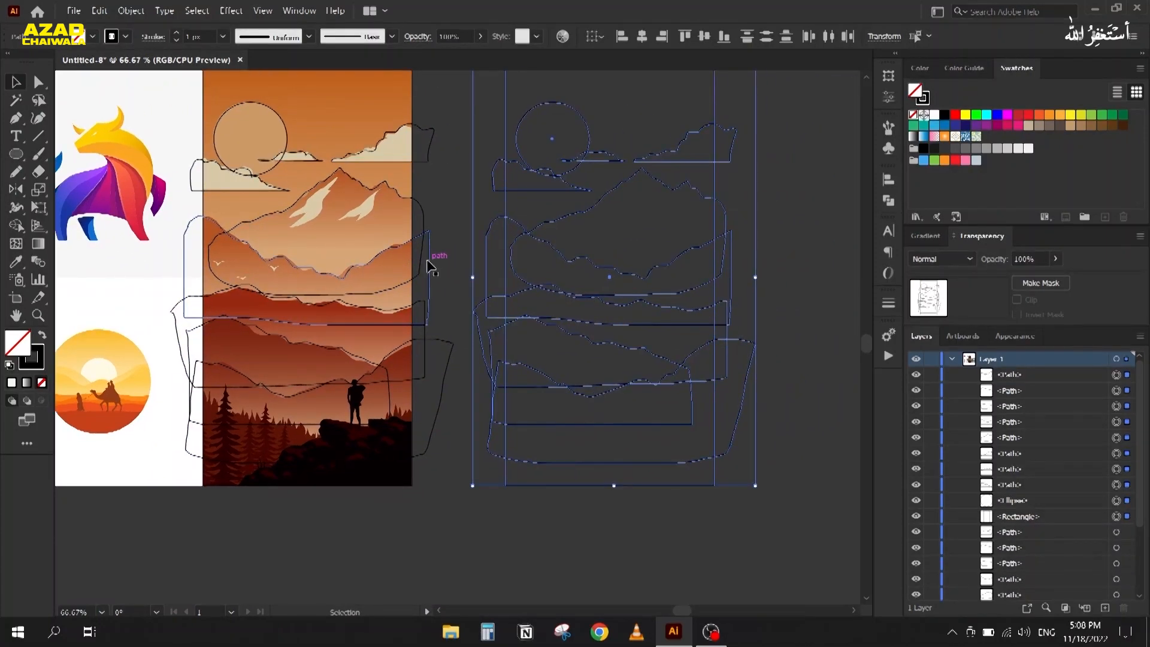
# Step: Delete the overhanging regions left of the frame with Shape Builder
pyautogui.hotkey('shift', 'm')
pyautogui.scroll(2, 489, 162)
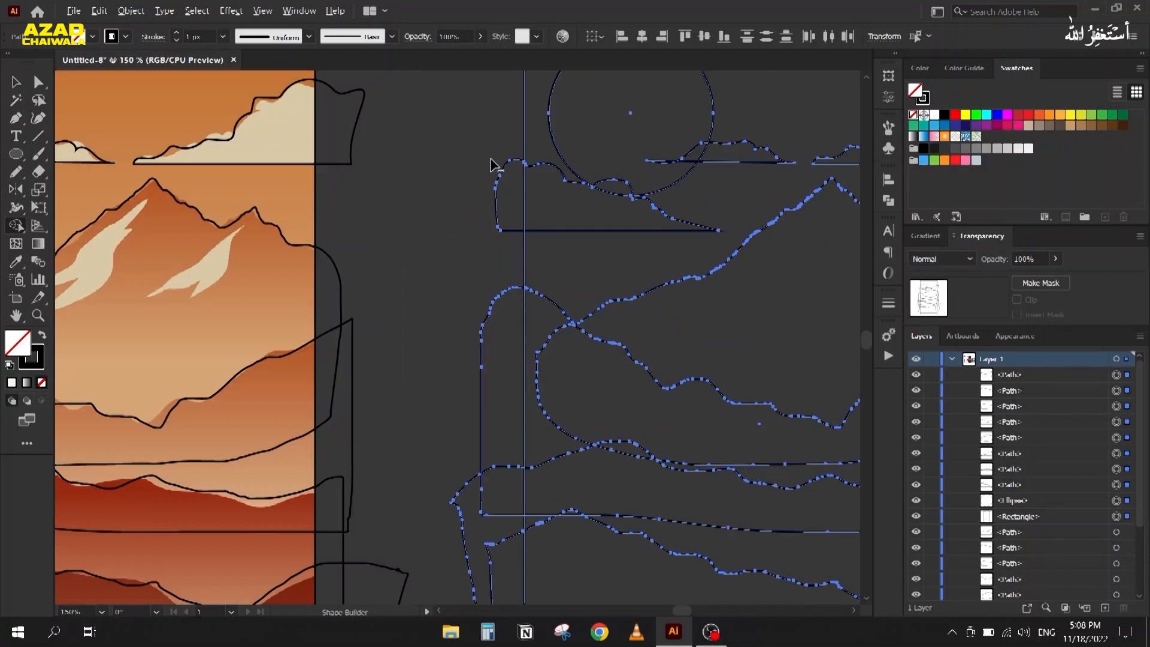
pyautogui.moveTo(511, 225); pyautogui.dragTo(505, 433)
pyautogui.moveTo(460, 384)
pyautogui.mouseDown()
pyautogui.moveTo(476, 339)
pyautogui.moveTo(469, 502)
pyautogui.moveTo(458, 505)
pyautogui.moveTo(457, 452)
pyautogui.moveTo(411, 458)
pyautogui.mouseUp()
pyautogui.moveTo(418, 383)
pyautogui.mouseDown()
pyautogui.moveTo(431, 130)
pyautogui.moveTo(414, 34)
pyautogui.mouseUp()
pyautogui.moveTo(470, 141); pyautogui.dragTo(474, 264)
# Step: Delete the overhangs right of the frame, then zoom out and clear the selection
pyautogui.moveTo(628, 270); pyautogui.dragTo(123, 429)
pyautogui.moveTo(528, 395)
pyautogui.mouseDown()
pyautogui.moveTo(561, 500)
pyautogui.moveTo(508, 329)
pyautogui.moveTo(527, 211)
pyautogui.moveTo(548, 183)
pyautogui.moveTo(636, 463)
pyautogui.mouseUp()
pyautogui.moveTo(593, 380)
pyautogui.mouseDown()
pyautogui.moveTo(576, 338)
pyautogui.moveTo(605, 132)
pyautogui.mouseUp()
pyautogui.hotkey('ctrl', '-')
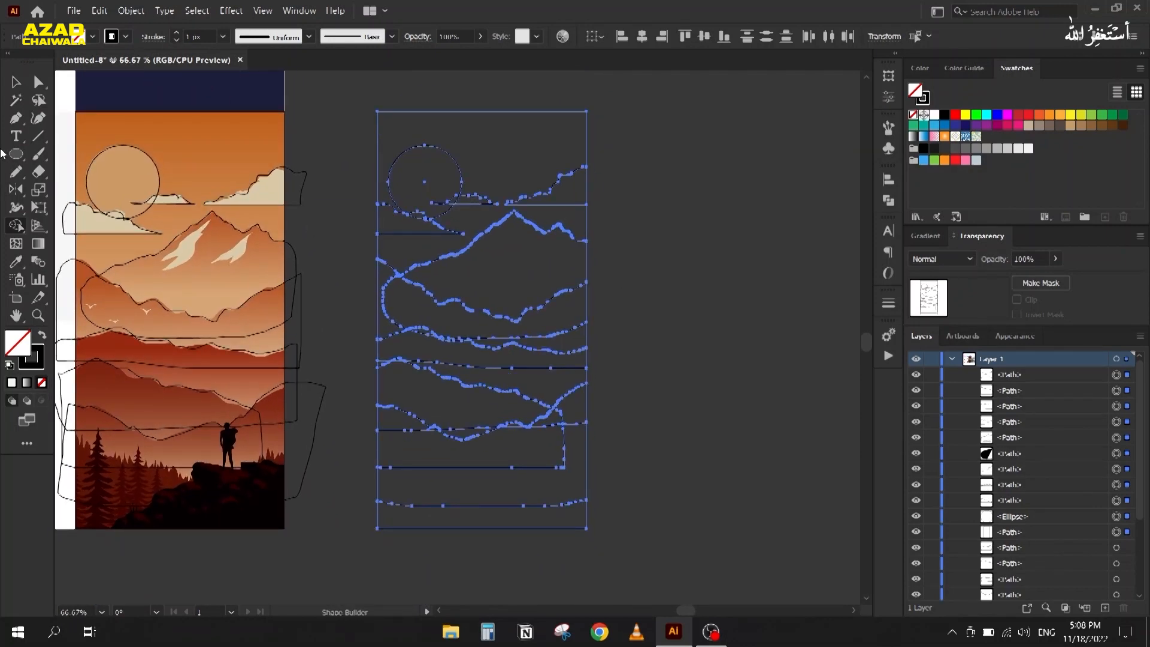
pyautogui.click(11, 88)
pyautogui.moveTo(424, 247); pyautogui.dragTo(468, 223)
pyautogui.click(467, 102)
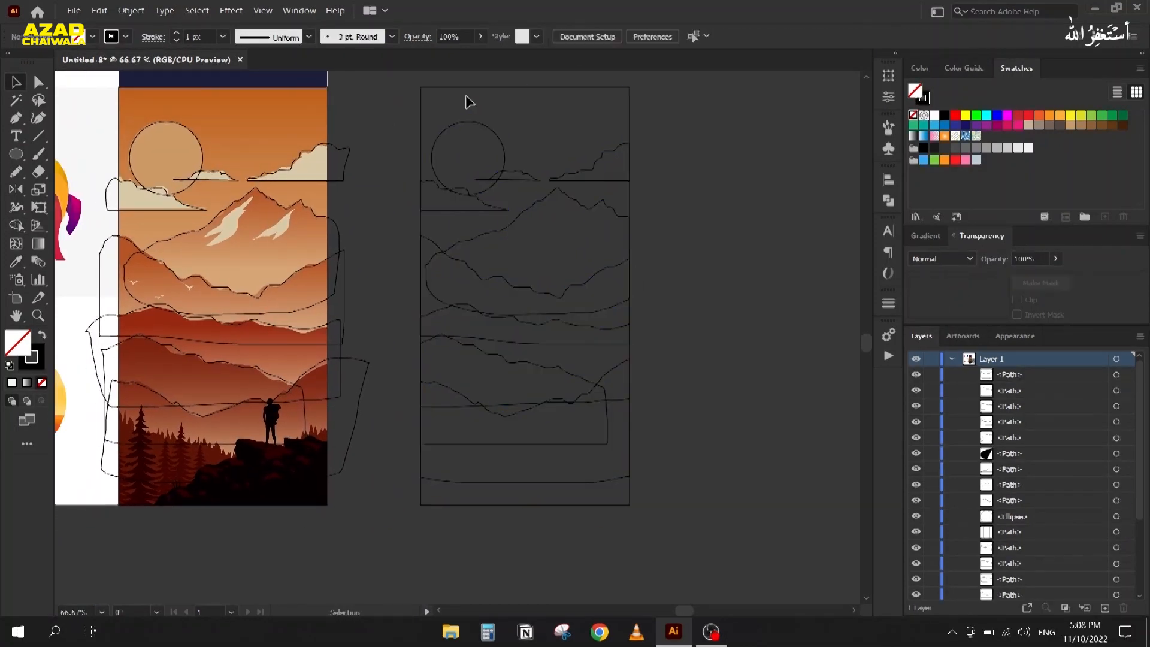
# Step: Fill the background rectangle with a linear gradient running top to bottom
pyautogui.click(499, 104)
pyautogui.hotkey('shift', 'x')
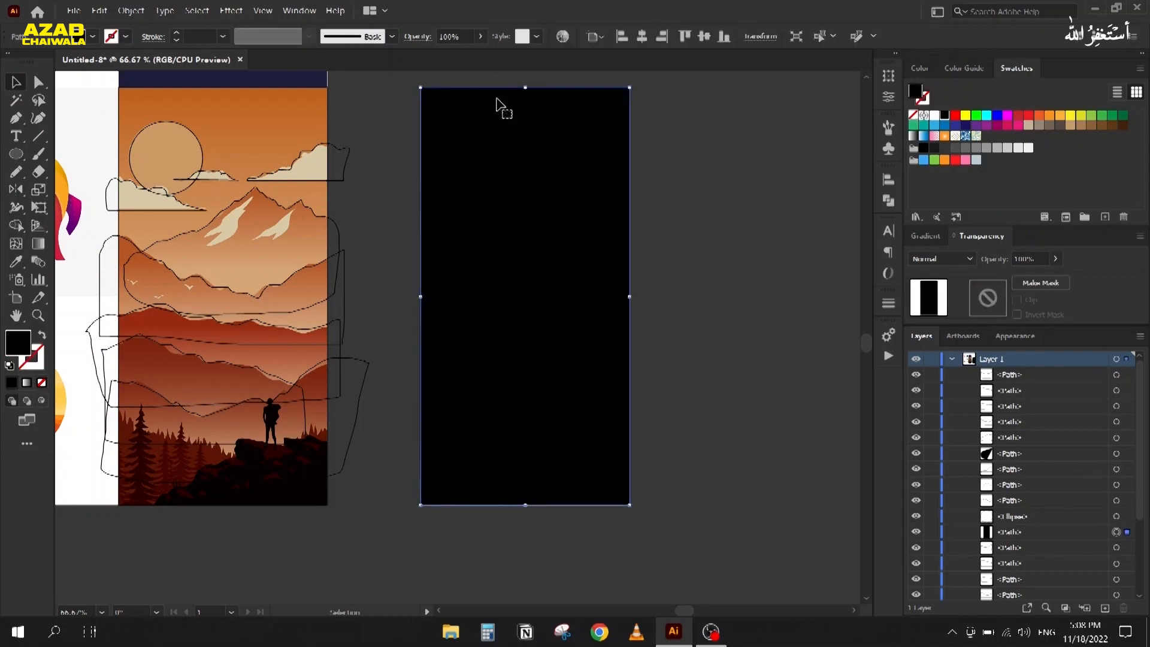
pyautogui.click(946, 259)
pyautogui.click(946, 259)
pyautogui.click(932, 237)
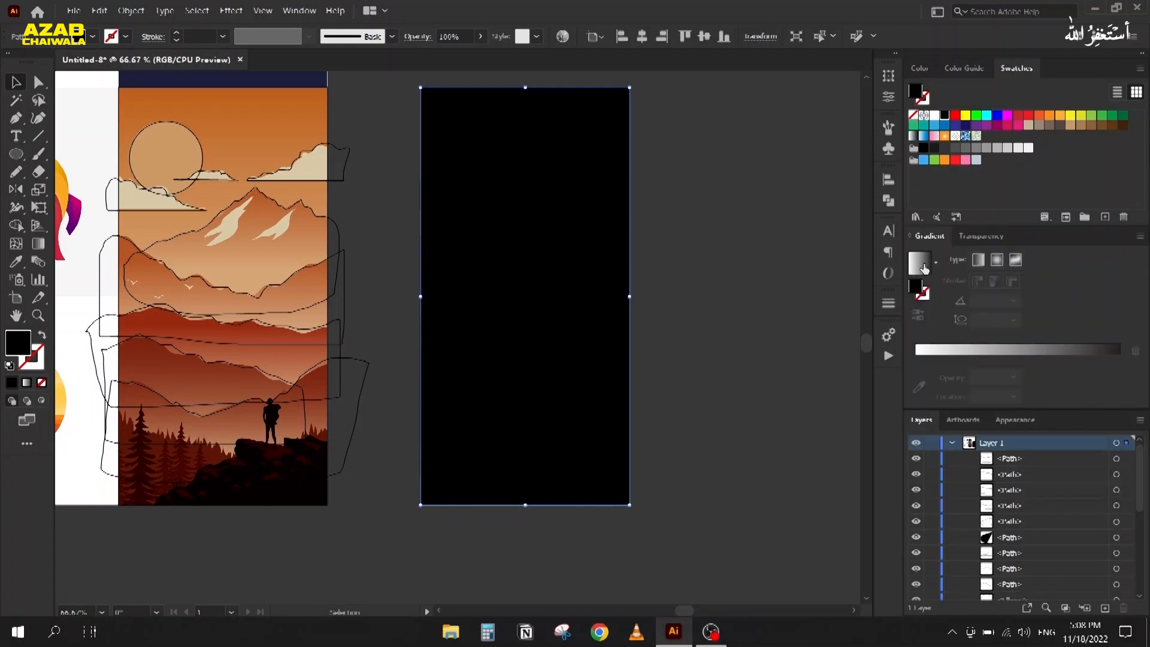
pyautogui.click(923, 265)
pyautogui.press('g')
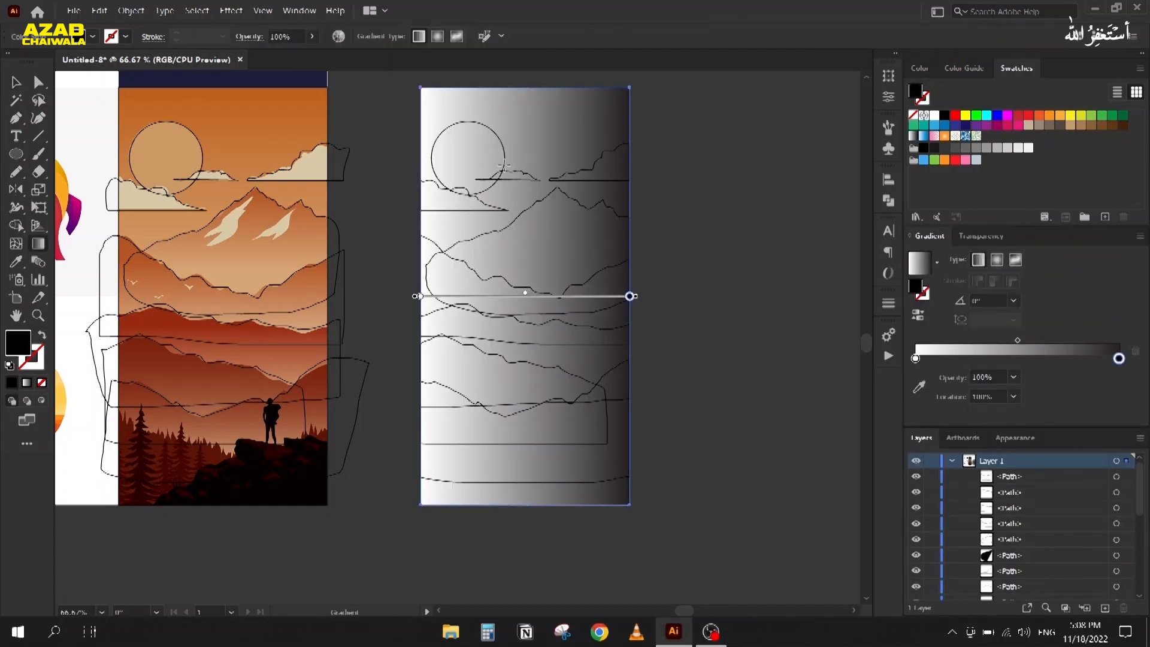
pyautogui.moveTo(526, 87)
pyautogui.mouseDown()
pyautogui.moveTo(525, 476)
pyautogui.moveTo(536, 502)
pyautogui.mouseUp()
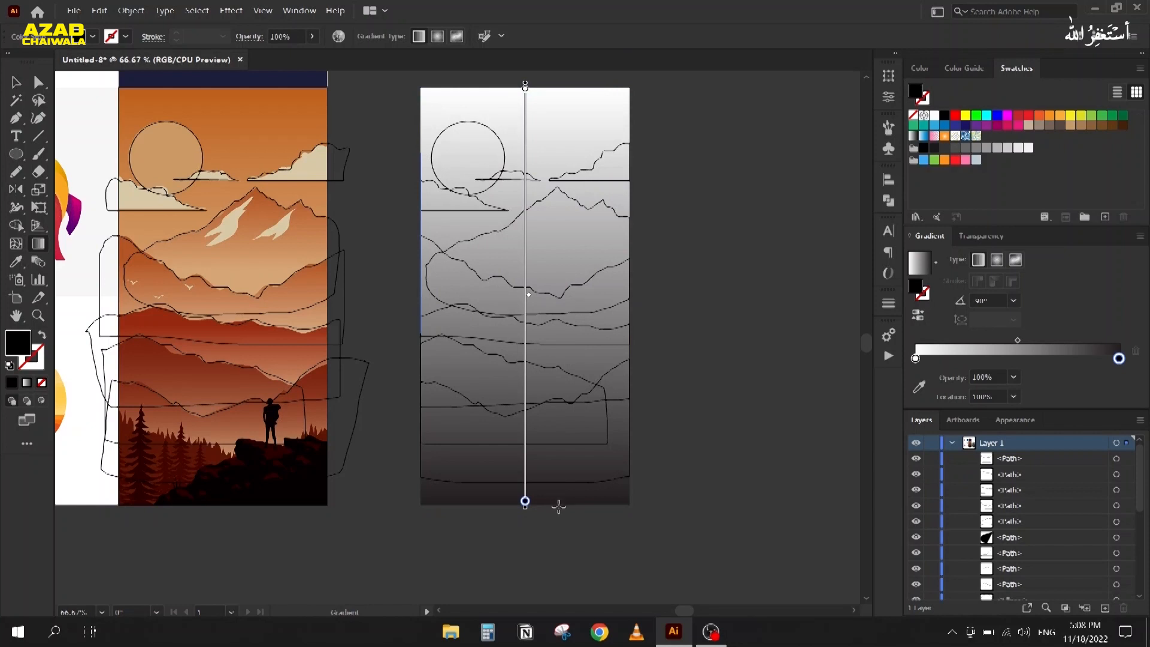
# Step: Sample deep orange for the top stop and light orange for the bottom, shifting the midpoint
pyautogui.click(917, 358)
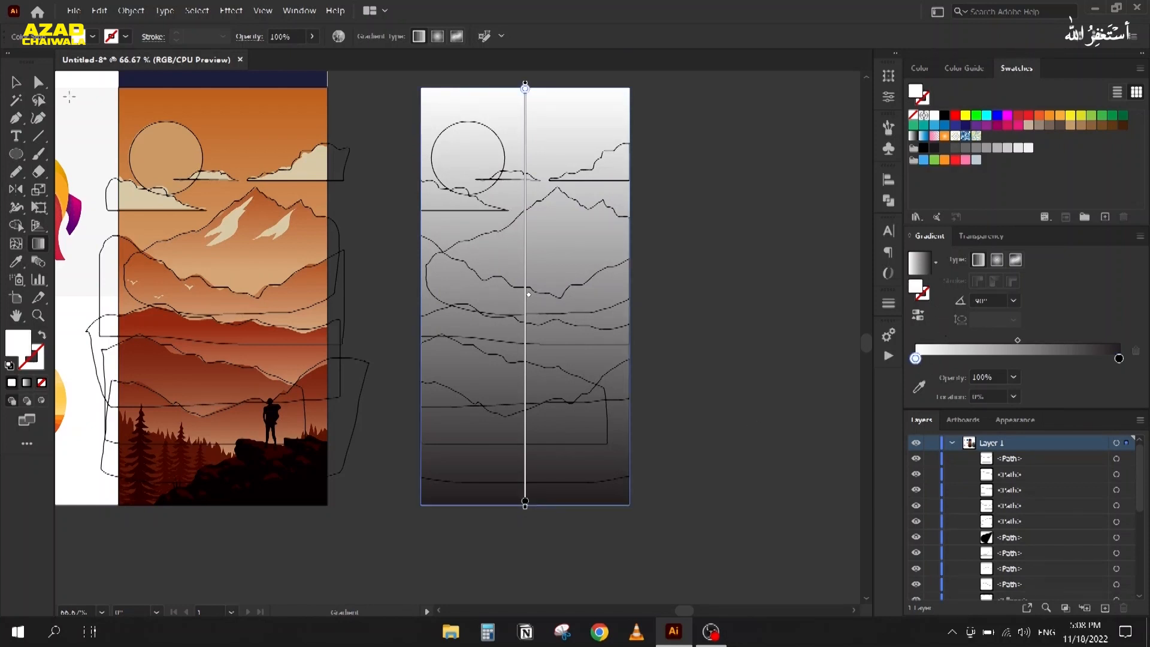
pyautogui.click(919, 386)
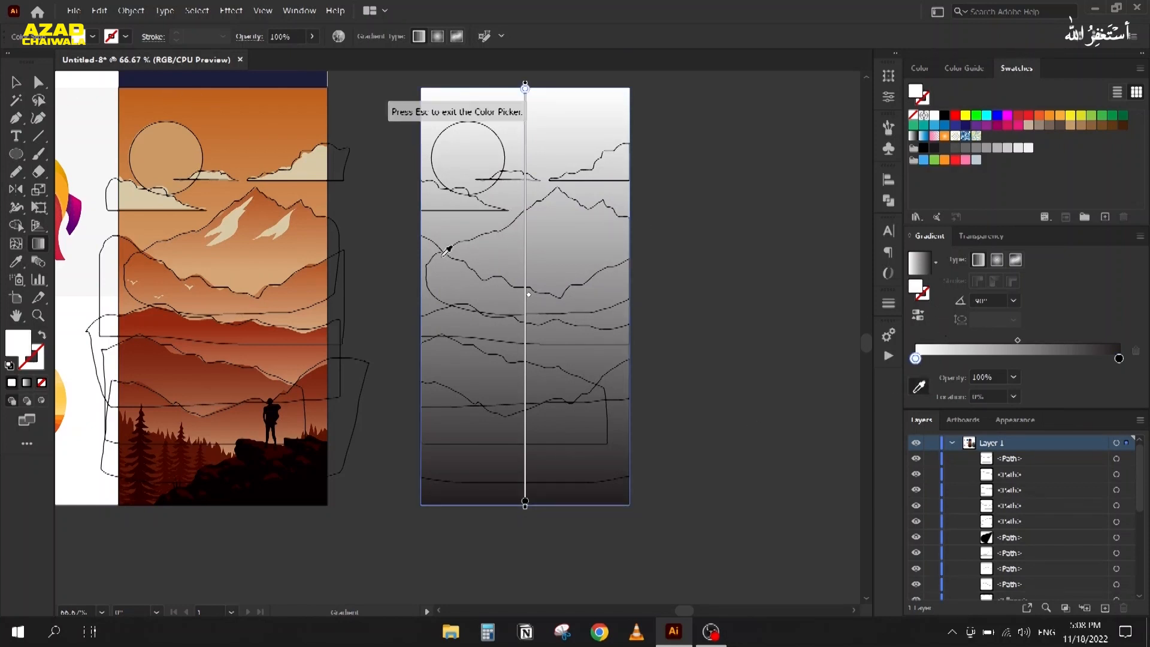
pyautogui.click(228, 90)
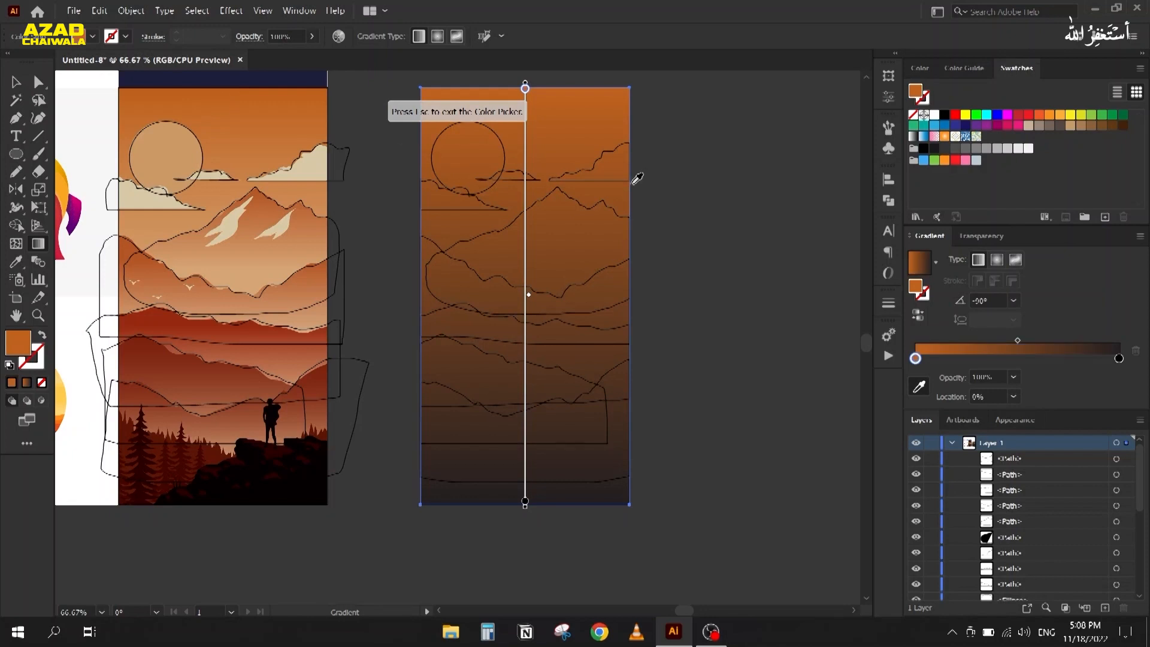
pyautogui.click(1119, 358)
pyautogui.click(220, 202)
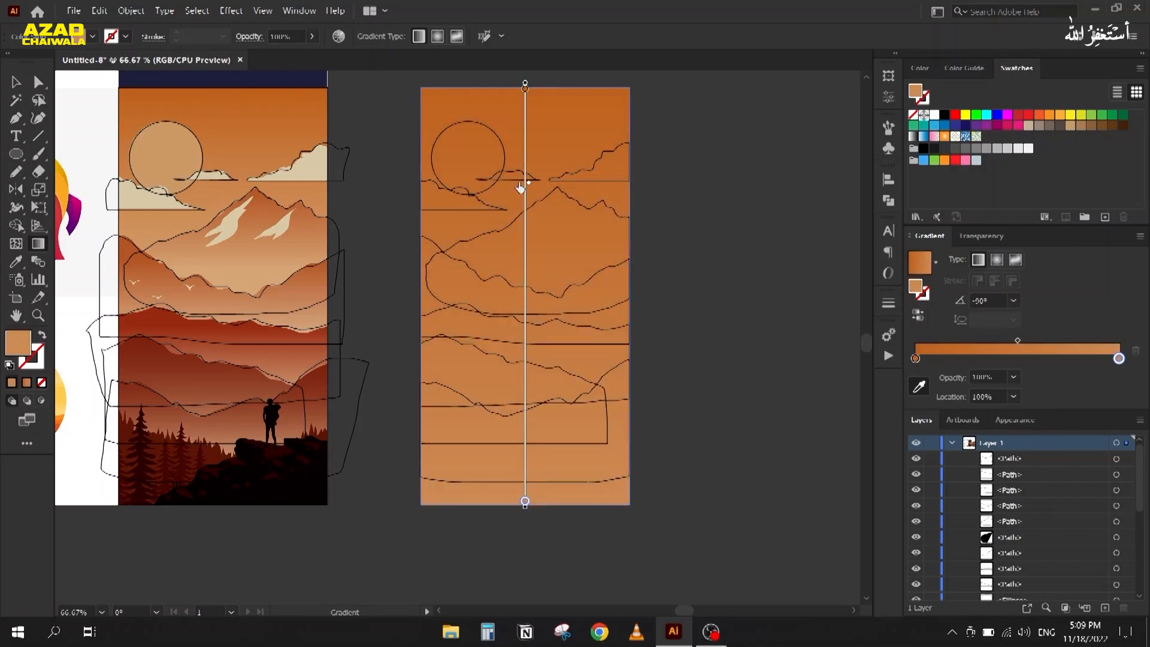
pyautogui.moveTo(520, 181); pyautogui.dragTo(521, 182)
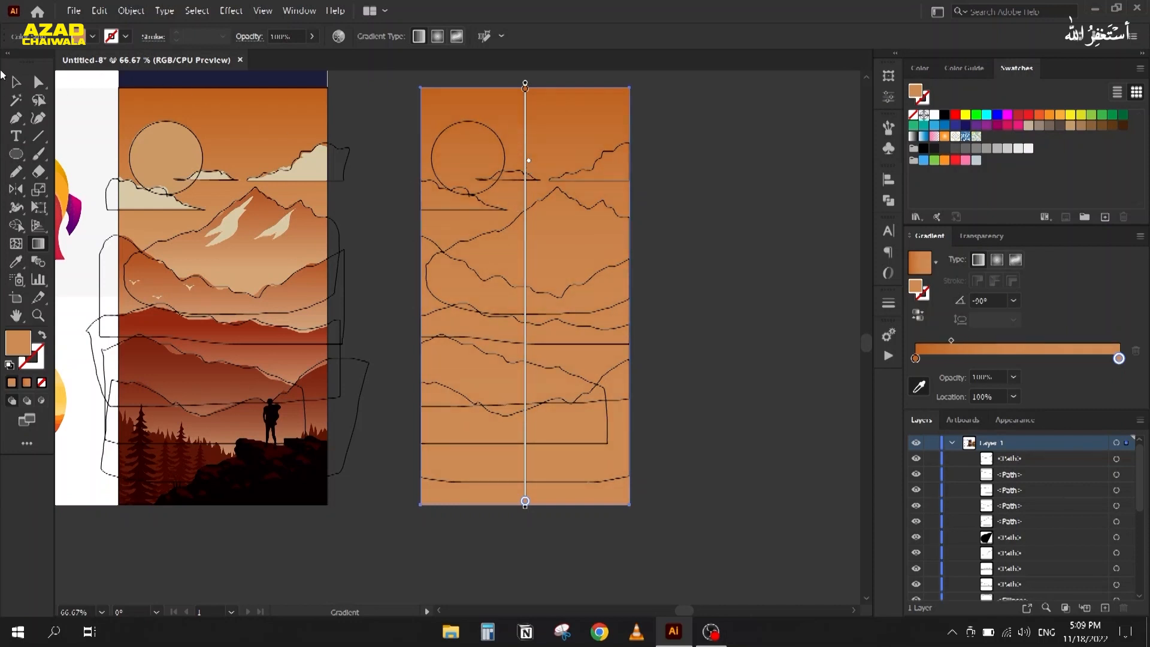
pyautogui.click(13, 86)
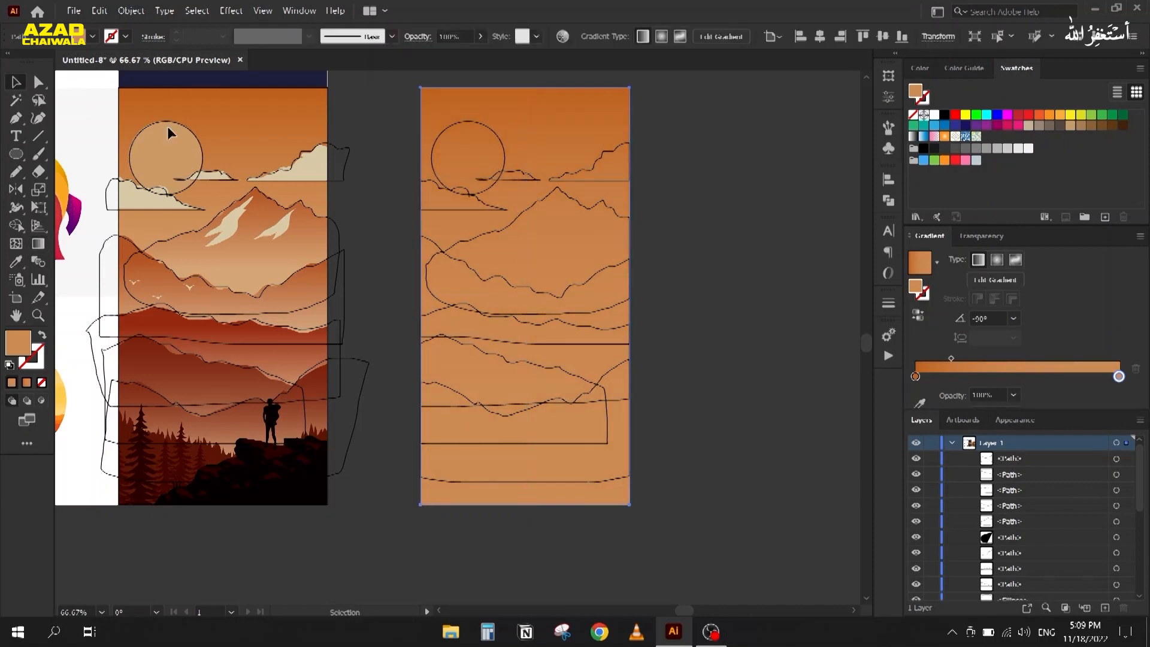
# Step: Give the sun circle and both clouds tan fills sampled from the reference
pyautogui.click(474, 120)
pyautogui.press('i')
pyautogui.click(183, 152)
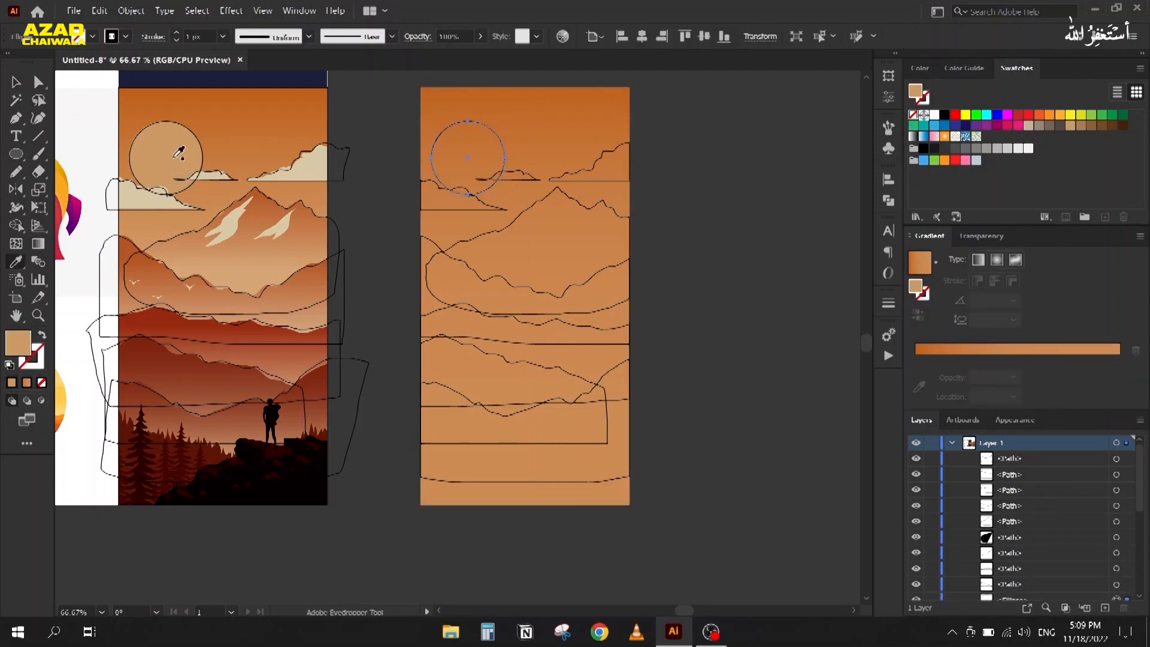
pyautogui.click(16, 84)
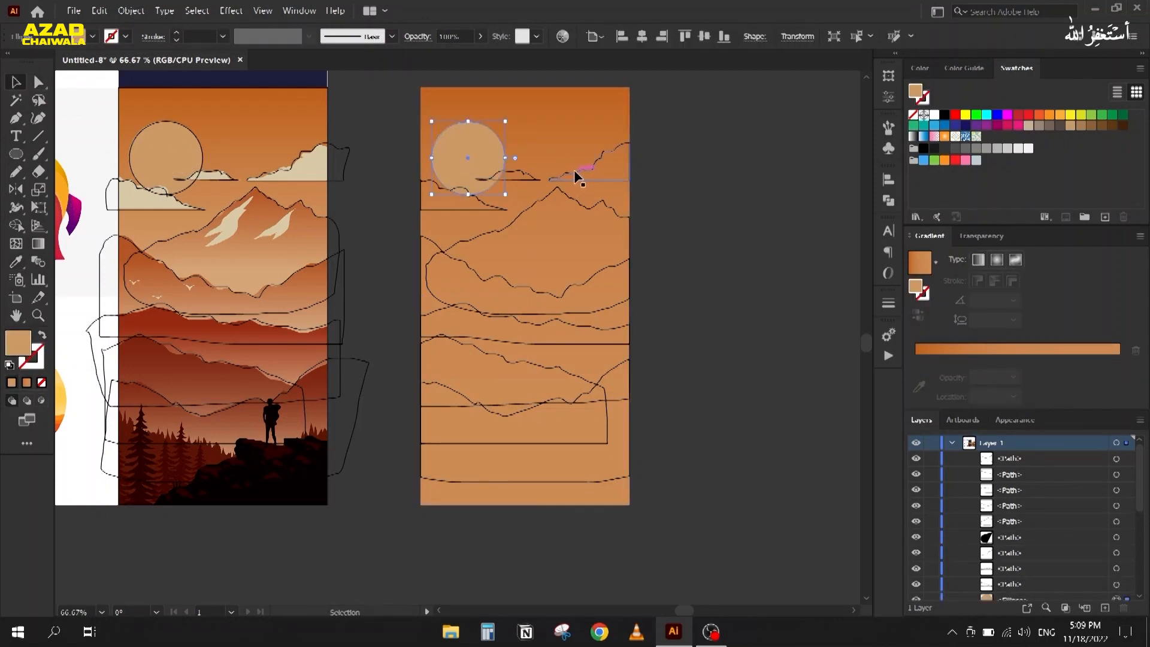
pyautogui.click(522, 178)
pyautogui.keyDown('shift'); pyautogui.click(473, 189); pyautogui.keyUp('shift')
pyautogui.press('i')
pyautogui.click(321, 159)
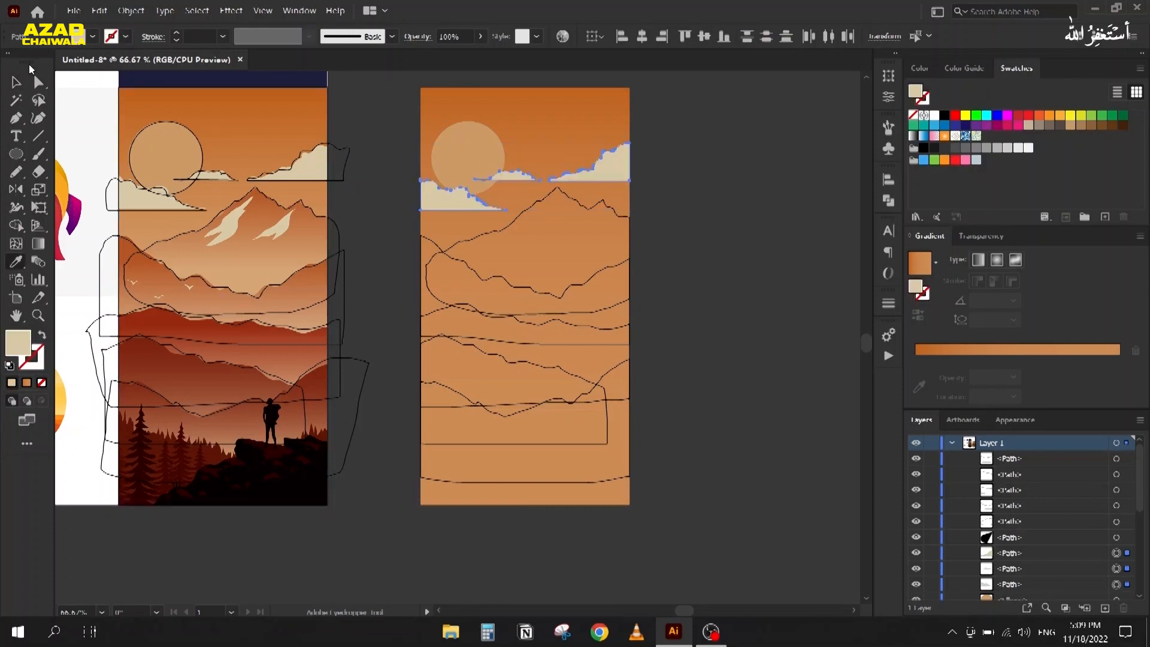
# Step: Copy the orange gradient onto the main mountain and run it vertically from the peak
pyautogui.click(16, 83)
pyautogui.click(556, 191)
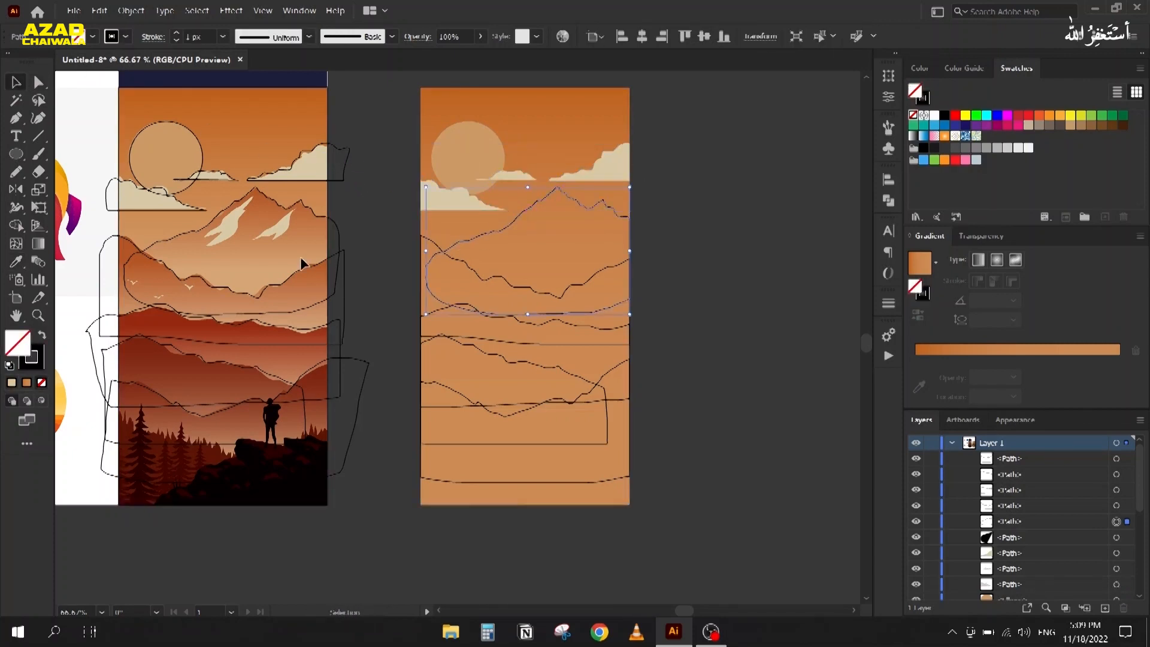
pyautogui.press('i')
pyautogui.click(254, 229)
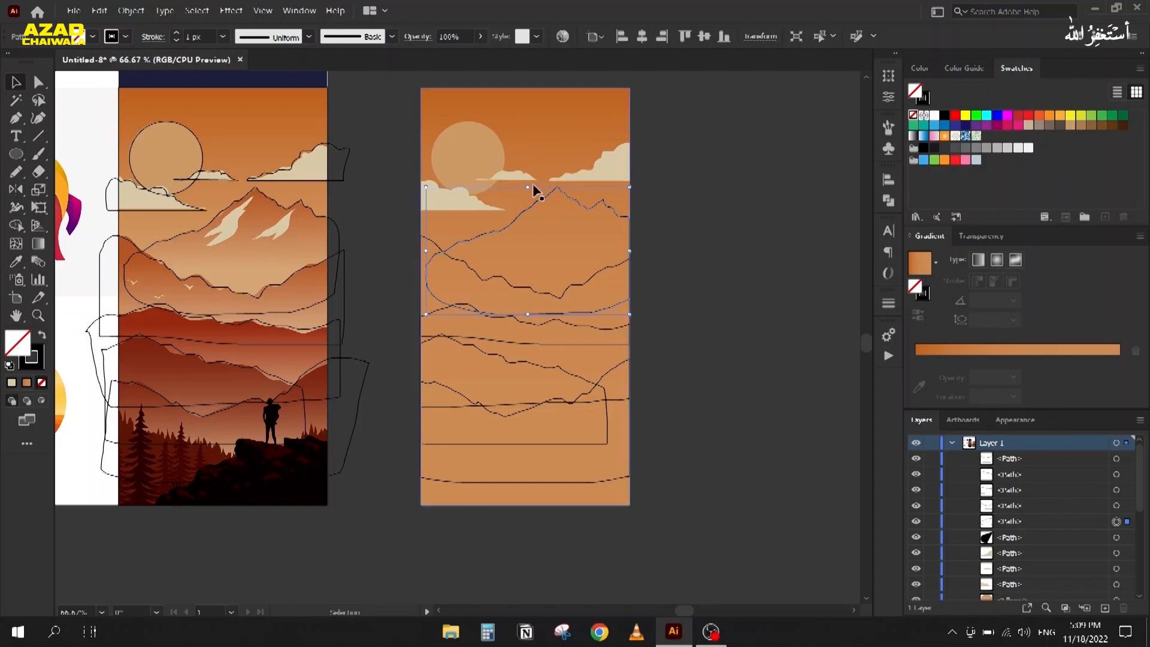
pyautogui.press('g')
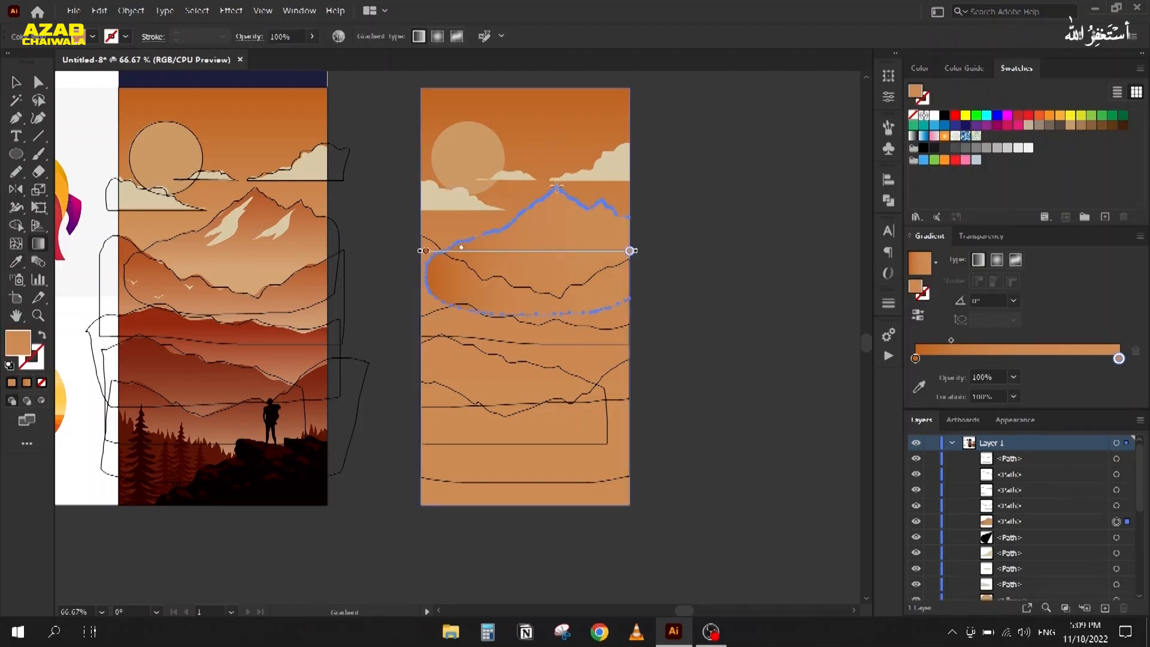
pyautogui.moveTo(558, 188); pyautogui.dragTo(558, 310)
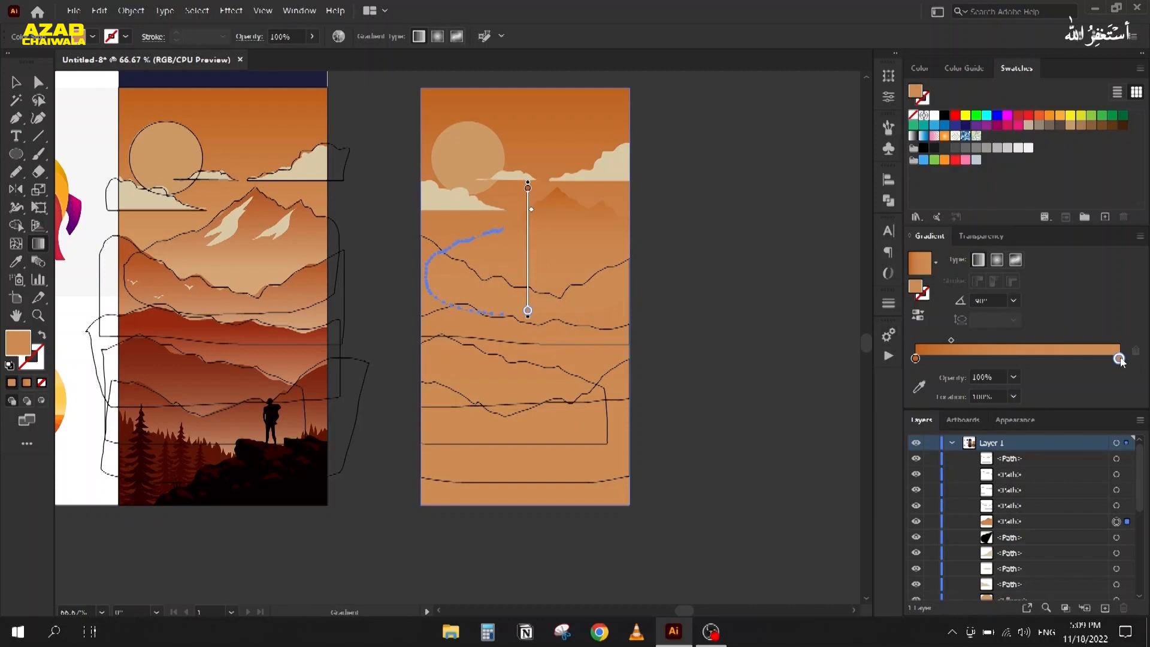
# Step: Sample a lighter tone from the reference and move the mountain gradient's midpoint to about 41%
pyautogui.click(919, 386)
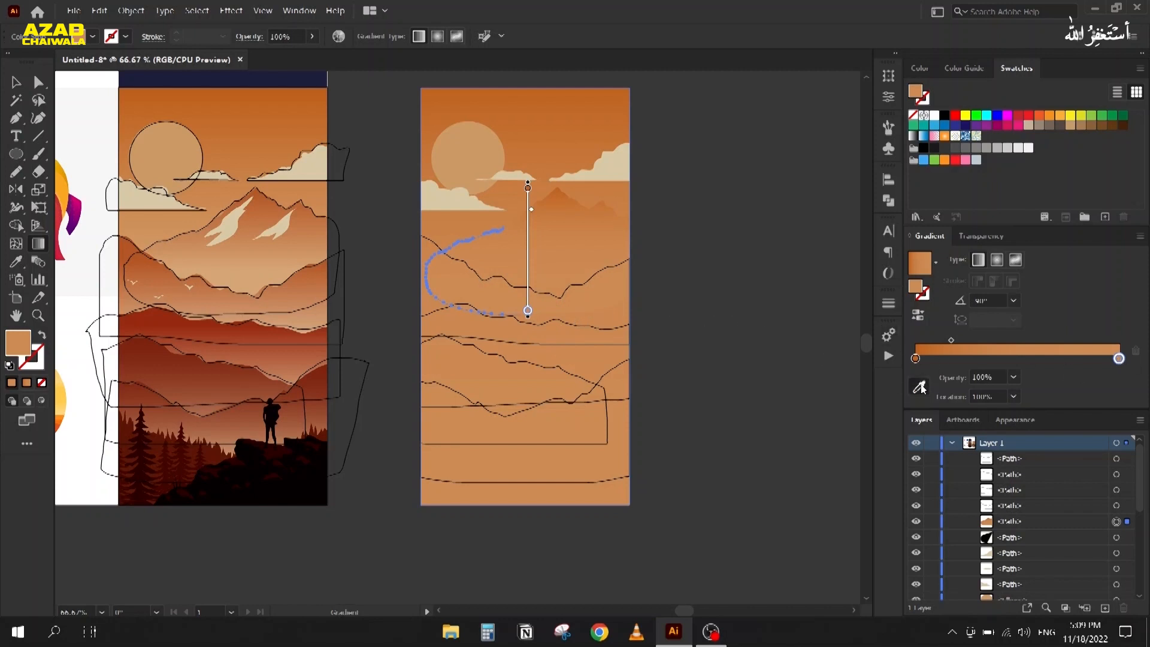
pyautogui.click(250, 280)
pyautogui.click(915, 358)
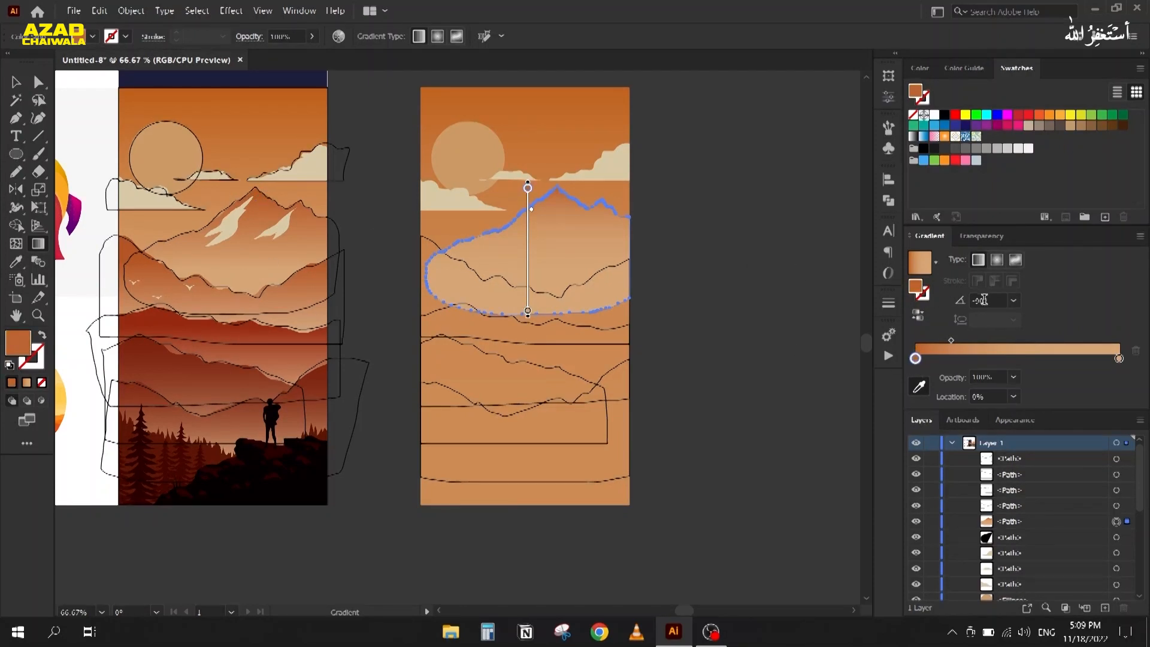
pyautogui.moveTo(953, 342); pyautogui.dragTo(1008, 341)
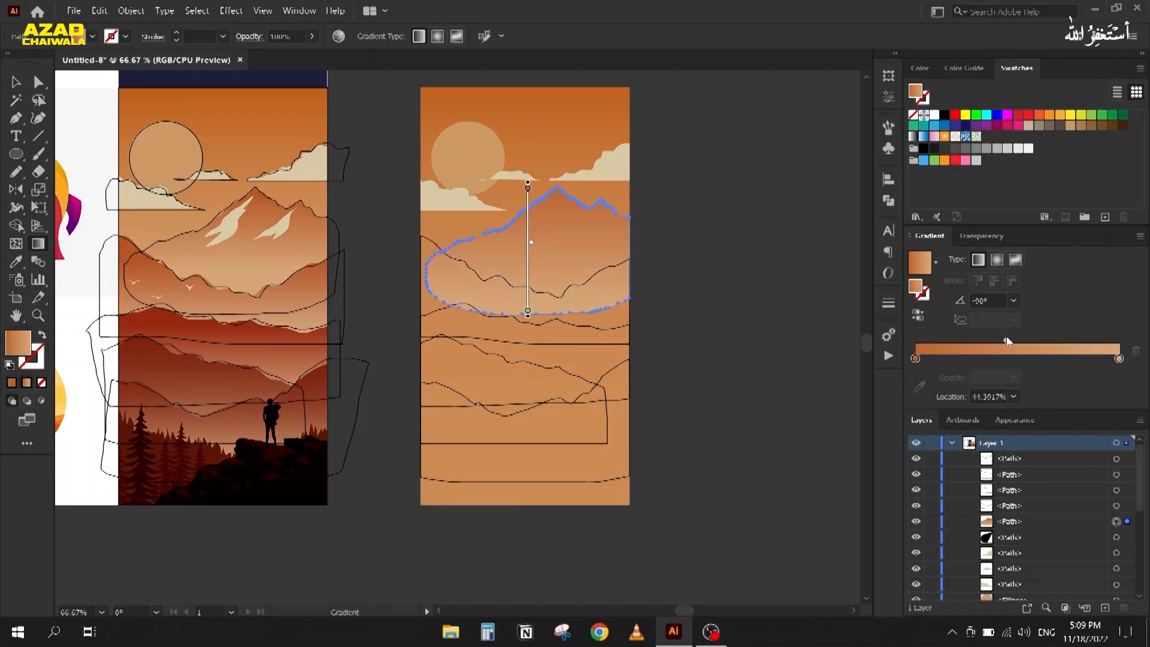
pyautogui.click(16, 82)
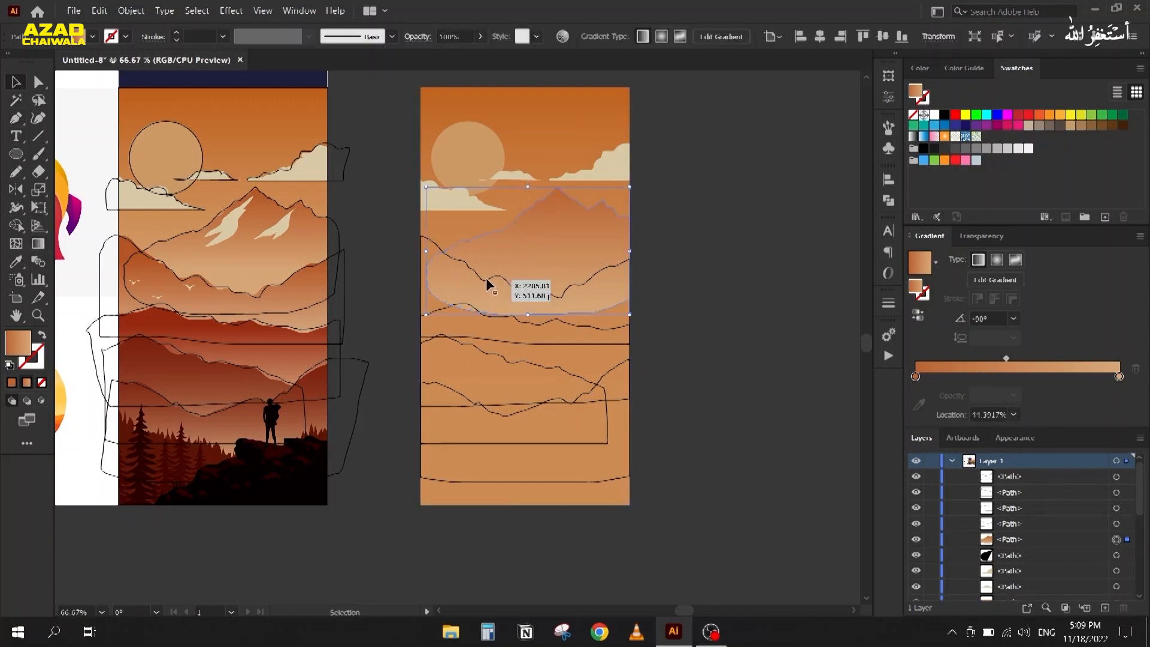
pyautogui.click(489, 302)
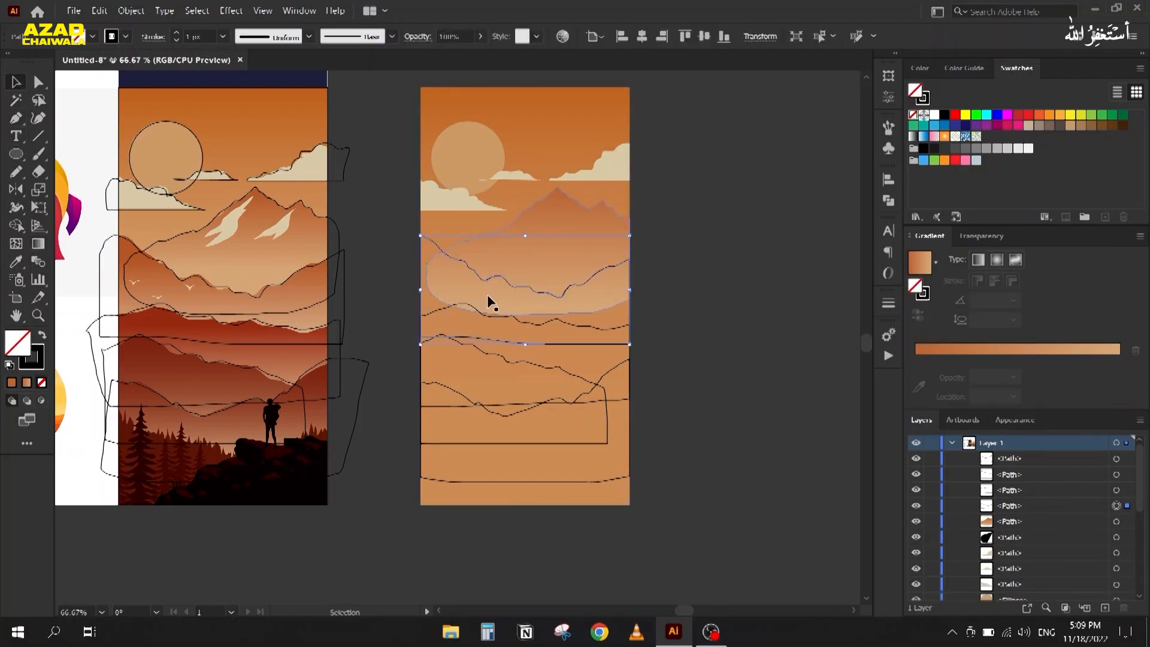
# Step: Give the wavy ridge a vertical gradient with a darker brown left stop
pyautogui.press('i')
pyautogui.click(534, 240)
pyautogui.press('g')
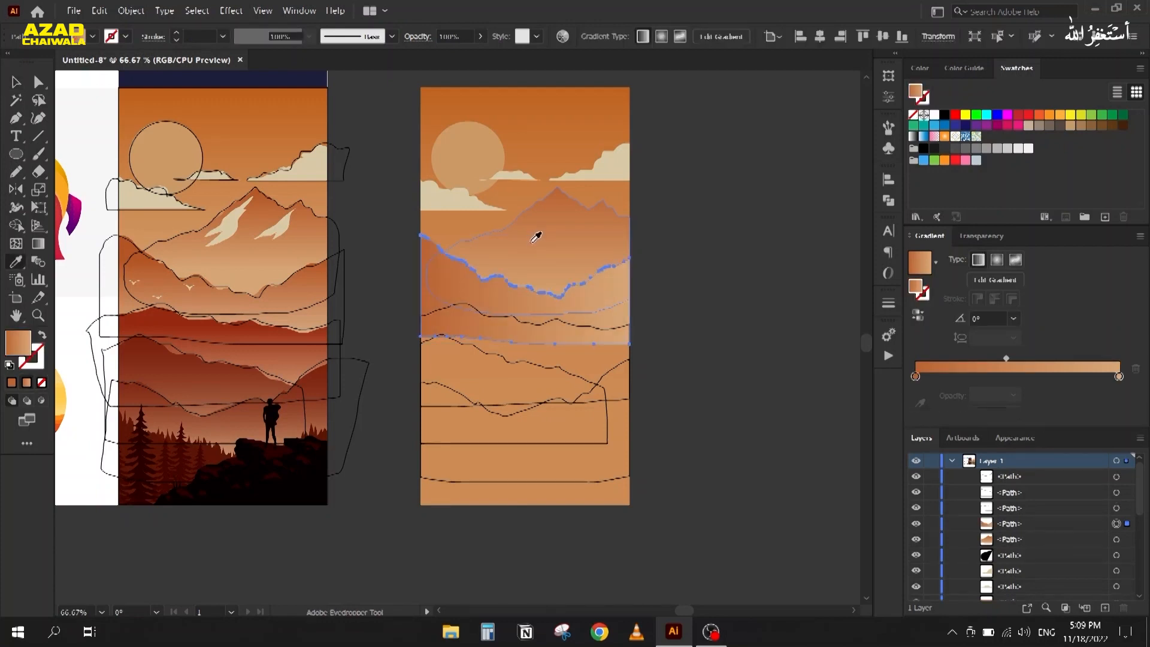
pyautogui.moveTo(449, 256); pyautogui.dragTo(449, 337)
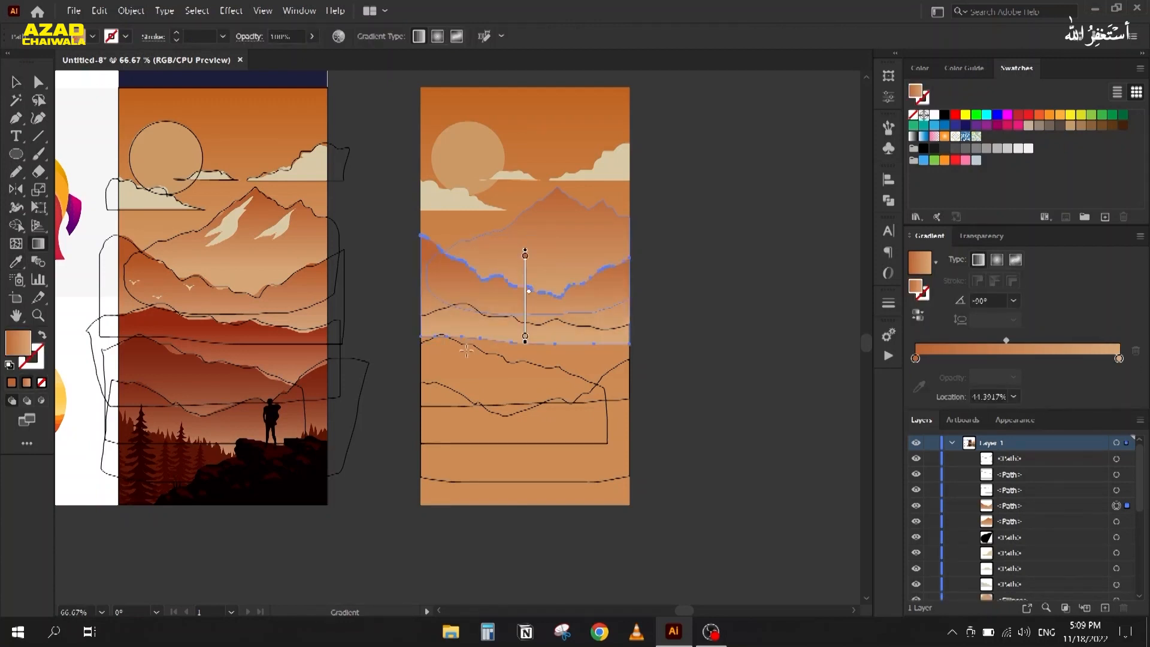
pyautogui.click(916, 359)
pyautogui.click(920, 387)
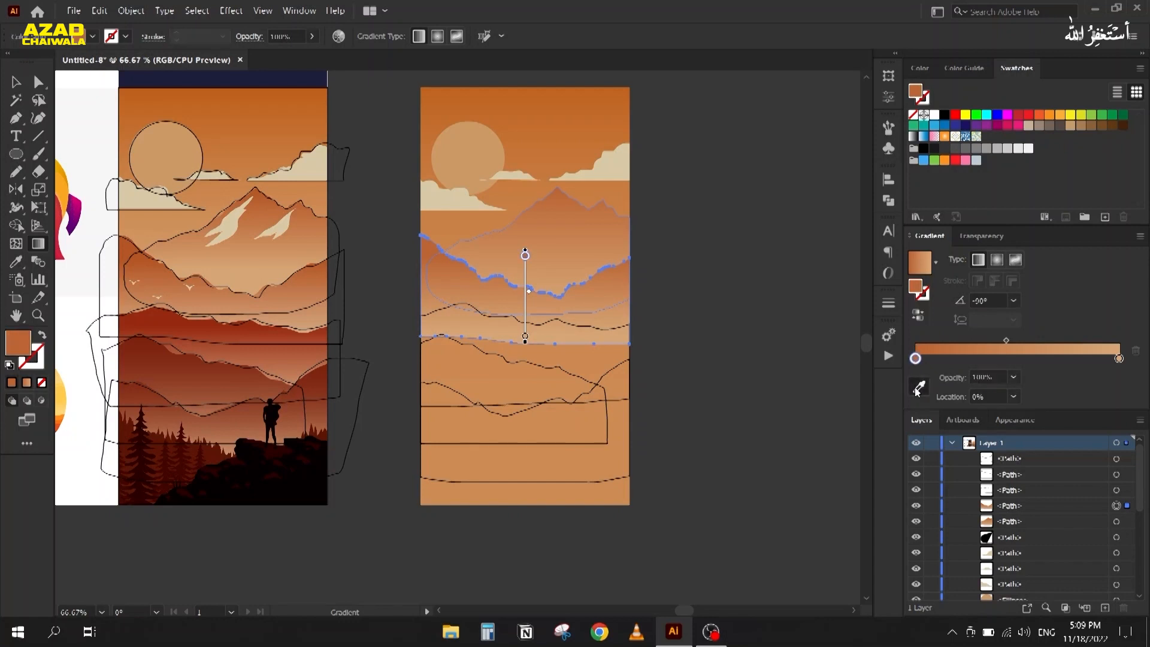
pyautogui.click(133, 243)
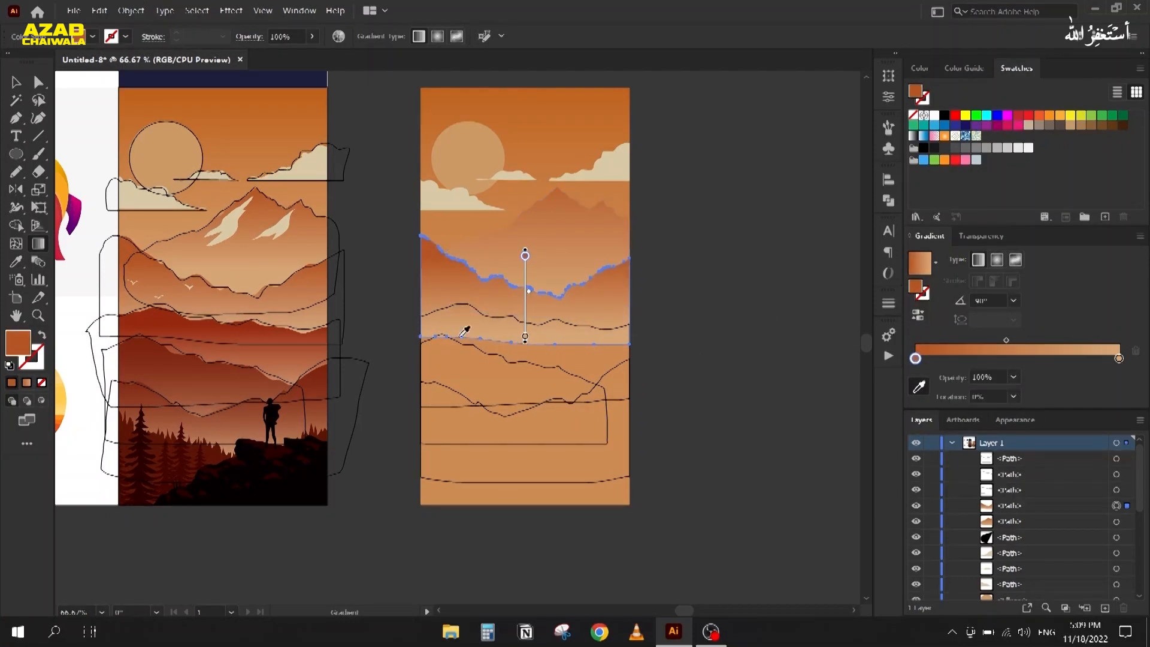
pyautogui.press('v')
# Step: Fill the ridge below with a vertical gradient using a sampled dark red-brown stop
pyautogui.click(451, 305)
pyautogui.press('i')
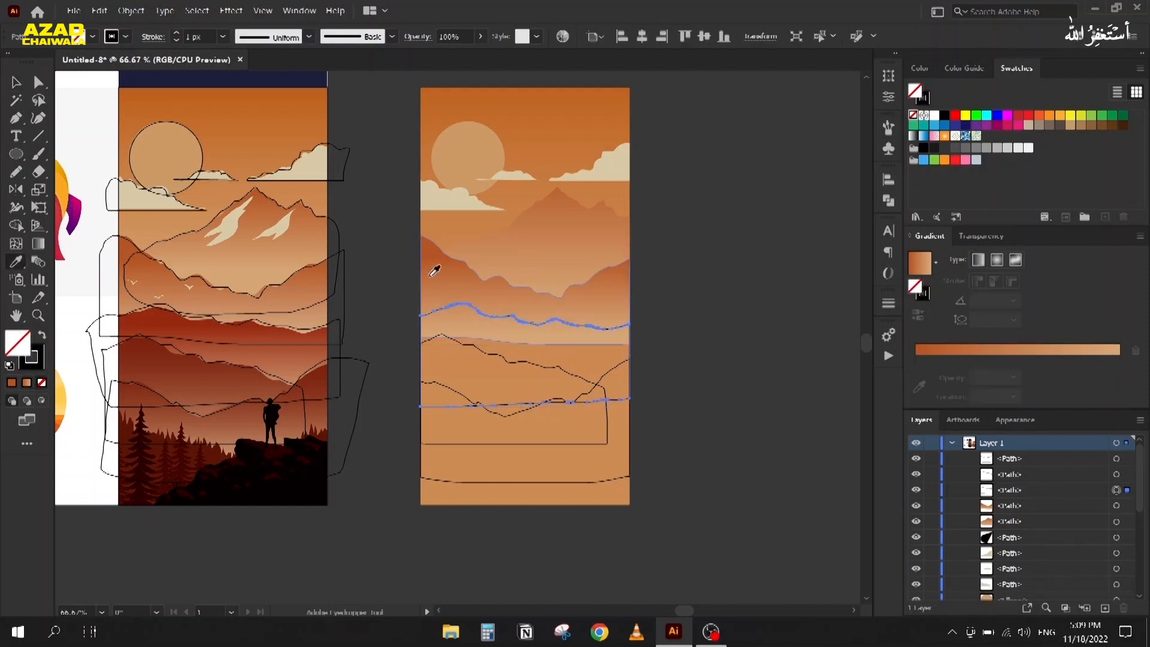
pyautogui.click(439, 275)
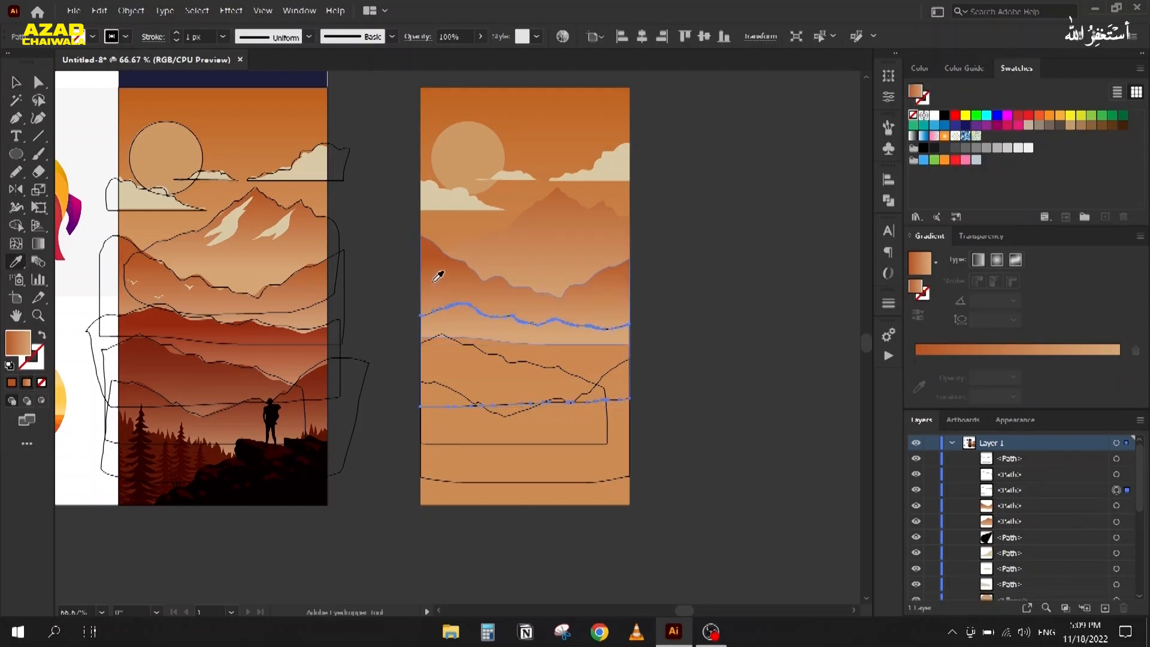
pyautogui.press('g')
pyautogui.moveTo(465, 306)
pyautogui.mouseDown()
pyautogui.moveTo(462, 405)
pyautogui.moveTo(449, 404)
pyautogui.mouseUp()
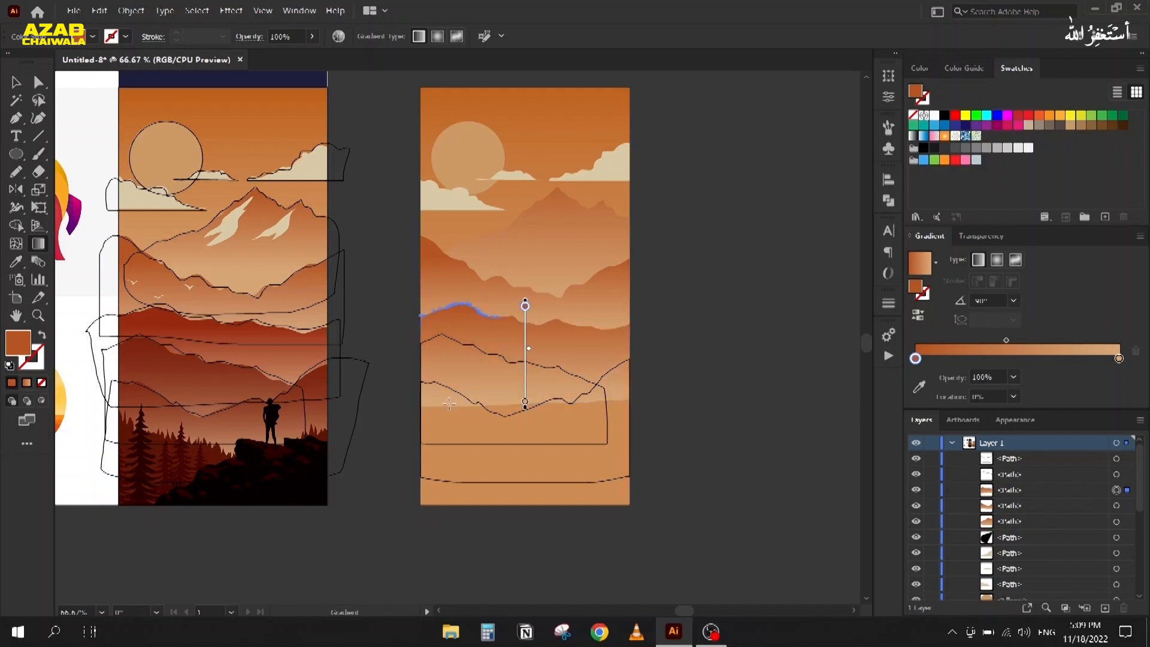
pyautogui.click(919, 387)
pyautogui.click(155, 307)
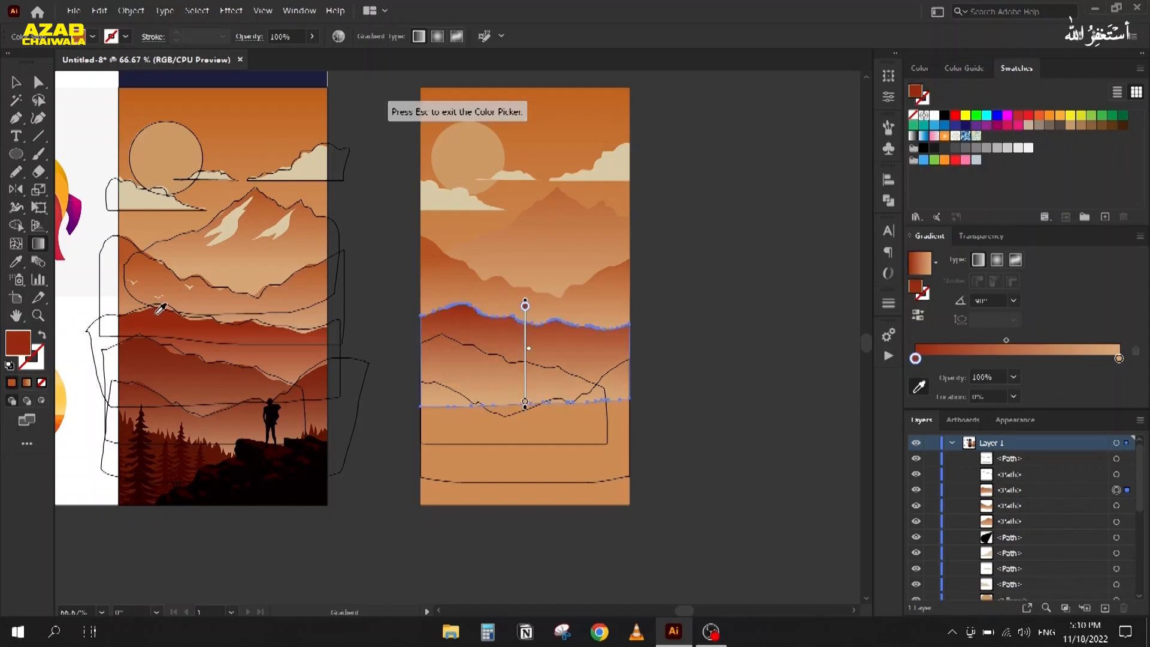
pyautogui.click(16, 83)
# Step: Copy the red-to-tan gradient onto the next lower shape, running it downward
pyautogui.click(455, 346)
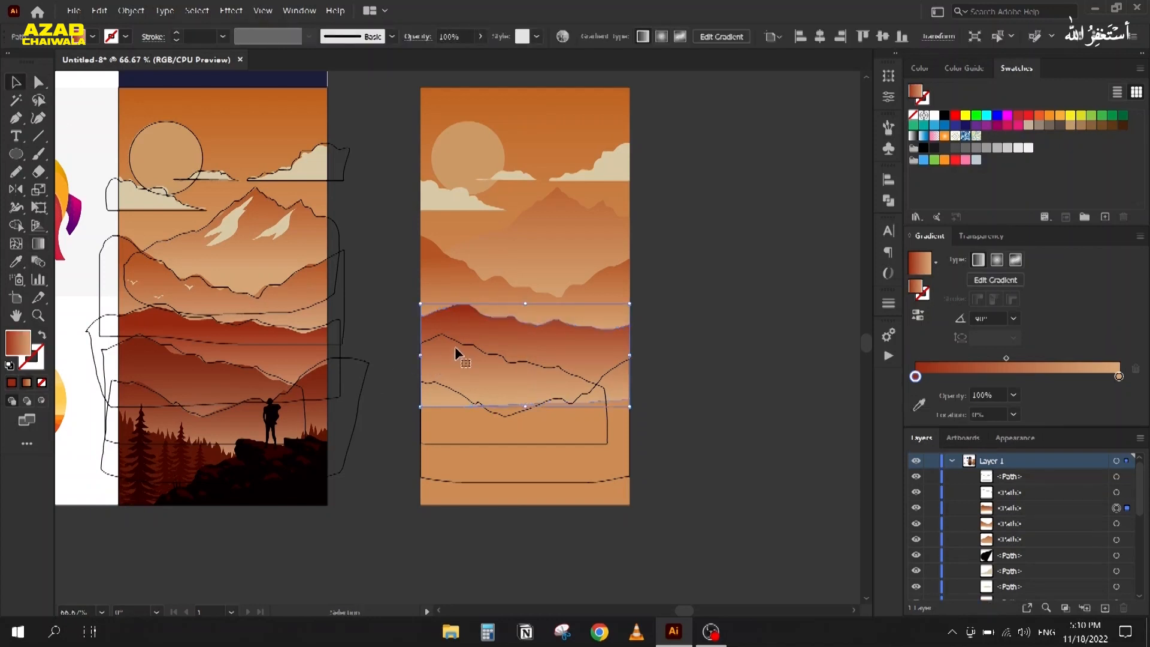
pyautogui.press('i')
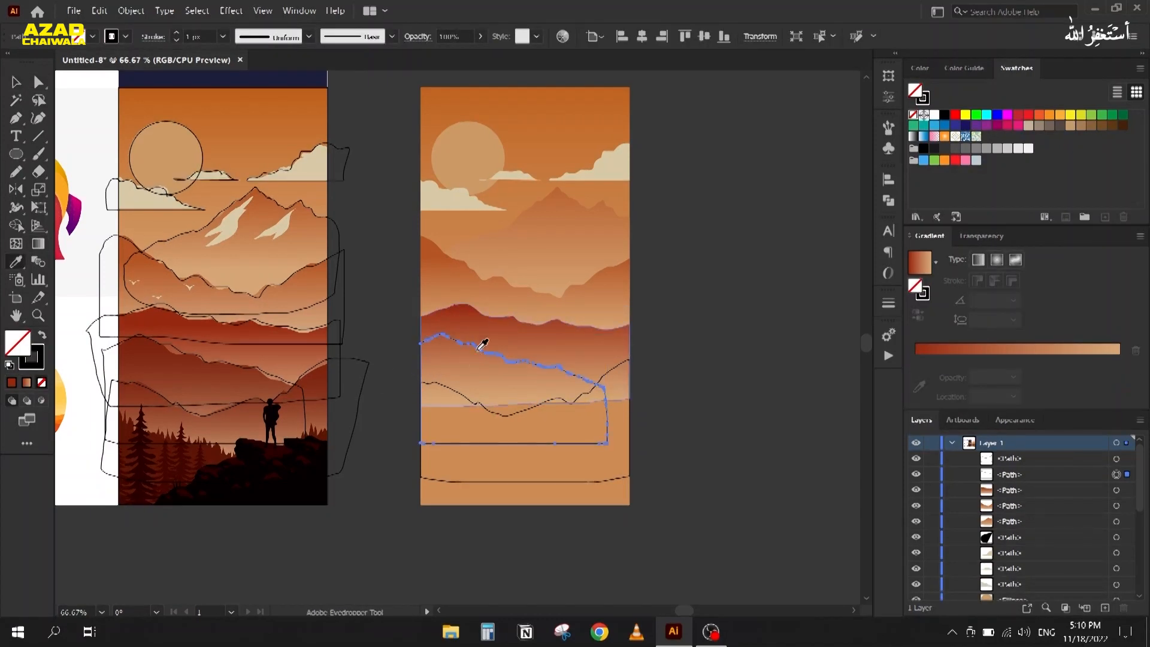
pyautogui.click(480, 330)
pyautogui.press('g')
pyautogui.moveTo(463, 345)
pyautogui.mouseDown()
pyautogui.moveTo(465, 402)
pyautogui.moveTo(485, 444)
pyautogui.mouseUp()
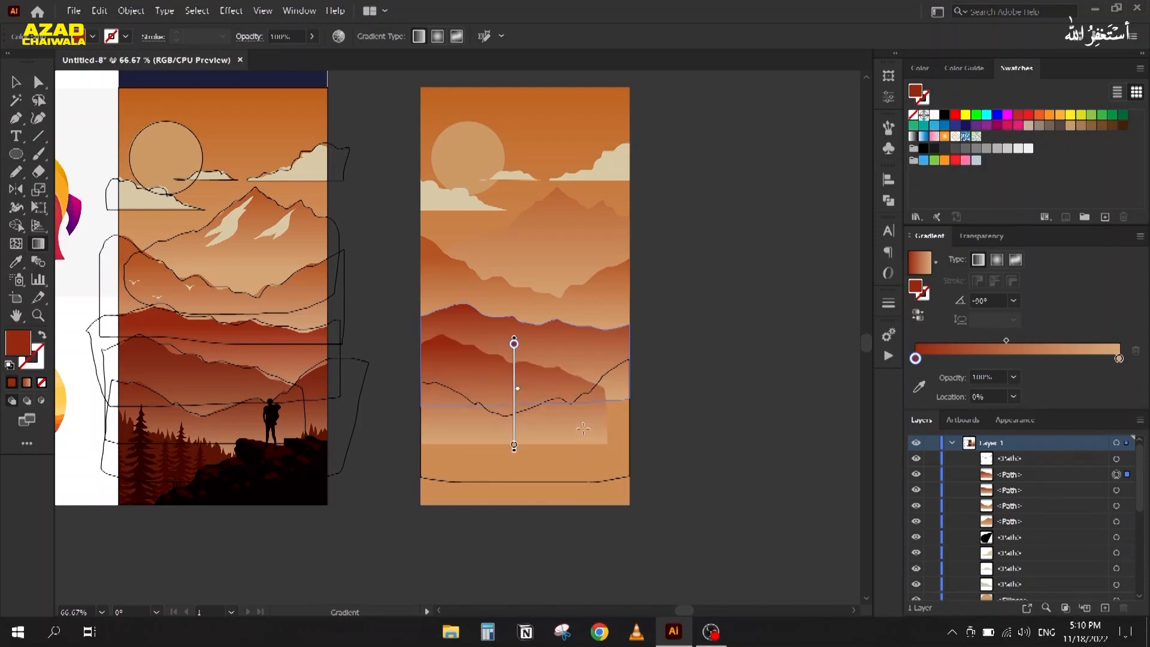
pyautogui.press('v')
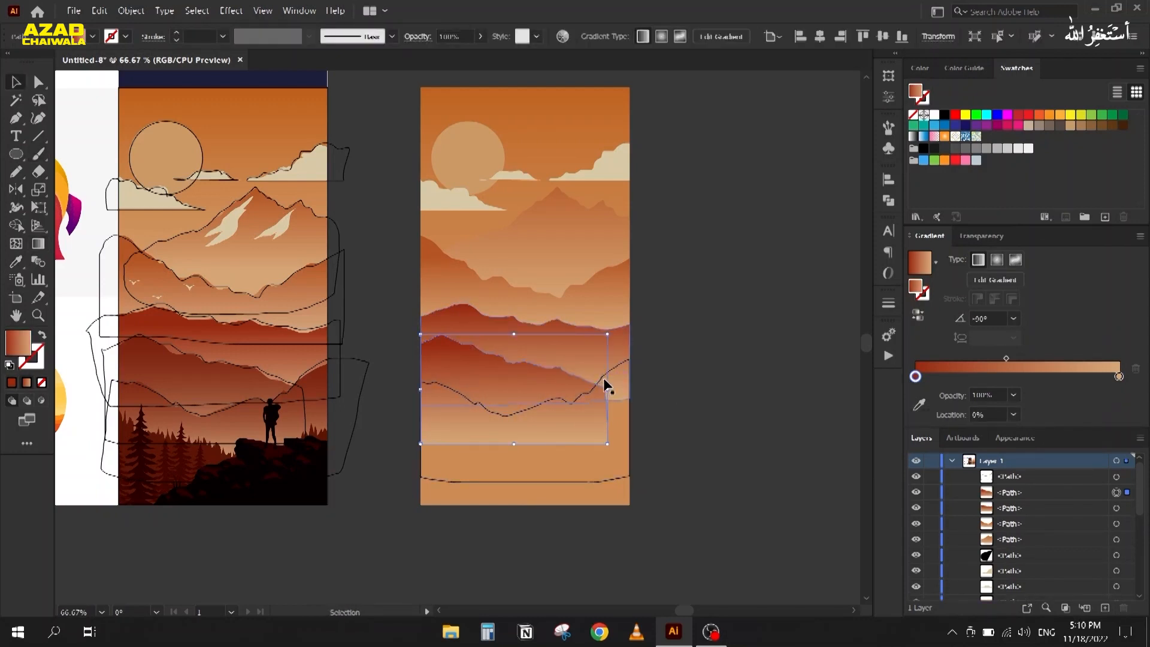
# Step: Fill the bottom outline with a vertical gradient and deselect all artwork
pyautogui.click(605, 379)
pyautogui.press('i')
pyautogui.click(481, 376)
pyautogui.press('g')
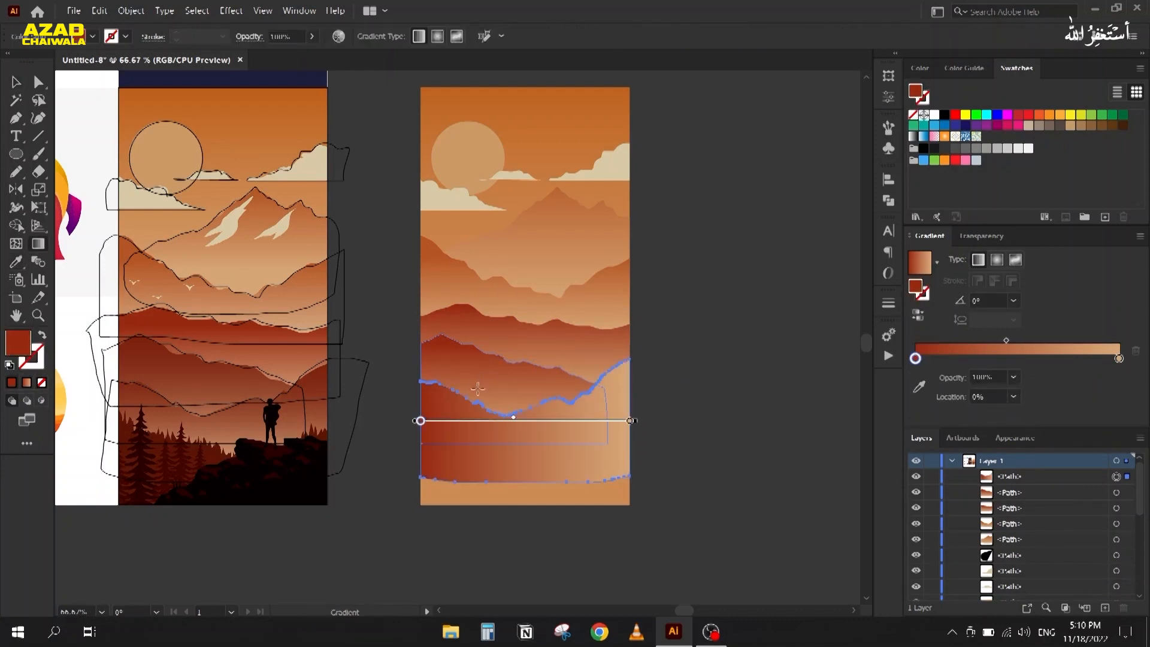
pyautogui.moveTo(614, 370); pyautogui.dragTo(604, 466)
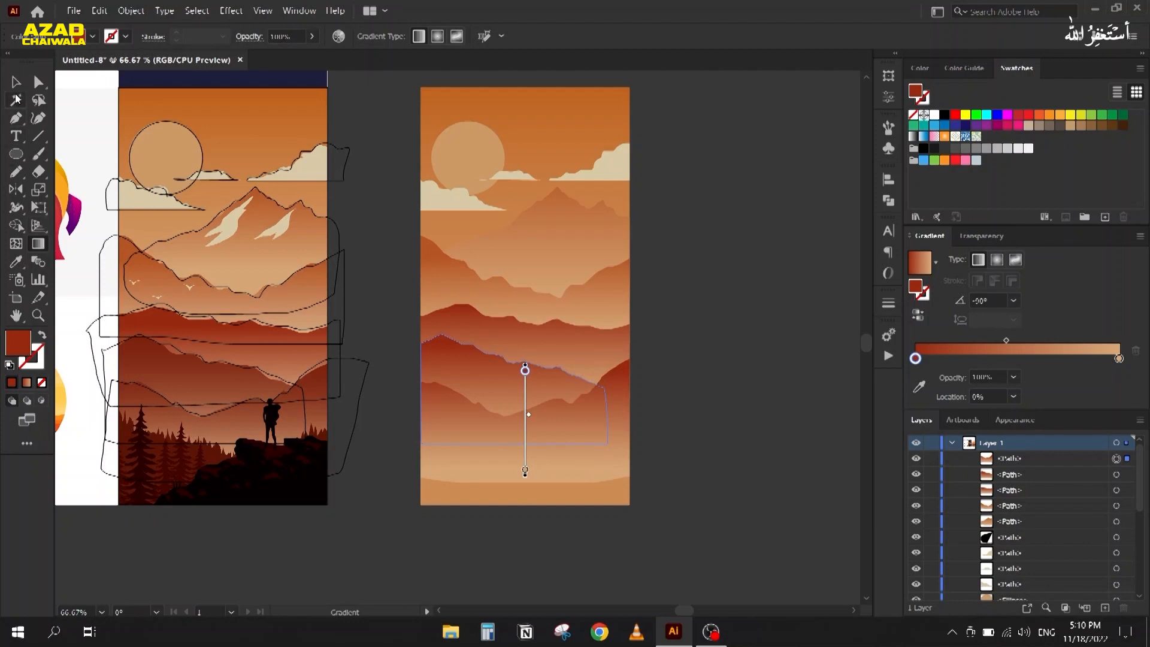
pyautogui.click(16, 82)
pyautogui.click(660, 215)
pyautogui.moveTo(349, 487); pyautogui.dragTo(429, 380)
# Step: Zoom to 300% on the hiker standing on the rock in the reference
pyautogui.scroll(2, 319, 361)
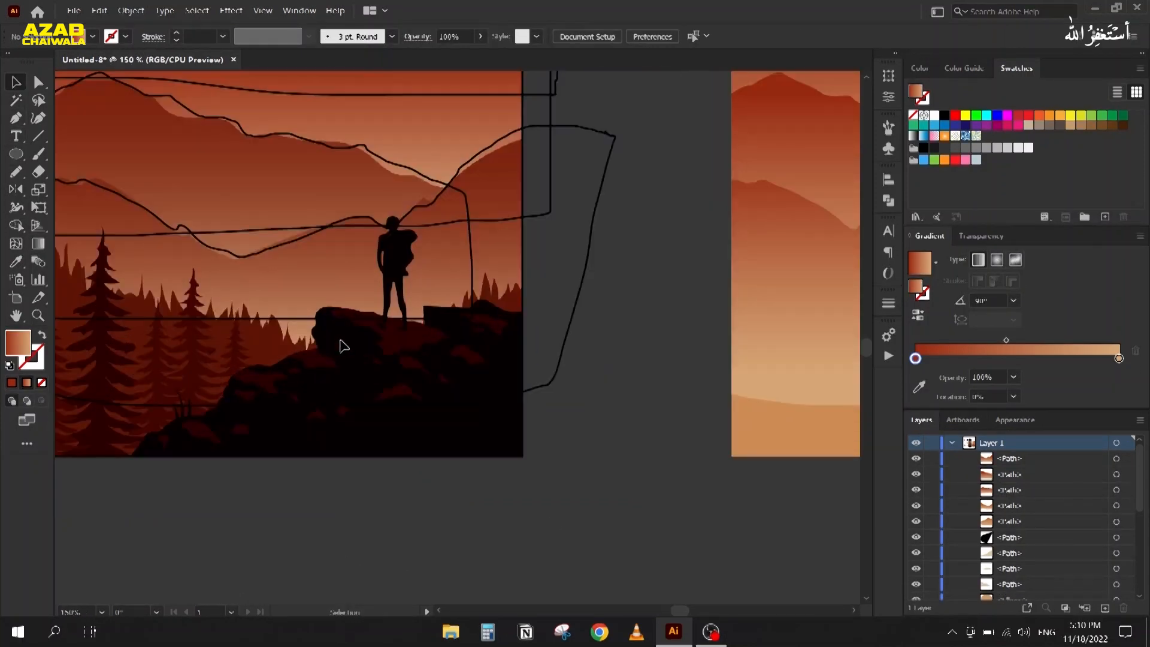
pyautogui.scroll(2, 379, 259)
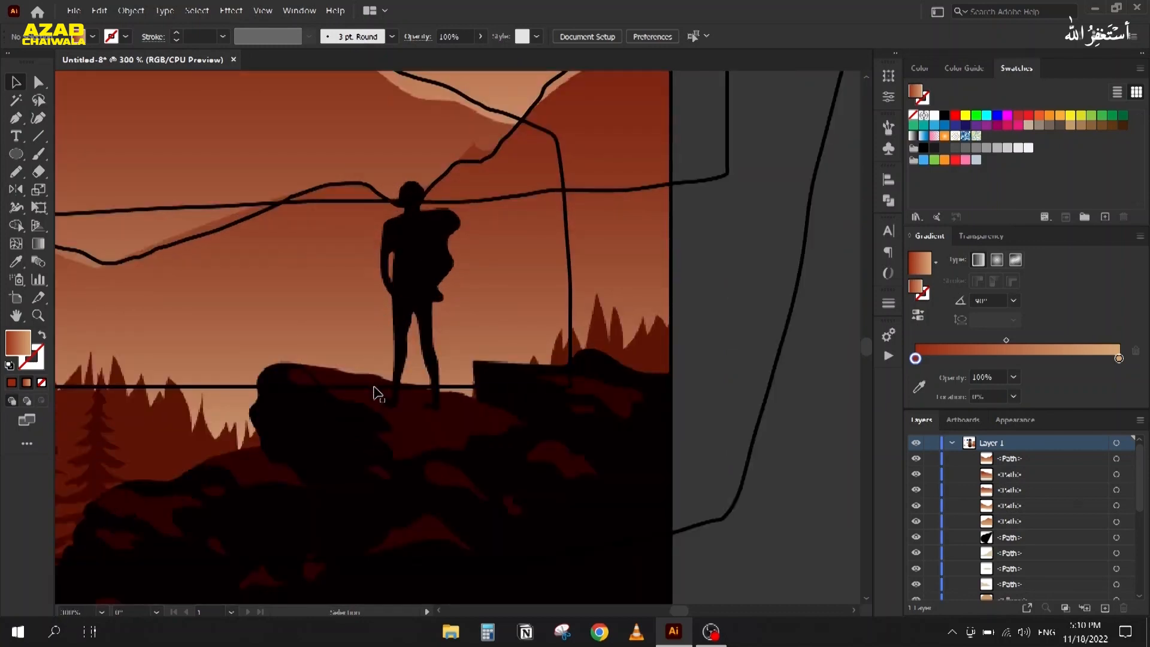
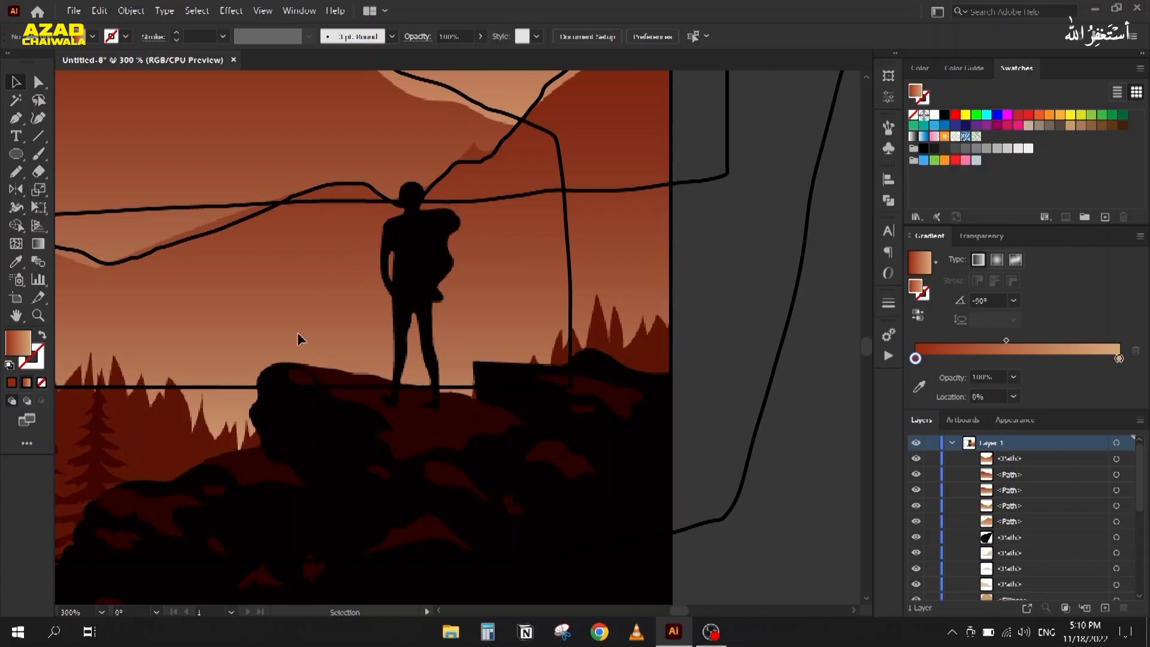
# Step: Pan and zoom across the reference from the rocky foreground to the pine trees on the left
pyautogui.scroll(-1, 376, 361)
pyautogui.moveTo(340, 375); pyautogui.dragTo(415, 250)
pyautogui.scroll(1, 429, 252)
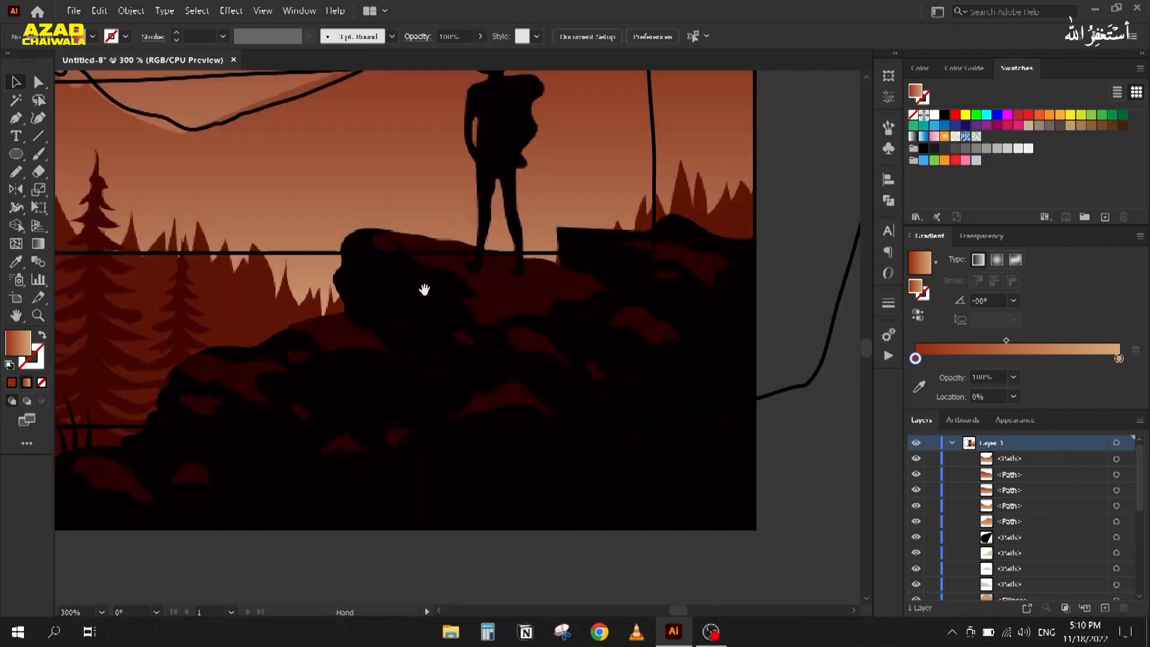
pyautogui.moveTo(426, 288); pyautogui.dragTo(467, 259)
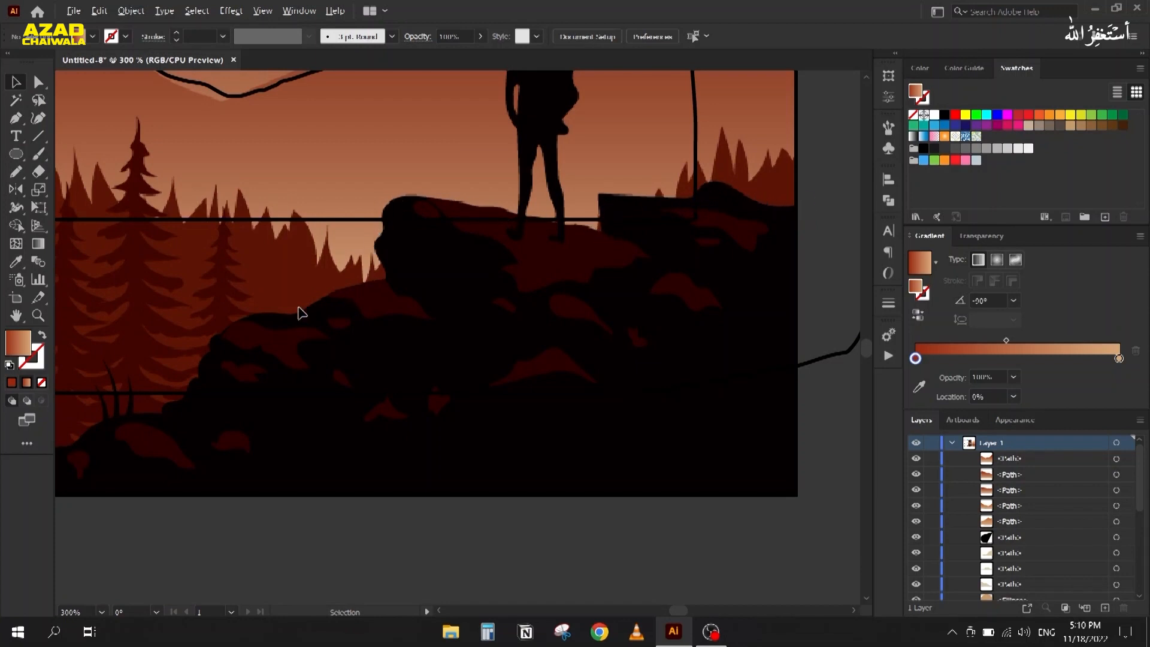
pyautogui.scroll(-1, 302, 313)
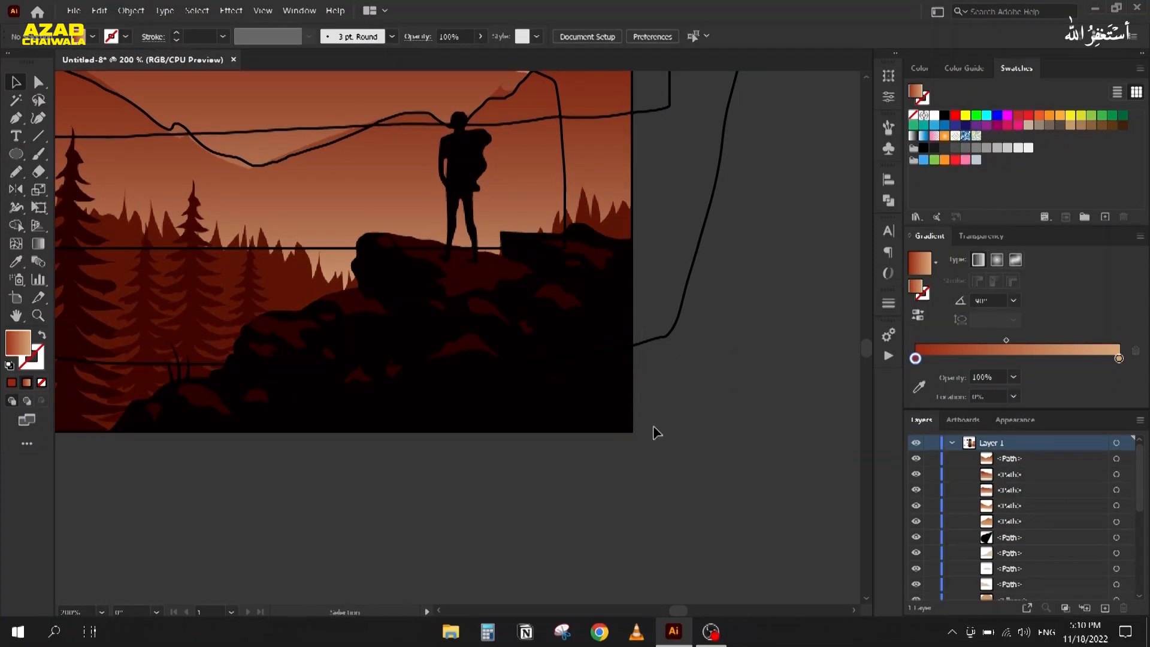
pyautogui.scroll(1, 544, 276)
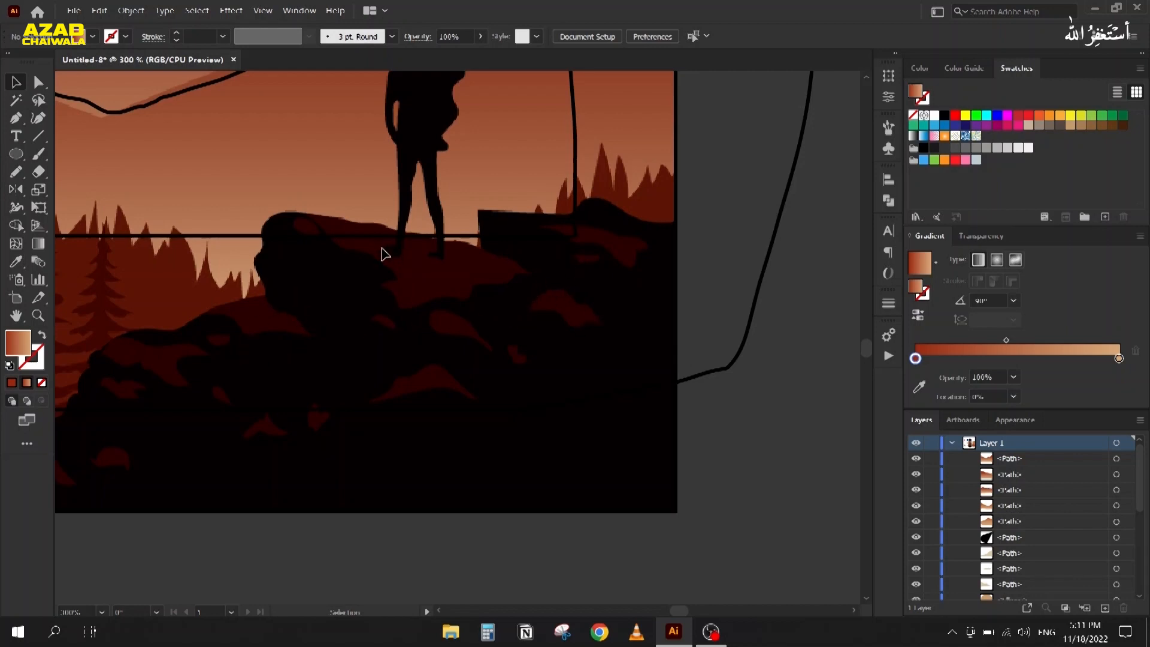
pyautogui.moveTo(189, 351); pyautogui.dragTo(673, 361)
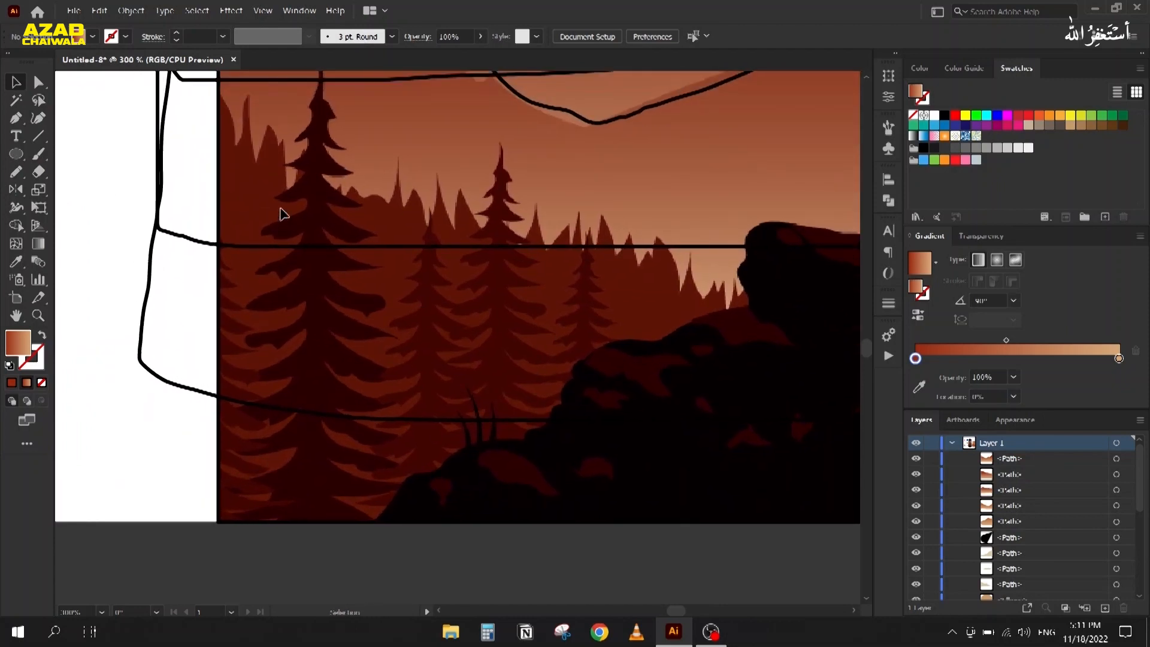
pyautogui.scroll(-1, 309, 166)
pyautogui.scroll(1, 258, 139)
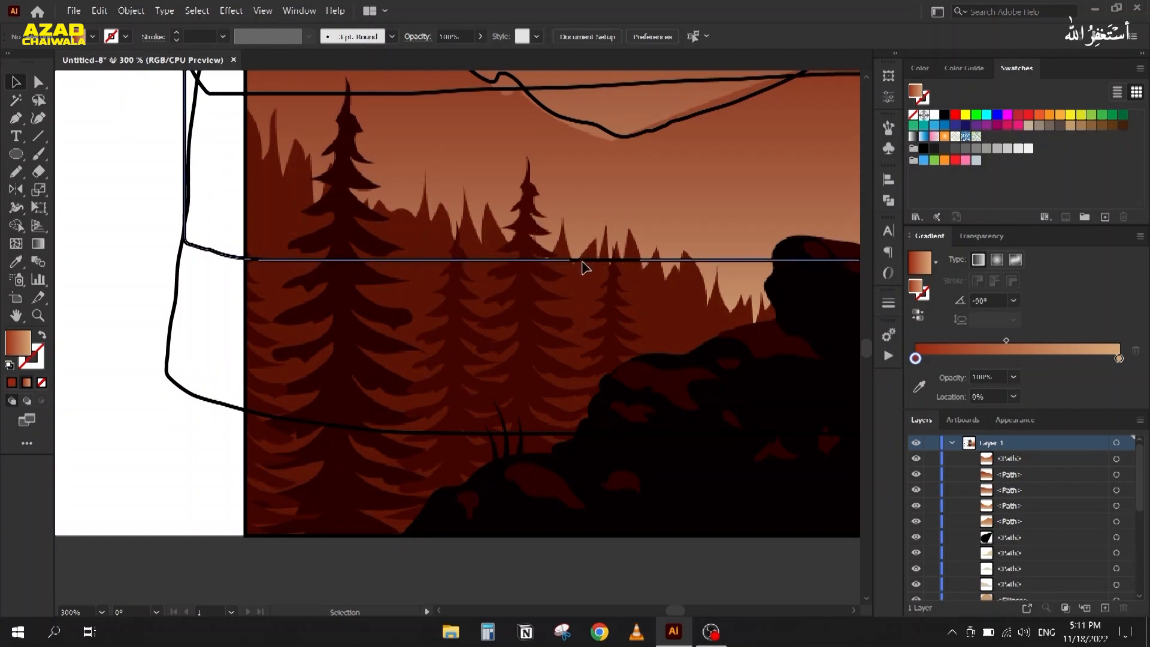
pyautogui.scroll(-2, 806, 263)
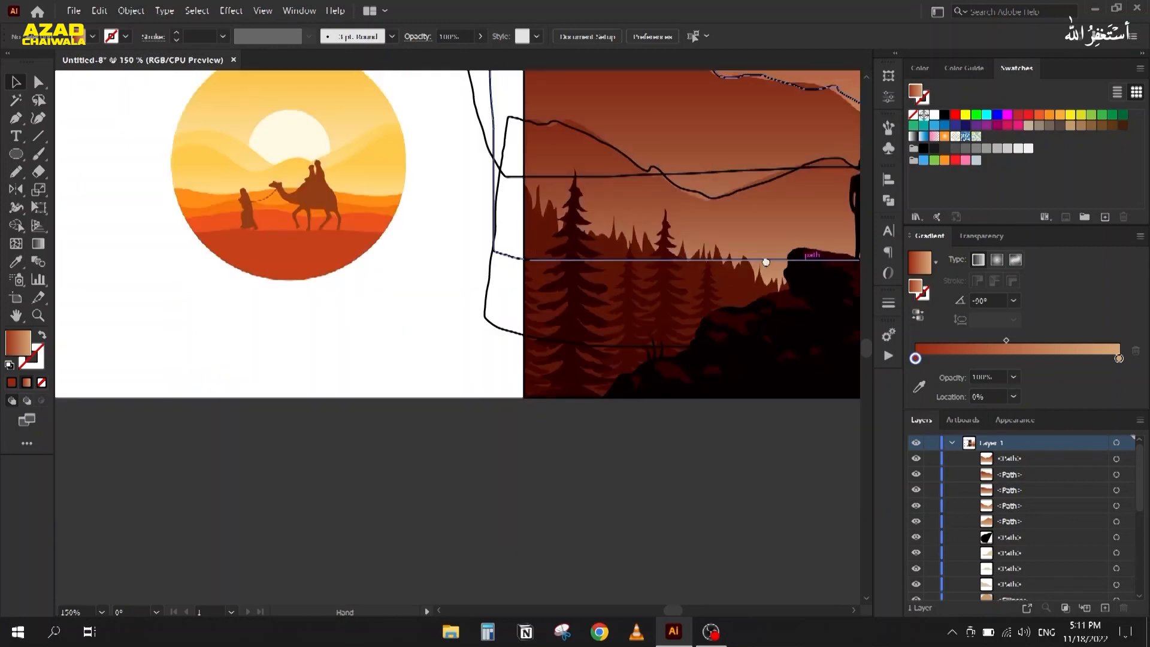
pyautogui.moveTo(811, 264); pyautogui.dragTo(530, 264)
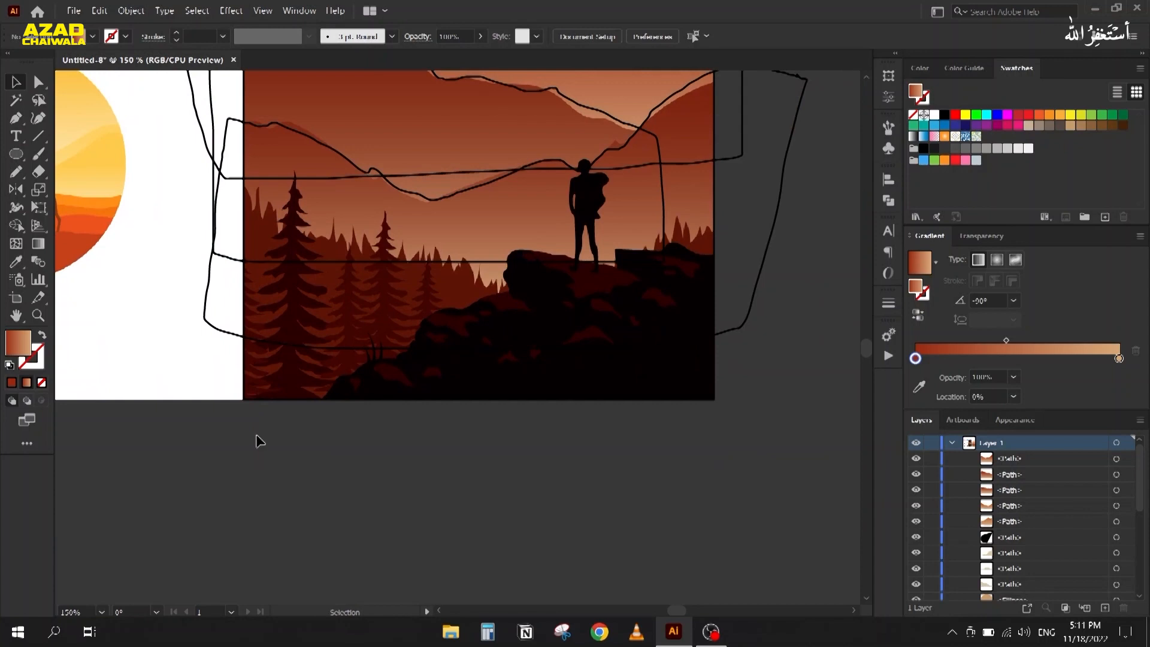
pyautogui.scroll(2, 205, 271)
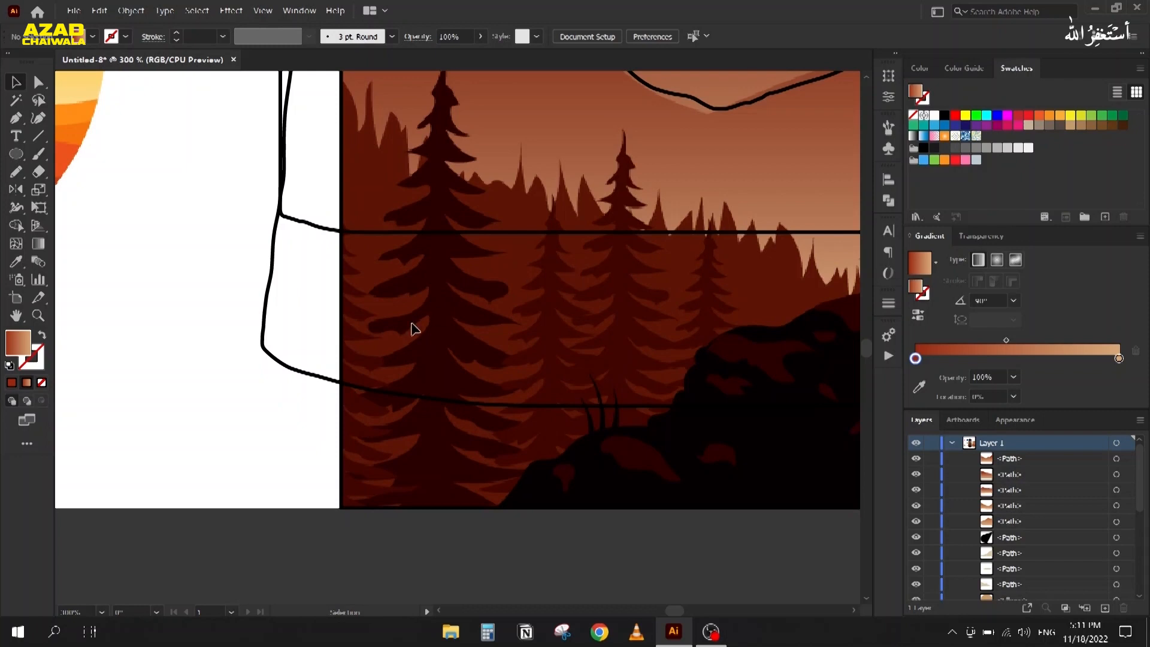
# Step: Start a Pencil stroke at the base of the left pine tree with a black stroke colour
pyautogui.press('n')
pyautogui.scroll(2, 443, 105)
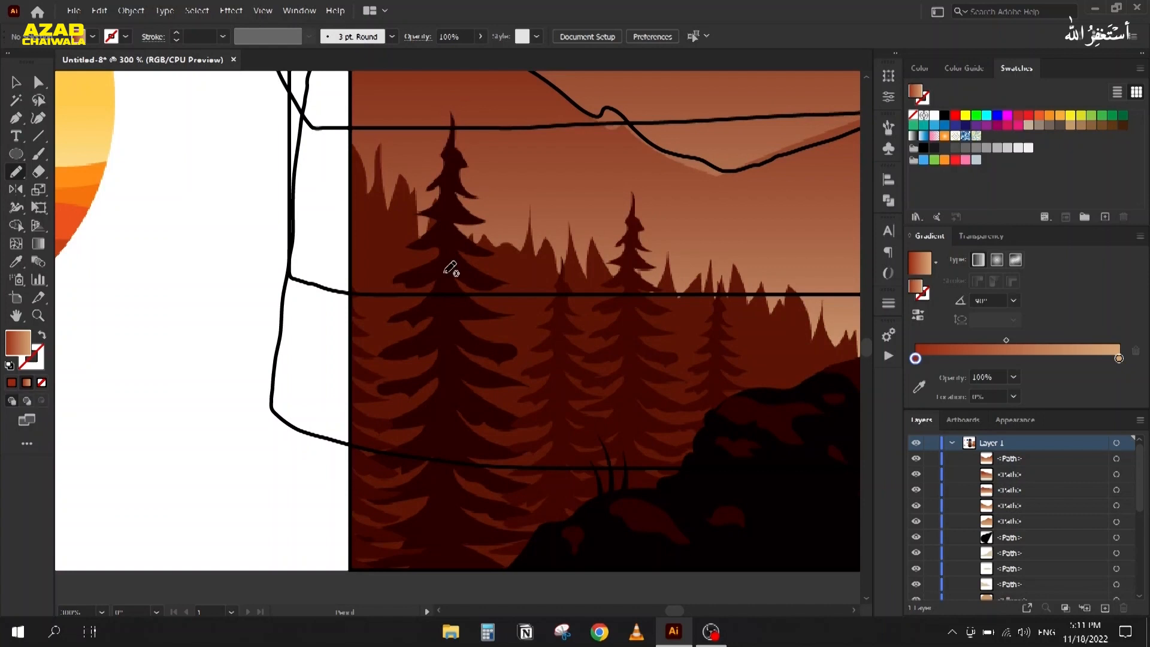
pyautogui.moveTo(411, 585)
pyautogui.mouseDown()
pyautogui.moveTo(358, 565)
pyautogui.moveTo(429, 542)
pyautogui.moveTo(349, 534)
pyautogui.moveTo(402, 522)
pyautogui.moveTo(426, 502)
pyautogui.moveTo(355, 503)
pyautogui.moveTo(430, 459)
pyautogui.moveTo(354, 461)
pyautogui.moveTo(427, 423)
pyautogui.mouseUp()
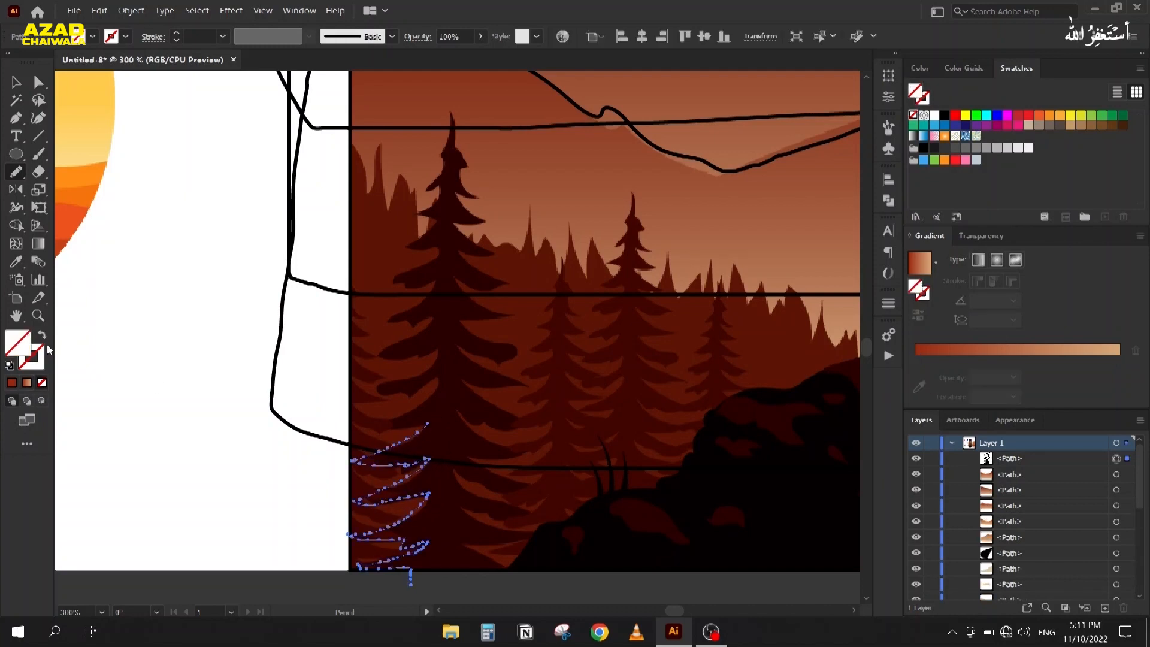
pyautogui.click(25, 363)
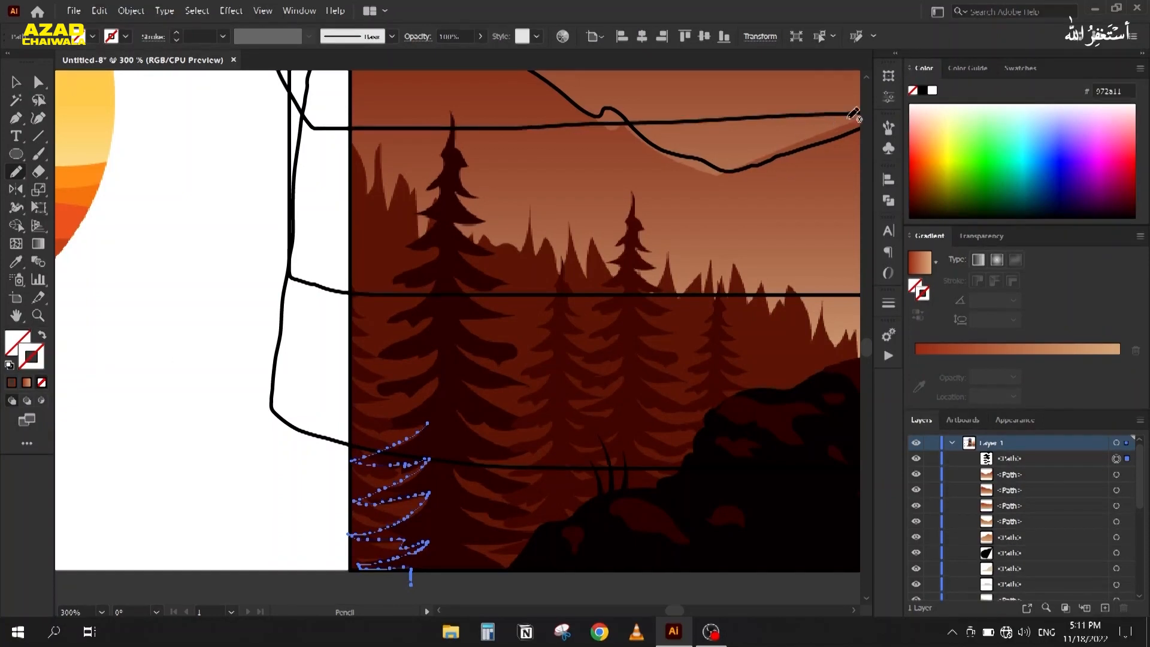
pyautogui.click(923, 90)
# Step: Trace the left pine's lower and upper branches in black, then zoom out to 100%
pyautogui.moveTo(426, 423)
pyautogui.mouseDown()
pyautogui.moveTo(354, 425)
pyautogui.moveTo(398, 414)
pyautogui.moveTo(444, 377)
pyautogui.moveTo(371, 395)
pyautogui.moveTo(440, 351)
pyautogui.moveTo(367, 360)
pyautogui.moveTo(443, 312)
pyautogui.moveTo(381, 327)
pyautogui.moveTo(432, 294)
pyautogui.moveTo(385, 283)
pyautogui.moveTo(437, 254)
pyautogui.moveTo(441, 244)
pyautogui.moveTo(400, 252)
pyautogui.moveTo(435, 223)
pyautogui.mouseUp()
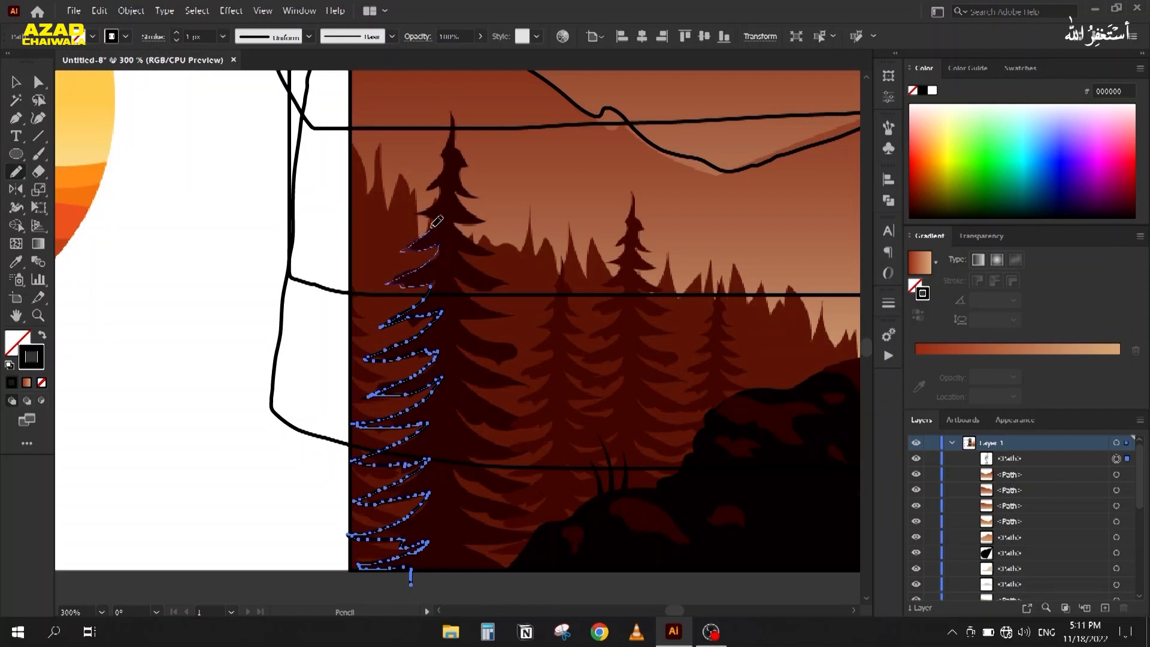
pyautogui.moveTo(437, 219)
pyautogui.mouseDown()
pyautogui.moveTo(402, 220)
pyautogui.moveTo(441, 188)
pyautogui.moveTo(425, 191)
pyautogui.moveTo(453, 103)
pyautogui.moveTo(474, 195)
pyautogui.moveTo(459, 189)
pyautogui.moveTo(478, 223)
pyautogui.moveTo(454, 214)
pyautogui.moveTo(495, 249)
pyautogui.moveTo(457, 253)
pyautogui.moveTo(507, 281)
pyautogui.moveTo(473, 289)
pyautogui.moveTo(456, 279)
pyautogui.moveTo(504, 318)
pyautogui.moveTo(485, 317)
pyautogui.moveTo(487, 341)
pyautogui.moveTo(518, 354)
pyautogui.moveTo(482, 348)
pyautogui.moveTo(488, 360)
pyautogui.moveTo(449, 334)
pyautogui.moveTo(464, 359)
pyautogui.moveTo(515, 385)
pyautogui.moveTo(463, 373)
pyautogui.moveTo(530, 428)
pyautogui.moveTo(457, 399)
pyautogui.moveTo(513, 451)
pyautogui.mouseUp()
pyautogui.moveTo(458, 403)
pyautogui.mouseDown()
pyautogui.moveTo(523, 456)
pyautogui.moveTo(461, 470)
pyautogui.moveTo(401, 380)
pyautogui.moveTo(472, 390)
pyautogui.moveTo(389, 375)
pyautogui.moveTo(419, 409)
pyautogui.moveTo(459, 426)
pyautogui.moveTo(399, 416)
pyautogui.moveTo(453, 449)
pyautogui.moveTo(404, 450)
pyautogui.moveTo(448, 479)
pyautogui.moveTo(400, 497)
pyautogui.moveTo(354, 488)
pyautogui.mouseUp()
pyautogui.hotkey('ctrl', '1')
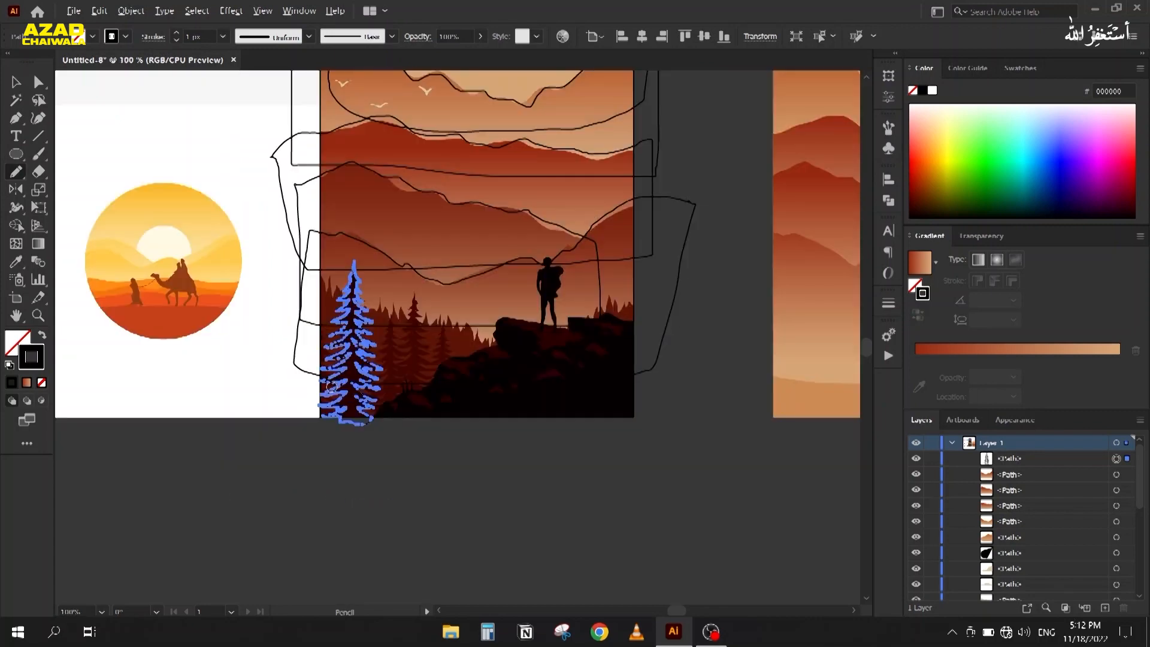
pyautogui.click(16, 82)
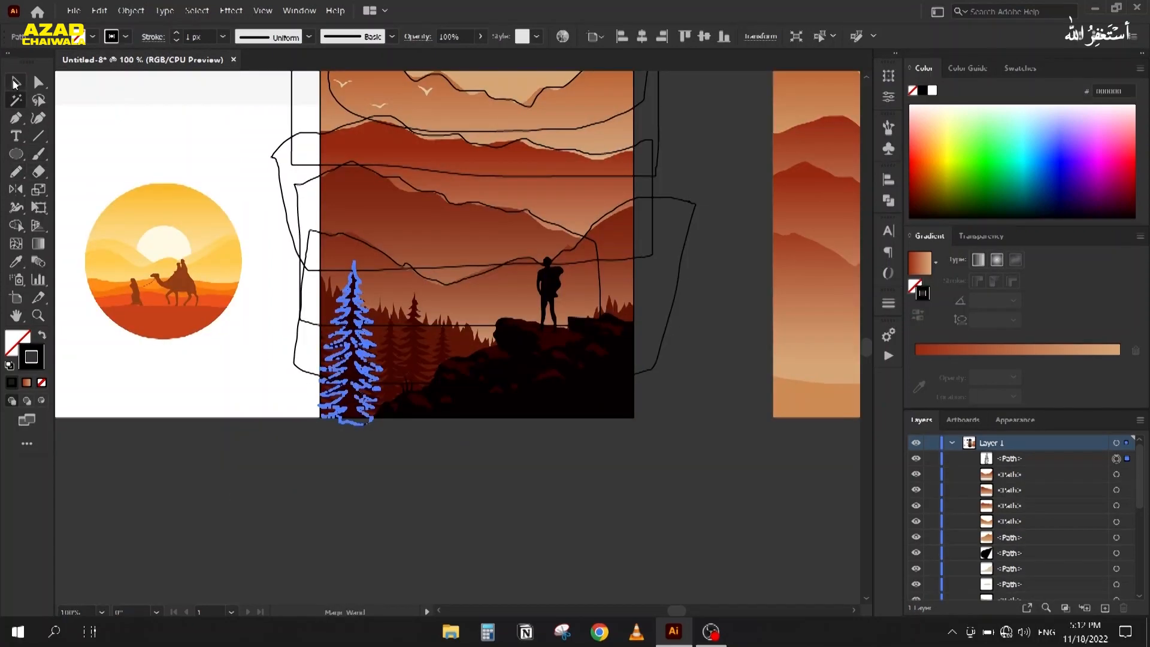
# Step: Deselect the tree outline and move the view to the birds in the sky
pyautogui.click(299, 465)
pyautogui.moveTo(411, 460); pyautogui.dragTo(244, 493)
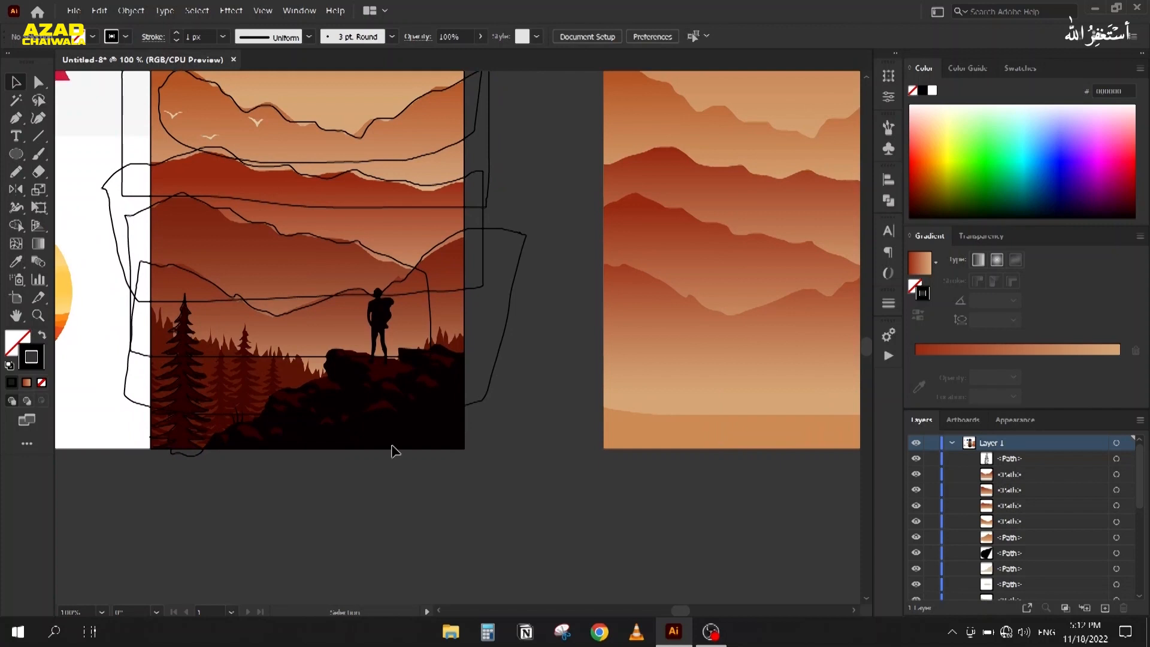
pyautogui.scroll(-1, 392, 444)
pyautogui.scroll(4, 231, 223)
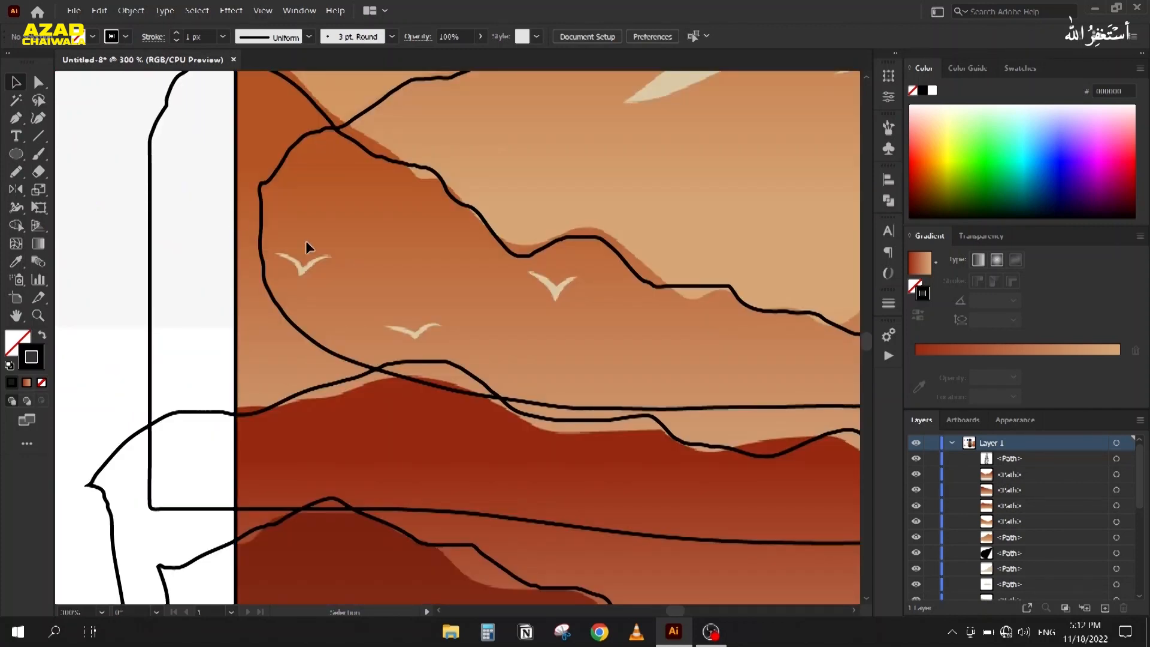
pyautogui.scroll(2, 333, 236)
# Step: Draw a V-shaped bird with the Pen tool, sharp at the middle and curved wings
pyautogui.press('p')
pyautogui.click(358, 260)
pyautogui.moveTo(400, 324); pyautogui.dragTo(393, 376)
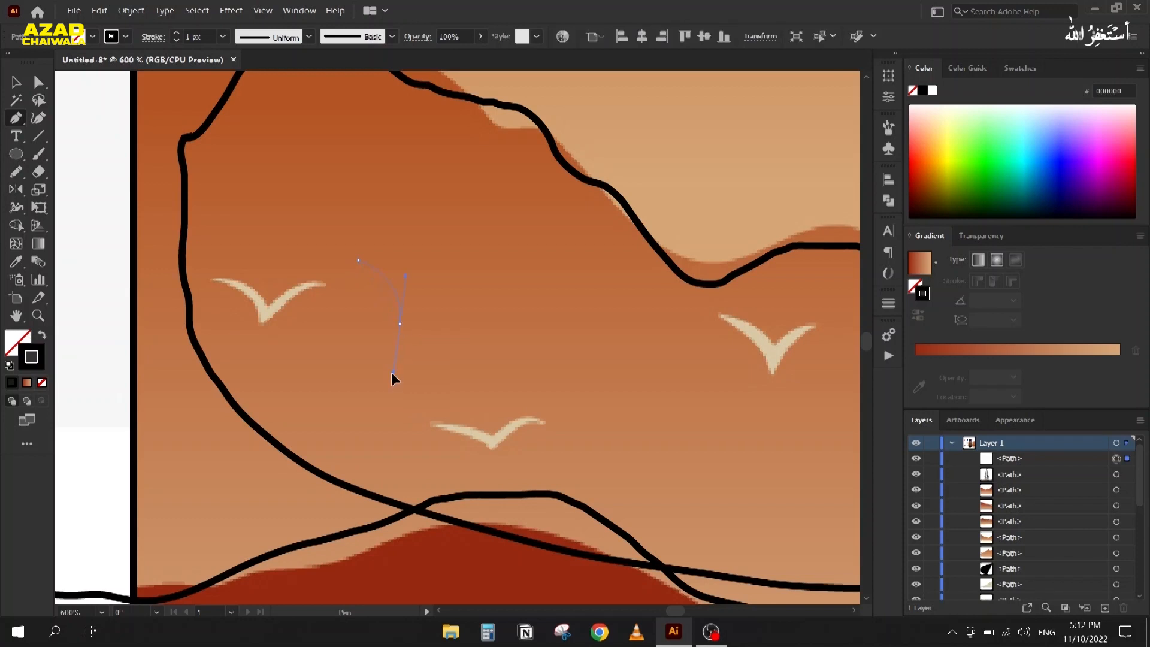
pyautogui.click(400, 324)
pyautogui.moveTo(471, 281)
pyautogui.mouseDown()
pyautogui.moveTo(517, 292)
pyautogui.moveTo(517, 276)
pyautogui.mouseUp()
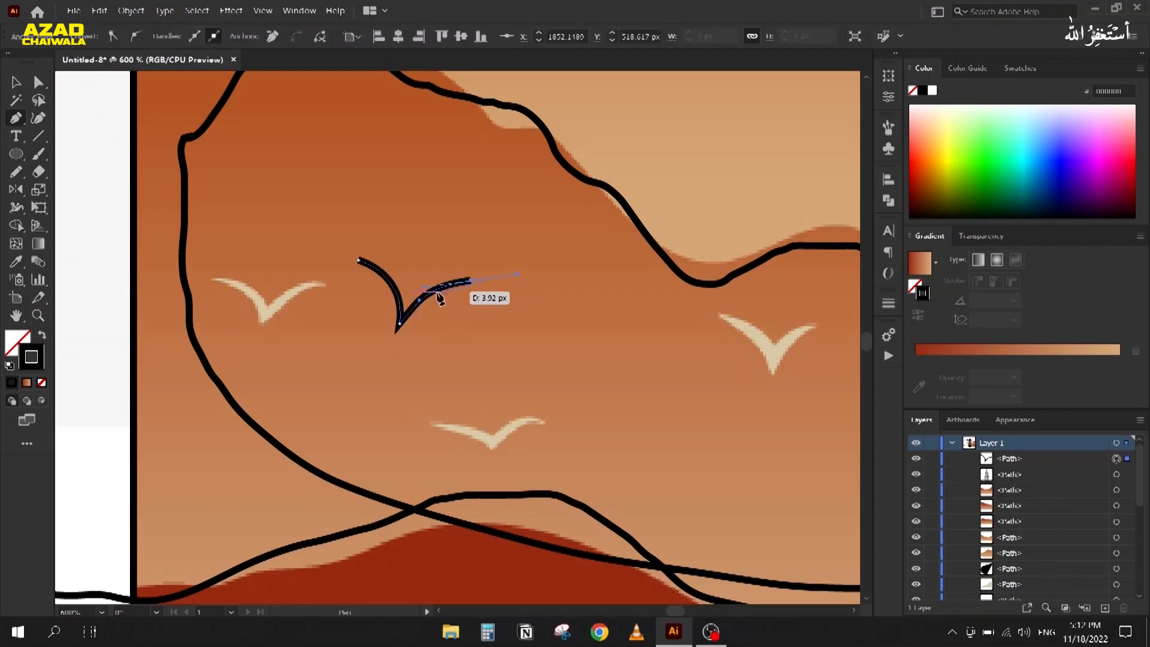
# Step: Move the bird's middle point and bend its right wing curve upward with Direct Selection
pyautogui.click(39, 89)
pyautogui.scroll(1, 359, 272)
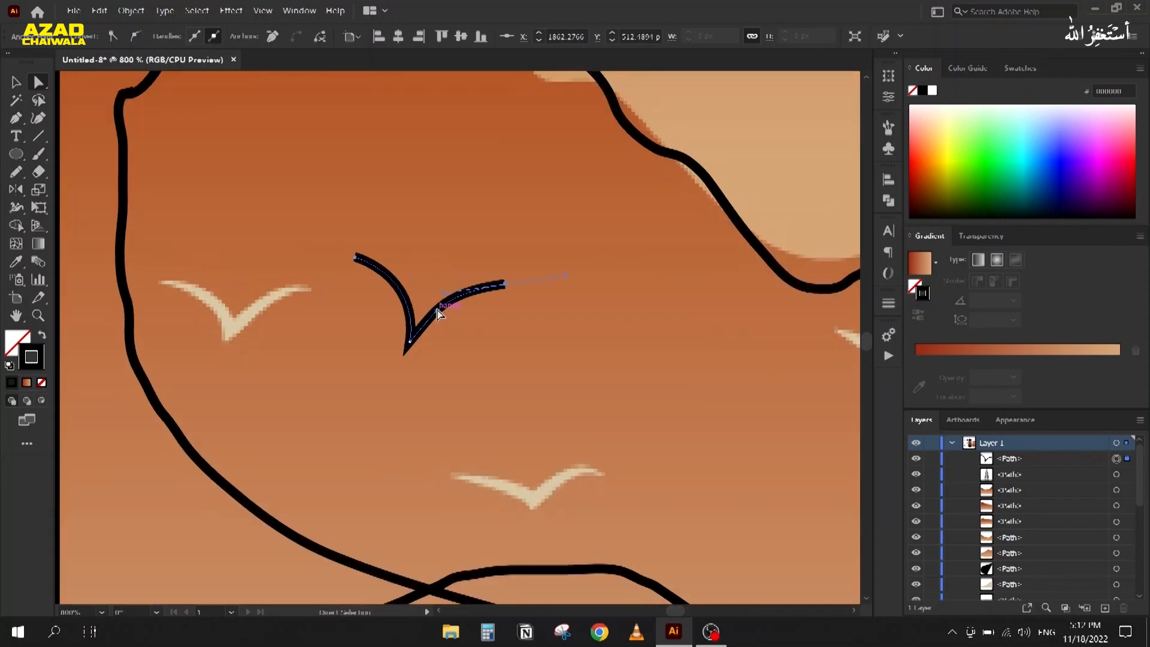
pyautogui.moveTo(438, 316); pyautogui.dragTo(418, 324)
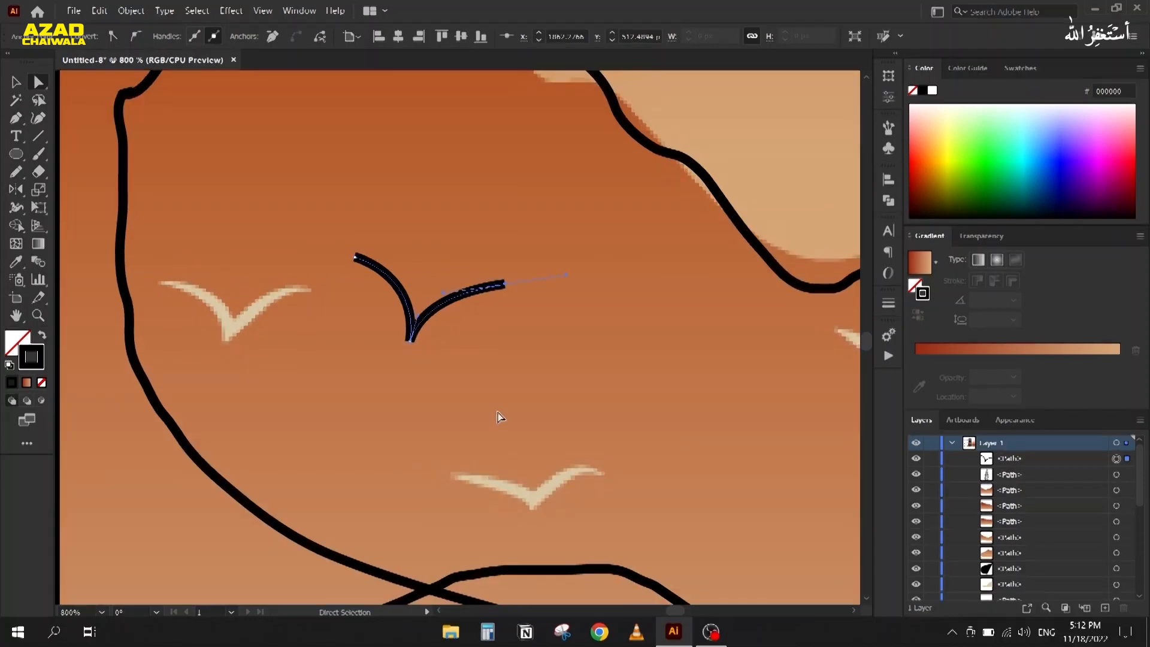
pyautogui.click(16, 82)
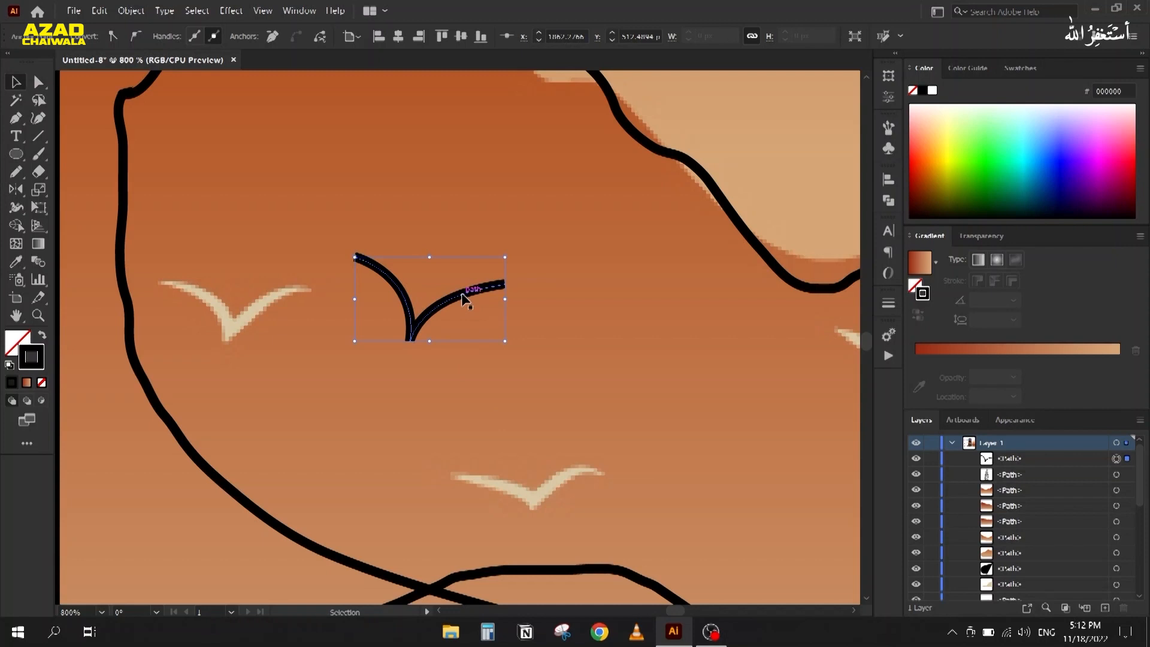
pyautogui.press('a')
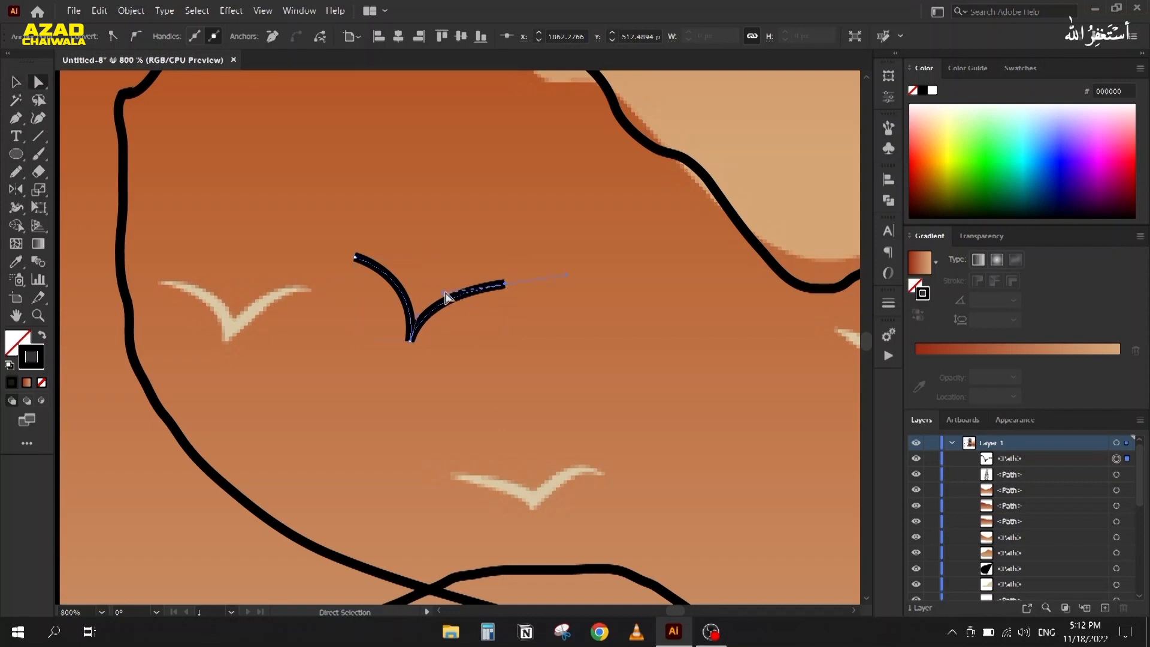
pyautogui.moveTo(446, 298); pyautogui.dragTo(454, 278)
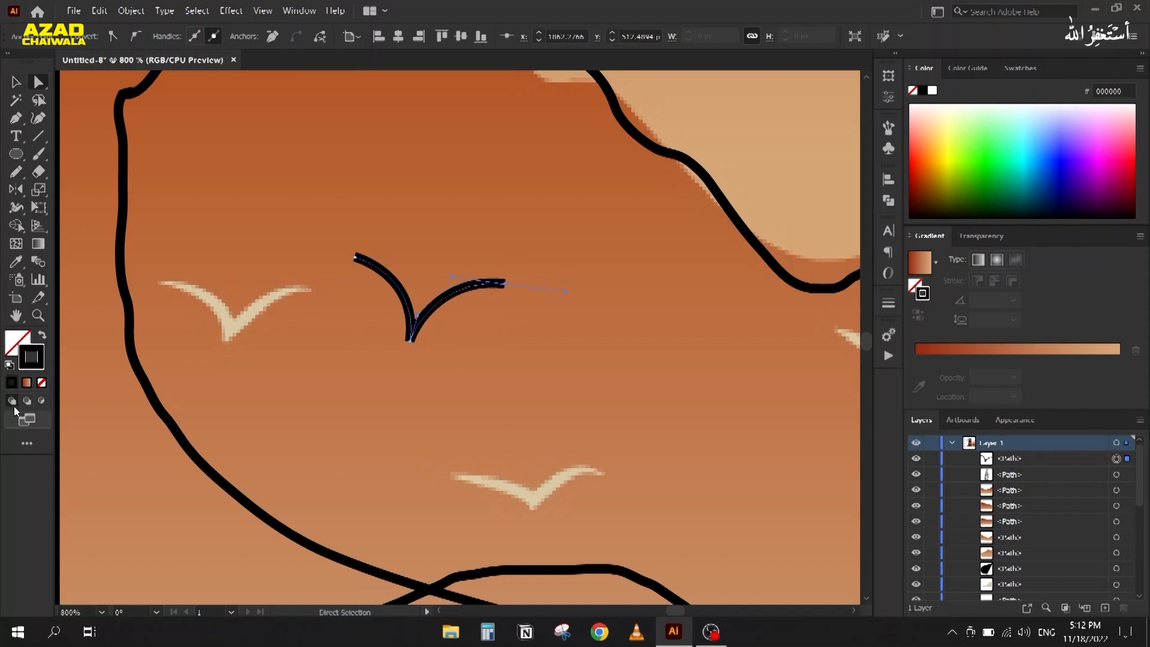
pyautogui.click(15, 84)
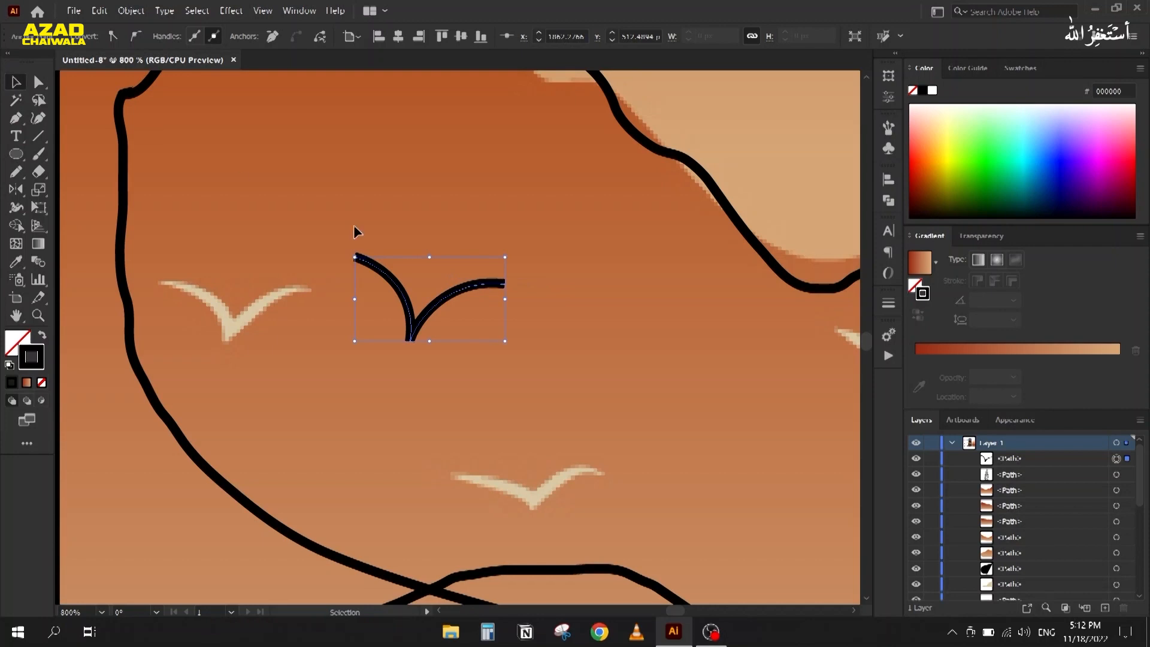
pyautogui.click(342, 324)
pyautogui.click(403, 302)
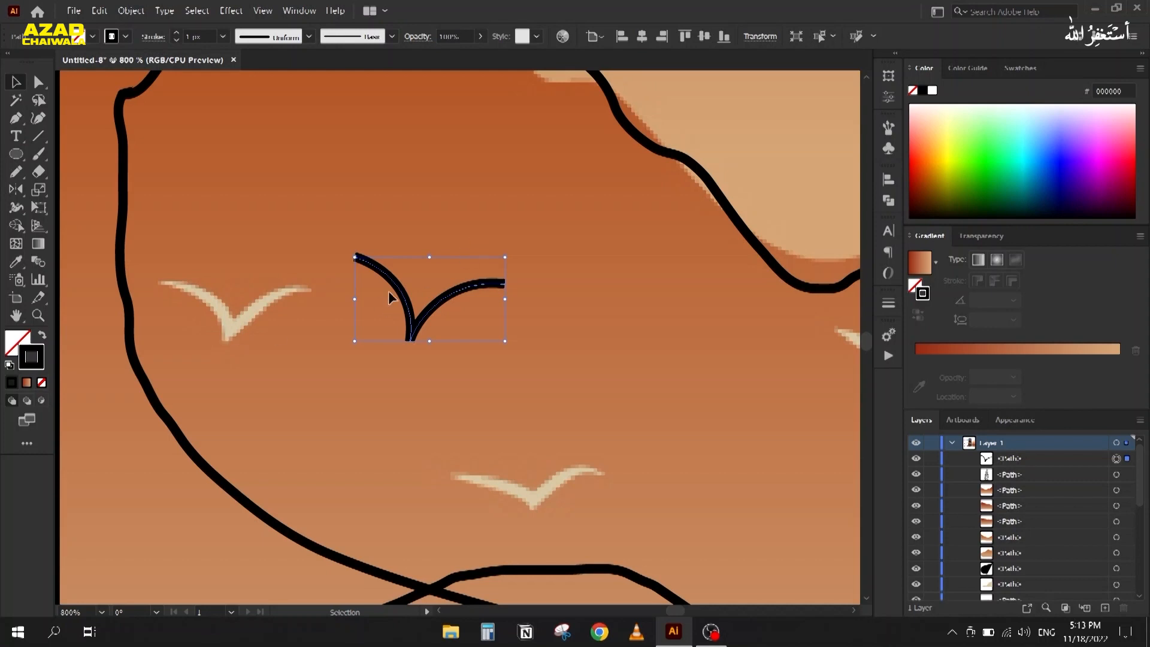
pyautogui.press('i')
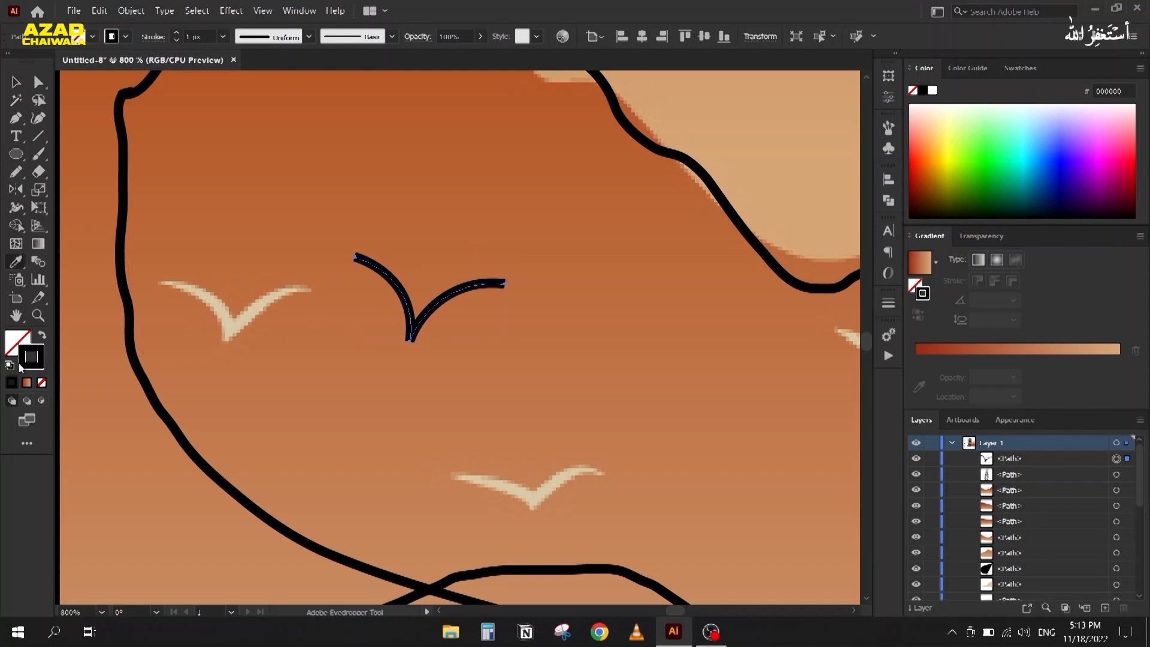
# Step: Sample the cream colour from an existing bird and apply Width Profile 1 to the stroke
pyautogui.click(238, 322)
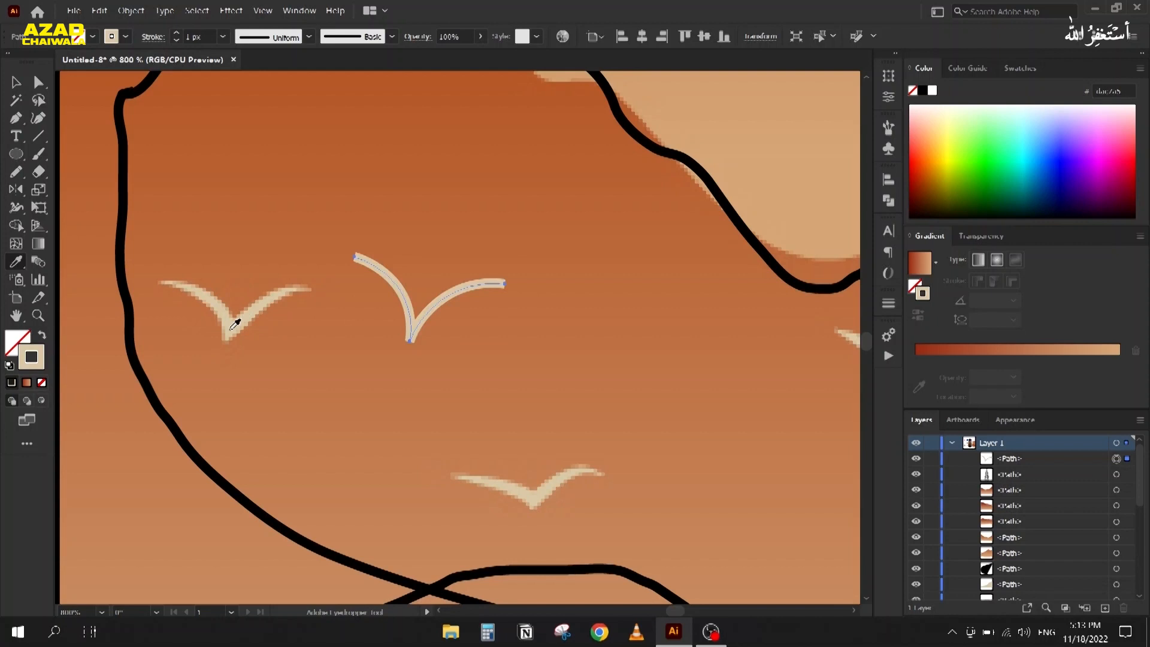
pyautogui.click(16, 83)
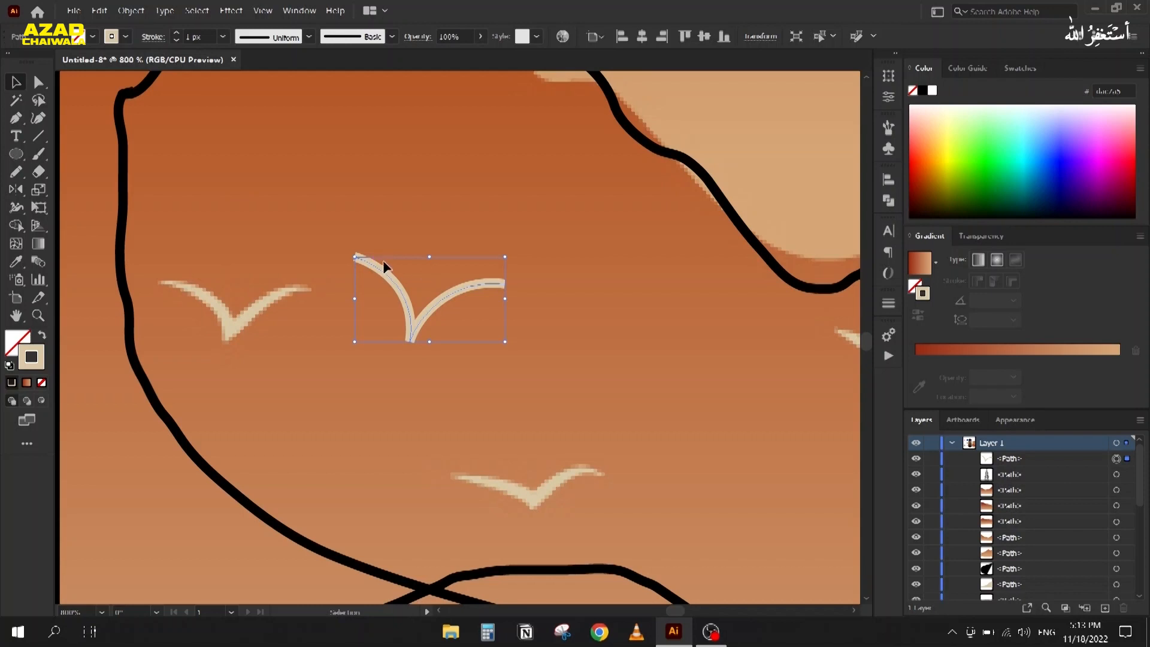
pyautogui.click(268, 34)
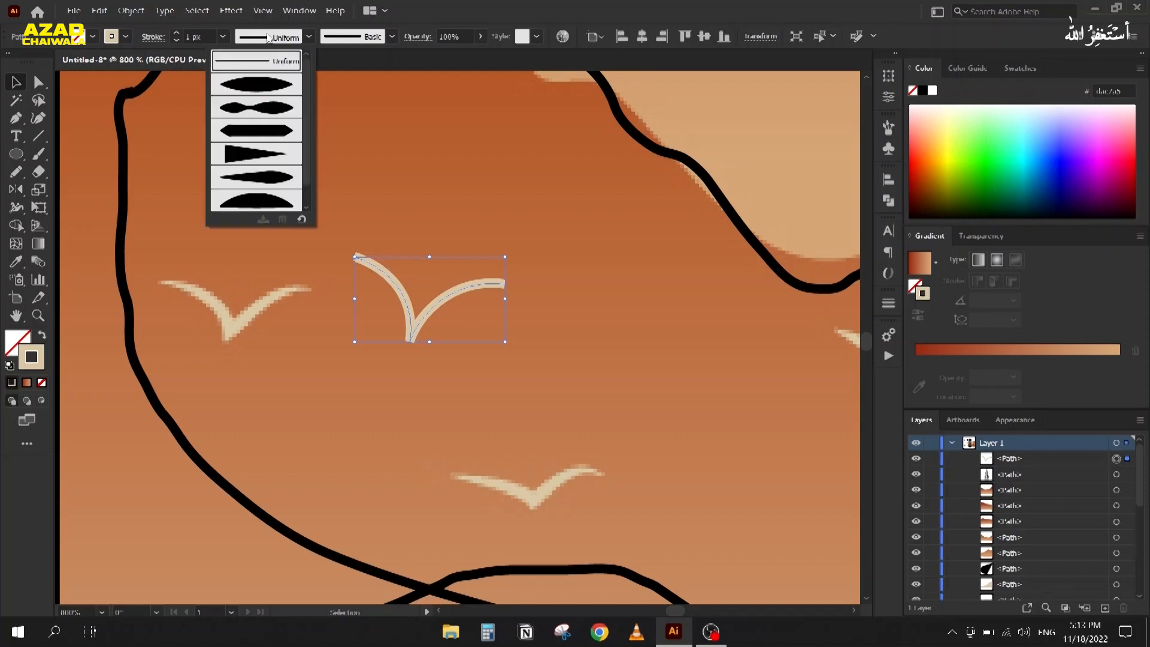
pyautogui.click(261, 87)
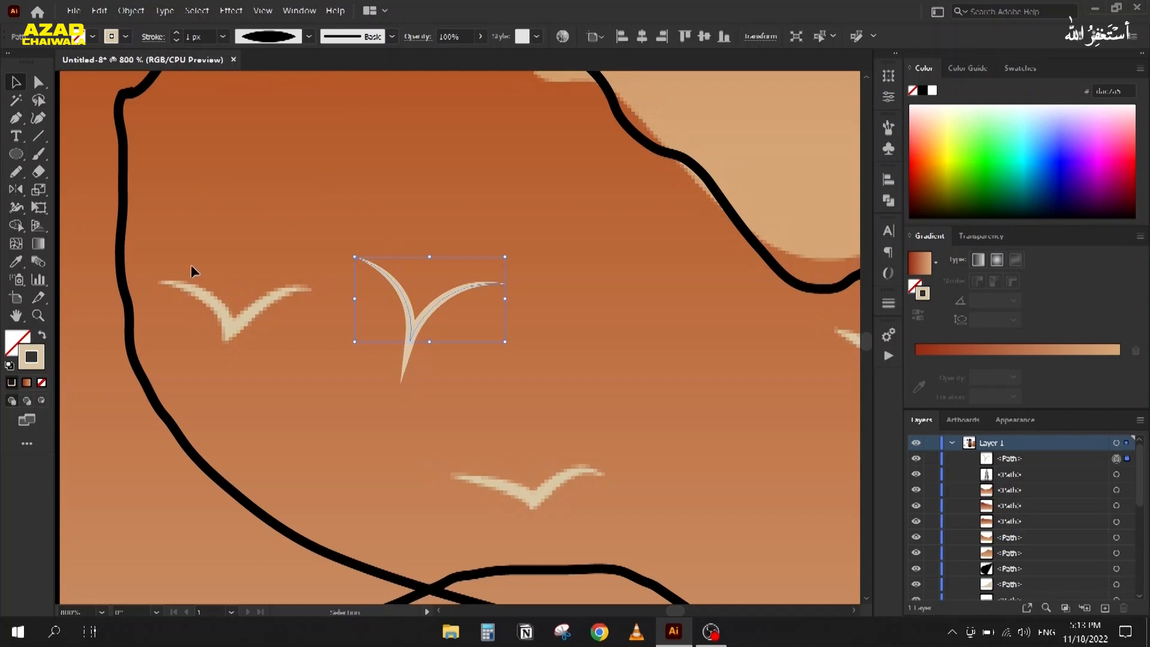
# Step: Adjust the bird's bottom point and wing handles to shorten and smooth its tip
pyautogui.press('a')
pyautogui.scroll(2, 419, 350)
pyautogui.hscroll(-3, 390, 362)
pyautogui.click(460, 360)
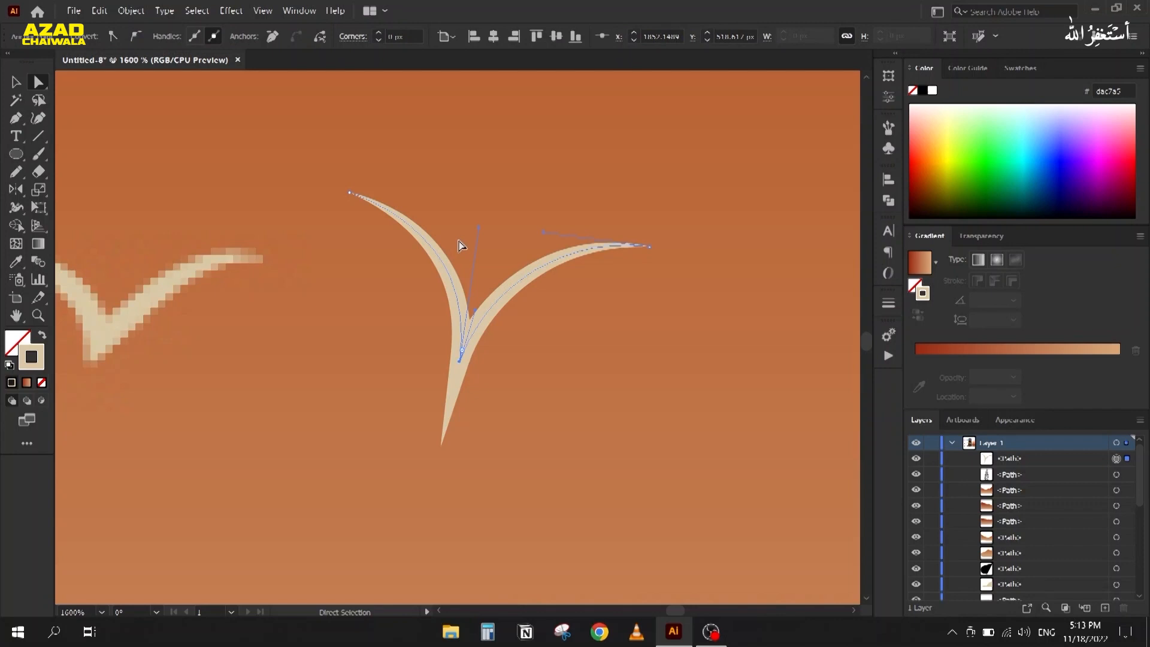
pyautogui.moveTo(479, 228); pyautogui.dragTo(450, 229)
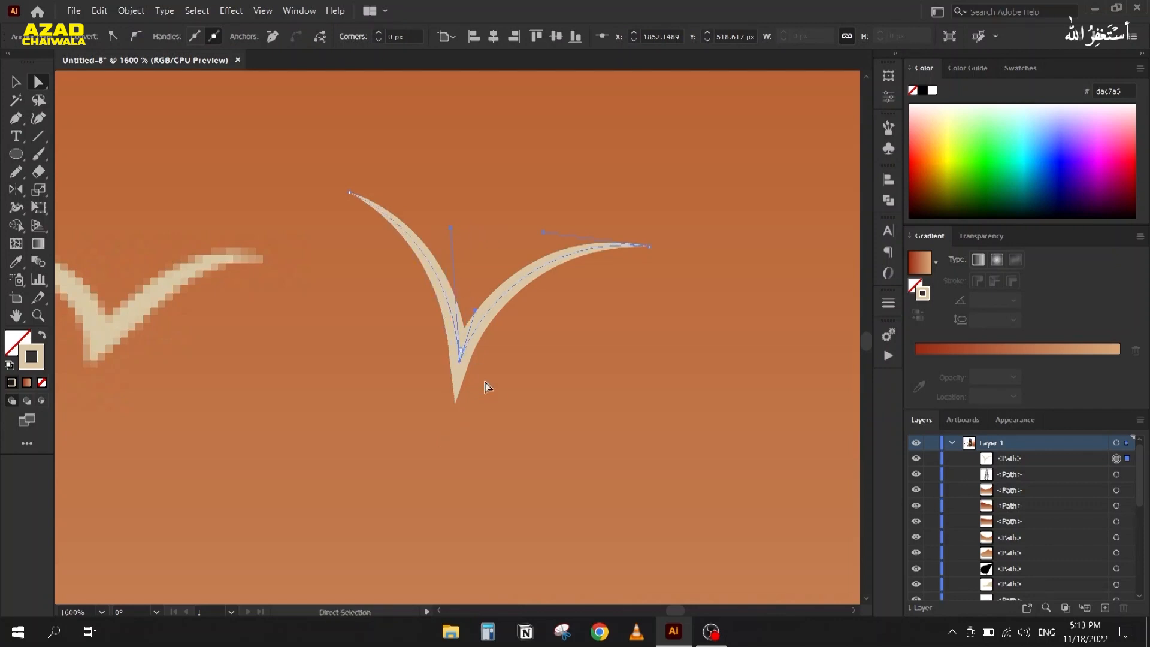
pyautogui.moveTo(476, 311); pyautogui.dragTo(484, 310)
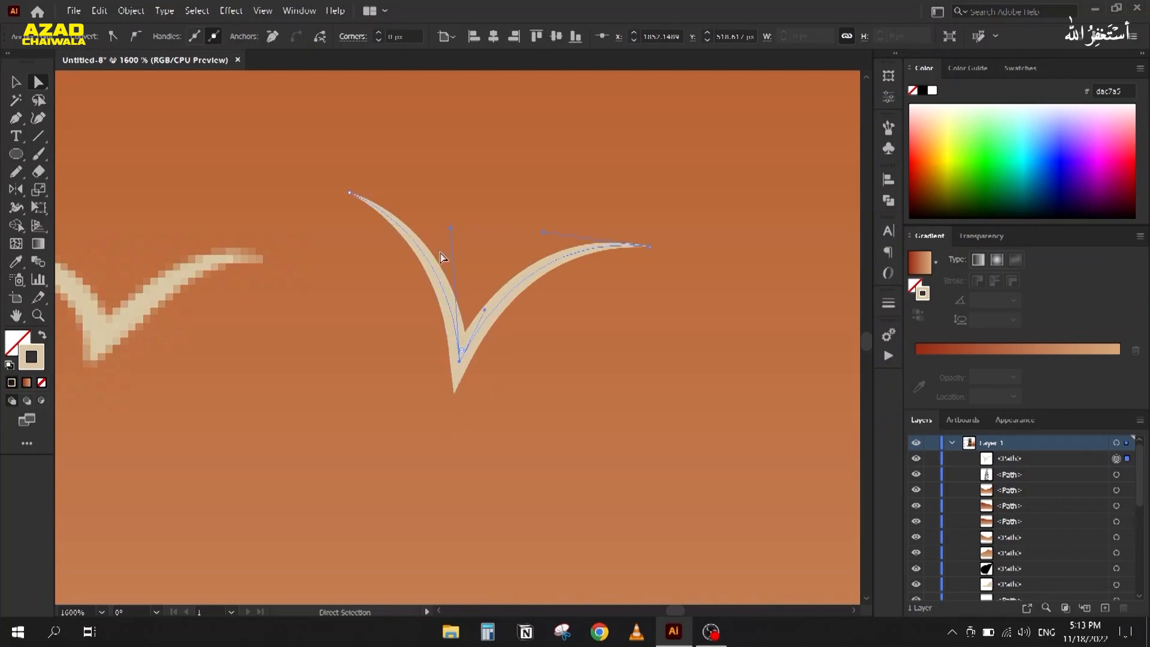
pyautogui.moveTo(445, 230); pyautogui.dragTo(448, 245)
# Step: Select the whole bird and apply Object > Expand Appearance to make it a filled shape
pyautogui.click(12, 83)
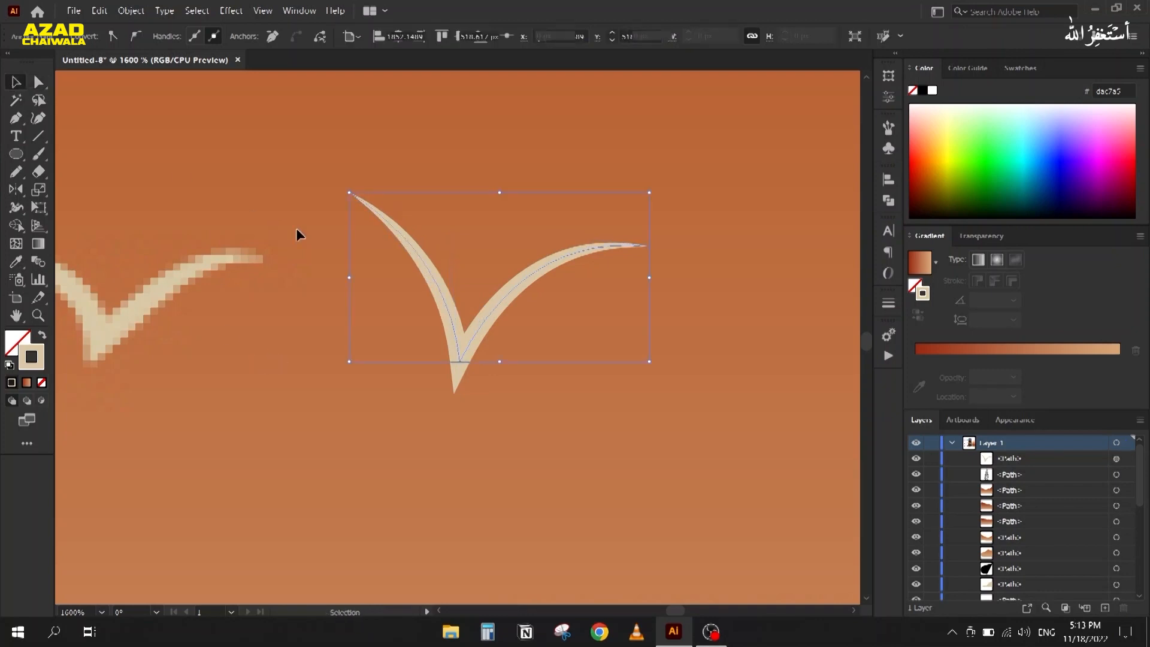
pyautogui.click(302, 233)
pyautogui.scroll(-2, 308, 235)
pyautogui.moveTo(311, 197); pyautogui.dragTo(366, 257)
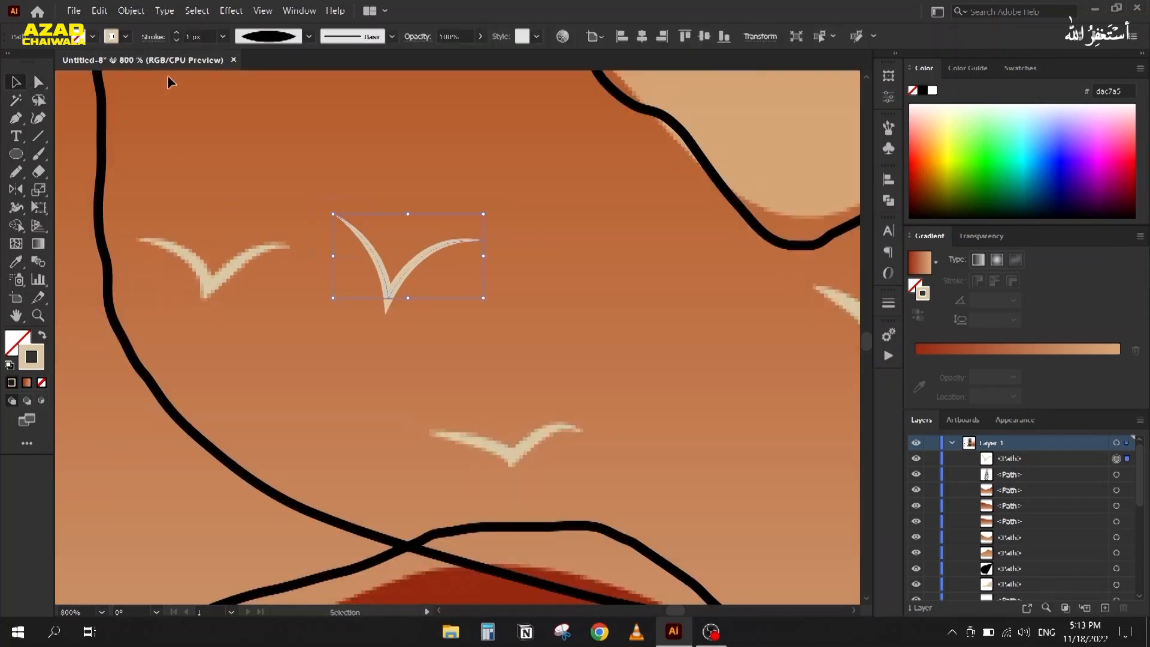
pyautogui.click(131, 10)
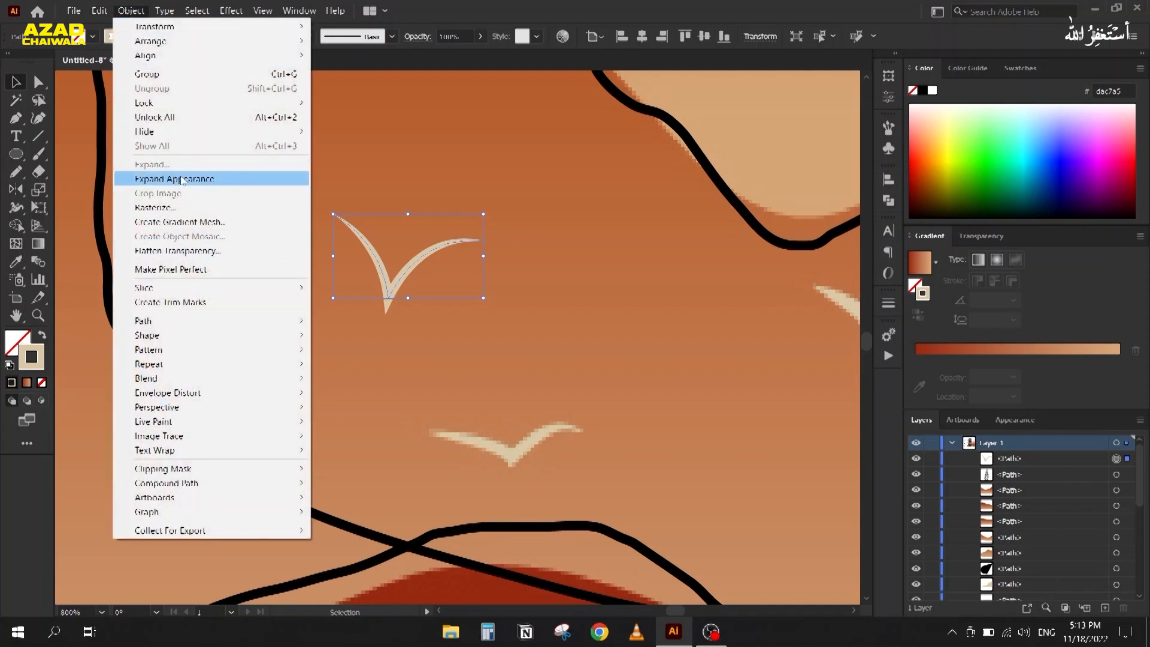
pyautogui.click(182, 179)
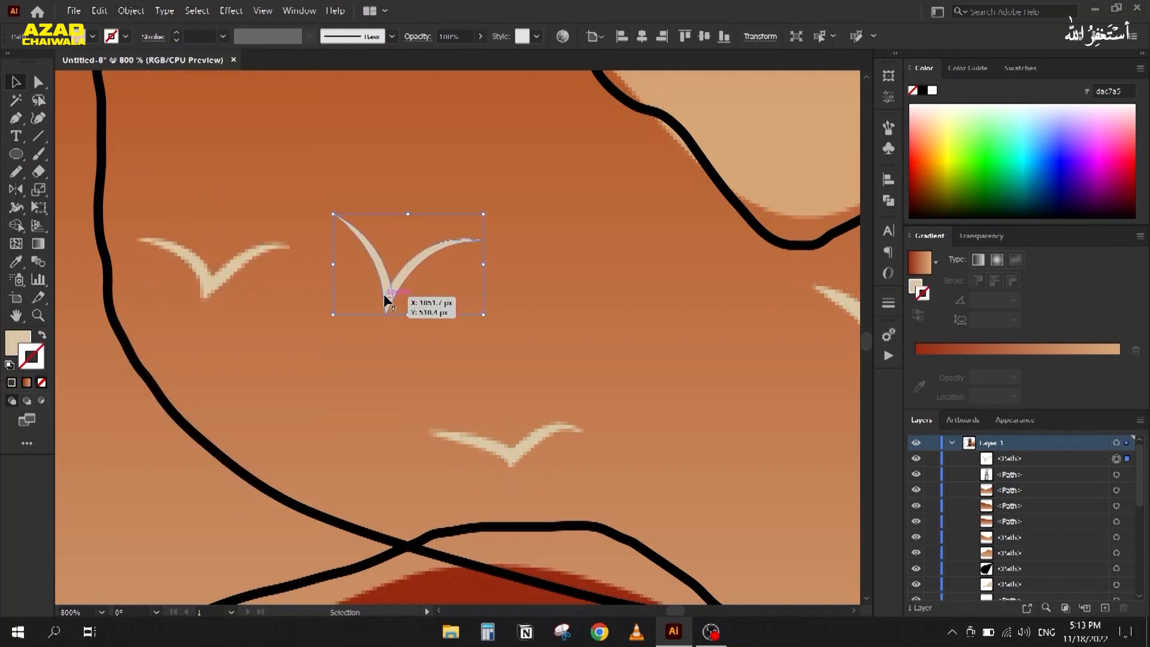
# Step: Merge the bird's pieces into one shape with Pathfinder Unite
pyautogui.scroll(3, 384, 294)
pyautogui.scroll(2, 386, 300)
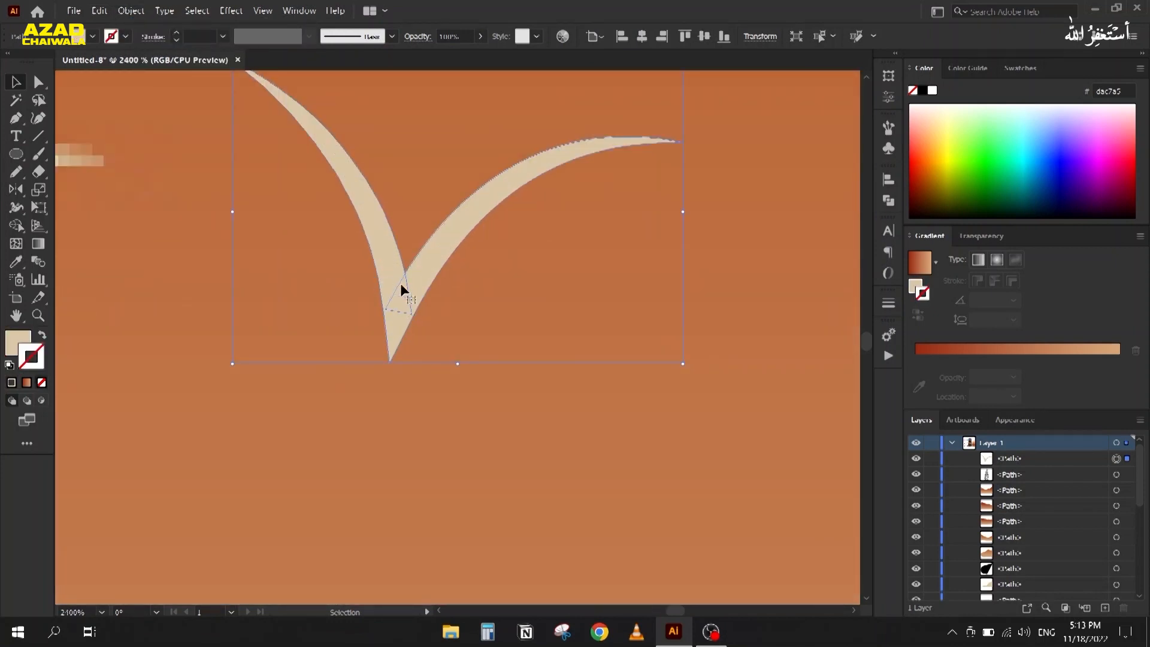
pyautogui.click(888, 201)
pyautogui.click(712, 216)
pyautogui.click(845, 174)
# Step: Deselect everything and zoom out to view the landscape artboards
pyautogui.hotkey('ctrl', 'shift', 'a')
pyautogui.scroll(-10, 535, 279)
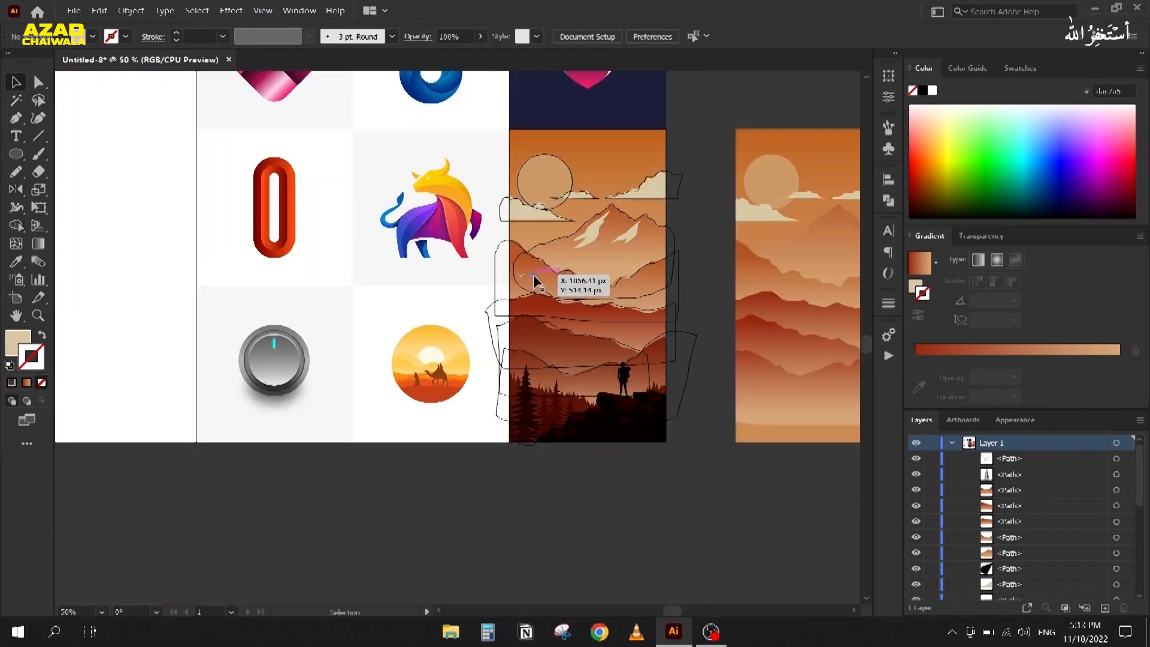
pyautogui.moveTo(552, 294); pyautogui.dragTo(351, 323)
pyautogui.scroll(-1, 351, 323)
pyautogui.moveTo(297, 442); pyautogui.dragTo(391, 471)
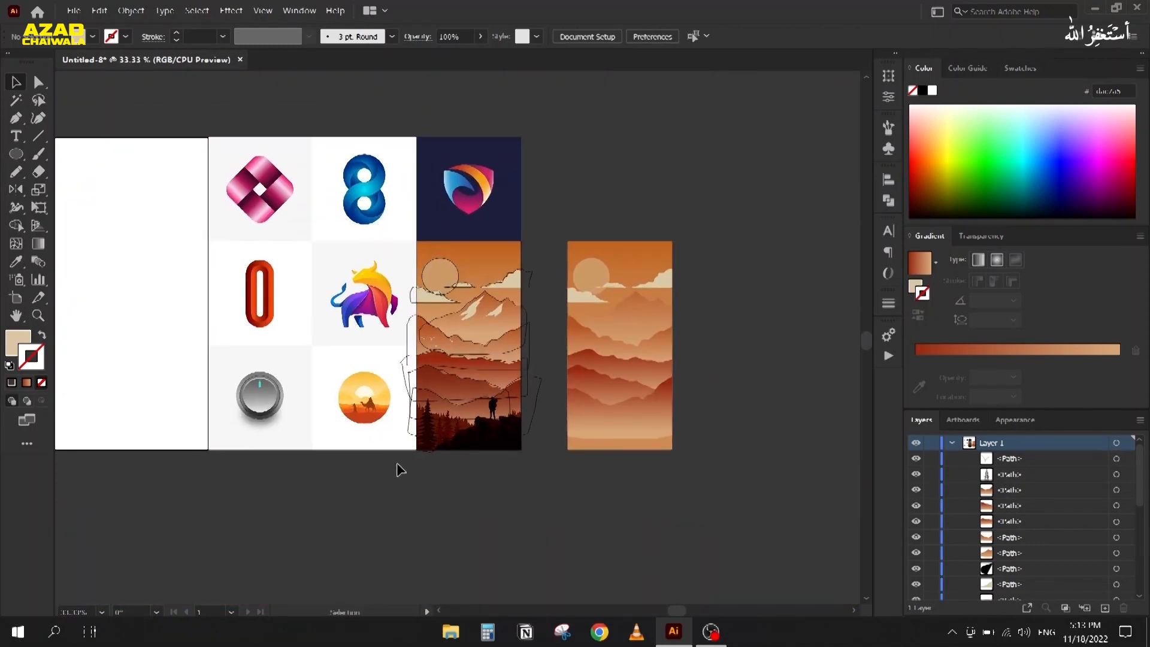